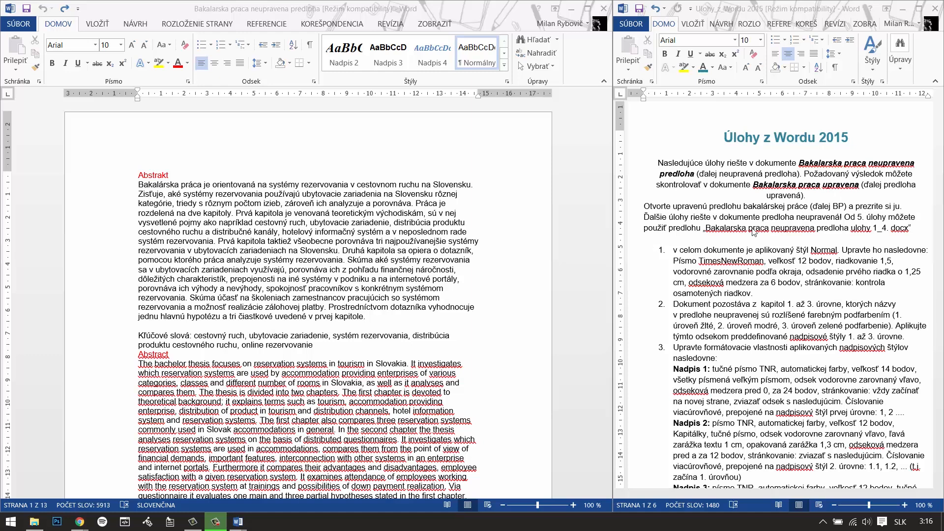
pyautogui.click(665, 246)
pyautogui.moveTo(672, 251); pyautogui.dragTo(842, 293)
pyautogui.click(820, 295)
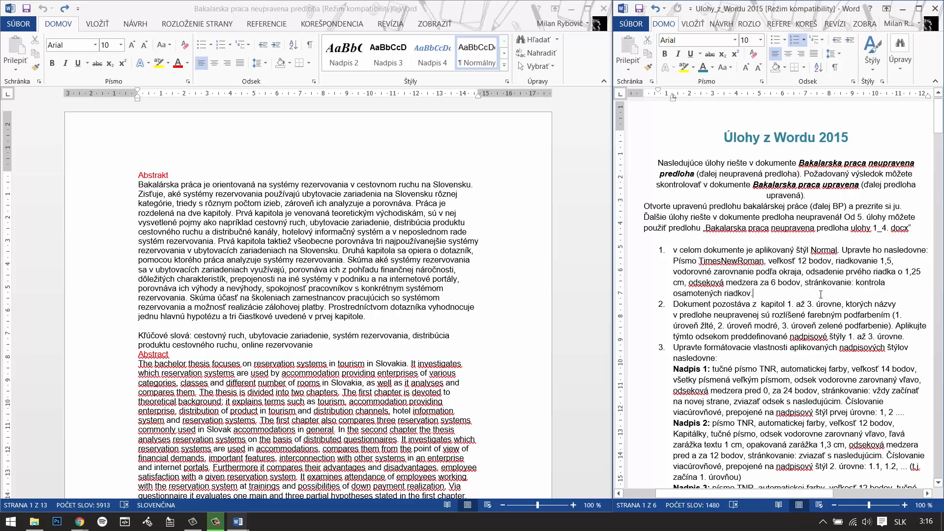
# Modify the Normálny style in the thesis document to use Times New Roman at size 12.
pyautogui.click(333, 11)
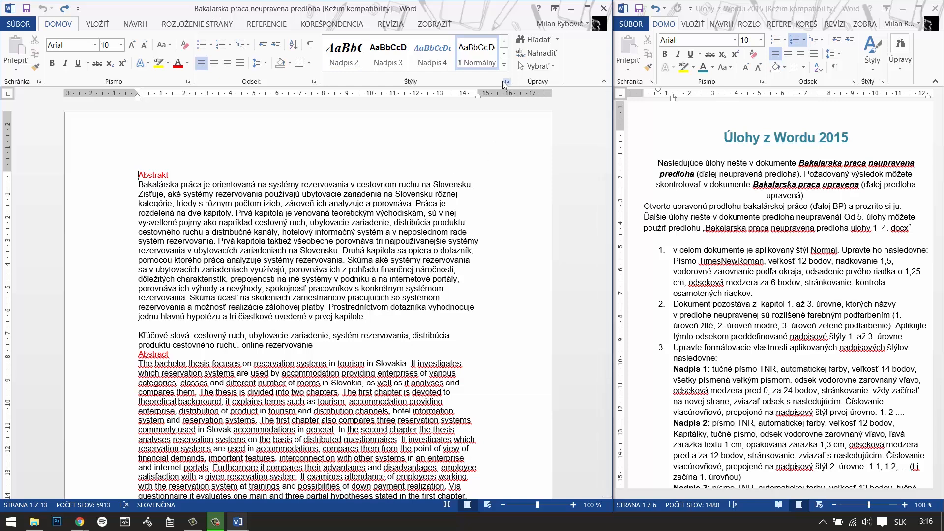
pyautogui.click(504, 64)
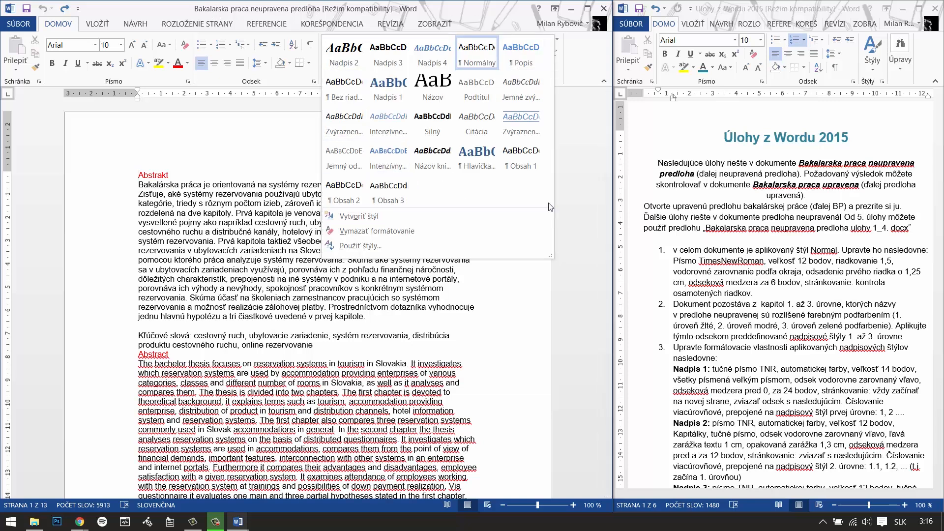
pyautogui.rightClick(476, 62)
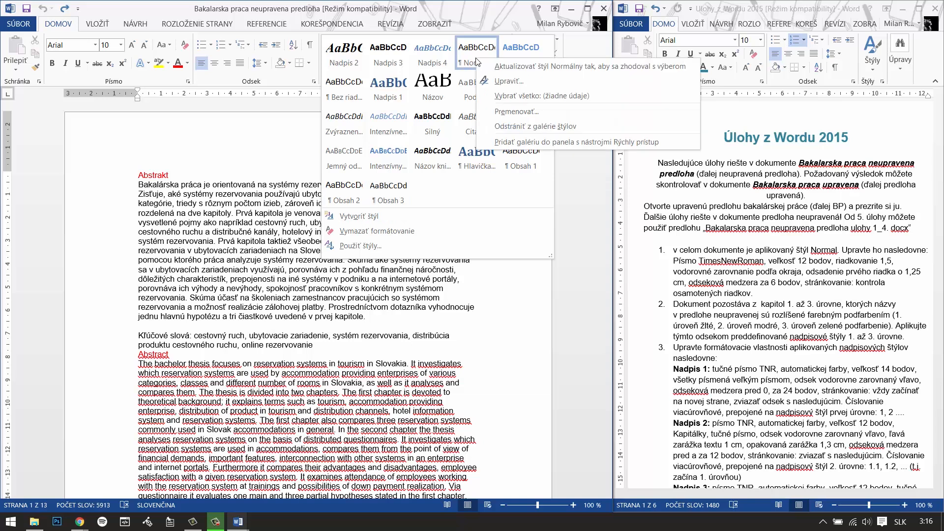
pyautogui.click(533, 80)
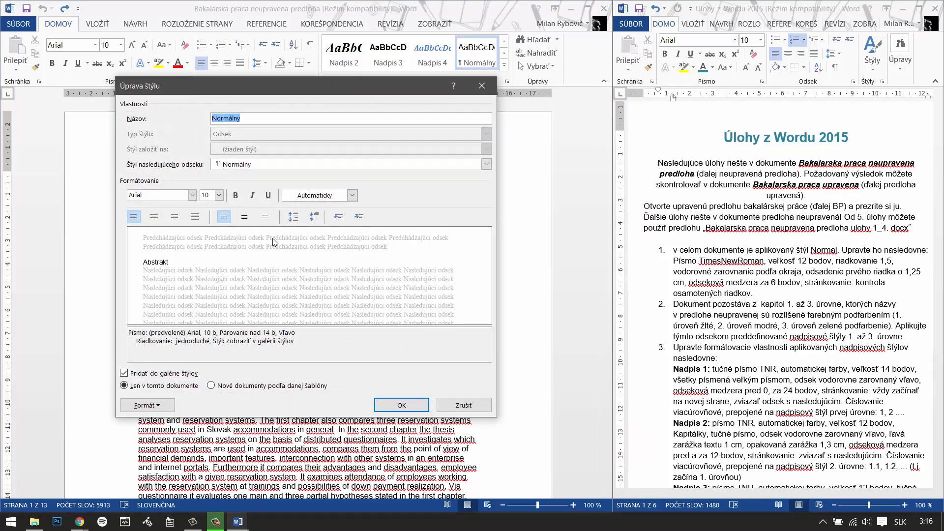
pyautogui.click(160, 408)
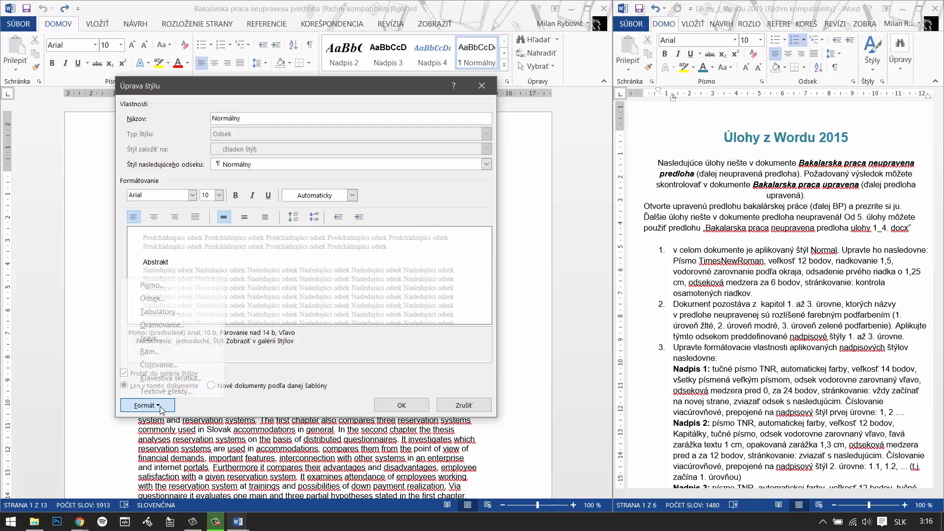
pyautogui.click(151, 285)
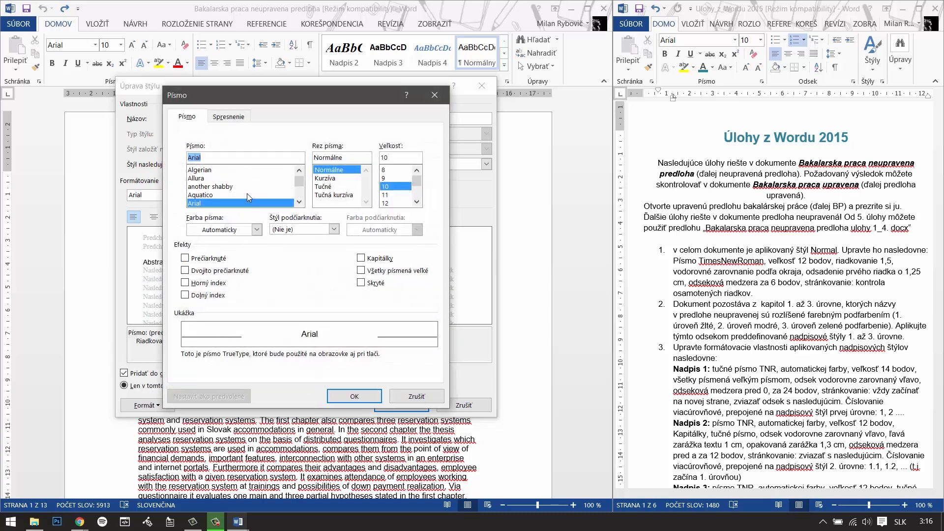
pyautogui.click(215, 156)
pyautogui.doubleClick(216, 156)
pyautogui.write('tim')
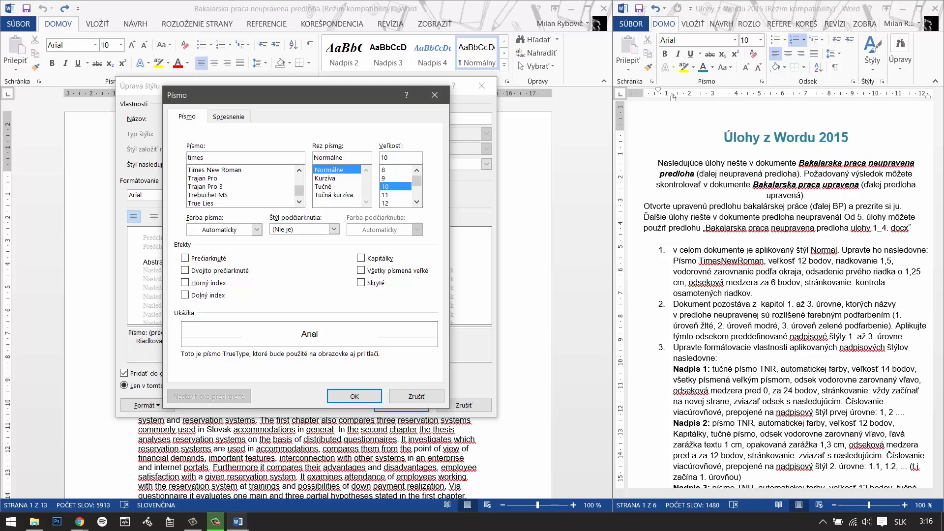
pyautogui.write('es')
pyautogui.click(214, 169)
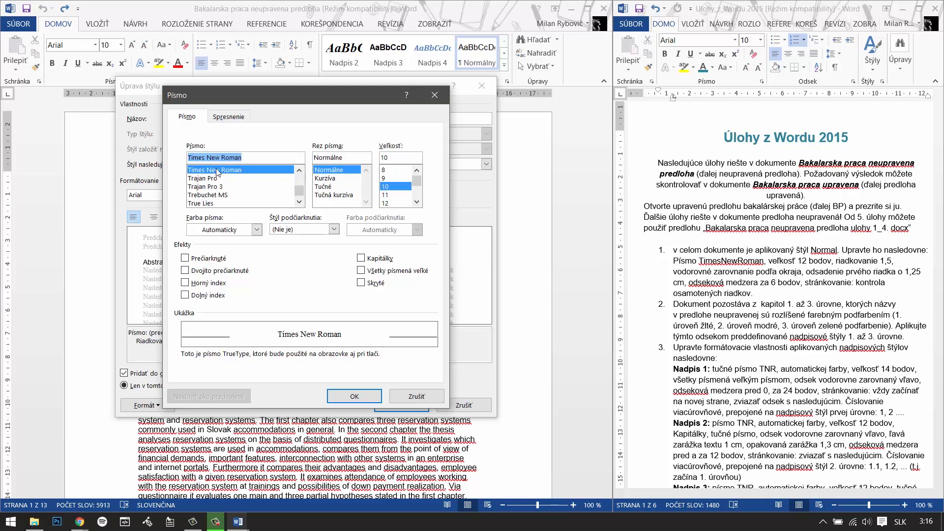
pyautogui.click(396, 203)
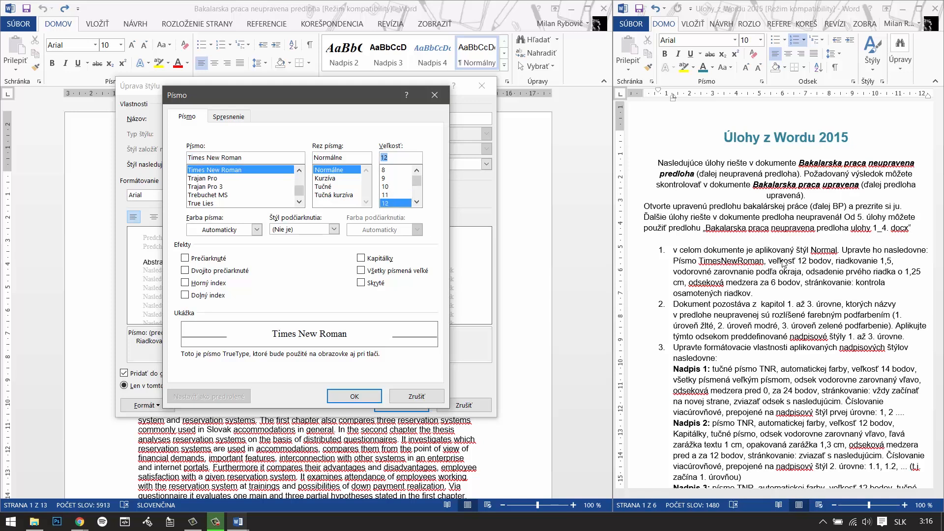
pyautogui.click(354, 396)
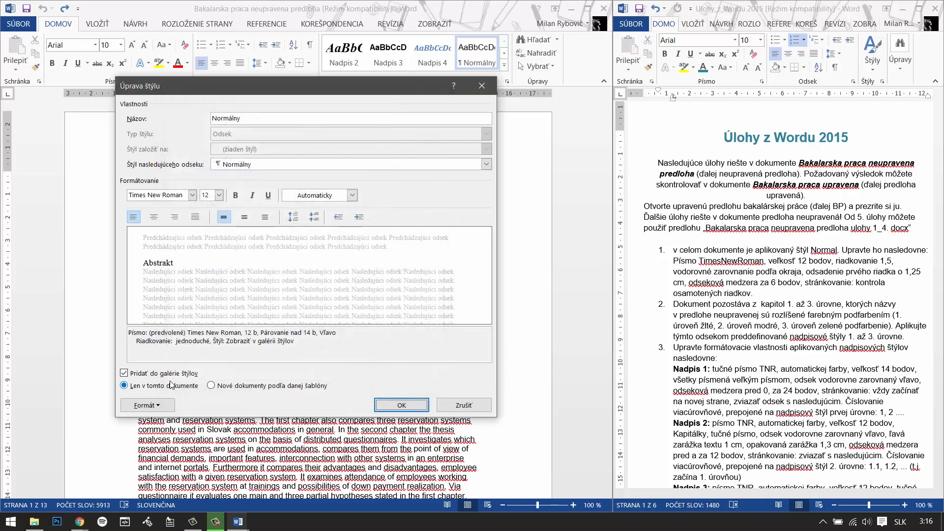
# In the Normálny style's paragraph settings, set alignment to Podľa okraja and a first-line indent of 1,25 cm.
pyautogui.click(147, 405)
pyautogui.click(145, 291)
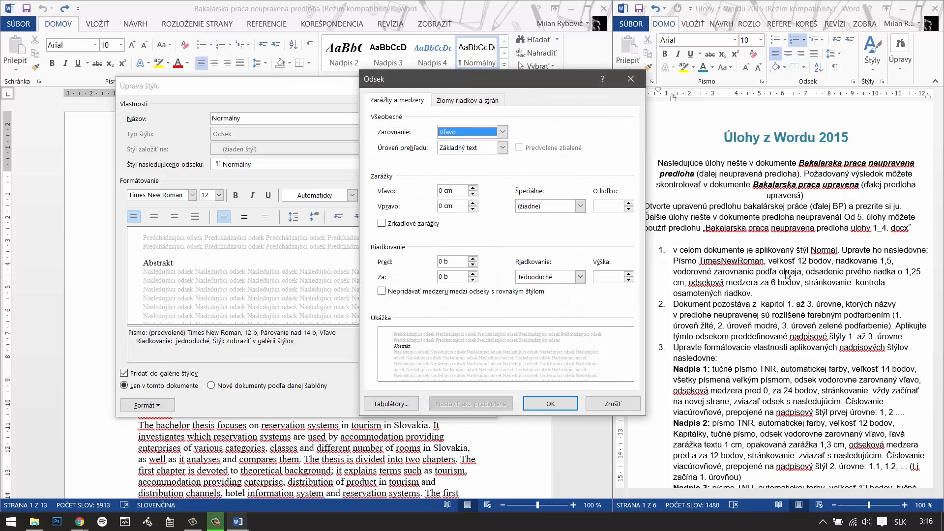
pyautogui.click(502, 132)
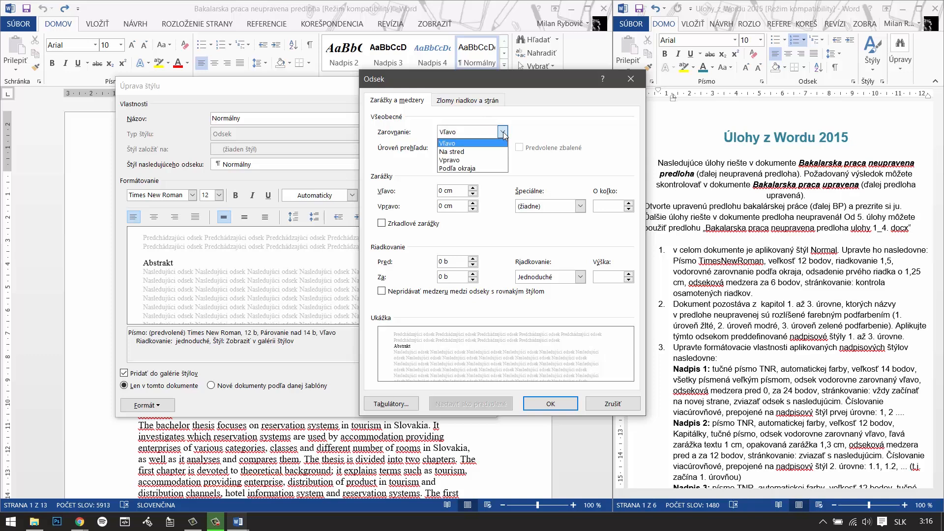
pyautogui.click(462, 168)
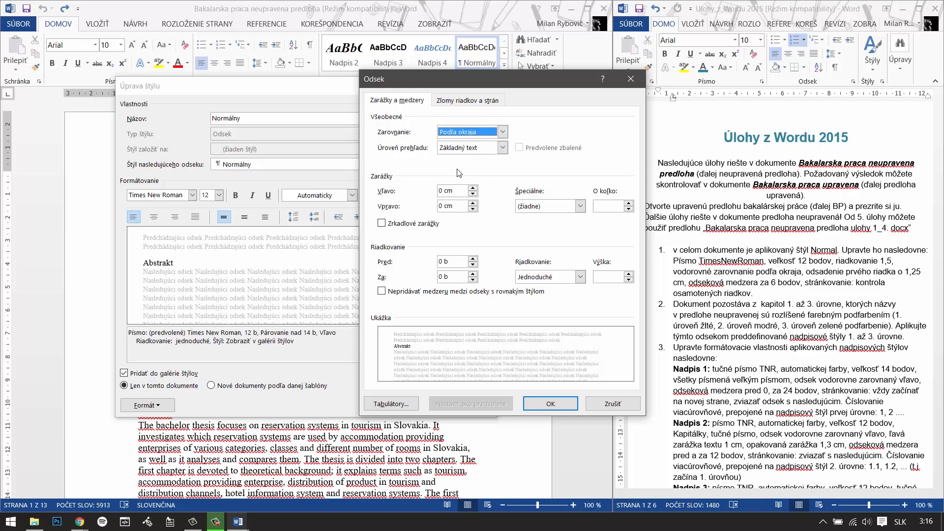
pyautogui.click(549, 207)
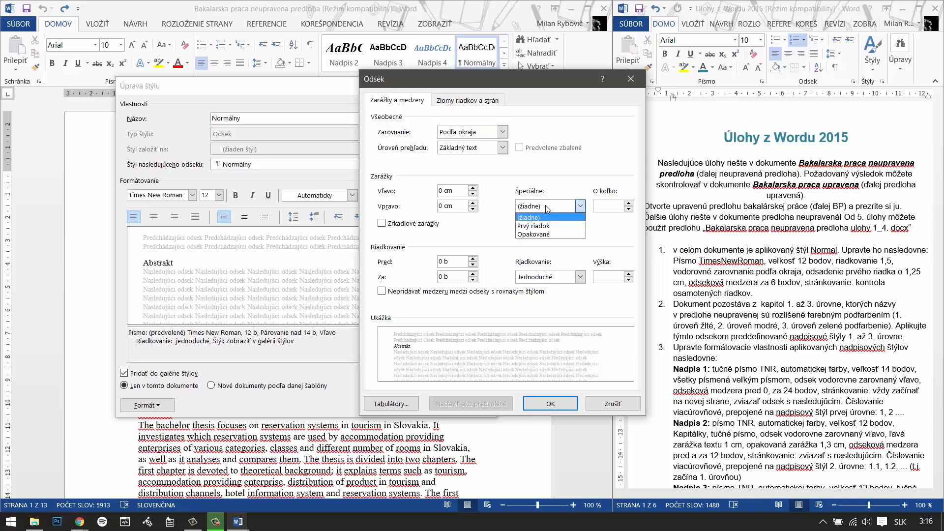
pyautogui.click(534, 225)
pyautogui.click(611, 207)
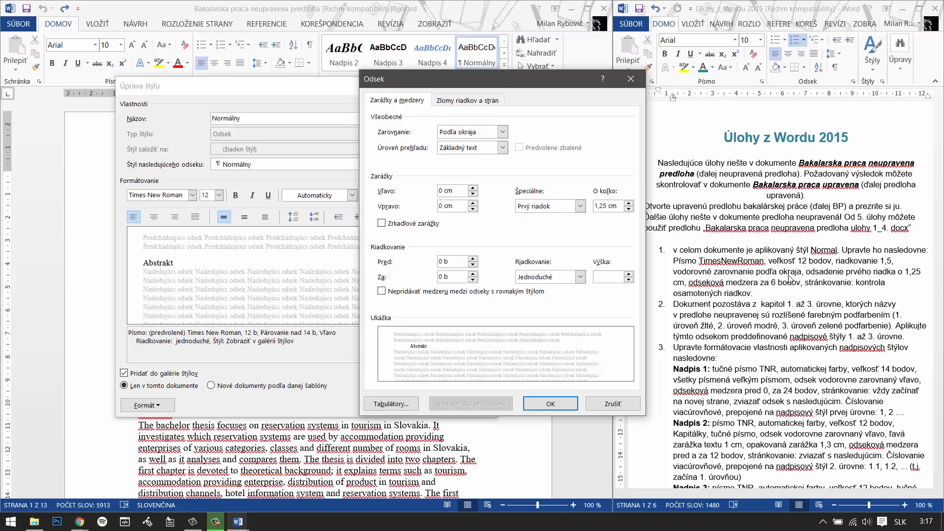
# Set the style's line spacing to Násobky 1,5 and the spacing after paragraphs to 6 b.
pyautogui.click(557, 277)
pyautogui.click(615, 275)
pyautogui.write('1,')
pyautogui.doubleClick(443, 277)
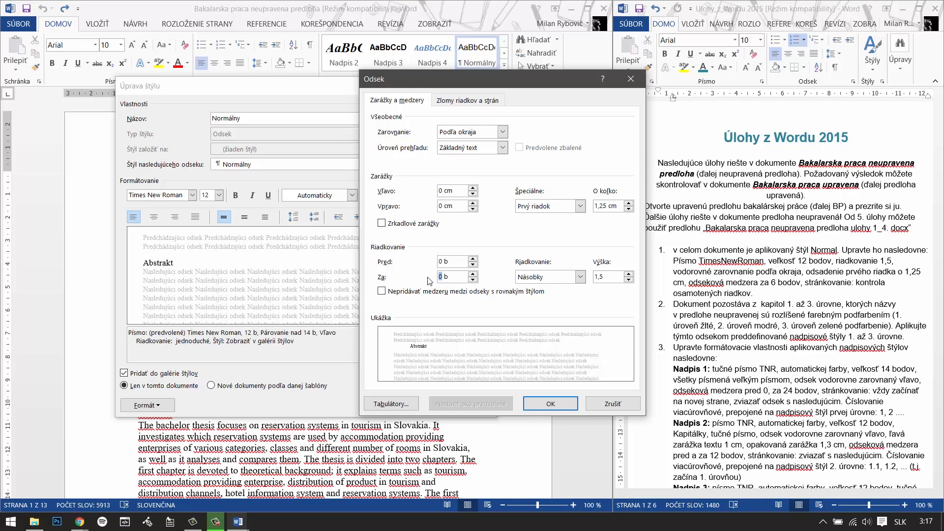
pyautogui.click(448, 264)
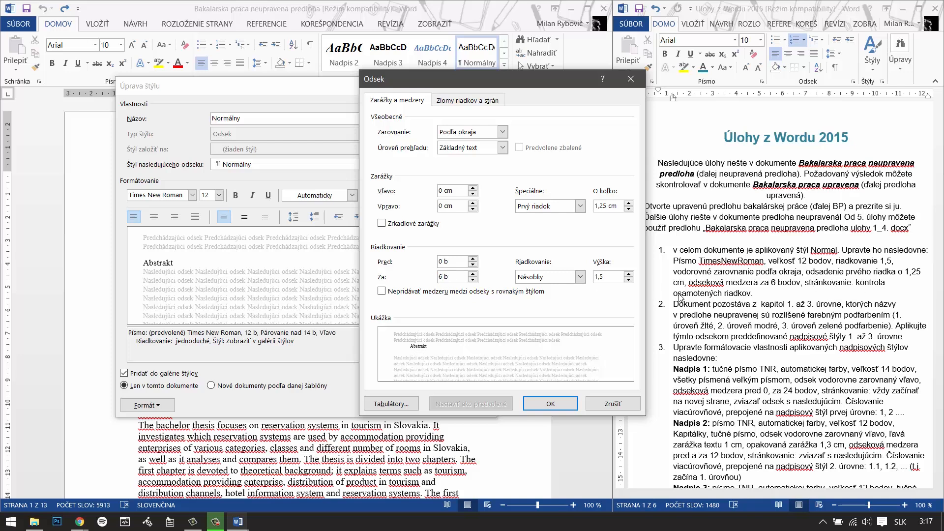
# Enable Kontrola osamotených riadkov for the Normálny style and apply the style changes to the document.
pyautogui.click(448, 101)
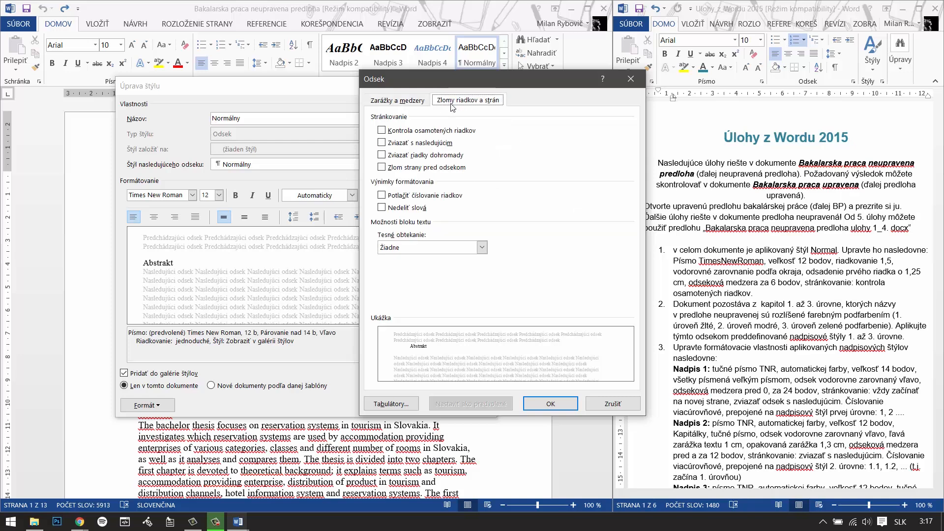
pyautogui.click(383, 131)
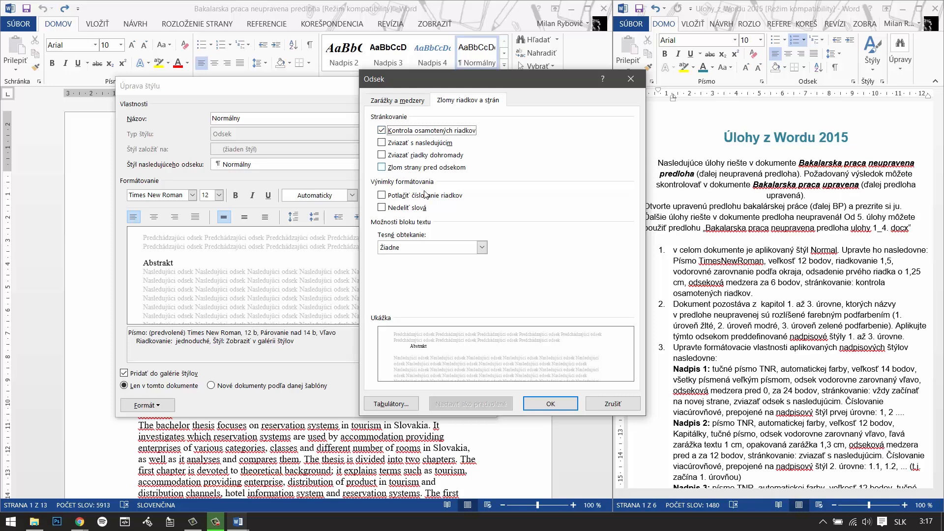
pyautogui.click(551, 407)
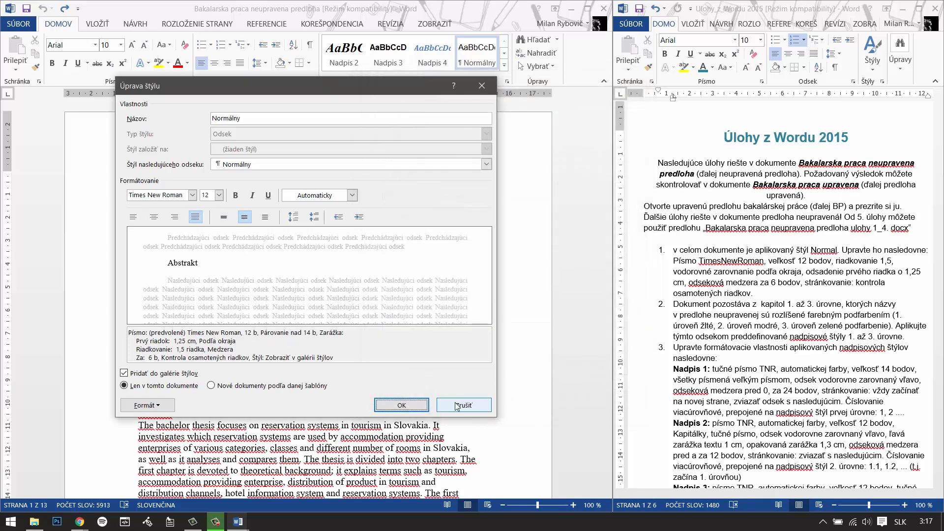
pyautogui.click(402, 405)
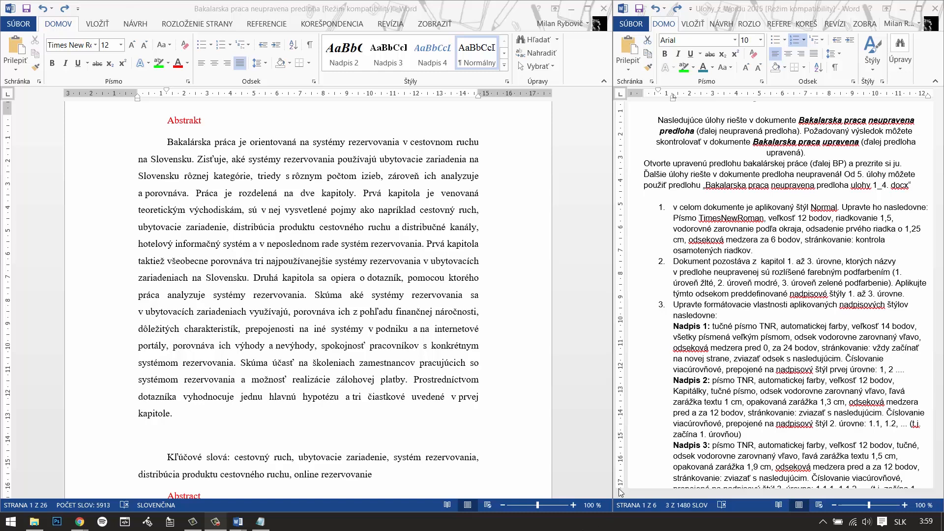
# In task 2 of the instructions document, highlight the phrase "1. úroveň žlté" in yellow.
pyautogui.click(662, 261)
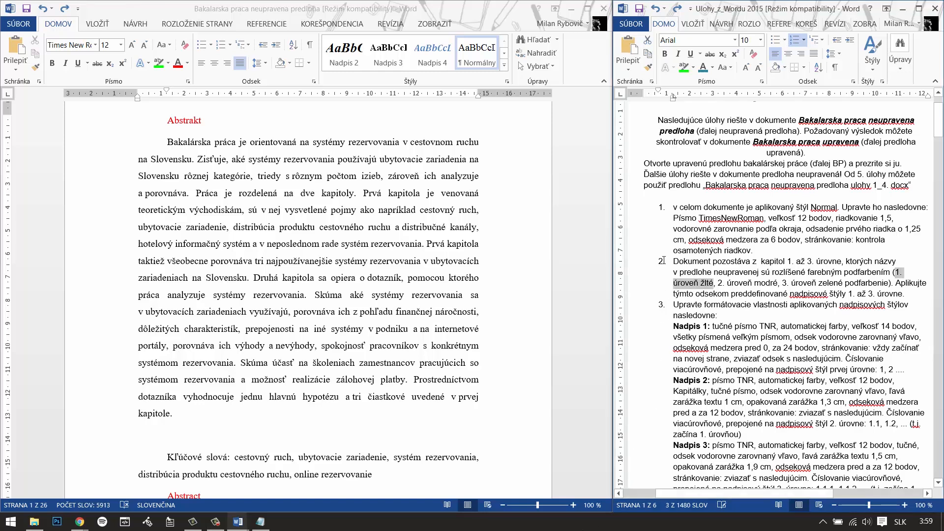
pyautogui.click(715, 272)
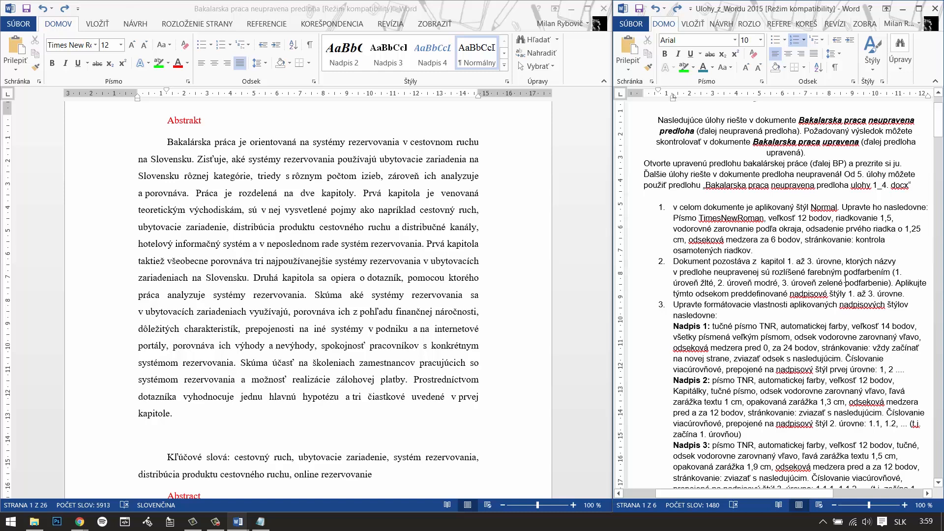
pyautogui.moveTo(894, 271); pyautogui.dragTo(713, 283)
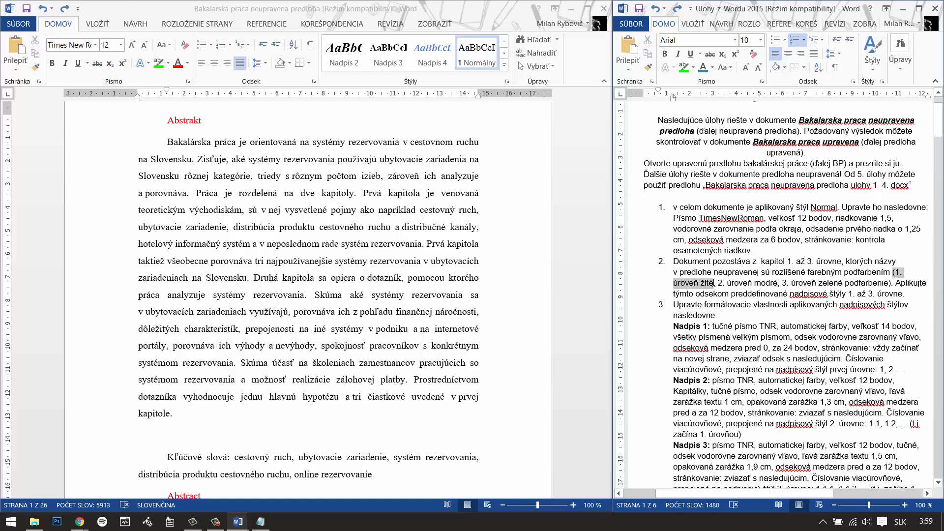
pyautogui.click(693, 74)
pyautogui.click(685, 88)
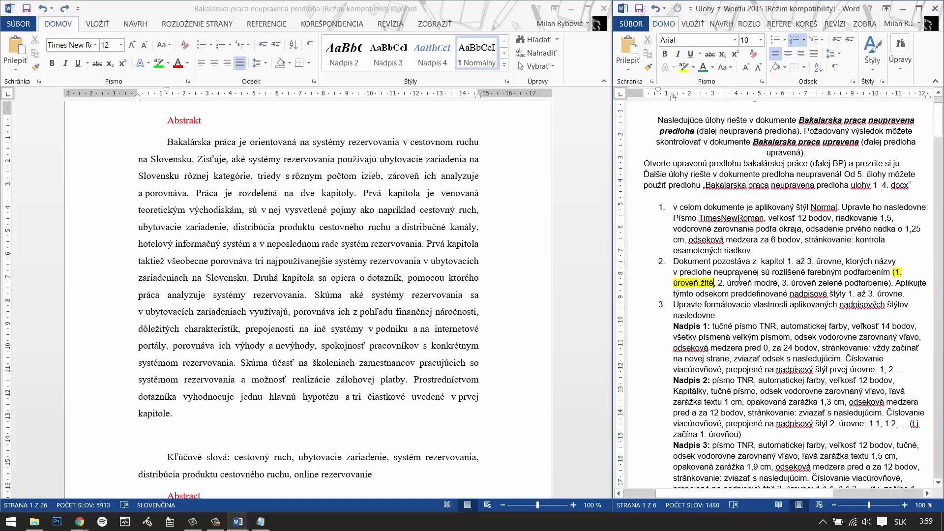
# Highlight "2. úroveň modré" in turquoise and "3. úroveň zelené" in bright green in task 2.
pyautogui.moveTo(718, 283); pyautogui.dragTo(779, 283)
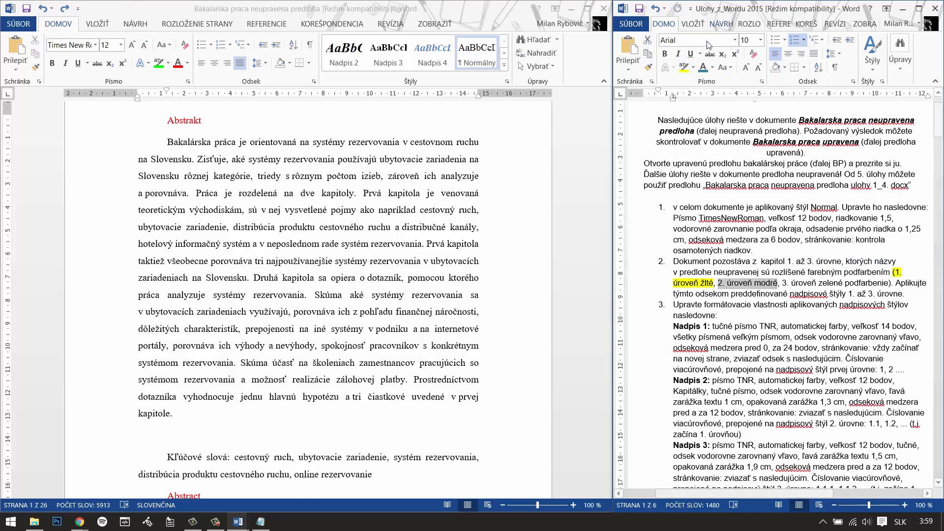
pyautogui.click(692, 70)
pyautogui.click(722, 83)
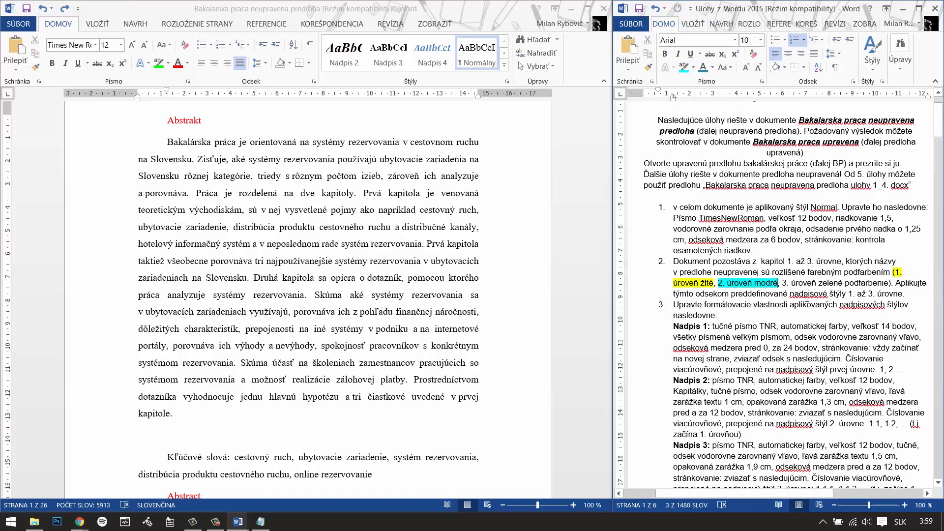
pyautogui.moveTo(782, 283); pyautogui.dragTo(844, 283)
pyautogui.click(694, 69)
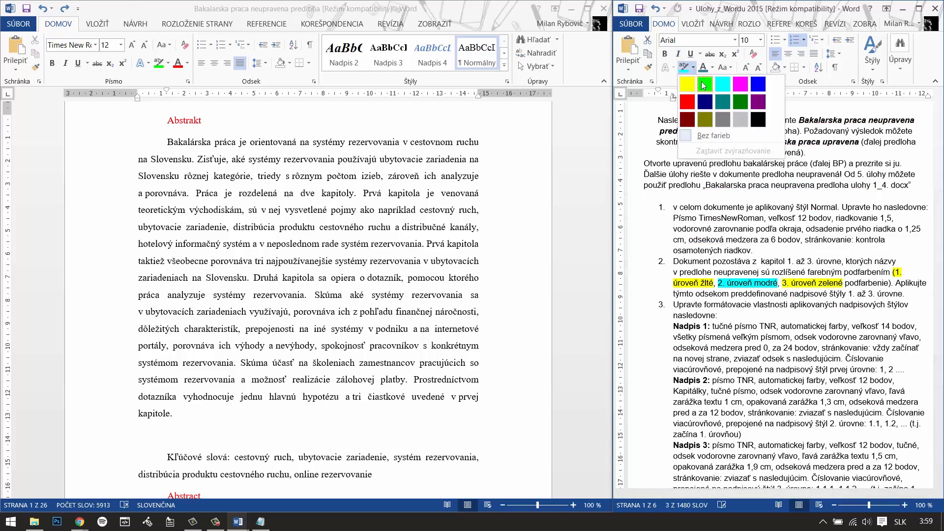
pyautogui.click(703, 85)
# Apply the Nadpis 1 style to the yellow-highlighted title "Úvod" in the thesis document.
pyautogui.click(586, 111)
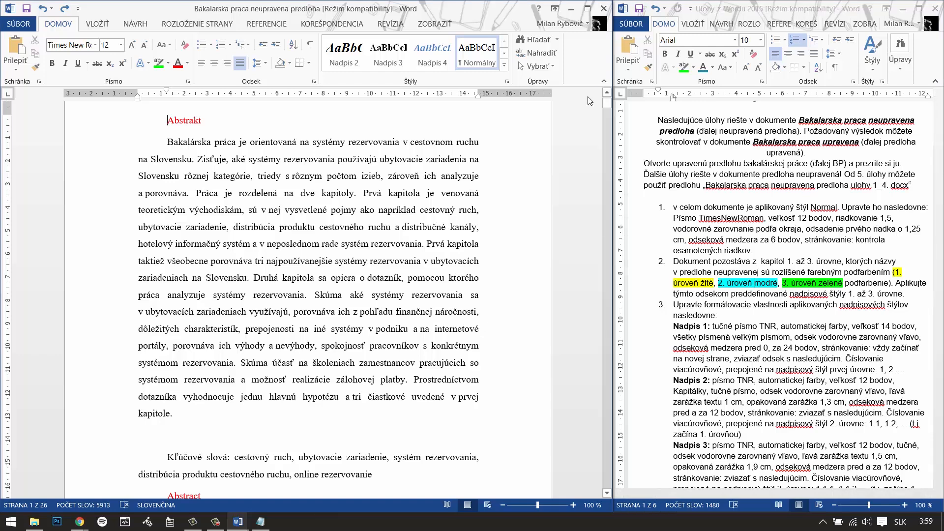
pyautogui.moveTo(607, 105); pyautogui.dragTo(609, 122)
pyautogui.doubleClick(186, 260)
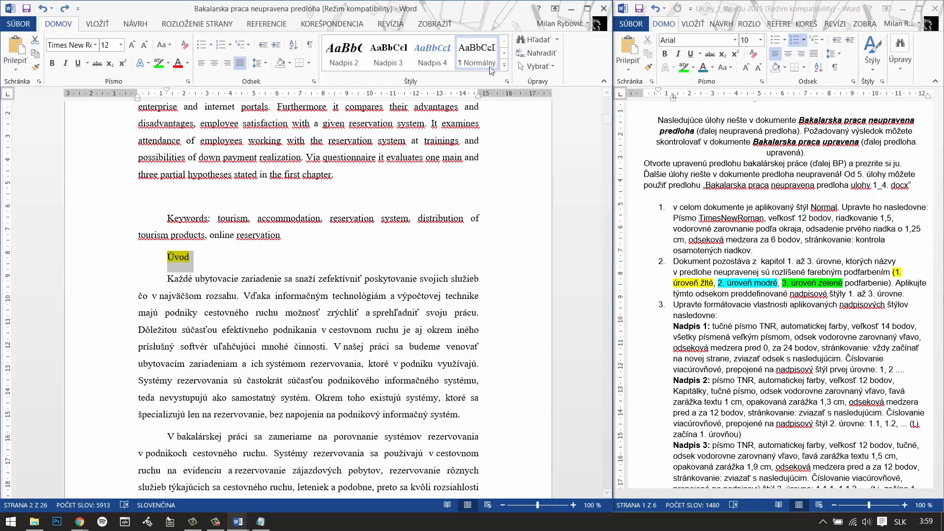
pyautogui.click(504, 64)
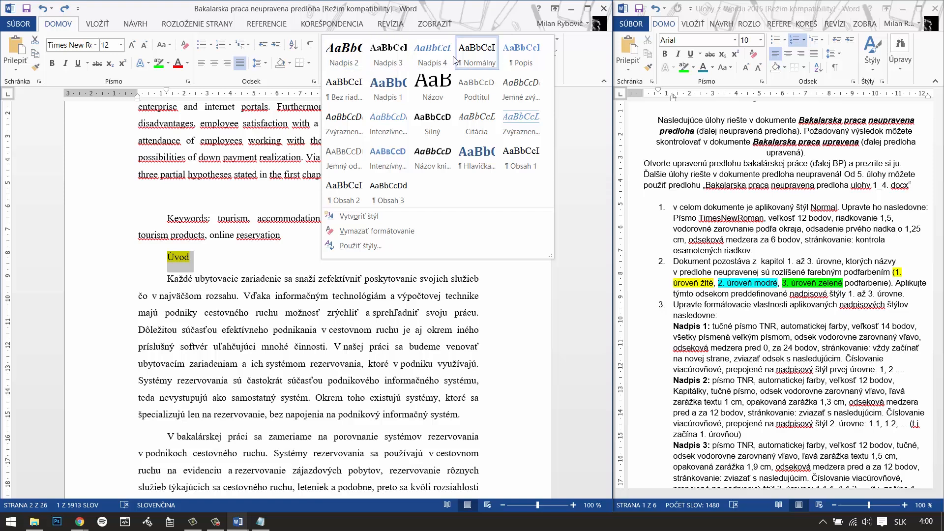
pyautogui.click(386, 85)
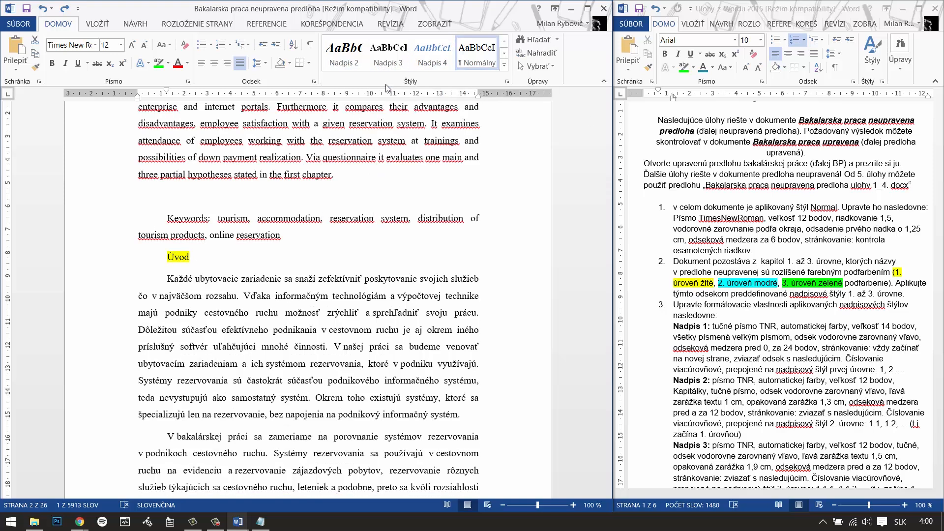
# Apply the Nadpis 1 style to the chapter title "Teoretické východiská skúmania systémov rezervovania v cestovnom ruchu".
pyautogui.moveTo(606, 119); pyautogui.dragTo(606, 142)
pyautogui.moveTo(455, 137); pyautogui.dragTo(167, 137)
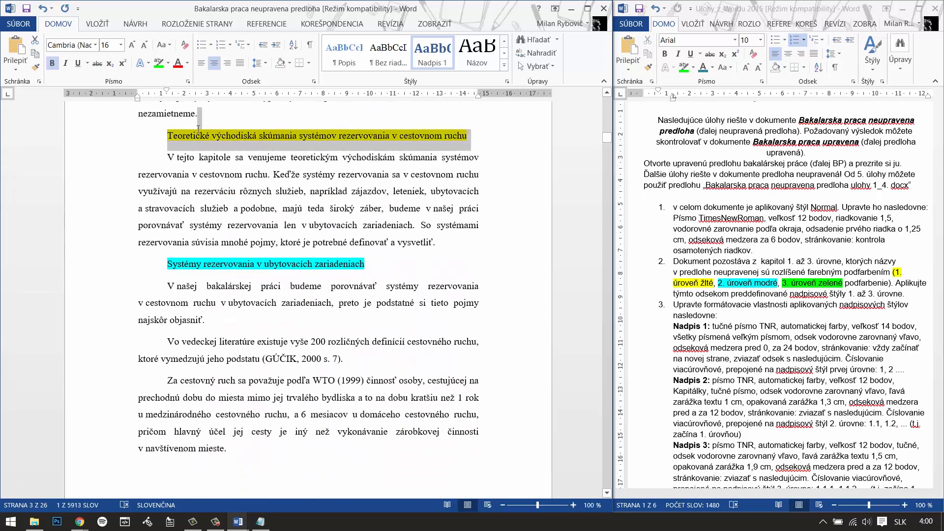
pyautogui.click(433, 53)
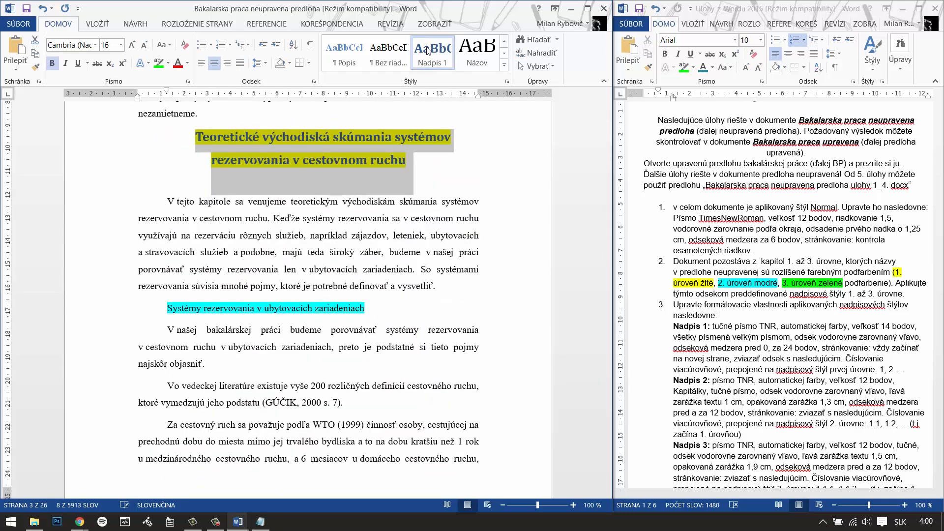
# Apply the Nadpis 2 style to the turquoise-highlighted title "Systémy rezervovania v ubytovacích zariadeniach".
pyautogui.tripleClick(267, 305)
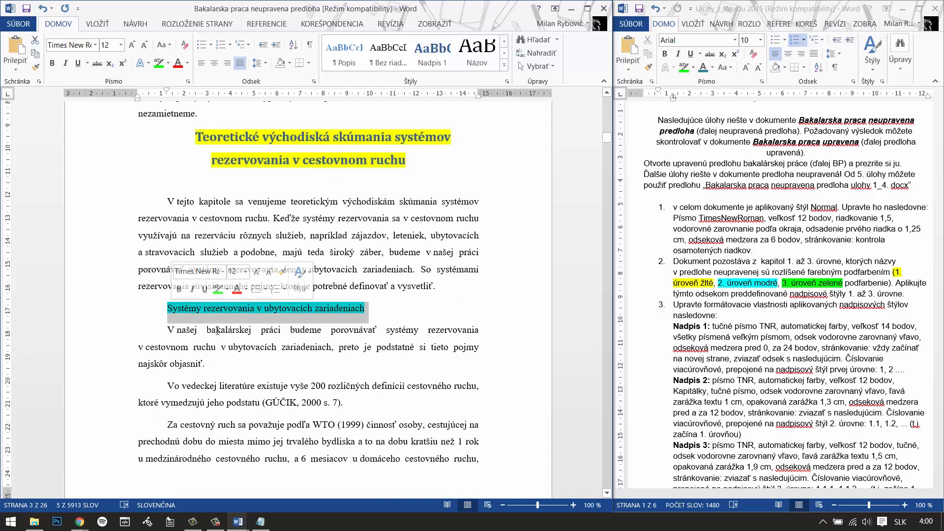
pyautogui.click(504, 65)
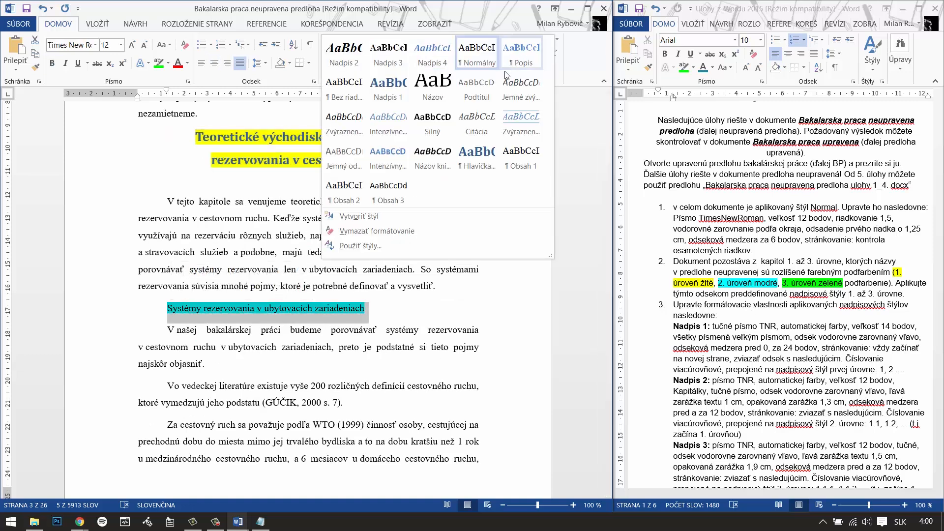
pyautogui.click(344, 53)
# Apply the Nadpis 2 style to the titles "Porovnanie vybraných systémov rezervovania ubytovacích zariadení" and "Vybraný postup riešenia".
pyautogui.moveTo(605, 138); pyautogui.dragTo(608, 226)
pyautogui.moveTo(441, 294); pyautogui.dragTo(166, 295)
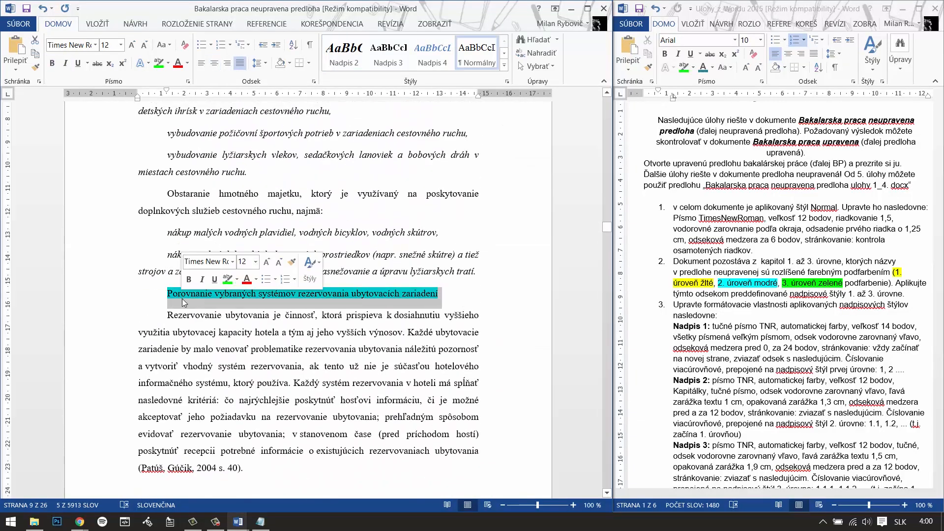
pyautogui.click(347, 51)
pyautogui.moveTo(606, 229); pyautogui.dragTo(608, 263)
pyautogui.moveTo(315, 173); pyautogui.dragTo(166, 174)
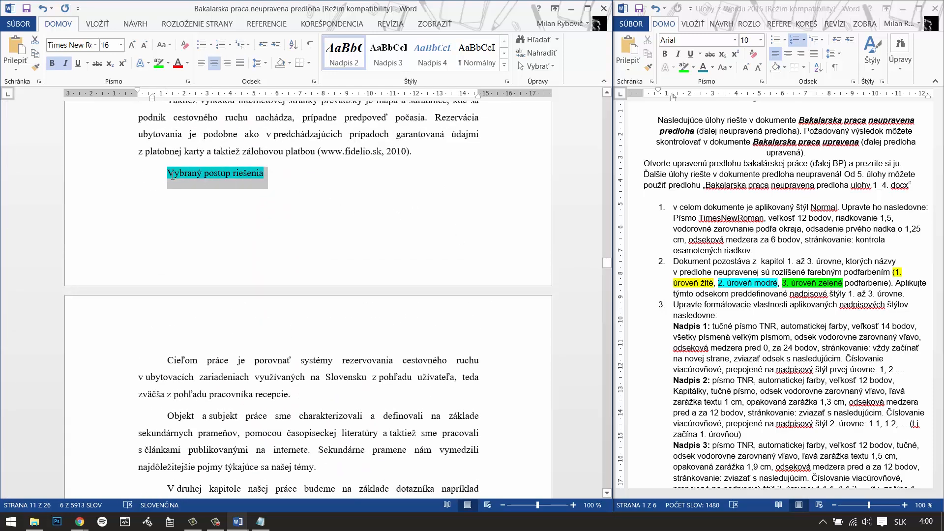
pyautogui.click(345, 52)
# Apply the Nadpis 3 style to the green-highlighted titles "Východisková hypotéza" and "Tretia hypotéza" in the section "Vybraný postup riešenia".
pyautogui.moveTo(605, 264); pyautogui.dragTo(606, 277)
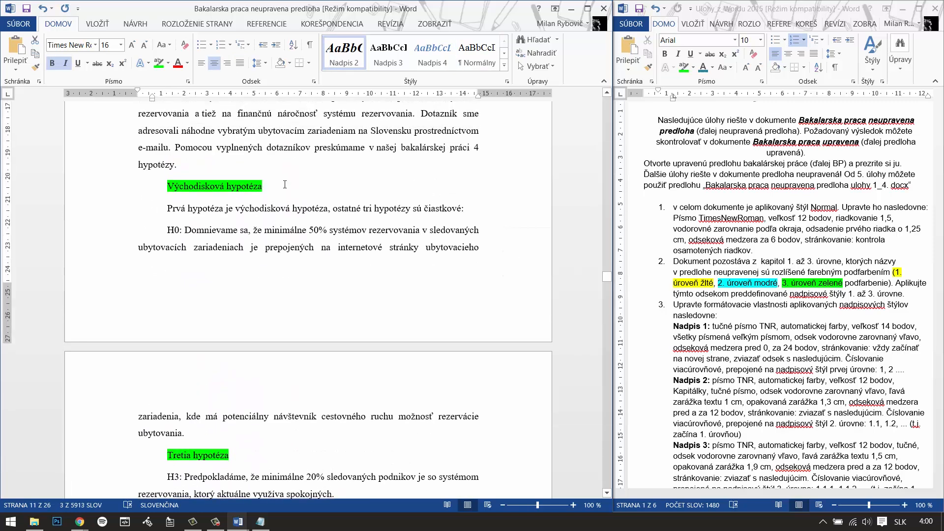
pyautogui.moveTo(287, 184); pyautogui.dragTo(166, 186)
pyautogui.click(504, 65)
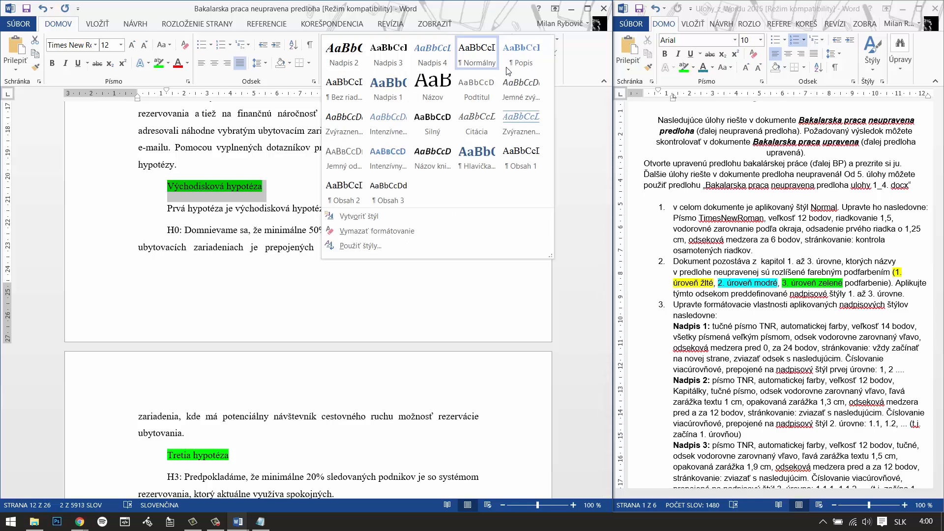
pyautogui.click(388, 54)
pyautogui.moveTo(233, 451); pyautogui.dragTo(167, 454)
pyautogui.click(388, 53)
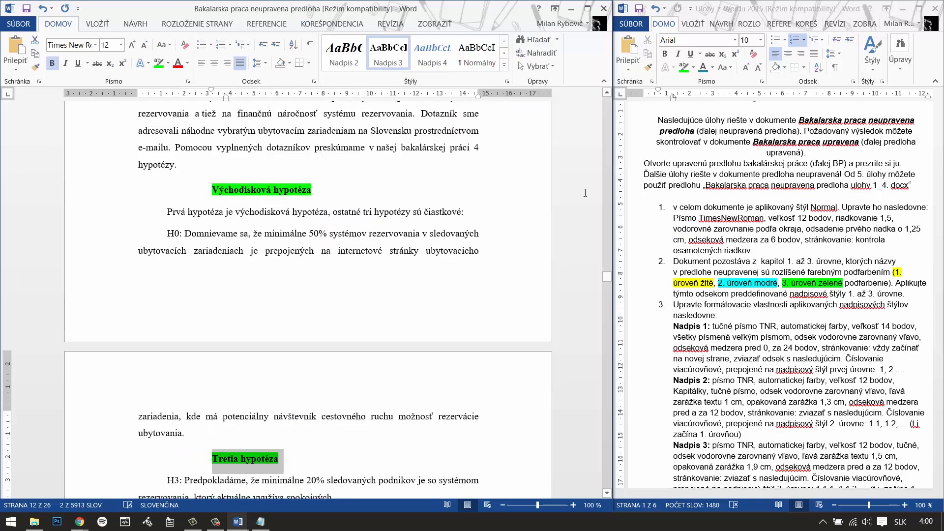
# Apply the Nadpis 3 style to the titles "Druhá hypotéza" and "Prvá hypotéza" in the section "Vybraný postup riešenia".
pyautogui.moveTo(609, 279); pyautogui.dragTo(607, 285)
pyautogui.moveTo(230, 222); pyautogui.dragTo(167, 221)
pyautogui.click(388, 53)
pyautogui.moveTo(223, 285); pyautogui.dragTo(167, 285)
pyautogui.click(388, 53)
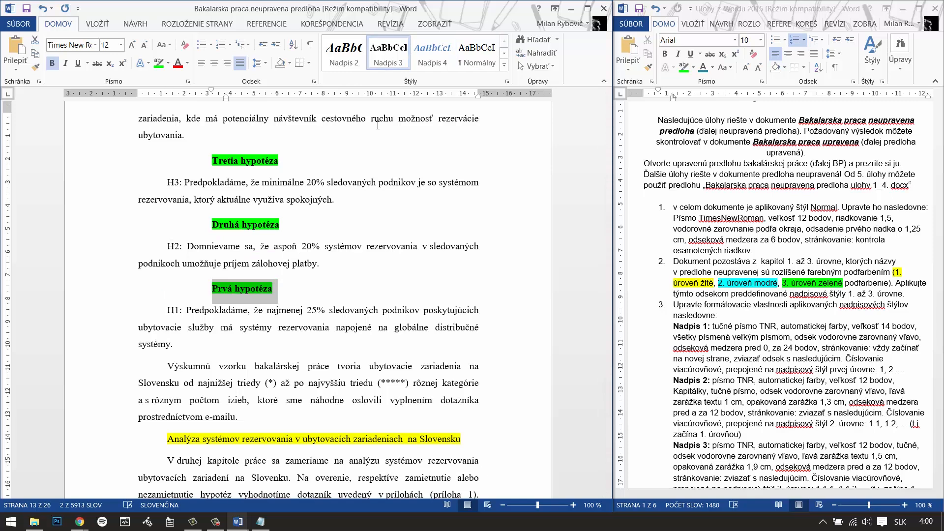
# Apply the Nadpis 1 style to the yellow-highlighted title "Analýza systémov rezervovania v ubytovacích zariadeniach na Slovensku".
pyautogui.scroll(-2, 353, 259)
pyautogui.scroll(-4, 353, 259)
pyautogui.moveTo(465, 262); pyautogui.dragTo(176, 265)
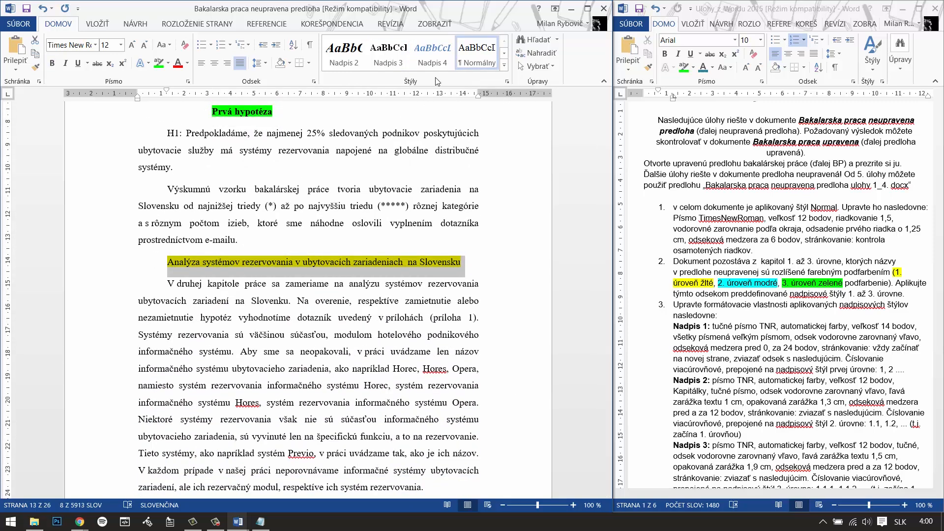
pyautogui.click(504, 65)
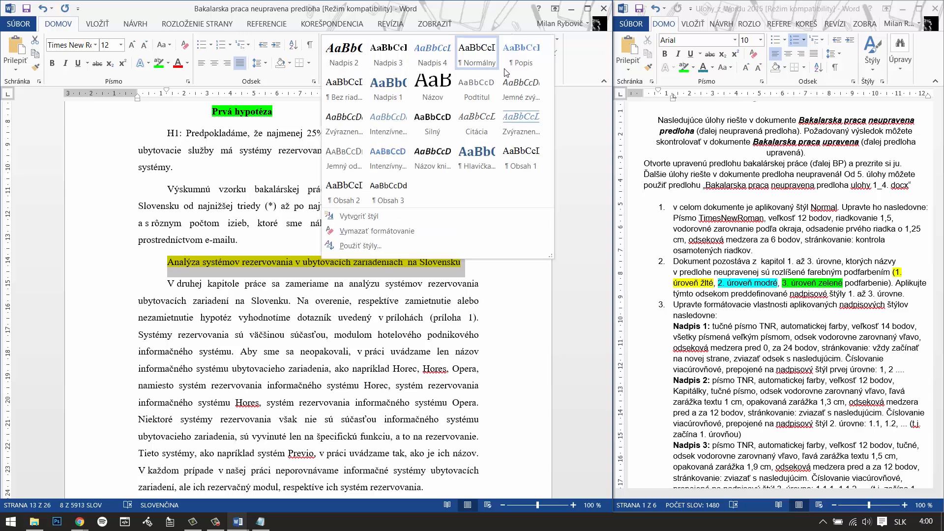
pyautogui.click(406, 89)
# Apply the Nadpis 2 style to the turquoise-highlighted titles "Vyhodnotenie prieskumu podľa dotazníka" and "Vyhodnotenie hypotéz".
pyautogui.moveTo(604, 288); pyautogui.dragTo(606, 300)
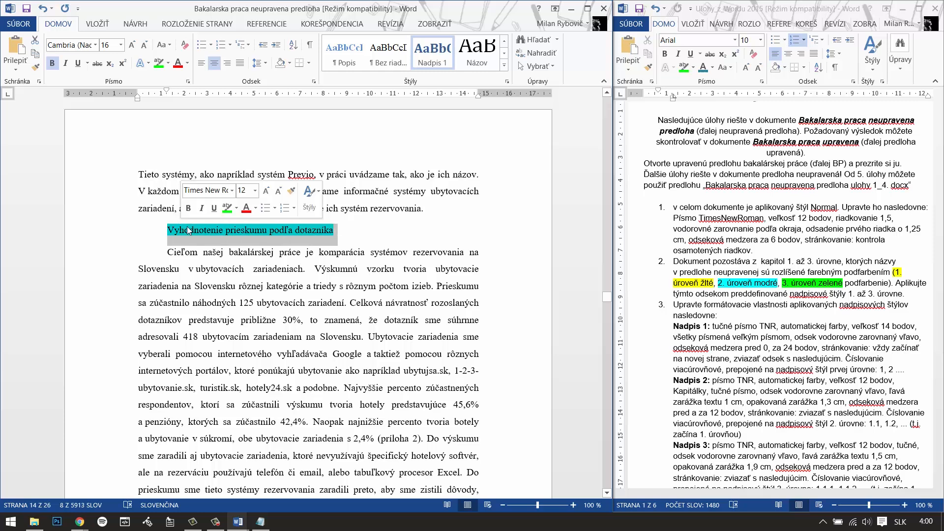
pyautogui.click(504, 65)
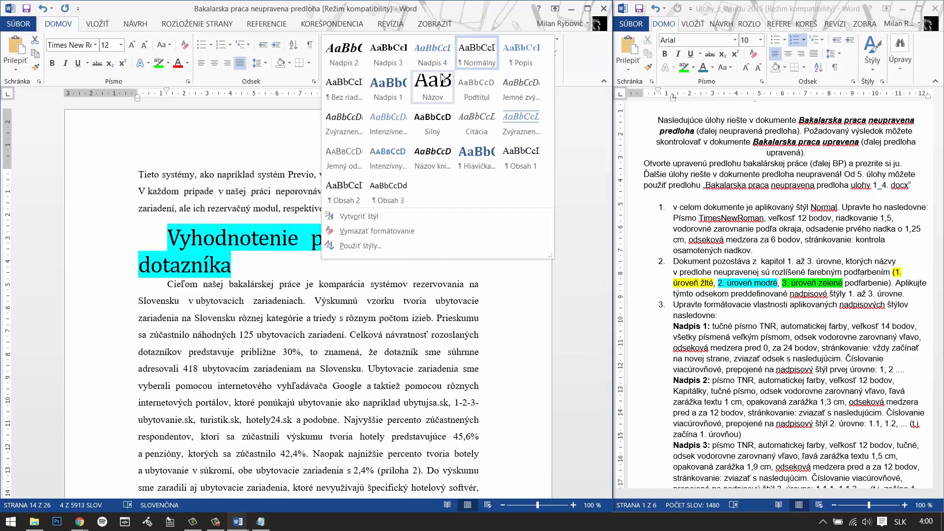
pyautogui.click(344, 54)
pyautogui.moveTo(609, 299); pyautogui.dragTo(606, 418)
pyautogui.tripleClick(244, 304)
pyautogui.click(344, 54)
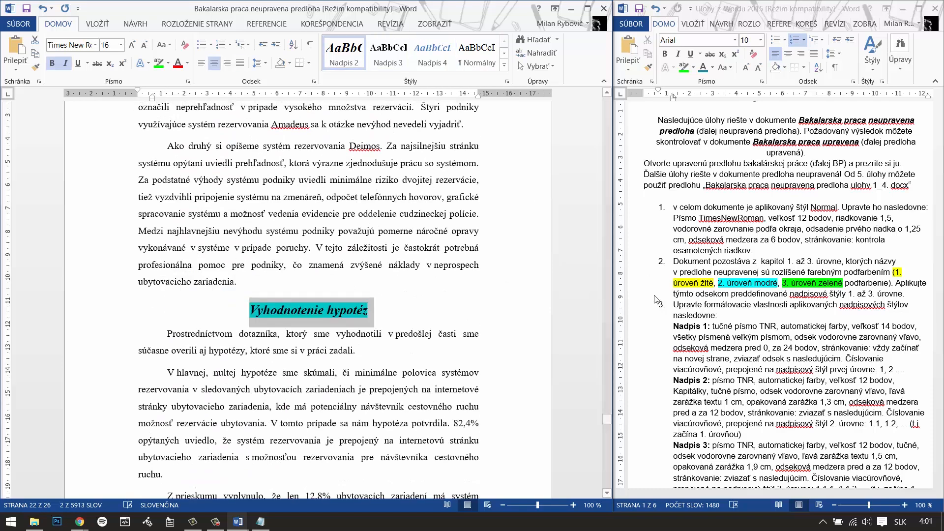
# Apply the Nadpis 3 style to "Prvá hypotéza", "Druhá hypotéza" and "Tretia hypotéza" under the heading "Vyhodnotenie hypotéz".
pyautogui.moveTo(607, 420); pyautogui.dragTo(609, 428)
pyautogui.moveTo(225, 215); pyautogui.dragTo(162, 215)
pyautogui.click(392, 55)
pyautogui.scroll(-3, 345, 238)
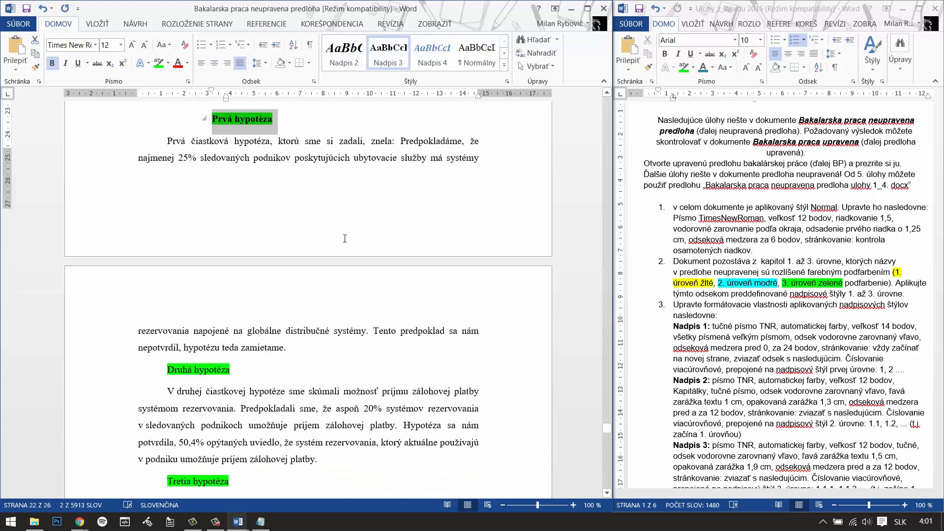
pyautogui.scroll(-2, 344, 238)
pyautogui.moveTo(233, 320); pyautogui.dragTo(168, 320)
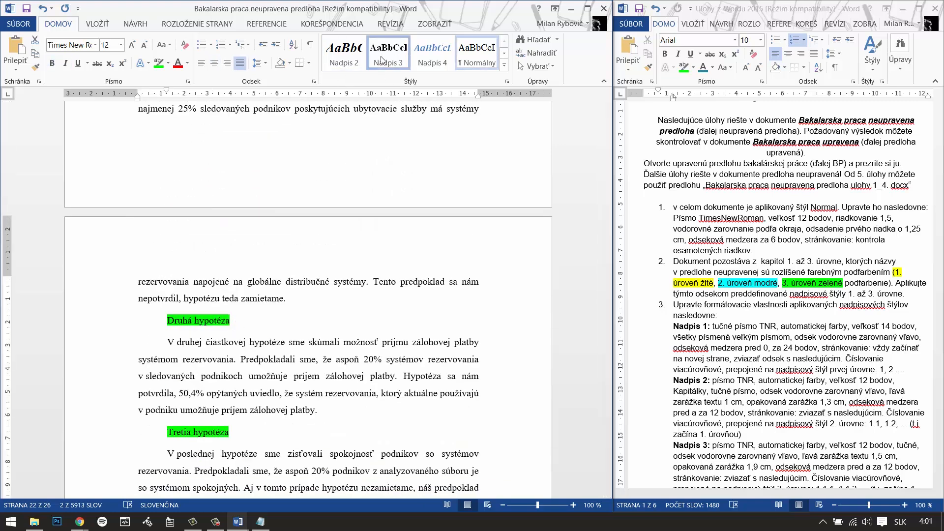
pyautogui.click(382, 59)
pyautogui.scroll(-5, 345, 239)
pyautogui.moveTo(233, 258); pyautogui.dragTo(167, 258)
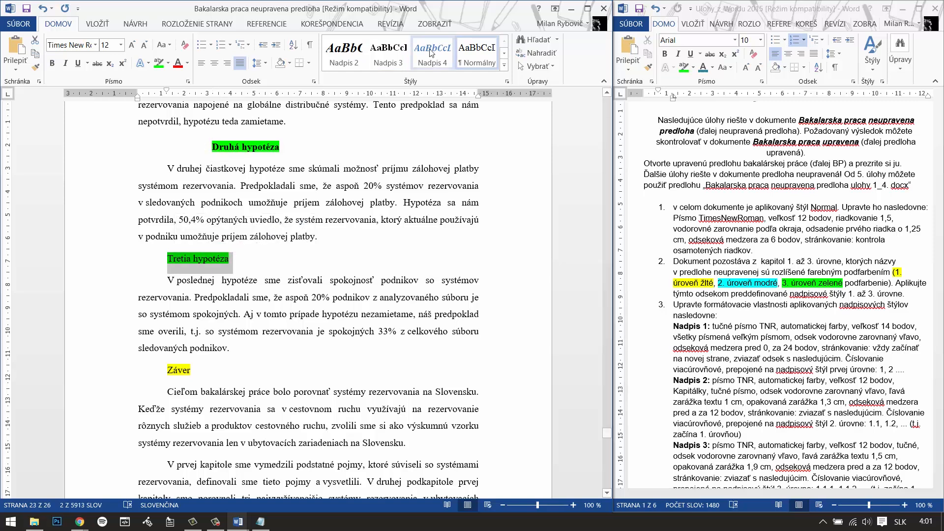
pyautogui.click(388, 55)
# Apply the Nadpis 1 style to the yellow-highlighted title "Záver".
pyautogui.scroll(-3, 210, 301)
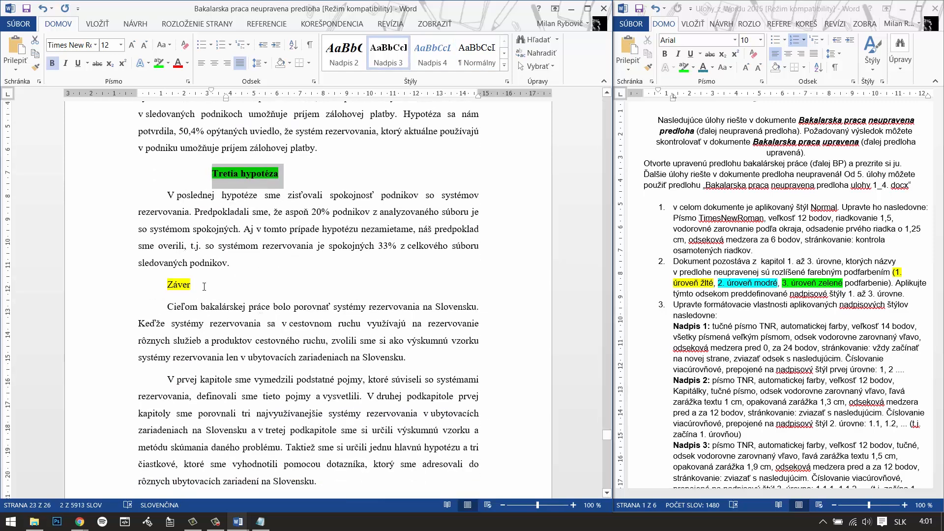
pyautogui.moveTo(201, 284); pyautogui.dragTo(168, 287)
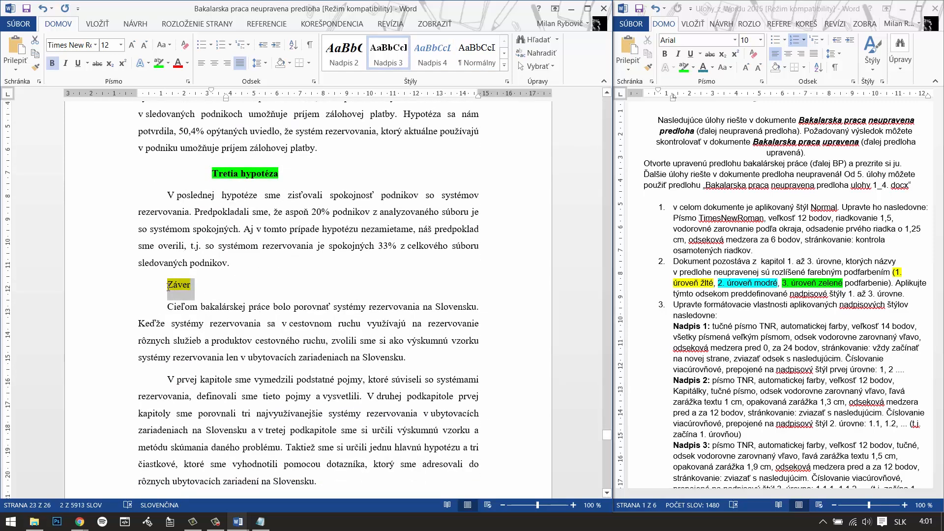
pyautogui.click(504, 65)
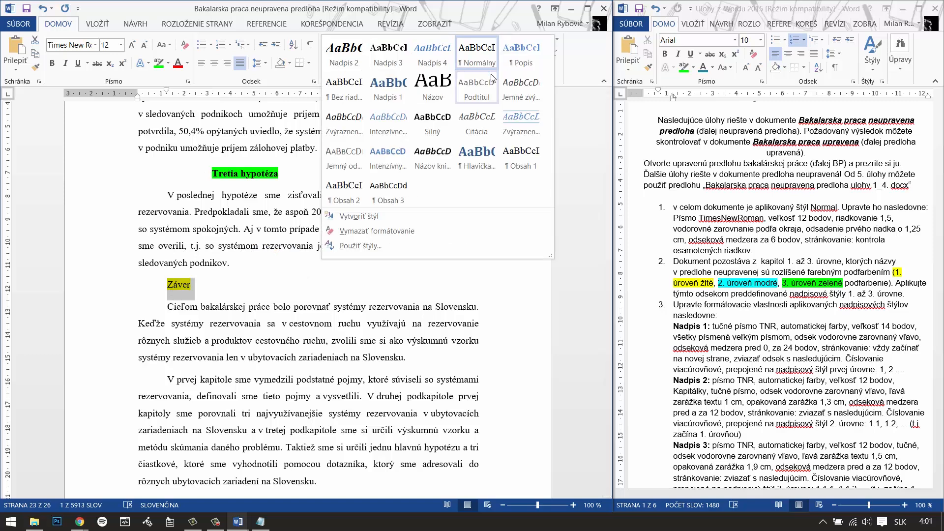
pyautogui.click(387, 86)
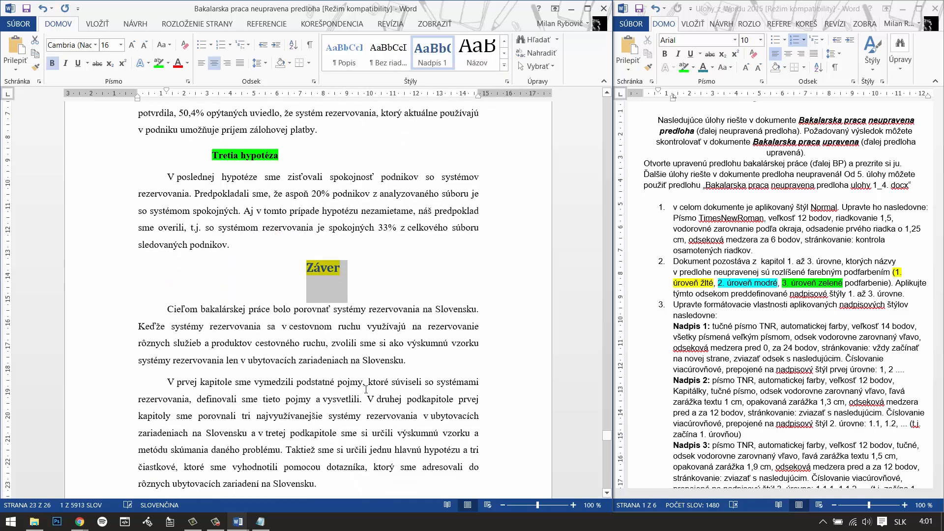
# Look back over the styled thesis headings and read task 3 in the instructions on the formatting of the Nadpis styles.
pyautogui.moveTo(609, 441); pyautogui.dragTo(610, 231)
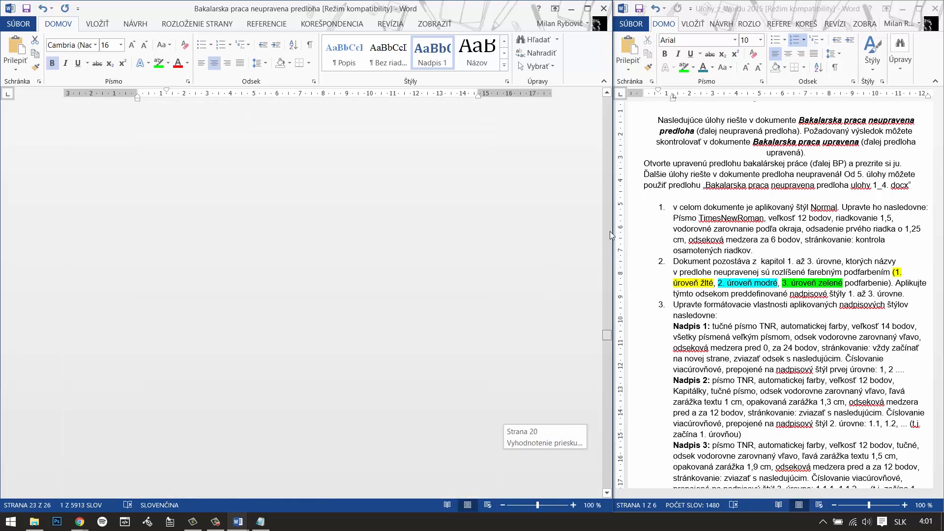
pyautogui.moveTo(610, 231); pyautogui.dragTo(609, 231)
pyautogui.click(683, 261)
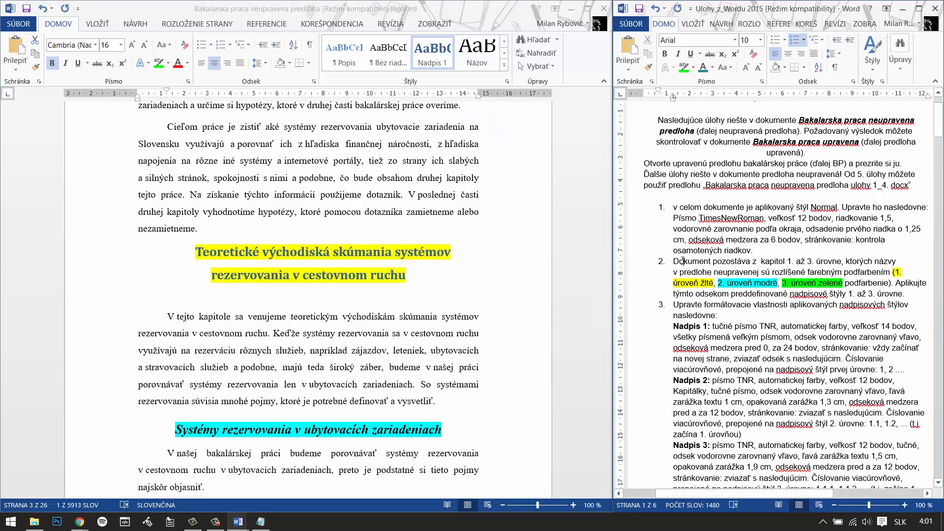
pyautogui.click(672, 305)
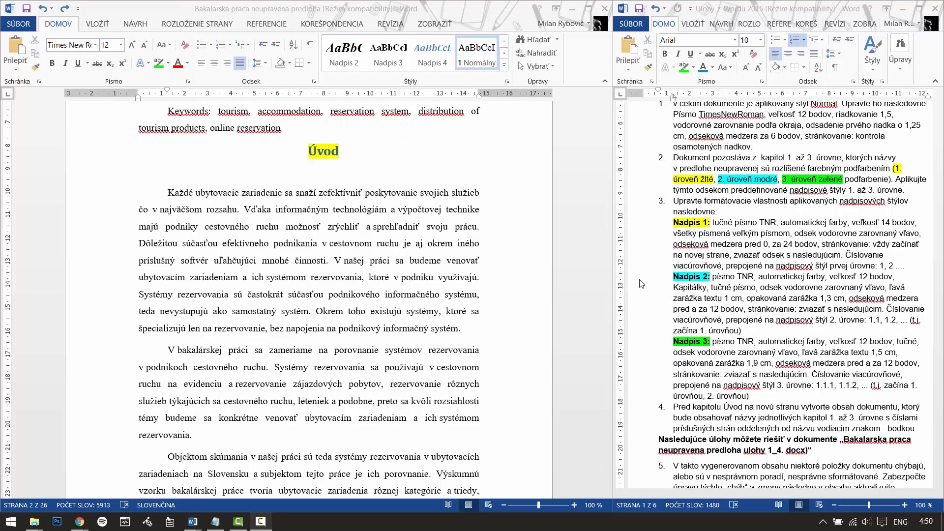
pyautogui.click(678, 200)
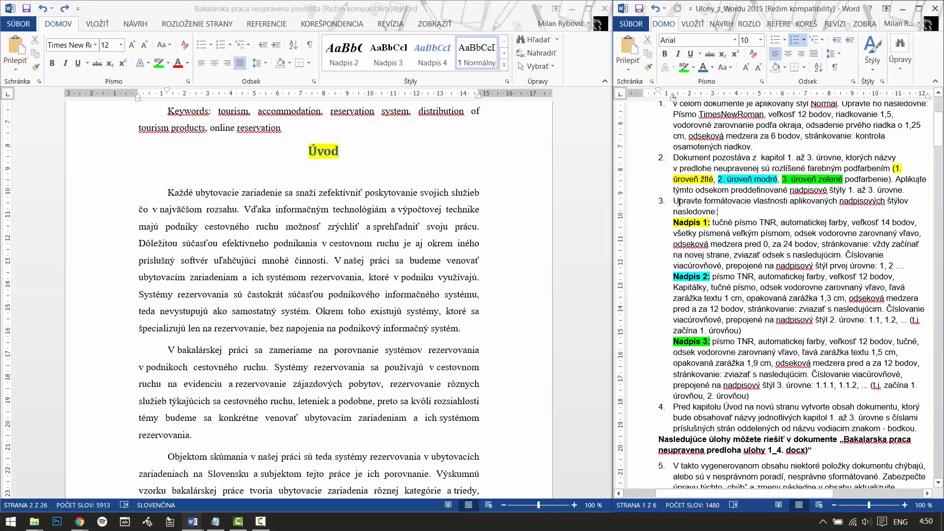
pyautogui.moveTo(673, 200); pyautogui.dragTo(764, 201)
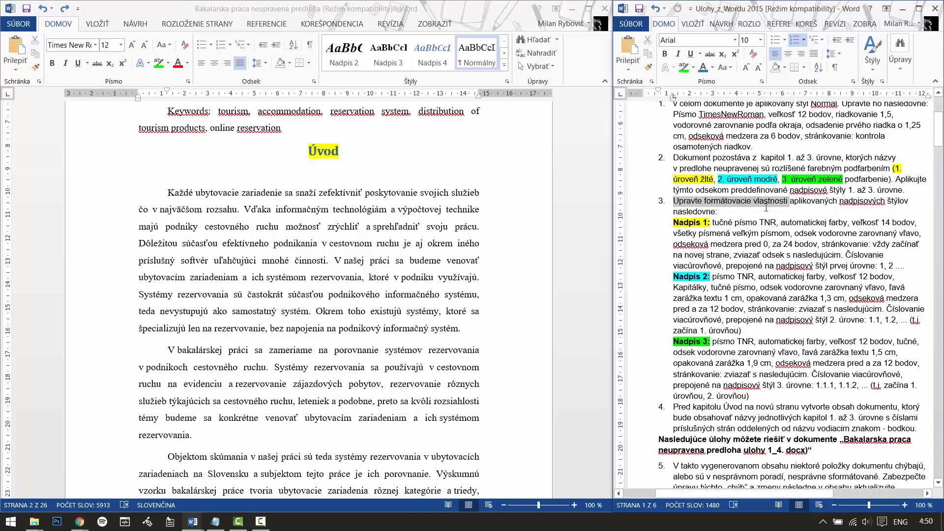
pyautogui.click(766, 209)
pyautogui.click(693, 221)
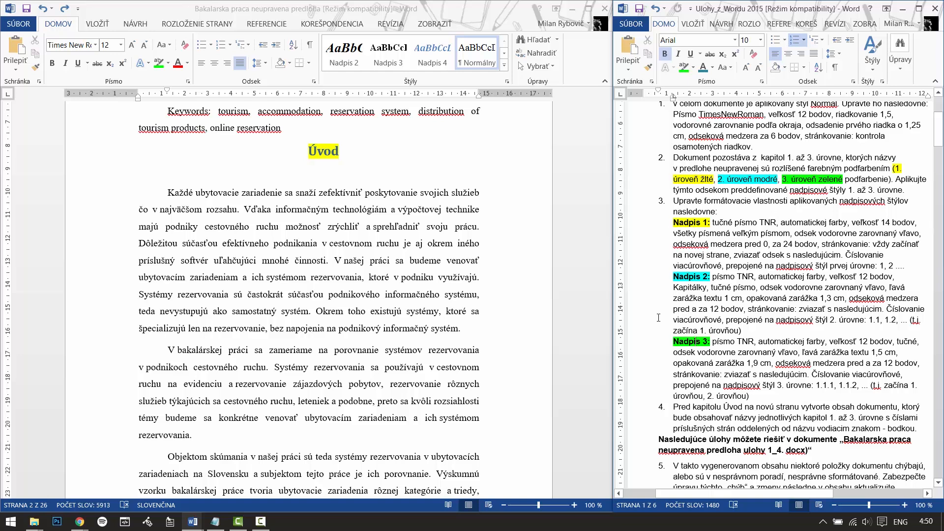
pyautogui.click(340, 156)
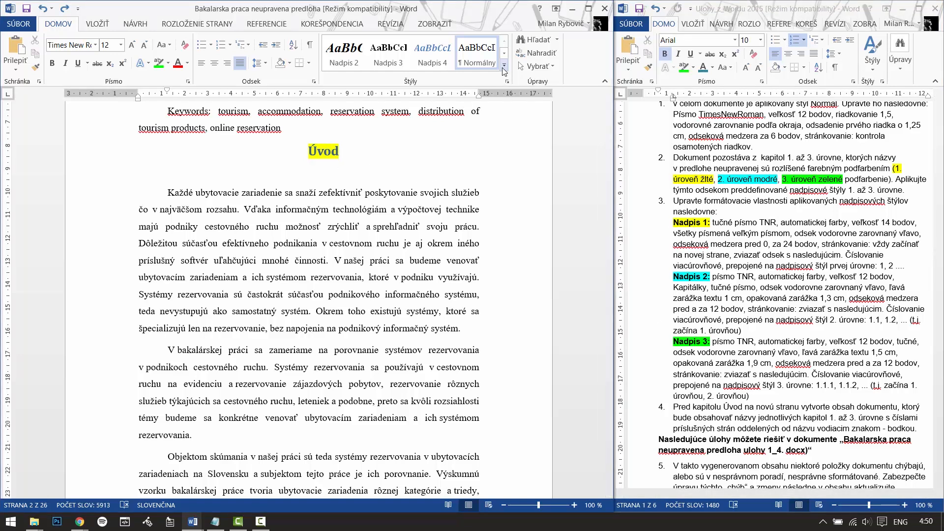
pyautogui.click(504, 66)
pyautogui.click(282, 199)
# Show the full list of styles and open the Nadpis 1 style of the heading "Úvod" for modification.
pyautogui.click(328, 149)
pyautogui.click(504, 66)
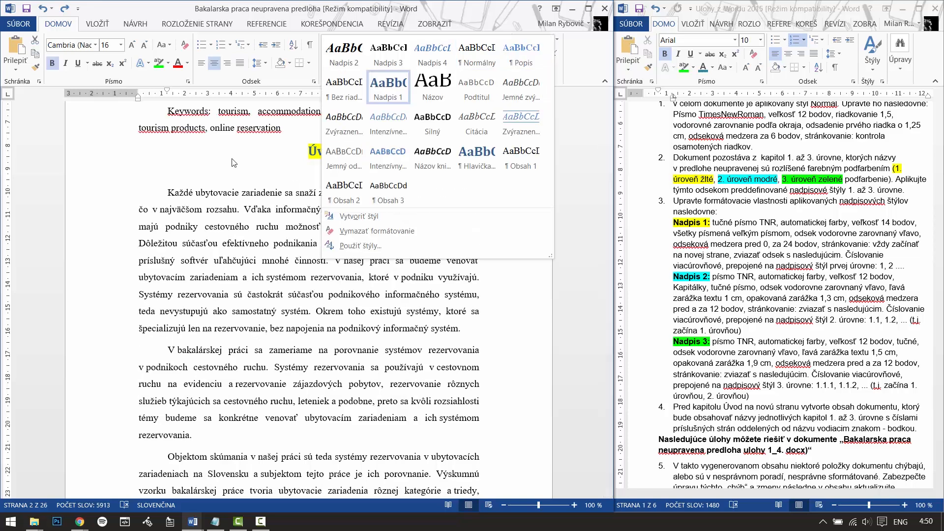
pyautogui.press('Escape')
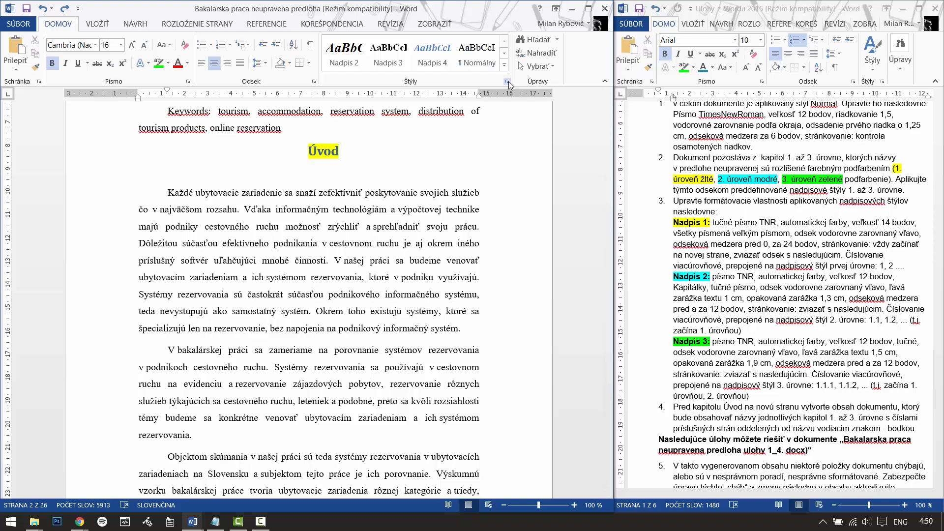
pyautogui.click(507, 83)
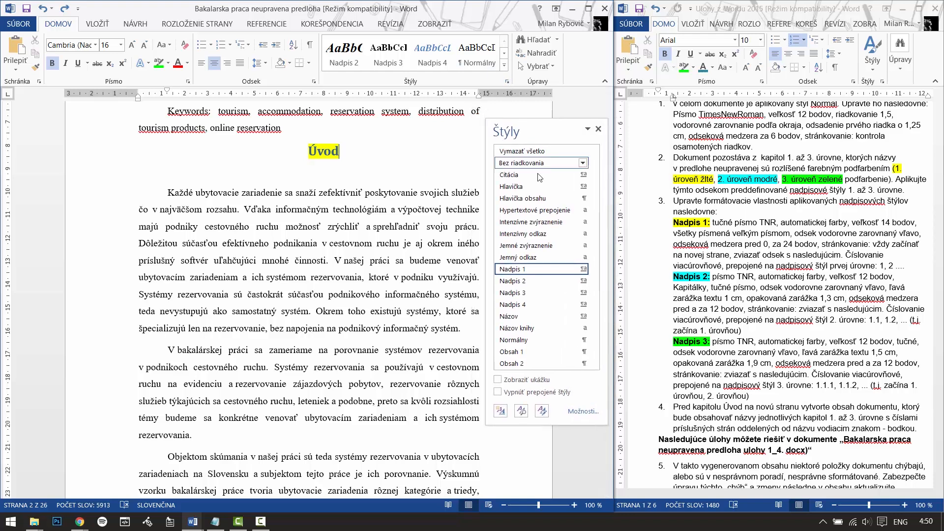
pyautogui.moveTo(526, 272)
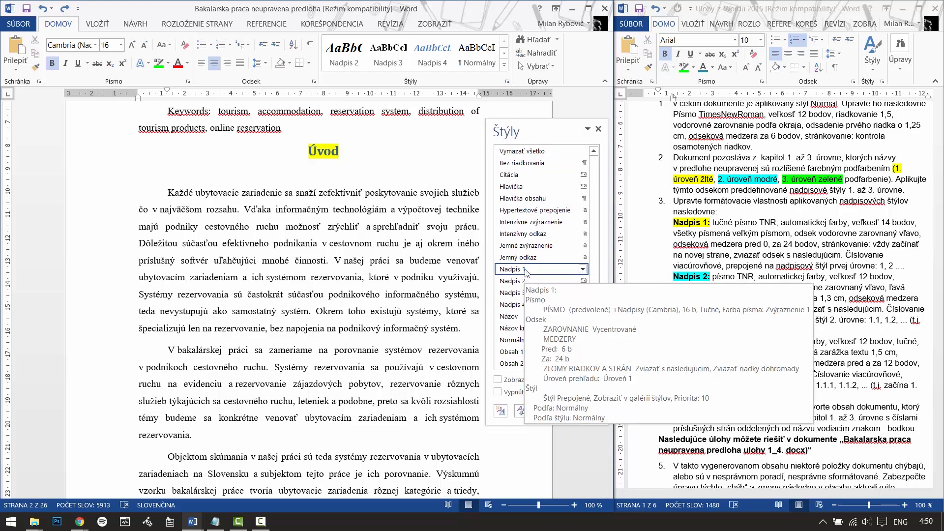
pyautogui.click(583, 269)
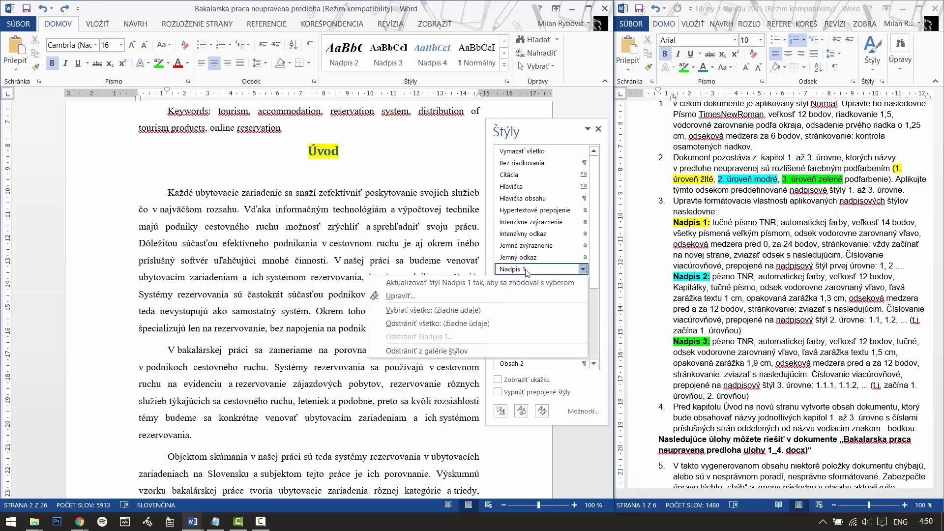
pyautogui.click(477, 302)
pyautogui.moveTo(691, 118); pyautogui.dragTo(252, 111)
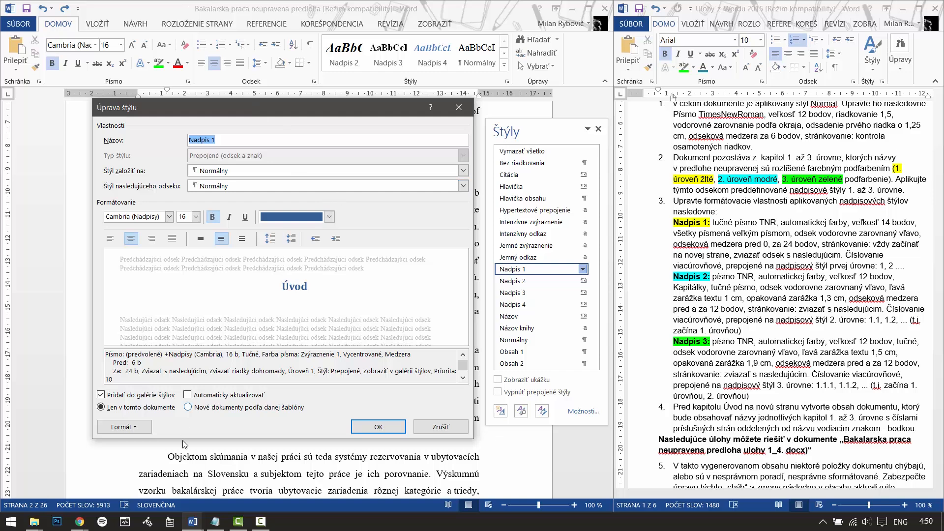
# Set the Nadpis 1 font to Times New Roman, bold (Tučné), size 14, with the effect Všetky písmená veľké.
pyautogui.click(130, 431)
pyautogui.click(129, 306)
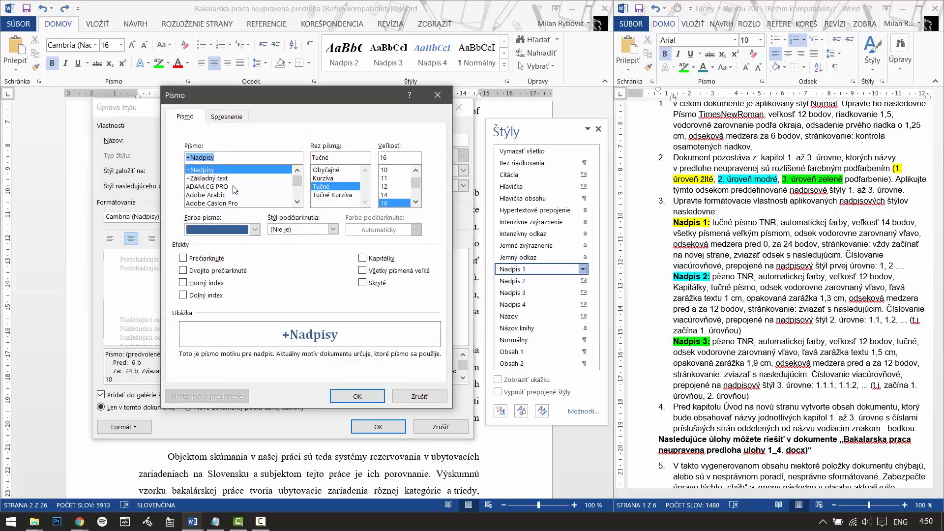
pyautogui.write('tim')
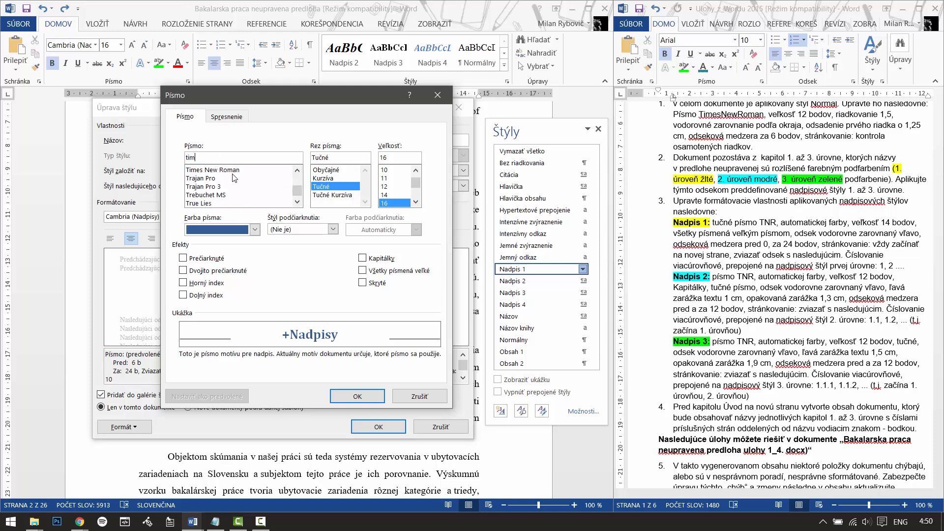
pyautogui.click(236, 172)
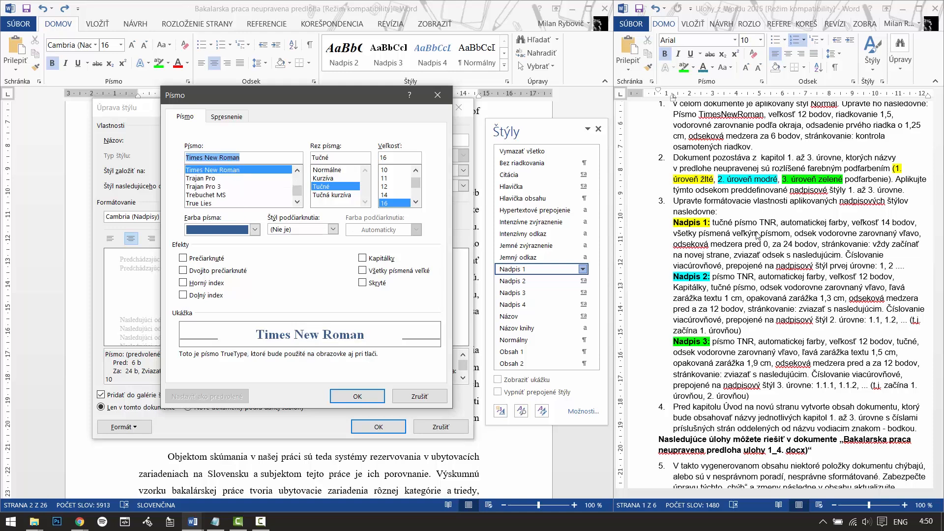
pyautogui.click(319, 186)
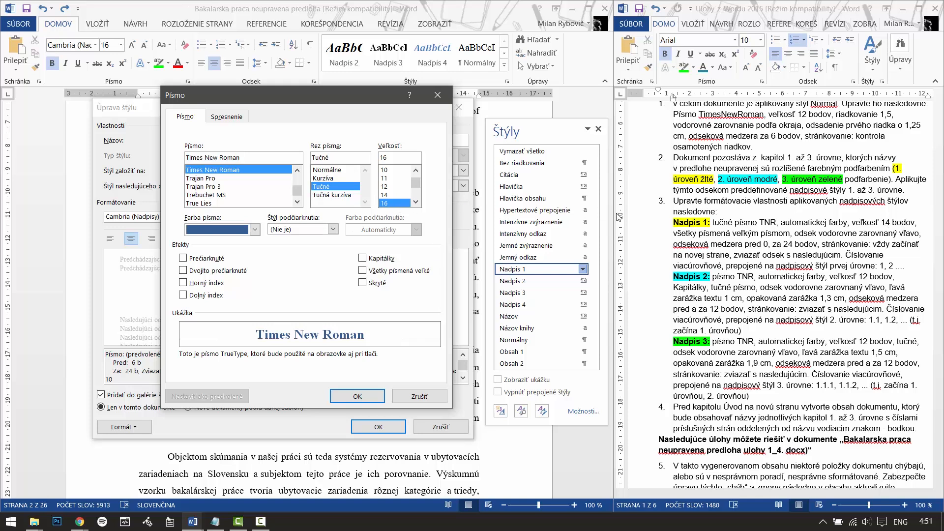
pyautogui.click(386, 196)
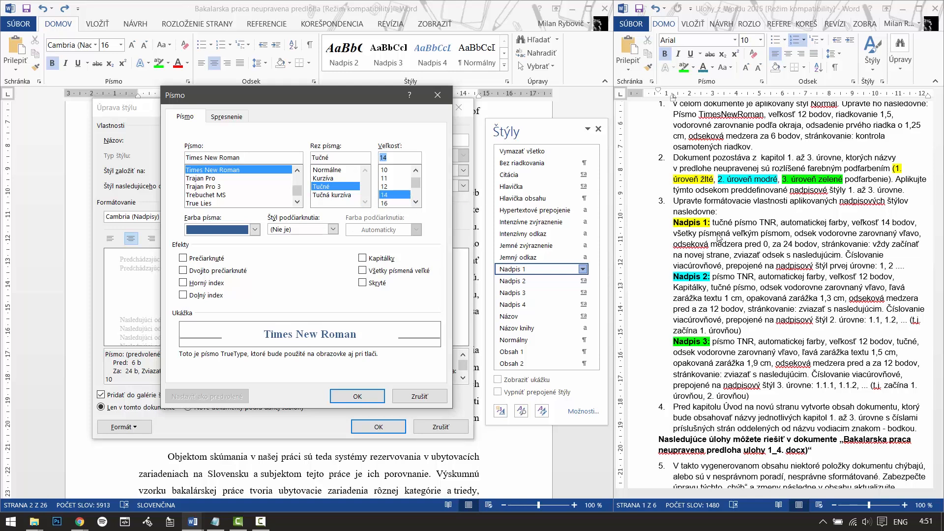
pyautogui.click(363, 271)
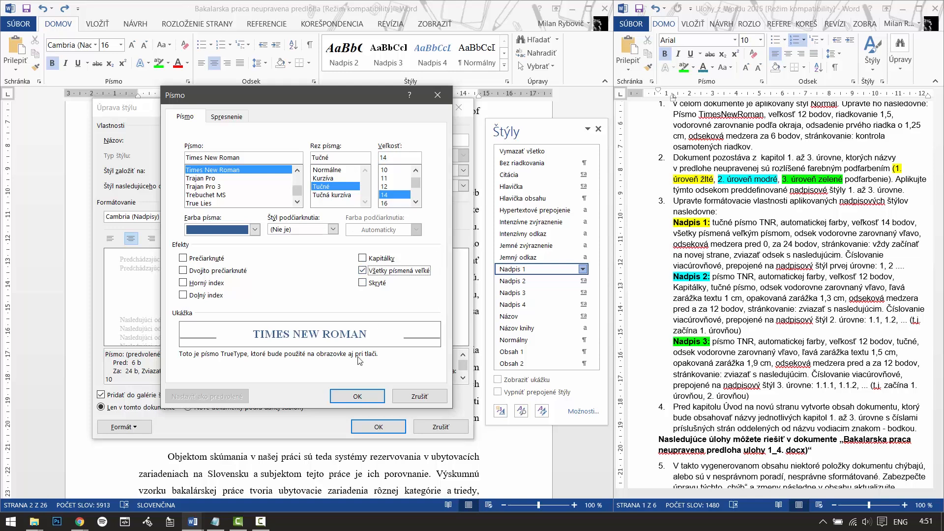
pyautogui.click(356, 395)
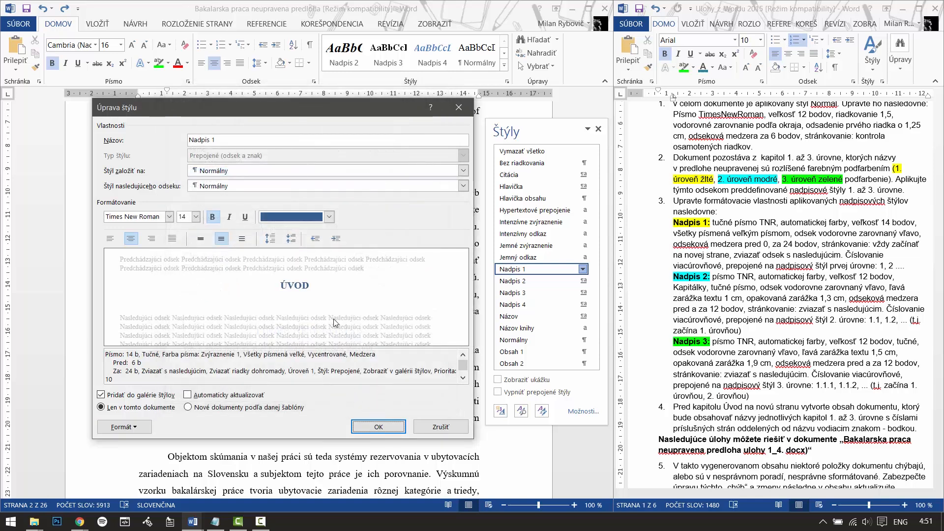
# Set the Nadpis 1 paragraph alignment to Vľavo and its spacing before the paragraph to 0 b.
pyautogui.click(123, 426)
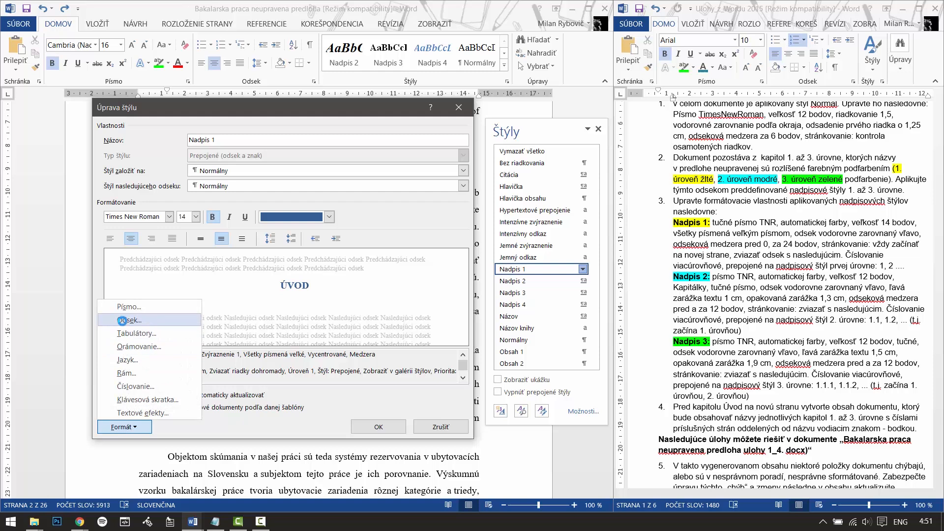
pyautogui.click(123, 320)
pyautogui.moveTo(551, 84); pyautogui.dragTo(265, 121)
pyautogui.click(272, 143)
pyautogui.moveTo(355, 126); pyautogui.dragTo(318, 129)
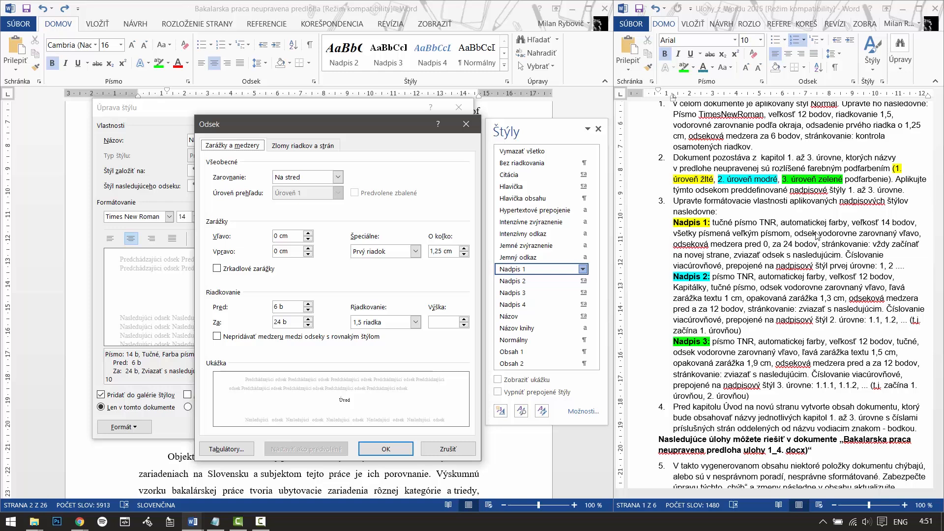
pyautogui.click(306, 178)
pyautogui.click(306, 186)
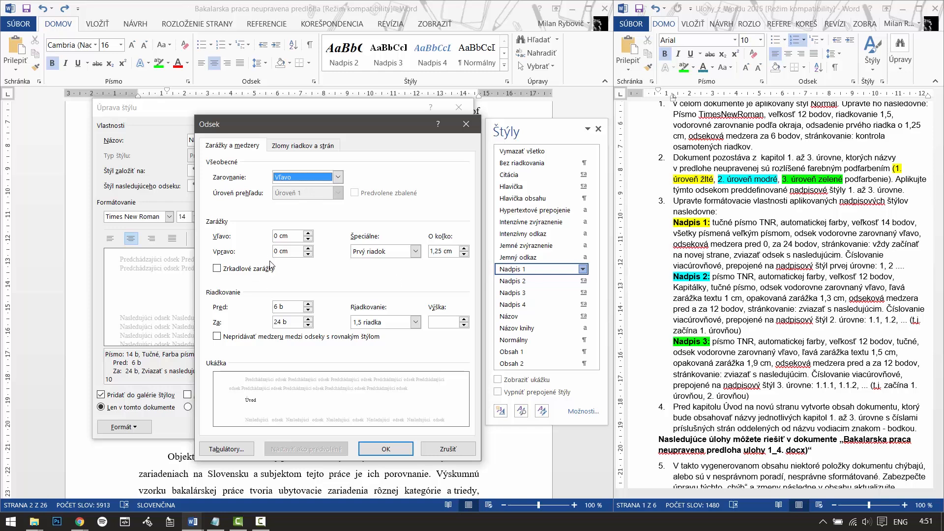
pyautogui.click(287, 309)
pyautogui.write('0')
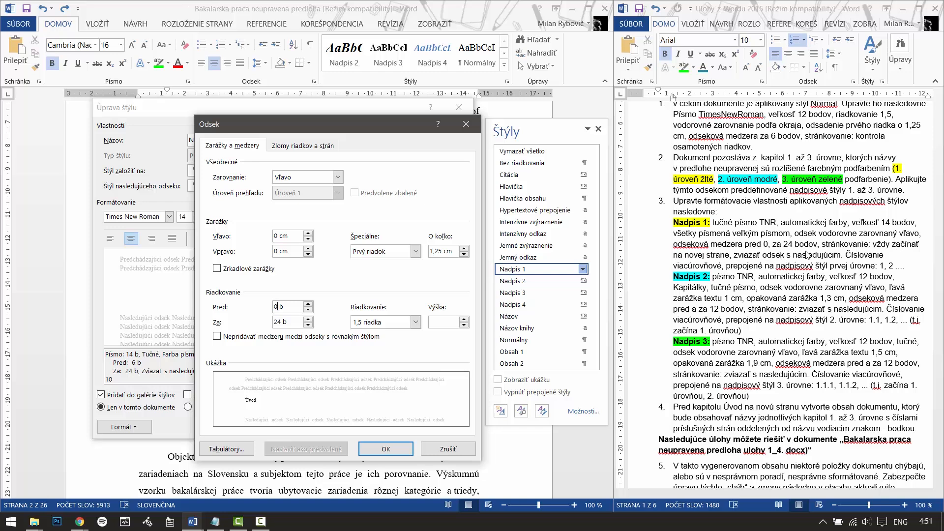
# Enable Zlom strany pred odsekom for the Nadpis 1 style and save the style changes.
pyautogui.click(294, 148)
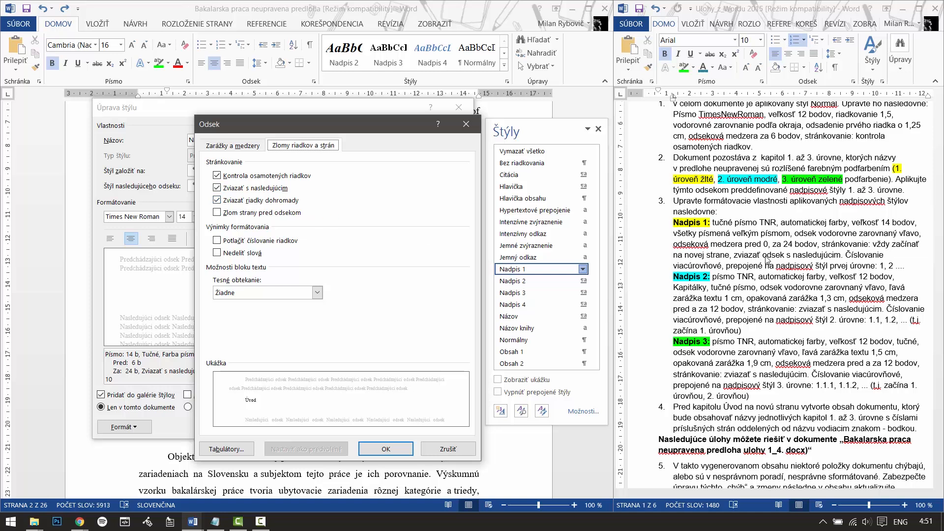
pyautogui.click(244, 213)
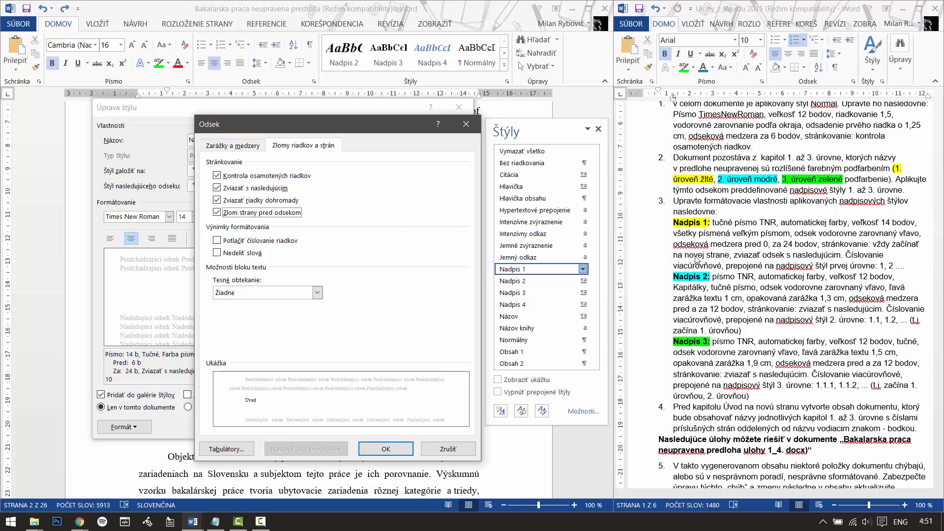
pyautogui.click(386, 449)
pyautogui.click(372, 432)
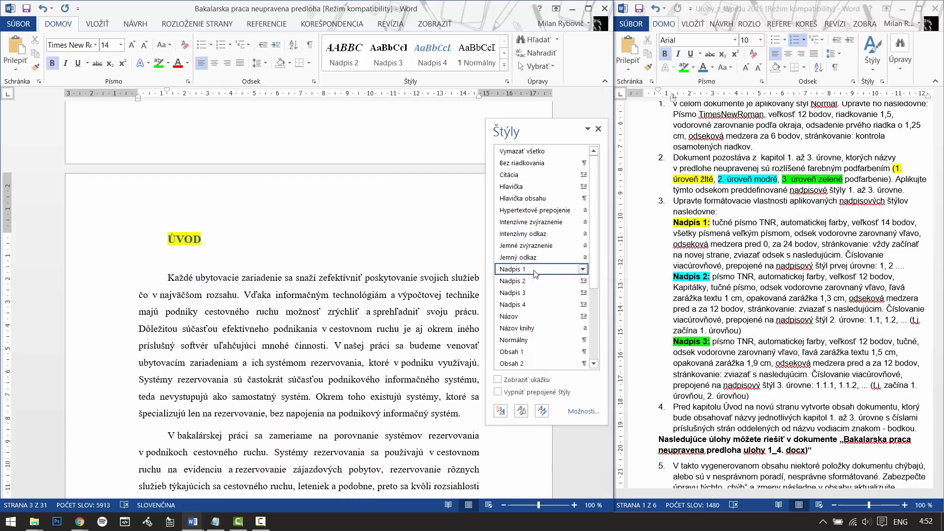
# Modify the Nadpis 1 style again, setting its font colour to Automaticky.
pyautogui.click(582, 269)
pyautogui.click(401, 295)
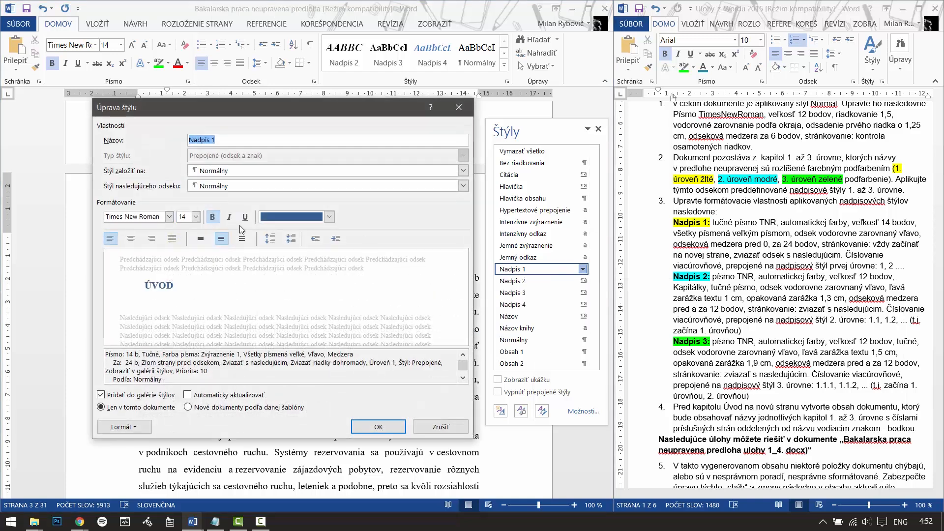
pyautogui.click(135, 427)
pyautogui.click(121, 307)
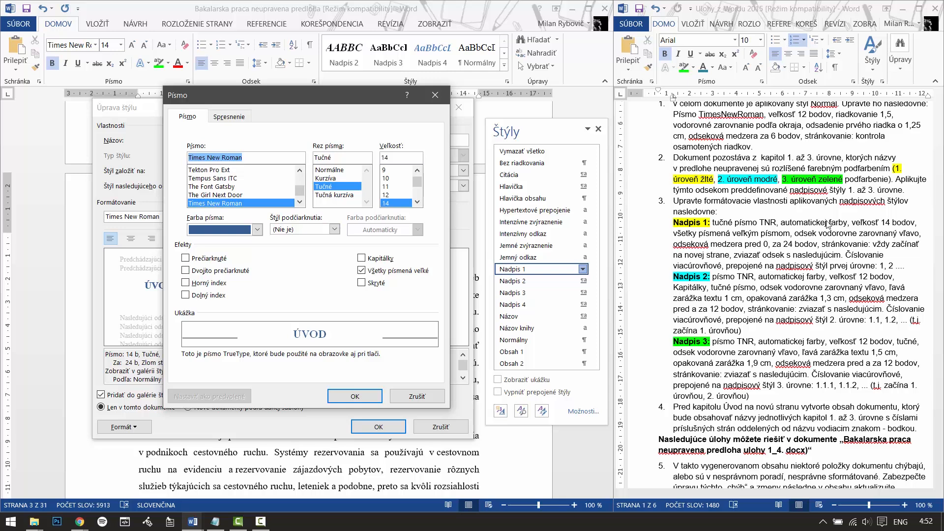
pyautogui.click(253, 230)
pyautogui.click(235, 251)
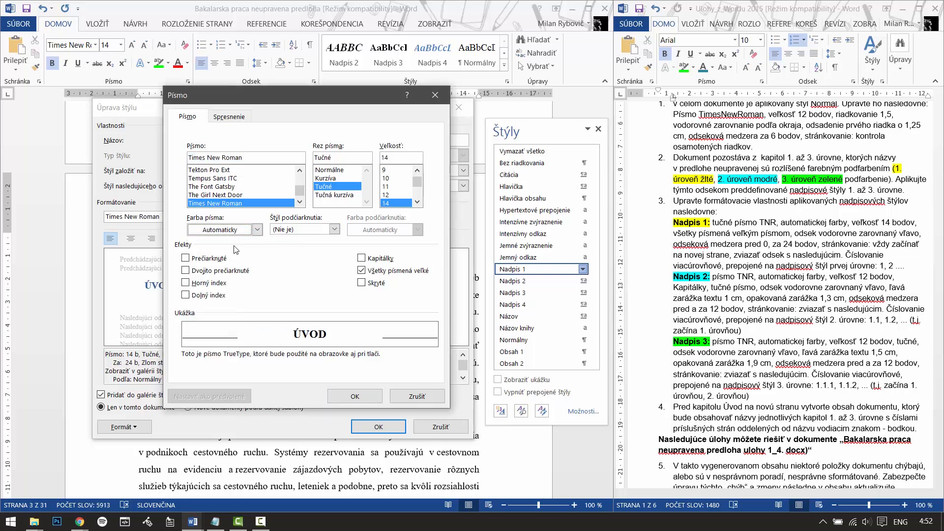
pyautogui.click(365, 397)
pyautogui.click(379, 427)
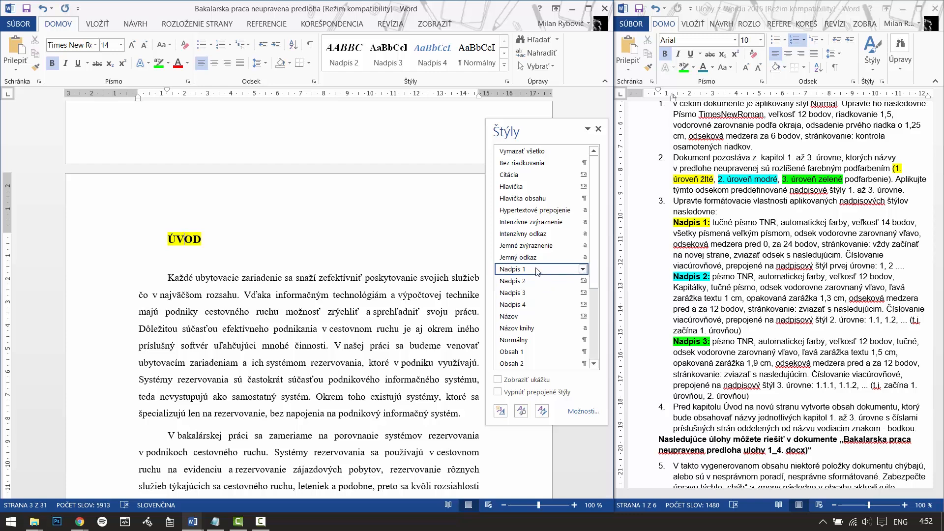
# Apply the multilevel numbering linked to the heading styles (1 Nadpis 1, 1.1 Nadpis 2, 1.1.1 Nadpis 3) at the heading "ÚVOD".
pyautogui.click(229, 228)
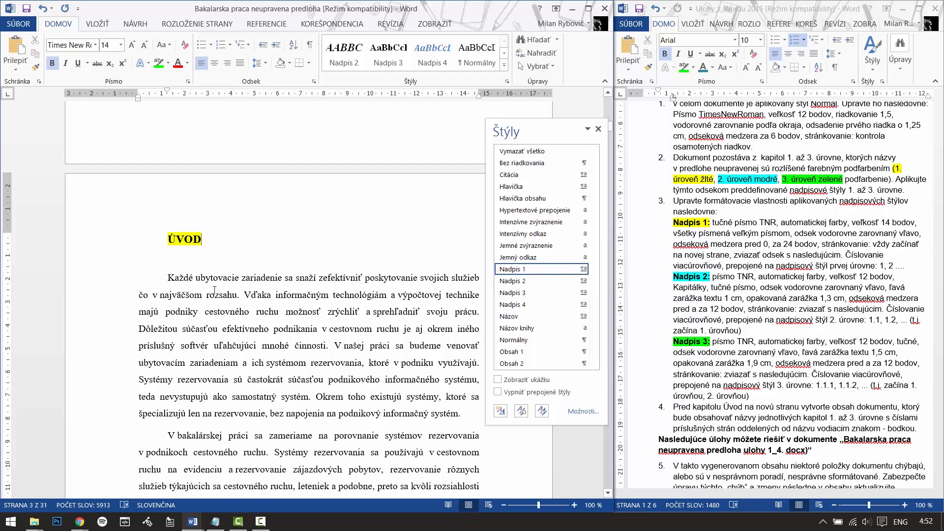
pyautogui.click(248, 47)
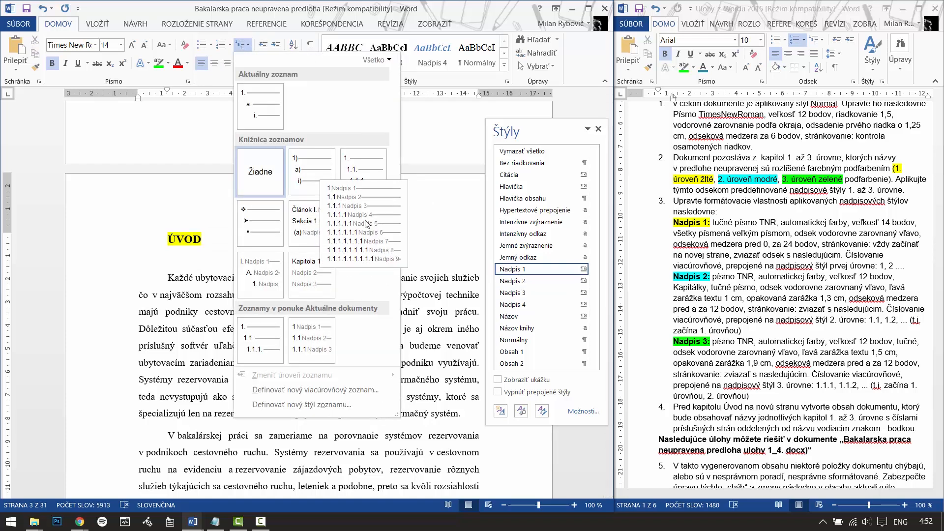
pyautogui.click(360, 226)
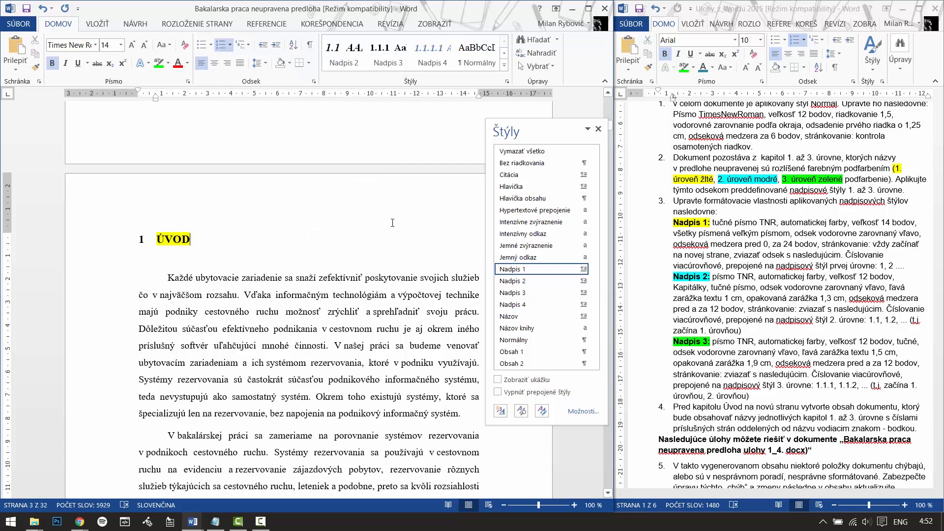
# Review the Nadpis 1 style description for its outline level and multilevel numbering against task 3.
pyautogui.rightClick(535, 270)
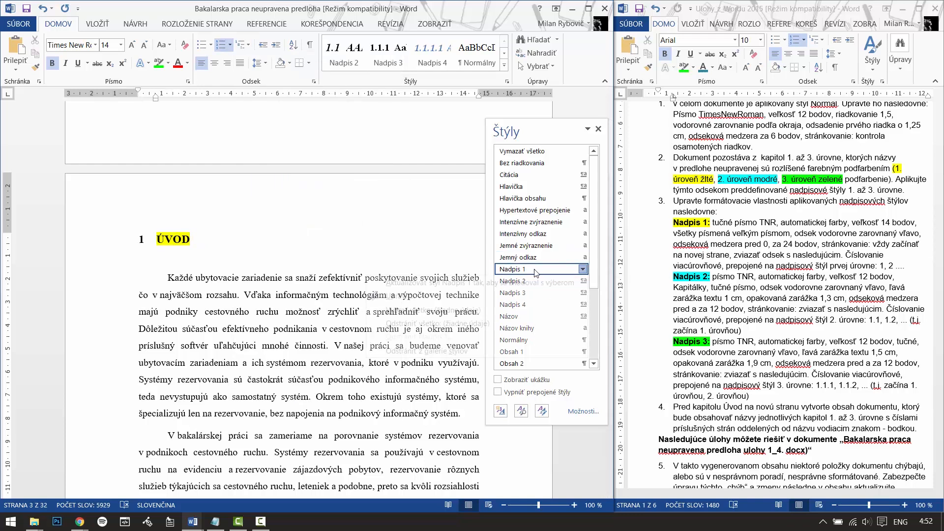
pyautogui.click(452, 296)
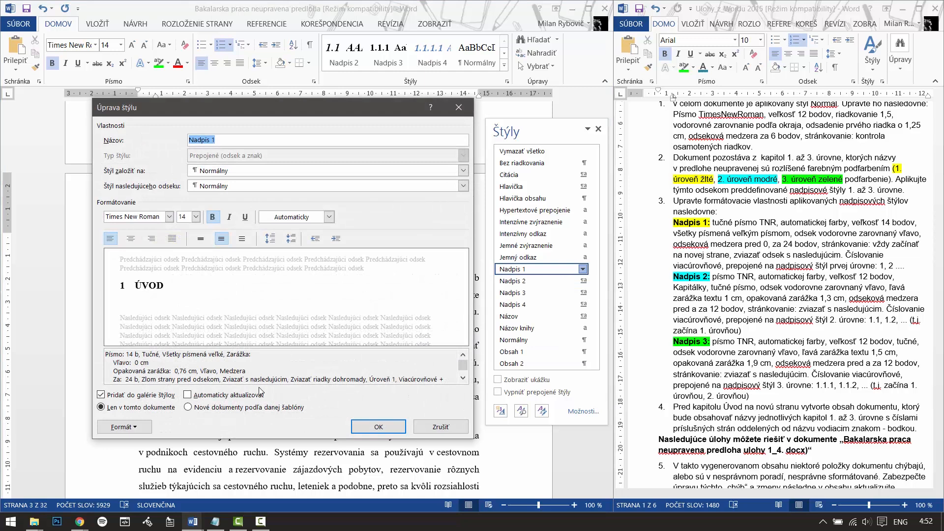
pyautogui.click(463, 378)
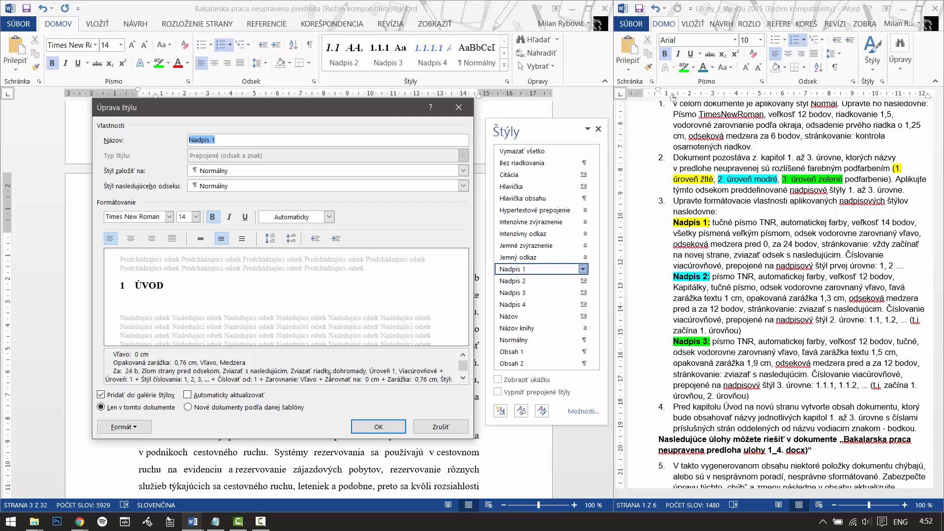
pyautogui.moveTo(369, 371); pyautogui.dragTo(431, 371)
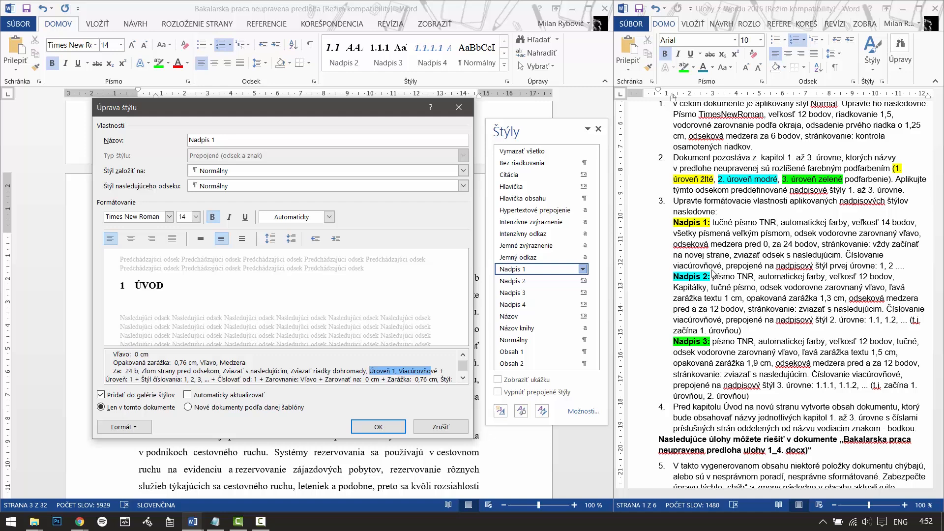
pyautogui.click(379, 427)
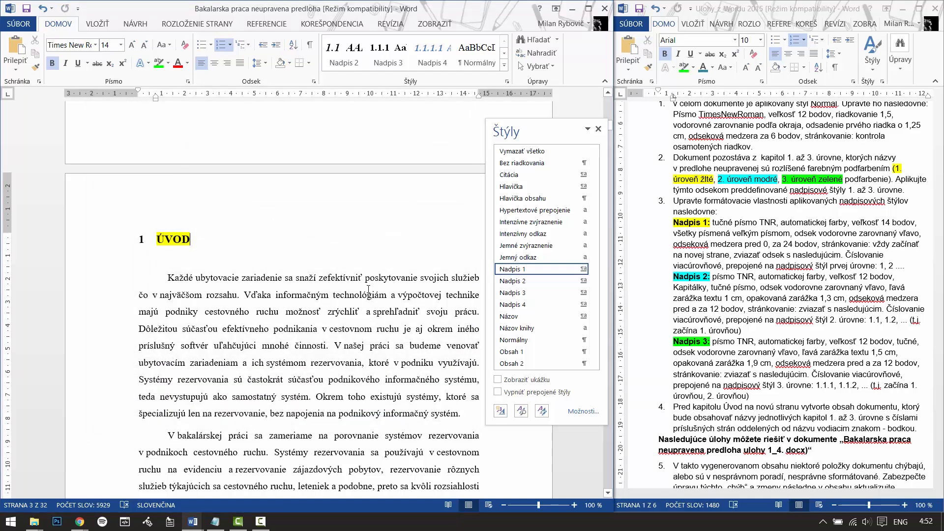
pyautogui.click(533, 280)
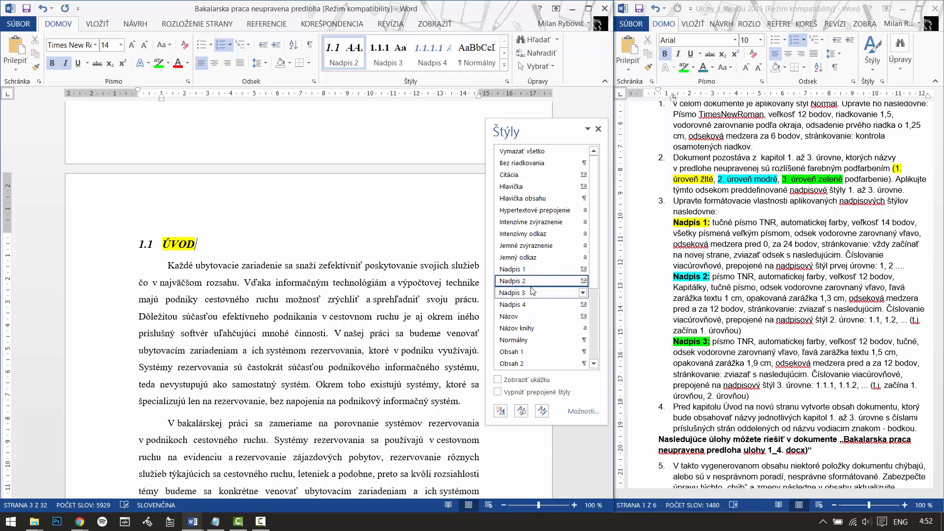
pyautogui.click(43, 9)
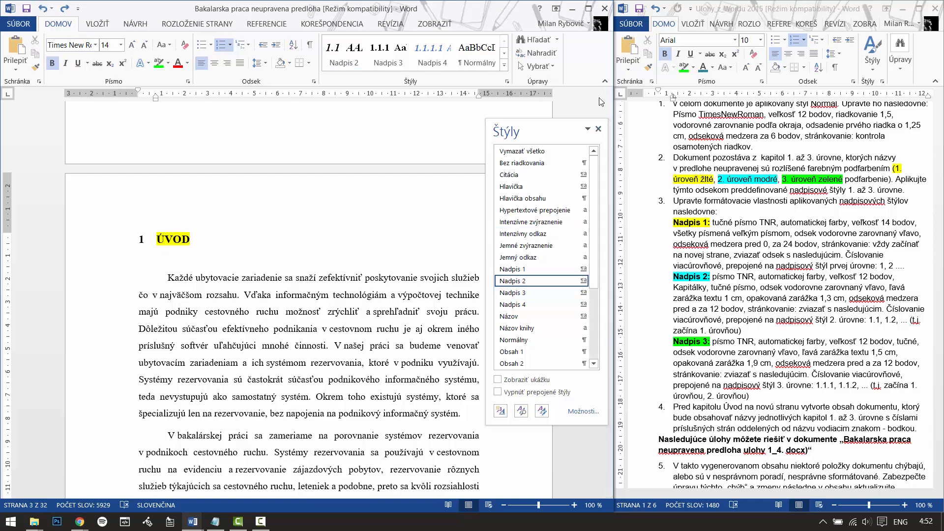
pyautogui.click(399, 148)
pyautogui.scroll(-5, 408, 226)
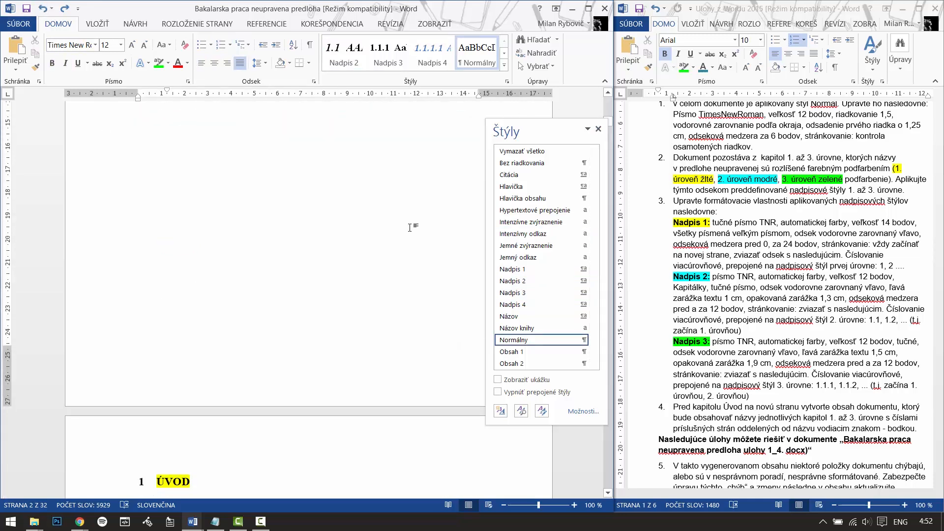
# Modify the Nadpis 2 style's font to Tučné, size 12, with Kapitálky instead of Všetky písmená veľké.
pyautogui.scroll(-1, 540, 221)
pyautogui.moveTo(609, 125); pyautogui.dragTo(612, 162)
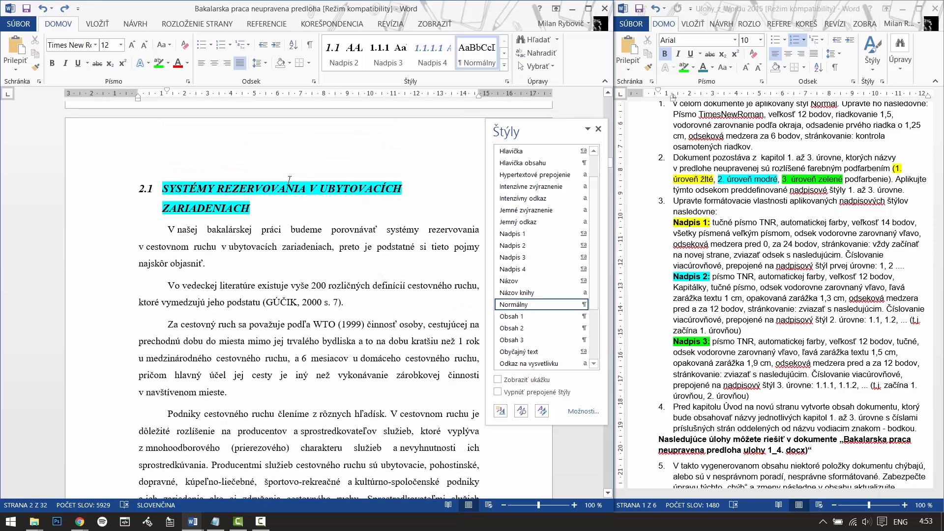
pyautogui.click(250, 208)
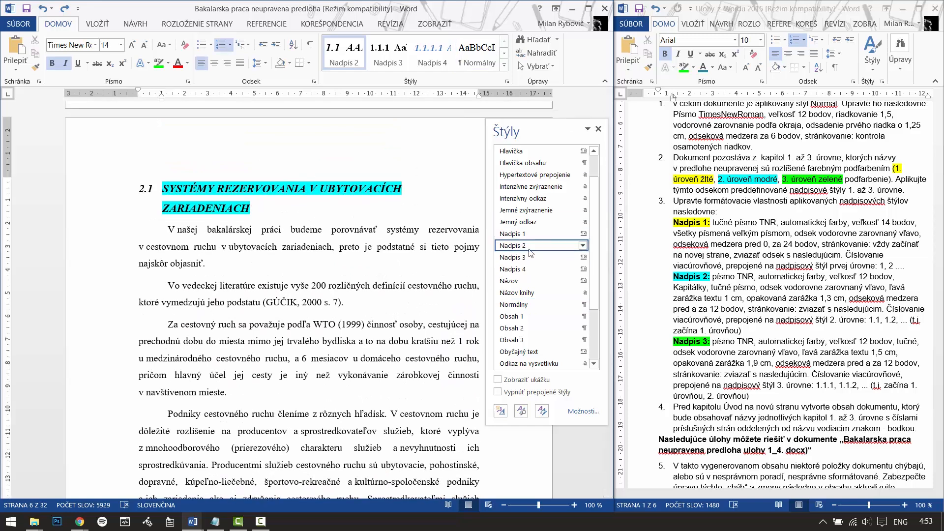
pyautogui.click(583, 246)
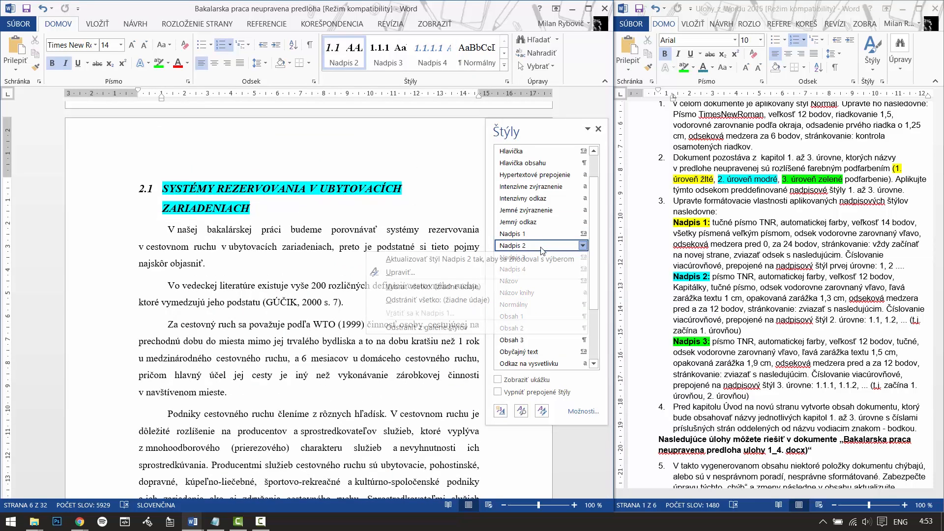
pyautogui.click(426, 274)
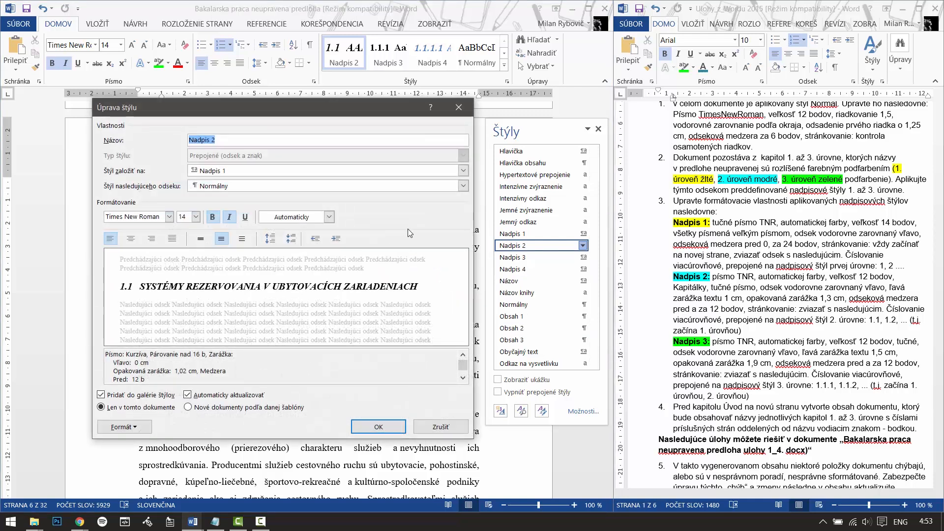
pyautogui.click(127, 426)
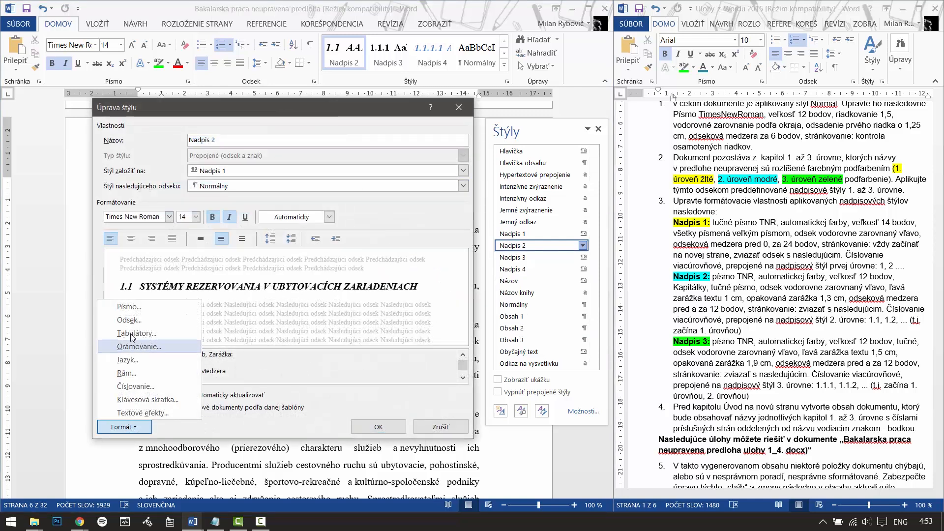
pyautogui.click(128, 308)
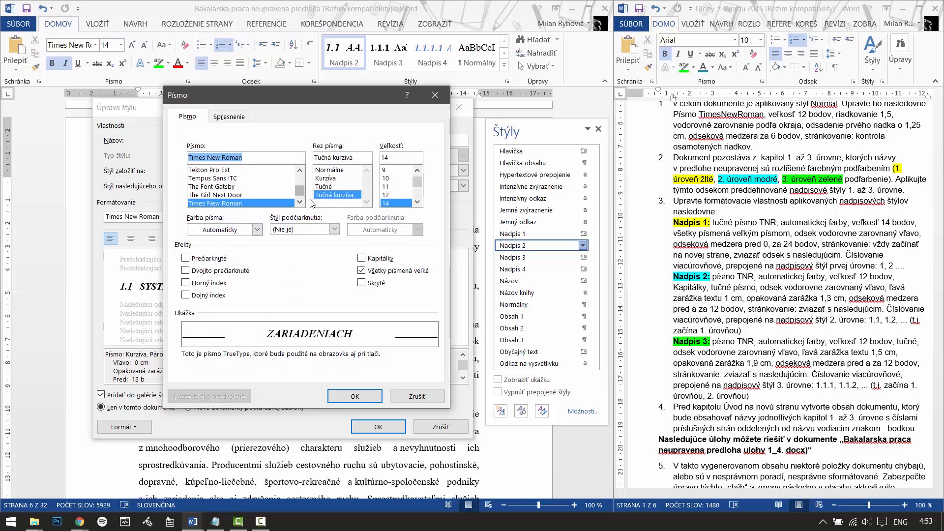
pyautogui.click(390, 195)
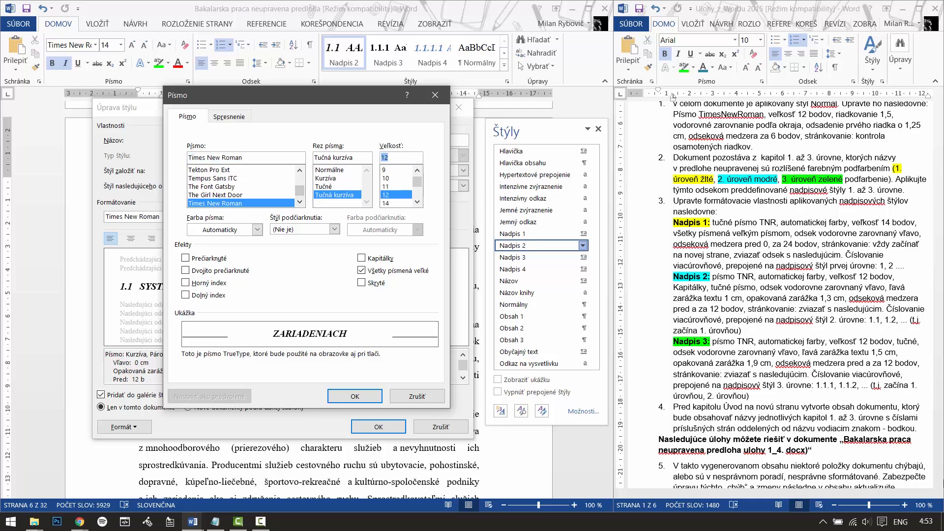
pyautogui.click(361, 270)
pyautogui.click(361, 258)
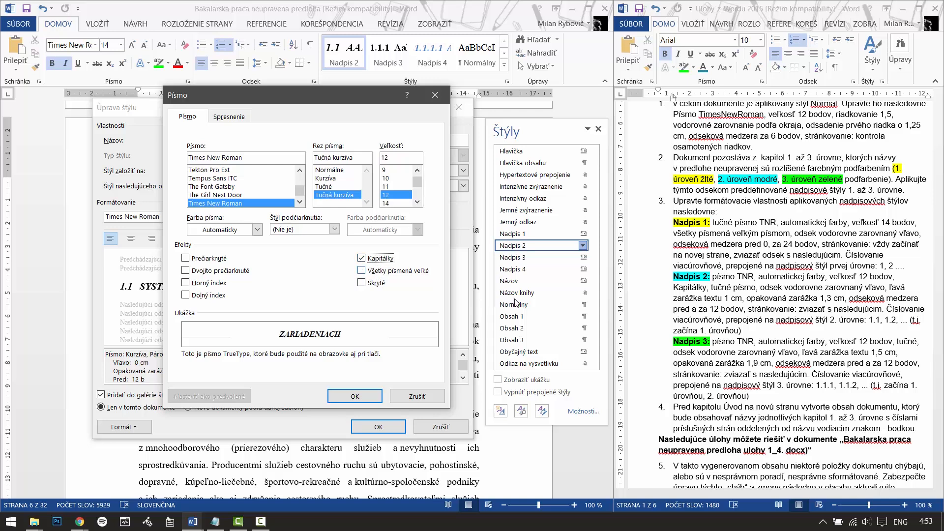
pyautogui.click(325, 187)
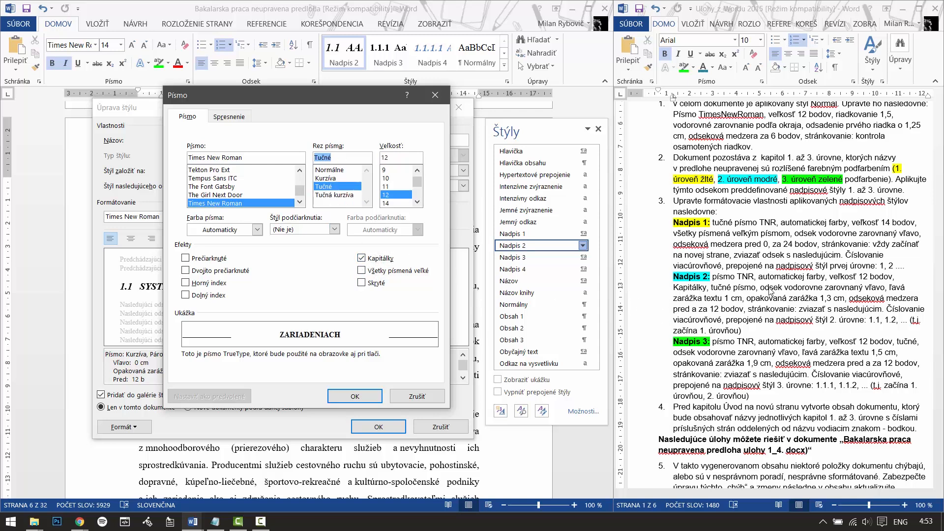
pyautogui.click(354, 397)
# Set the Nadpis 2 style's paragraph alignment to Vľavo, left indent to 1 cm and hanging indent to 1,3 cm.
pyautogui.click(124, 427)
pyautogui.click(130, 323)
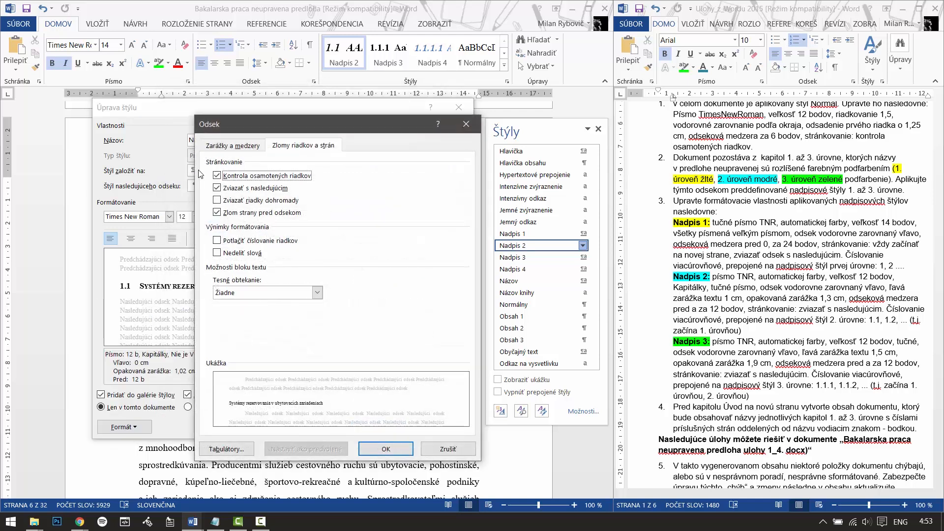
pyautogui.click(289, 180)
pyautogui.click(289, 188)
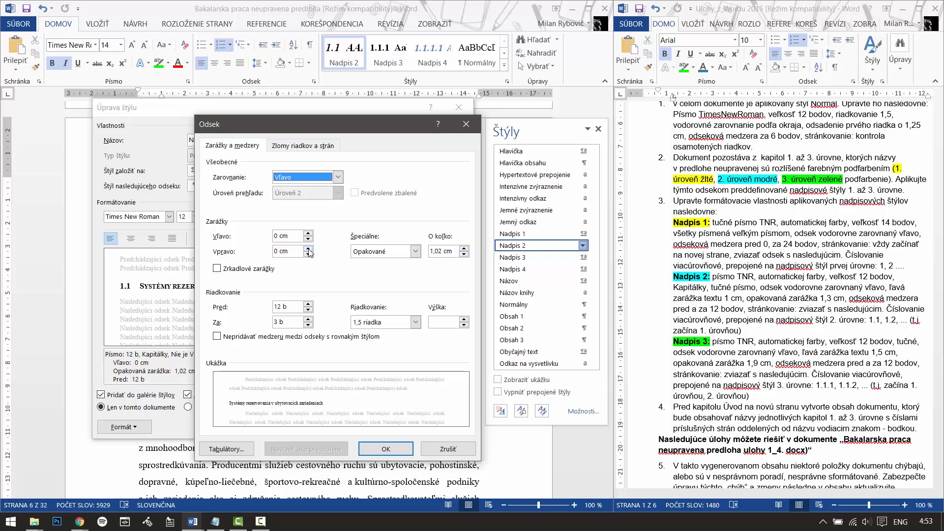
pyautogui.doubleClick(279, 236)
pyautogui.write('1')
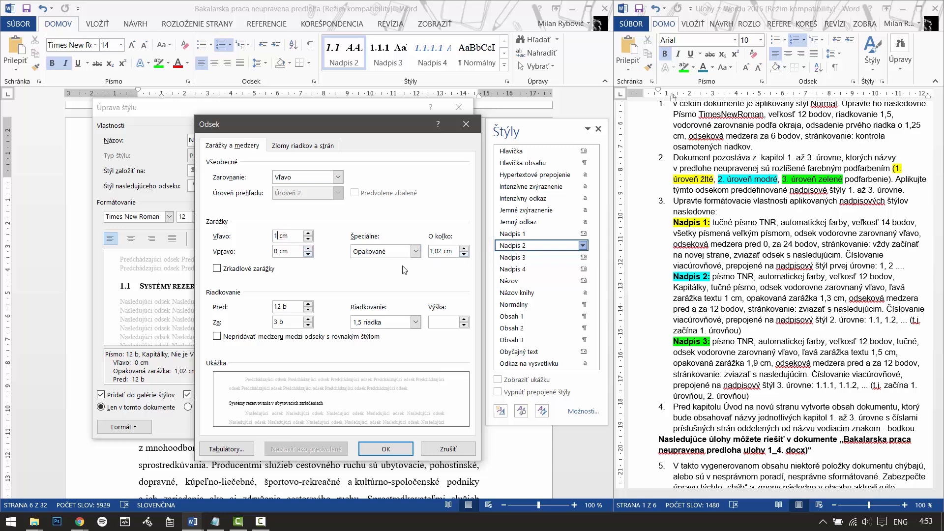
pyautogui.click(441, 252)
pyautogui.press('BackSpace')
pyautogui.press('BackSpace')
pyautogui.write('3')
# Set the Nadpis 2 spacing after to 12 b and disable Zlom strany pred odsekom, accepting the paragraph settings.
pyautogui.click(282, 307)
pyautogui.doubleClick(276, 322)
pyautogui.write('12')
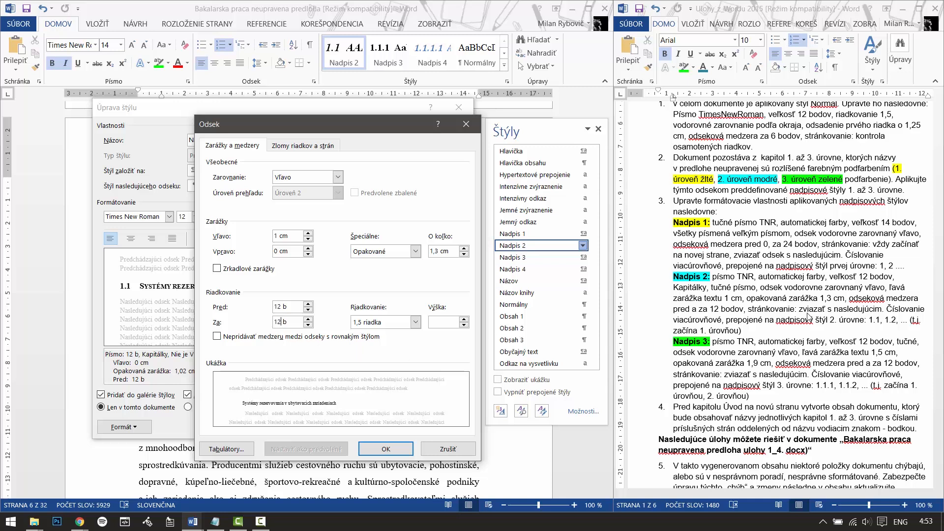
pyautogui.click(301, 145)
pyautogui.click(246, 217)
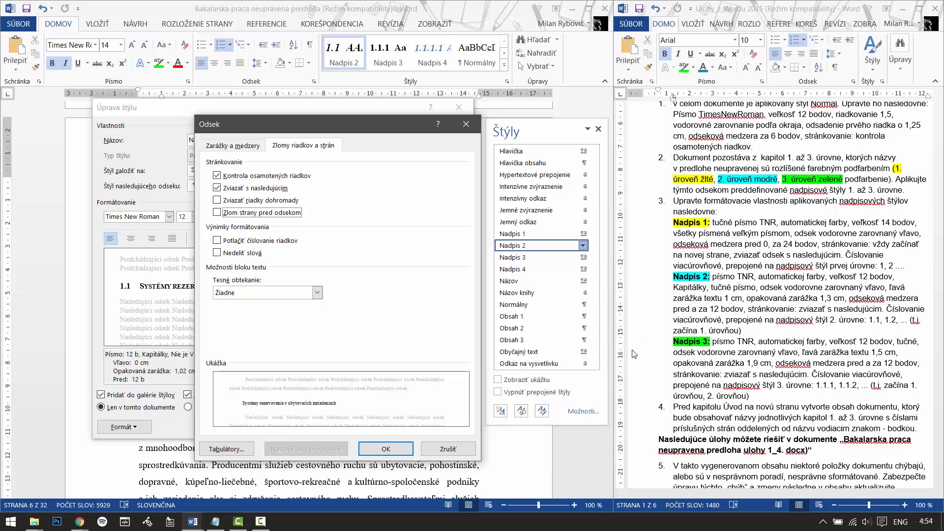
pyautogui.click(385, 449)
# Check the Nadpis 2 style description for outline level and numbering, save the style and inspect heading 2.1 in the document.
pyautogui.click(463, 378)
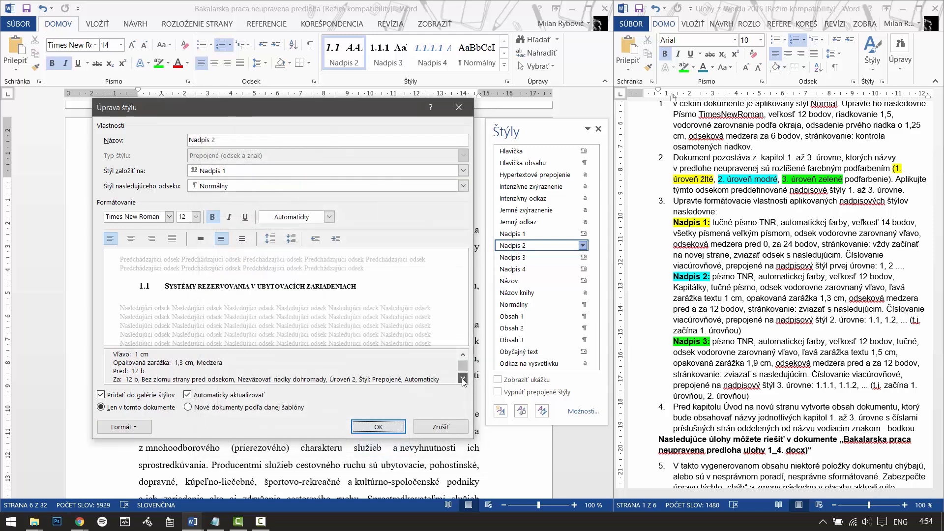
pyautogui.click(463, 378)
pyautogui.click(463, 378)
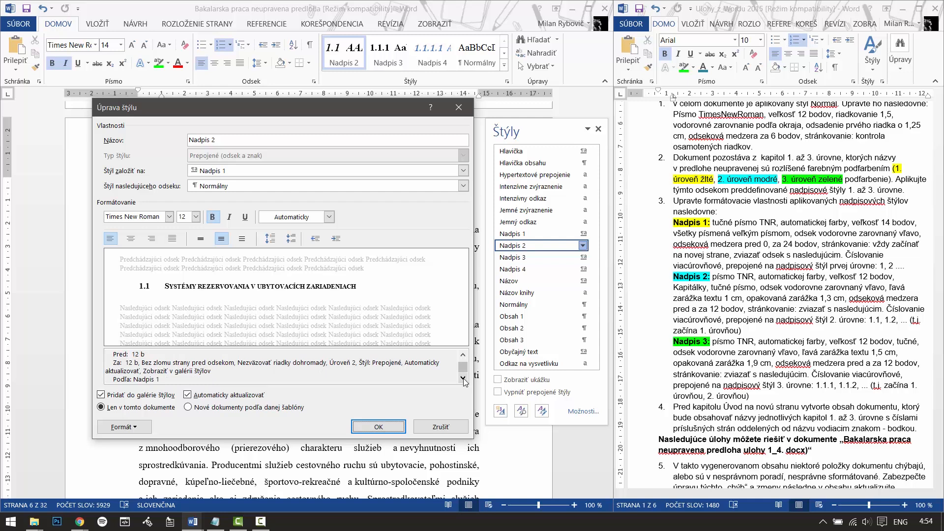
pyautogui.click(463, 378)
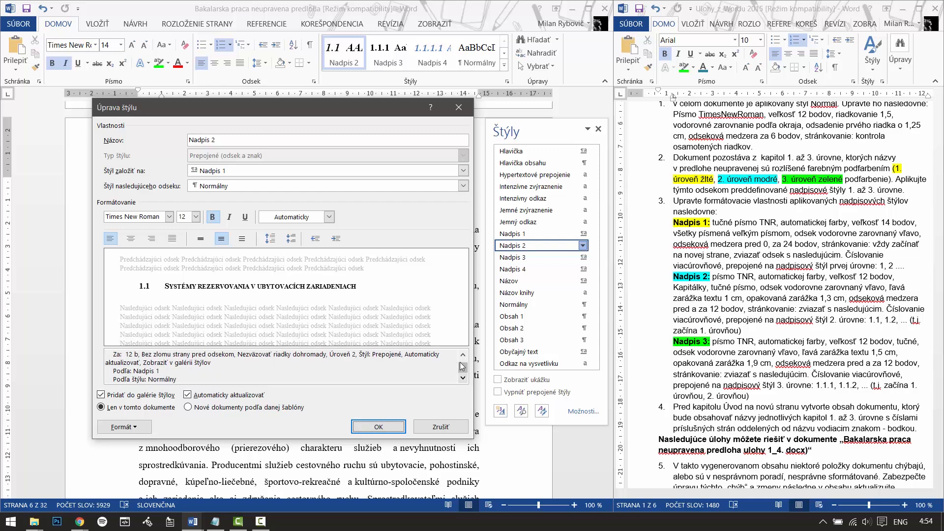
pyautogui.click(464, 355)
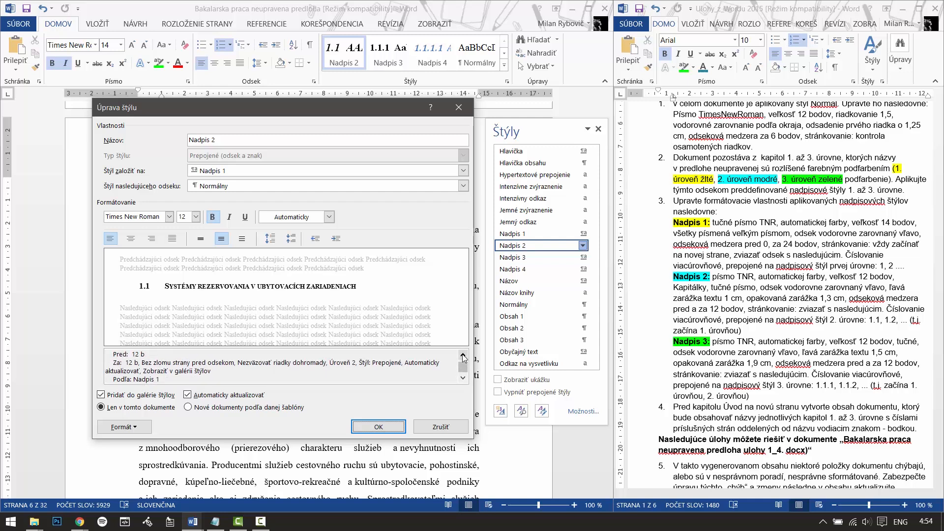
pyautogui.moveTo(359, 362); pyautogui.dragTo(398, 359)
pyautogui.moveTo(330, 364); pyautogui.dragTo(386, 363)
pyautogui.click(388, 363)
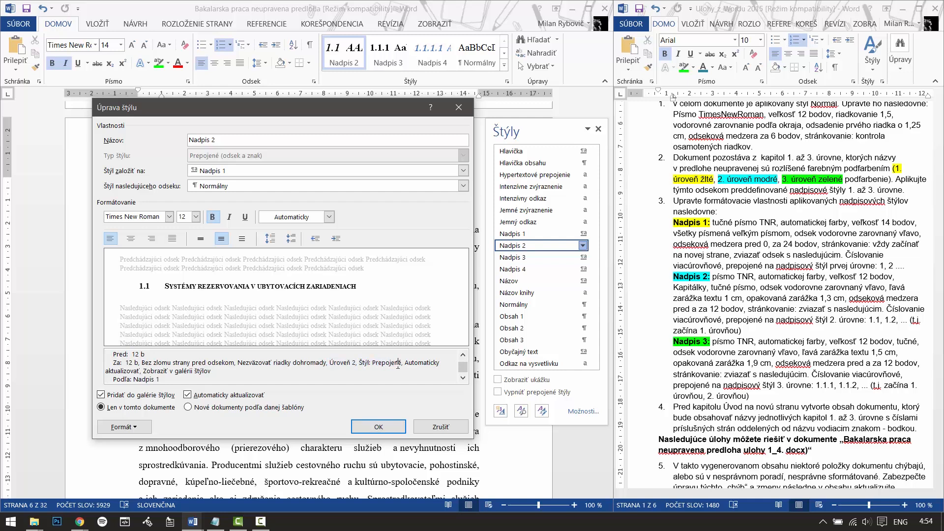
pyautogui.click(378, 426)
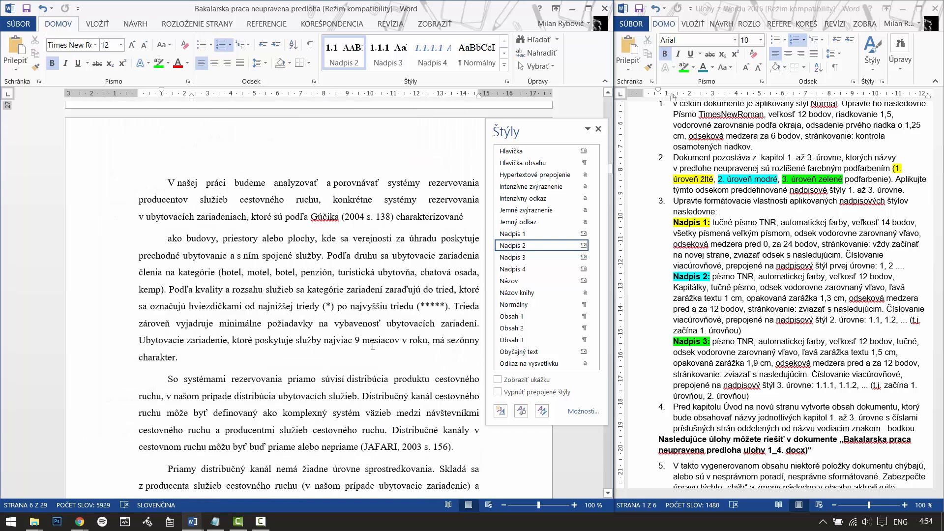
pyautogui.scroll(15, 372, 347)
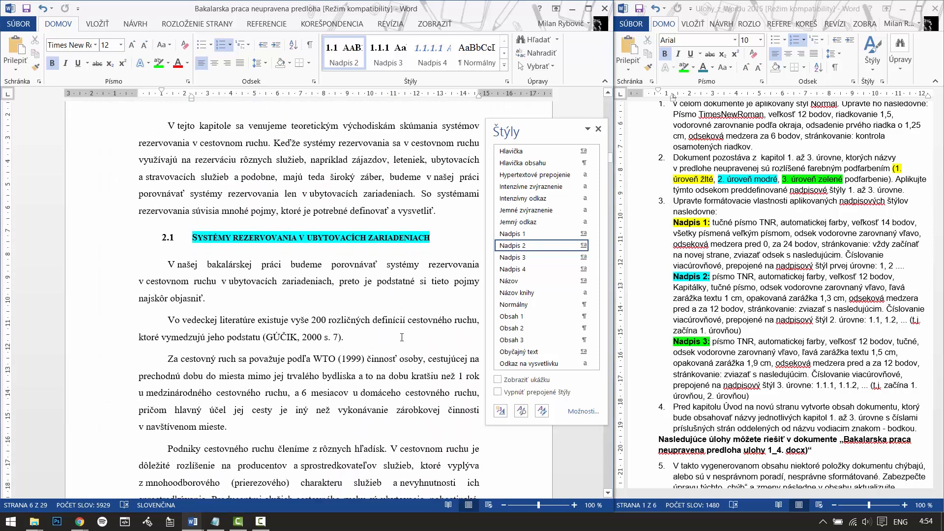
pyautogui.click(405, 244)
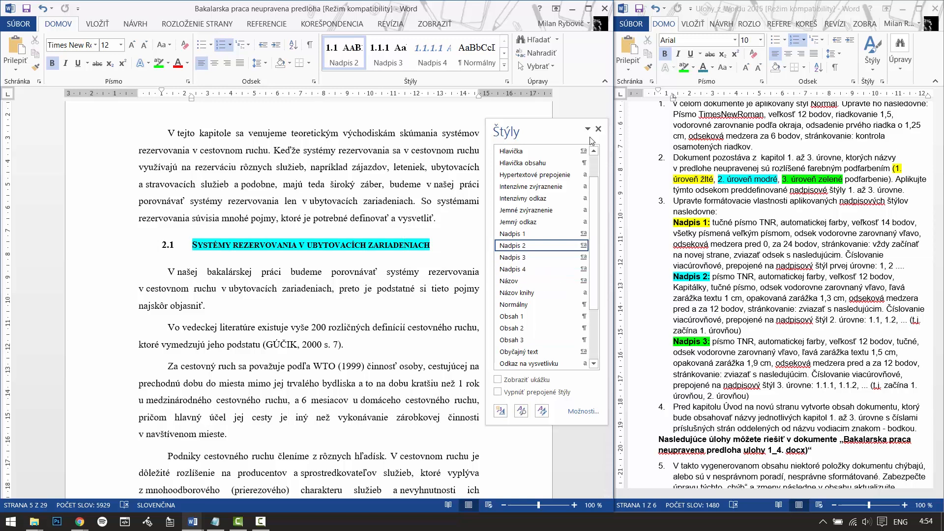
# Start modifying the Nadpis 3 style from the heading "Východisková hypotéza", accepting its font as Times New Roman, Tučné, size 12.
pyautogui.moveTo(610, 158); pyautogui.dragTo(616, 283)
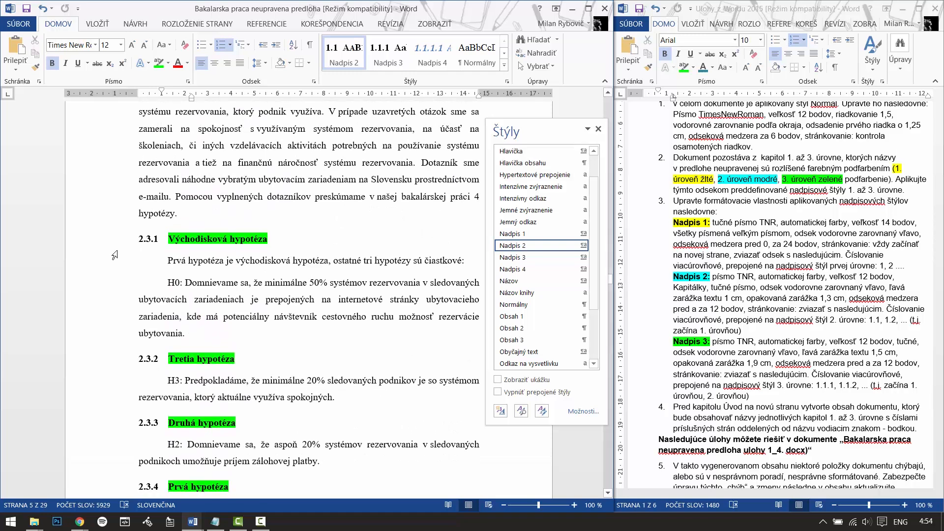
pyautogui.click(269, 240)
pyautogui.click(583, 257)
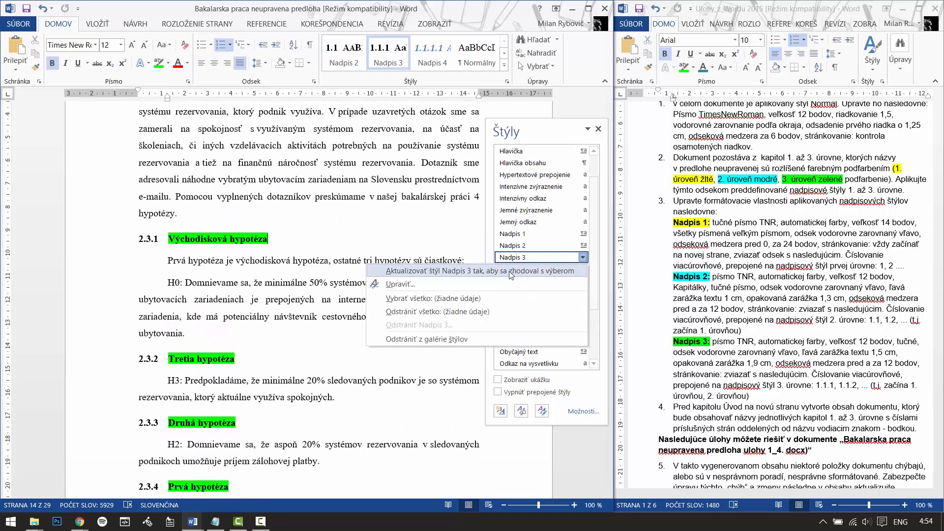
pyautogui.click(399, 284)
pyautogui.moveTo(327, 107); pyautogui.dragTo(284, 108)
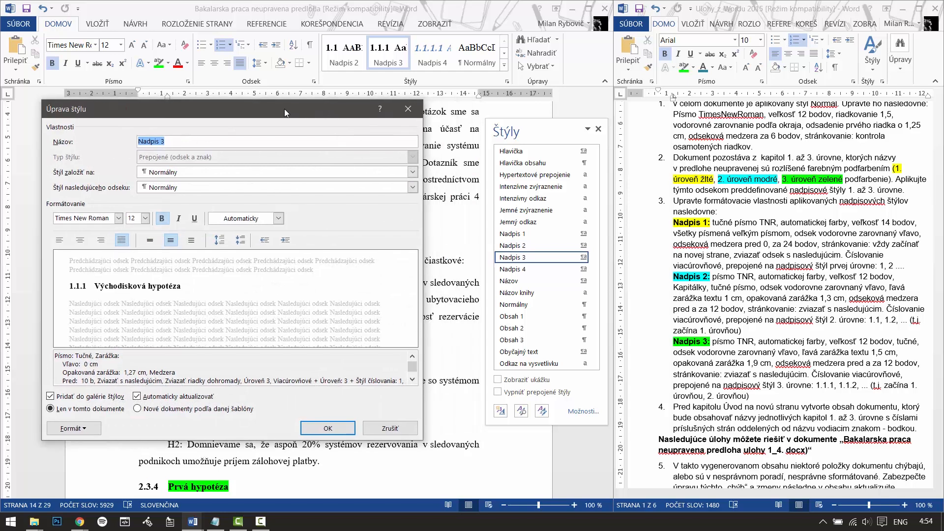
pyautogui.click(74, 429)
pyautogui.click(64, 307)
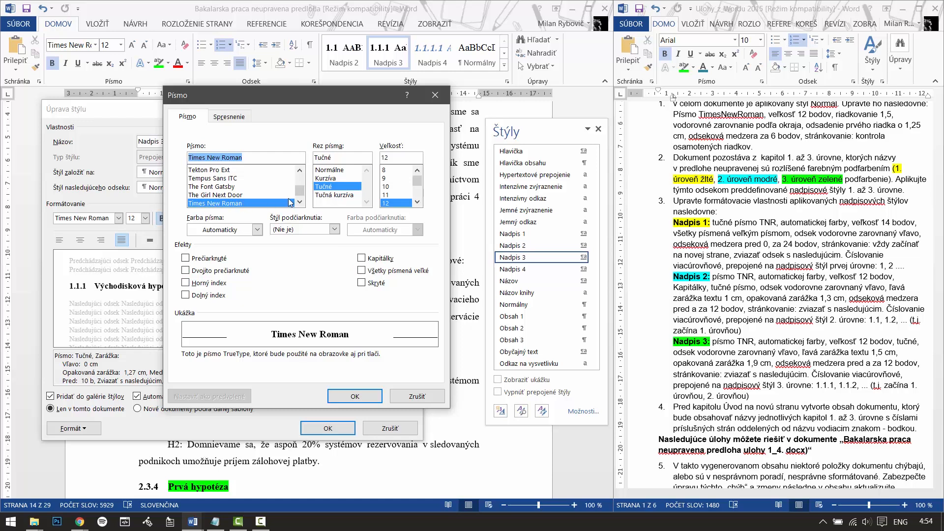
pyautogui.click(397, 203)
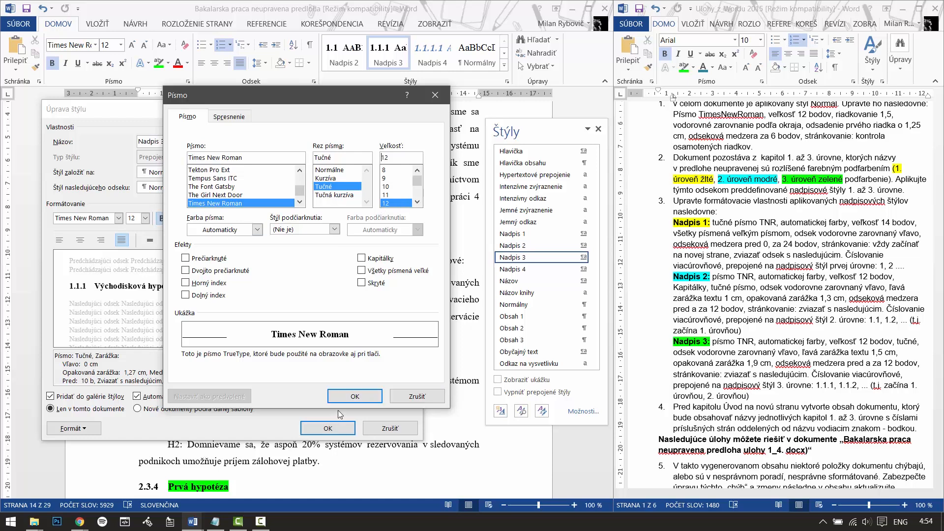
pyautogui.click(347, 398)
# Set the Nadpis 3 style's paragraph alignment to Vľavo, left indent to 1,5 cm and hanging indent to 1,9 cm.
pyautogui.click(74, 428)
pyautogui.click(83, 325)
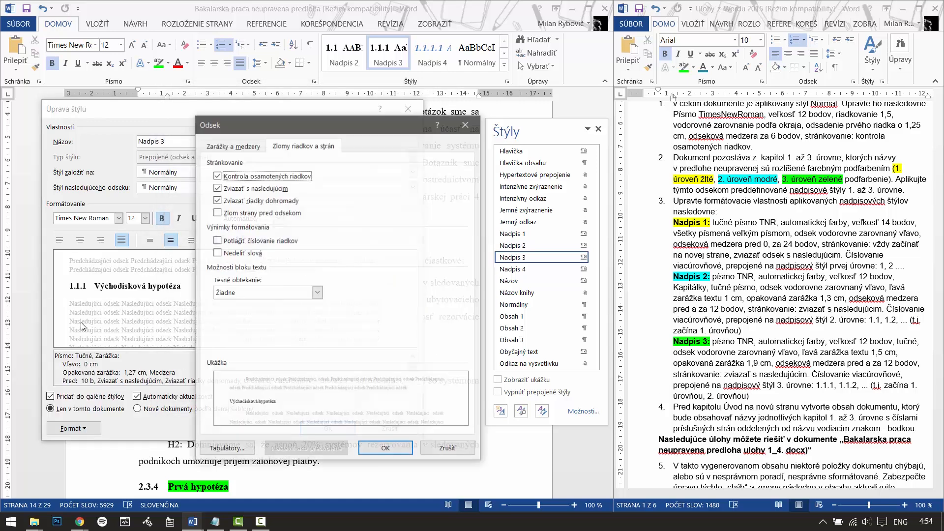
pyautogui.click(222, 146)
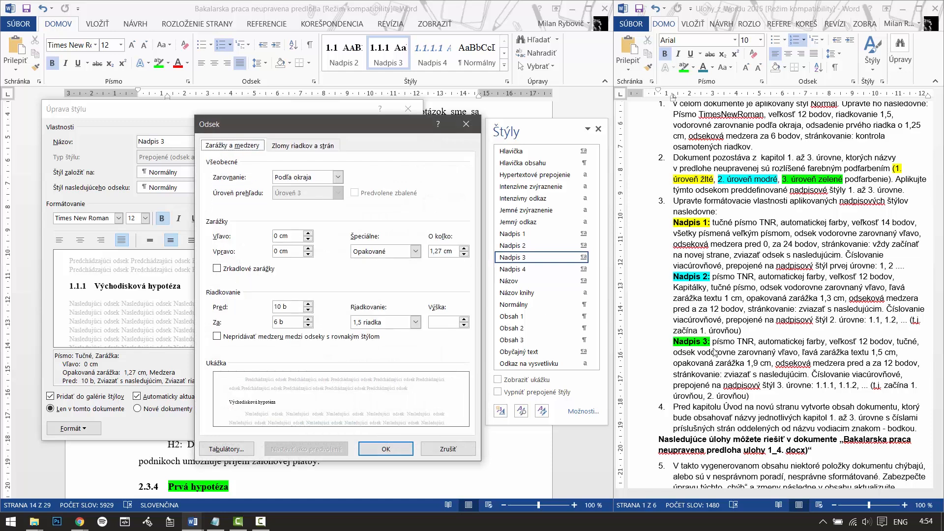
pyautogui.click(338, 177)
pyautogui.click(302, 188)
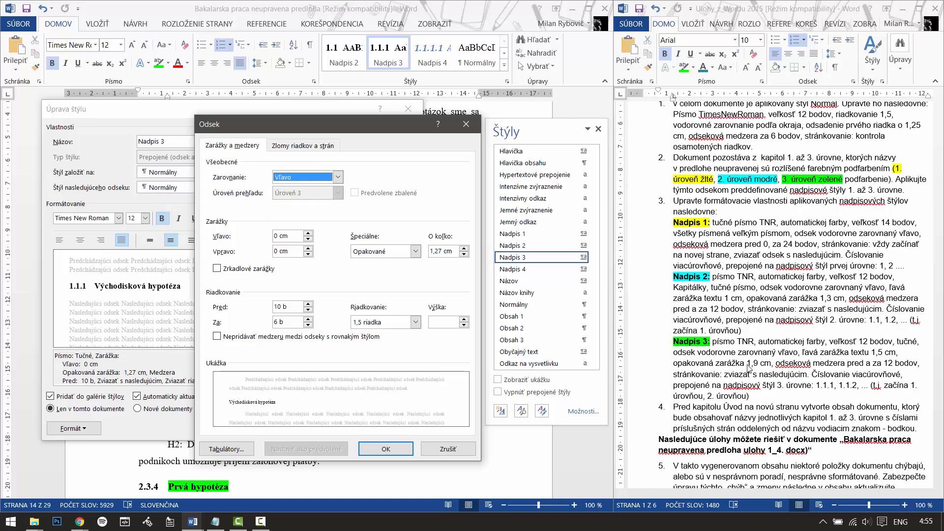
pyautogui.moveTo(279, 238); pyautogui.dragTo(271, 239)
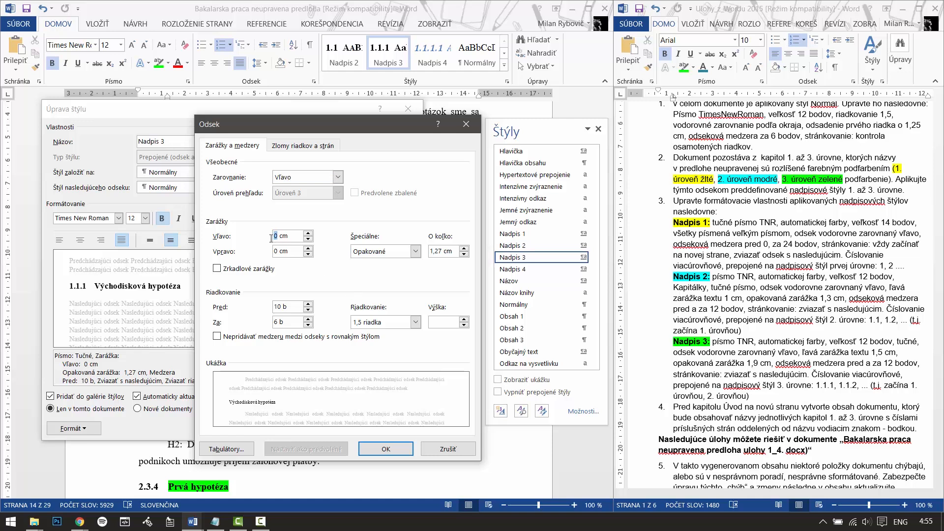
pyautogui.write('1,5')
pyautogui.click(444, 251)
pyautogui.write('9')
# Set the Nadpis 3 spacing before and after to 12 b, keep Zviazať s nasledujúcim enabled and accept the paragraph settings.
pyautogui.doubleClick(280, 321)
pyautogui.write('12')
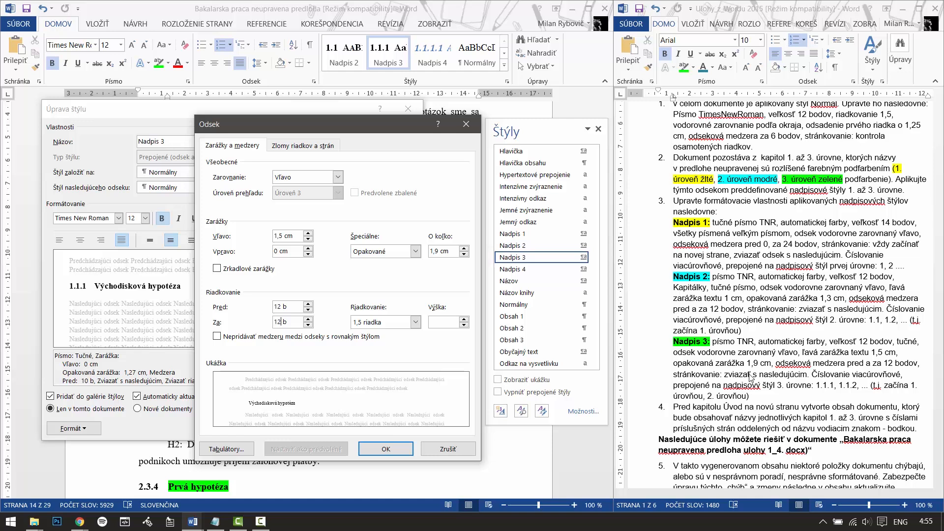
pyautogui.click(294, 147)
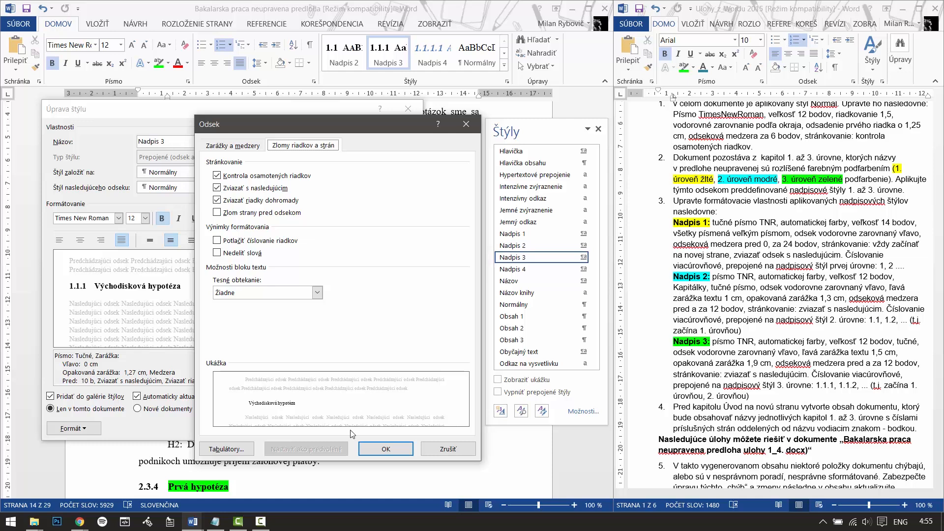
pyautogui.click(383, 448)
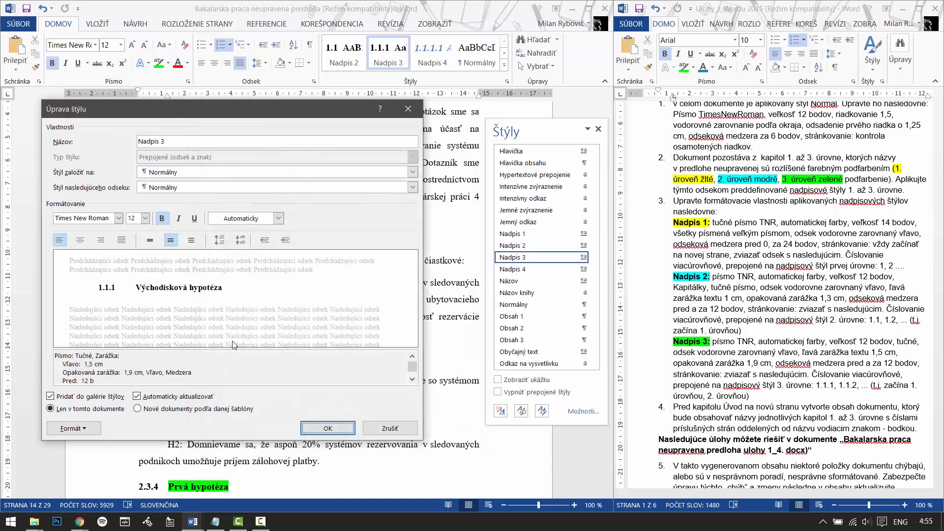
# Check the Nadpis 3 style description for outline level and numbering, accept the style changes and save the thesis.
pyautogui.click(412, 380)
pyautogui.click(412, 380)
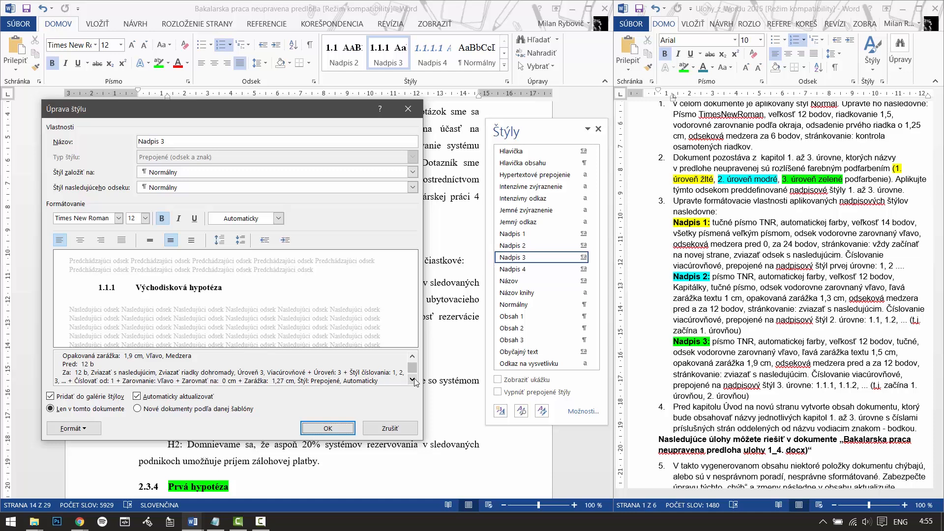
pyautogui.moveTo(239, 373); pyautogui.dragTo(268, 372)
pyautogui.click(289, 373)
pyautogui.click(326, 429)
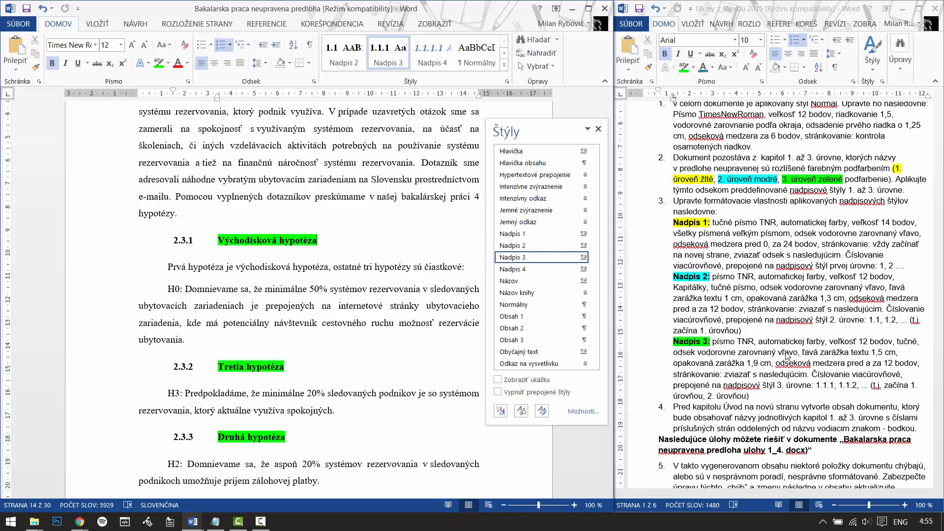
pyautogui.click(29, 9)
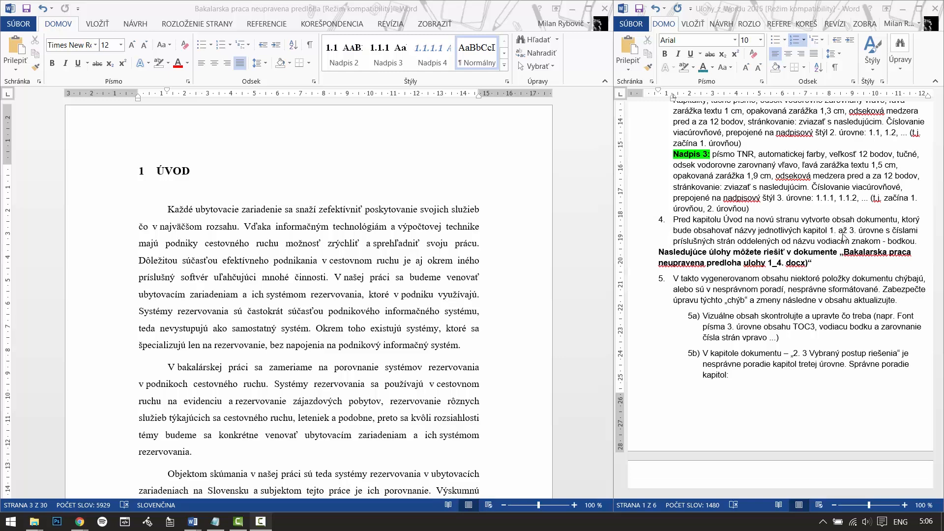
# Remove the chapter number from the ÚVOD heading and check the numbering of the chapter that follows it.
pyautogui.click(215, 227)
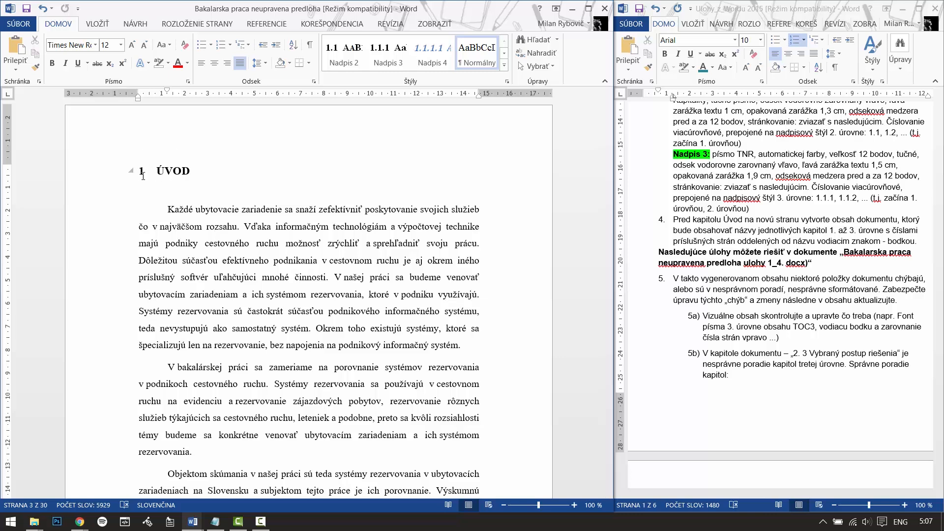
pyautogui.click(170, 171)
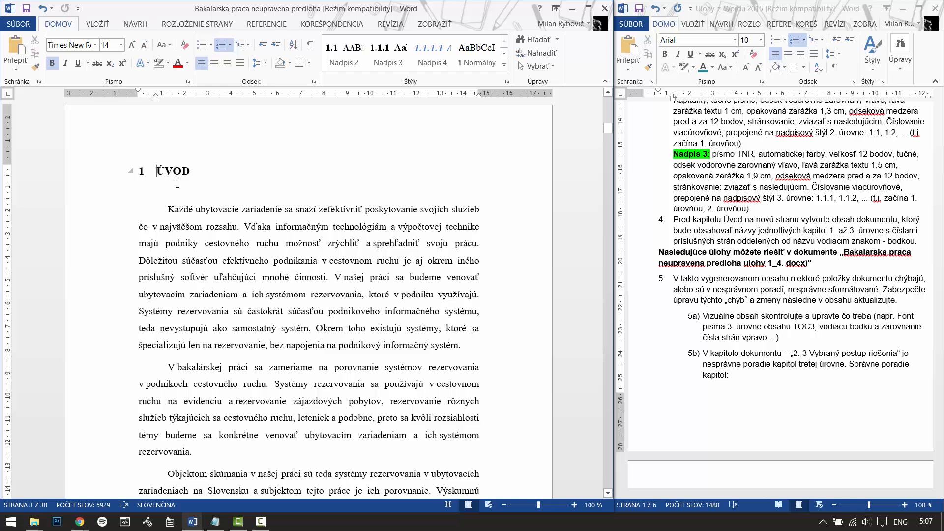
pyautogui.press('BackSpace')
pyautogui.scroll(-8, 220, 327)
pyautogui.scroll(-10, 220, 327)
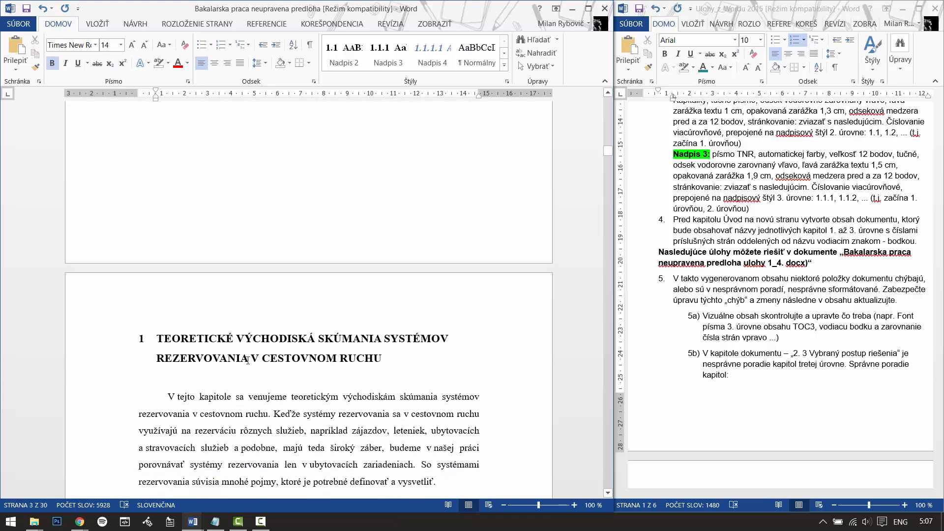
pyautogui.scroll(-2, 248, 361)
pyautogui.click(142, 301)
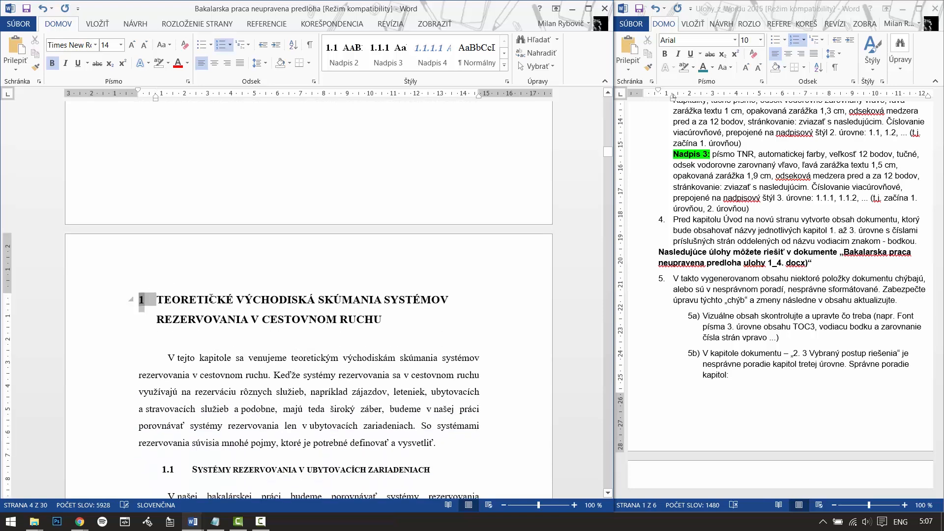
pyautogui.click(208, 324)
# Remove the chapter number from the ZÁVER heading near the end of the thesis.
pyautogui.moveTo(607, 154); pyautogui.dragTo(611, 439)
pyautogui.click(158, 186)
pyautogui.press('BackSpace')
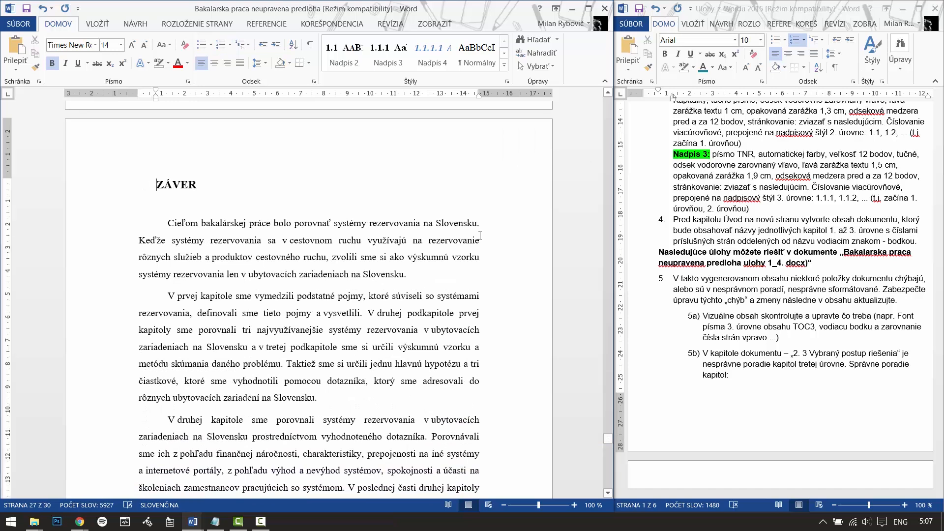
# Add a period at the end of the English Keywords paragraph and insert a blank page after it, before the ÚVOD chapter.
pyautogui.moveTo(608, 439); pyautogui.dragTo(626, 129)
pyautogui.click(205, 293)
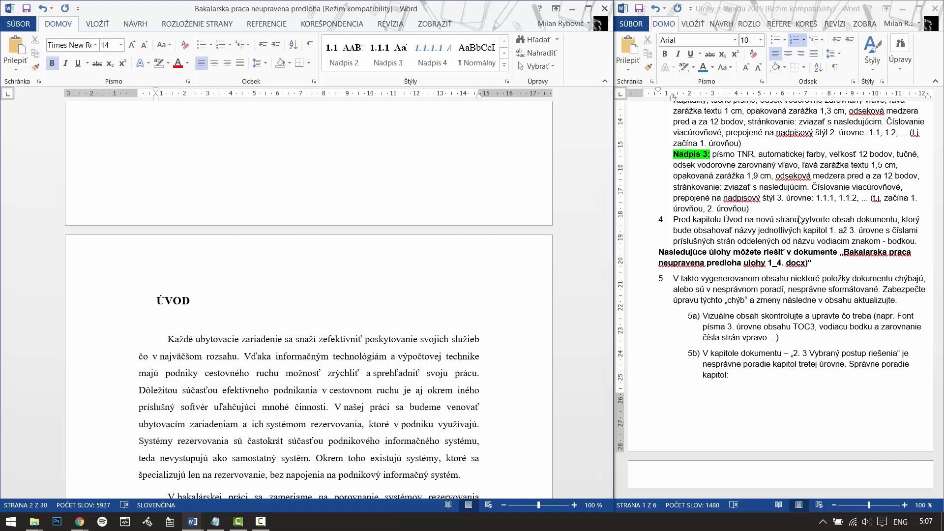
pyautogui.click(743, 230)
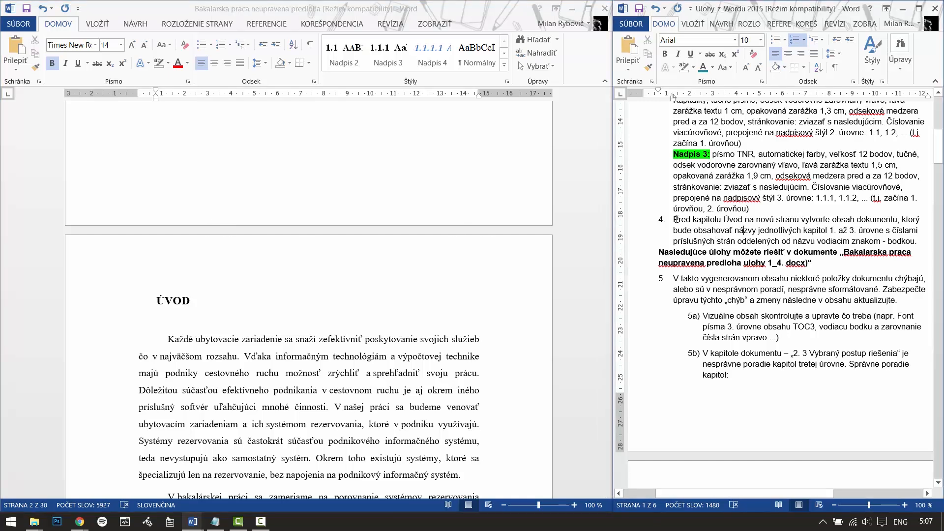
pyautogui.click(604, 311)
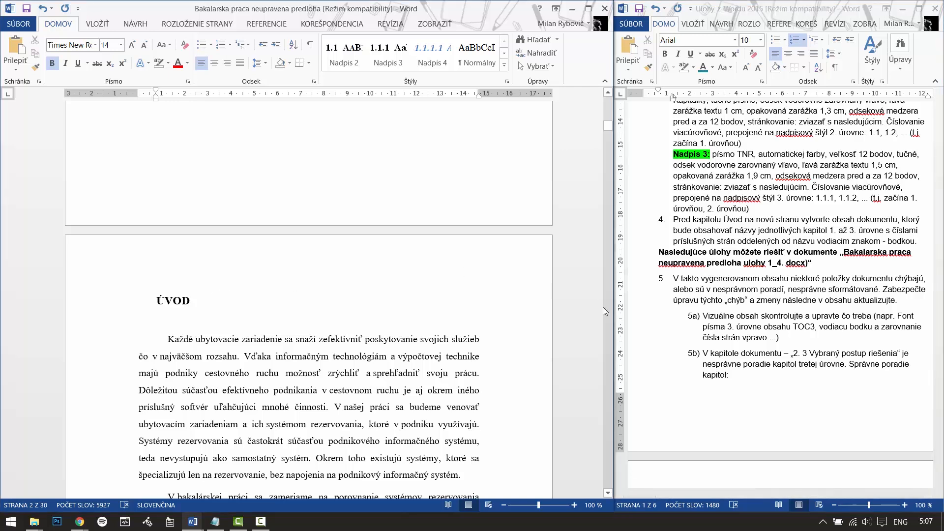
pyautogui.scroll(10, 585, 207)
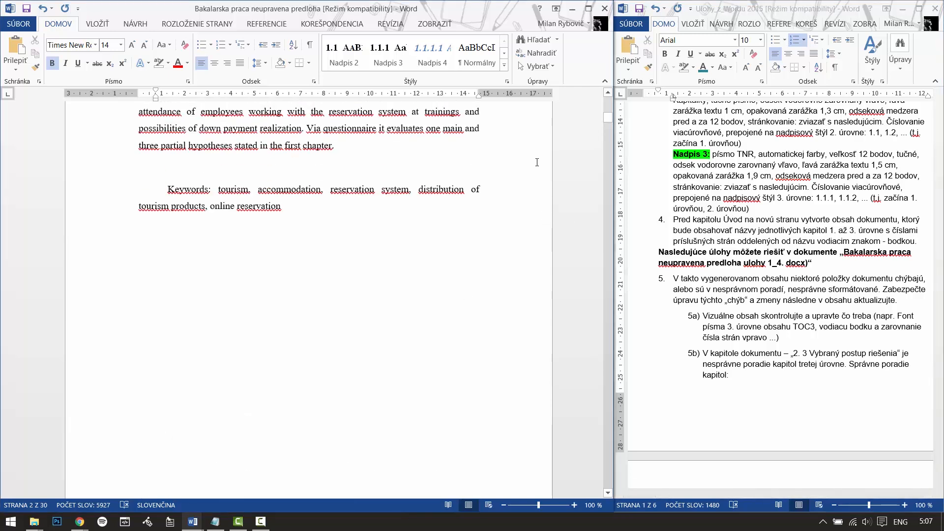
pyautogui.click(315, 242)
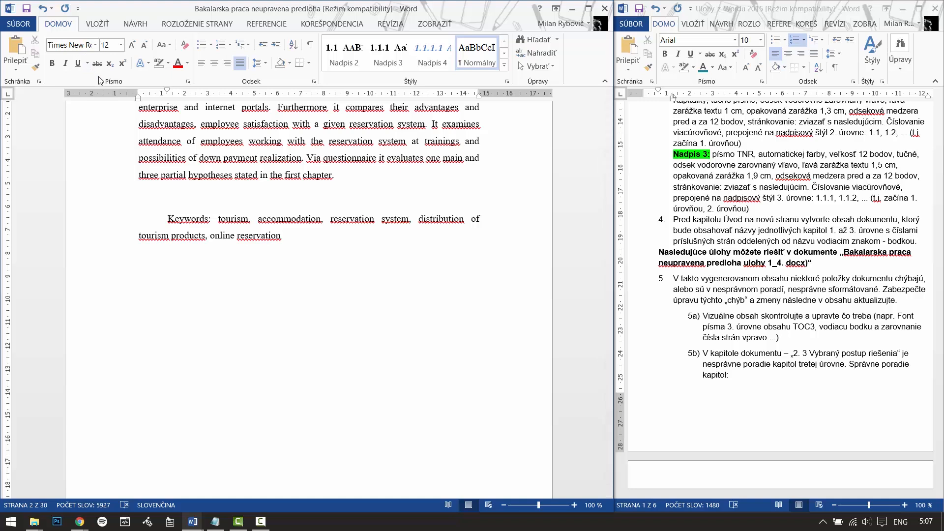
pyautogui.write('.')
pyautogui.click(98, 24)
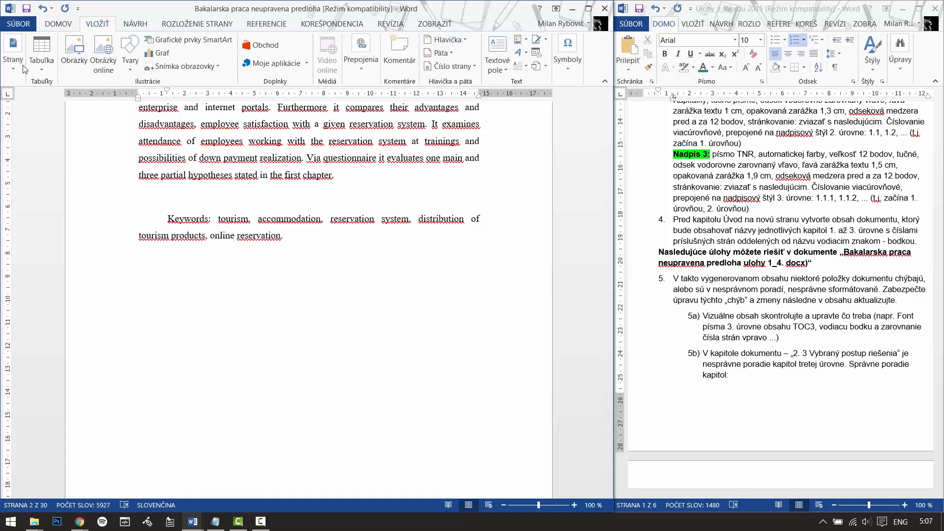
pyautogui.click(13, 59)
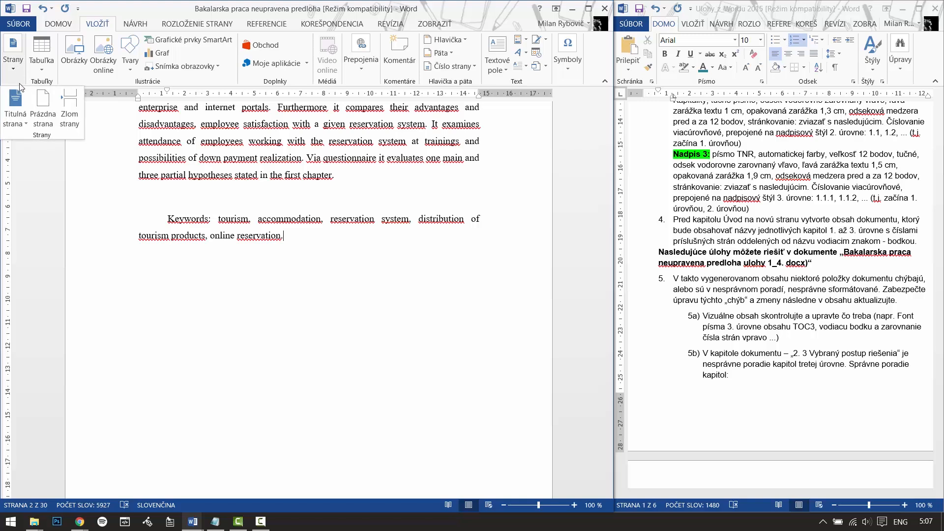
pyautogui.click(43, 100)
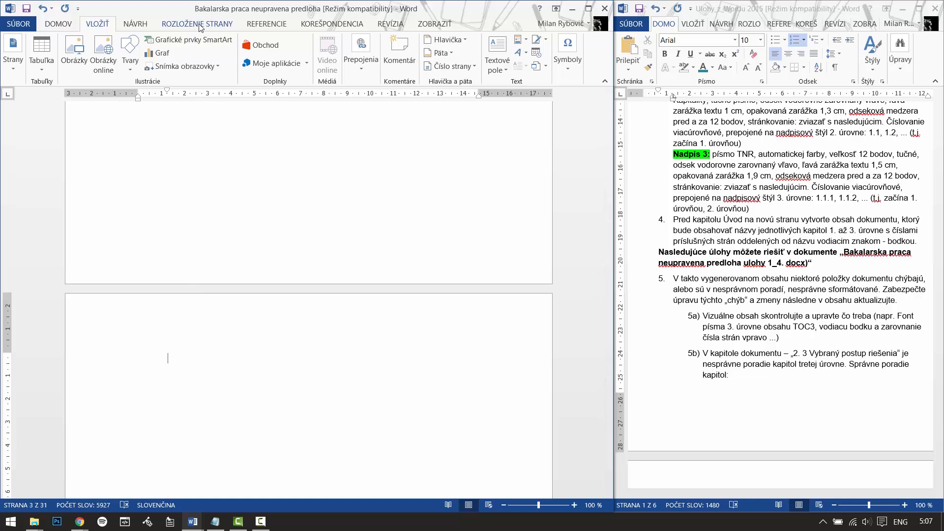
# Insert a table of contents on the new blank page using Automatická tabuľka 1.
pyautogui.click(263, 28)
pyautogui.click(17, 67)
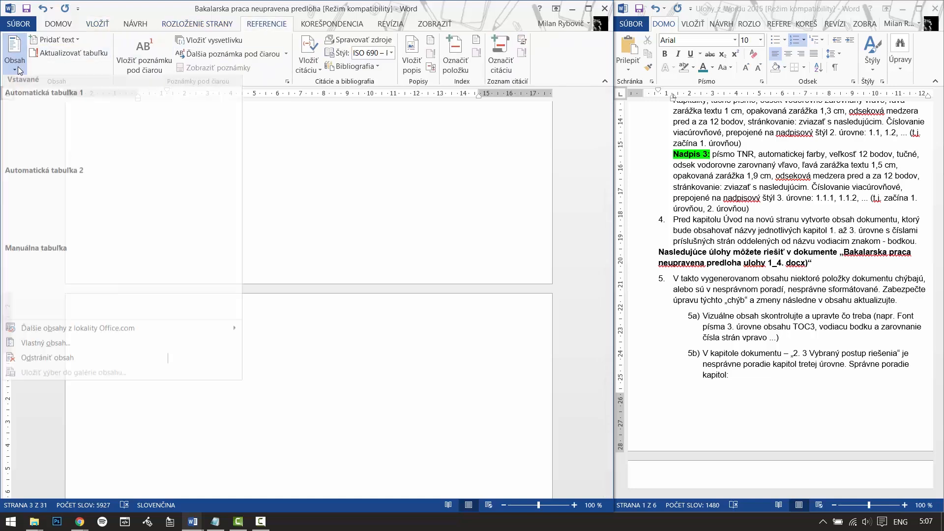
pyautogui.click(48, 114)
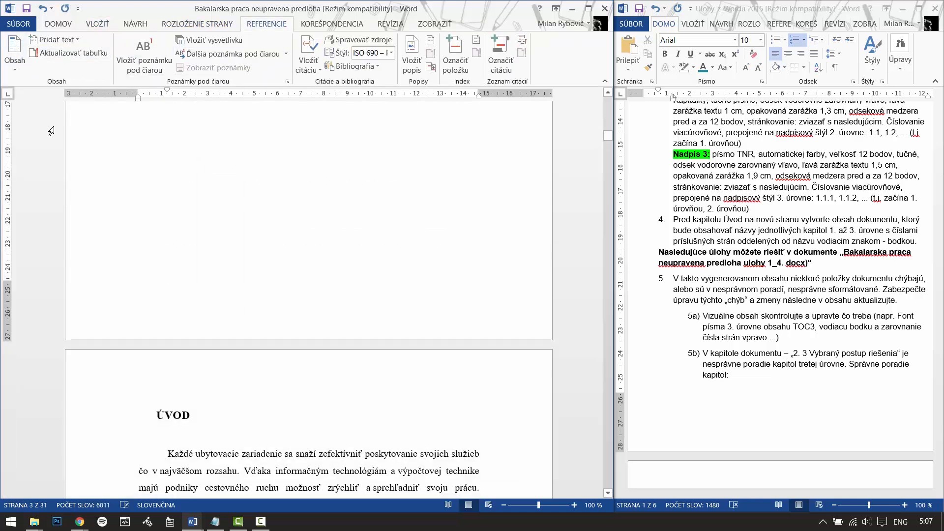
pyautogui.scroll(6, 212, 289)
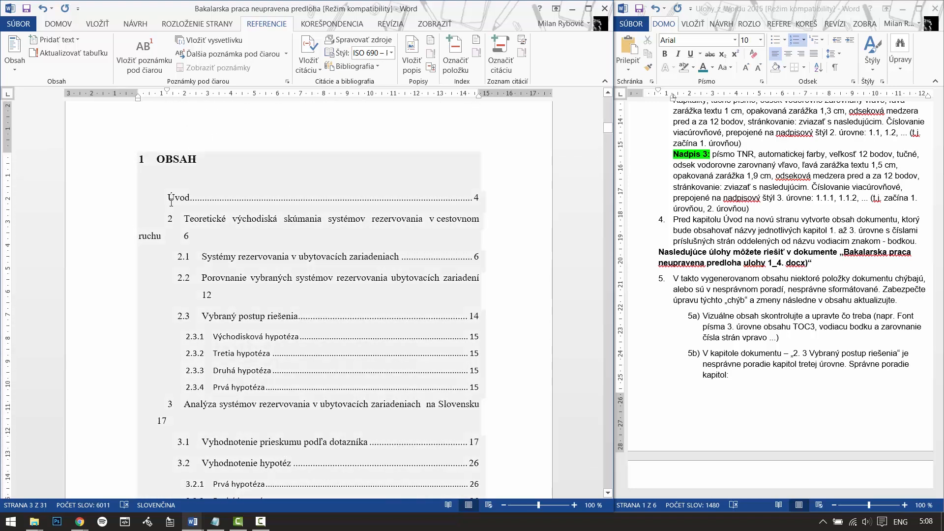
# Remove the number from the OBSAH heading, look through the contents entries and save the thesis.
pyautogui.click(158, 157)
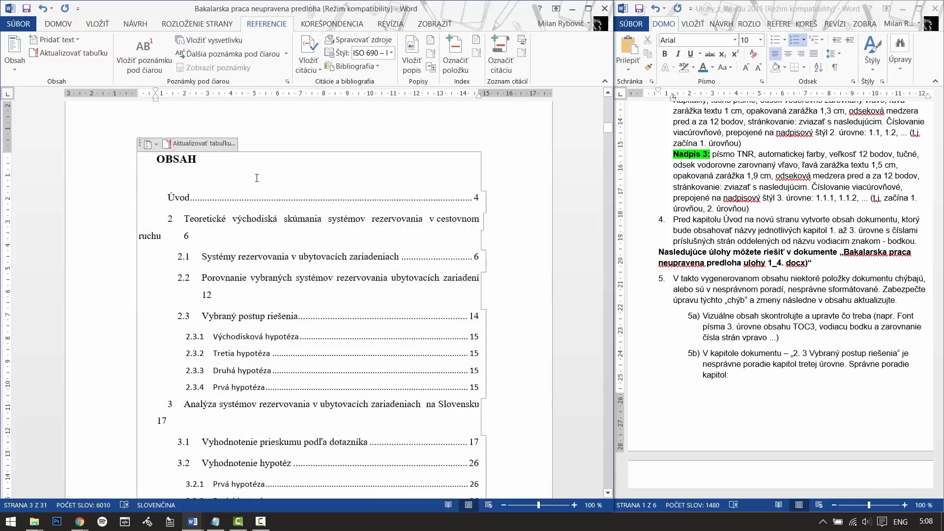
pyautogui.scroll(-1, 240, 239)
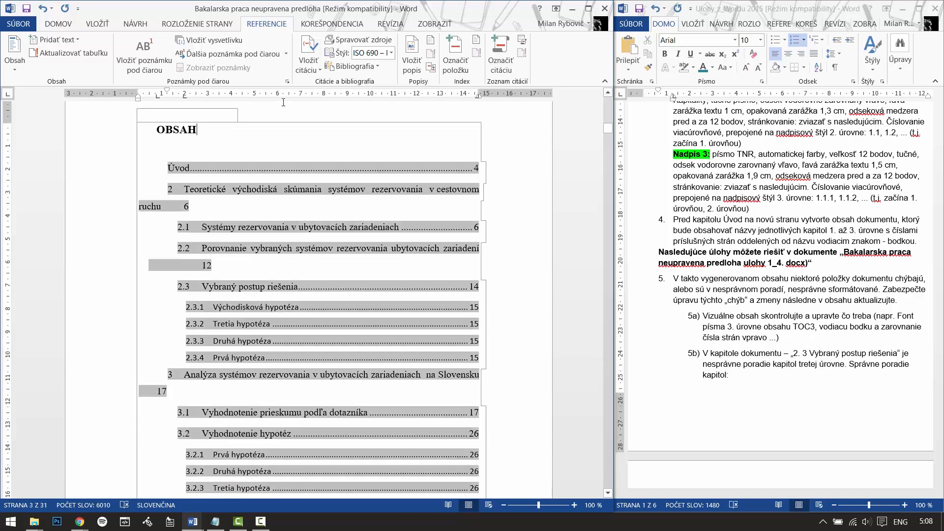
pyautogui.scroll(-3, 74, 240)
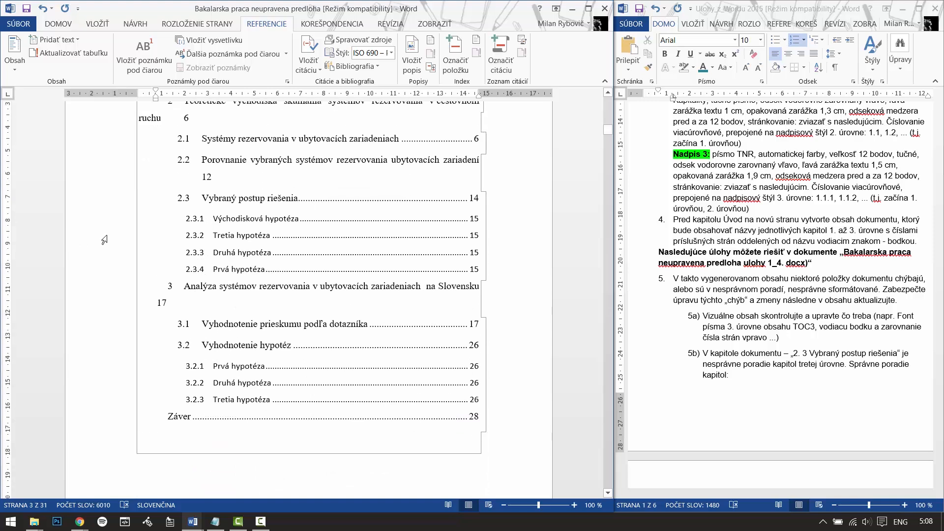
pyautogui.scroll(3, 105, 240)
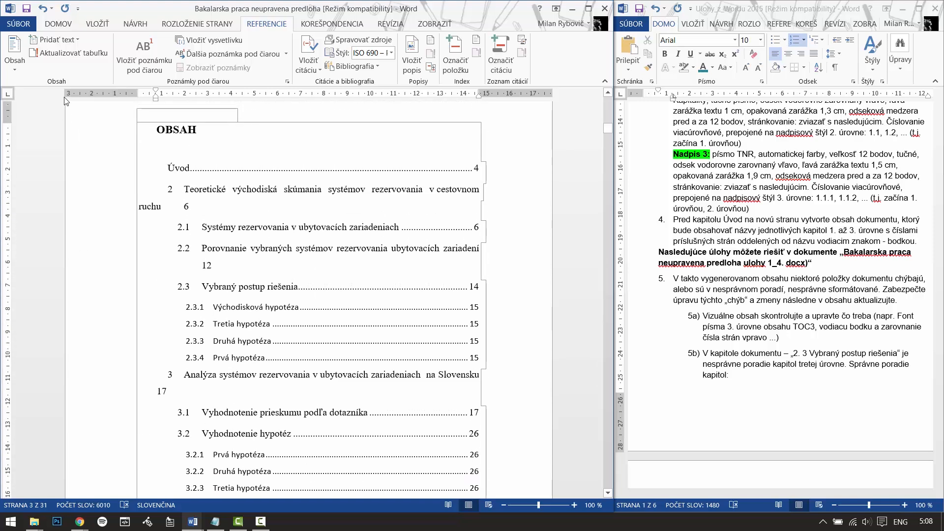
pyautogui.click(26, 9)
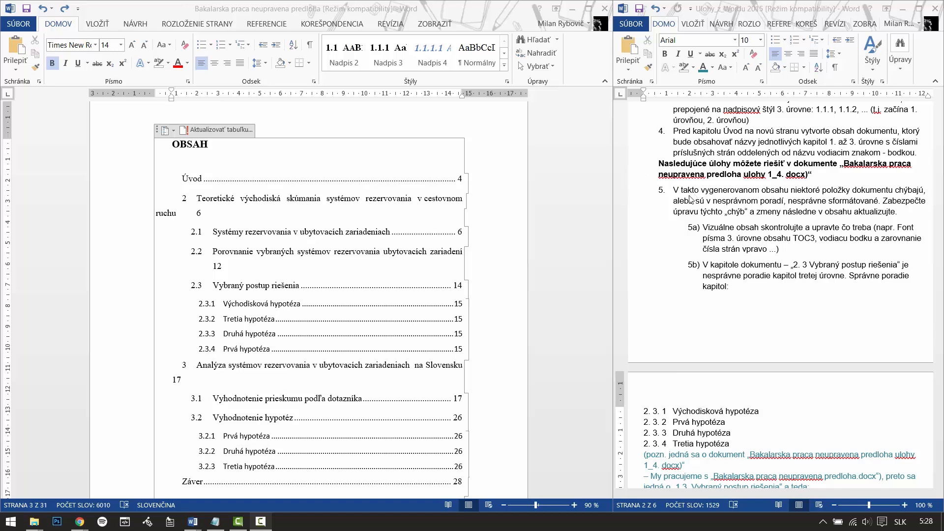
# Read the task 5 instructions and try to change contents entry 2.3.1 to Times New Roman.
pyautogui.click(774, 479)
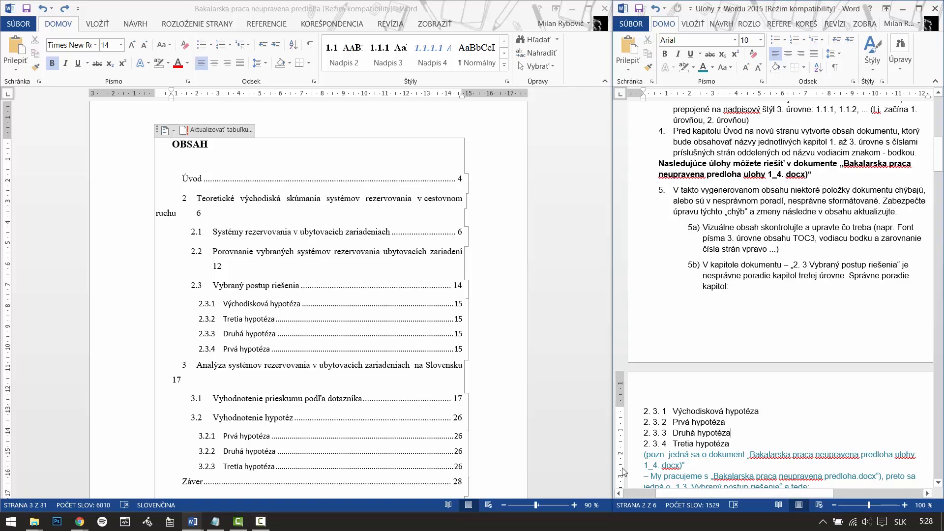
pyautogui.moveTo(651, 476); pyautogui.dragTo(879, 476)
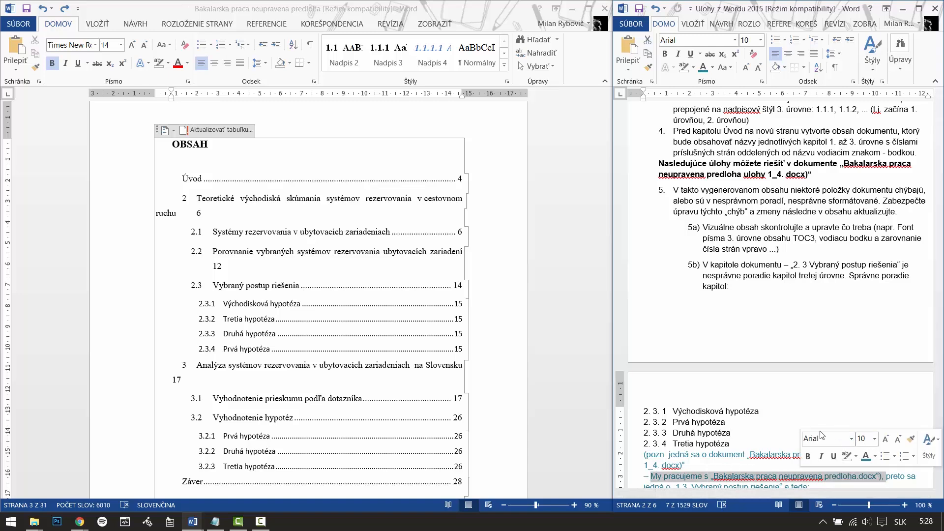
pyautogui.click(767, 426)
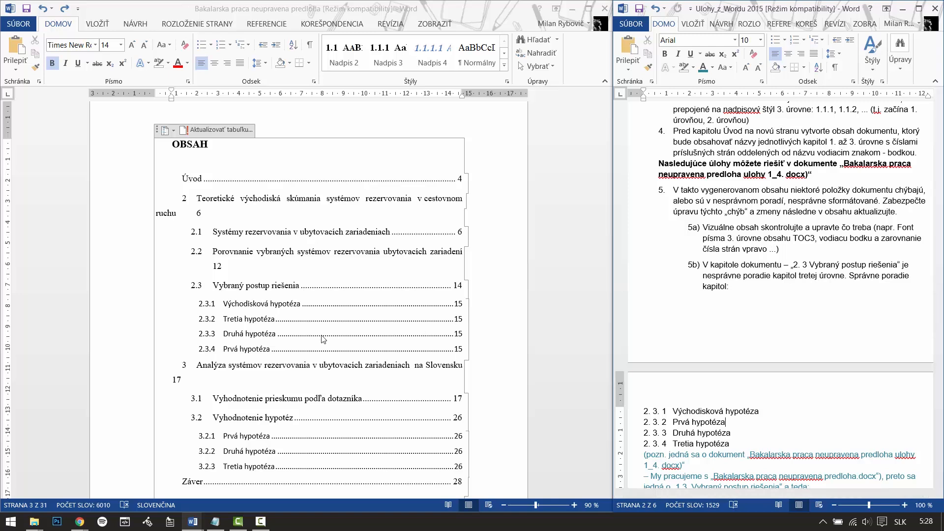
pyautogui.click(242, 308)
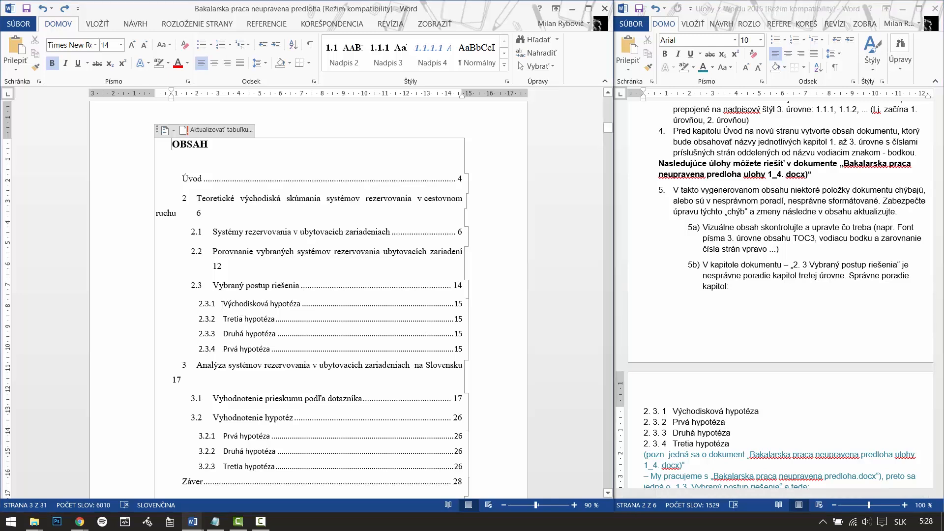
pyautogui.click(222, 304)
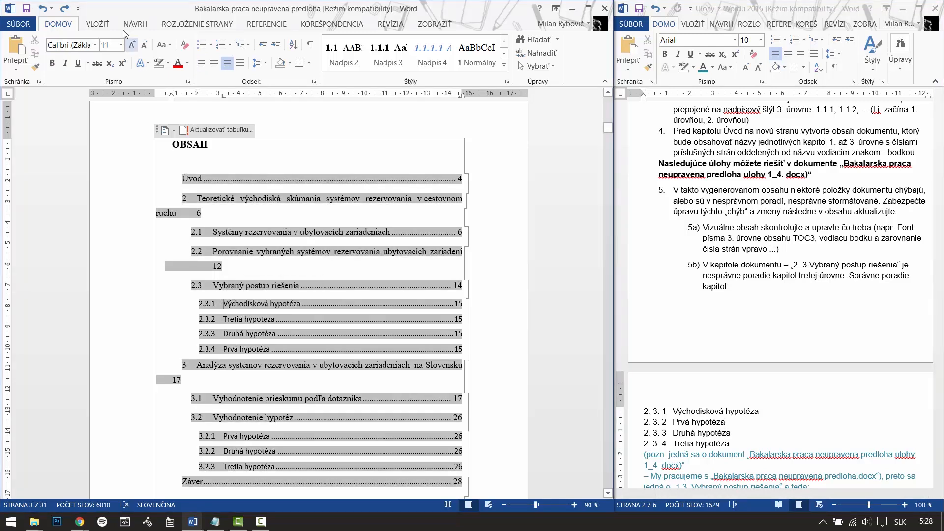
pyautogui.click(71, 46)
pyautogui.write('Times')
pyautogui.press('Return')
pyautogui.click(105, 45)
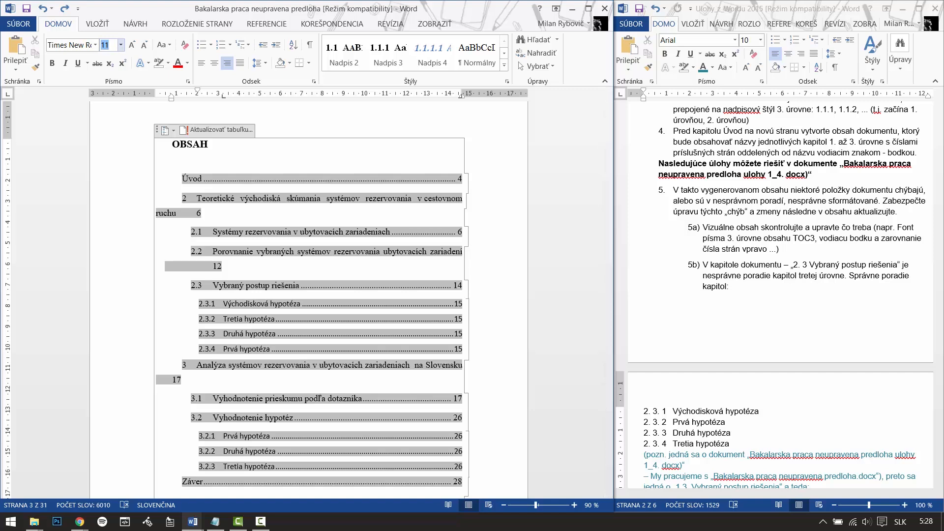
pyautogui.press('Return')
# Set contents entry 2.3.1 Východisková hypotéza to Times New Roman, size 12.
pyautogui.moveTo(224, 304); pyautogui.dragTo(287, 350)
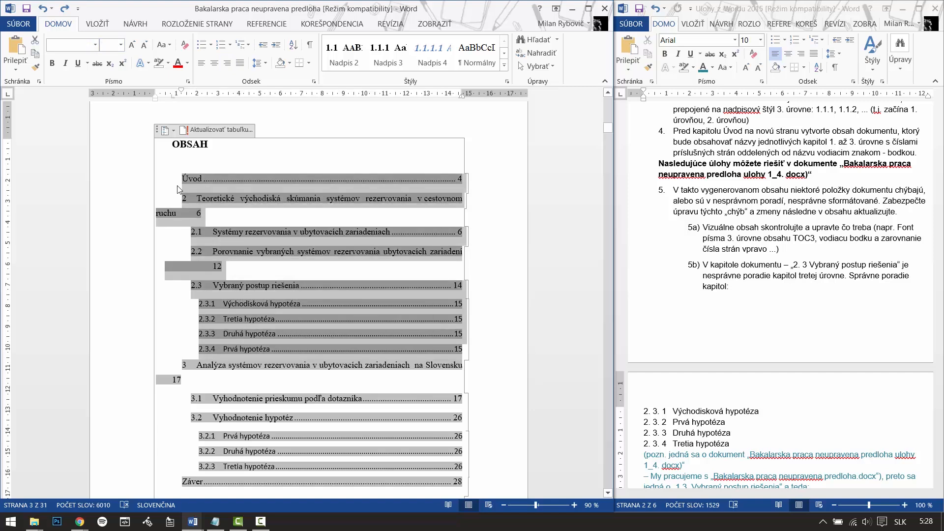
pyautogui.click(306, 340)
pyautogui.moveTo(223, 308); pyautogui.dragTo(460, 306)
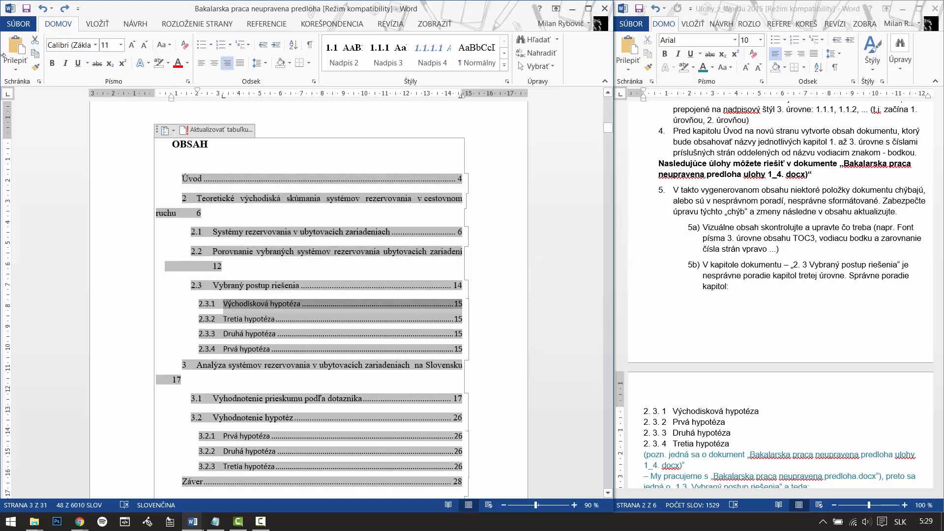
pyautogui.click(63, 46)
pyautogui.write('Time')
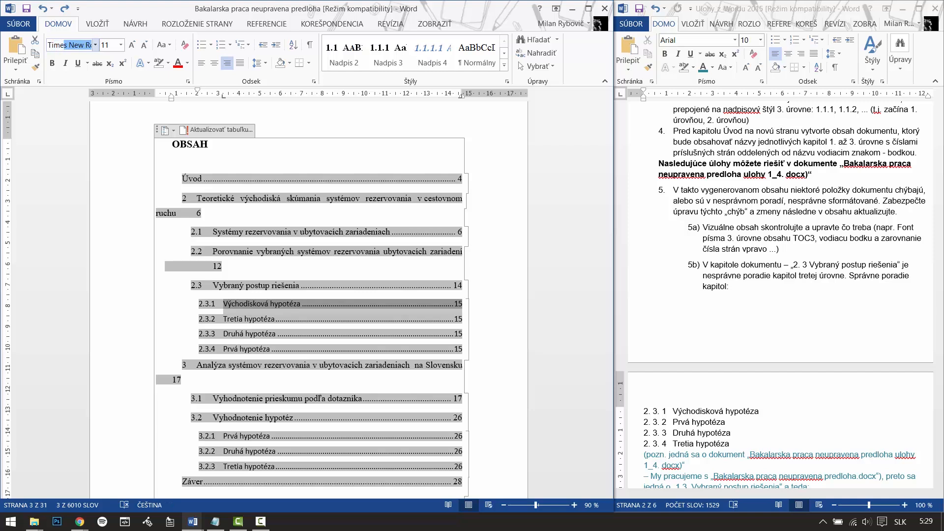
pyautogui.write('s')
pyautogui.press('Return')
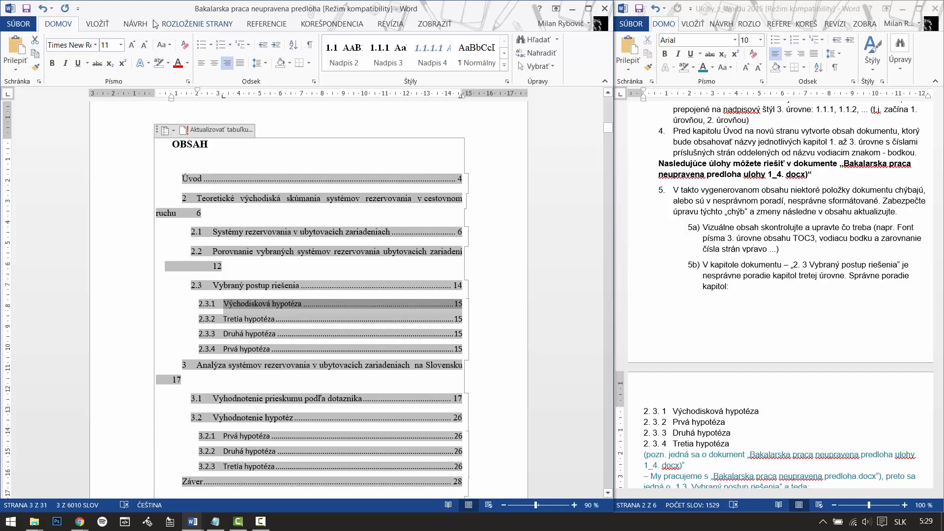
pyautogui.click(111, 46)
pyautogui.write('12')
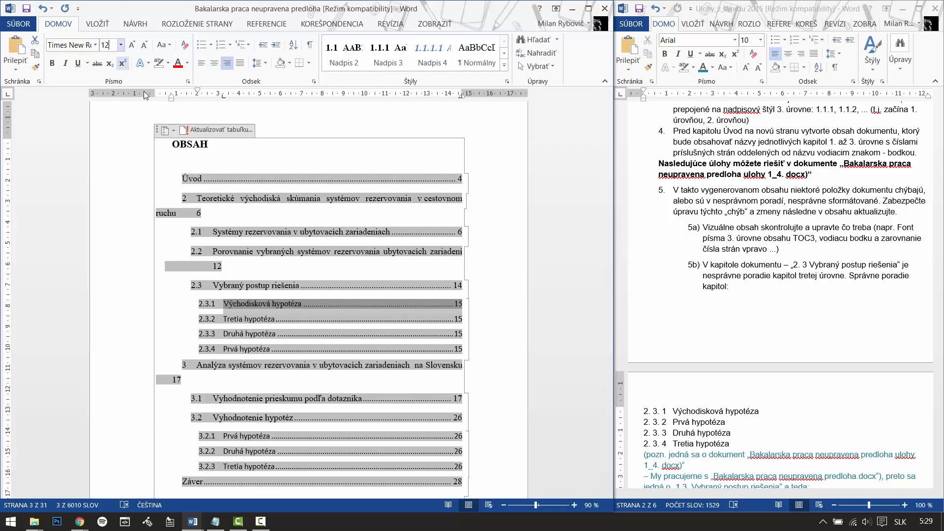
pyautogui.press('Return')
# Set all entries of the table of contents, from Úvod to Záver, to Times New Roman, size 12.
pyautogui.click(224, 319)
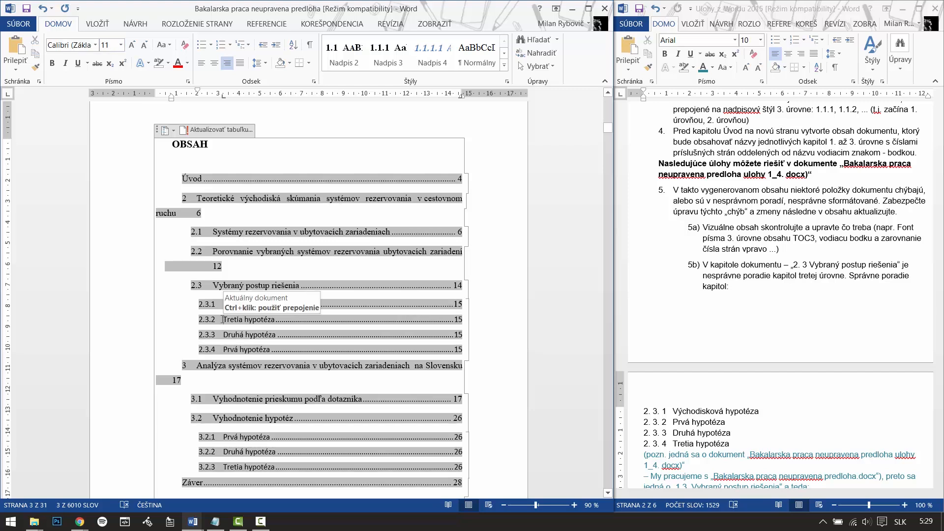
pyautogui.click(71, 45)
pyautogui.write('Times New Ro')
pyautogui.press('Return')
pyautogui.click(105, 45)
pyautogui.write('12')
pyautogui.press('Return')
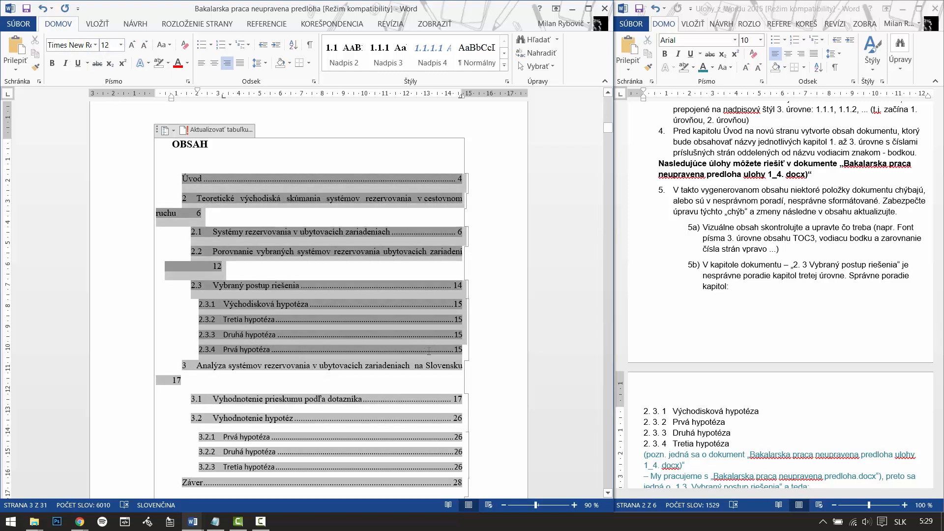
pyautogui.moveTo(438, 475); pyautogui.dragTo(442, 484)
pyautogui.scroll(-2, 442, 484)
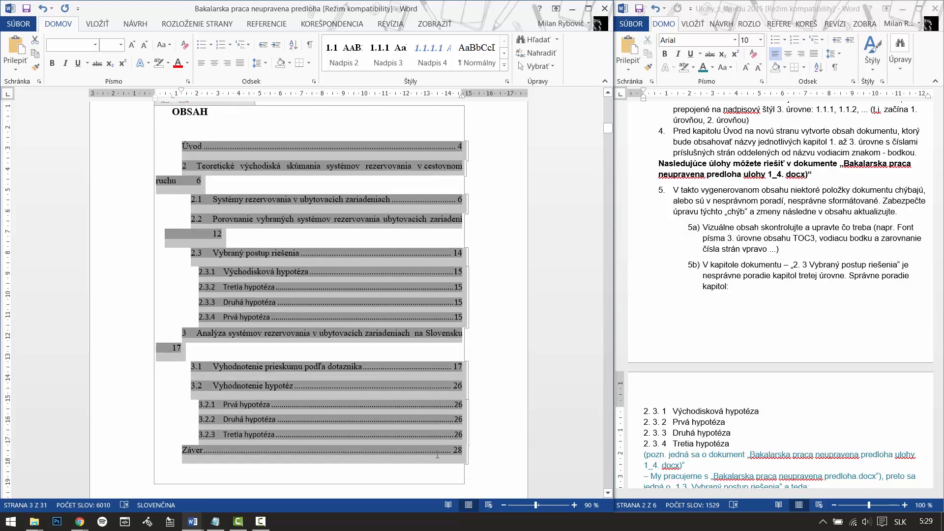
pyautogui.click(88, 49)
pyautogui.write('Times New Roman')
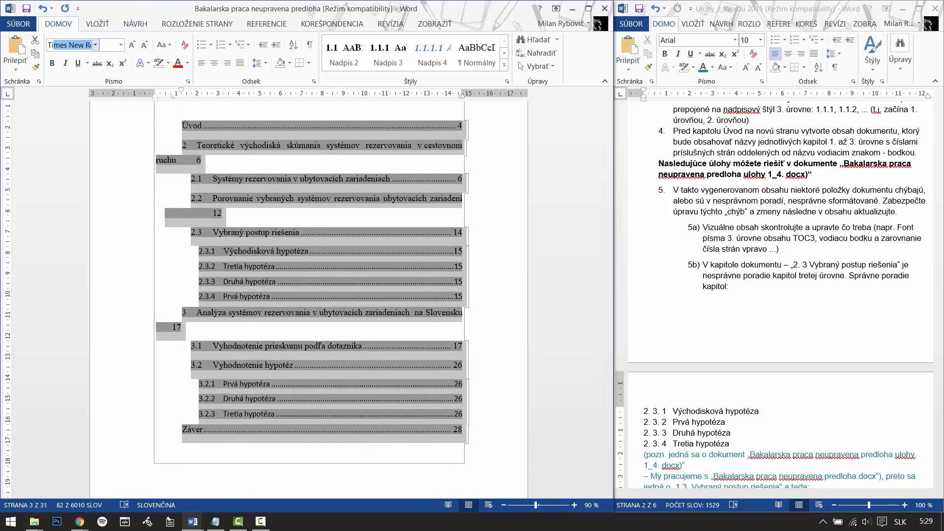
pyautogui.press('Return')
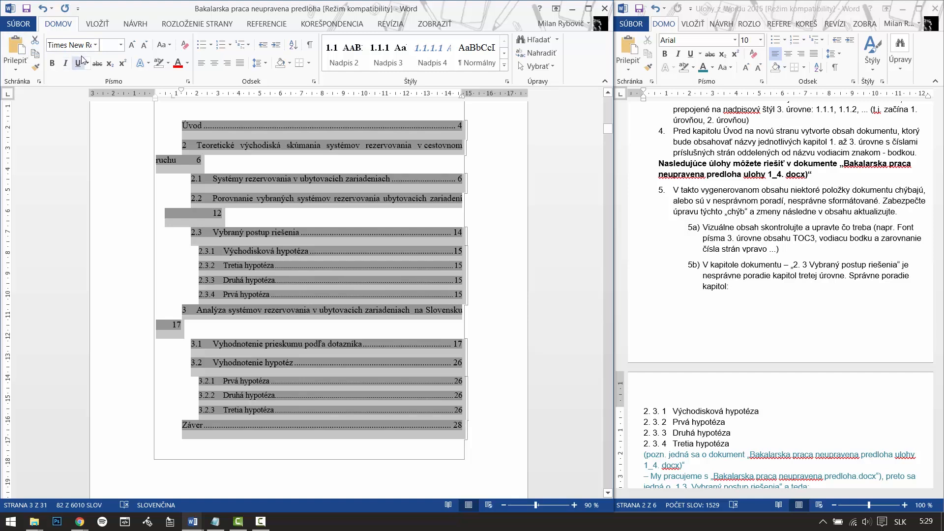
pyautogui.press('Return')
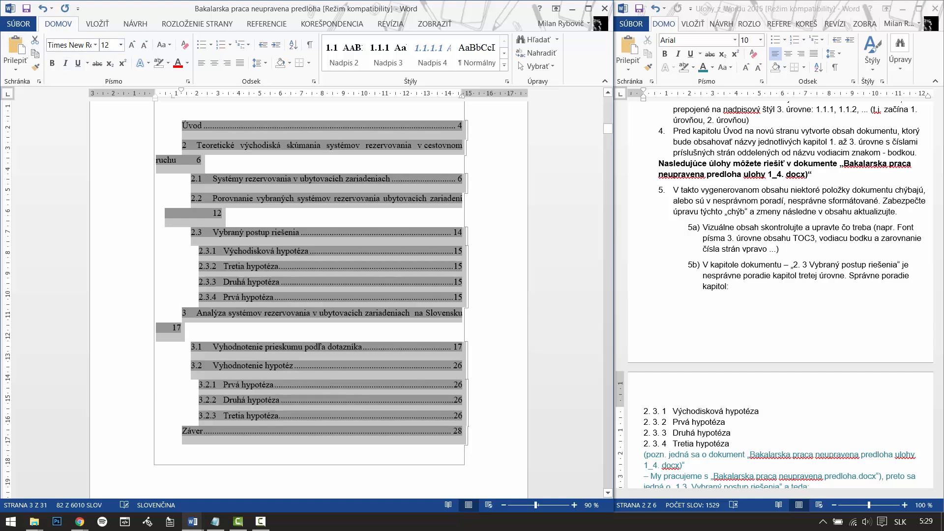
# Try justified alignment on the third-level contents entries and restore their right alignment.
pyautogui.click(424, 255)
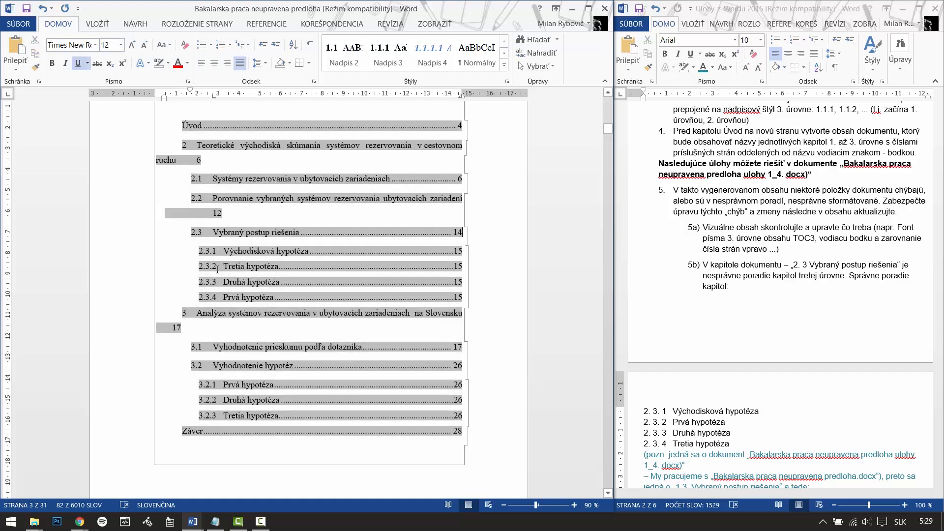
pyautogui.click(218, 251)
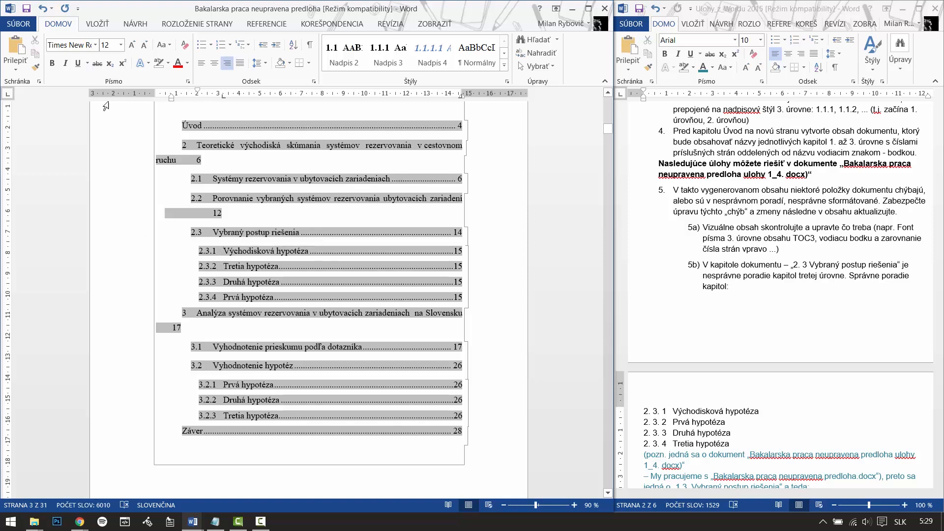
pyautogui.click(239, 63)
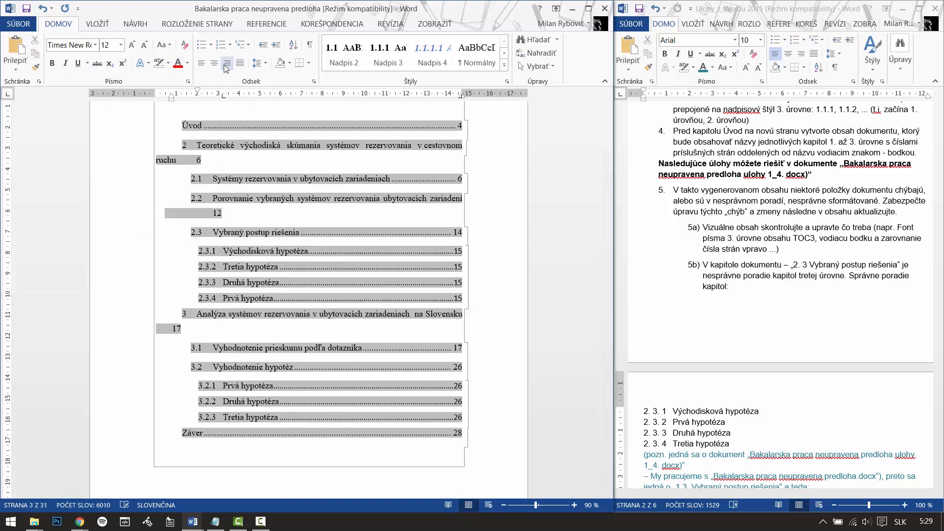
pyautogui.click(233, 273)
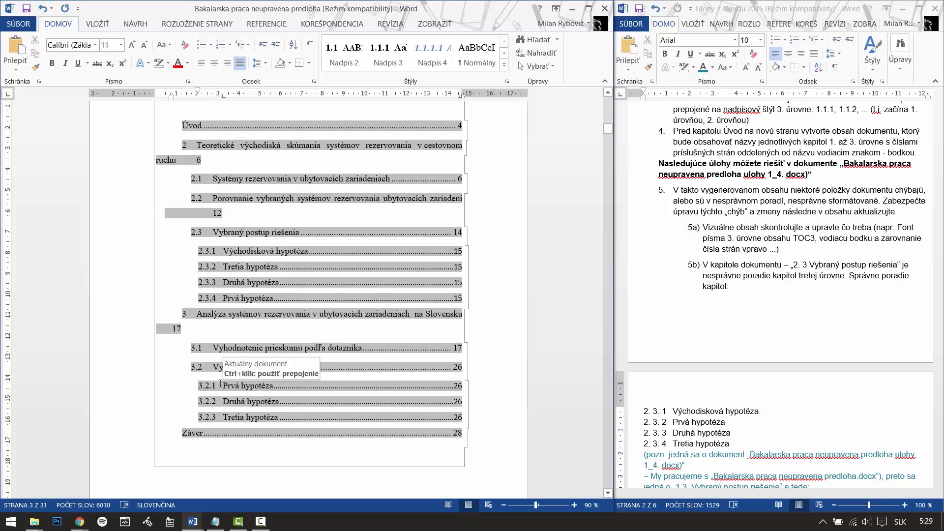
pyautogui.click(223, 385)
pyautogui.click(241, 400)
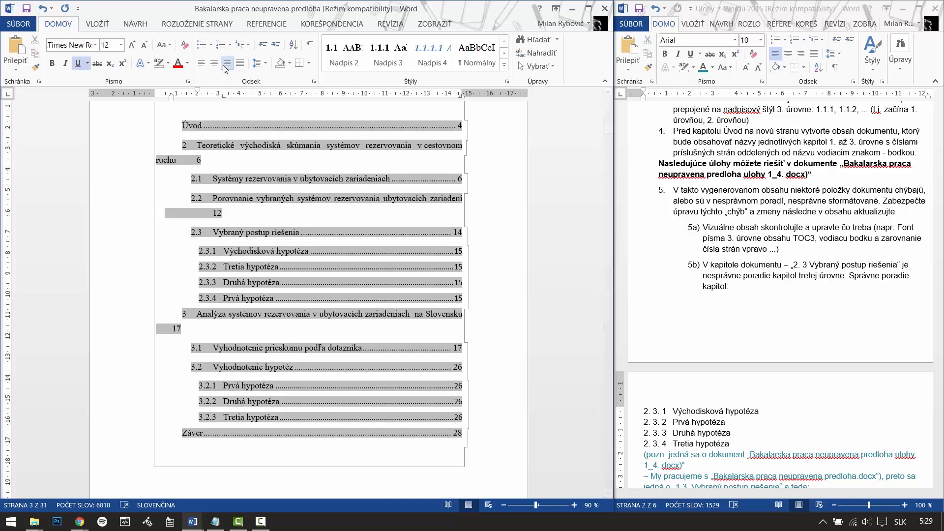
# Read task 5a on right-aligned page numbers and task 5b on the correct order of the third-level chapters.
pyautogui.click(801, 243)
pyautogui.moveTo(729, 238); pyautogui.dragTo(778, 238)
pyautogui.moveTo(880, 239); pyautogui.dragTo(765, 248)
pyautogui.click(457, 145)
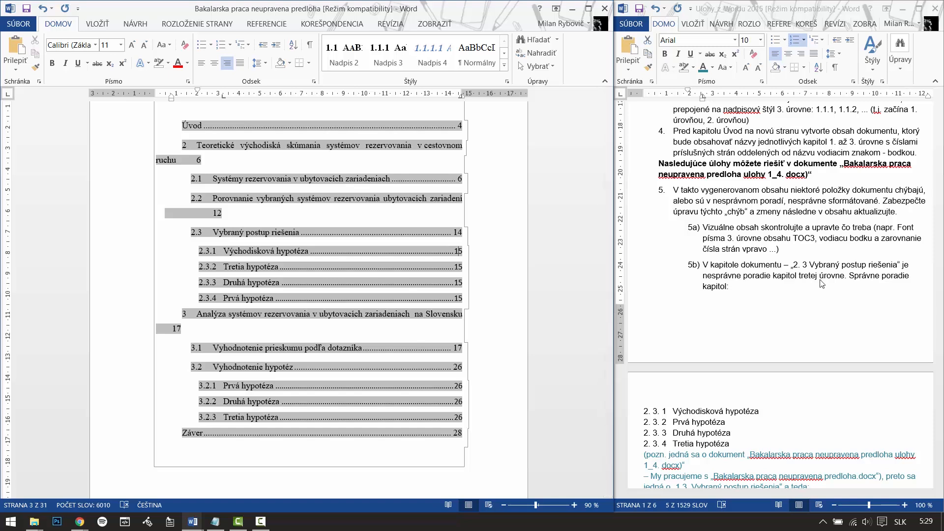
pyautogui.click(716, 278)
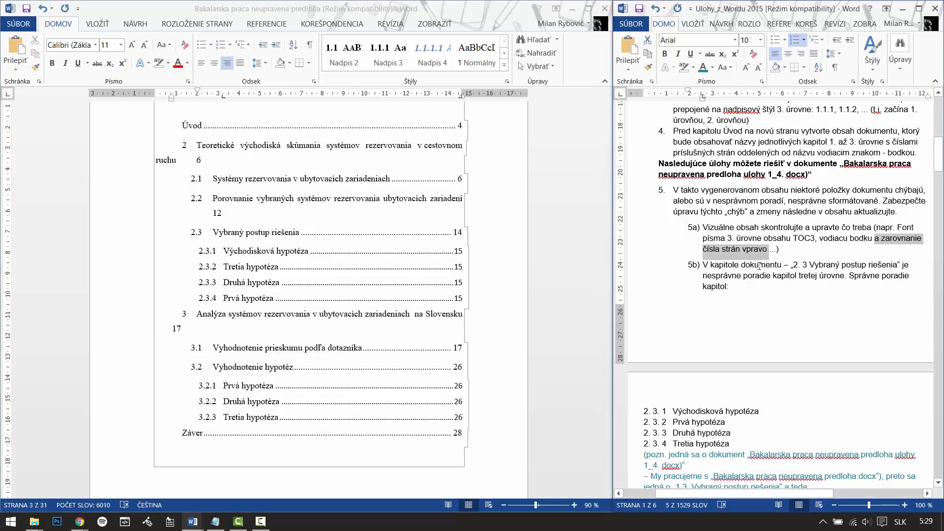
pyautogui.scroll(-5, 764, 279)
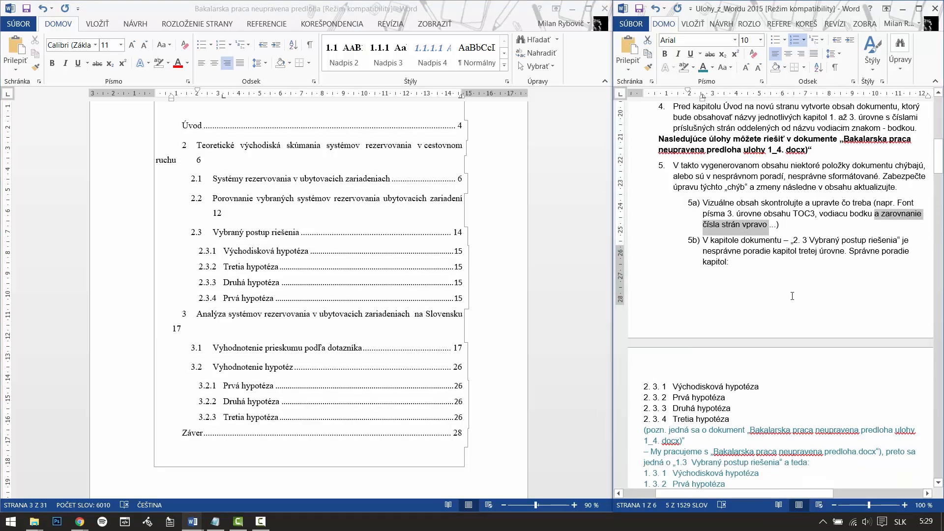
pyautogui.moveTo(639, 308); pyautogui.dragTo(687, 319)
pyautogui.click(724, 311)
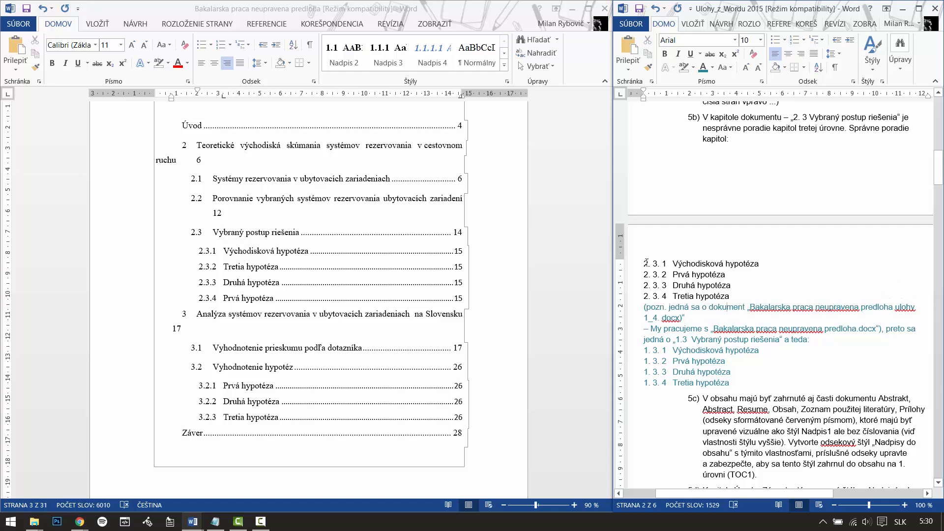
# Examine the table of contents in "Bakalarska praca neupravena predloha ulohy 1_4" and compare it with the note on chapter 1.3 in the task list.
pyautogui.click(192, 521)
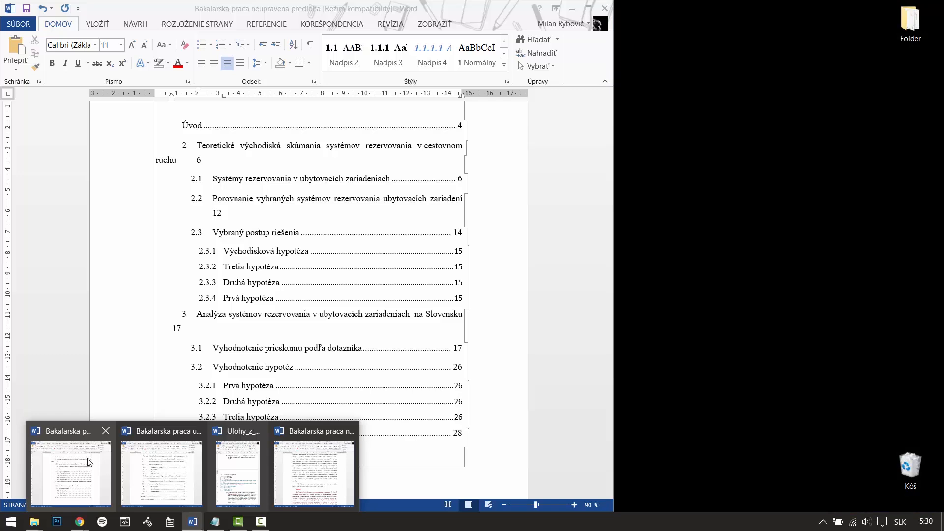
pyautogui.moveTo(313, 463)
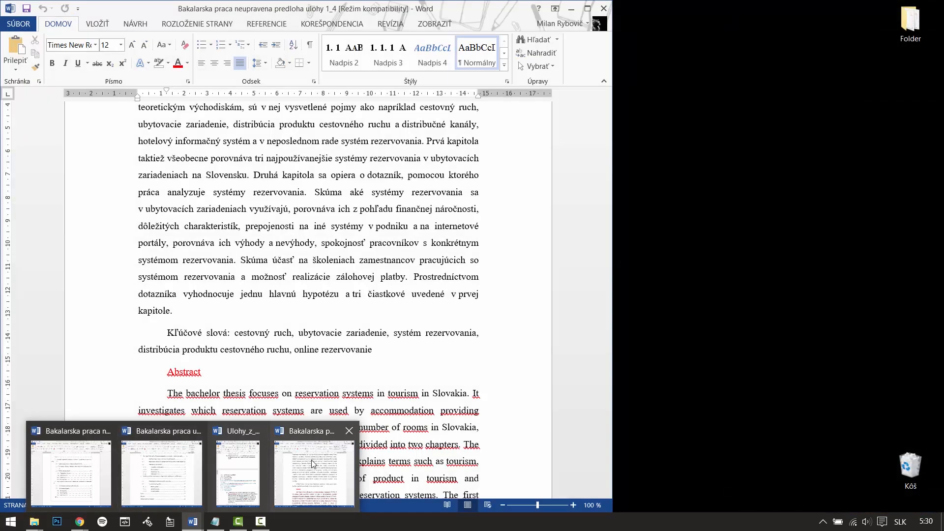
pyautogui.click(313, 463)
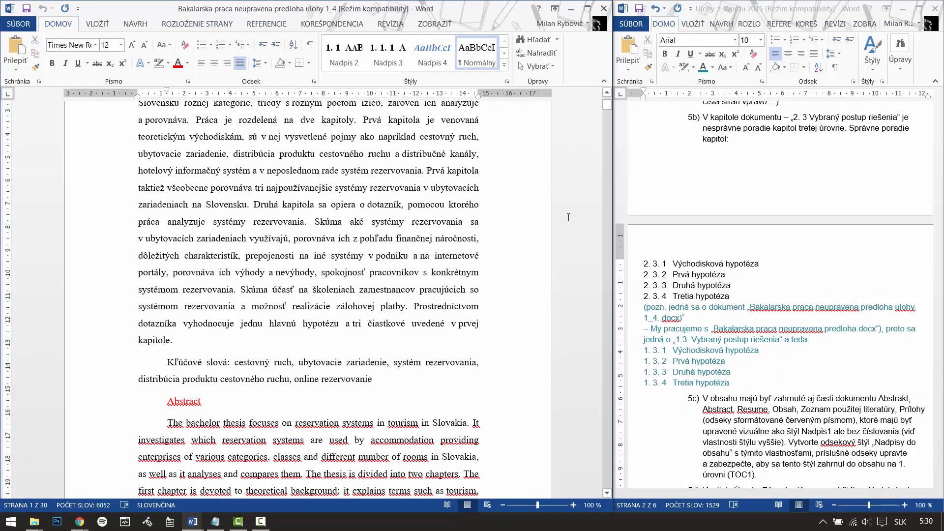
pyautogui.moveTo(606, 107); pyautogui.dragTo(605, 132)
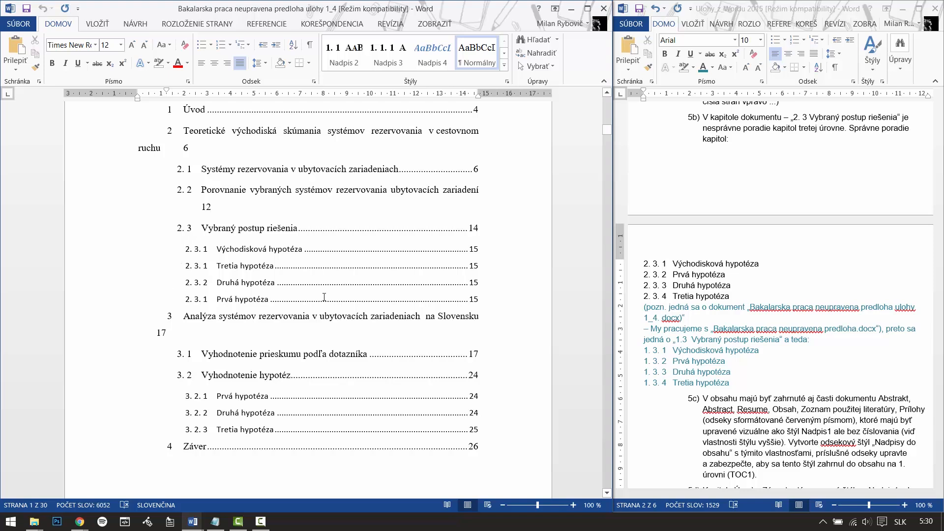
pyautogui.click(668, 327)
pyautogui.moveTo(797, 334); pyautogui.dragTo(874, 348)
pyautogui.click(857, 361)
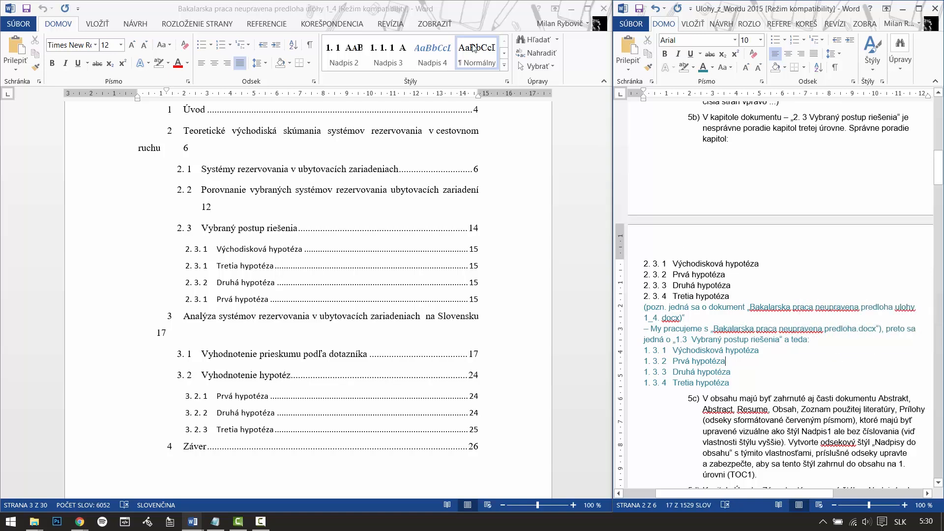
pyautogui.click(572, 9)
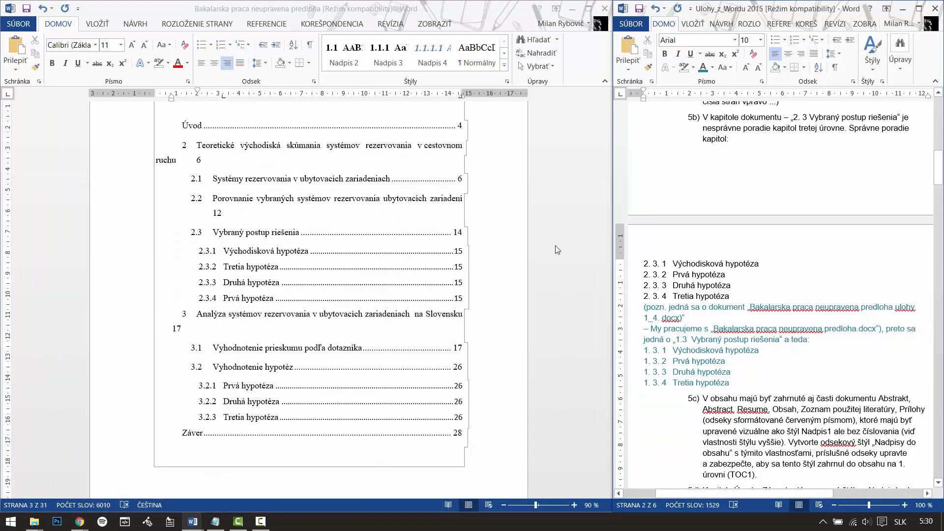
# Update the entire table of contents in the thesis, not only its page numbers.
pyautogui.click(557, 250)
pyautogui.scroll(3, 125, 233)
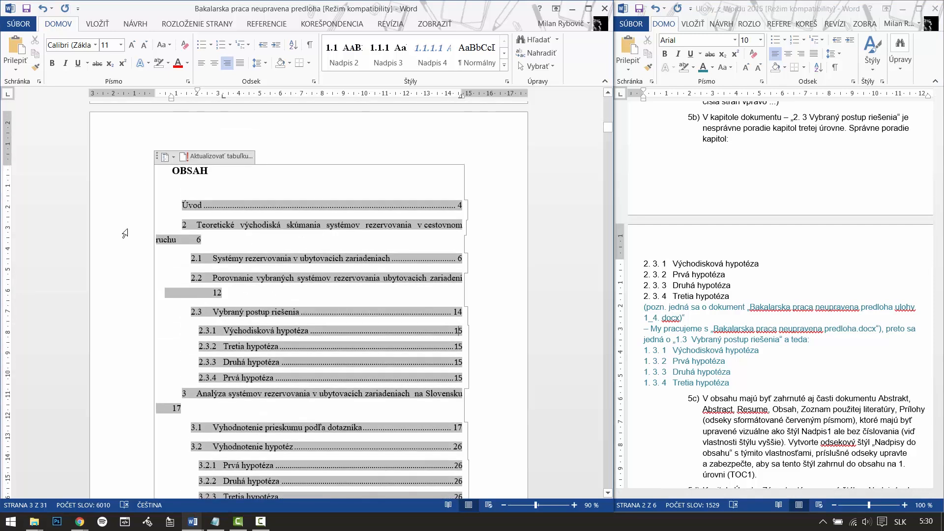
pyautogui.click(173, 157)
pyautogui.click(172, 158)
pyautogui.click(197, 157)
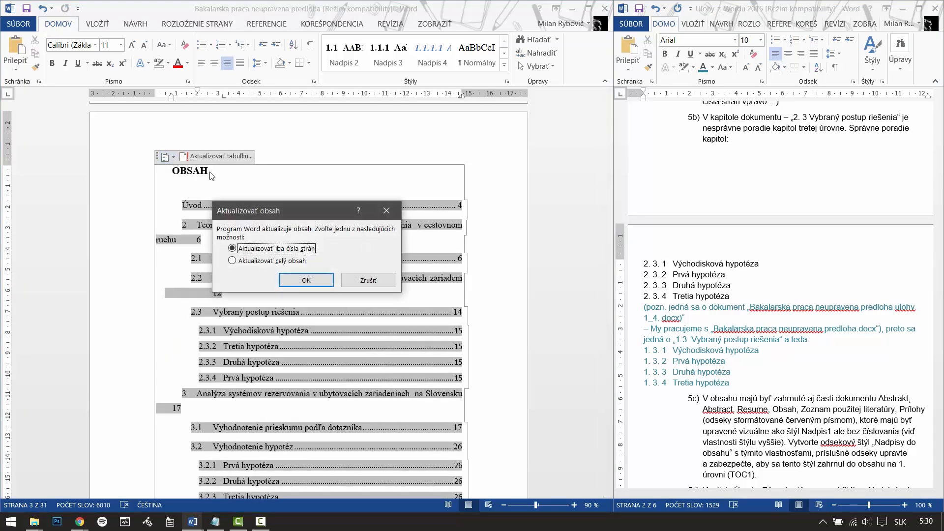
pyautogui.click(251, 261)
pyautogui.click(306, 280)
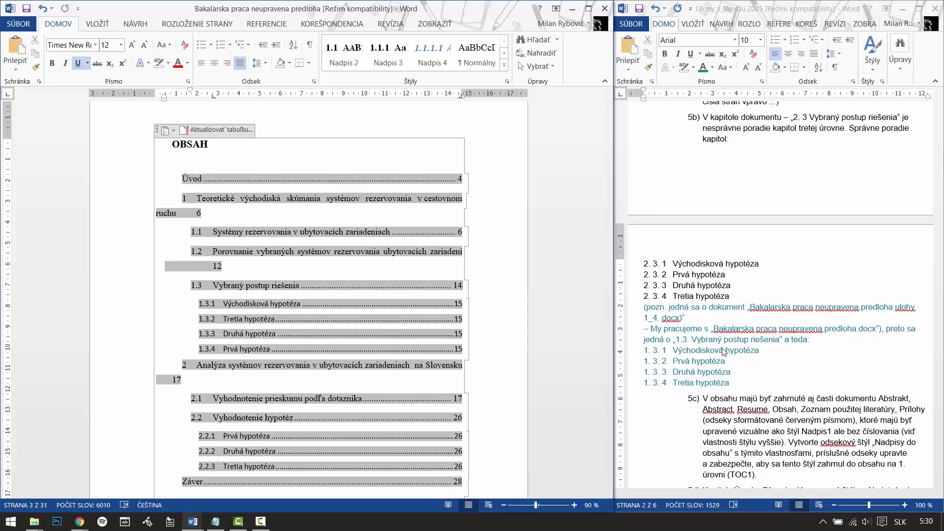
# Copy the "Prvá hypotéza" subchapter of chapter 1.3, including its H1 paragraph and the closing research sample paragraph.
pyautogui.click(713, 274)
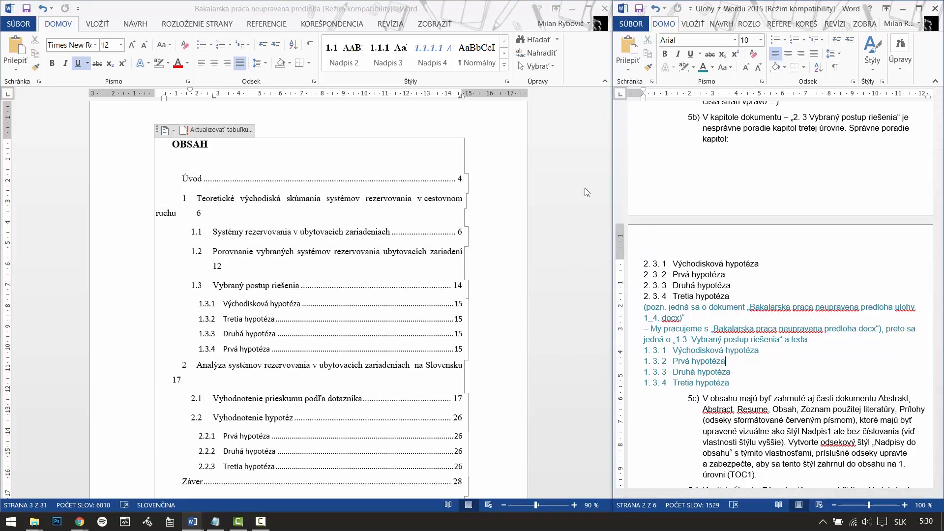
pyautogui.click(464, 309)
pyautogui.moveTo(611, 128); pyautogui.dragTo(604, 275)
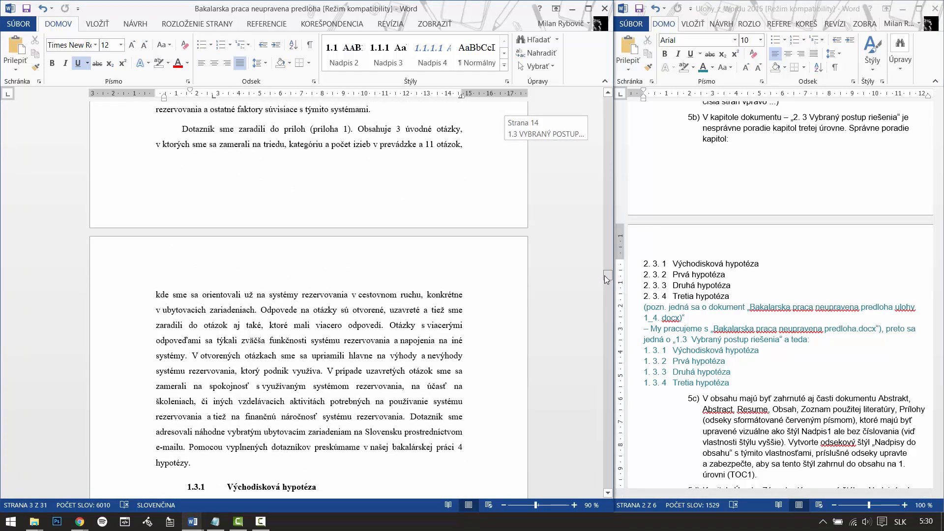
pyautogui.scroll(3, 226, 288)
pyautogui.scroll(-4, 251, 368)
pyautogui.scroll(-6, 252, 368)
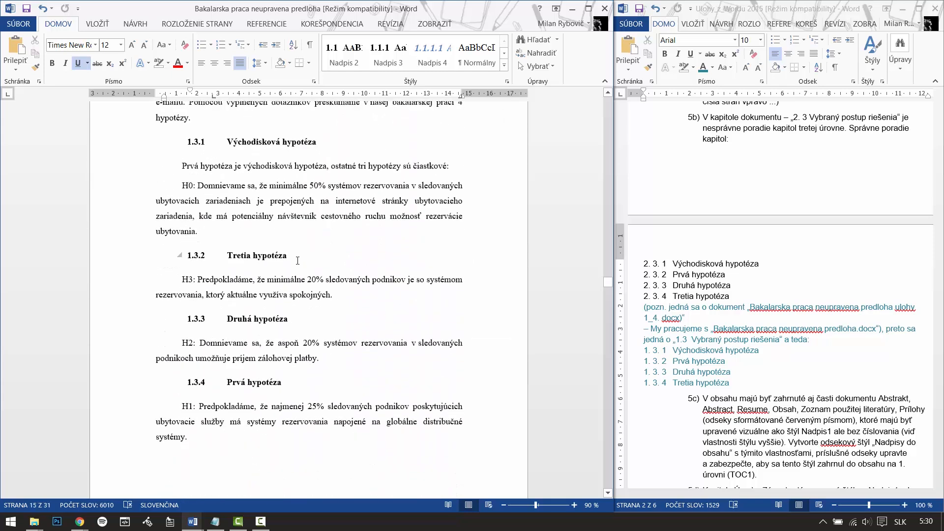
pyautogui.scroll(-2, 239, 403)
pyautogui.moveTo(236, 338); pyautogui.dragTo(259, 391)
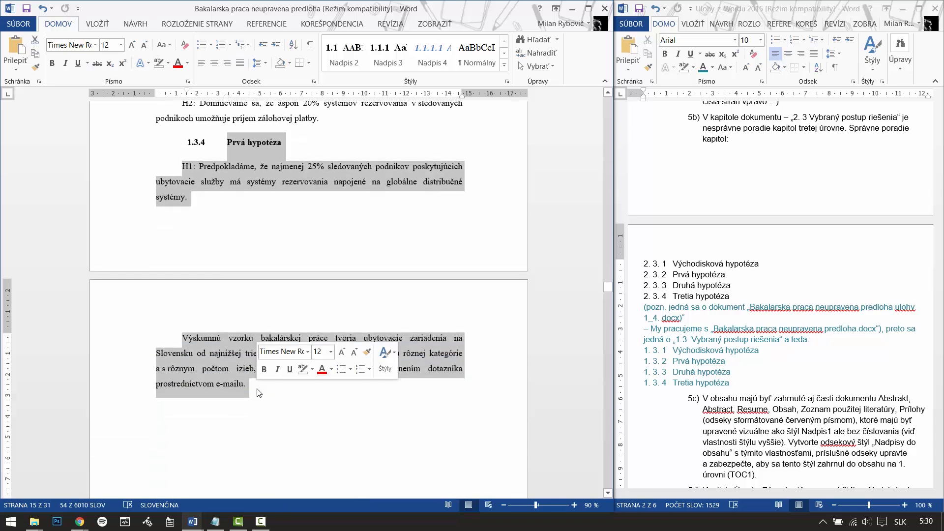
pyautogui.rightClick(224, 373)
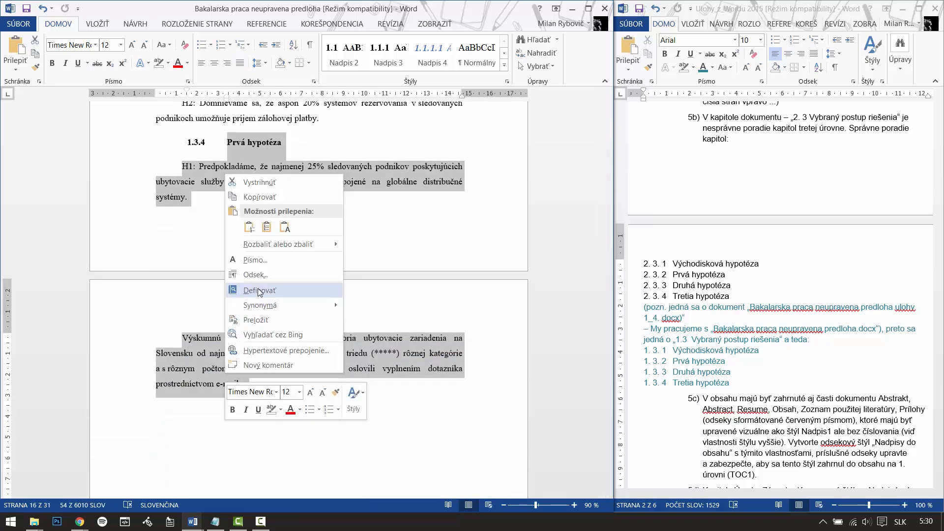
pyautogui.click(259, 199)
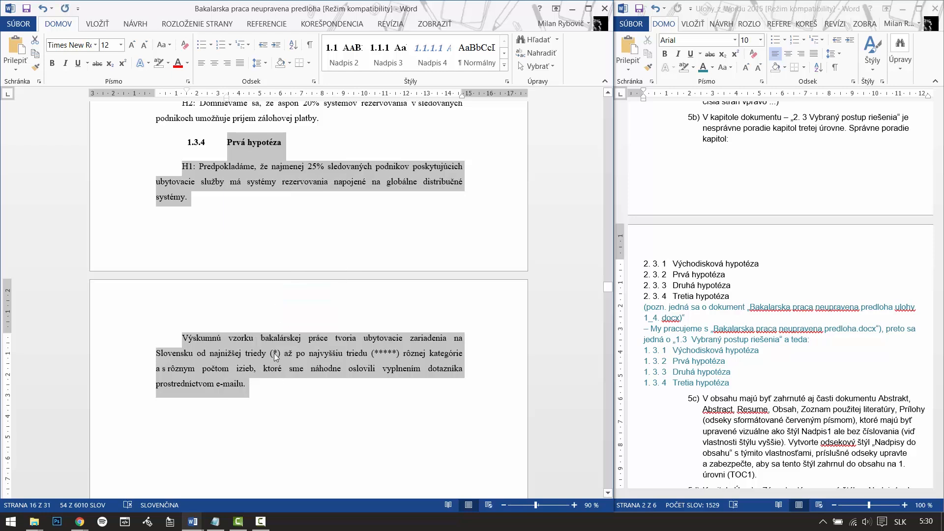
# Insert the copied "Prvá hypotéza" subchapter directly after the "Východisková hypotéza" text, continuing the list numbering.
pyautogui.scroll(8, 274, 353)
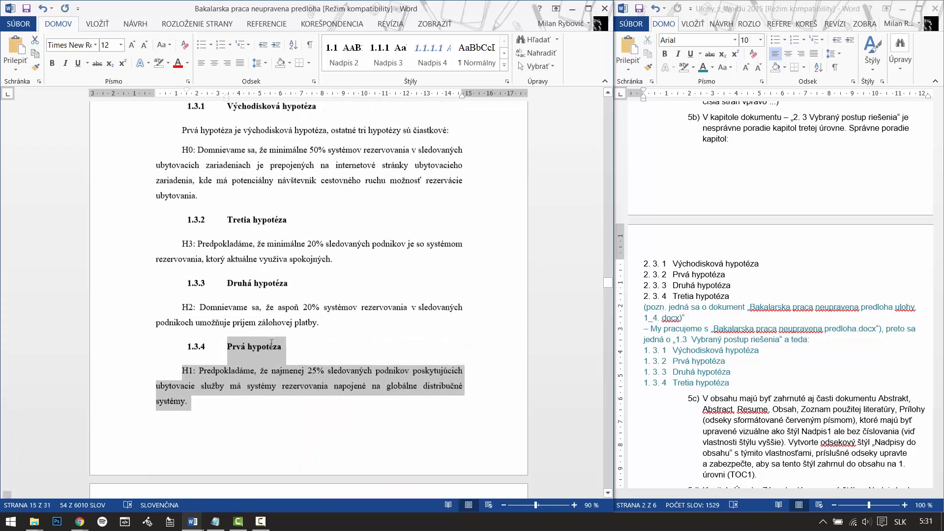
pyautogui.scroll(2, 271, 343)
pyautogui.click(213, 263)
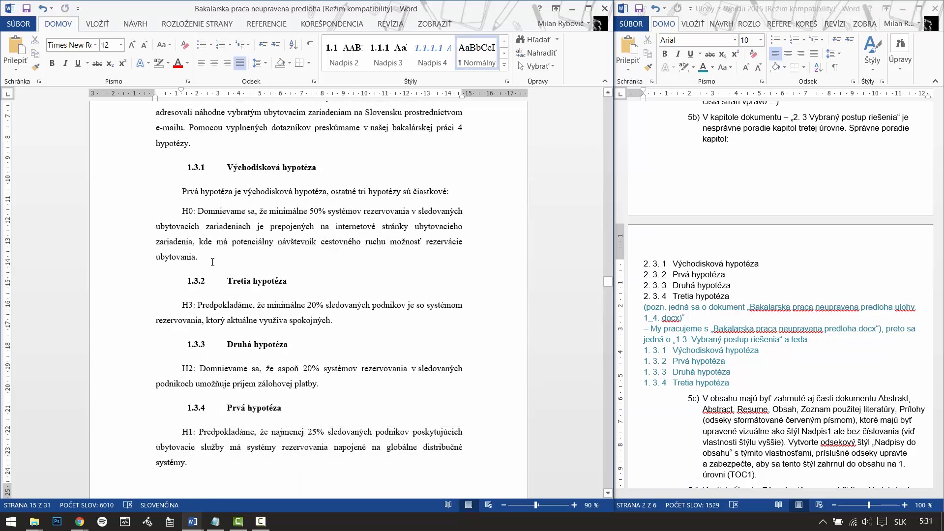
pyautogui.press('Return')
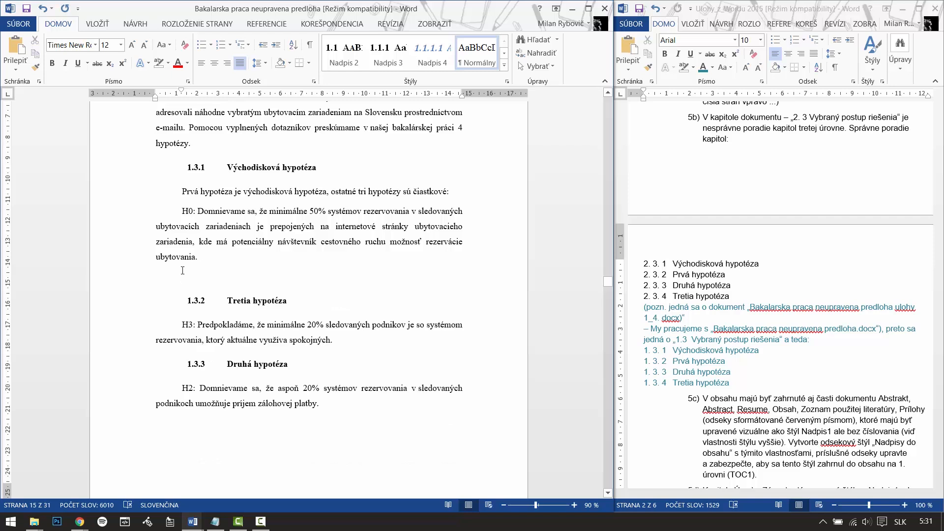
pyautogui.click(16, 68)
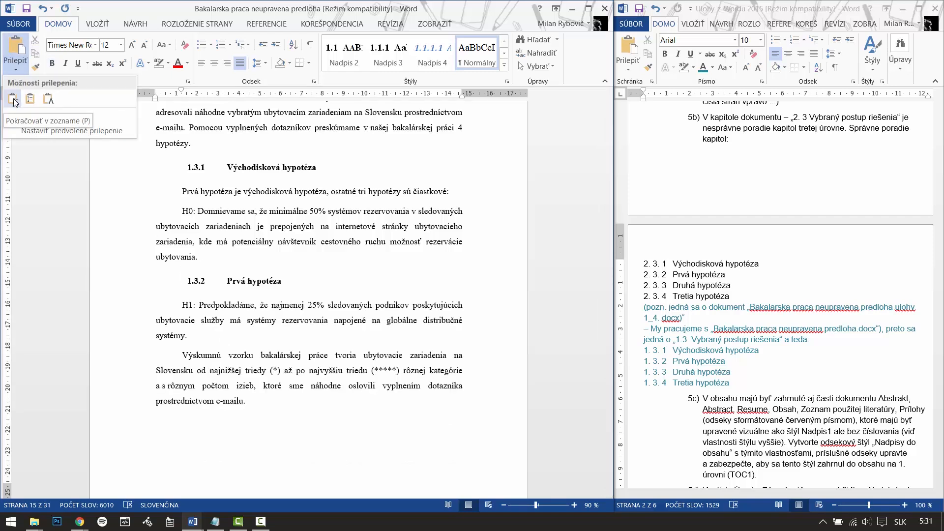
pyautogui.click(14, 100)
# Copy the "Druhá hypotéza" heading with its H2 paragraph and insert it before "Tretia hypotéza", continuing the list numbering.
pyautogui.scroll(-6, 229, 366)
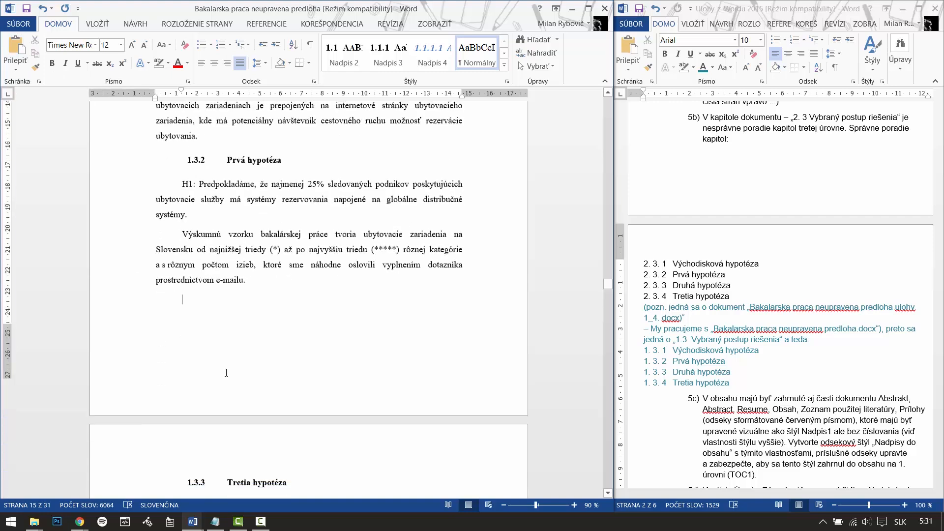
pyautogui.scroll(-2, 202, 258)
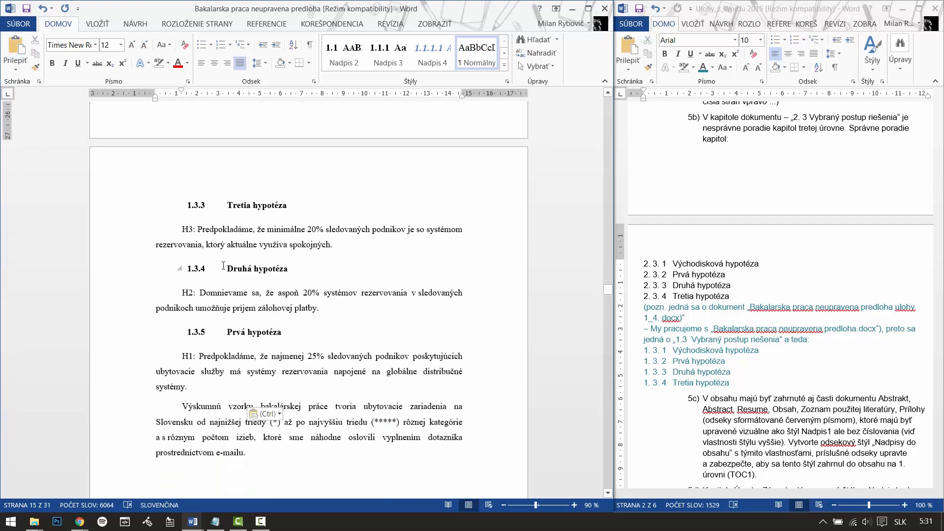
pyautogui.moveTo(227, 269); pyautogui.dragTo(325, 309)
pyautogui.scroll(2, 284, 295)
pyautogui.scroll(6, 284, 295)
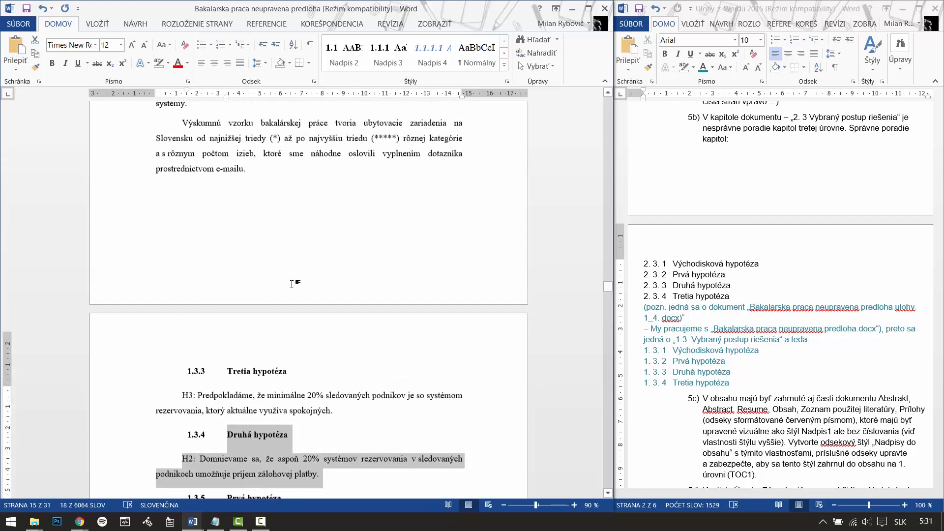
pyautogui.click(230, 299)
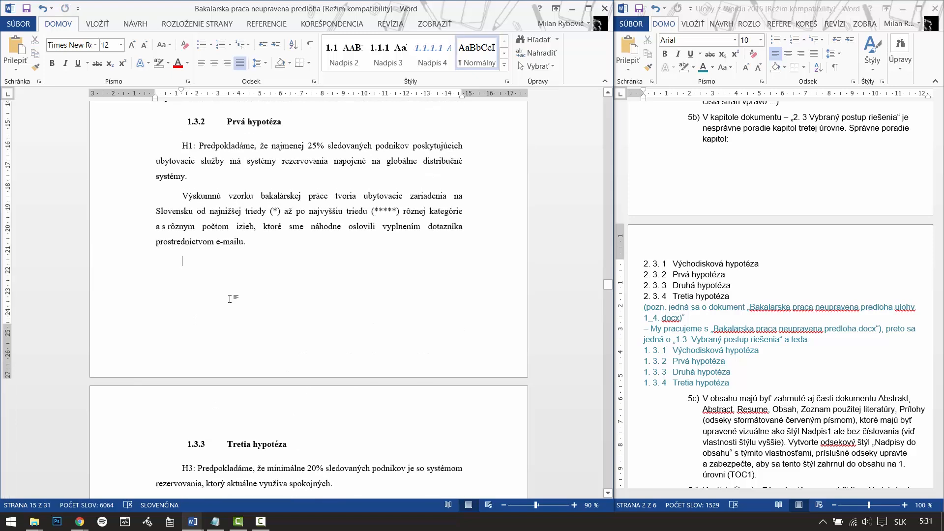
pyautogui.rightClick(189, 267)
pyautogui.click(213, 322)
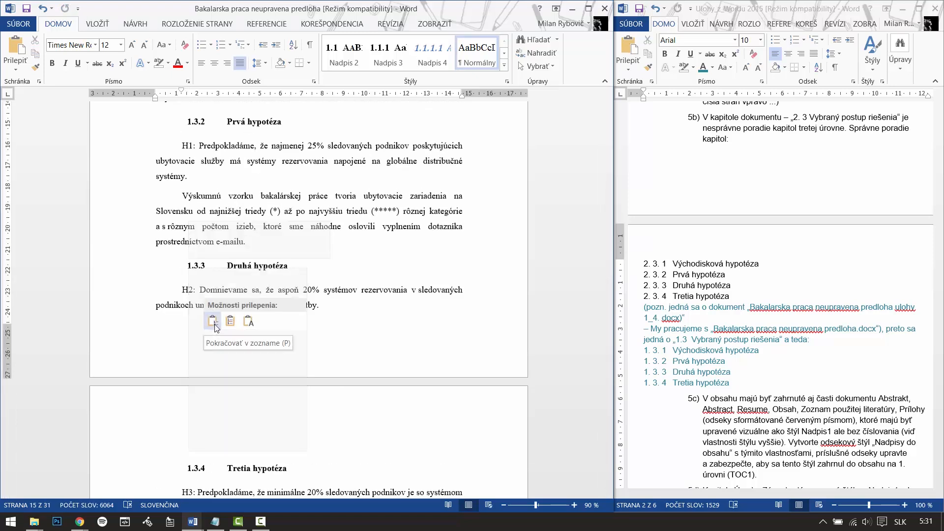
# Delete the duplicate "Druhá hypotéza" and "Prvá hypotéza" subchapters after "Tretia hypotéza" and check the order of chapter 1.3 against the task list.
pyautogui.scroll(-5, 220, 324)
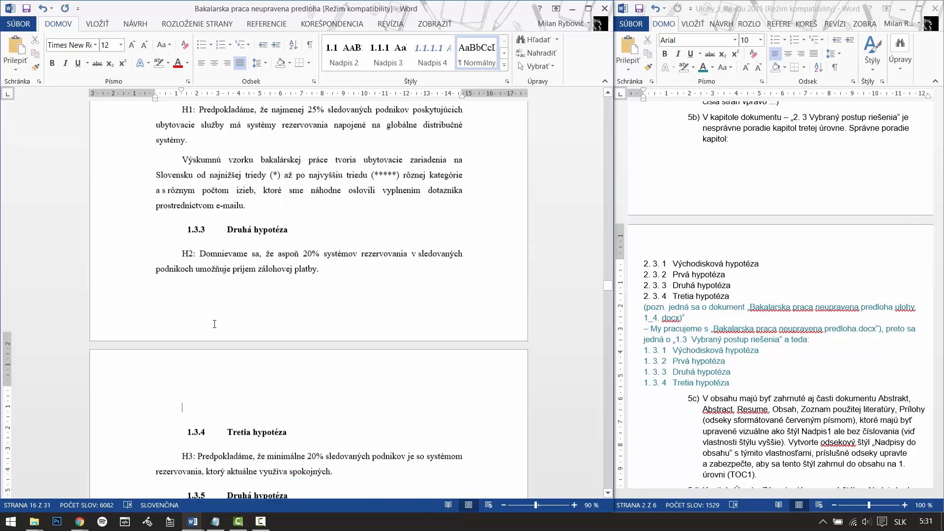
pyautogui.moveTo(227, 368); pyautogui.dragTo(277, 322)
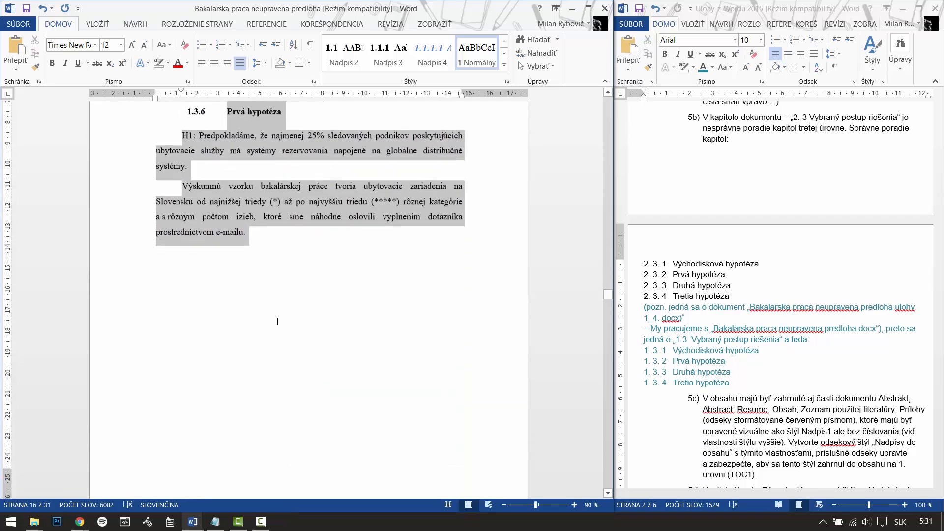
pyautogui.press('Delete')
pyautogui.scroll(5, 266, 283)
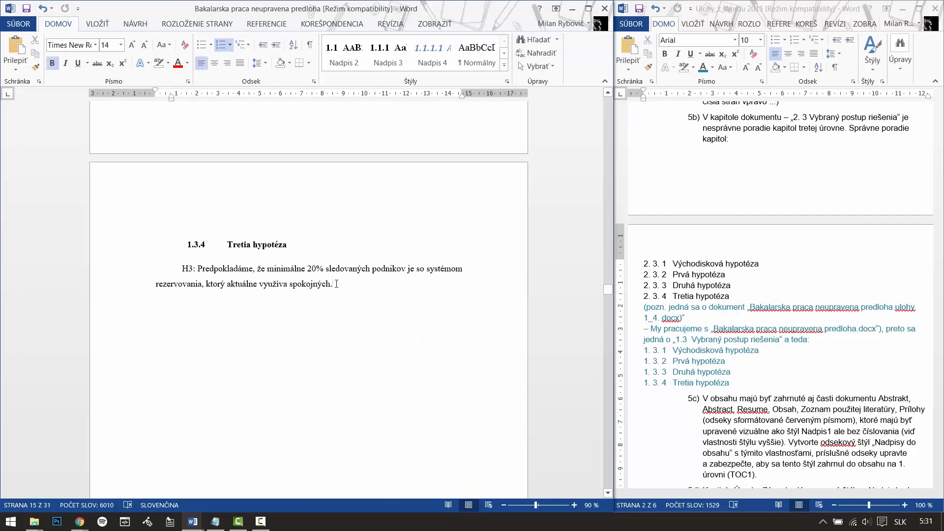
pyautogui.click(336, 284)
pyautogui.scroll(6, 246, 275)
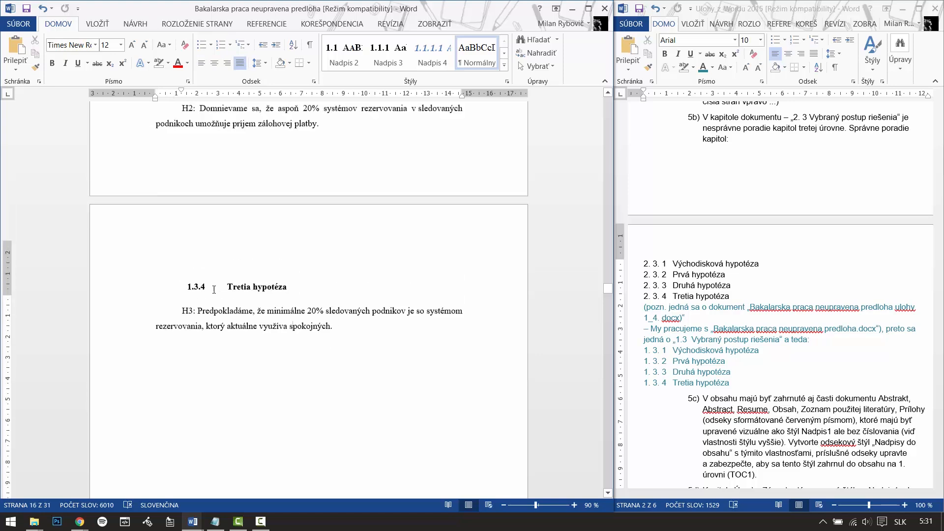
pyautogui.scroll(3, 218, 243)
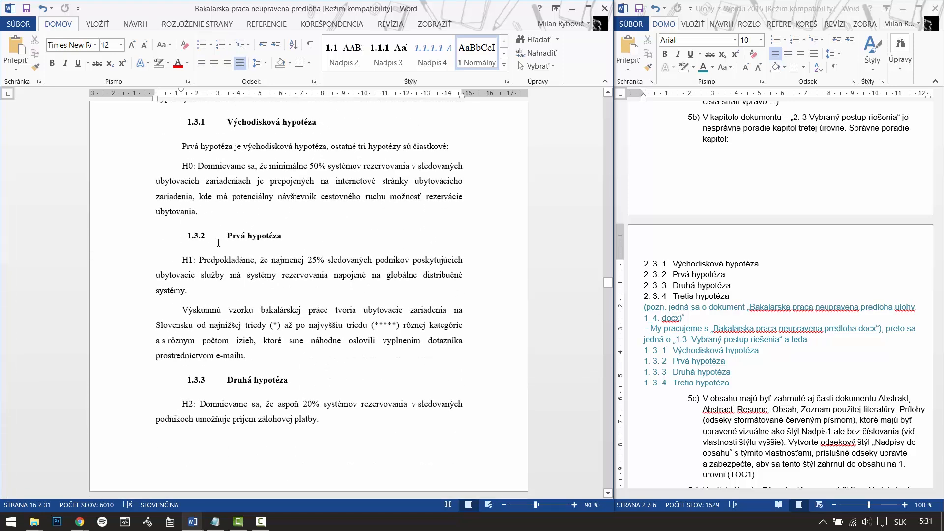
pyautogui.scroll(-3, 299, 381)
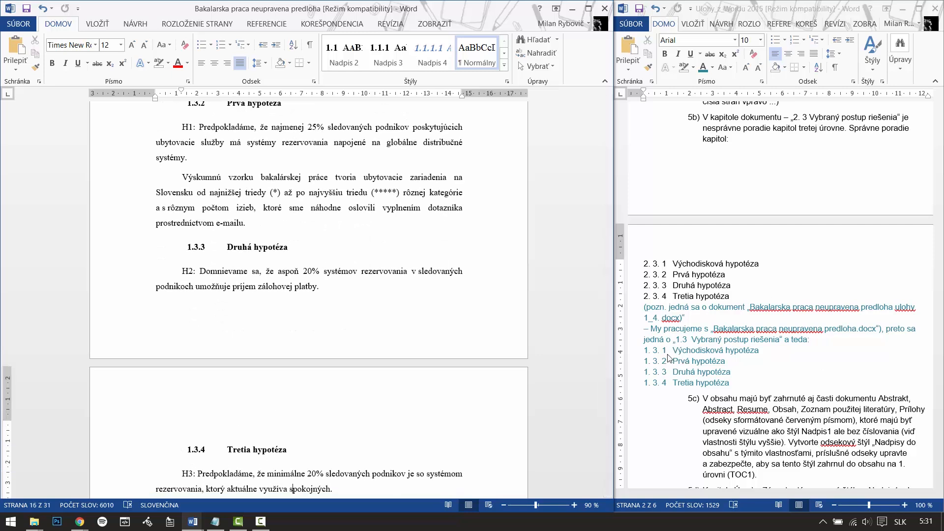
pyautogui.click(562, 268)
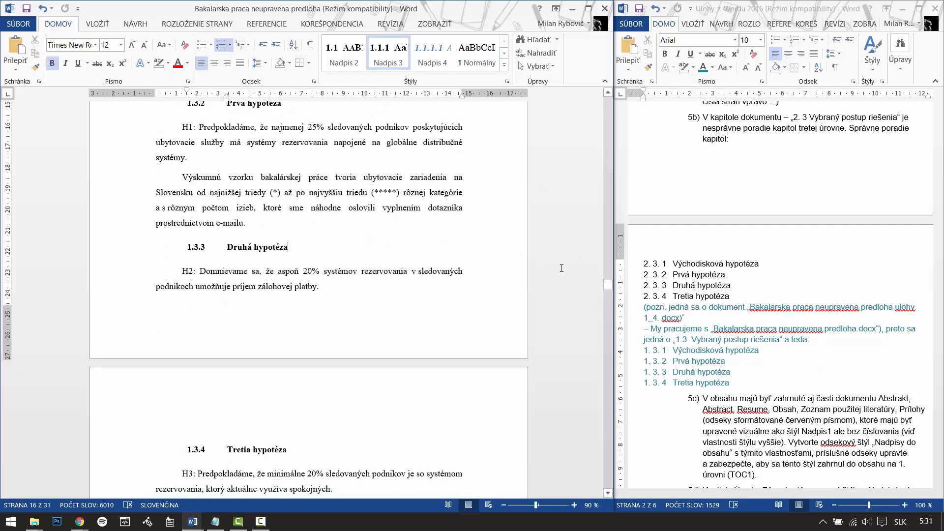
# Update the entire table of contents so it reflects the reordered hypothesis subchapters of chapter 1.3.
pyautogui.moveTo(609, 283); pyautogui.dragTo(610, 125)
pyautogui.click(340, 169)
pyautogui.press('F9')
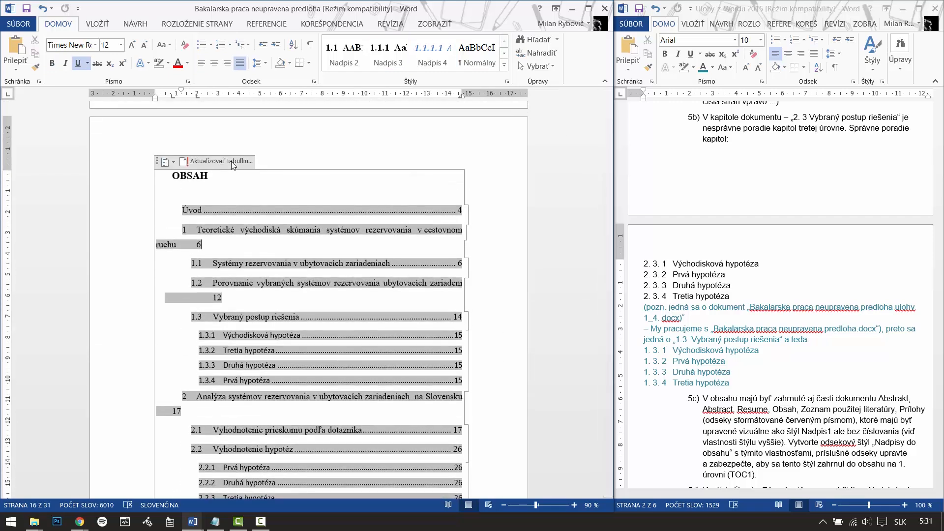
pyautogui.click(216, 161)
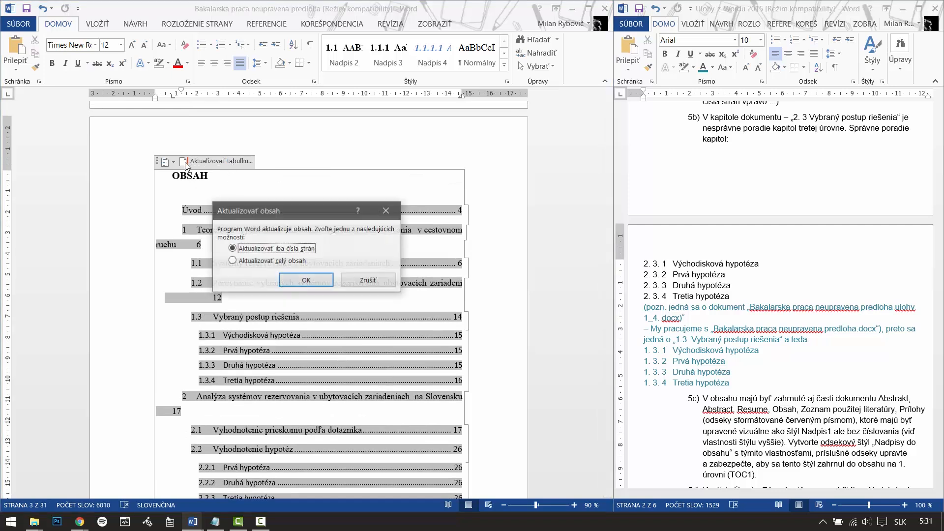
pyautogui.click(260, 263)
pyautogui.click(307, 285)
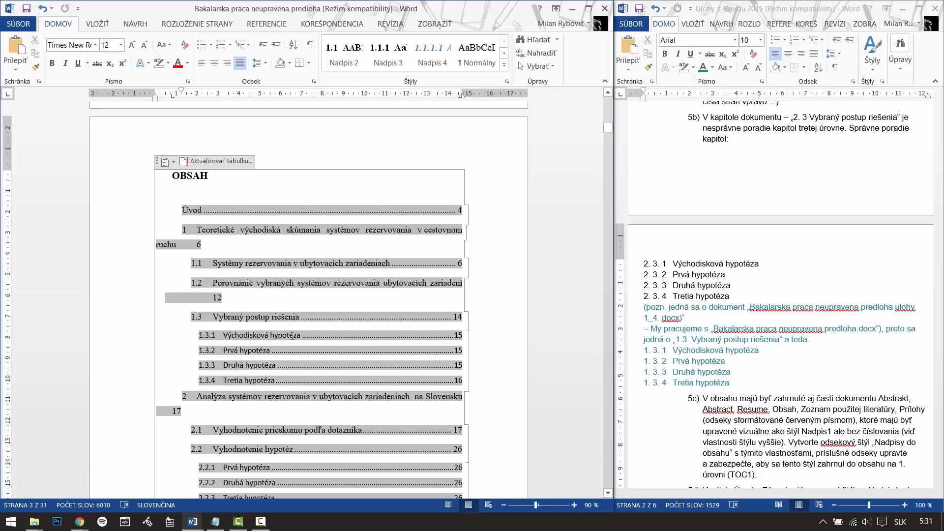
pyautogui.click(509, 227)
pyautogui.click(460, 151)
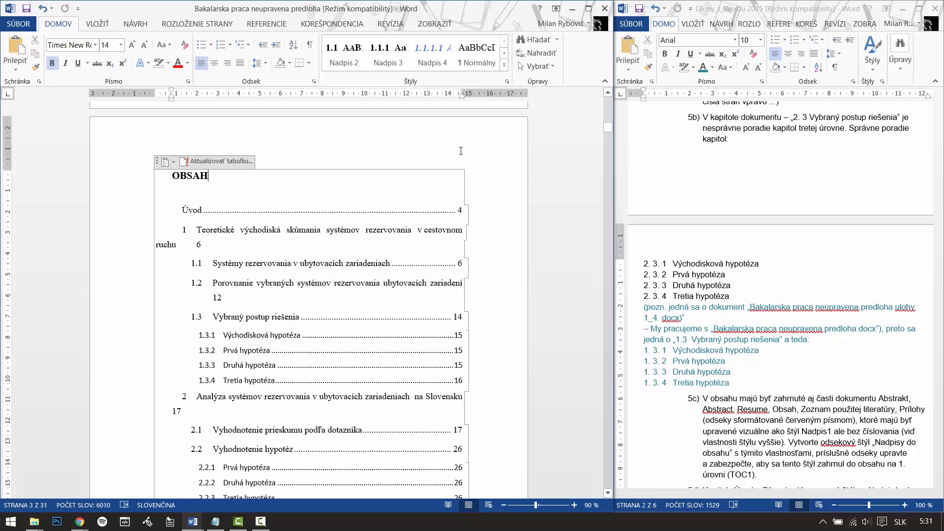
# Highlight the words "vizuálne ako štýl Nadpis1" in yellow in task 5c of the task list.
pyautogui.scroll(-1, 786, 329)
pyautogui.click(826, 331)
pyautogui.scroll(-2, 846, 330)
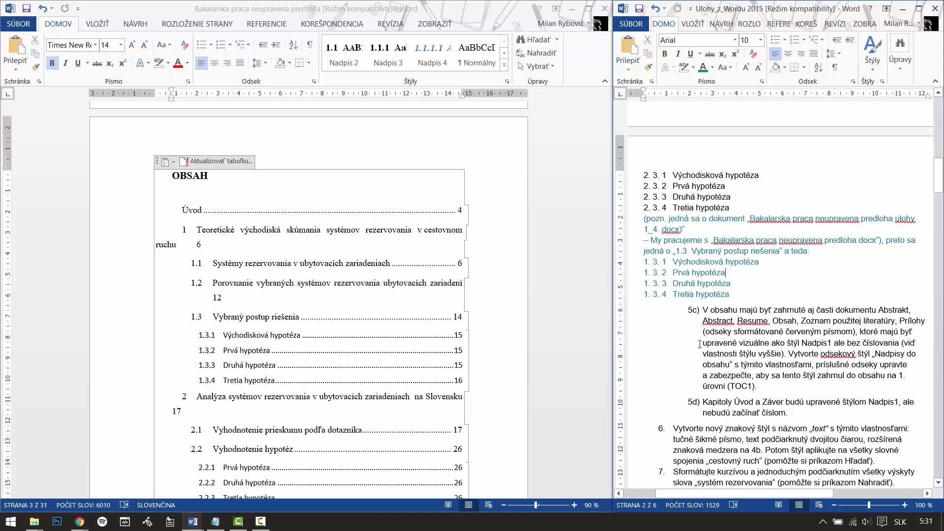
pyautogui.moveTo(740, 343); pyautogui.dragTo(833, 343)
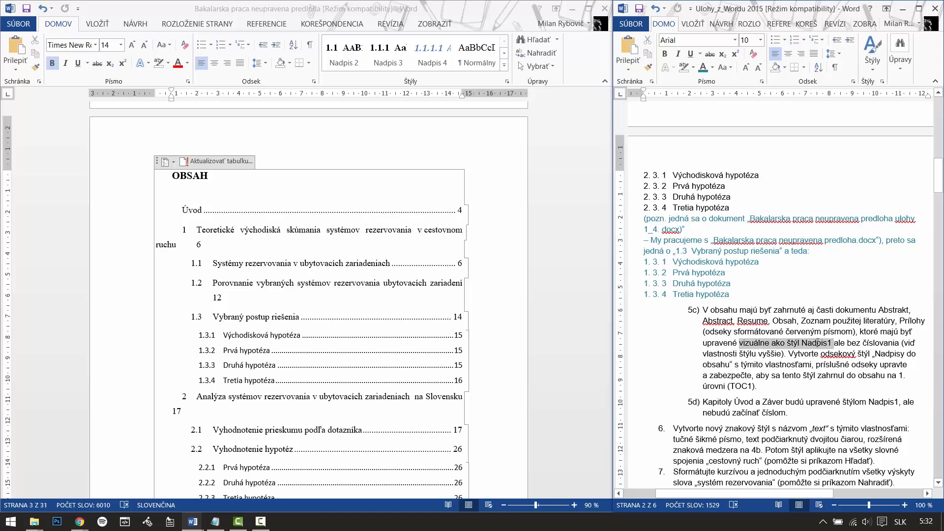
pyautogui.click(693, 67)
pyautogui.click(691, 91)
pyautogui.click(800, 344)
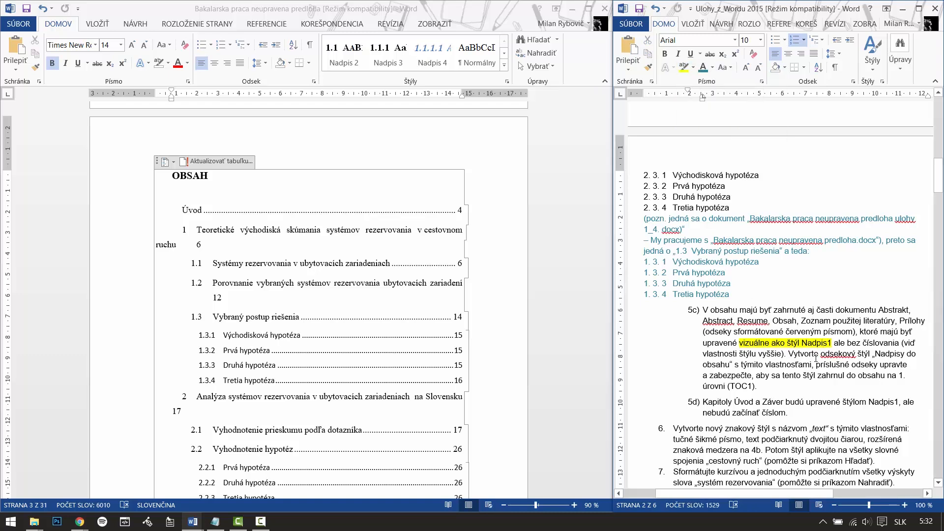
# Highlight in yellow the task 5c phrases about creating the paragraph style "Nadpisy do obsahu" and including it in contents level 1.
pyautogui.moveTo(789, 353); pyautogui.dragTo(731, 364)
pyautogui.click(683, 67)
pyautogui.click(780, 351)
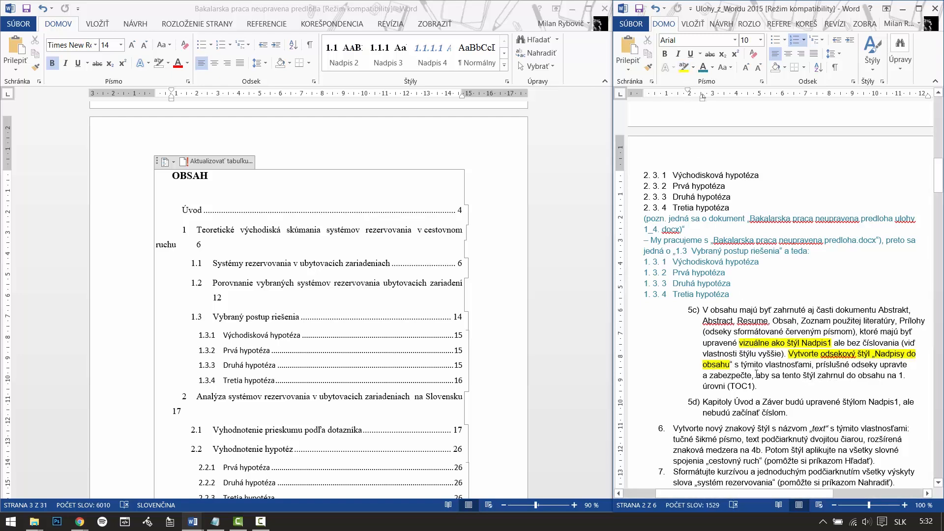
pyautogui.moveTo(756, 375); pyautogui.dragTo(726, 386)
pyautogui.click(683, 67)
# Start a new paragraph style from the red "Abstrakt" heading in the thesis and base it on Nadpis 1.
pyautogui.click(385, 143)
pyautogui.moveTo(609, 126); pyautogui.dragTo(604, 101)
pyautogui.click(214, 170)
pyautogui.moveTo(214, 171); pyautogui.dragTo(184, 170)
pyautogui.click(184, 170)
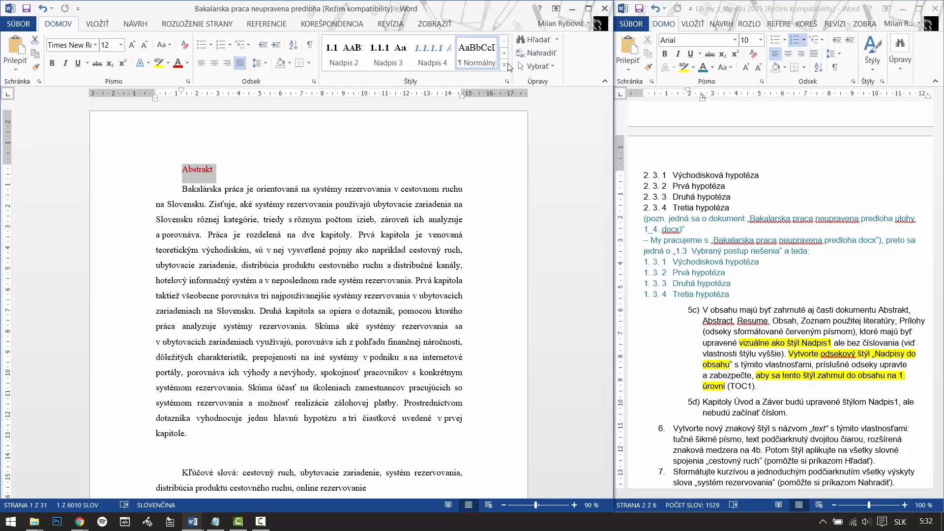
pyautogui.click(506, 81)
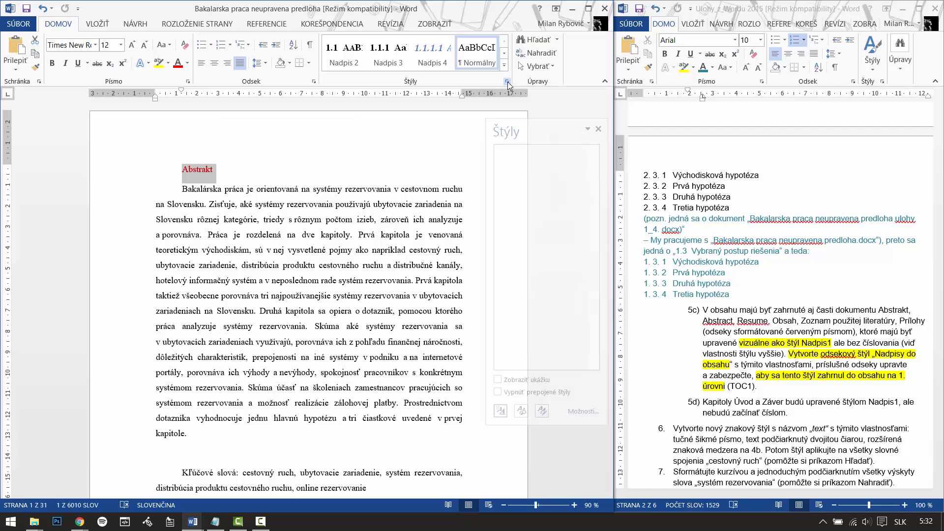
pyautogui.click(501, 411)
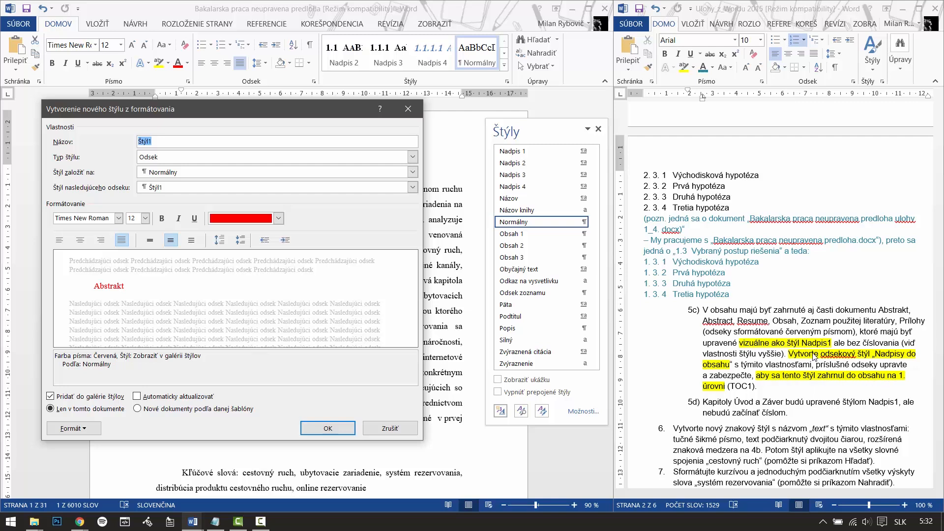
pyautogui.click(168, 173)
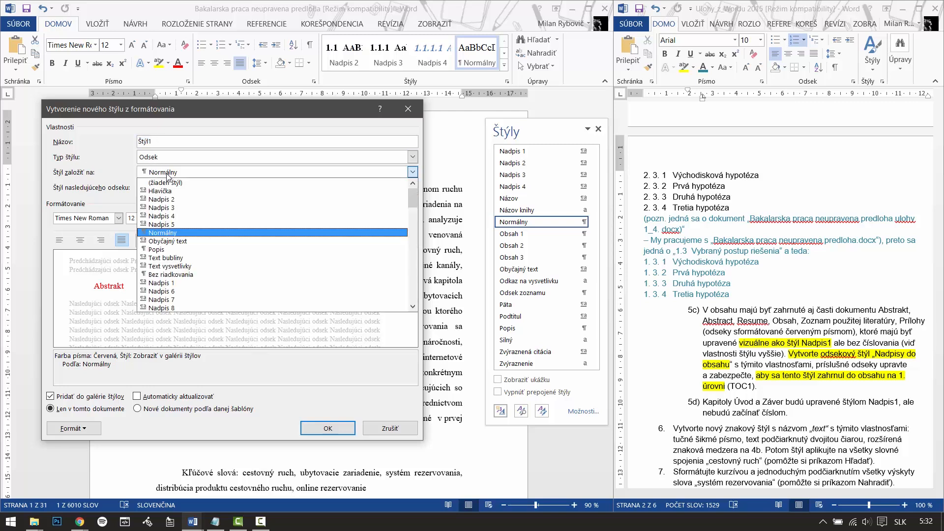
pyautogui.click(167, 282)
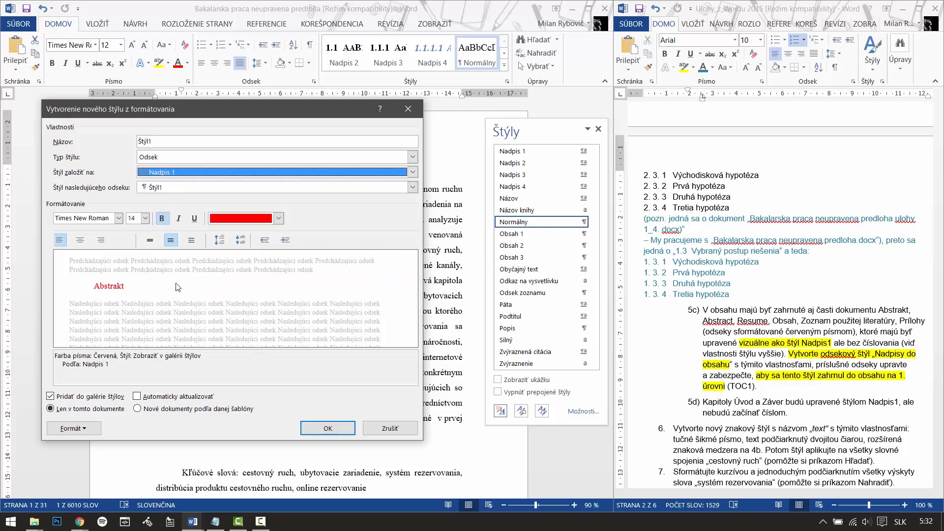
# Name the new style "Nadpisy do obsahu", keep it as its own following paragraph style, and set its font colour to Automatic.
pyautogui.doubleClick(153, 141)
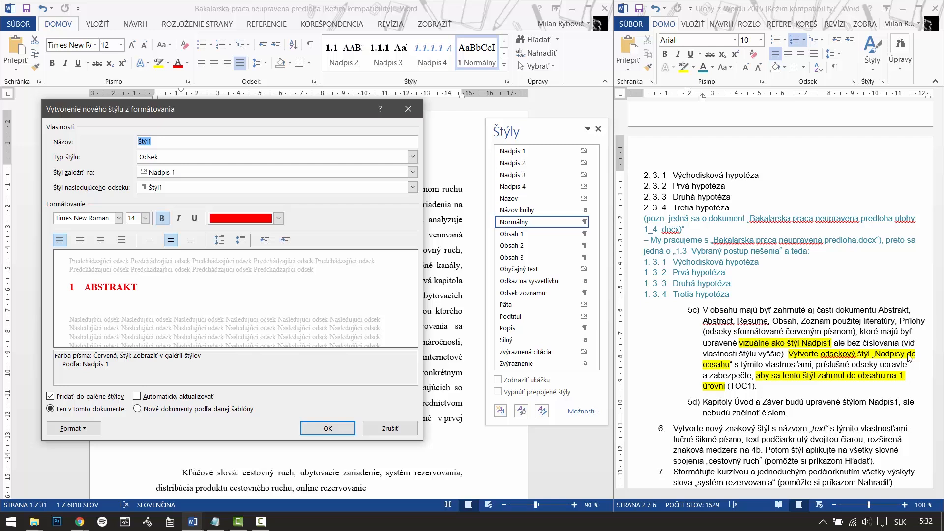
pyautogui.click(156, 188)
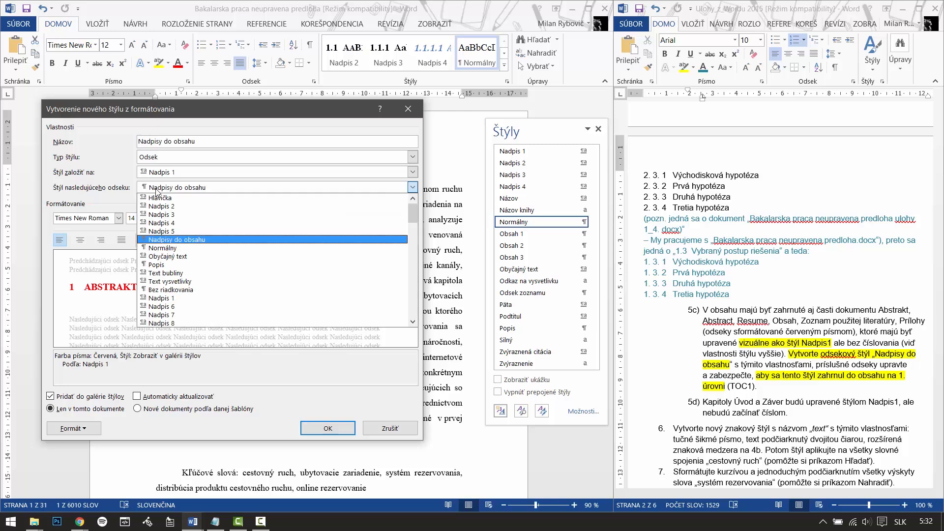
pyautogui.click(155, 189)
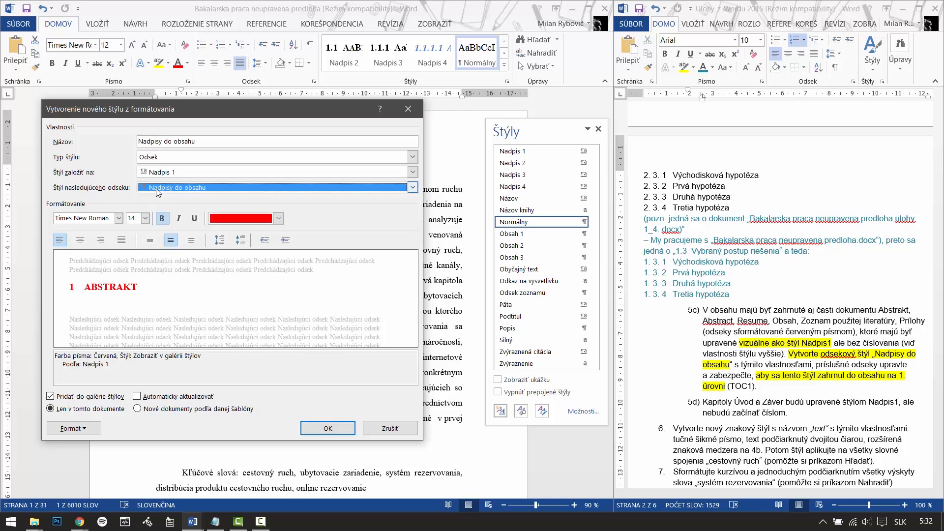
pyautogui.click(278, 219)
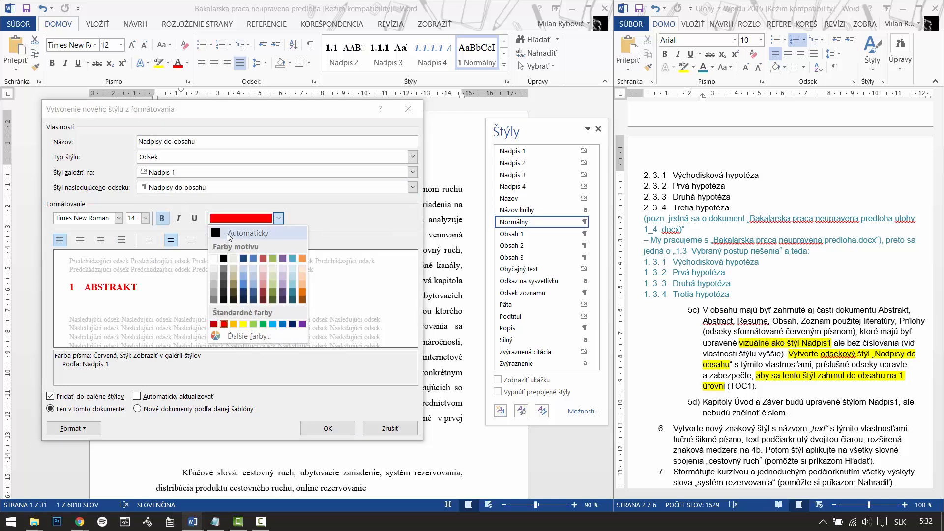
pyautogui.click(227, 233)
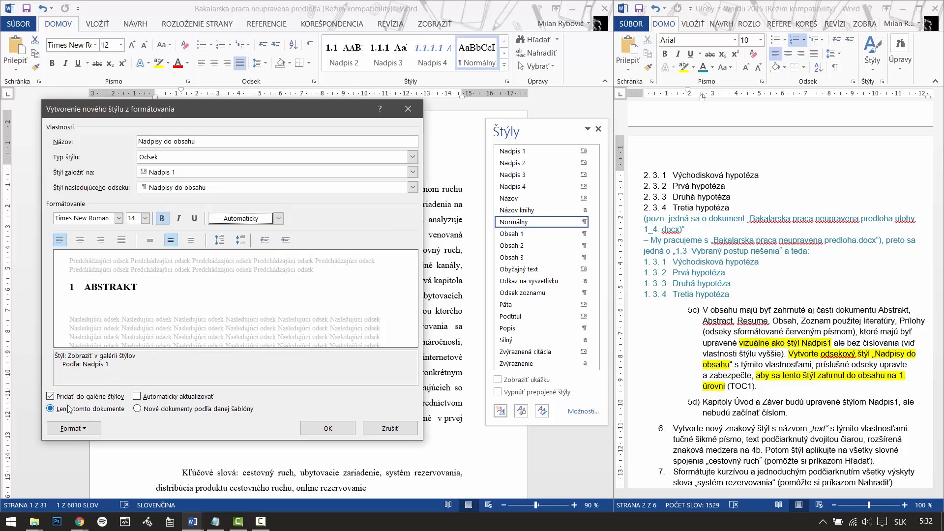
# Review the new style's paragraph settings for alignment, outline level, indents and spacing.
pyautogui.click(86, 431)
pyautogui.click(82, 322)
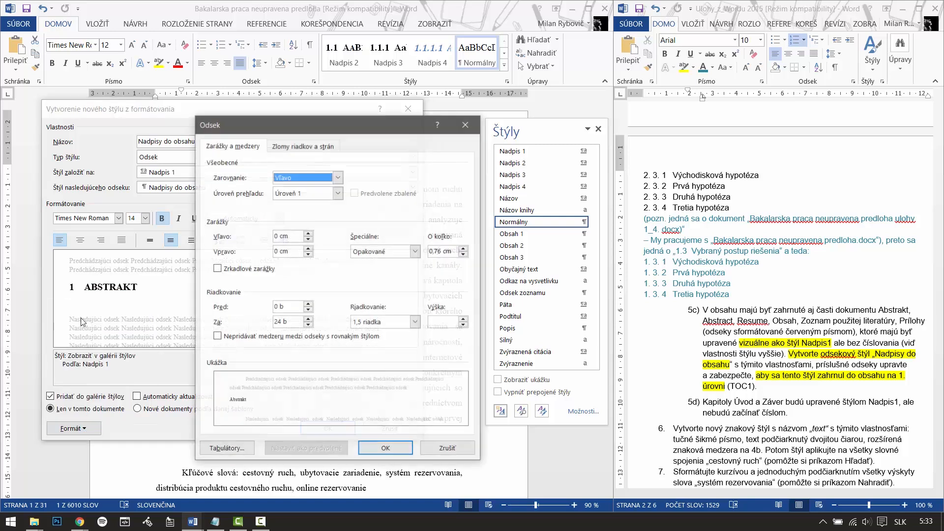
pyautogui.moveTo(314, 121); pyautogui.dragTo(255, 112)
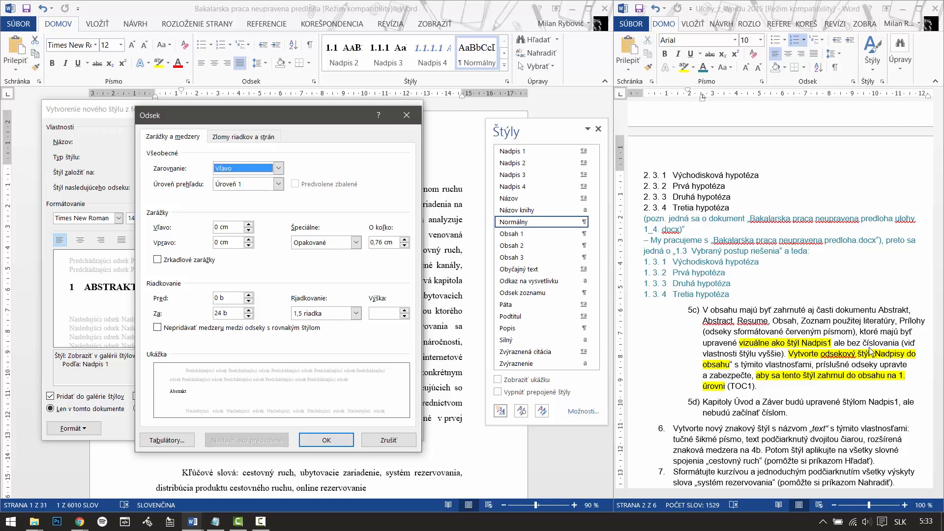
pyautogui.click(325, 439)
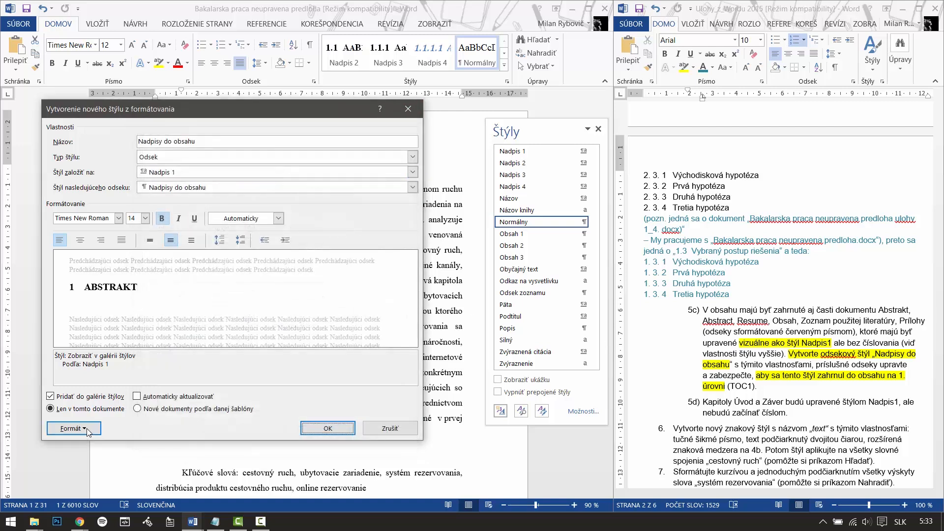
# Set the numbering of the "Nadpisy do obsahu" style to none and save the new style.
pyautogui.click(74, 428)
pyautogui.click(83, 388)
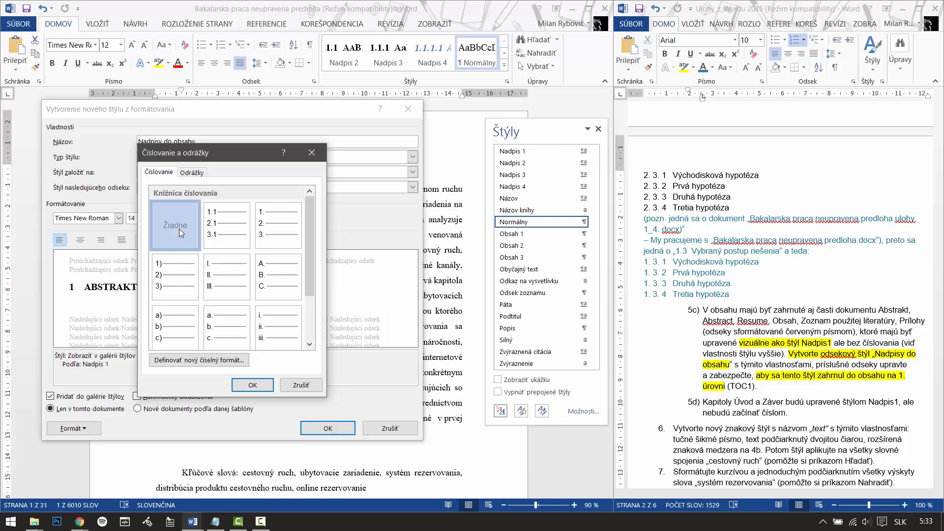
pyautogui.click(250, 385)
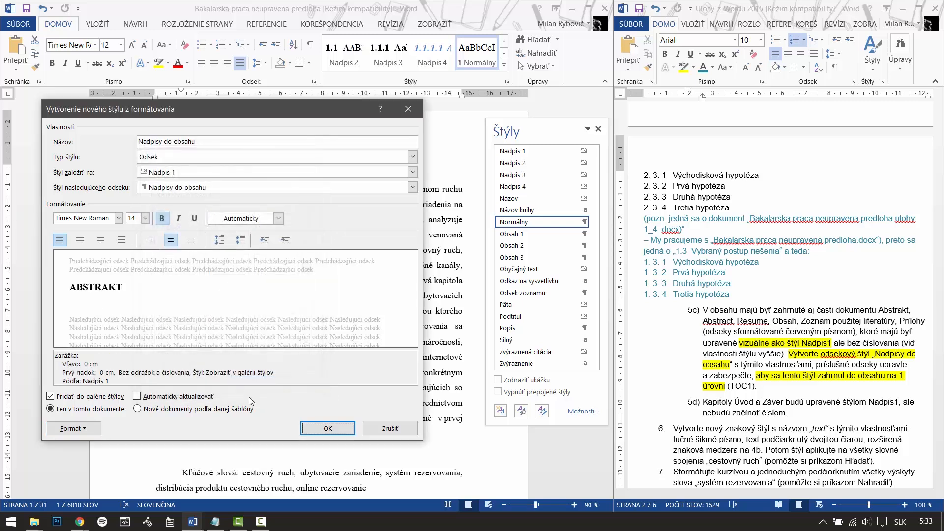
pyautogui.click(327, 428)
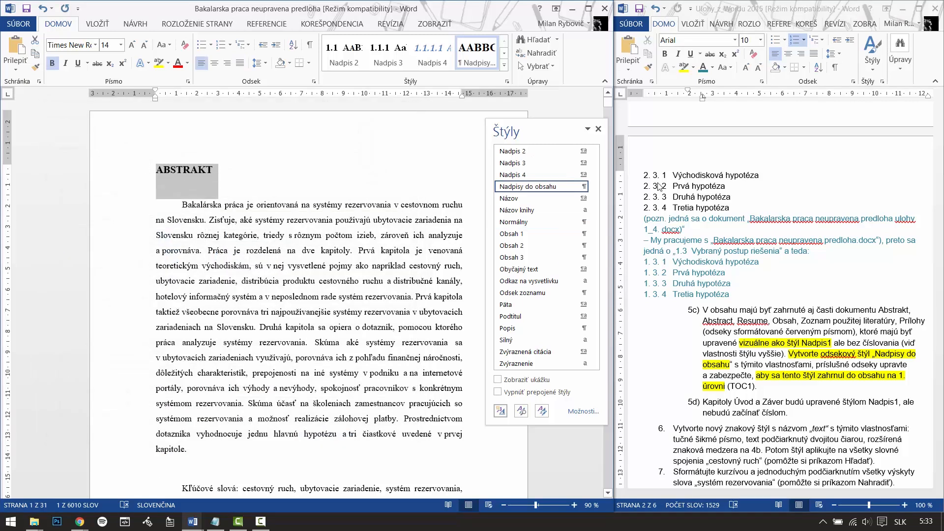
# Highlight the section names from "Abstrakt" to "Prílohy" in task 5c of the task list in turquoise.
pyautogui.moveTo(529, 191)
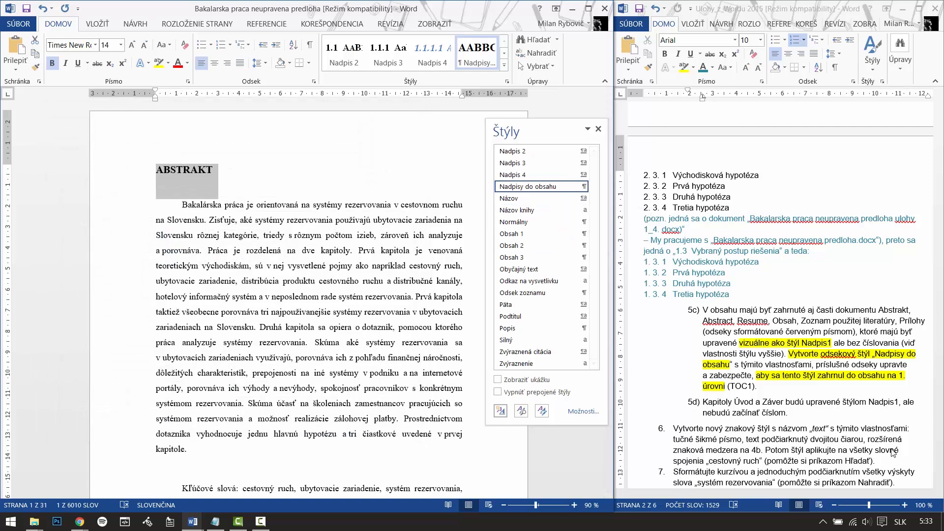
pyautogui.click(775, 335)
pyautogui.moveTo(879, 309); pyautogui.dragTo(927, 322)
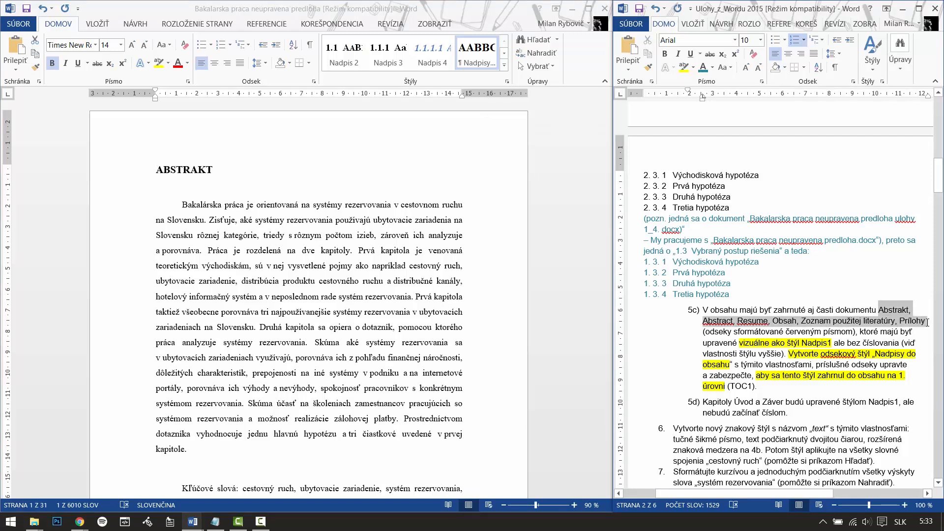
pyautogui.click(693, 67)
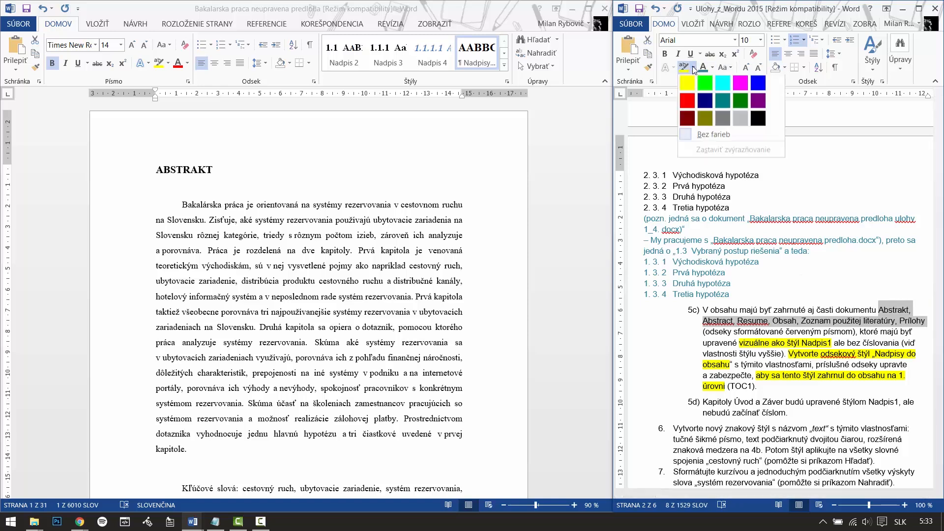
pyautogui.click(722, 84)
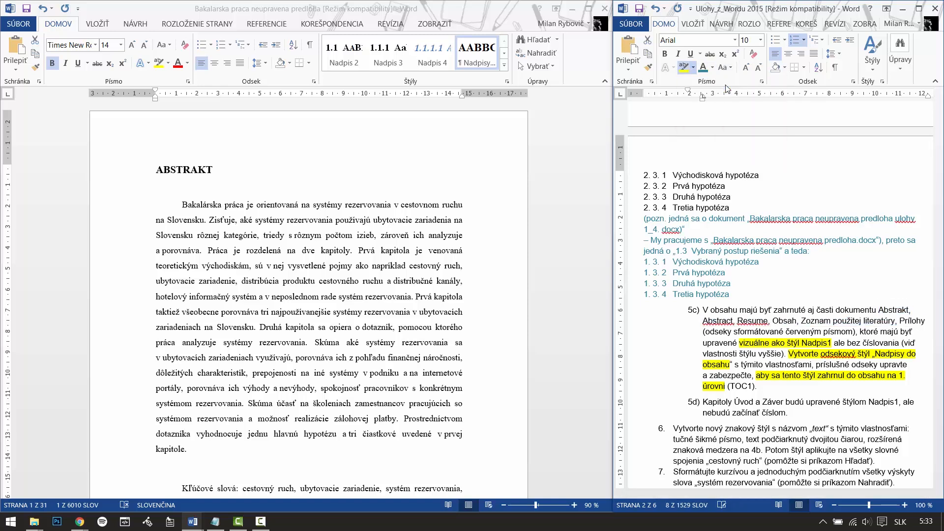
# Apply the "Nadpisy do obsahu" style to the "Abstract" and "Obsah" headings in the thesis.
pyautogui.hotkey('alt', 'Tab')
pyautogui.scroll(-5, 327, 313)
pyautogui.moveTo(216, 311); pyautogui.dragTo(177, 317)
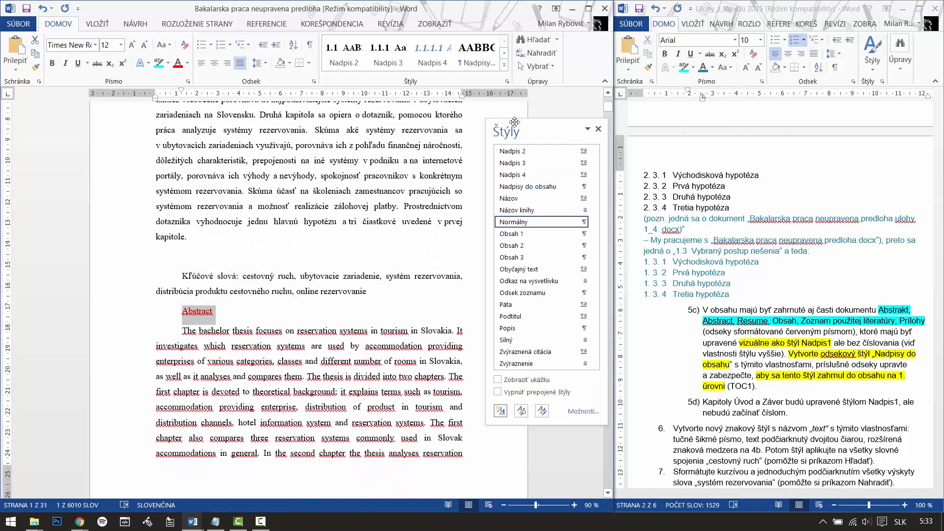
pyautogui.click(529, 188)
pyautogui.scroll(-14, 326, 418)
pyautogui.scroll(-6, 326, 418)
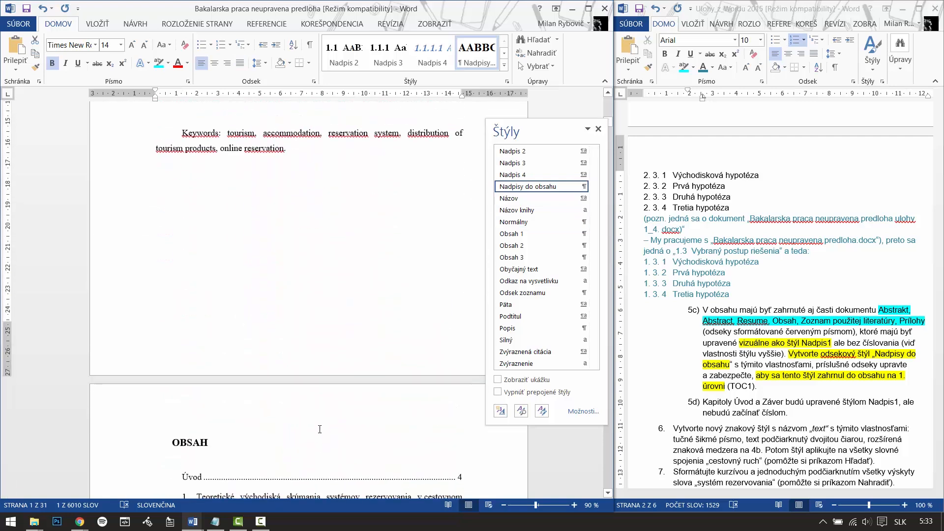
pyautogui.tripleClick(173, 334)
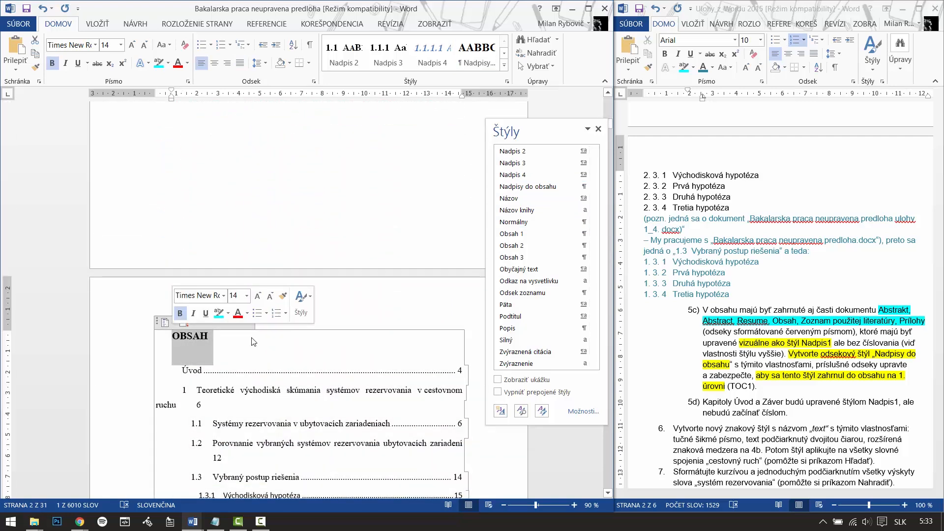
pyautogui.click(528, 186)
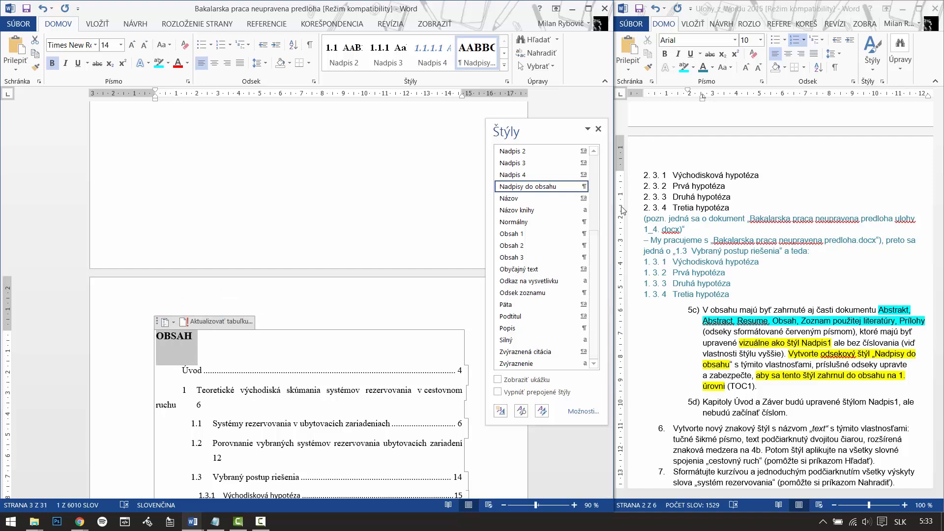
# Apply the "Nadpisy do obsahu" style to the "Resume", "Zoznam použitej literatúry" and "Prílohy" headings, then close the styles list.
pyautogui.moveTo(568, 132); pyautogui.dragTo(542, 114)
pyautogui.moveTo(609, 125); pyautogui.dragTo(605, 455)
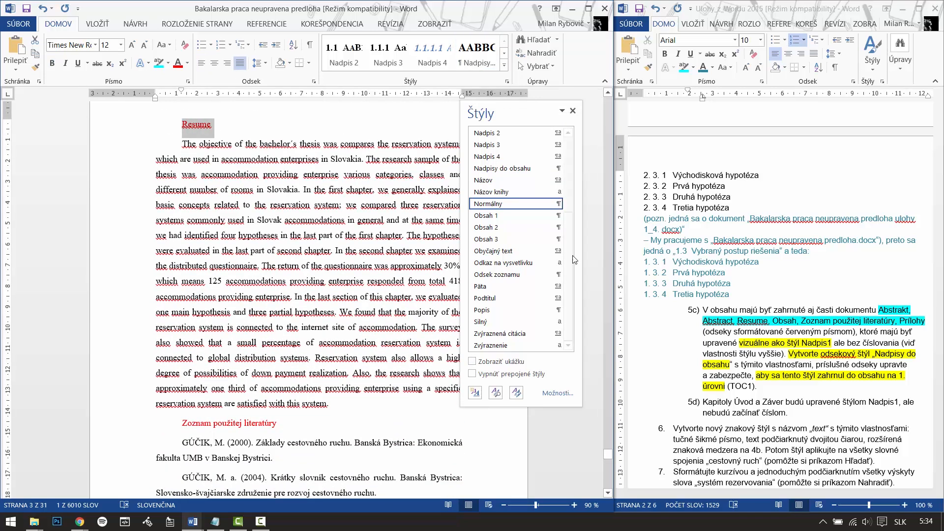
pyautogui.click(498, 168)
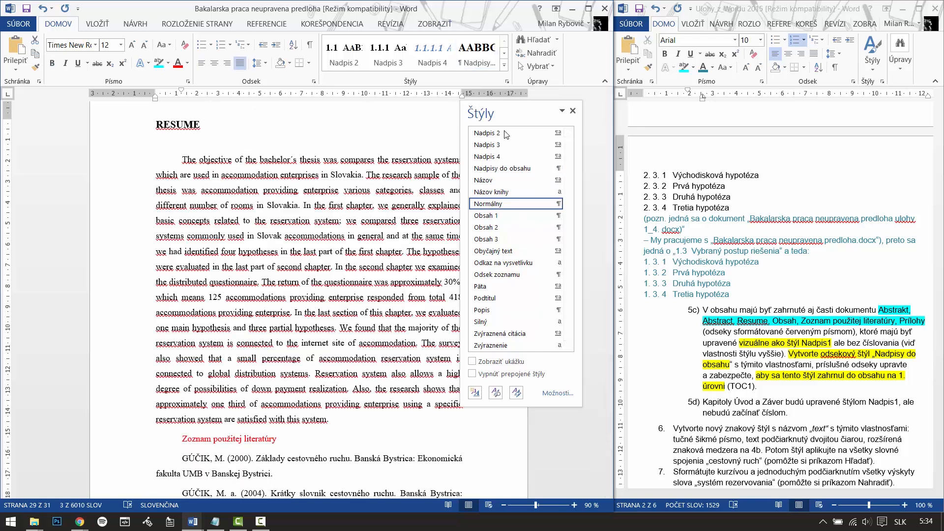
pyautogui.click(498, 168)
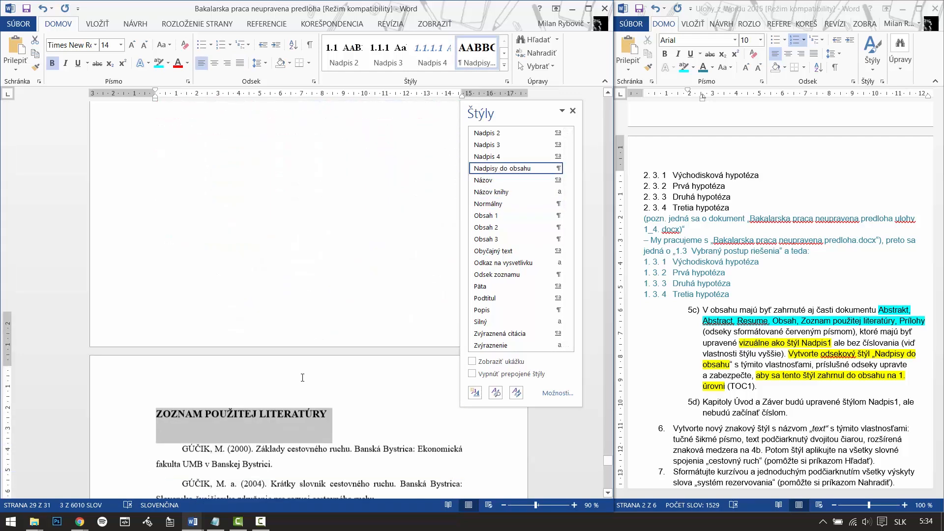
pyautogui.moveTo(608, 465); pyautogui.dragTo(607, 477)
pyautogui.doubleClick(210, 198)
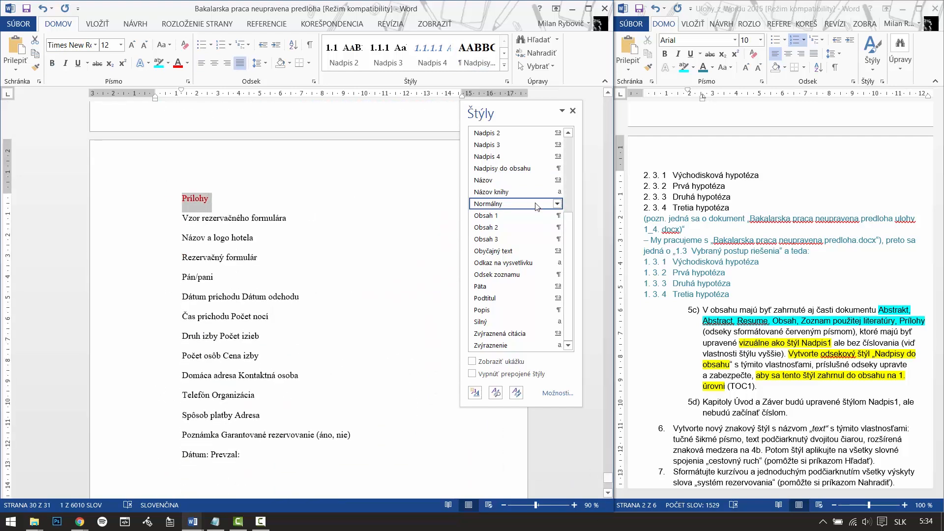
pyautogui.click(506, 168)
pyautogui.moveTo(610, 480); pyautogui.dragTo(618, 125)
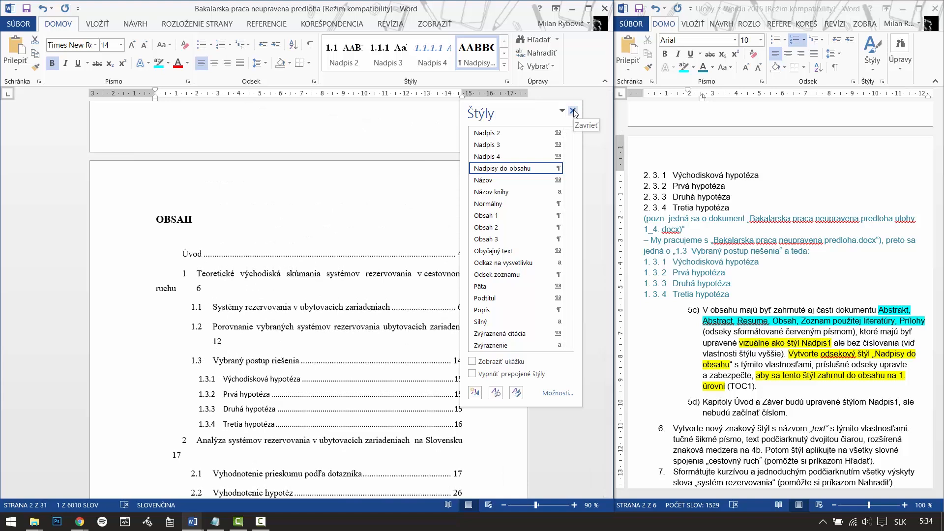
pyautogui.click(573, 112)
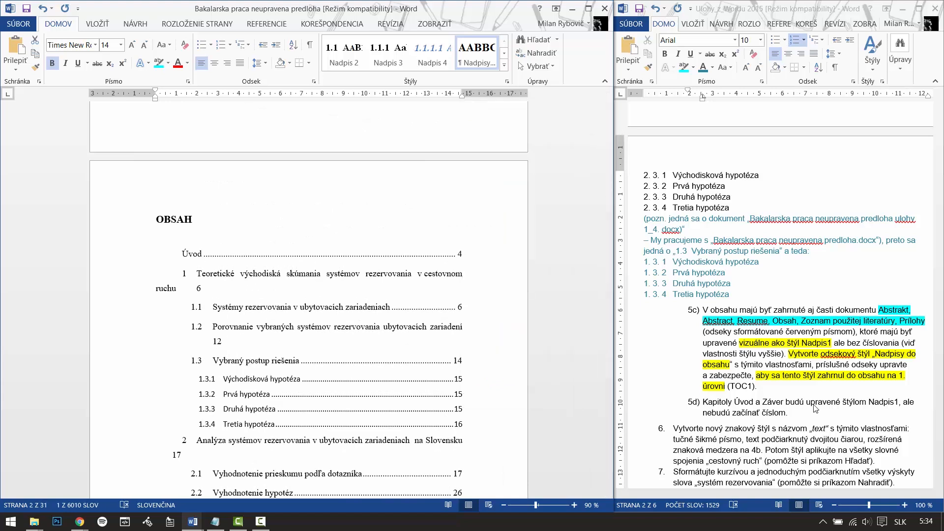
# Check the formatting and numbering of the "Úvod" and "Záver" chapter headings against task 5d.
pyautogui.click(513, 327)
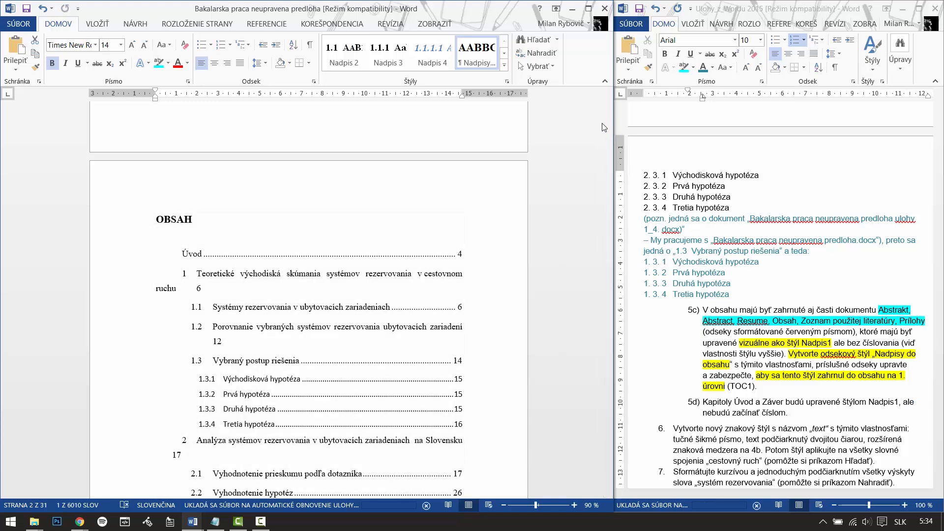
pyautogui.moveTo(608, 127)
pyautogui.mouseDown()
pyautogui.moveTo(609, 105)
pyautogui.moveTo(610, 140)
pyautogui.mouseUp()
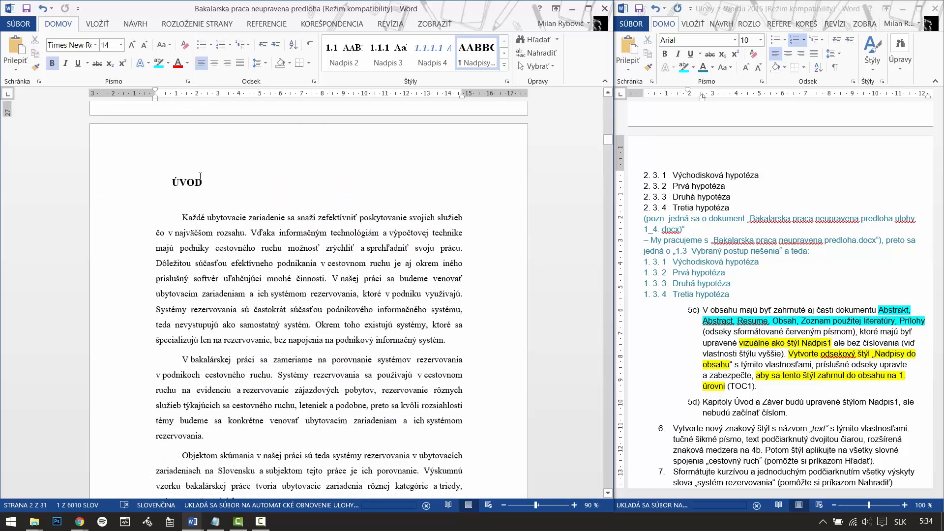
pyautogui.moveTo(612, 155); pyautogui.dragTo(614, 431)
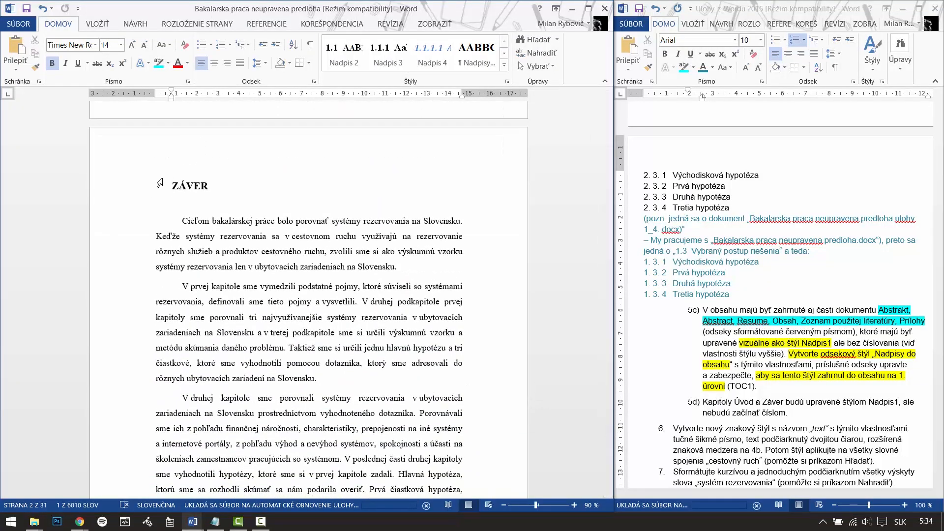
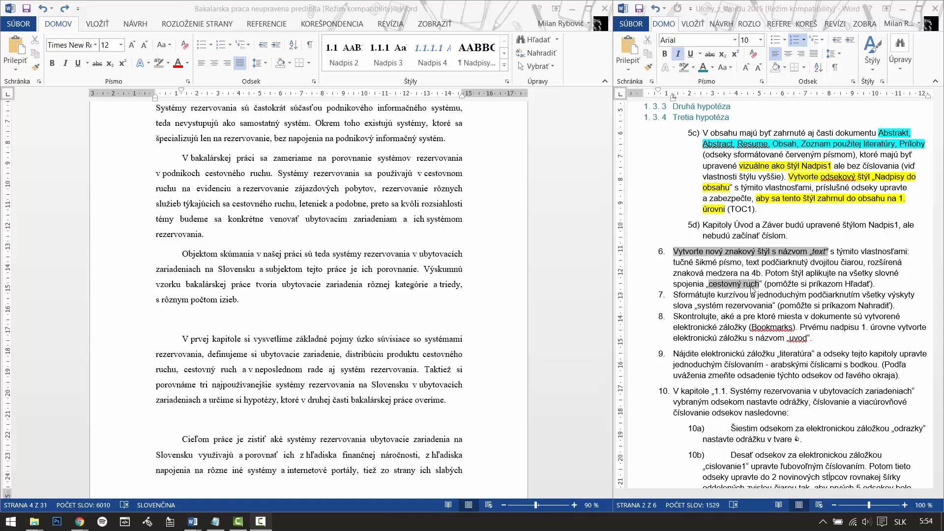
# Start a new style named "Text" for task 6 and set its style type to character (Znak).
pyautogui.click(211, 320)
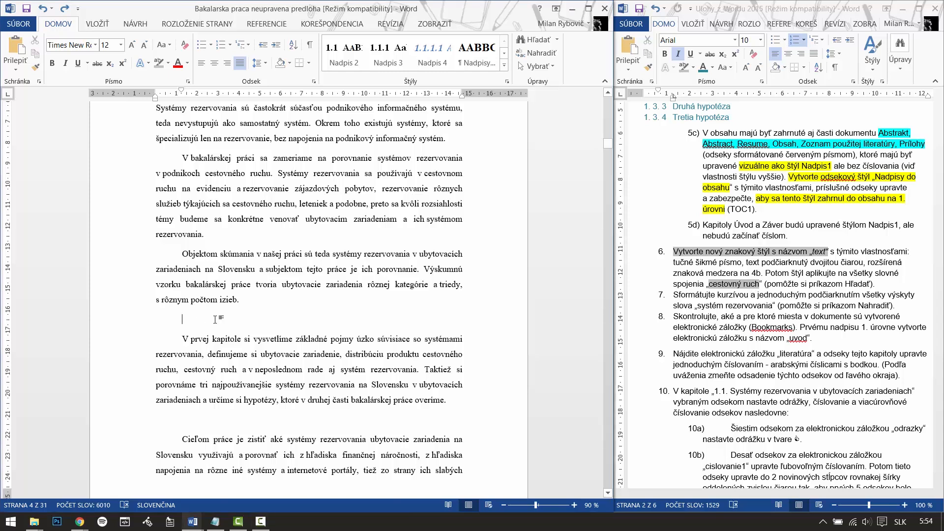
pyautogui.click(507, 82)
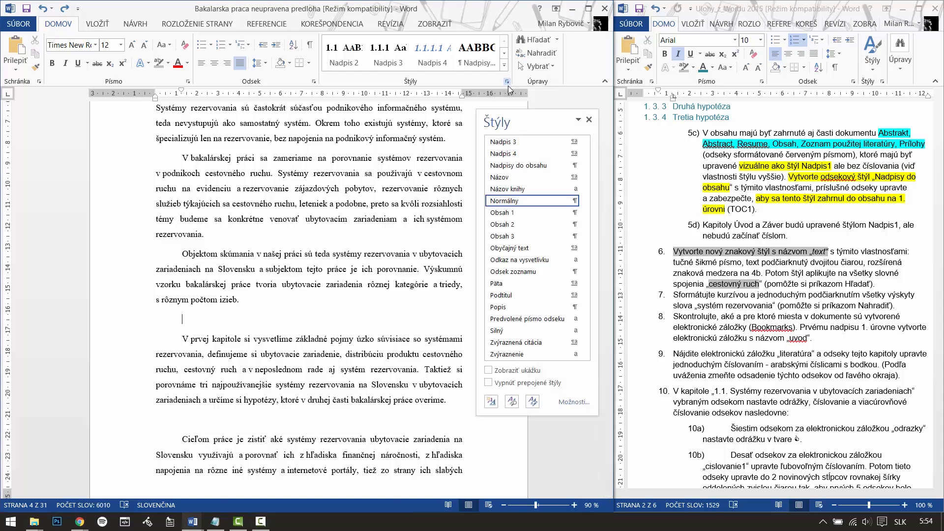
pyautogui.click(491, 403)
pyautogui.moveTo(470, 109); pyautogui.dragTo(440, 109)
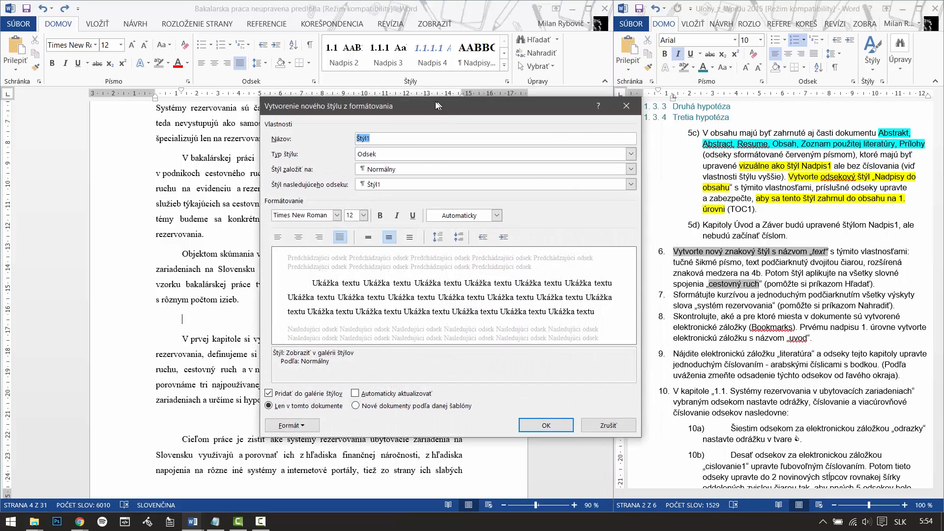
pyautogui.write('Text')
pyautogui.click(407, 155)
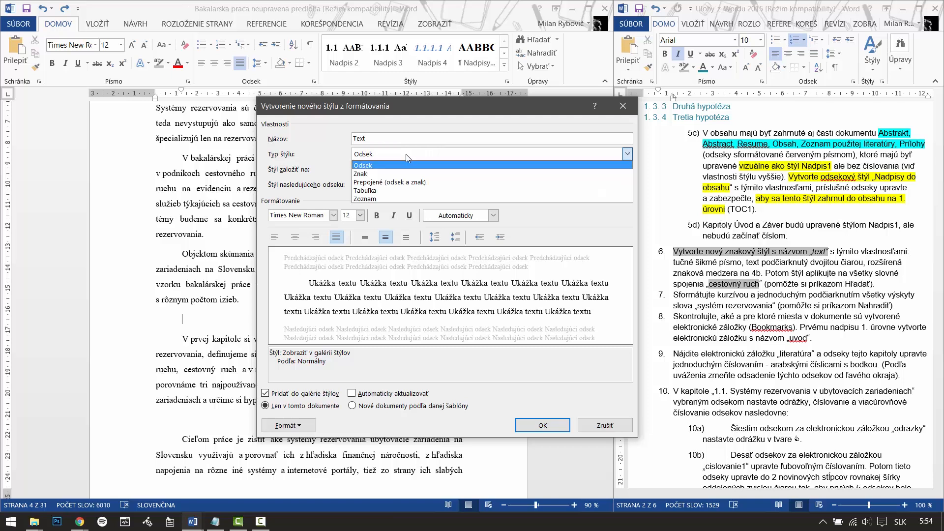
pyautogui.click(379, 173)
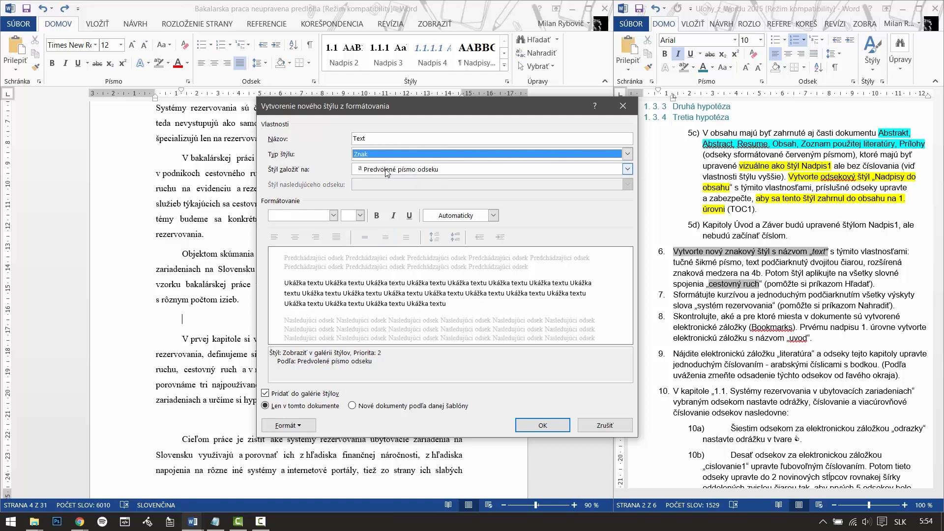
# Set the Text style's font to Times New Roman, bold italic (Tučná kurzíva), size 12.
pyautogui.click(288, 425)
pyautogui.click(285, 309)
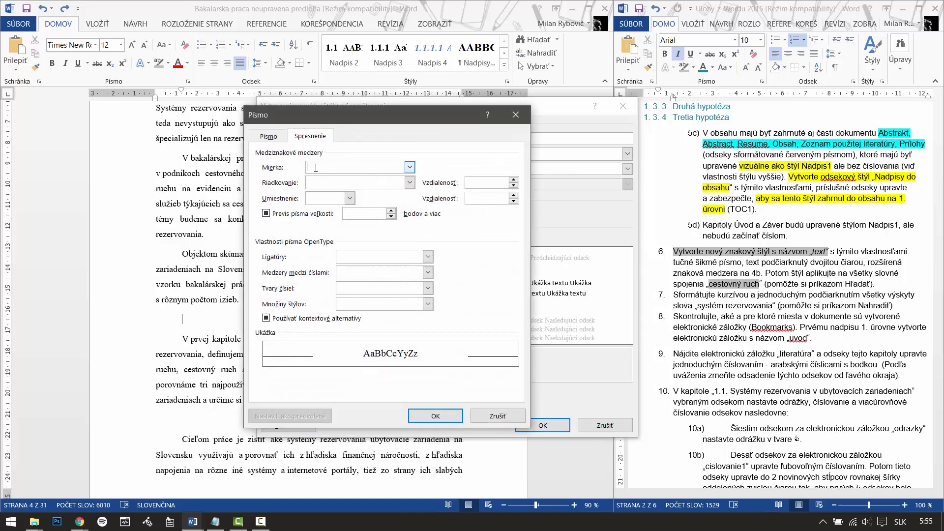
pyautogui.click(275, 140)
pyautogui.click(314, 177)
pyautogui.write('t')
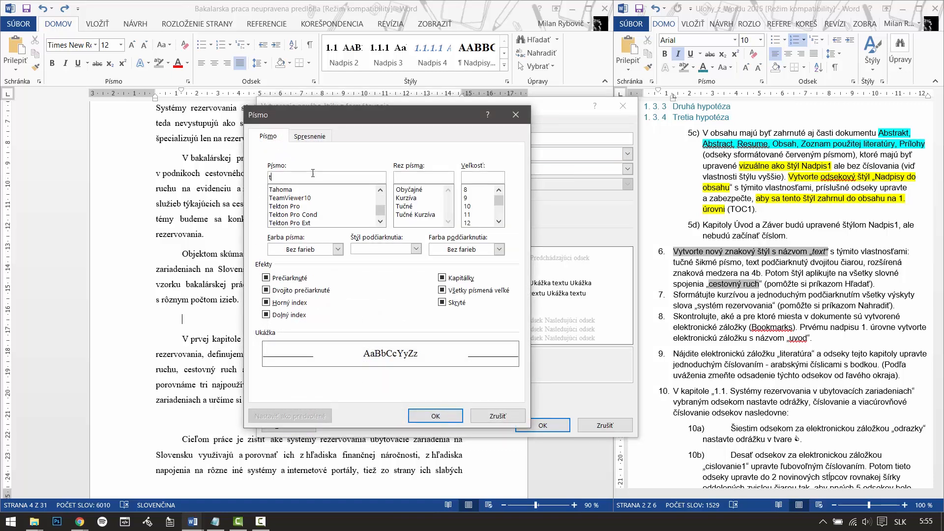
pyautogui.write('ime')
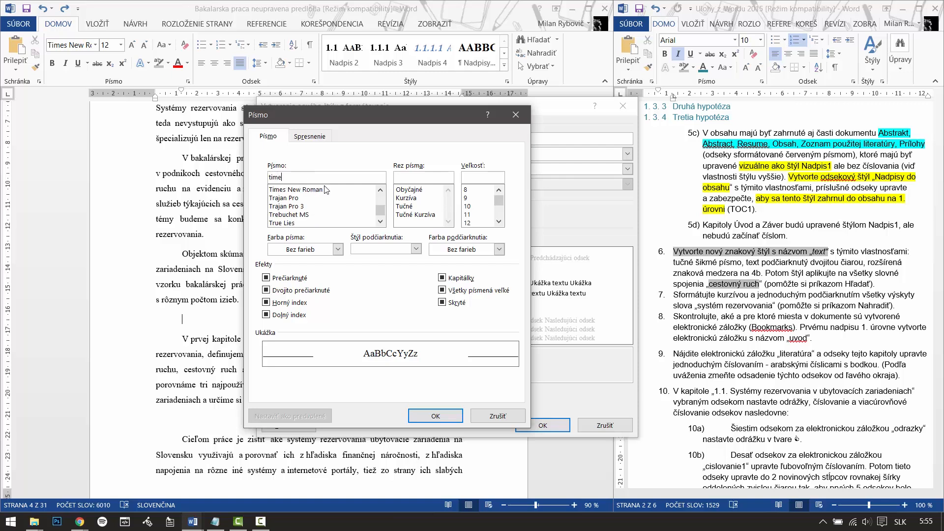
pyautogui.click(325, 190)
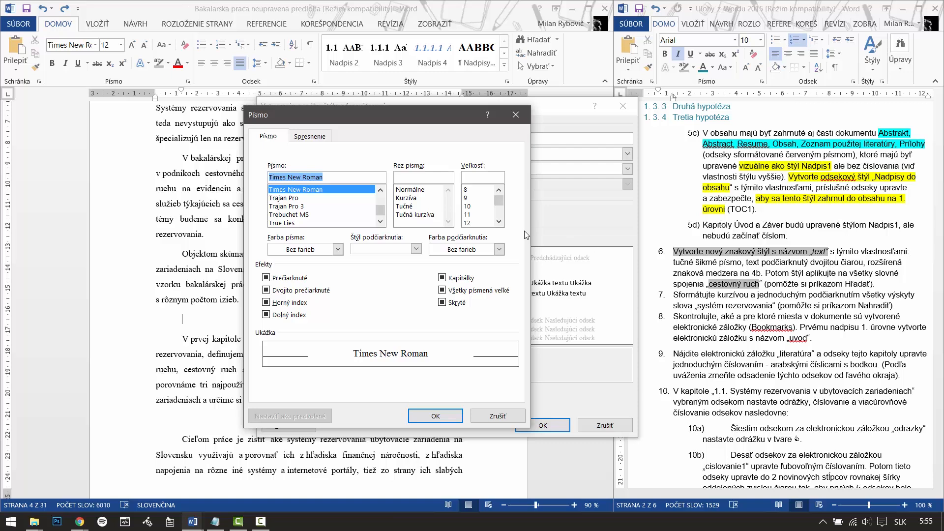
pyautogui.click(412, 215)
pyautogui.click(477, 222)
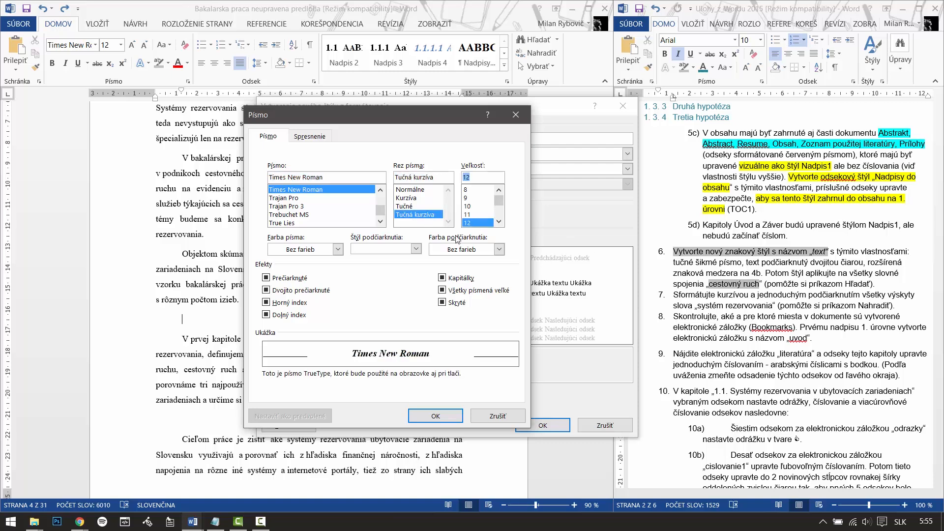
# Give the Text style a double underline, with automatic font colour and automatic underline colour.
pyautogui.click(383, 249)
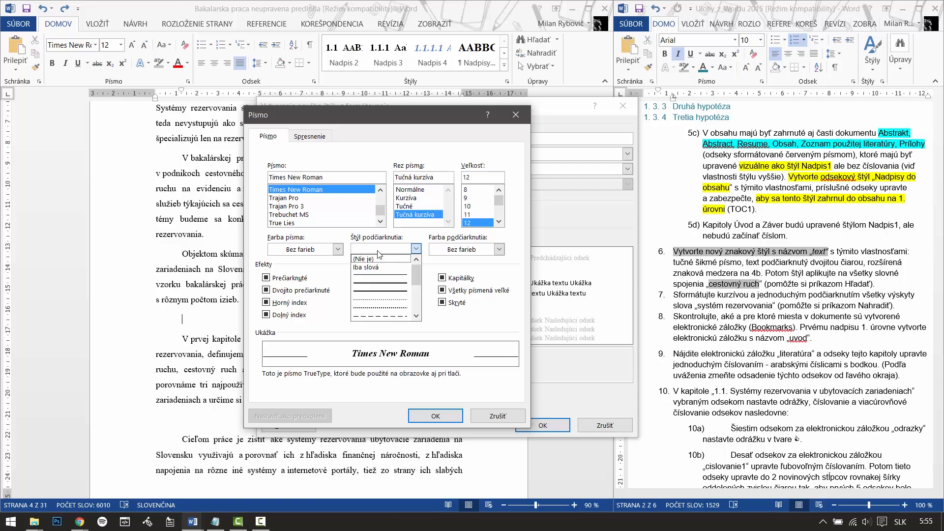
pyautogui.click(378, 284)
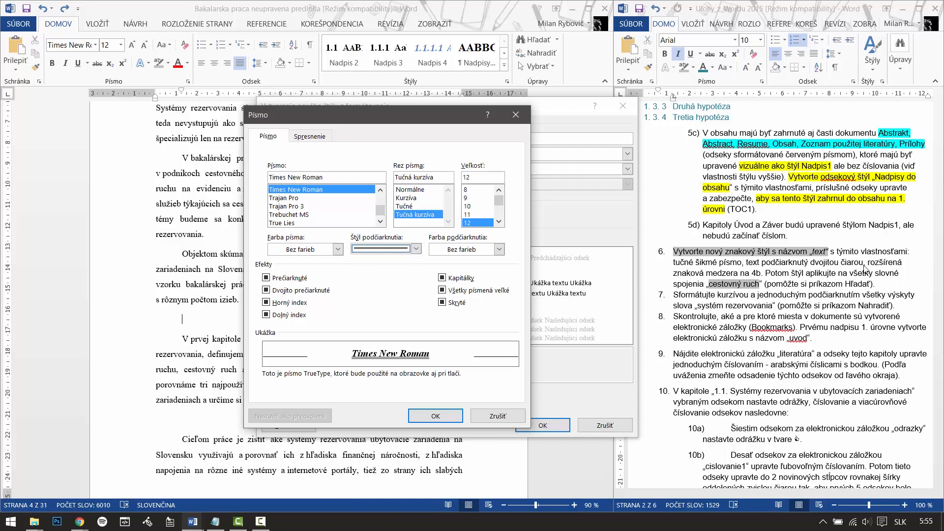
pyautogui.click(337, 250)
pyautogui.click(309, 261)
pyautogui.click(460, 249)
pyautogui.click(458, 264)
# Expand the Text style's character spacing by 4 pt and finish creating the style.
pyautogui.click(309, 137)
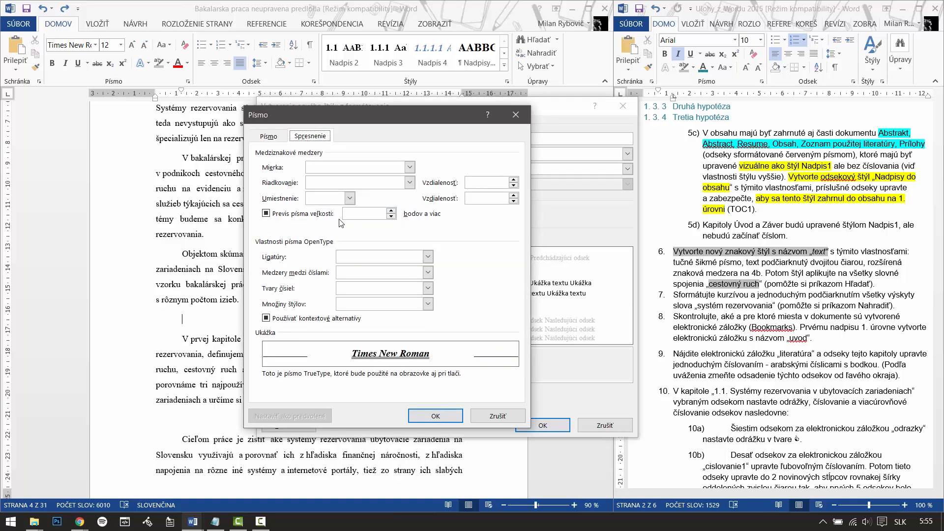
pyautogui.click(473, 186)
pyautogui.write('4')
pyautogui.click(468, 198)
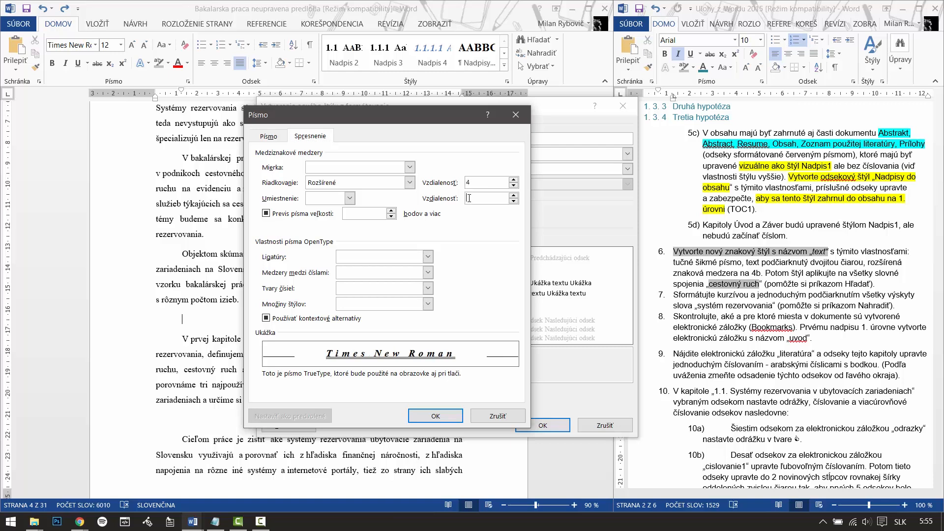
pyautogui.click(430, 414)
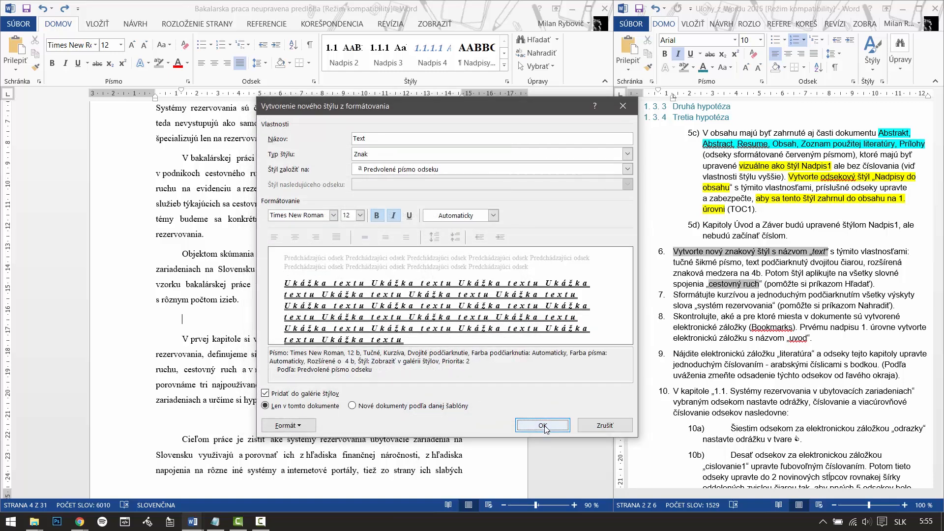
pyautogui.click(543, 426)
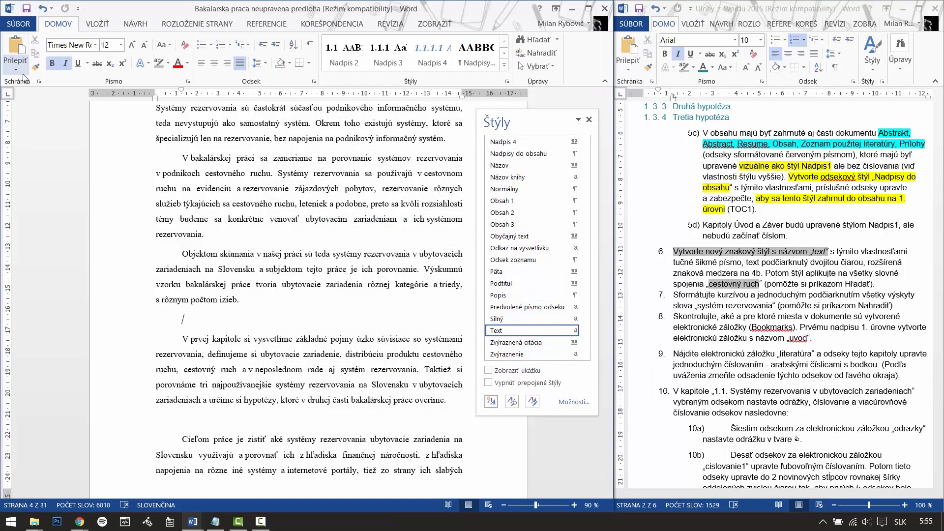
# Find "cestovný ruch" in the thesis and apply the Text style to its occurrence in the "V prvej kapitole" paragraph.
pyautogui.click(557, 39)
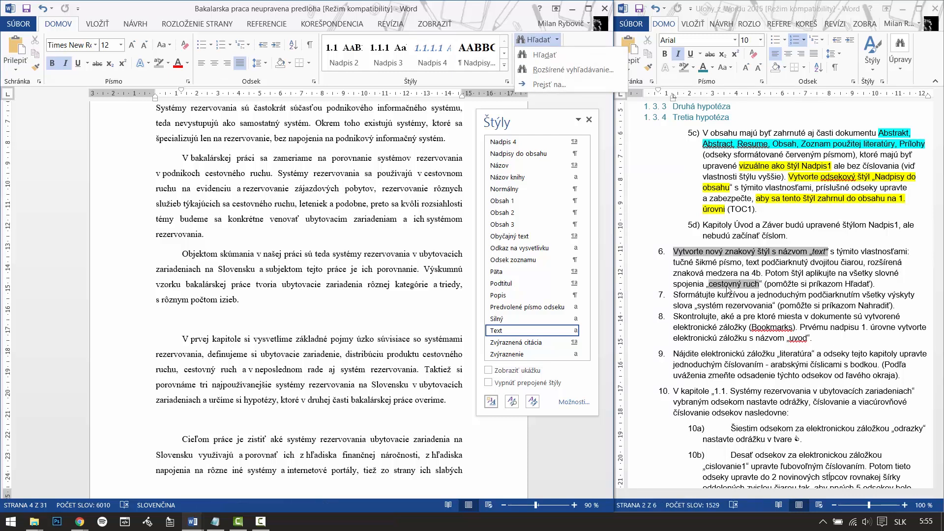
pyautogui.click(559, 58)
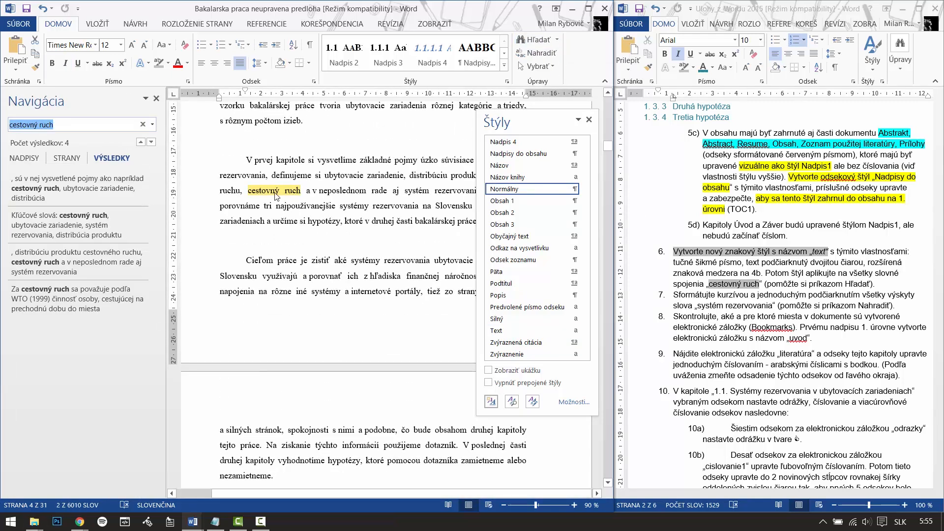
pyautogui.moveTo(246, 190); pyautogui.dragTo(299, 193)
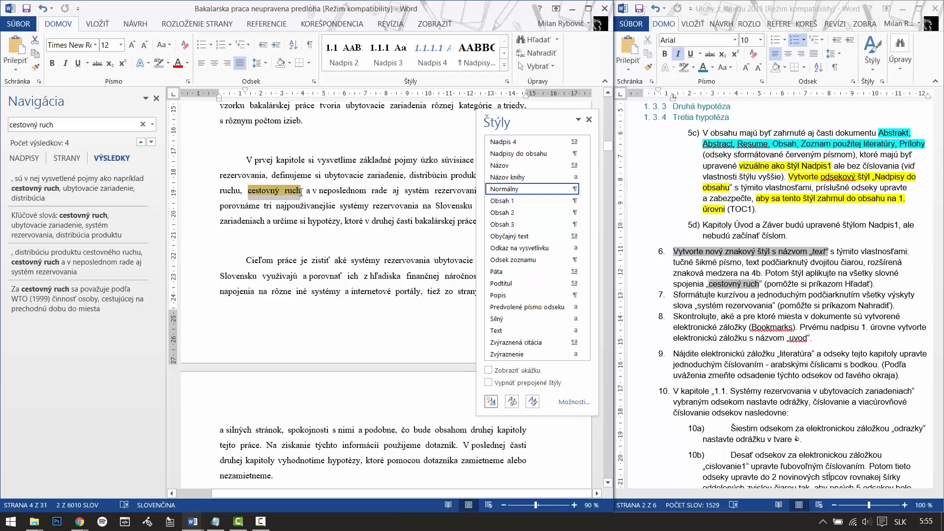
pyautogui.click(513, 332)
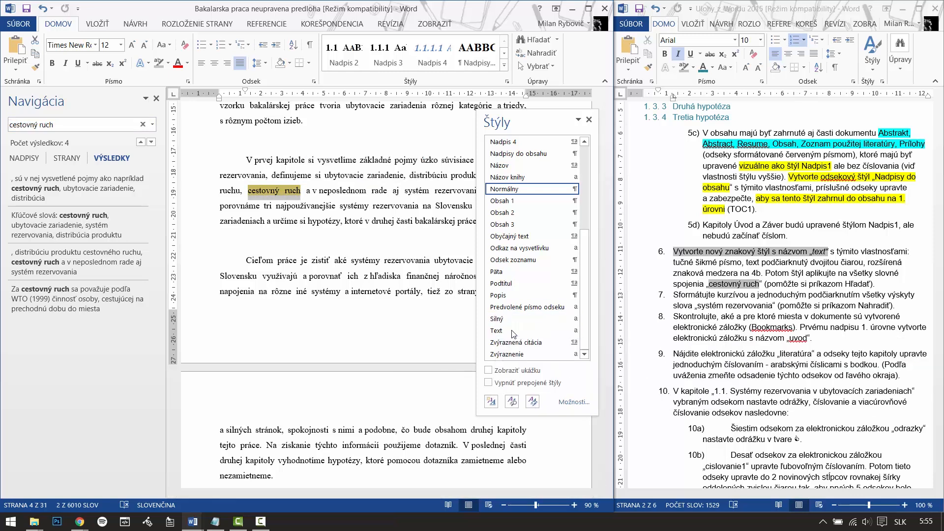
# Apply the Text style to "cestovný ruch" in the paragraph citing WTO (1999), then close the search results and the styles list.
pyautogui.click(78, 125)
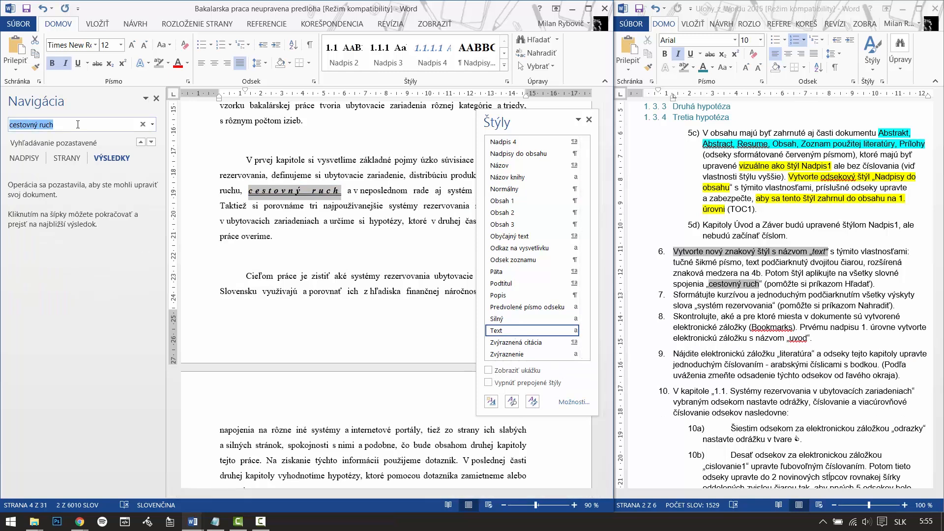
pyautogui.press('Return')
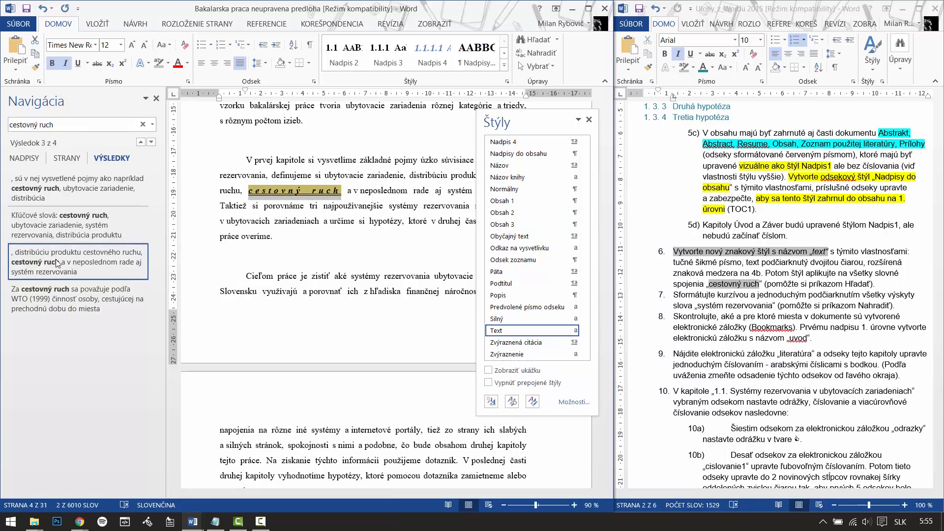
pyautogui.click(59, 229)
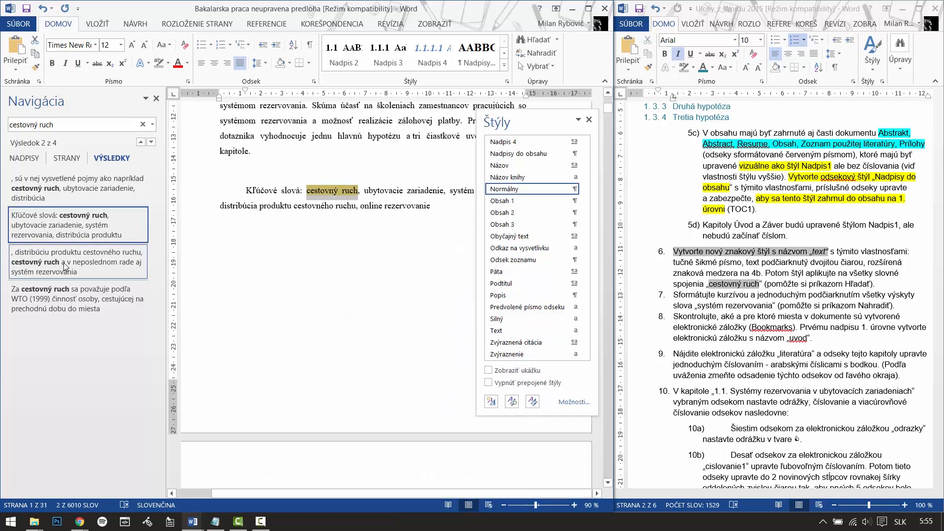
pyautogui.click(64, 296)
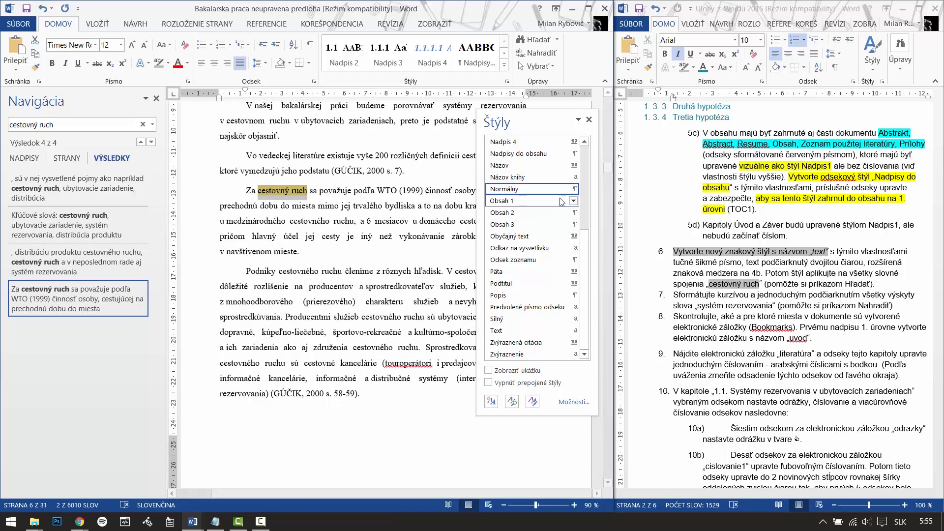
pyautogui.click(499, 330)
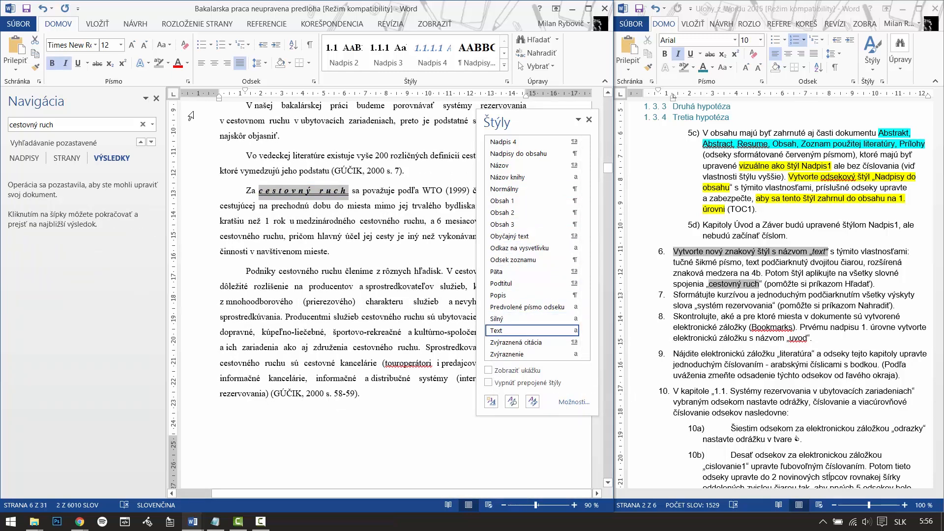
pyautogui.press('Down')
pyautogui.press('Down')
pyautogui.press('Down')
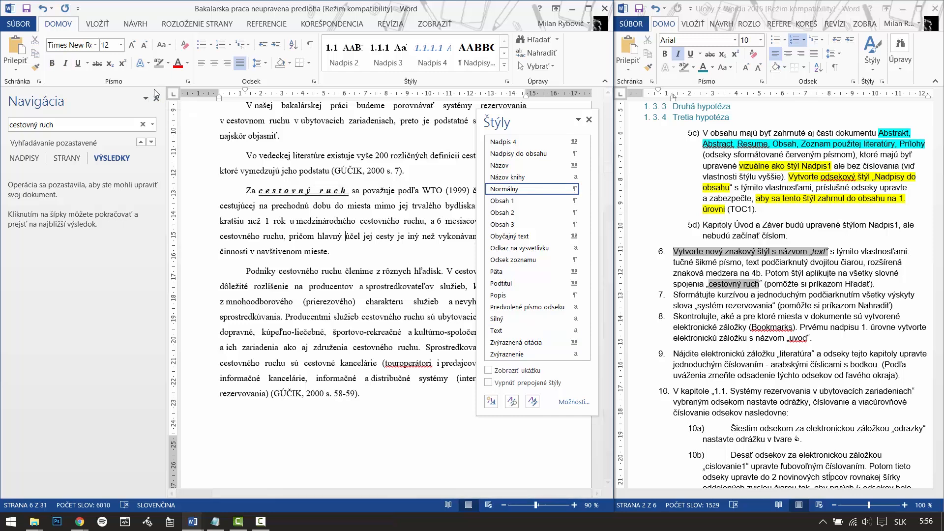
pyautogui.click(156, 97)
pyautogui.click(589, 120)
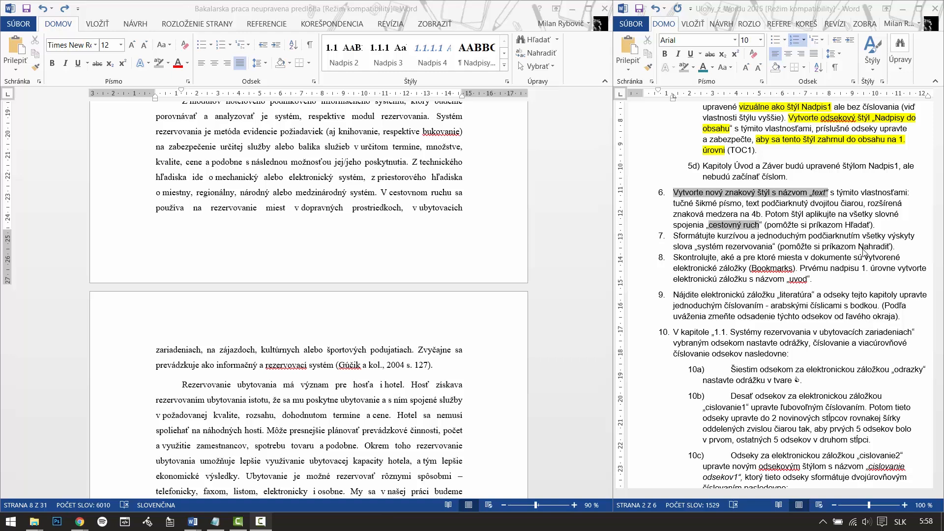
# Set up a replacement in the thesis with "systém rezervovania" as both the search text and the replacement text.
pyautogui.click(487, 238)
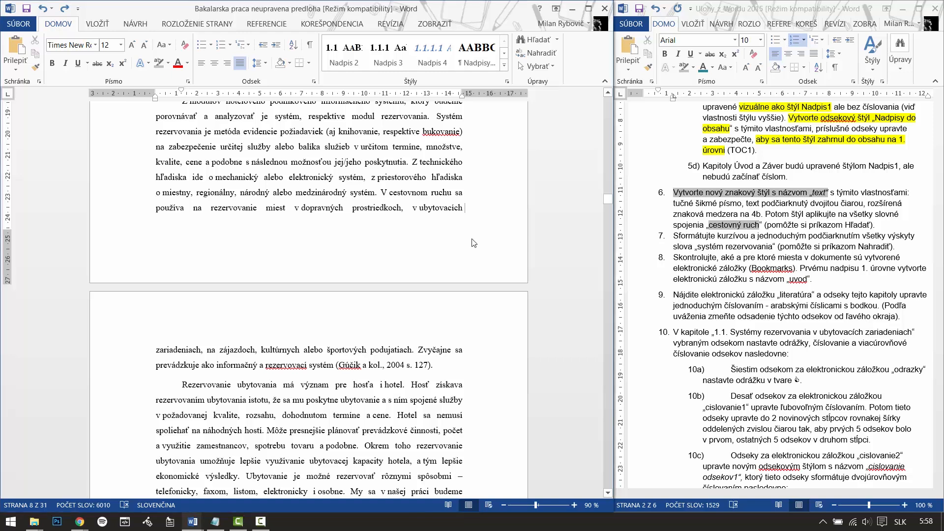
pyautogui.click(556, 40)
pyautogui.click(551, 71)
pyautogui.click(171, 87)
pyautogui.moveTo(157, 87); pyautogui.dragTo(230, 86)
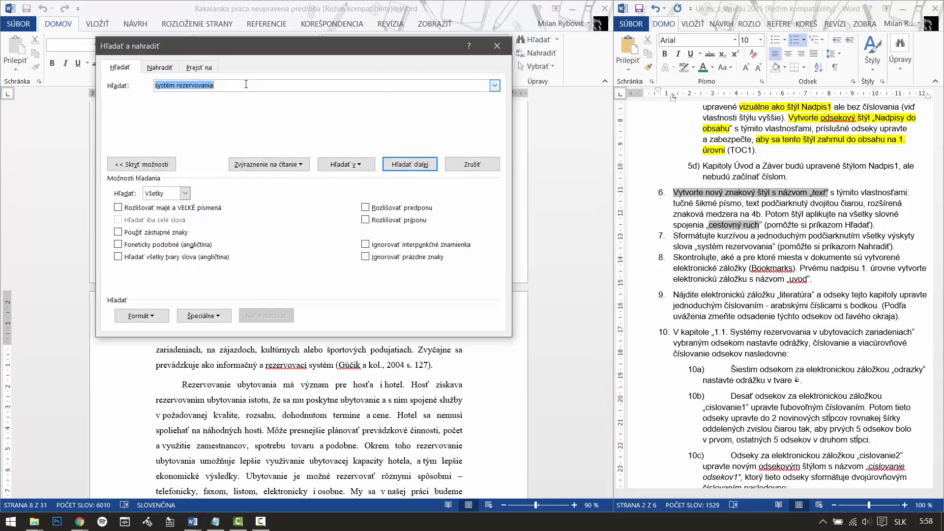
pyautogui.click(246, 85)
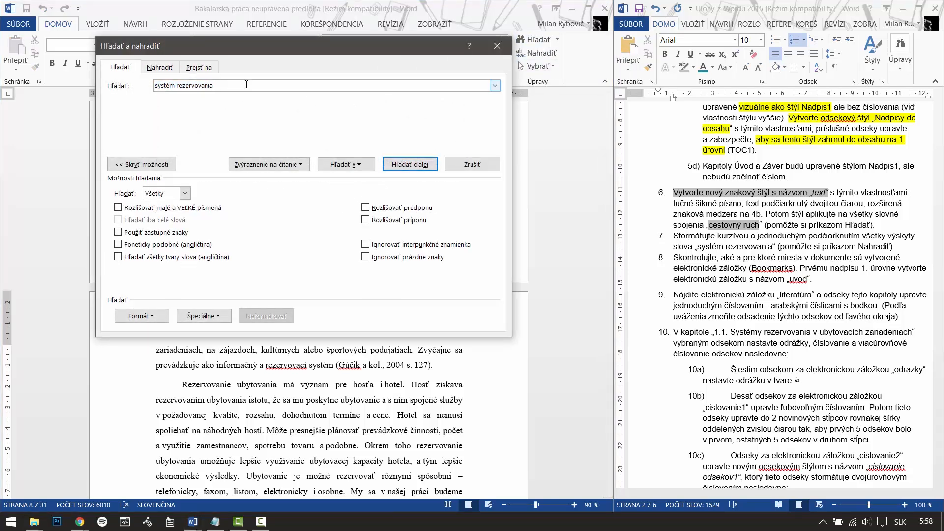
pyautogui.click(156, 69)
pyautogui.click(157, 124)
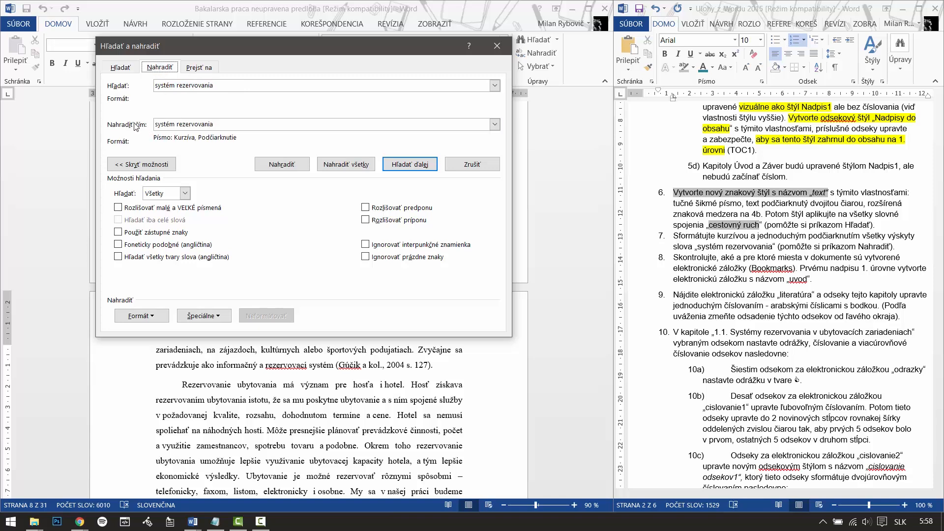
pyautogui.moveTo(216, 126); pyautogui.dragTo(154, 124)
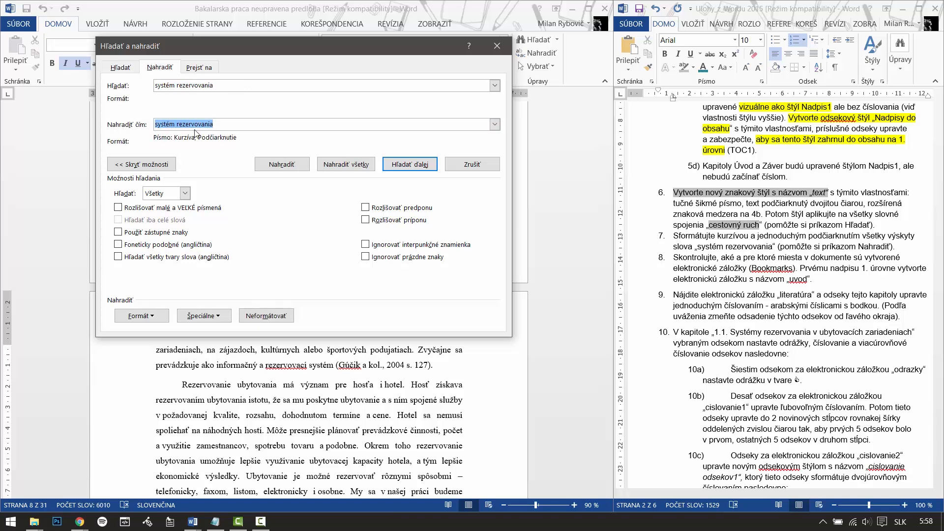
pyautogui.write('sy')
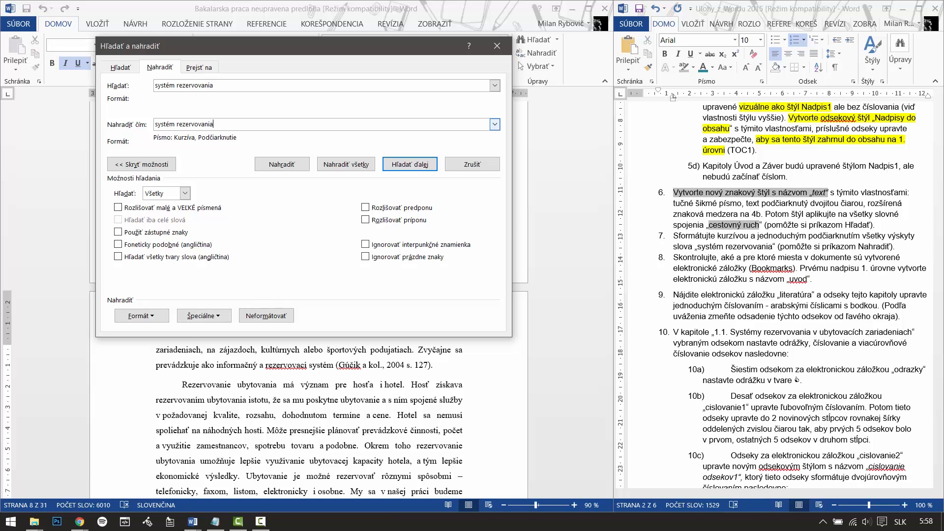
# Set the replacement text's formatting to italic (Kurzíva) with a single underline.
pyautogui.click(152, 319)
pyautogui.click(152, 332)
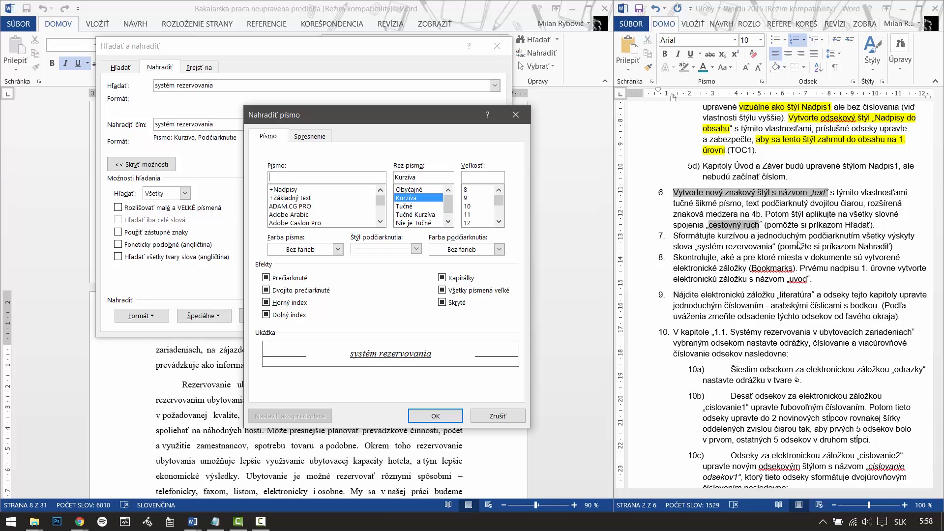
pyautogui.click(415, 199)
pyautogui.click(416, 249)
pyautogui.click(380, 278)
pyautogui.click(435, 416)
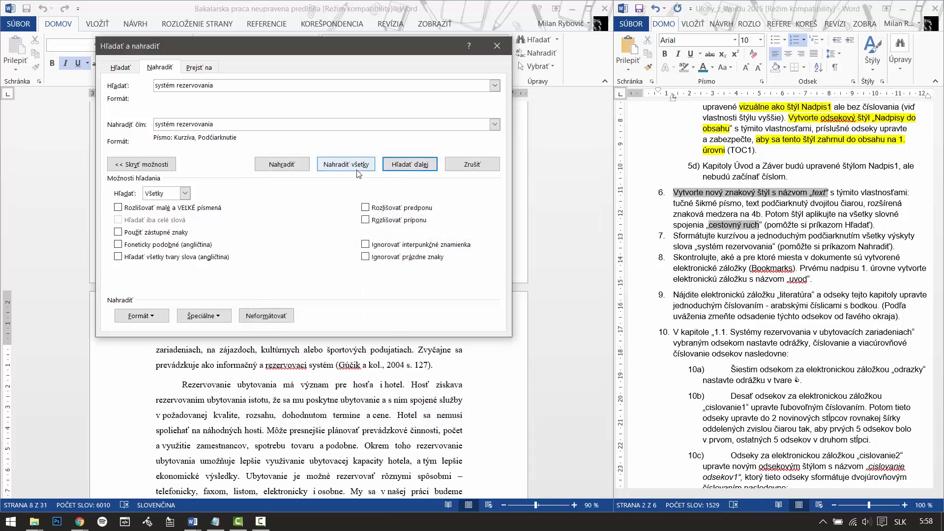
# Replace all occurrences of "systém rezervovania", close the replace dialog and check the formatting of one in the text.
pyautogui.click(340, 168)
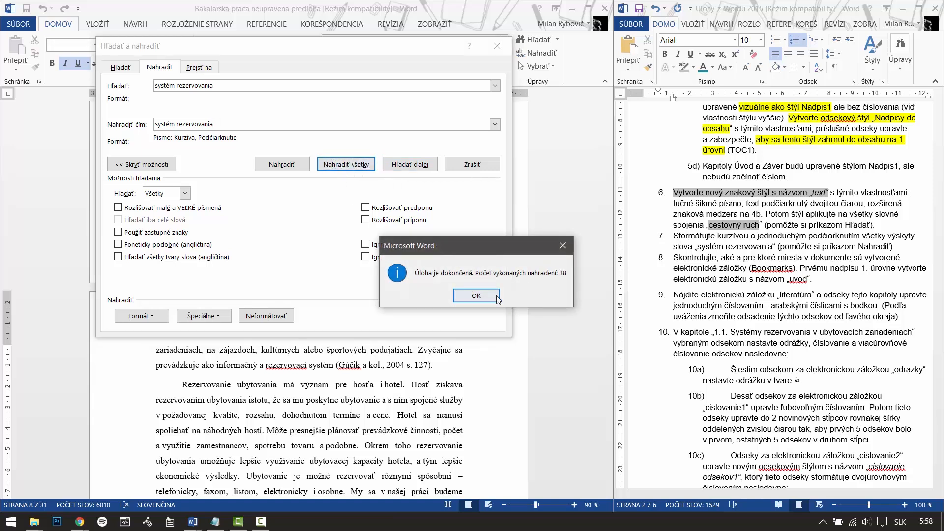
pyautogui.click(484, 296)
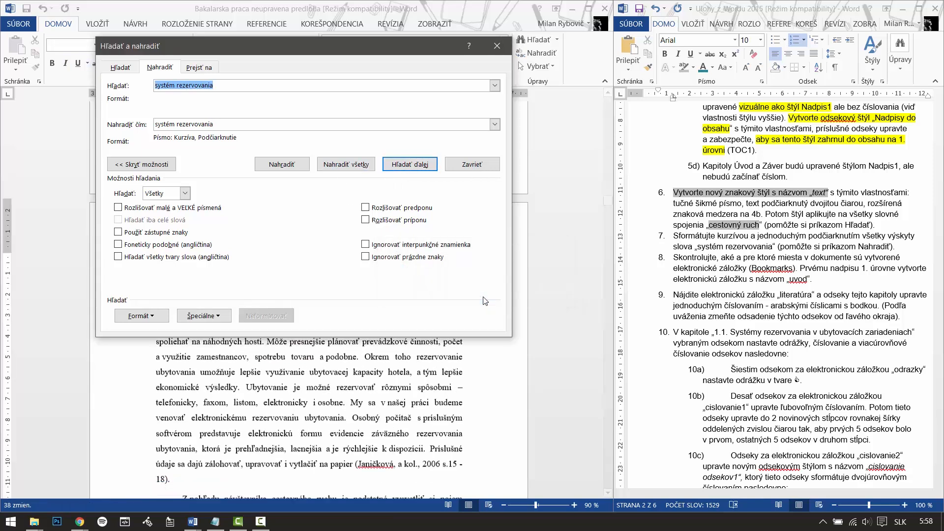
pyautogui.click(473, 165)
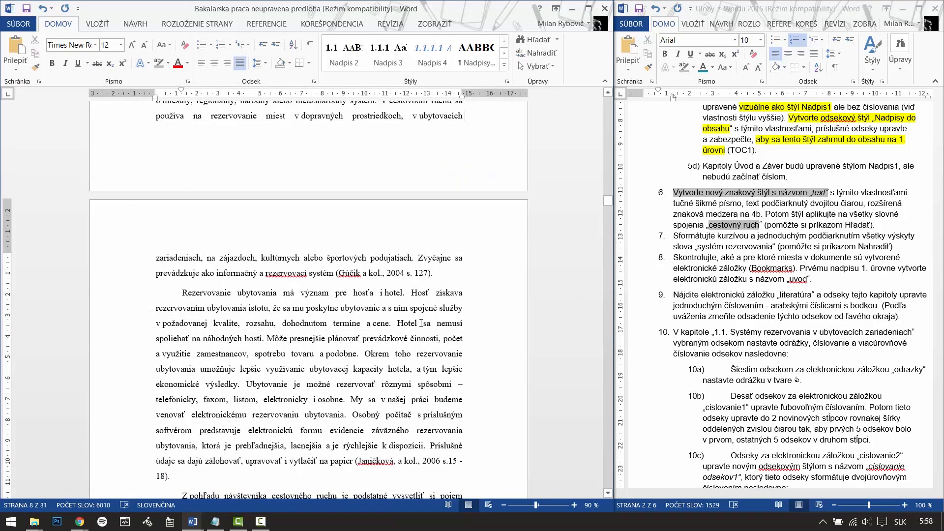
pyautogui.scroll(3, 421, 323)
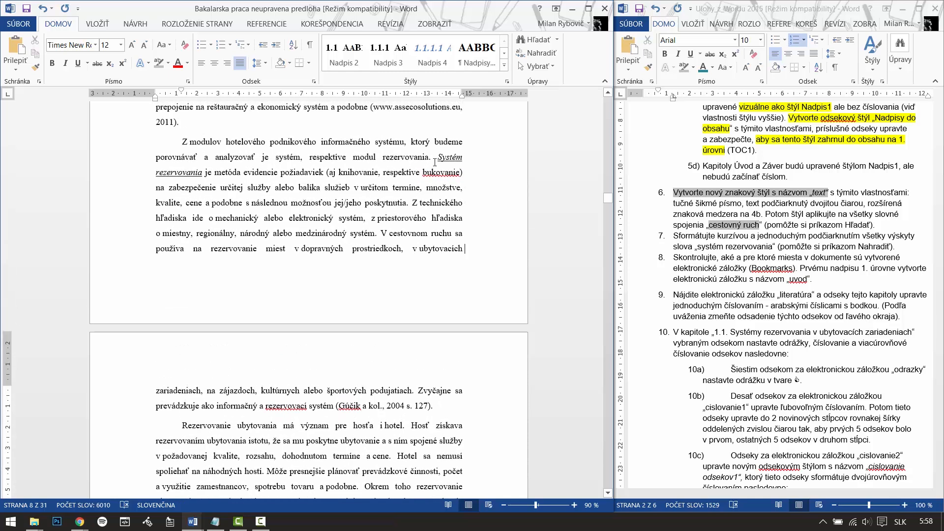
pyautogui.moveTo(416, 163); pyautogui.dragTo(198, 172)
pyautogui.click(251, 203)
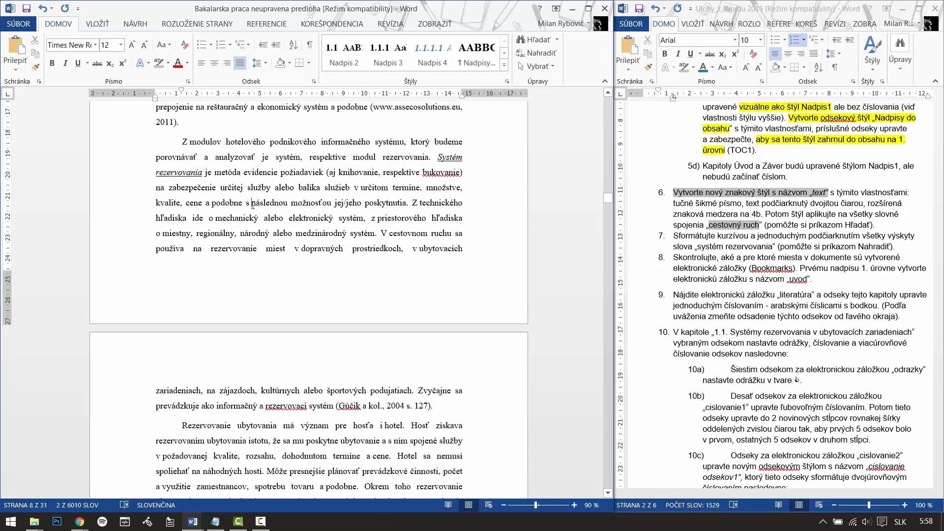
# Check the formatting of the "systém rezervovania" occurrences through the search results and close the navigation pane.
pyautogui.scroll(3, 311, 258)
pyautogui.hotkey('ctrl', 'f')
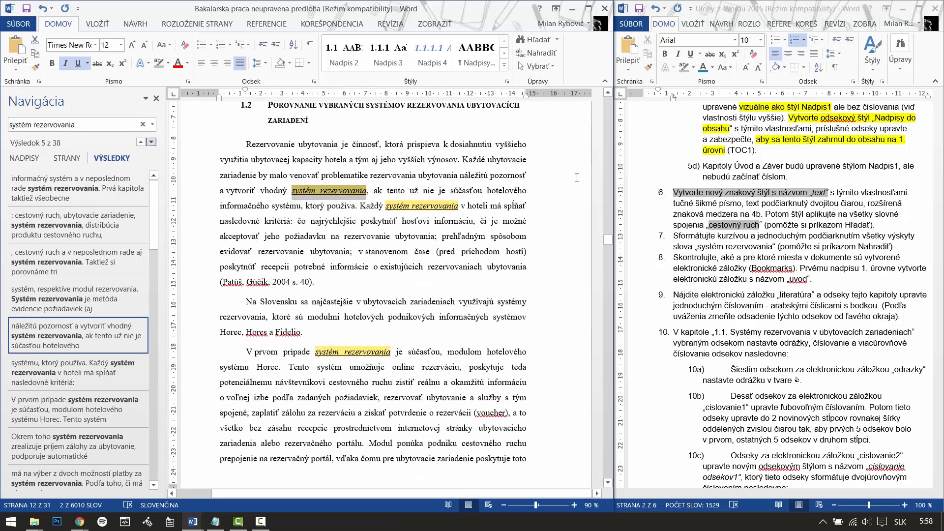
pyautogui.click(156, 99)
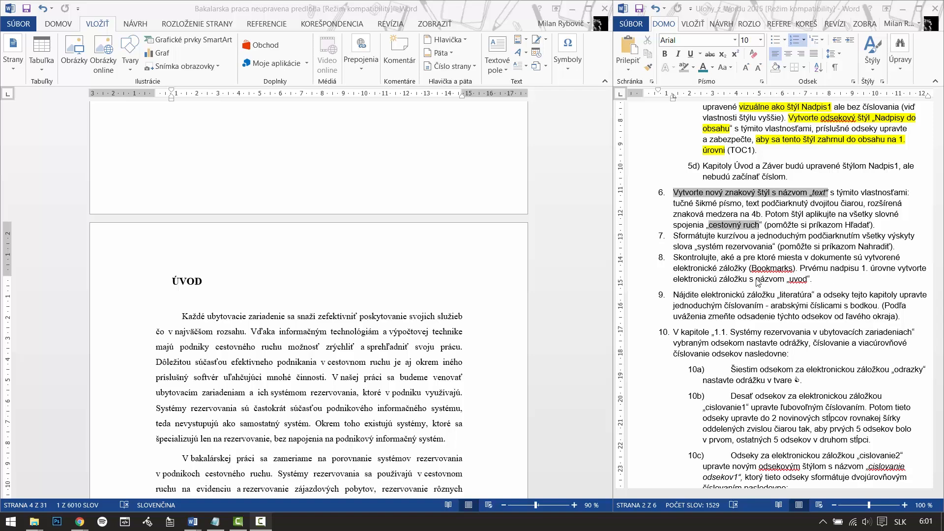
# Add a bookmark named "uvod" to the ÚVOD heading.
pyautogui.click(213, 298)
pyautogui.click(211, 287)
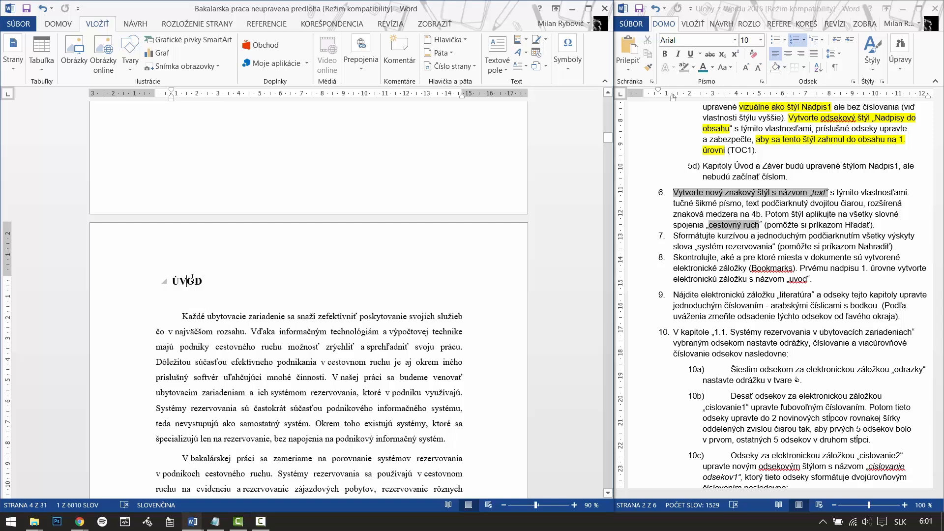
pyautogui.moveTo(204, 283); pyautogui.dragTo(171, 283)
pyautogui.click(59, 28)
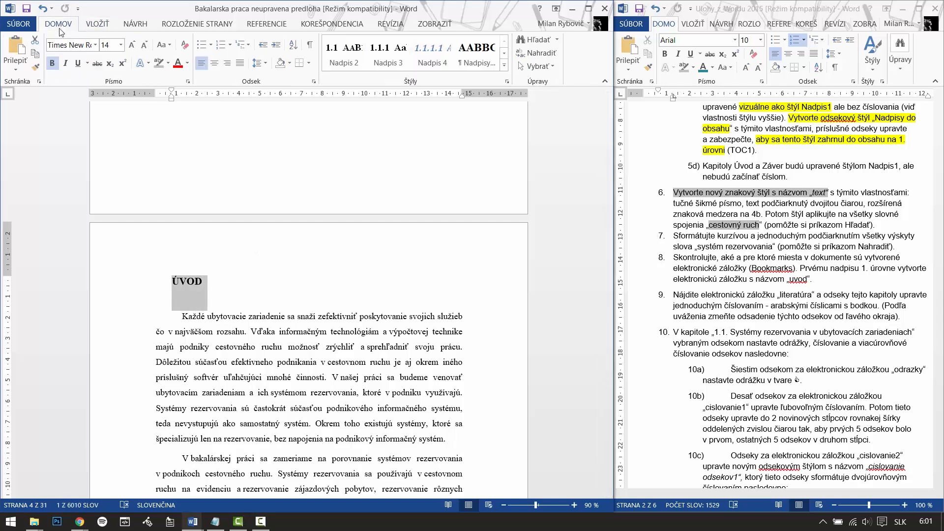
pyautogui.click(102, 24)
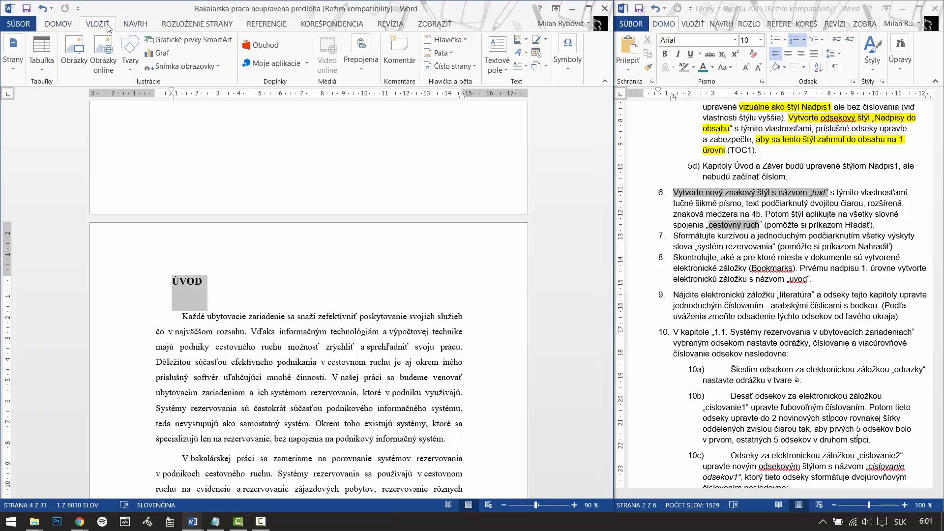
pyautogui.click(362, 68)
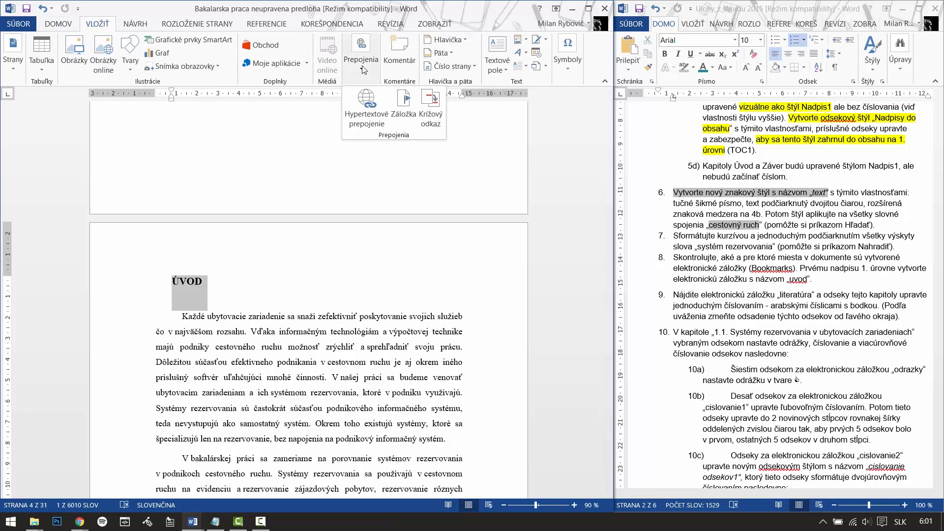
pyautogui.click(399, 109)
pyautogui.click(273, 99)
pyautogui.moveTo(280, 98); pyautogui.dragTo(228, 96)
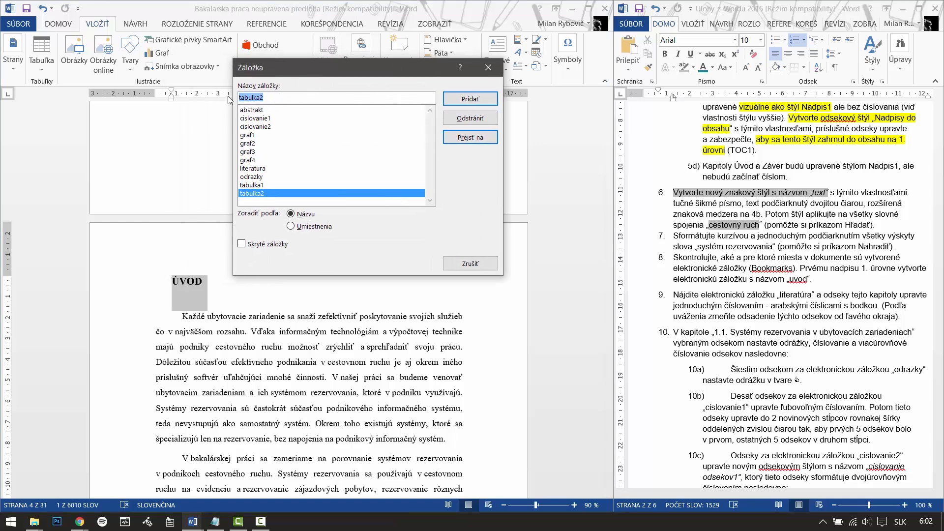
pyautogui.write('Úvod')
pyautogui.hotkey('ctrl', 'a')
pyautogui.write('uv')
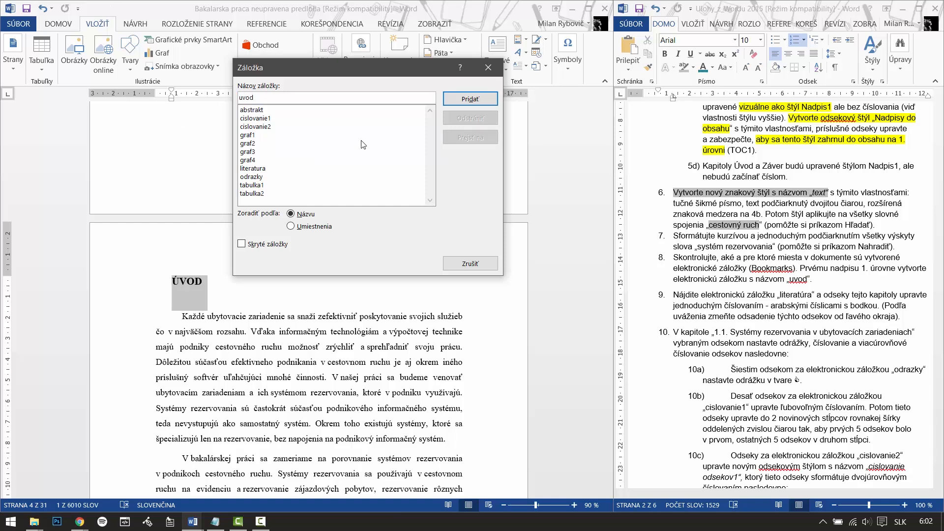
pyautogui.click(470, 99)
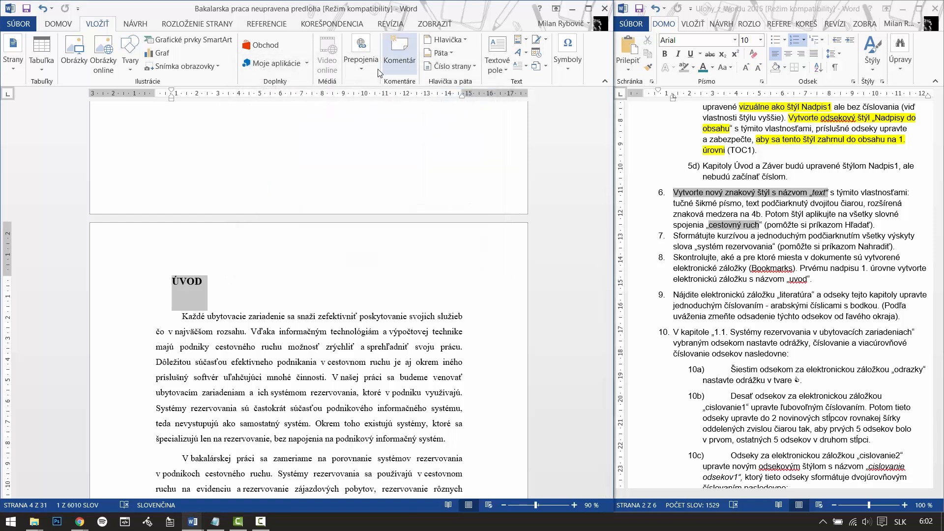
# Check where the existing bookmarks "cislovanie2" and "graf1" lead in the thesis, then close the bookmark dialog.
pyautogui.click(361, 64)
pyautogui.click(403, 103)
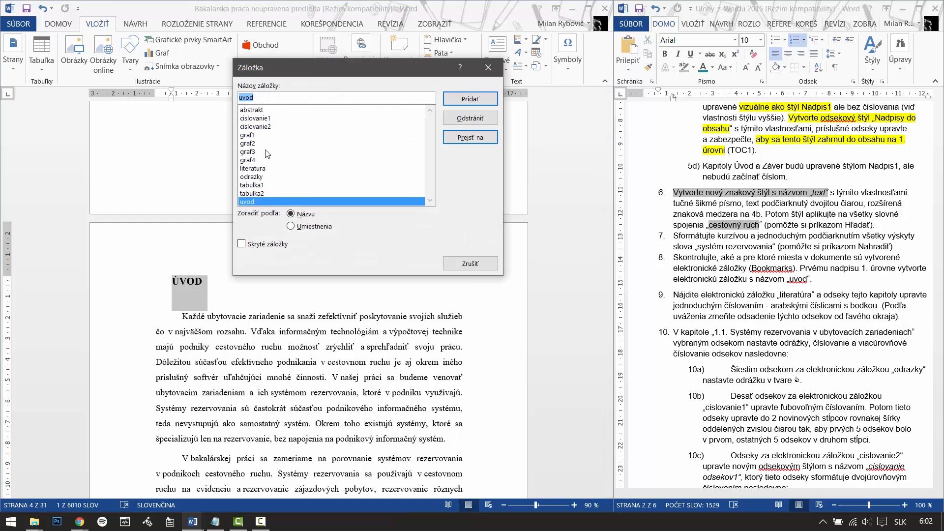
pyautogui.click(266, 127)
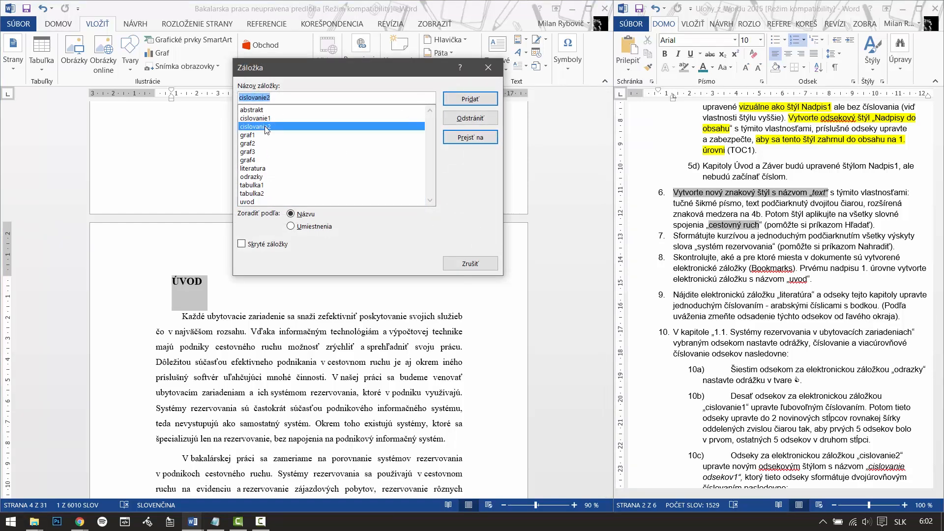
pyautogui.click(480, 139)
pyautogui.moveTo(295, 69); pyautogui.dragTo(402, 270)
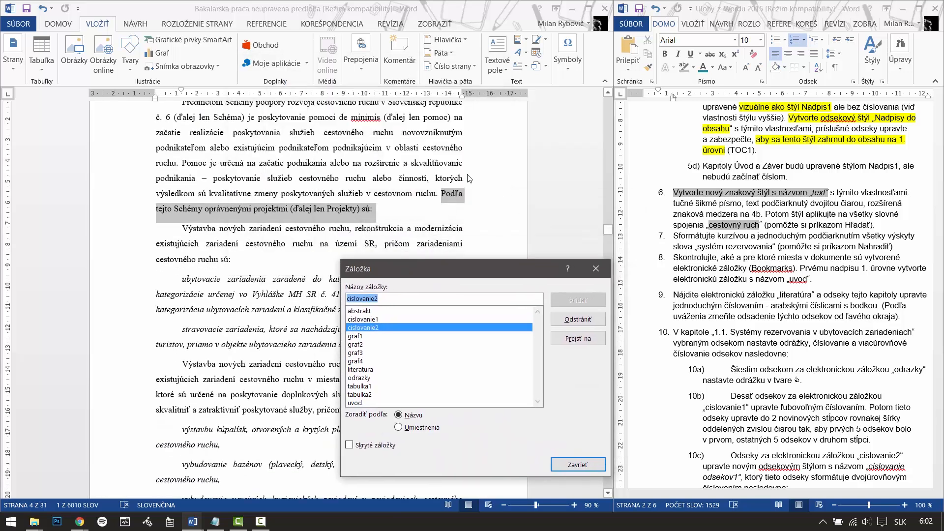
pyautogui.click(355, 336)
pyautogui.click(578, 338)
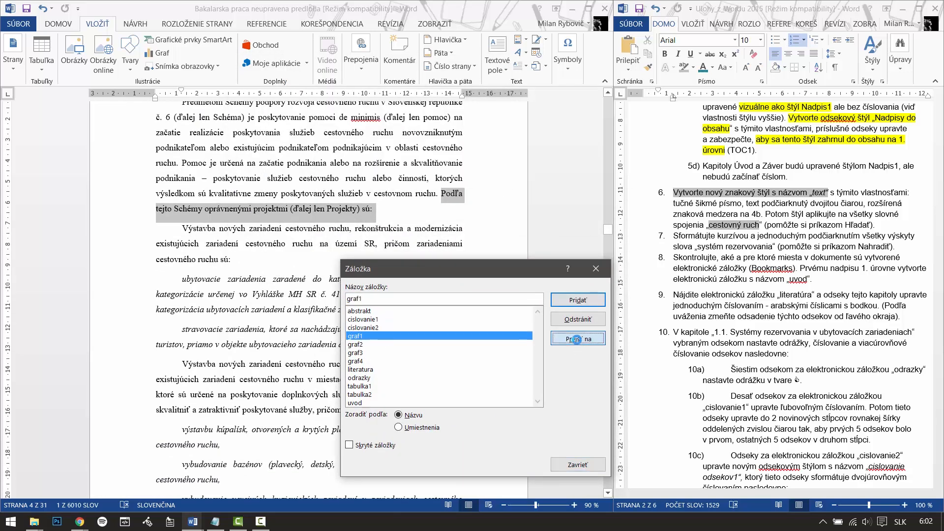
pyautogui.click(578, 469)
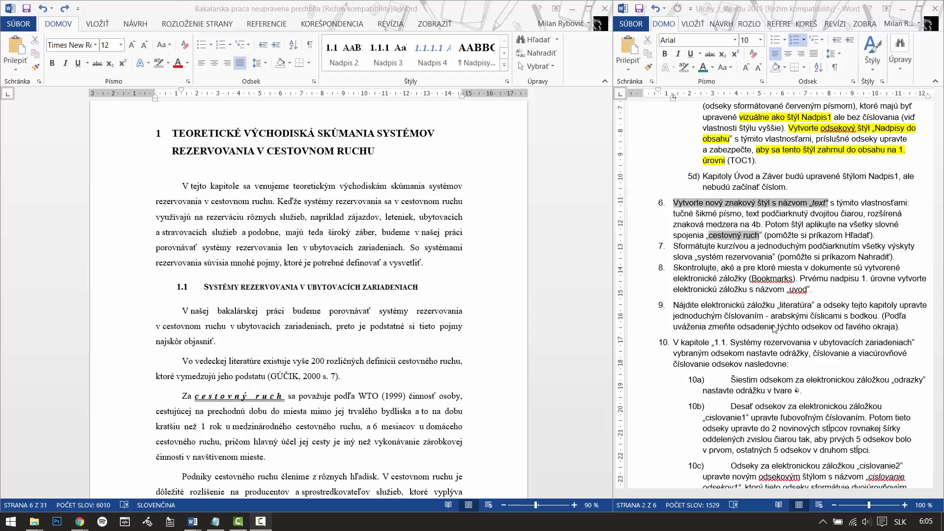
# Go to the bookmark "literatura" in the thesis and close the bookmark dialog.
pyautogui.click(253, 218)
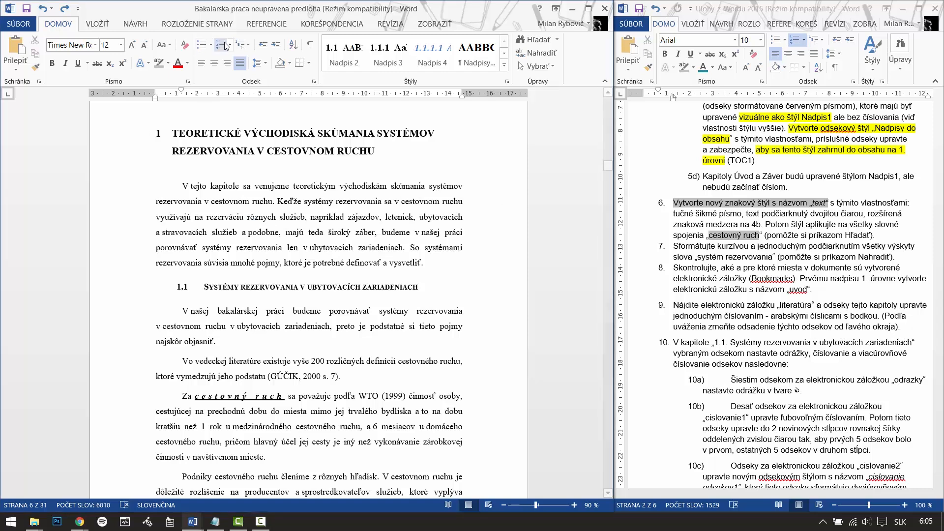
pyautogui.click(98, 25)
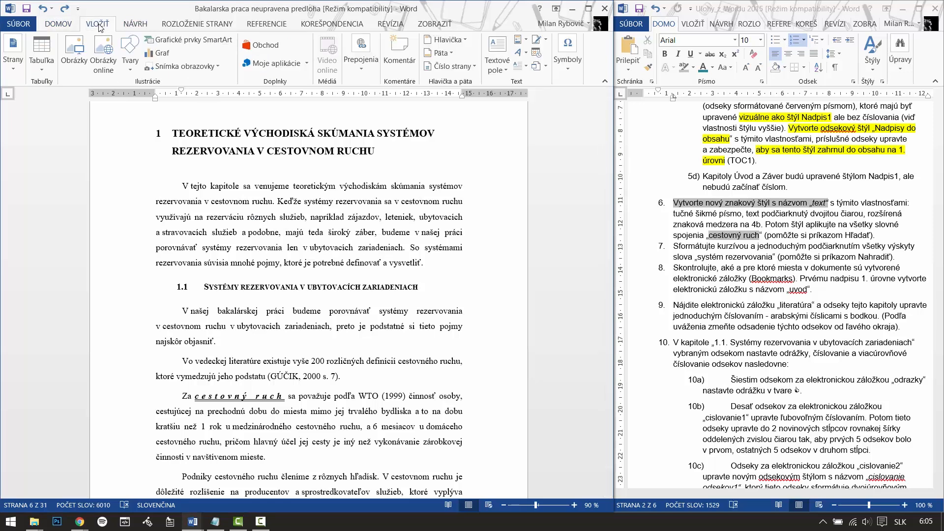
pyautogui.click(364, 65)
pyautogui.click(404, 111)
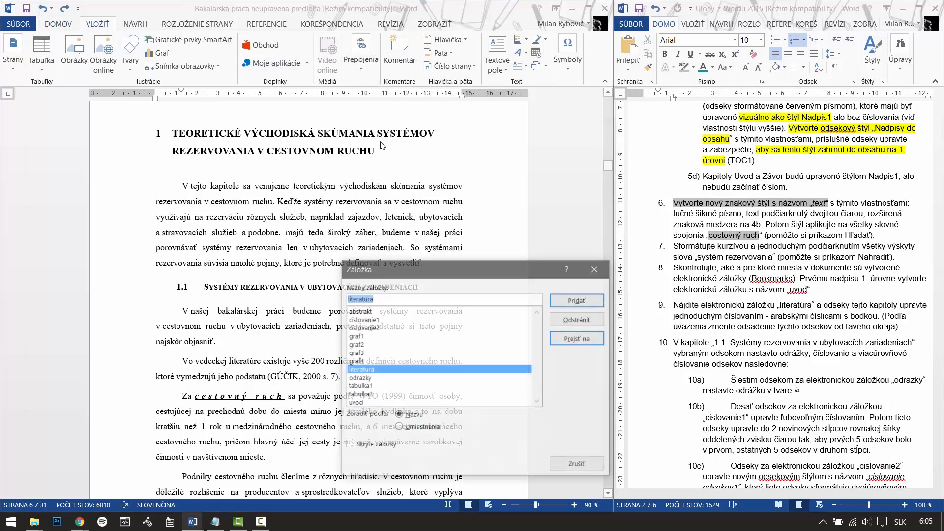
pyautogui.click(372, 384)
pyautogui.click(367, 369)
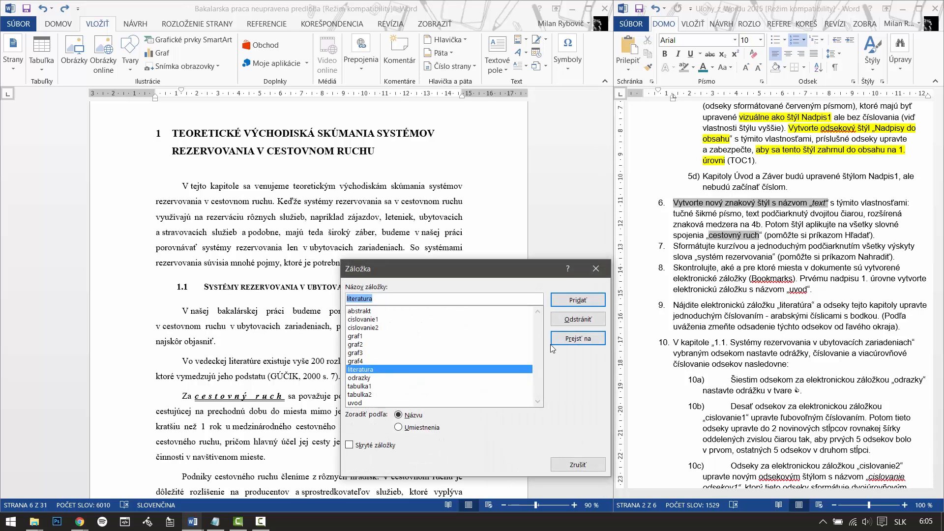
pyautogui.click(566, 339)
pyautogui.click(595, 272)
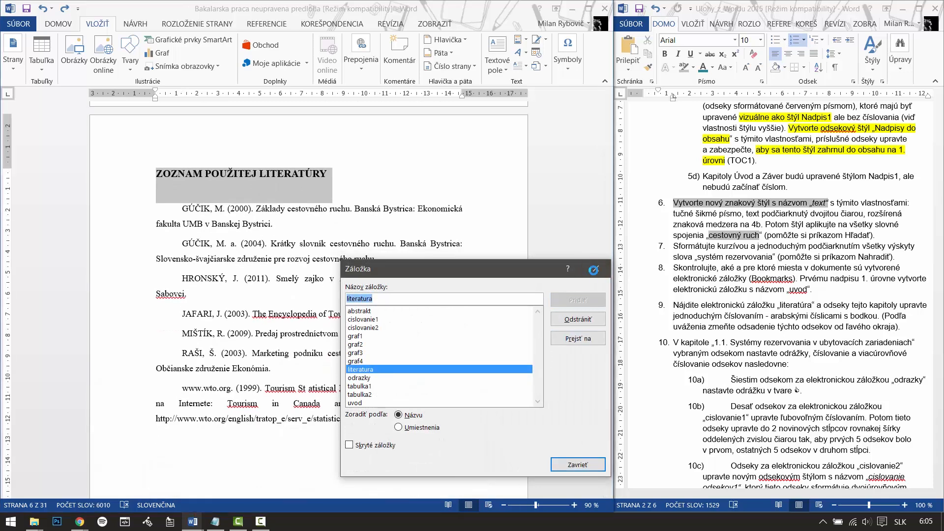
# Number all entries under ZOZNAM POUŽITEJ LITERATÚRY with Arabic numerals followed by a period.
pyautogui.click(300, 204)
pyautogui.moveTo(178, 208); pyautogui.dragTo(444, 421)
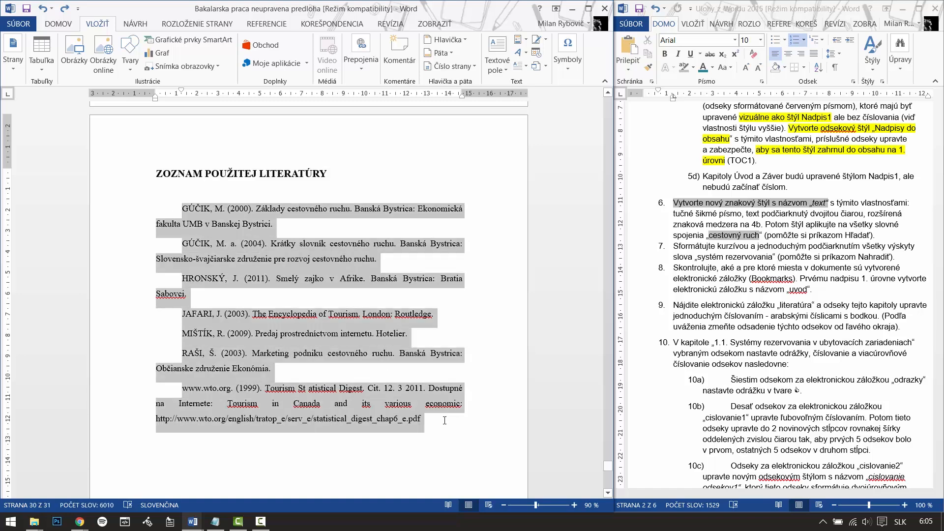
pyautogui.click(59, 23)
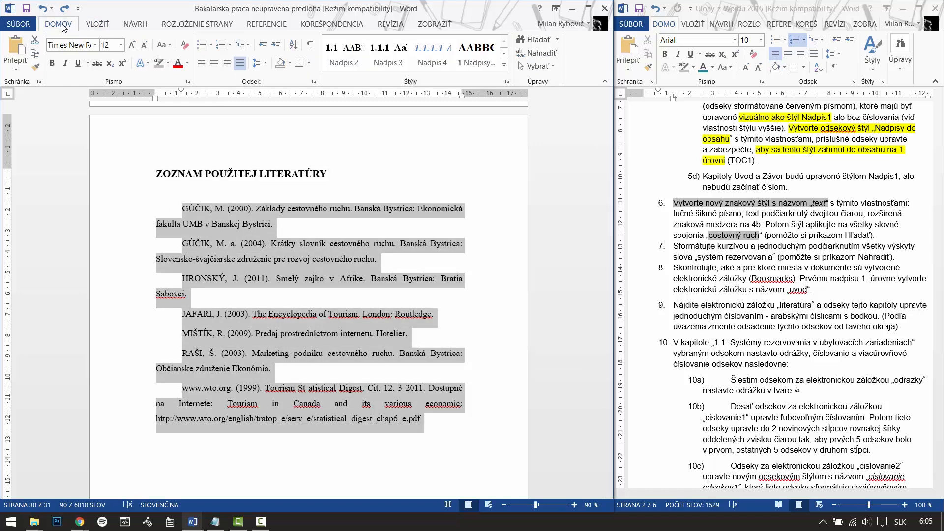
pyautogui.click(231, 45)
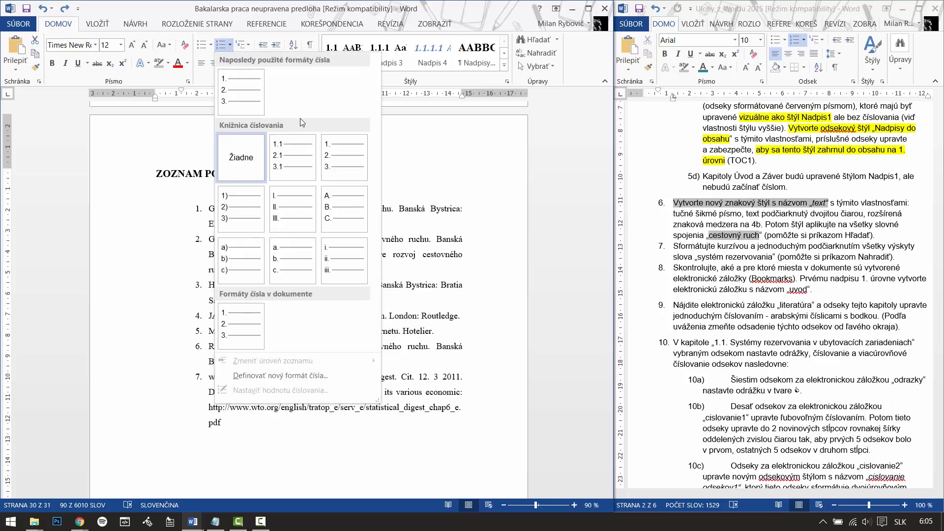
pyautogui.click(335, 154)
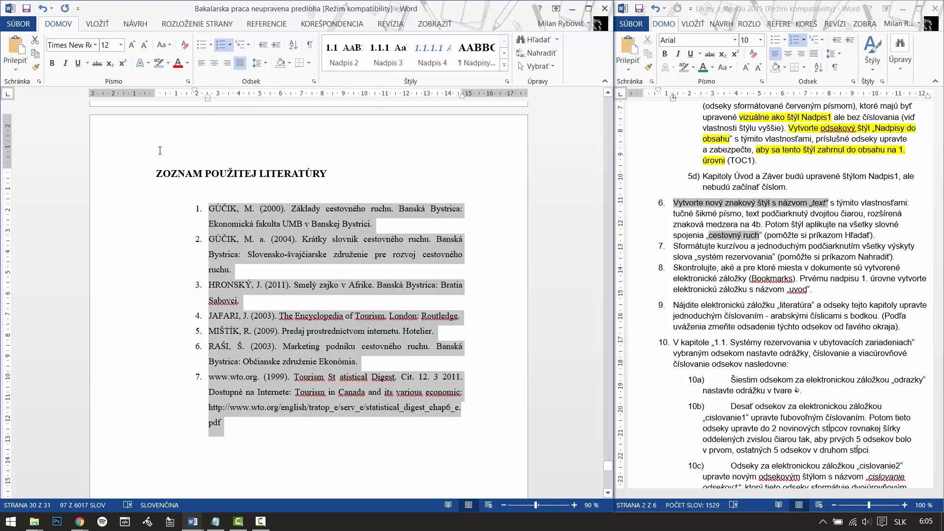
# Shift the indent of the numbered bibliography entries to the page's left margin and save the thesis.
pyautogui.moveTo(195, 91)
pyautogui.mouseDown()
pyautogui.moveTo(155, 93)
pyautogui.moveTo(210, 103)
pyautogui.moveTo(130, 91)
pyautogui.moveTo(155, 92)
pyautogui.mouseUp()
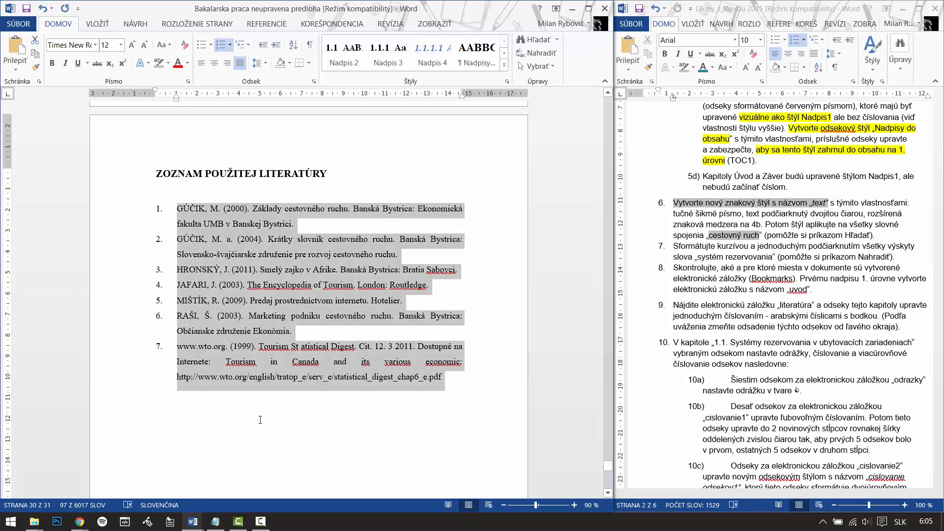
pyautogui.click(260, 417)
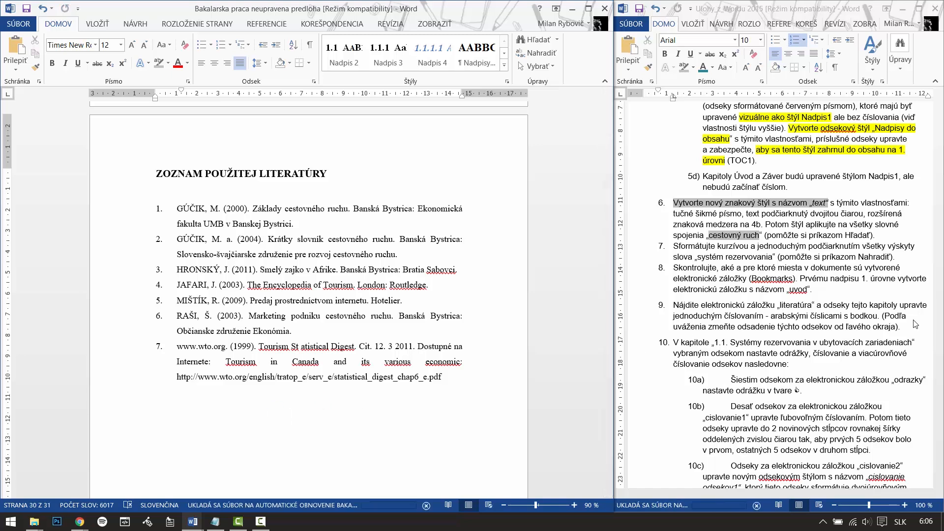
pyautogui.click(27, 10)
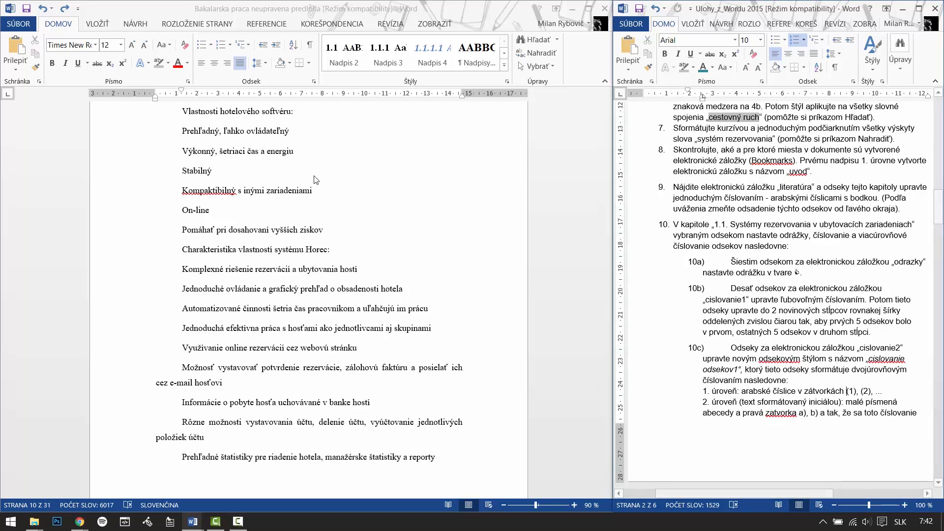
# Go to the bookmark "odrazky" in the thesis and close the bookmark dialog.
pyautogui.click(98, 25)
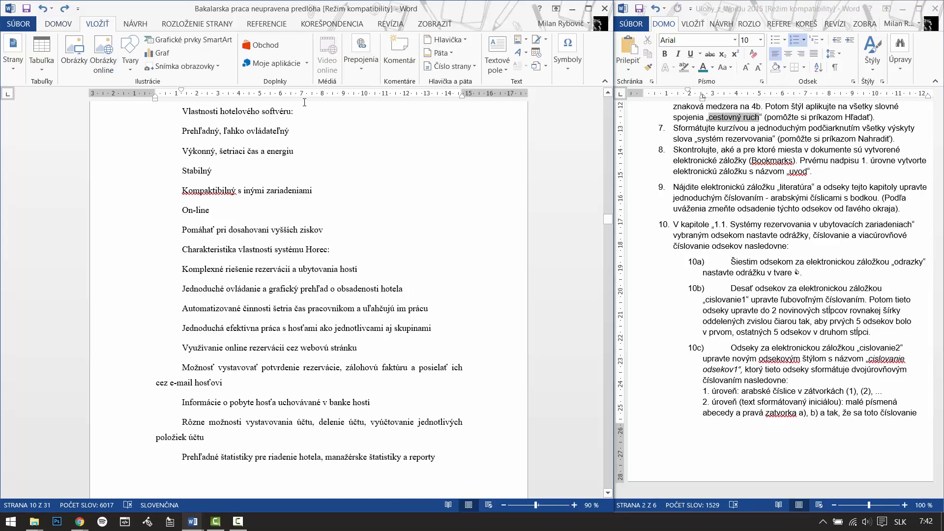
pyautogui.click(360, 54)
pyautogui.click(404, 105)
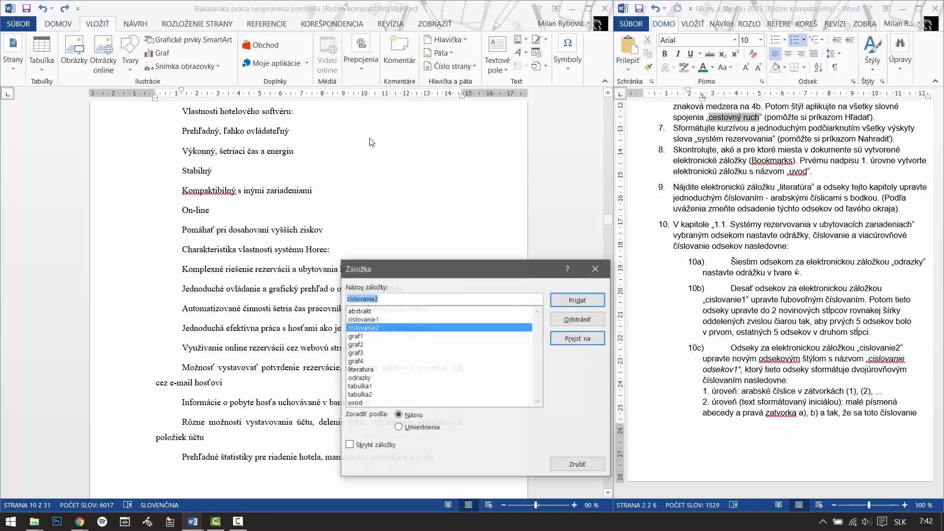
pyautogui.click(470, 378)
pyautogui.click(578, 339)
pyautogui.click(596, 269)
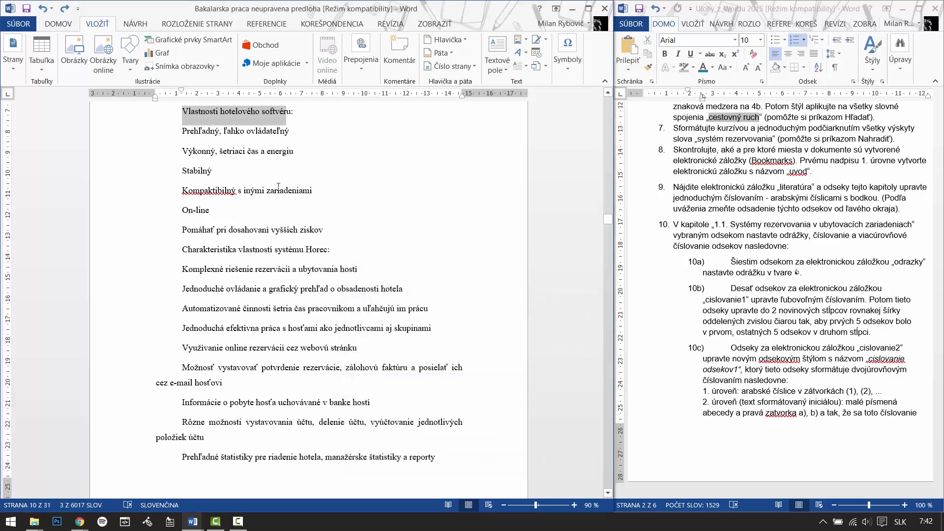
# Define the Wingdings thumbs-up symbol (code 67) as a new bullet for the six paragraphs from "Prehľadný, ľahko ovládateľný" to "Pomáhať pri dosahovaní vyšších ziskov".
pyautogui.scroll(2, 278, 186)
pyautogui.click(220, 194)
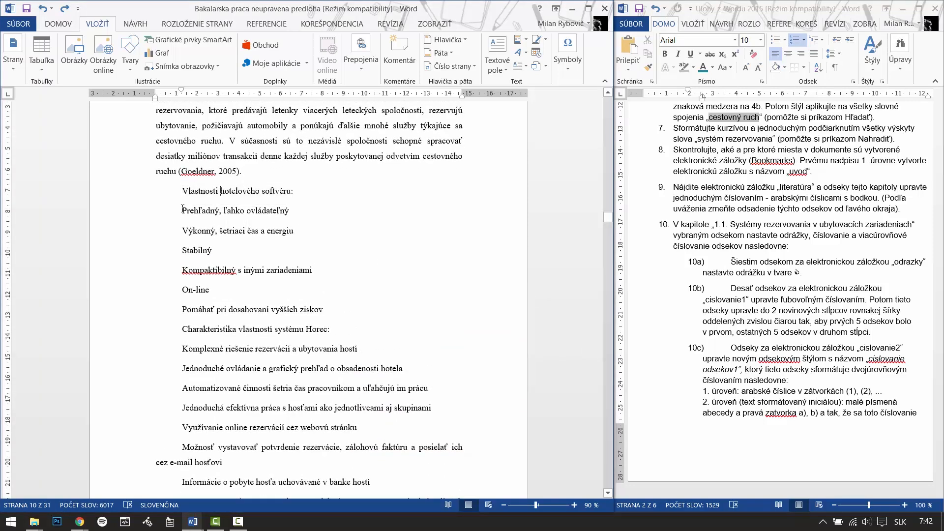
pyautogui.moveTo(181, 208); pyautogui.dragTo(218, 316)
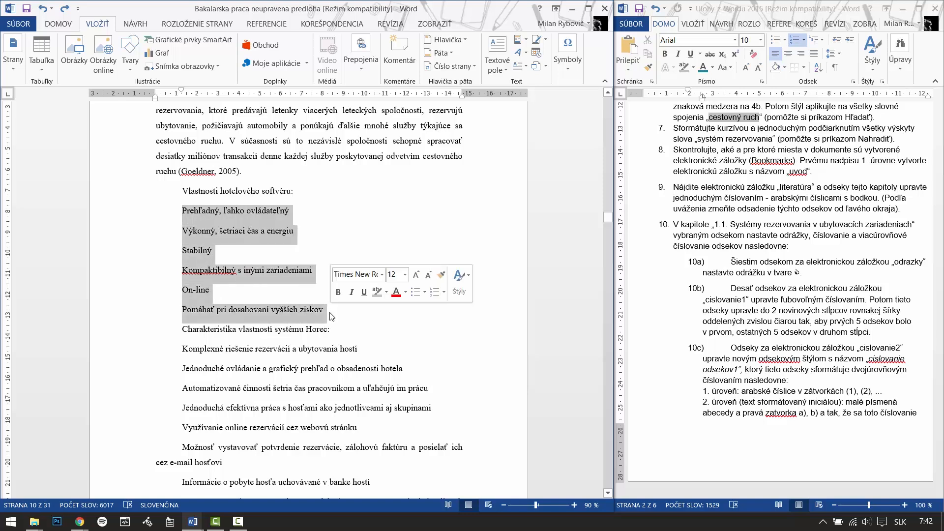
pyautogui.click(58, 23)
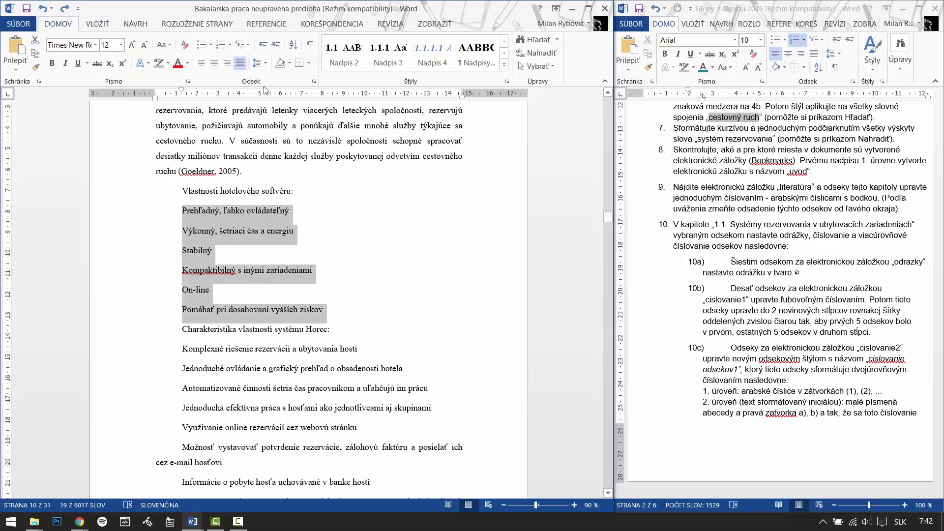
pyautogui.click(212, 47)
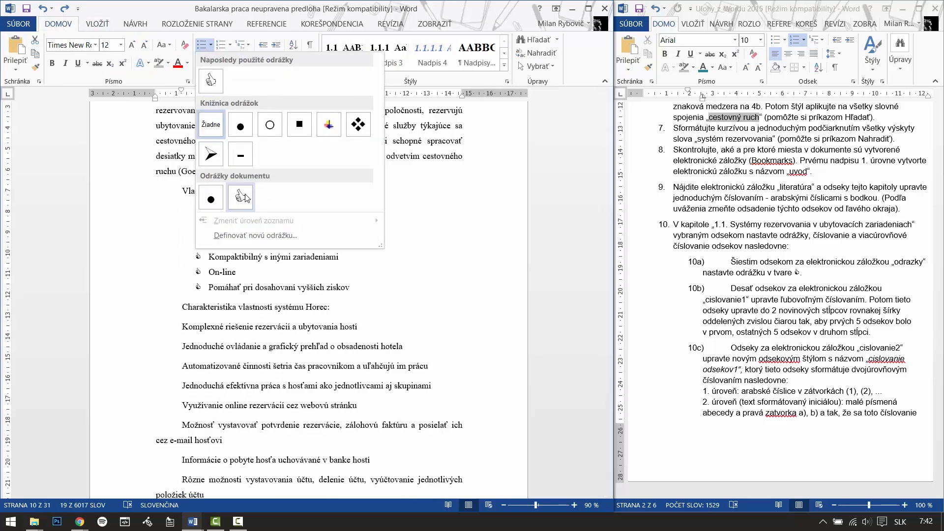
pyautogui.click(252, 238)
pyautogui.moveTo(315, 140); pyautogui.dragTo(504, 140)
pyautogui.click(438, 173)
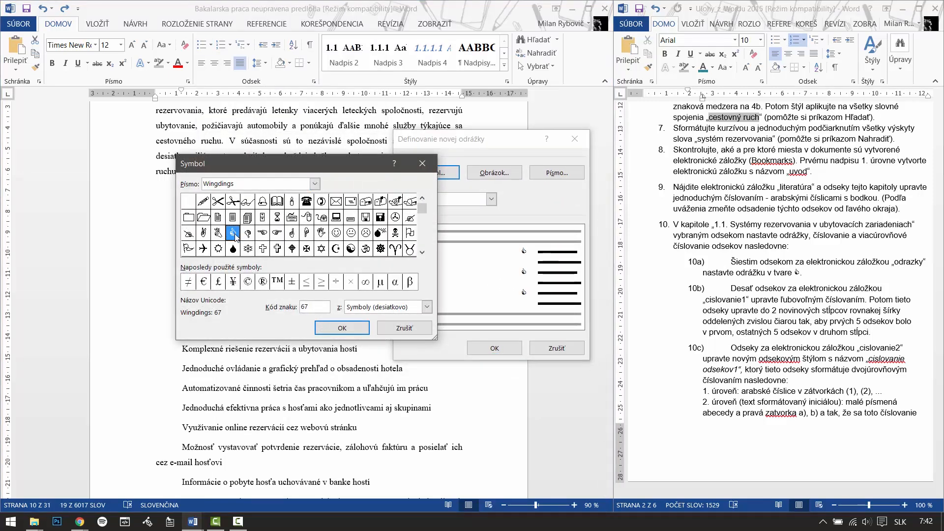
pyautogui.click(219, 234)
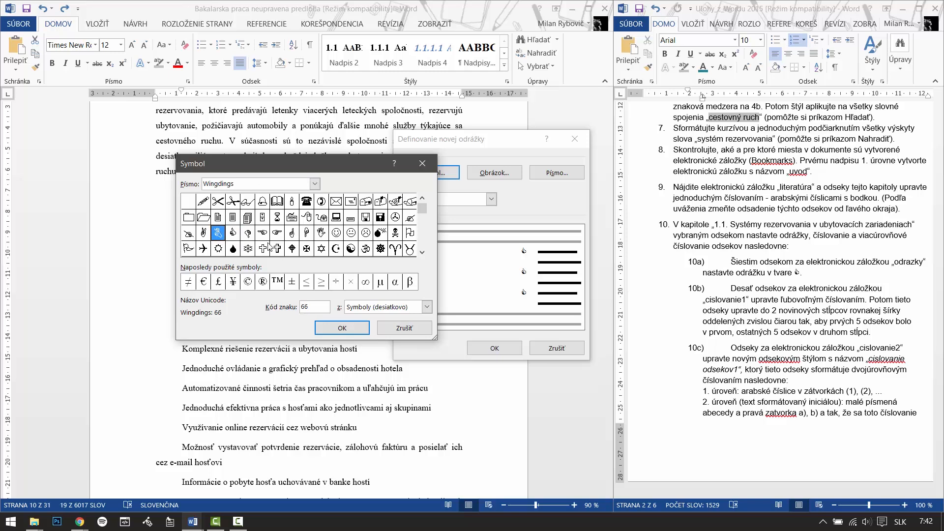
pyautogui.click(232, 232)
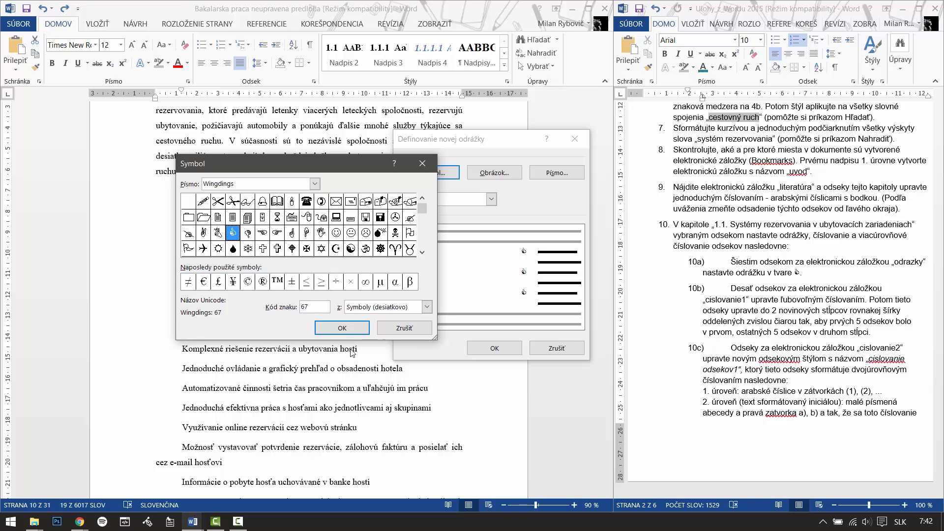
pyautogui.click(342, 328)
pyautogui.click(495, 348)
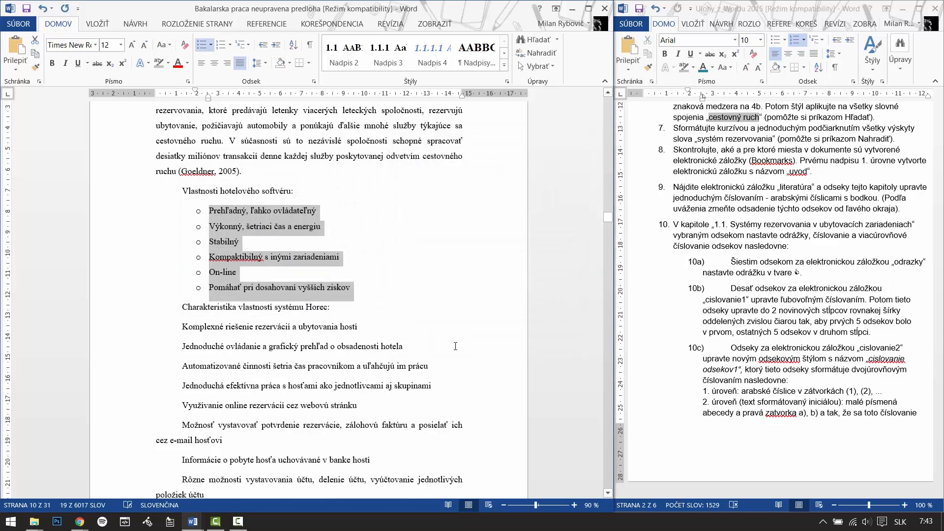
# Change the bullets of the six paragraphs under "Vlastnosti hotelového softvéru" to the document's thumbs-up bullet.
pyautogui.click(211, 45)
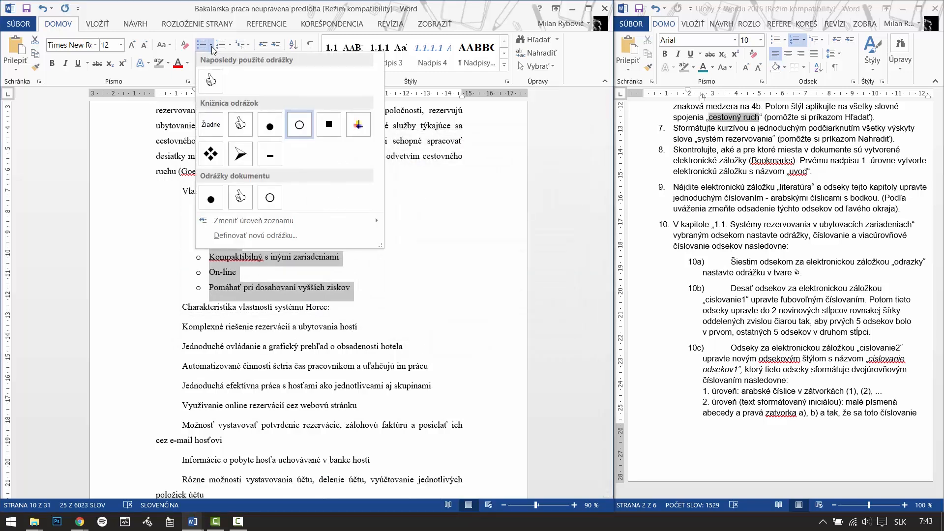
pyautogui.click(240, 196)
pyautogui.click(283, 348)
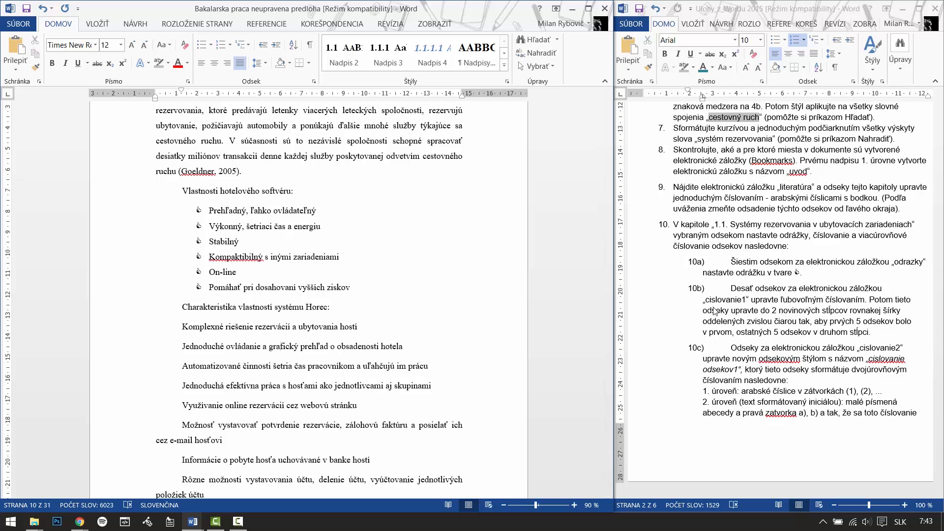
# Go to the bookmark "cislovanie1" in the thesis and close the bookmark dialog.
pyautogui.click(91, 24)
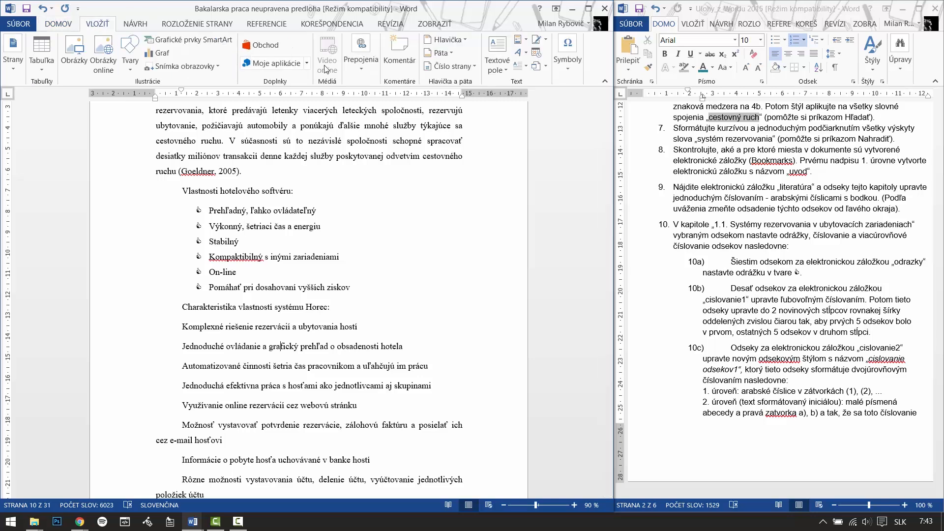
pyautogui.click(364, 69)
pyautogui.click(403, 106)
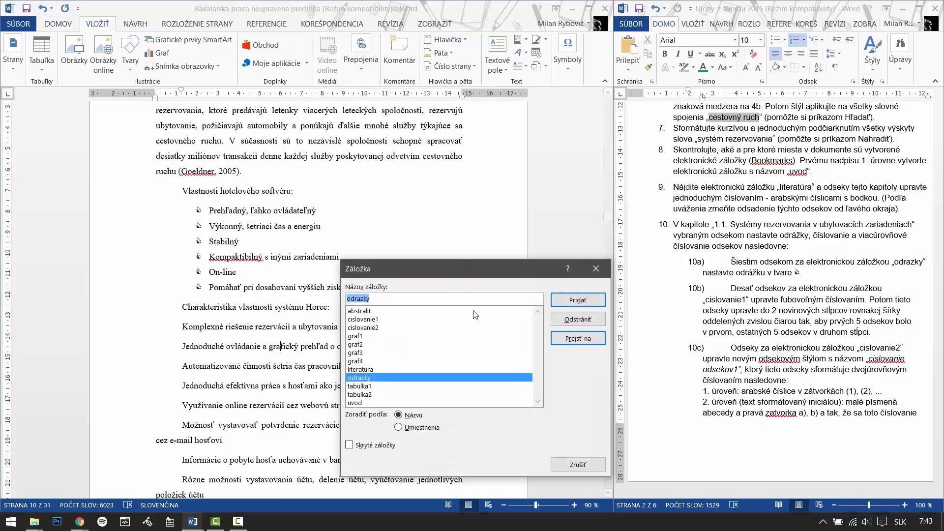
pyautogui.click(376, 319)
pyautogui.click(578, 338)
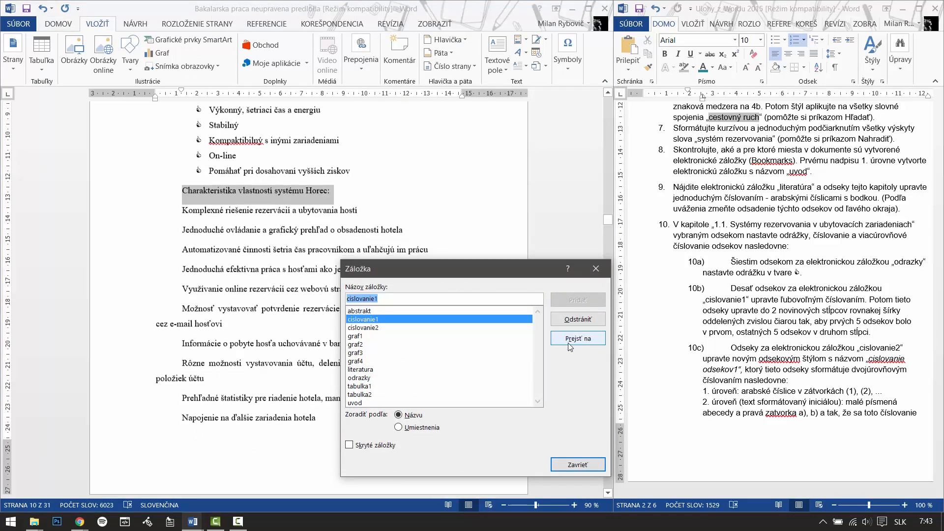
pyautogui.click(596, 269)
# Number the ten paragraphs under "Charakteristika vlastností systému Horec" with Arabic numerals and a period, and lay them out in two columns.
pyautogui.moveTo(181, 208); pyautogui.dragTo(331, 421)
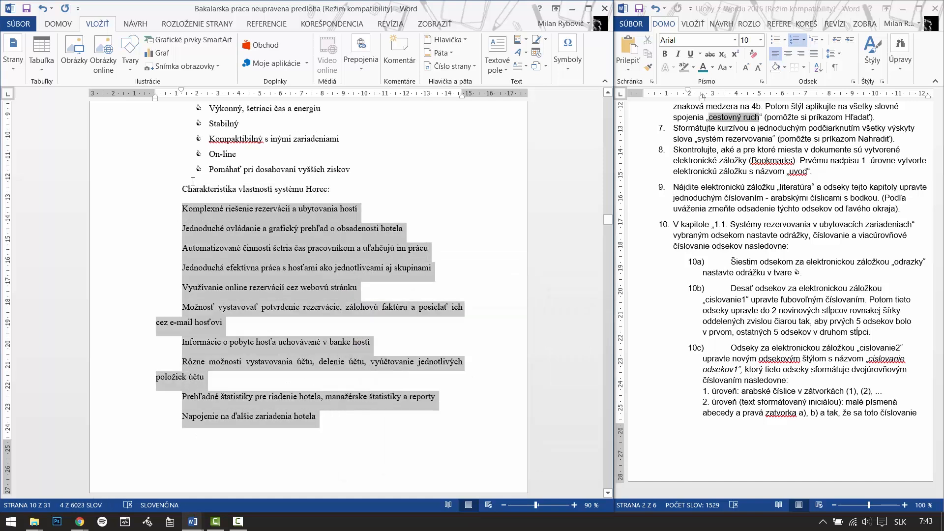
pyautogui.click(62, 24)
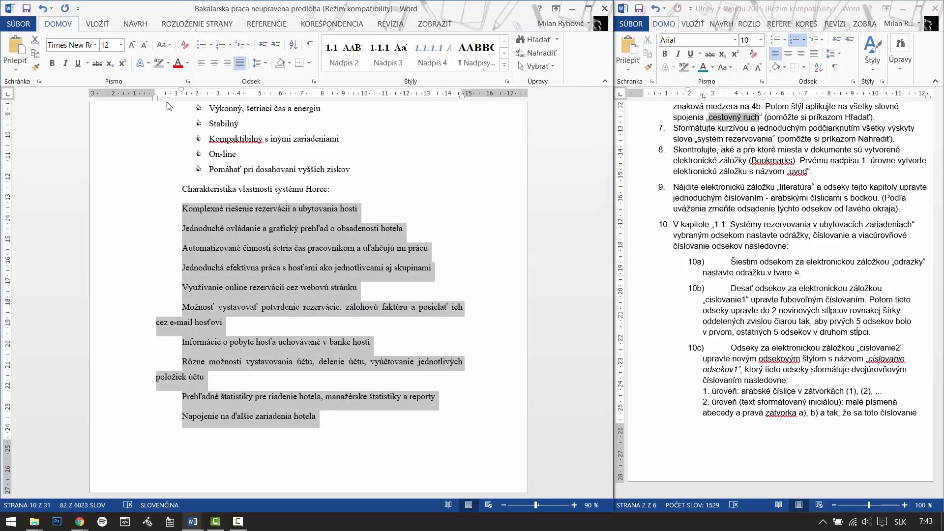
pyautogui.click(219, 46)
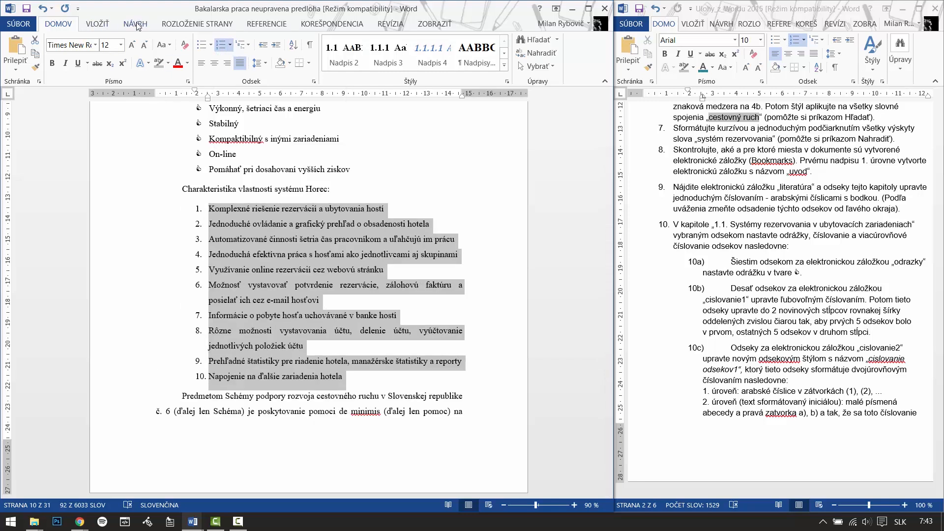
pyautogui.click(179, 25)
pyautogui.click(102, 67)
pyautogui.click(123, 114)
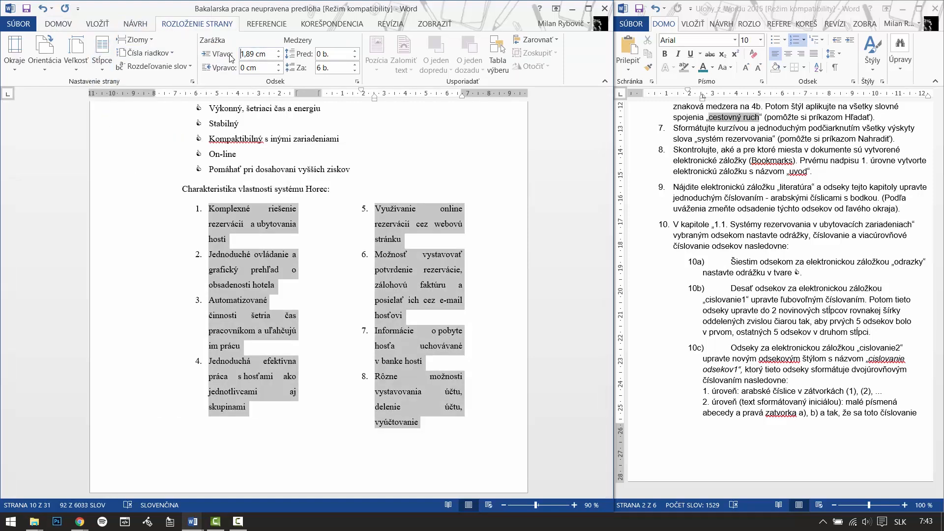
# Set the left indent of the ten numbered two-column paragraphs to 0 cm.
pyautogui.press('BackSpace')
pyautogui.press('BackSpace')
pyautogui.press('BackSpace')
pyautogui.press('BackSpace')
pyautogui.write('0')
pyautogui.press('Return')
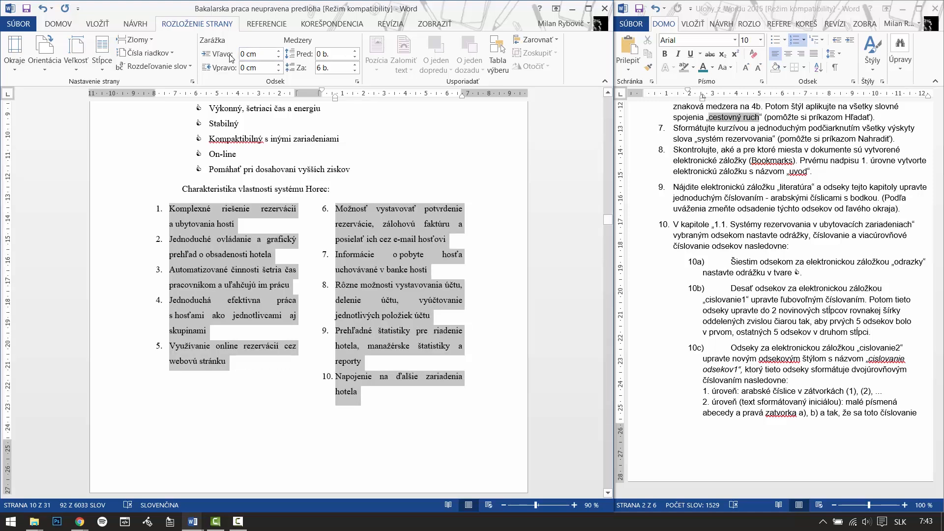
# Add a vertical line between the two equal-width columns of the numbered list.
pyautogui.click(104, 62)
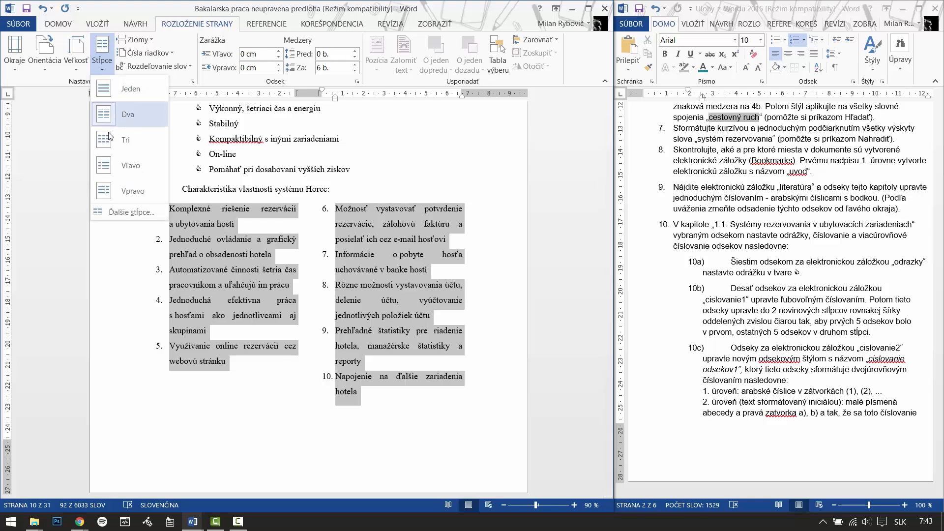
pyautogui.click(129, 212)
pyautogui.click(382, 218)
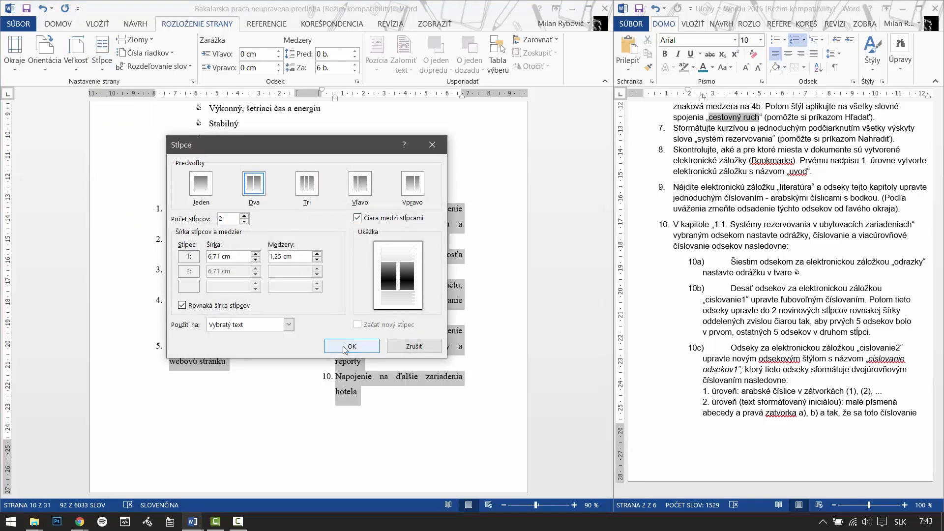
pyautogui.click(344, 347)
pyautogui.click(375, 429)
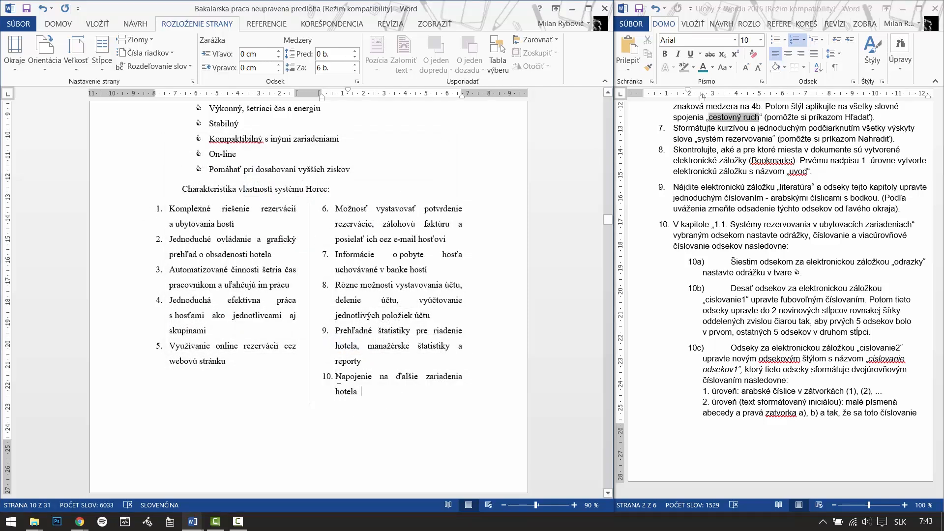
# Go to the bookmark "cislovanie2" in the thesis and close the bookmark dialog.
pyautogui.click(742, 353)
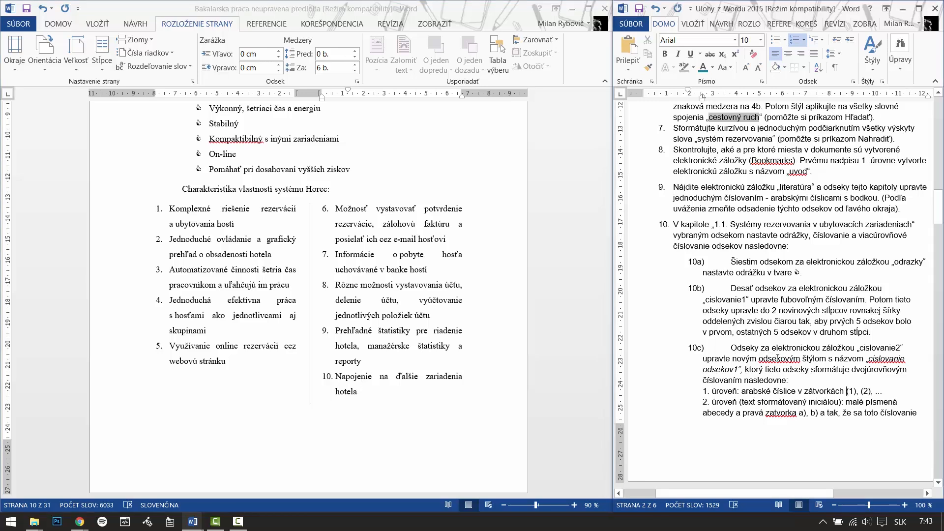
pyautogui.click(96, 23)
pyautogui.click(97, 24)
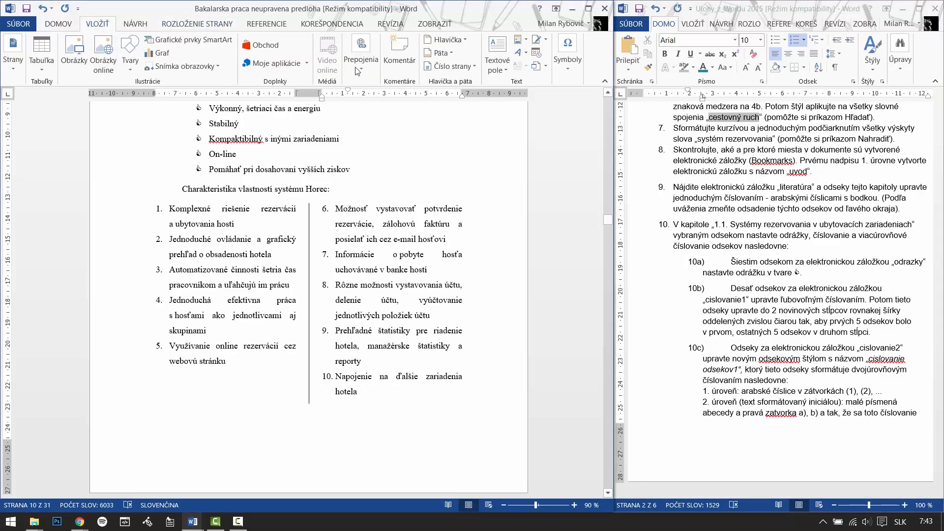
pyautogui.click(374, 68)
pyautogui.click(403, 106)
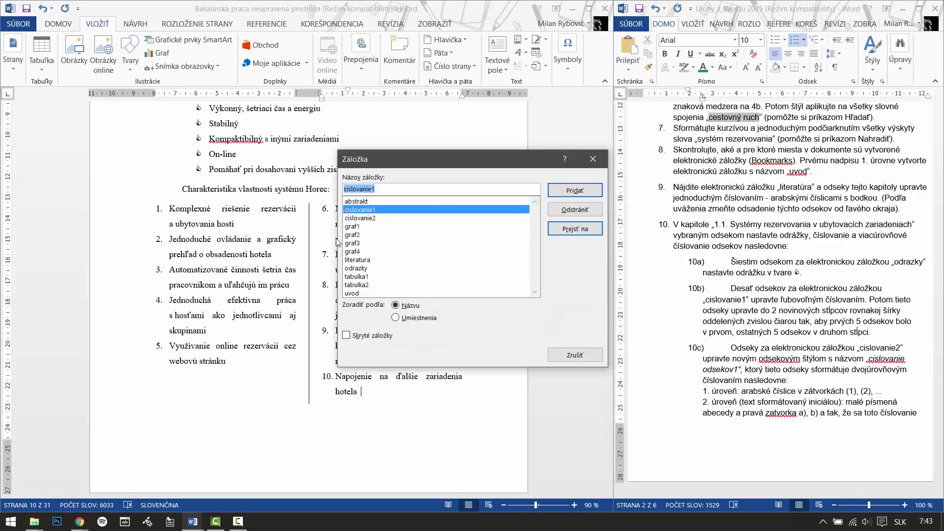
pyautogui.click(369, 218)
pyautogui.click(575, 228)
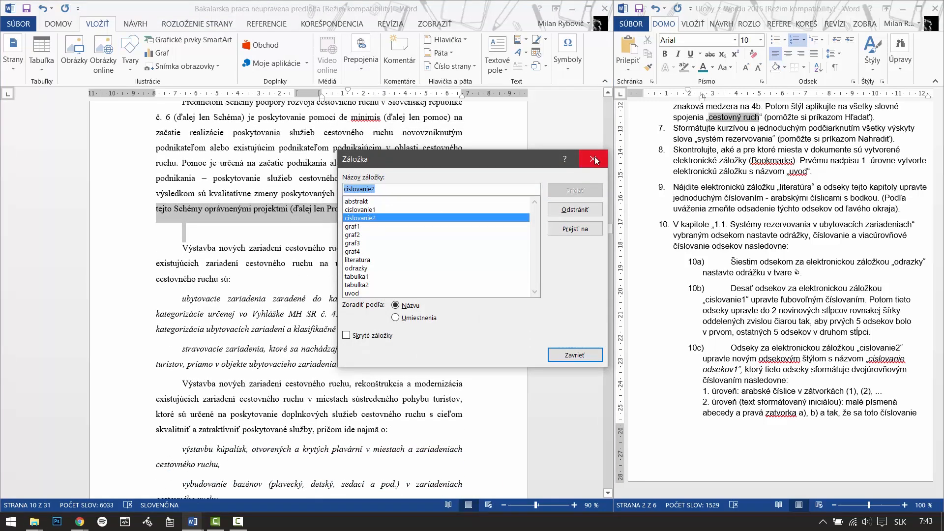
pyautogui.click(593, 159)
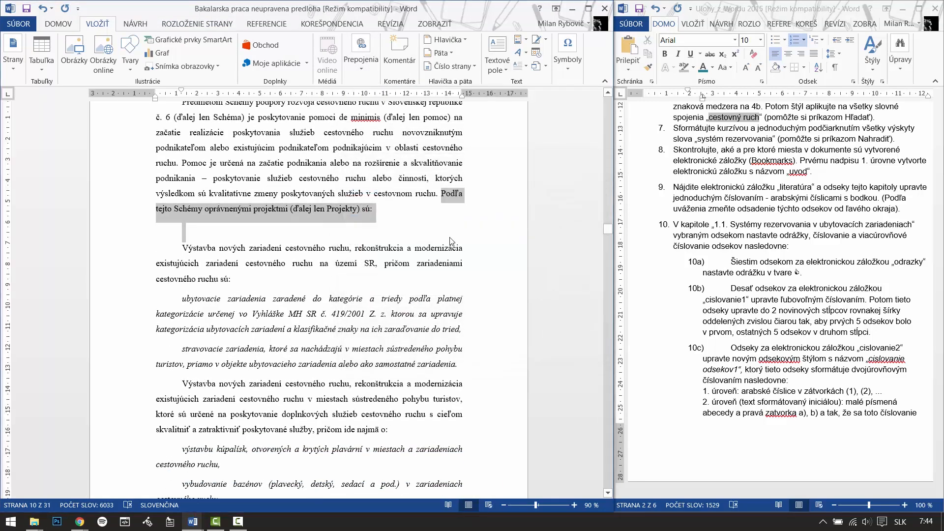
# Start a new paragraph style from the empty paragraph above "Výstavba nových zariadení" and name it "cislovanieodsekov1".
pyautogui.click(251, 227)
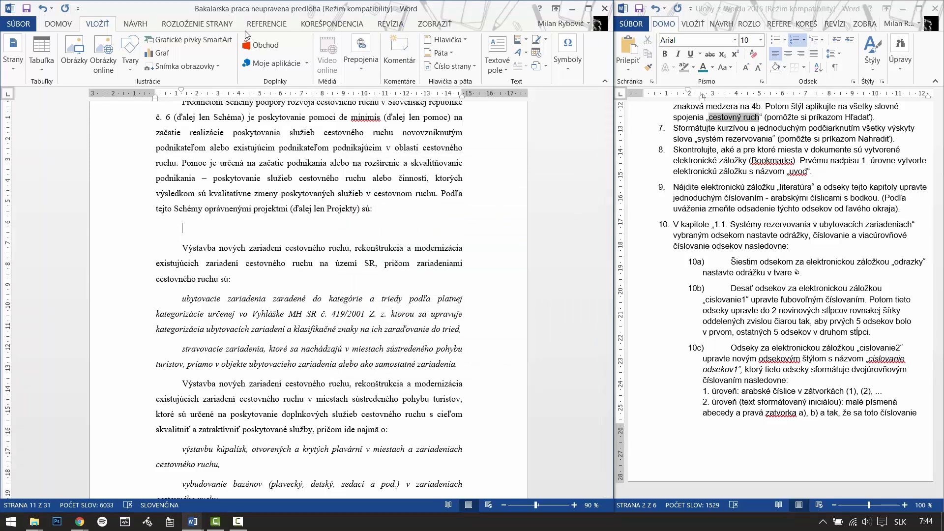
pyautogui.click(58, 26)
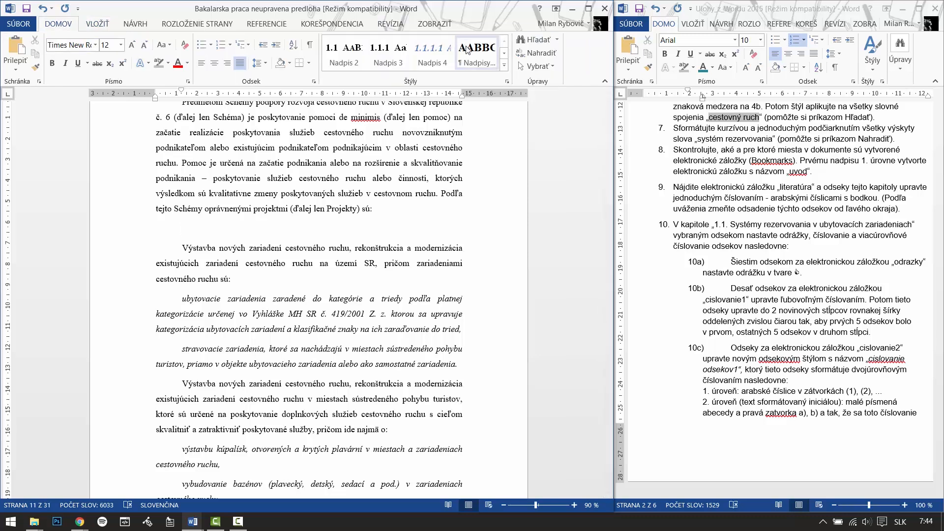
pyautogui.click(506, 81)
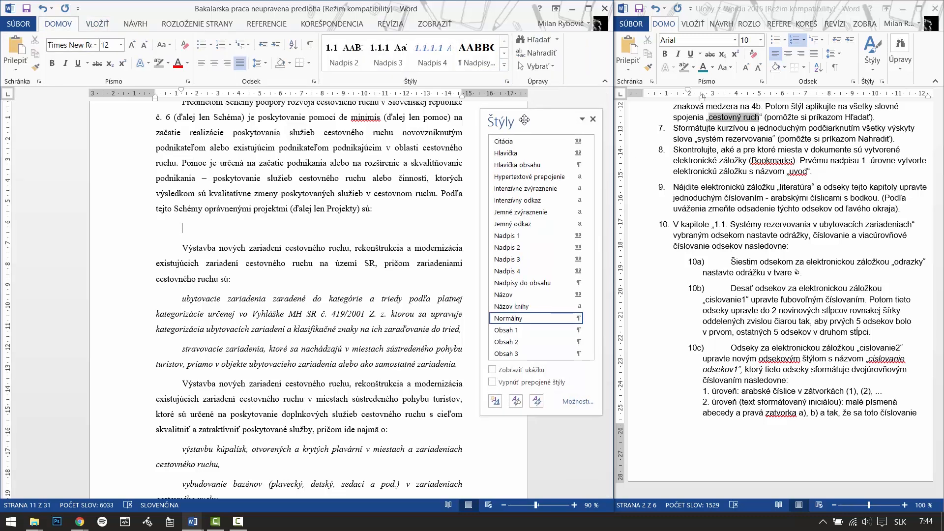
pyautogui.click(496, 400)
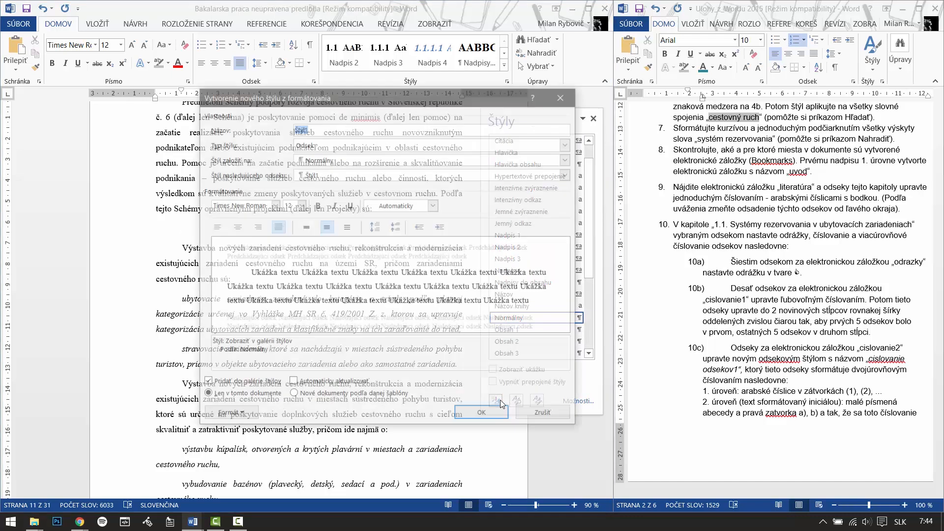
pyautogui.moveTo(349, 103); pyautogui.dragTo(371, 107)
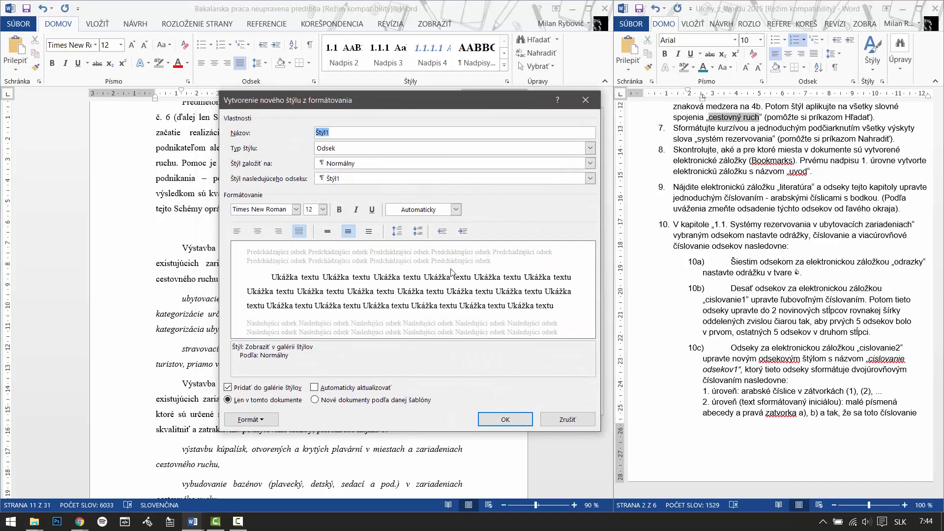
pyautogui.write('cislovan')
pyautogui.write('ue')
pyautogui.press('BackSpace')
pyautogui.press('BackSpace')
pyautogui.write('ieodsekov1')
# Base the new style "cislovanieodsekov1" on the style "Odsek zoznamu".
pyautogui.click(349, 164)
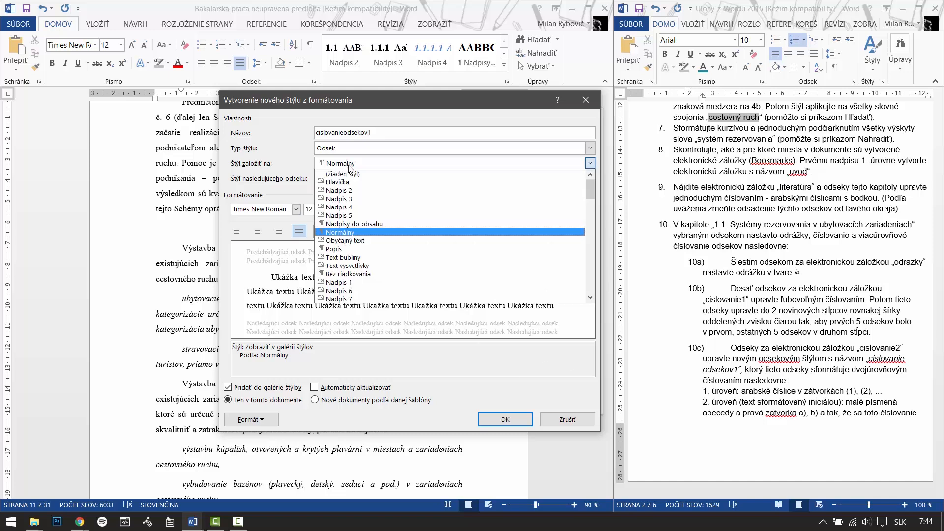
pyautogui.press('o')
pyautogui.press('o')
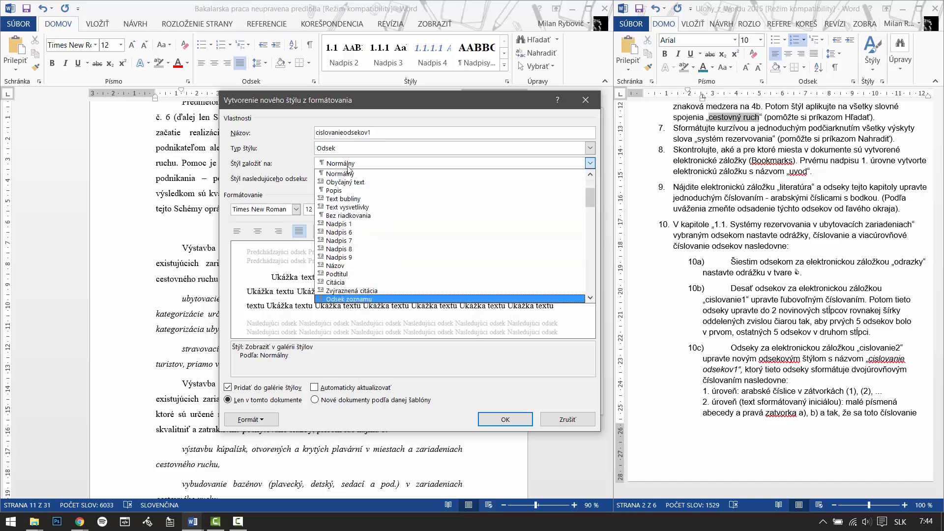
pyautogui.click(344, 299)
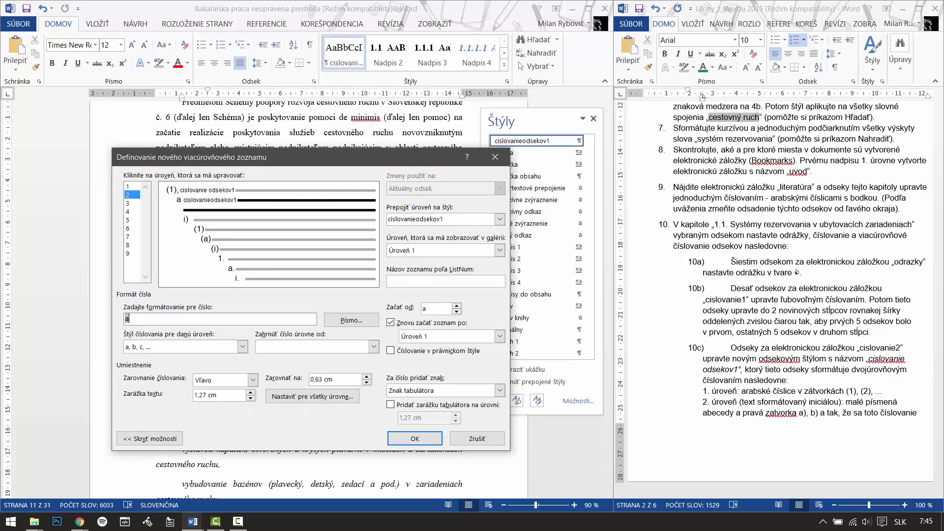
# Set the level 2 number format of the multilevel list to "a)" and delete the empty numbered paragraph above "Výstavba nových zariadení".
pyautogui.write(')')
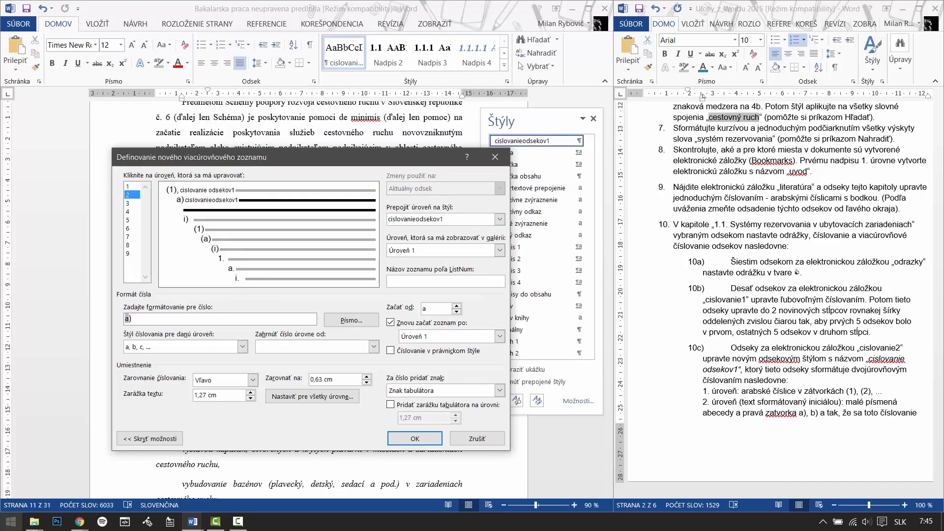
pyautogui.click(415, 439)
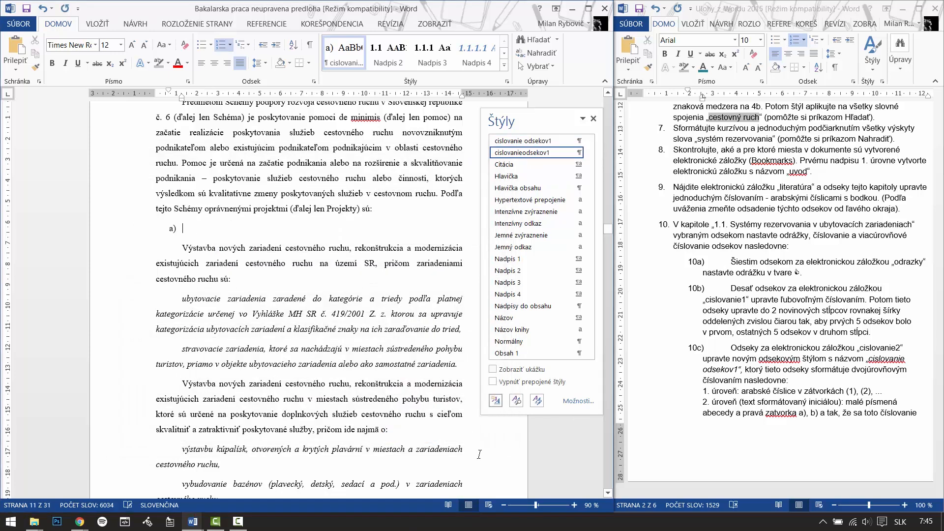
pyautogui.press('BackSpace')
pyautogui.press('BackSpace')
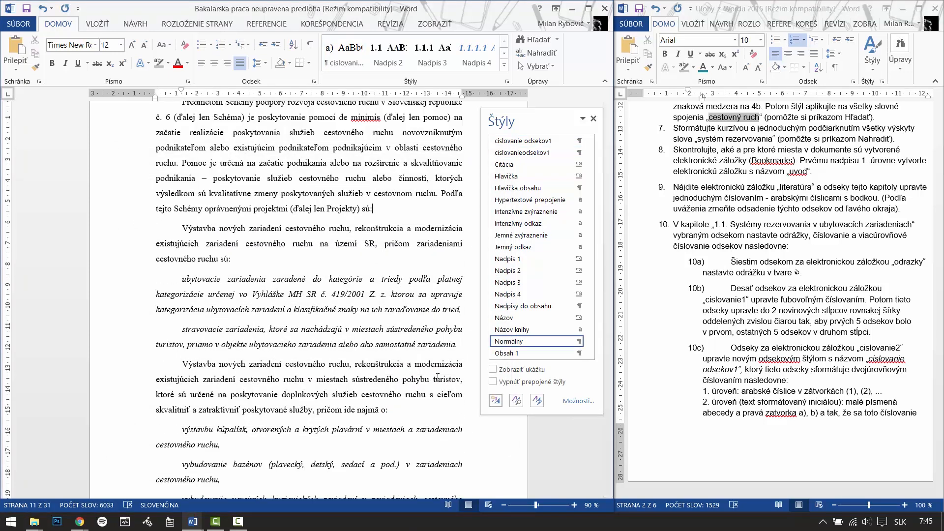
# Apply the style "cislovanieodsekov1" to all paragraphs from "Výstavba nových zariadení" up to the heading of chapter 1.2.
pyautogui.moveTo(180, 225); pyautogui.dragTo(460, 268)
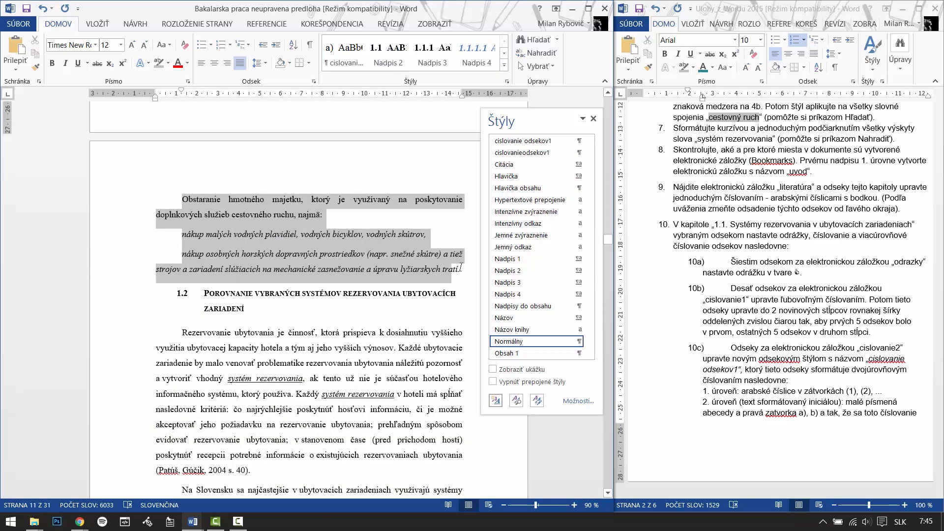
pyautogui.moveTo(533, 144)
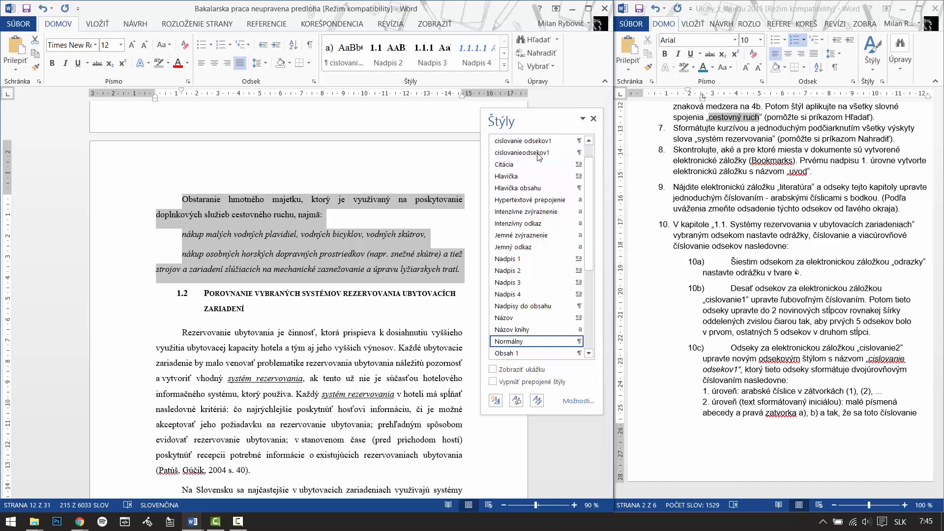
pyautogui.click(533, 152)
pyautogui.scroll(6, 299, 289)
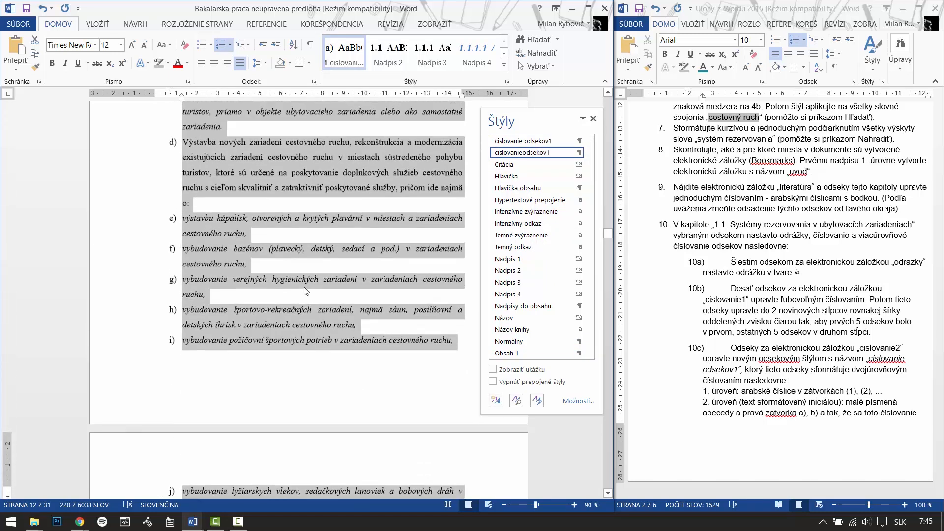
# Apply the "cislovanie odsekov1" style to the selected list and demote its "ubytovacie zariadenia" paragraph to the second numbering level.
pyautogui.scroll(4, 299, 287)
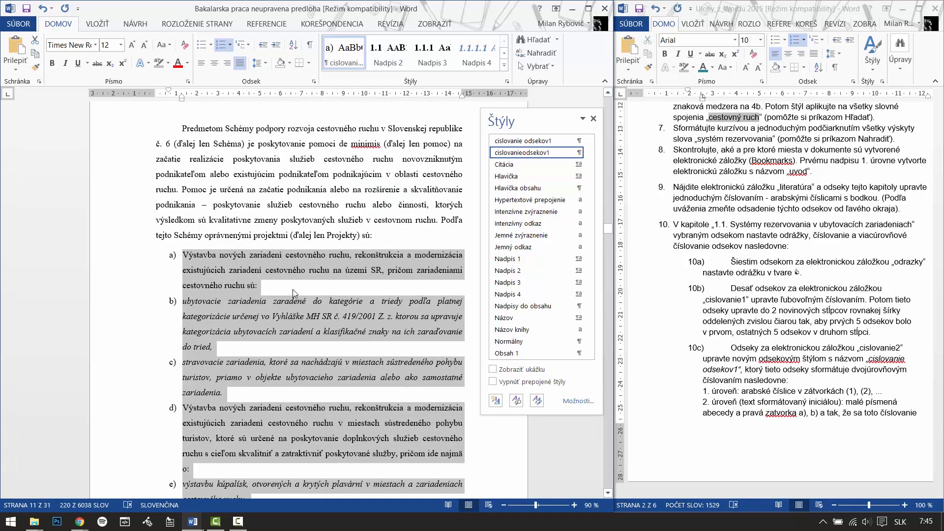
pyautogui.click(522, 140)
pyautogui.click(173, 315)
pyautogui.press('Tab')
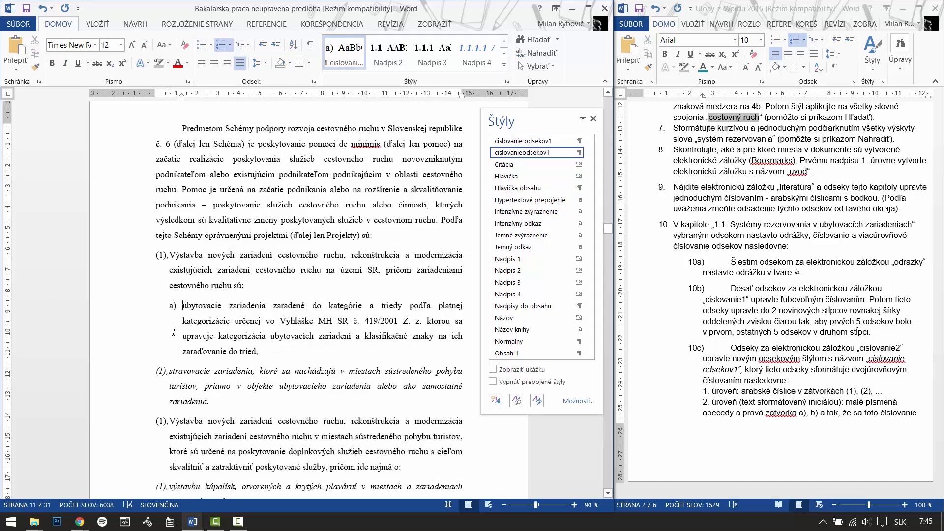
pyautogui.click(166, 422)
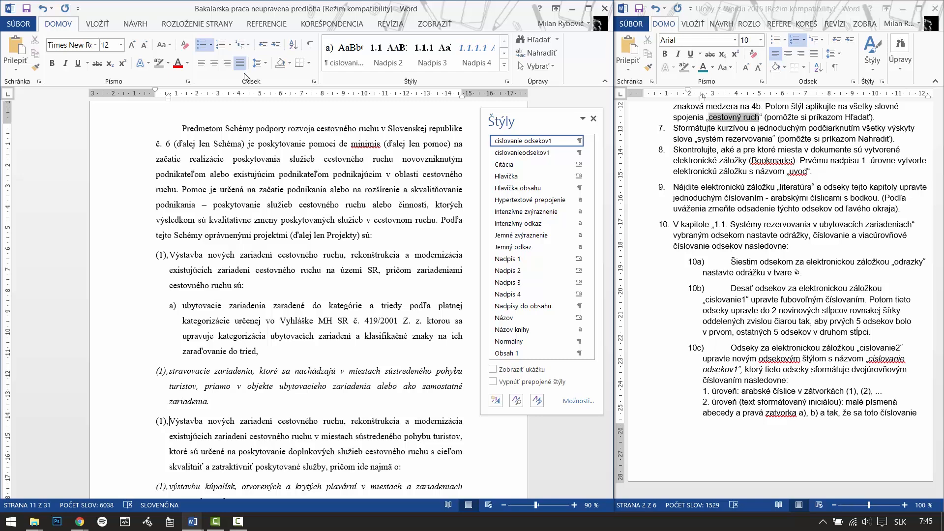
pyautogui.click(249, 46)
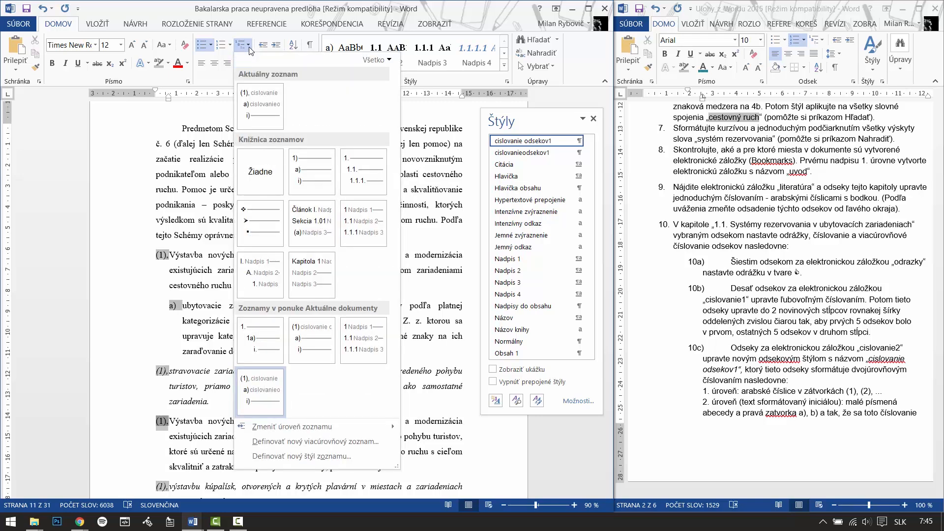
pyautogui.click(248, 46)
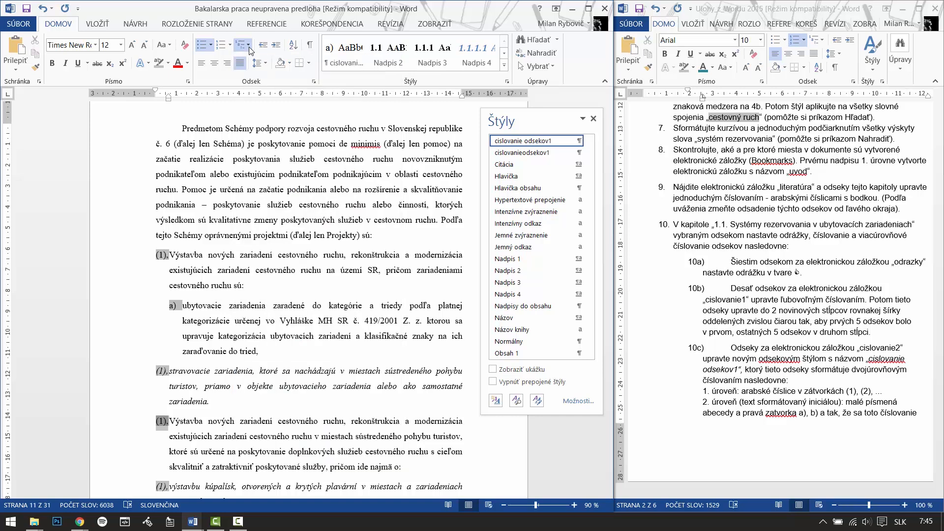
# Demote the "stravovacie zariadenia" paragraph and the six italic paragraphs from "výstavbu kúpalísk" through "vybudovanie lyžiarskych vlekov" to the second numbering level.
pyautogui.click(169, 370)
pyautogui.press('Tab')
pyautogui.scroll(-3, 173, 410)
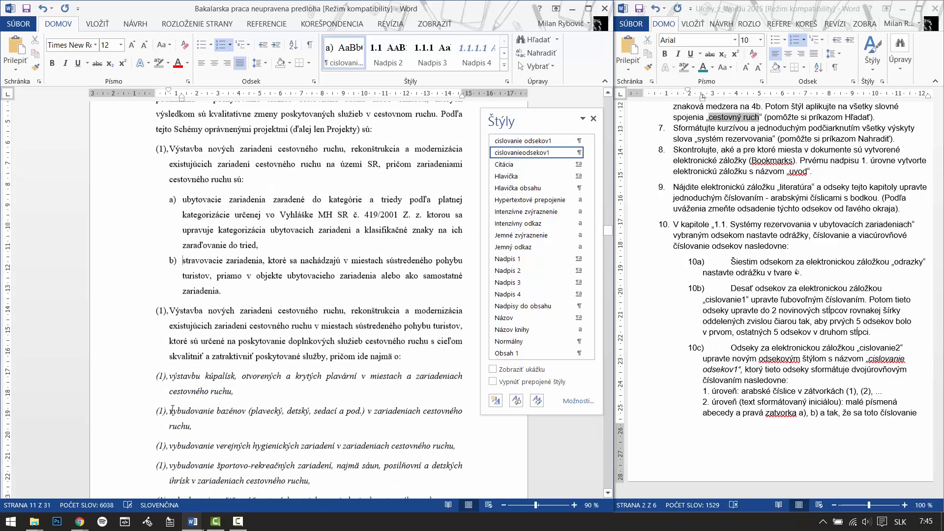
pyautogui.click(169, 349)
pyautogui.press('Tab')
pyautogui.click(169, 381)
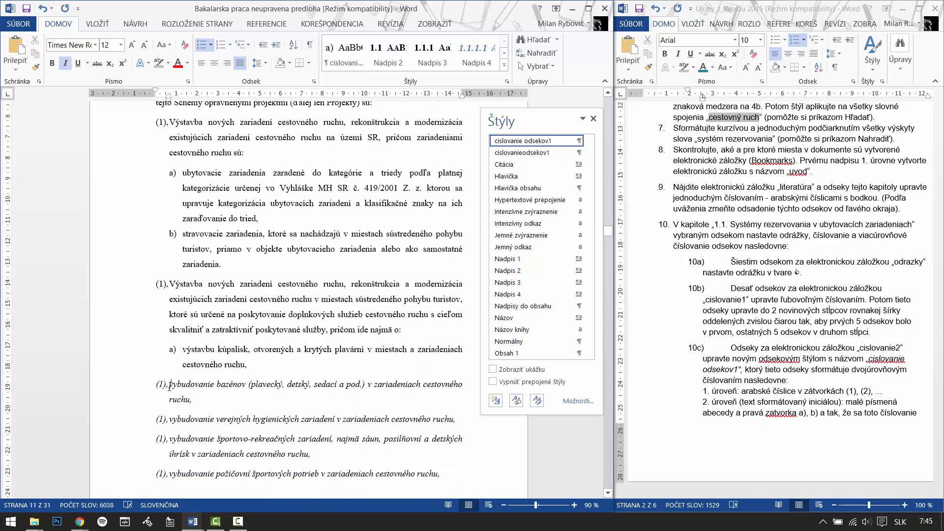
pyautogui.press('Tab')
pyautogui.click(170, 415)
pyautogui.press('Tab')
pyautogui.click(168, 448)
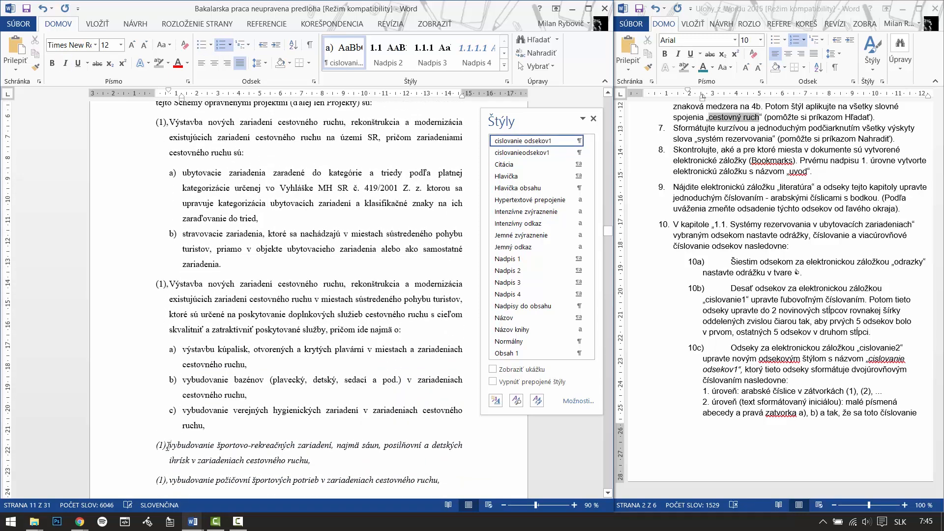
pyautogui.press('Tab')
pyautogui.scroll(-2, 167, 447)
pyautogui.click(167, 396)
pyautogui.press('Tab')
pyautogui.scroll(-3, 191, 424)
pyautogui.scroll(-2, 191, 423)
pyautogui.click(169, 332)
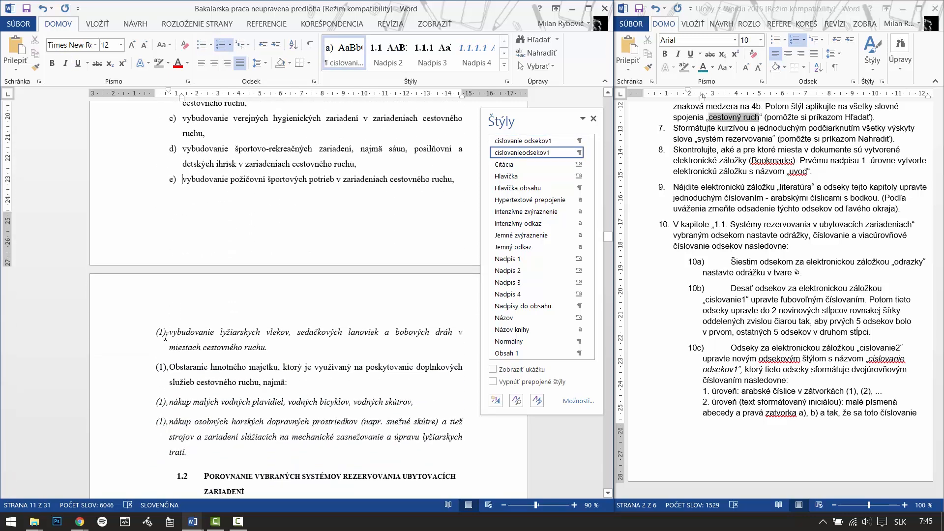
pyautogui.press('Tab')
# Demote the two "nákup" paragraphs under "Obstaranie hmotného majetku" to the second numbering level.
pyautogui.click(168, 402)
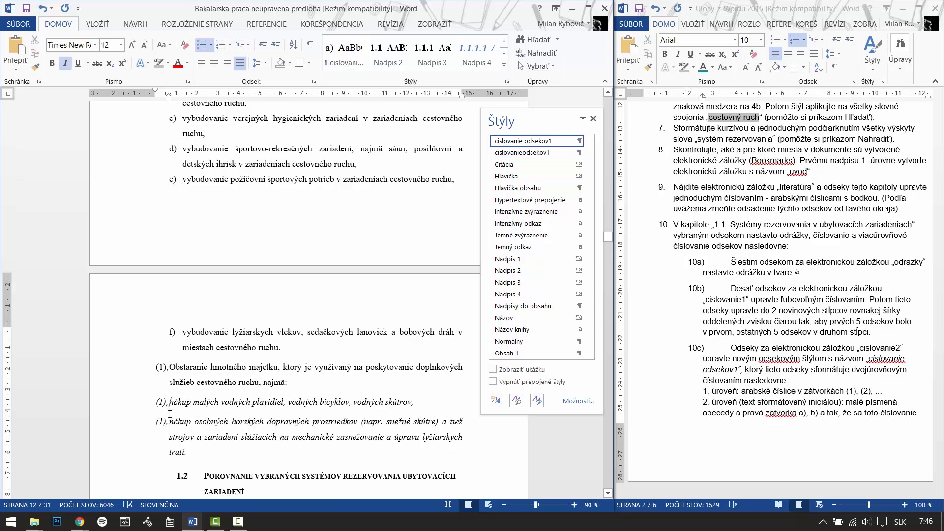
pyautogui.press('Tab')
pyautogui.click(169, 422)
pyautogui.press('Tab')
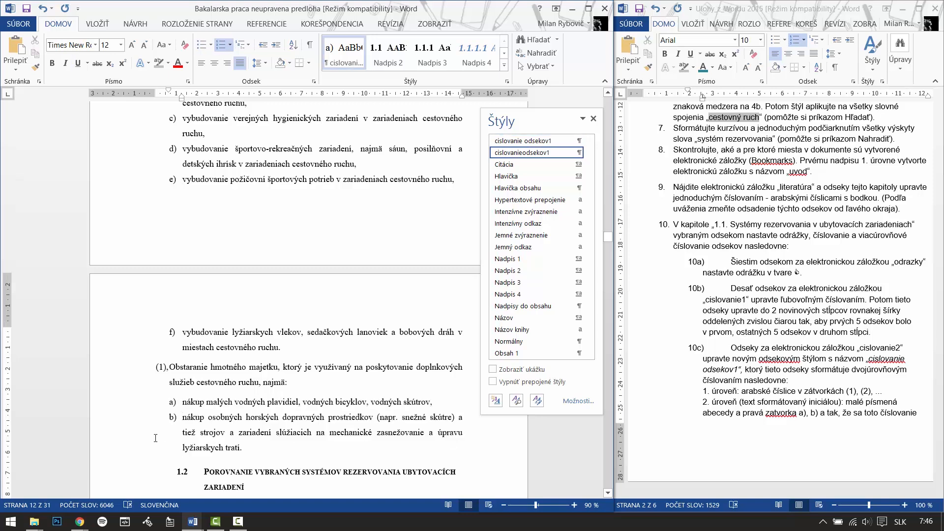
# Examine the first-level numbers of the multilevel list and read tasks 11 and 12 in the assignment document.
pyautogui.scroll(6, 238, 405)
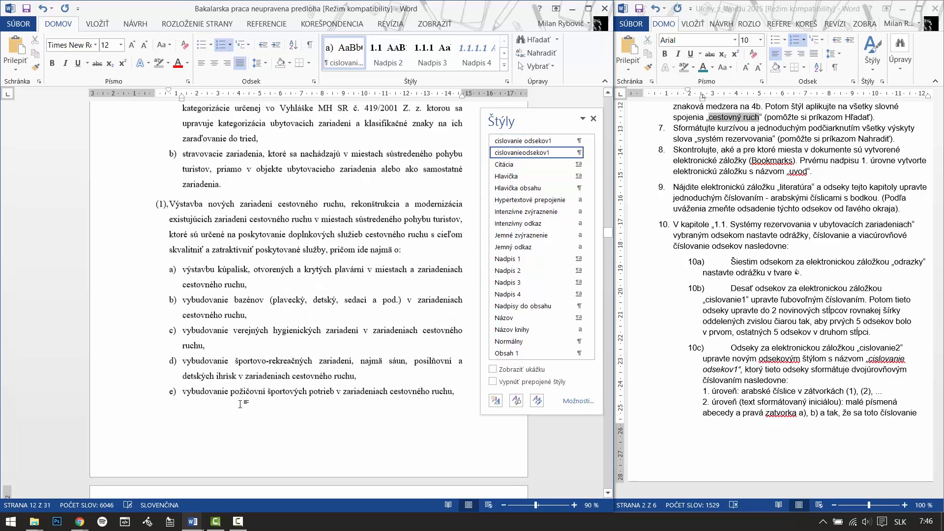
pyautogui.scroll(3, 156, 280)
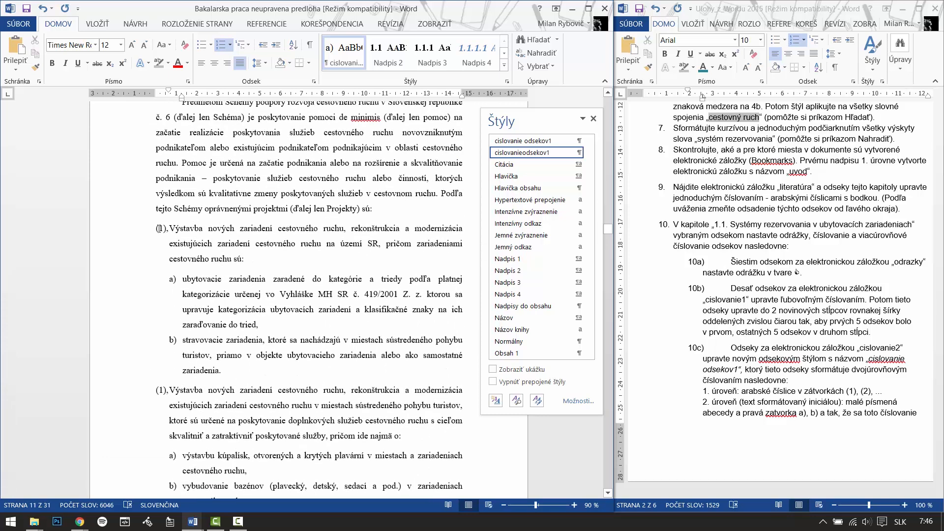
pyautogui.click(161, 228)
pyautogui.click(164, 396)
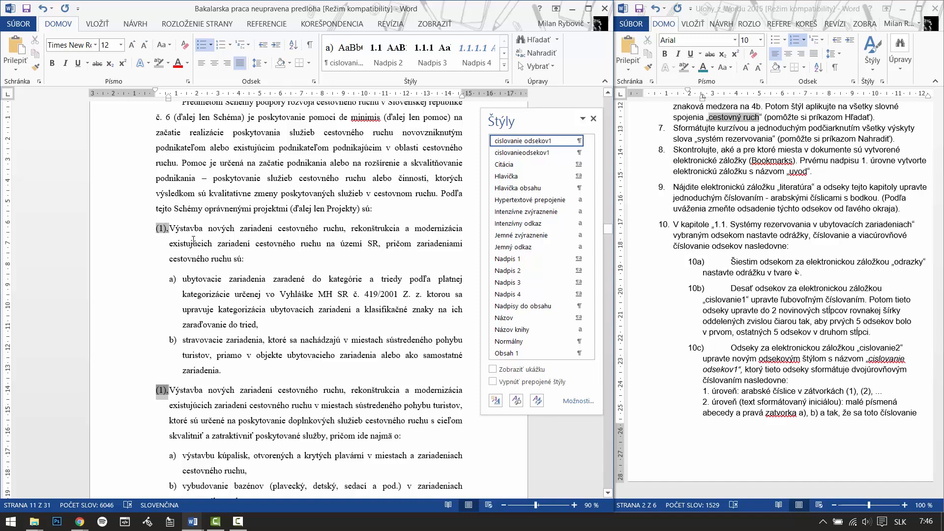
pyautogui.click(193, 243)
pyautogui.click(785, 304)
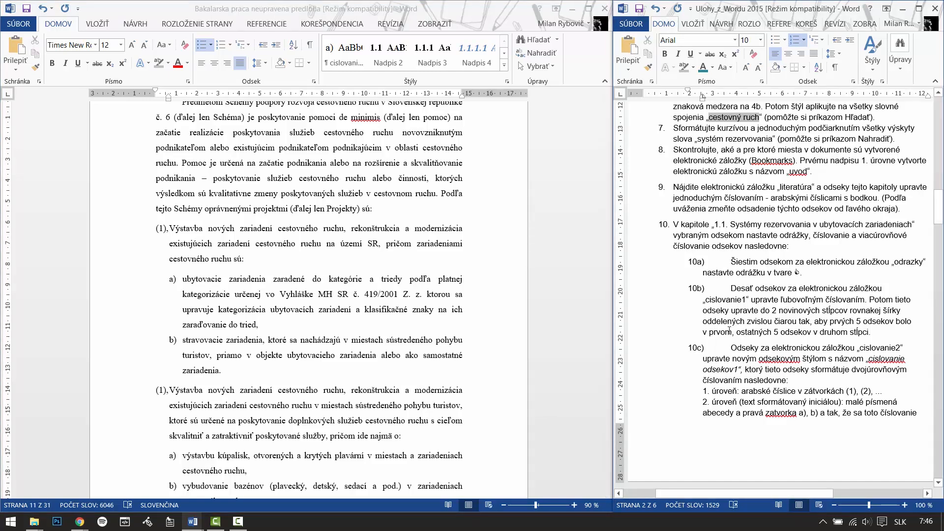
pyautogui.scroll(-6, 715, 352)
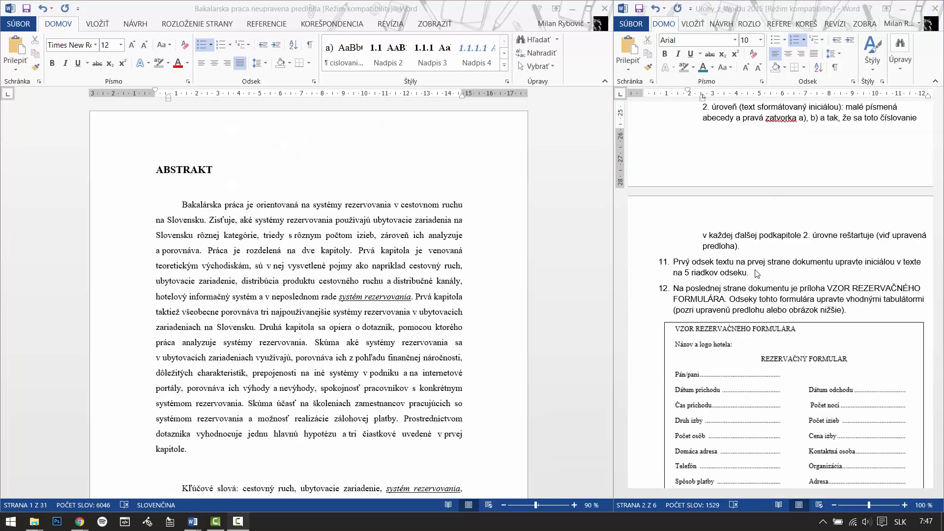
pyautogui.click(773, 260)
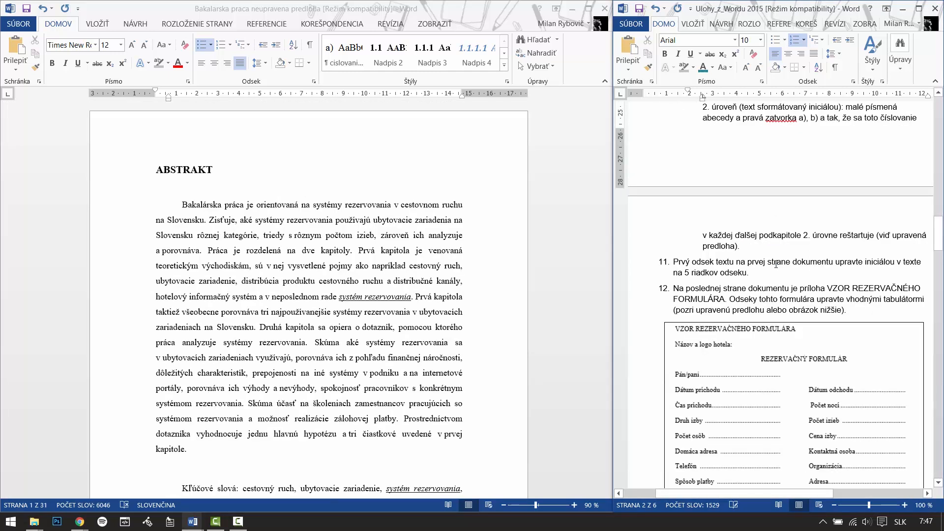
pyautogui.scroll(-1, 779, 272)
pyautogui.scroll(-3, 780, 273)
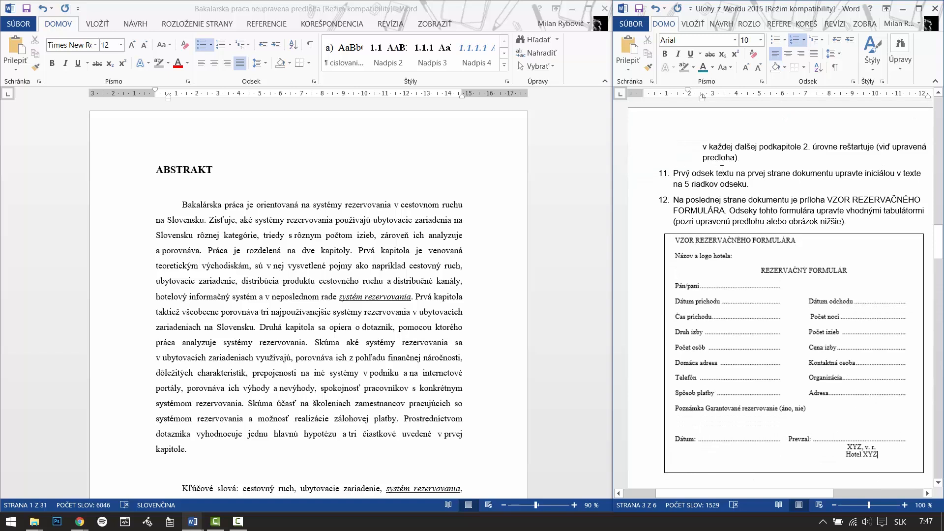
# Give the first paragraph under ABSTRAKT an in-text drop cap spanning 5 lines and save the thesis document.
pyautogui.click(190, 232)
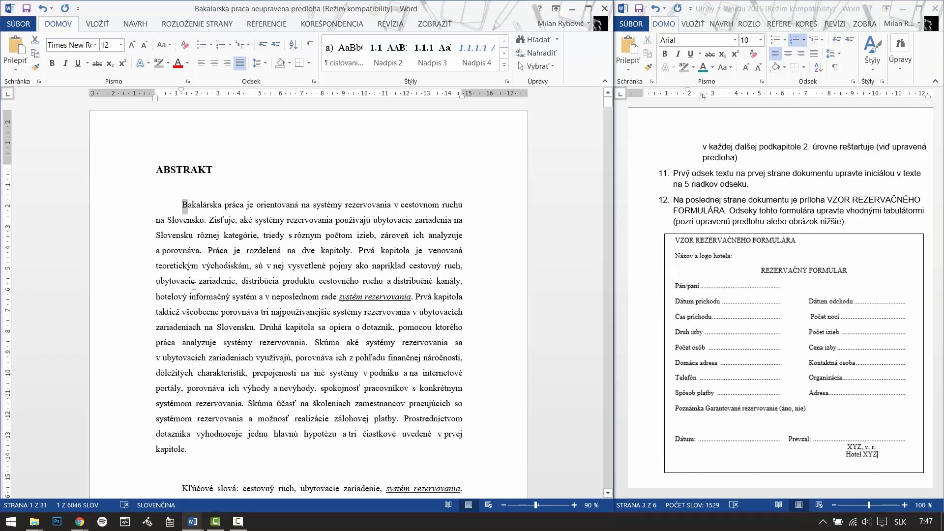
pyautogui.click(99, 23)
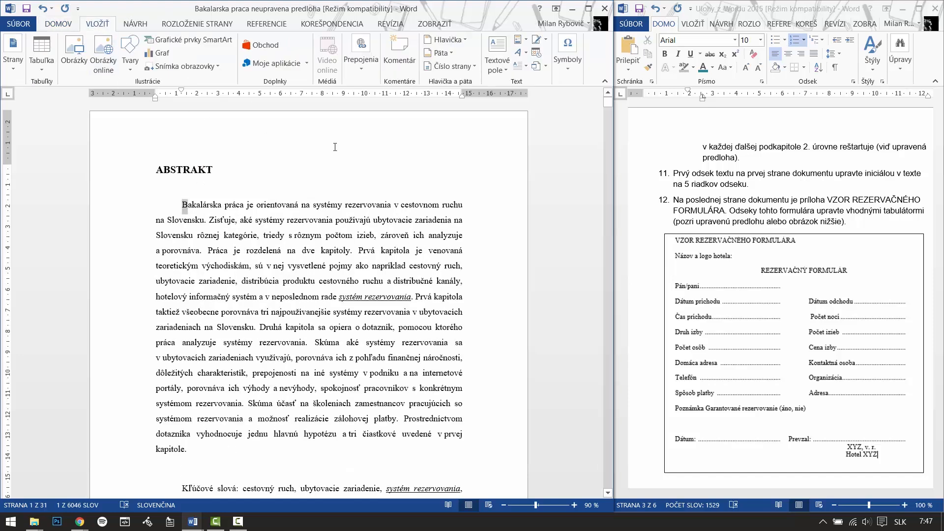
pyautogui.click(526, 67)
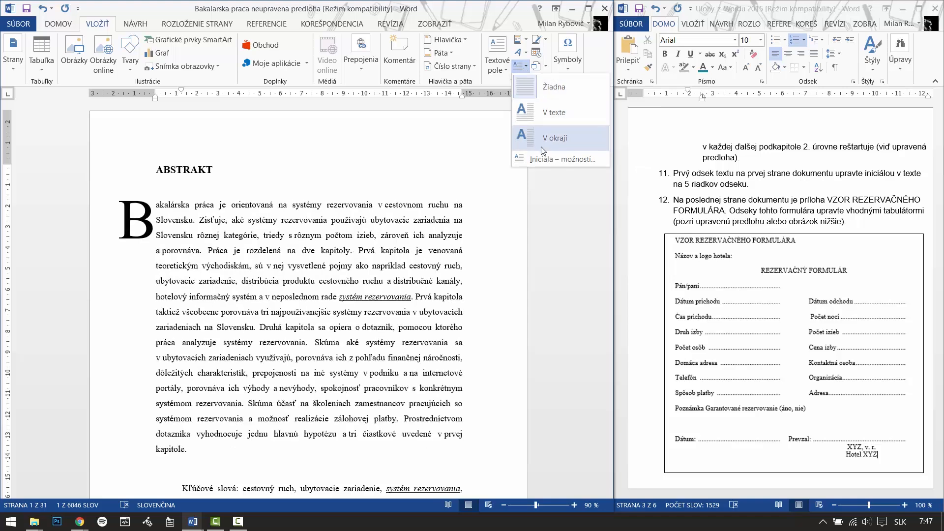
pyautogui.click(549, 159)
pyautogui.click(308, 214)
pyautogui.moveTo(338, 288); pyautogui.dragTo(321, 288)
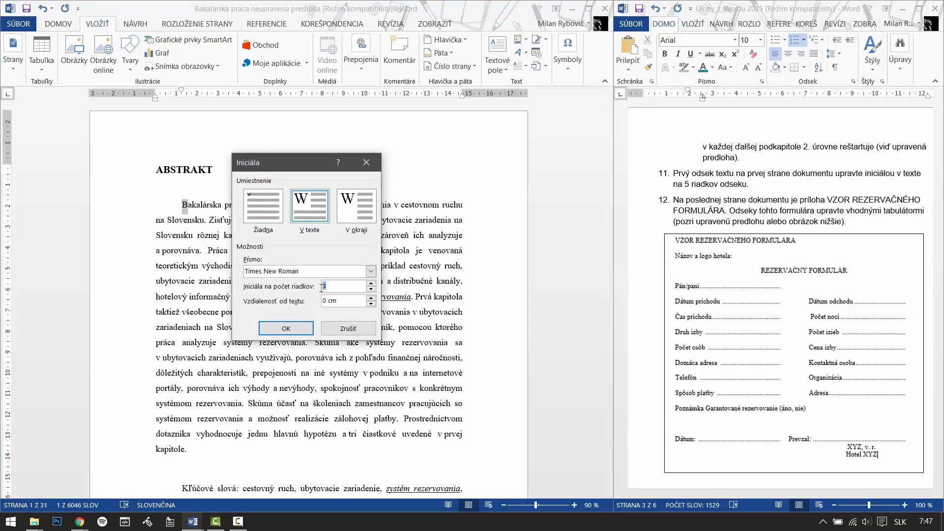
pyautogui.write('5')
pyautogui.click(307, 327)
pyautogui.click(343, 317)
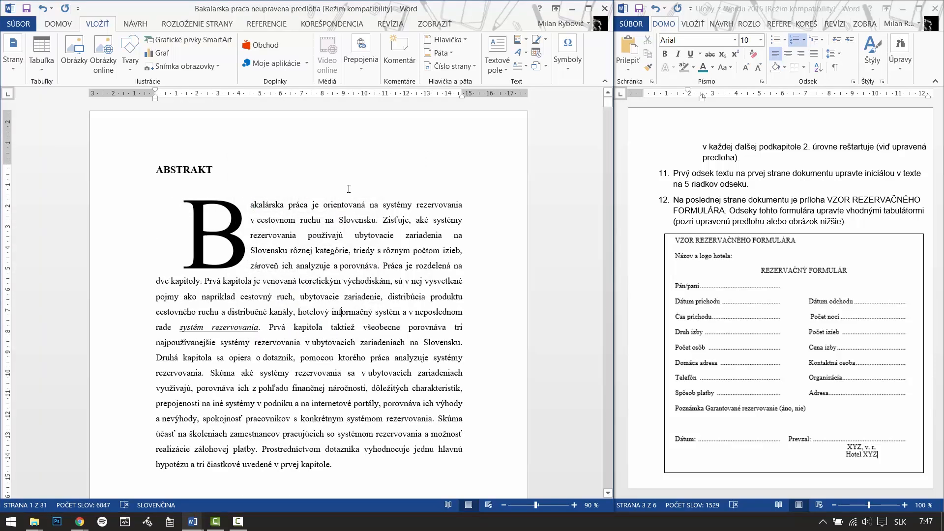
pyautogui.click(26, 8)
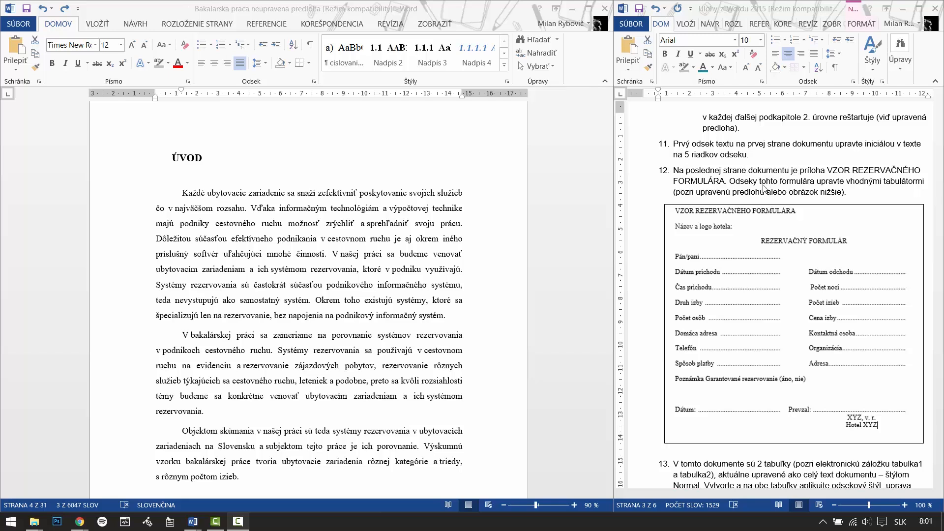
# Format the "Vzor rezervačného formulára" line under PRÍLOHY on the last page in small caps at size 14.
pyautogui.click(546, 202)
pyautogui.moveTo(608, 140); pyautogui.dragTo(611, 475)
pyautogui.scroll(-2, 351, 418)
pyautogui.click(361, 365)
pyautogui.scroll(-1, 361, 364)
pyautogui.click(318, 247)
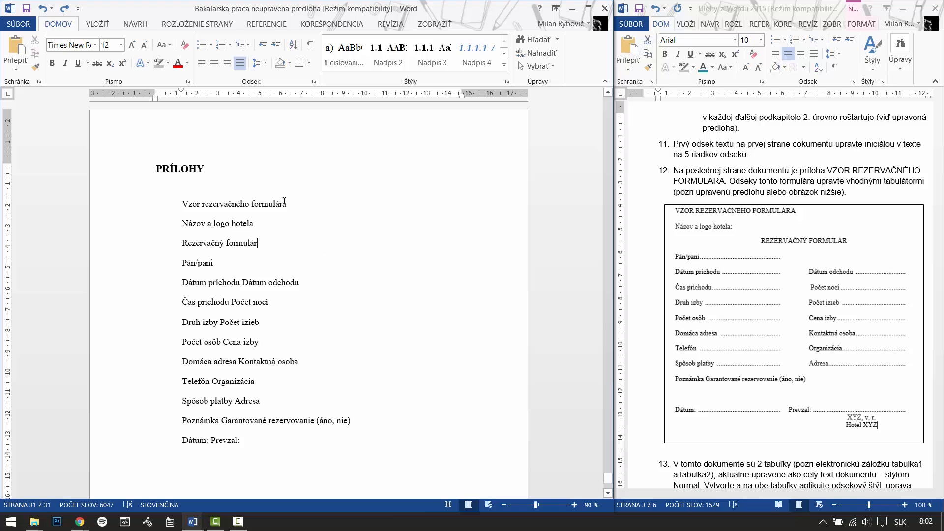
pyautogui.moveTo(285, 206); pyautogui.dragTo(182, 204)
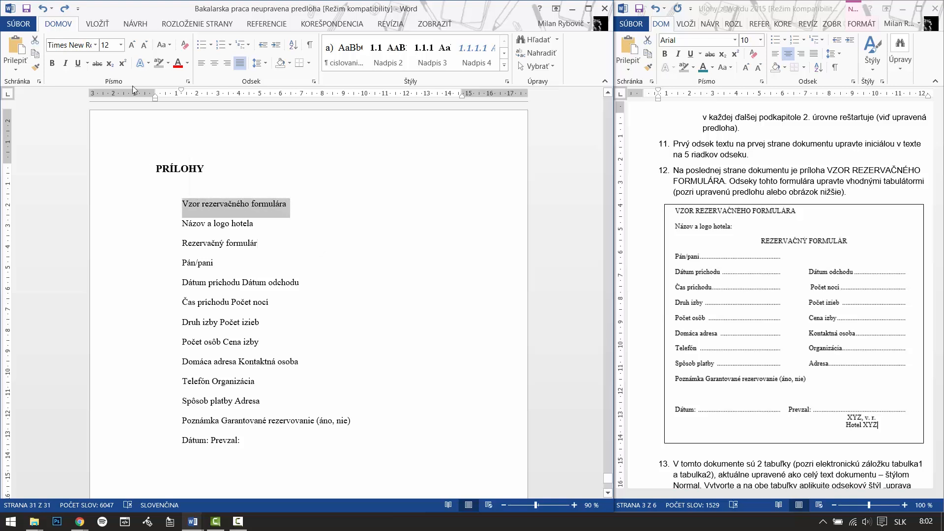
pyautogui.click(188, 84)
pyautogui.moveTo(343, 115); pyautogui.dragTo(438, 118)
pyautogui.click(550, 281)
pyautogui.click(589, 225)
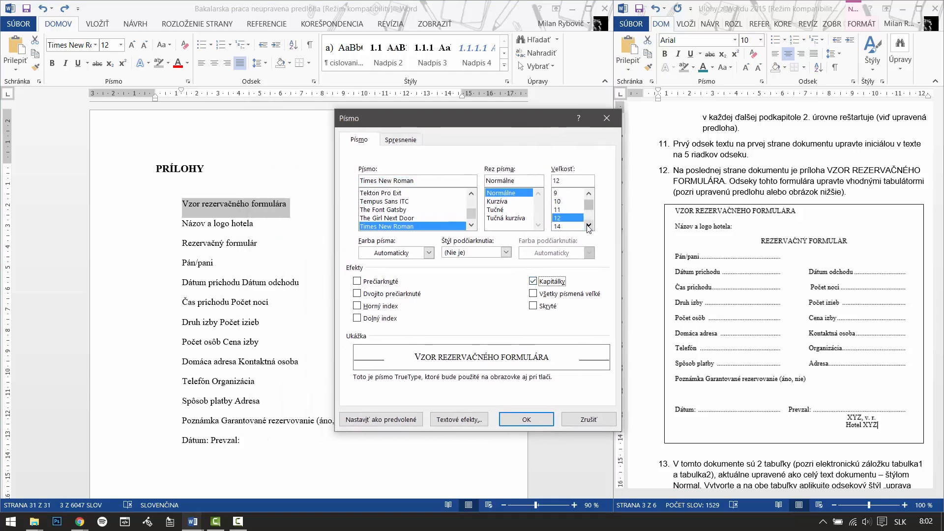
pyautogui.click(561, 227)
pyautogui.click(526, 419)
# Add a colon after "Názov a logo hotela" in the reservation form.
pyautogui.moveTo(256, 228); pyautogui.dragTo(187, 228)
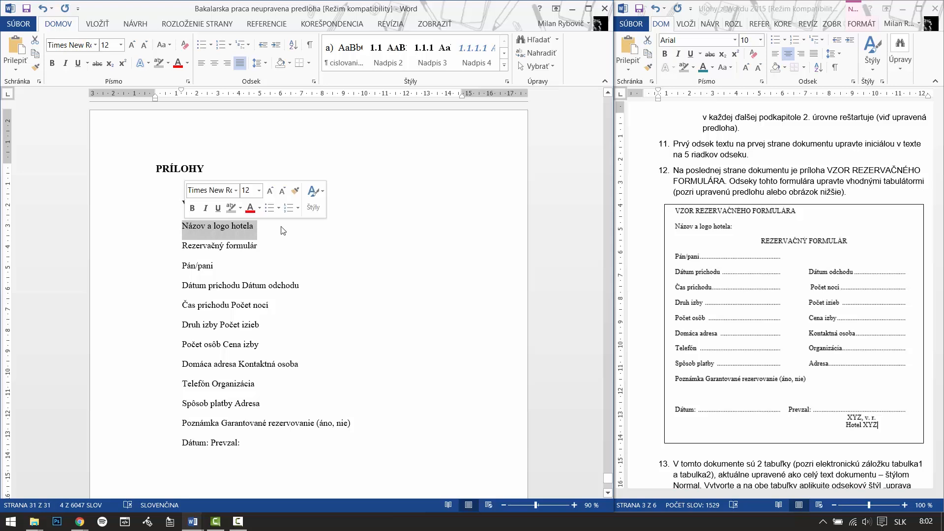
pyautogui.click(255, 225)
pyautogui.write(':')
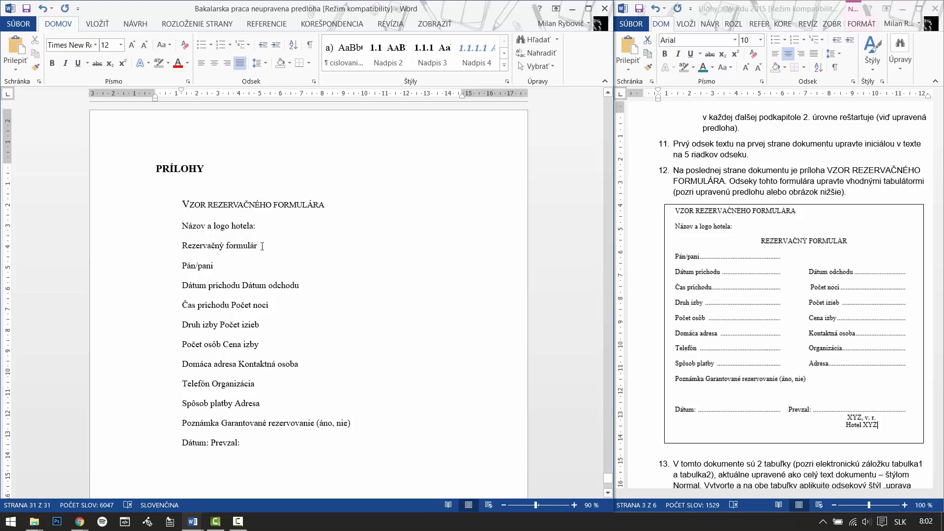
# Center the "Rezervačný formulár" line and set its font effect to all caps.
pyautogui.moveTo(262, 246); pyautogui.dragTo(182, 246)
pyautogui.click(214, 63)
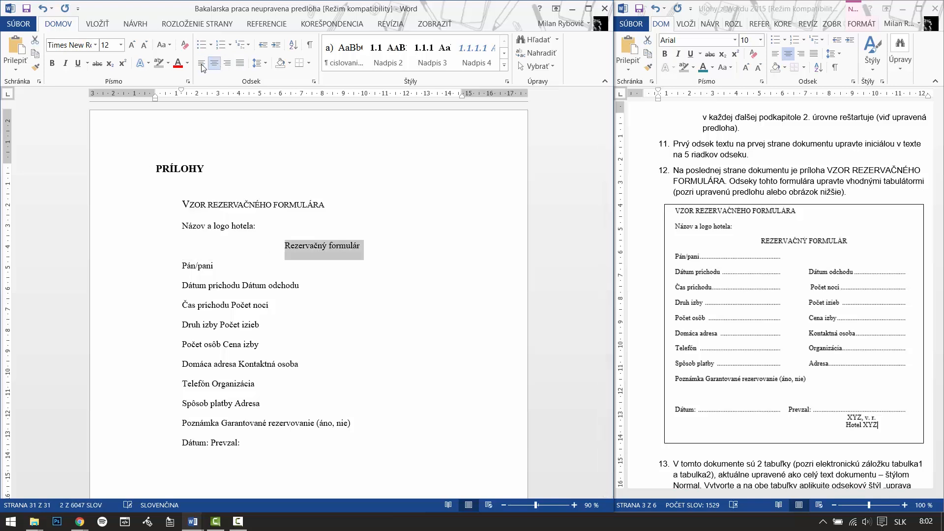
pyautogui.click(188, 82)
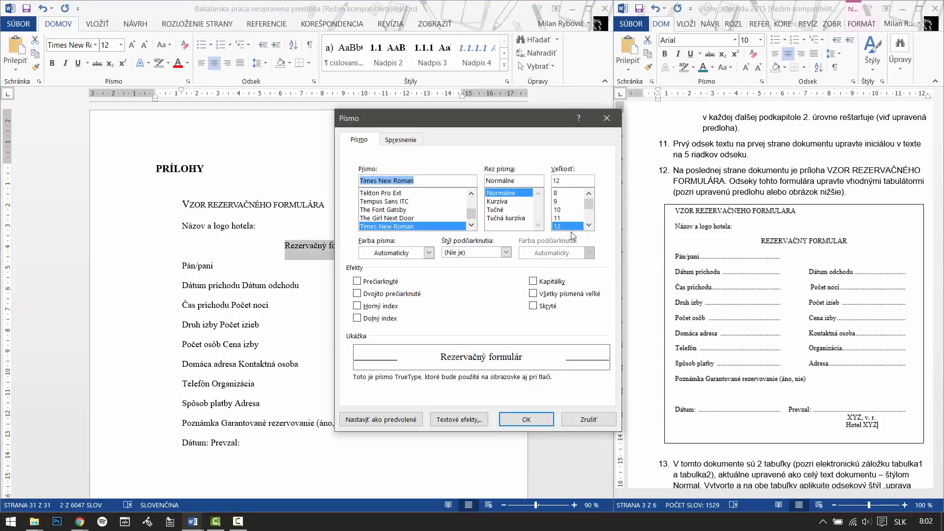
pyautogui.click(561, 294)
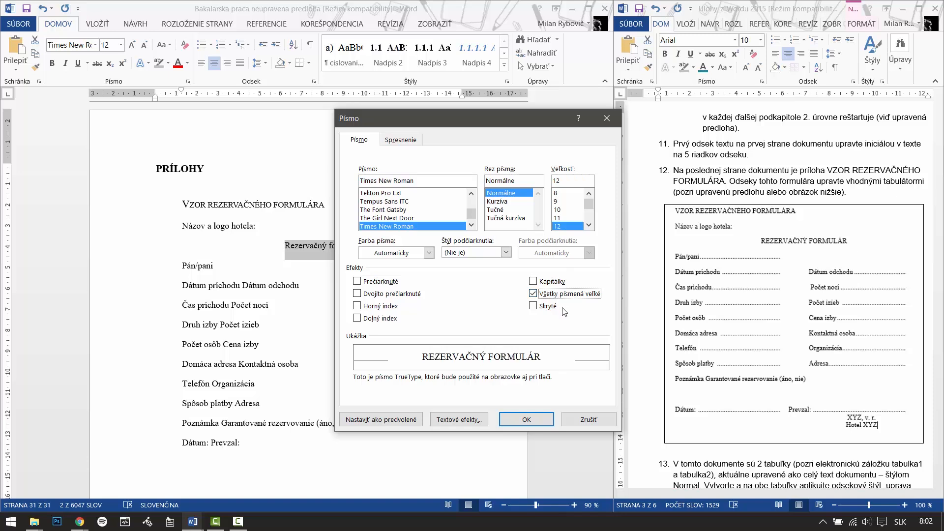
# Expand the character spacing of the "Rezervačný formulár" line by 0.6 pt and apply the font settings.
pyautogui.click(409, 139)
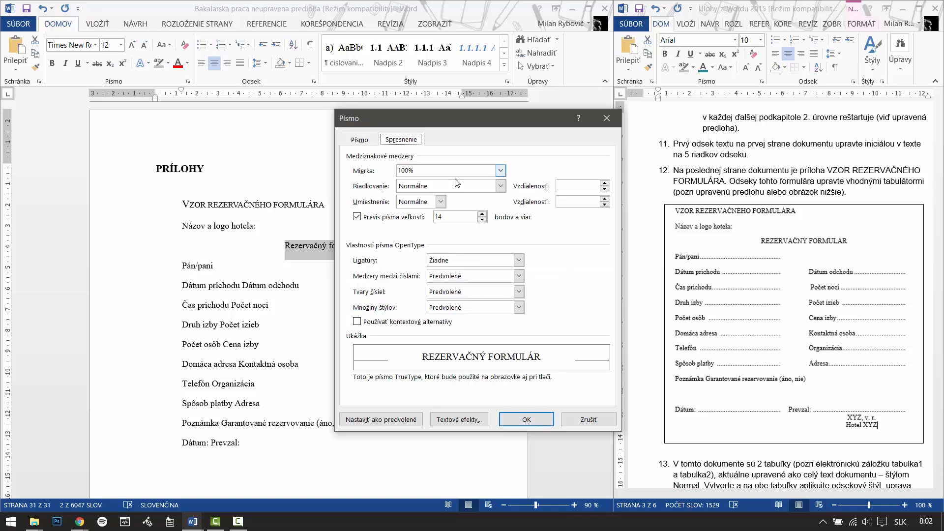
pyautogui.click(604, 199)
pyautogui.click(605, 198)
pyautogui.click(604, 204)
pyautogui.click(604, 204)
pyautogui.click(605, 183)
pyautogui.click(605, 183)
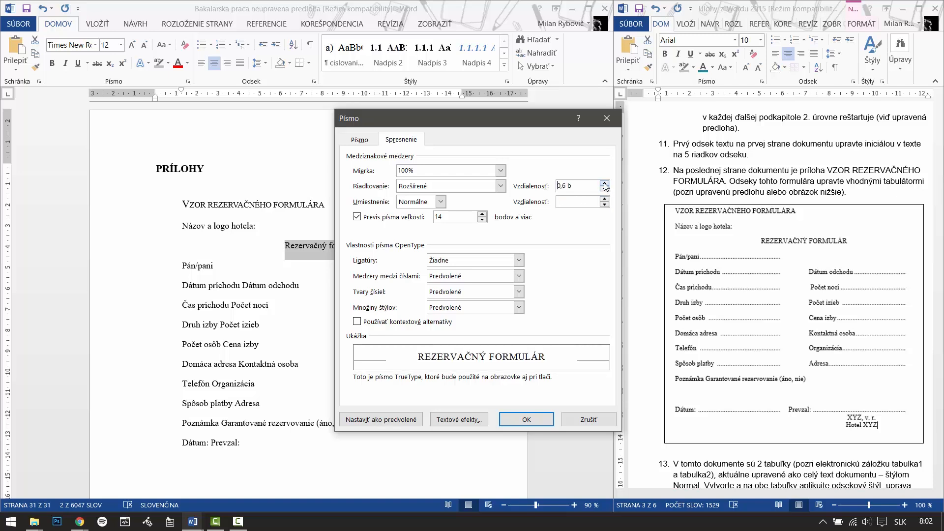
pyautogui.click(527, 419)
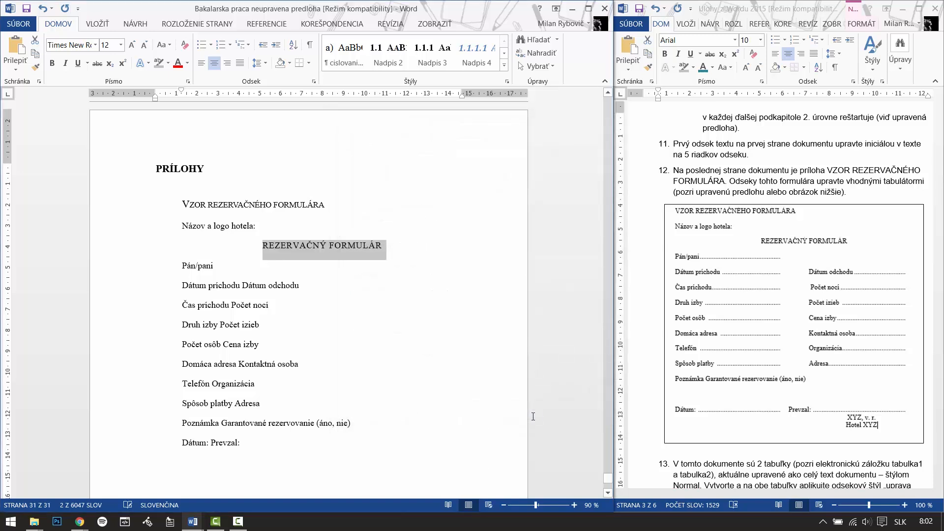
# Add a left-aligned tab stop at 7 cm with a dotted leader to the form lines from "Pán/pani" through "Dátum: Prevzal:".
pyautogui.click(245, 268)
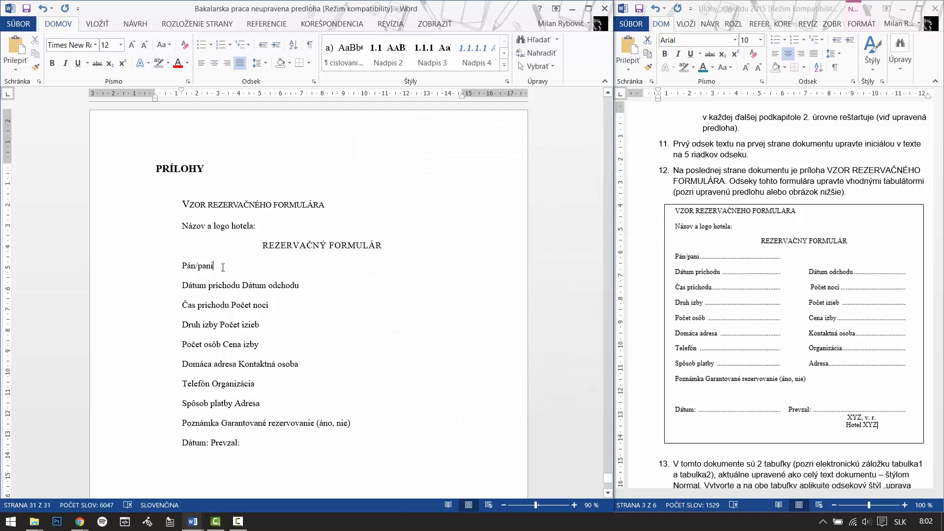
pyautogui.moveTo(181, 265); pyautogui.dragTo(281, 441)
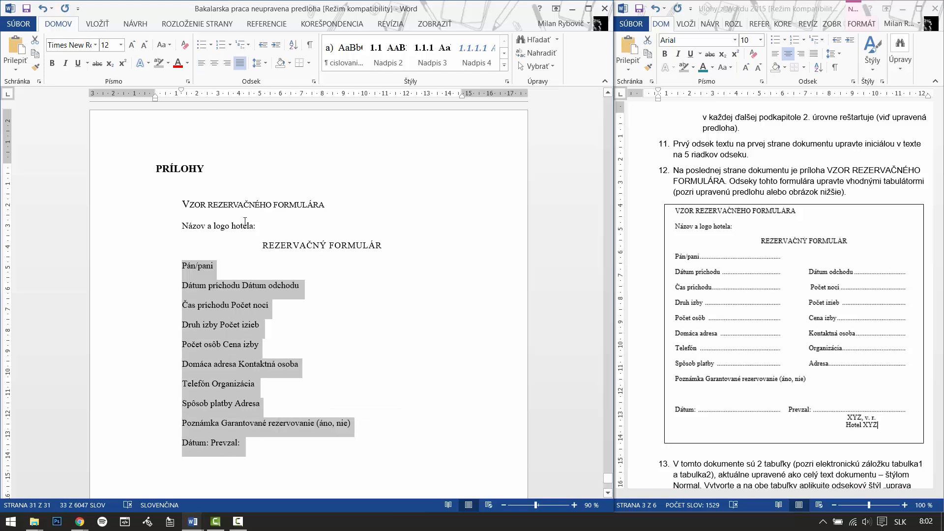
pyautogui.click(314, 81)
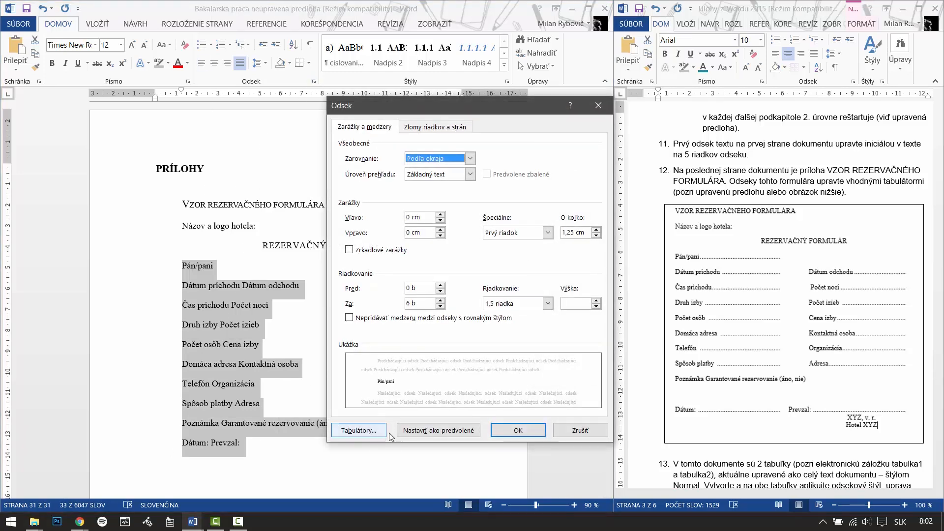
pyautogui.moveTo(429, 108); pyautogui.dragTo(418, 174)
pyautogui.click(386, 492)
pyautogui.moveTo(532, 168); pyautogui.dragTo(480, 222)
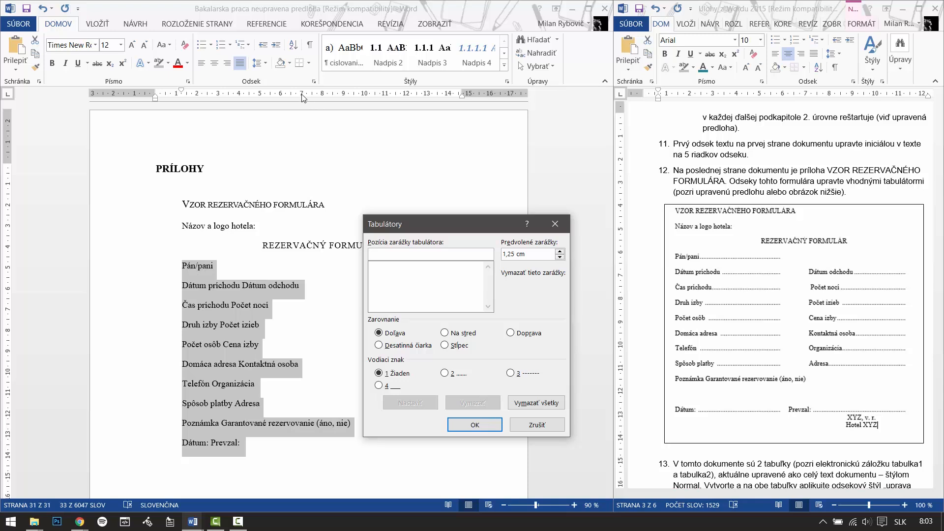
pyautogui.write('7')
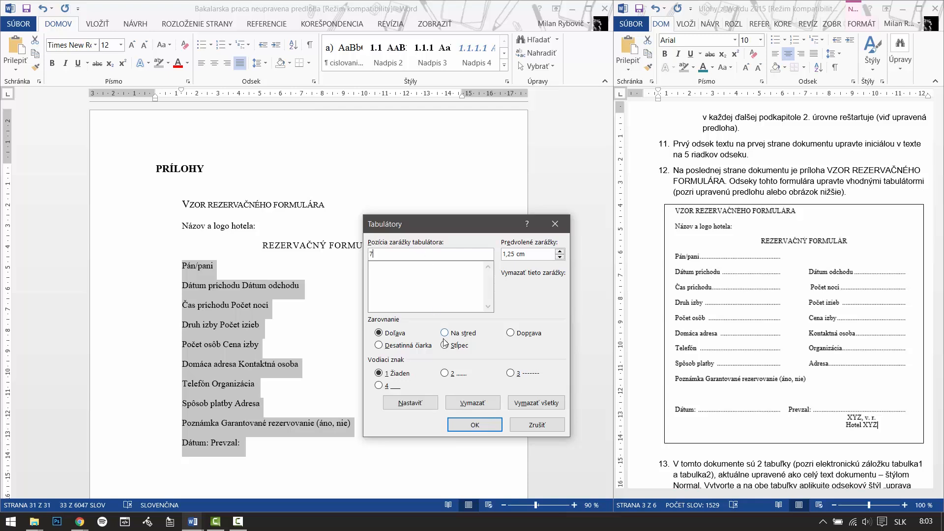
pyautogui.click(446, 374)
pyautogui.click(419, 404)
# Add tab stops at 9,5 cm without a leader and 14,5 cm with a dotted leader to the selected form lines.
pyautogui.write('9')
pyautogui.click(424, 407)
pyautogui.write('14,5')
pyautogui.click(444, 374)
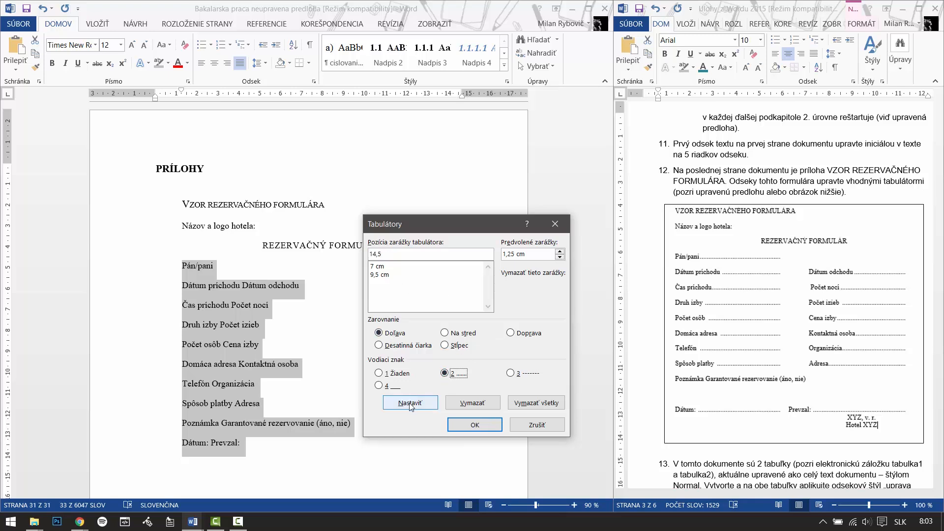
pyautogui.click(410, 402)
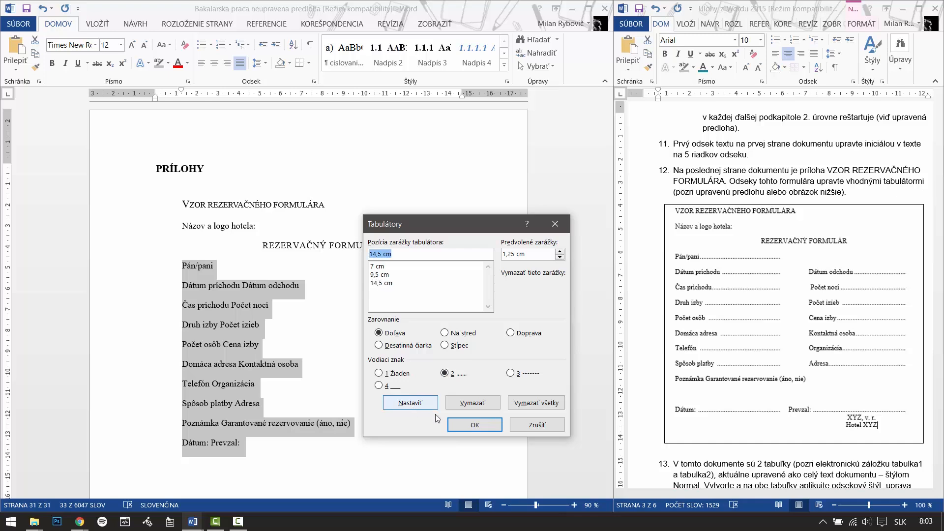
pyautogui.click(475, 424)
# Insert tabs after the labels on the "Pán/pani" and "Dátum príchodu Dátum odchodu" lines to create dotted blanks in two columns.
pyautogui.click(215, 270)
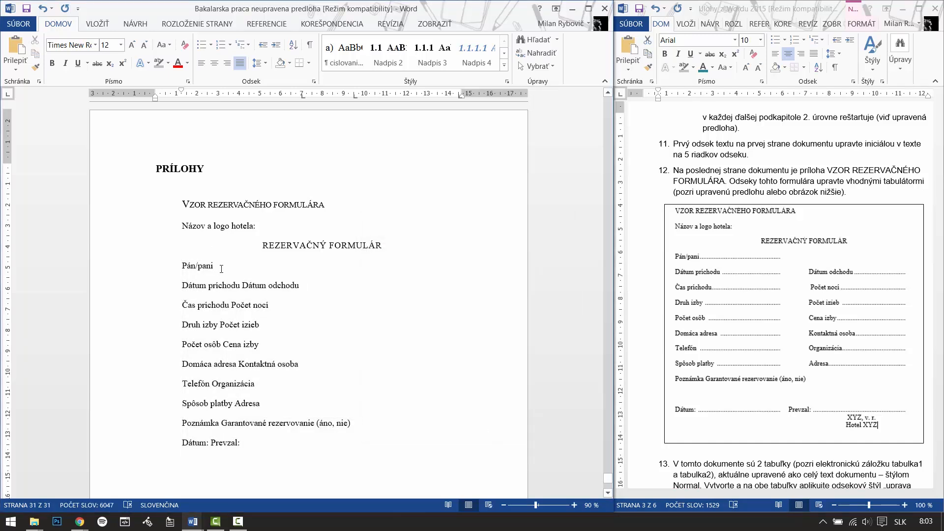
pyautogui.press('Tab')
pyautogui.press('Tab')
pyautogui.press('Tab')
pyautogui.click(413, 295)
pyautogui.press('Tab')
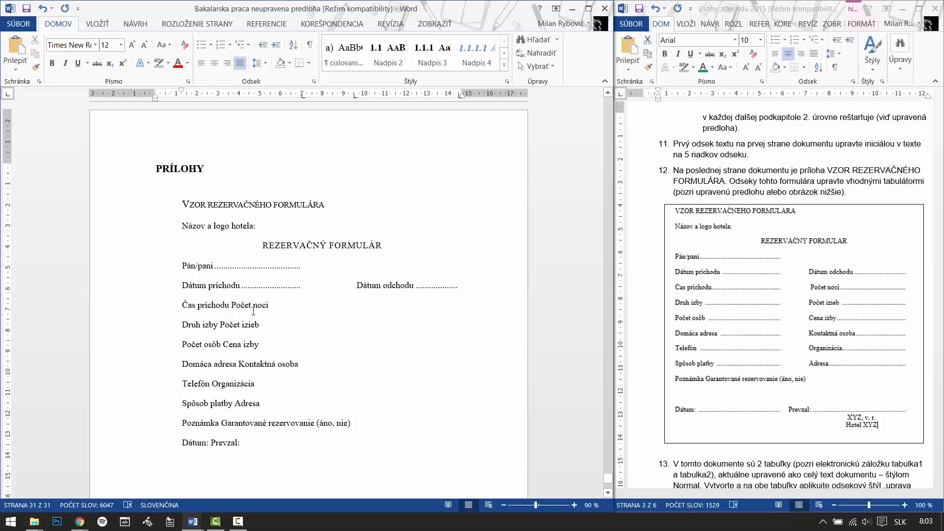
# Tab out the "Čas príchodu Počet nocí" and "Druh izby Počet izieb" lines into two columns with dotted blanks.
pyautogui.press('Tab')
pyautogui.press('Tab')
pyautogui.click(397, 305)
pyautogui.press('Tab')
pyautogui.click(220, 326)
pyautogui.press('Tab')
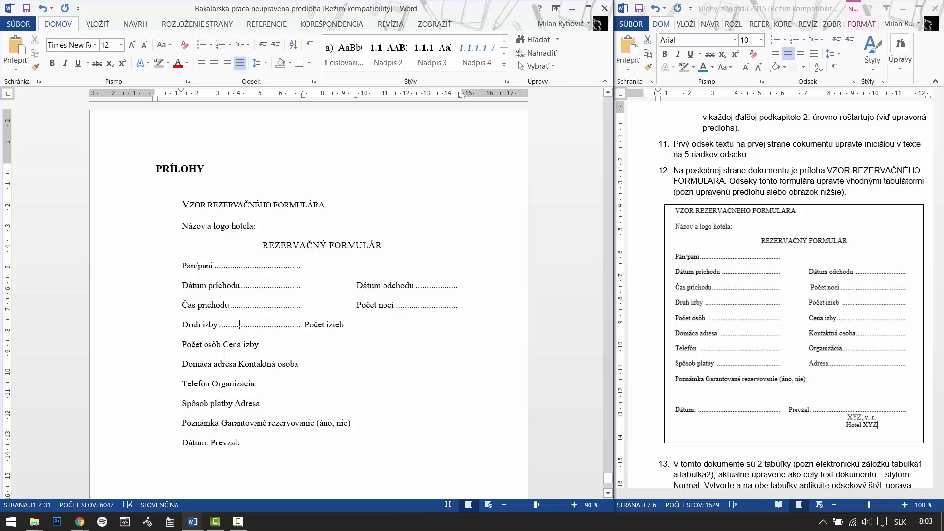
pyautogui.press('Tab')
pyautogui.press('Tab')
# Tab out the "Počet osôb Cena izby" line into two columns with dotted blanks.
pyautogui.click(222, 344)
pyautogui.press('Tab')
pyautogui.press('Tab')
pyautogui.click(390, 346)
pyautogui.press('Tab')
# Tab out the "Domáca adresa Kontaktná osoba" and "Telefón Organizácia" lines into two columns with dotted blanks.
pyautogui.click(237, 365)
pyautogui.press('Tab')
pyautogui.press('Tab')
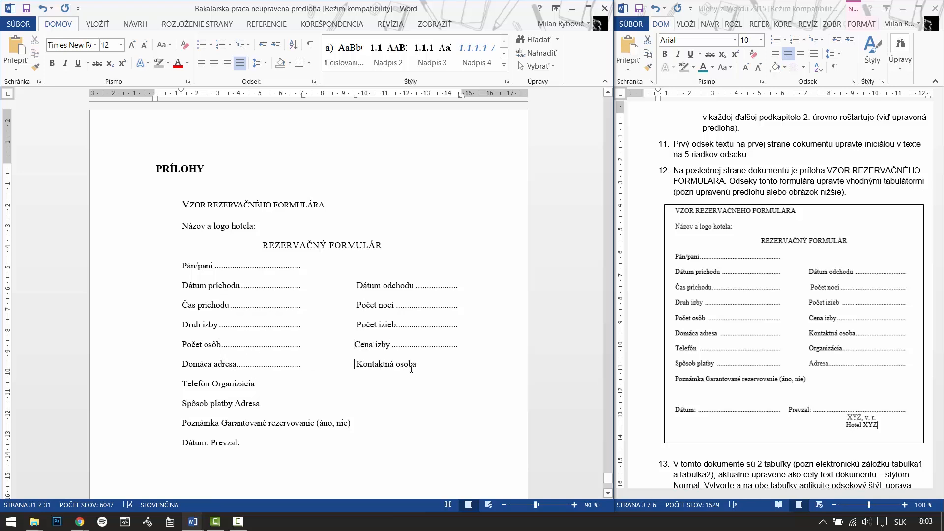
pyautogui.click(418, 364)
pyautogui.press('Tab')
pyautogui.press('Tab')
pyautogui.press('Tab')
pyautogui.press('Tab')
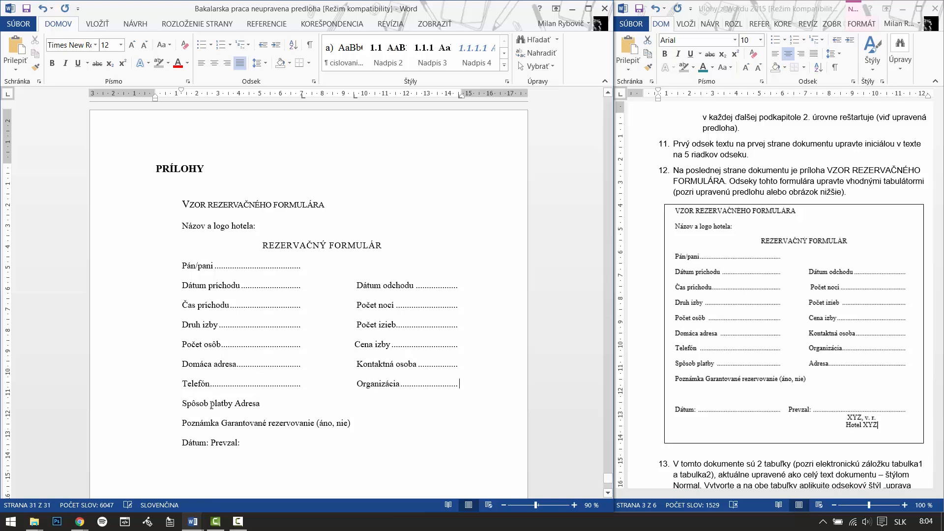
# Tab out the "Spôsob platby Adresa" line with dotted blanks, keeping "Spôsob platby" together in the first column.
pyautogui.press('Tab')
pyautogui.press('Tab')
pyautogui.press('Tab')
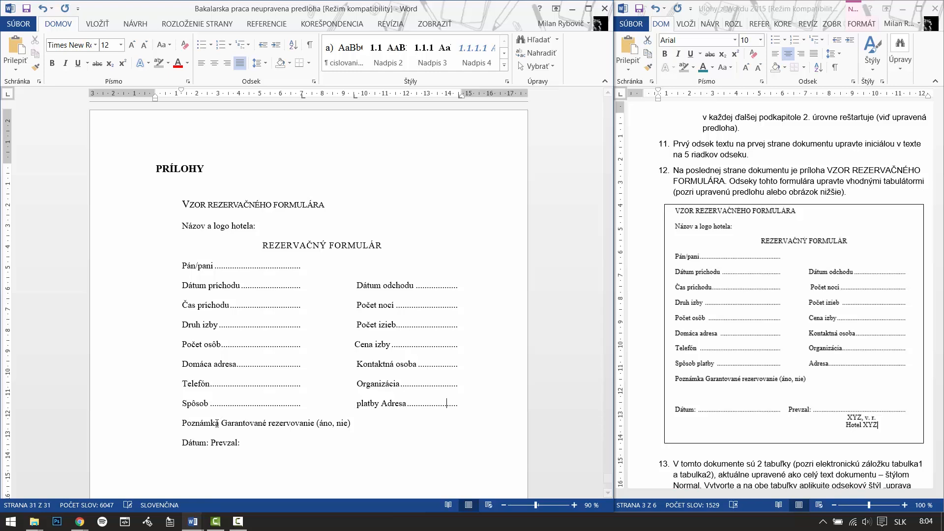
pyautogui.click(358, 402)
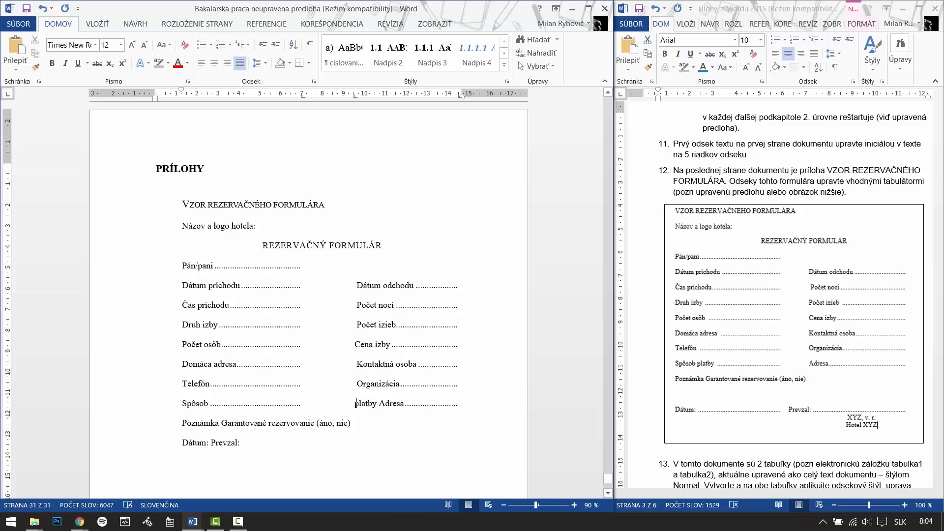
pyautogui.press('BackSpace')
pyautogui.press('BackSpace')
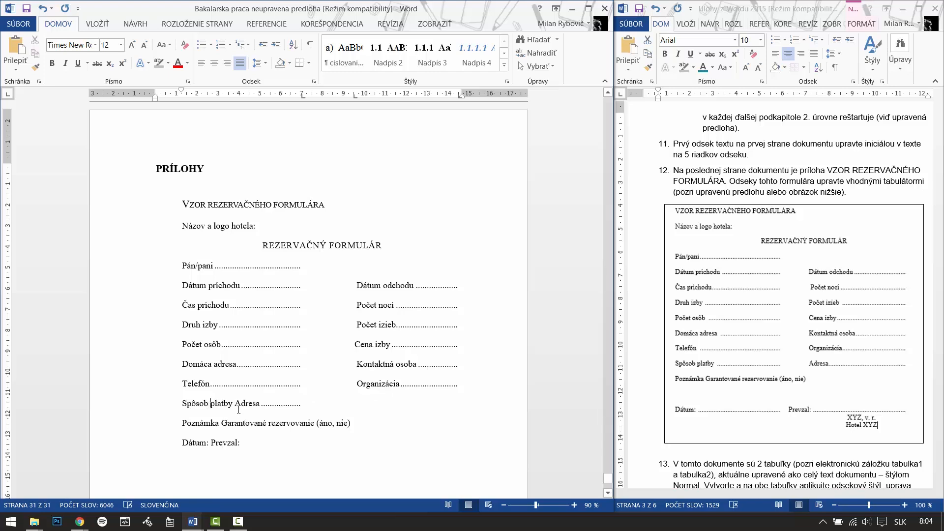
pyautogui.press('Tab')
pyautogui.press('Tab')
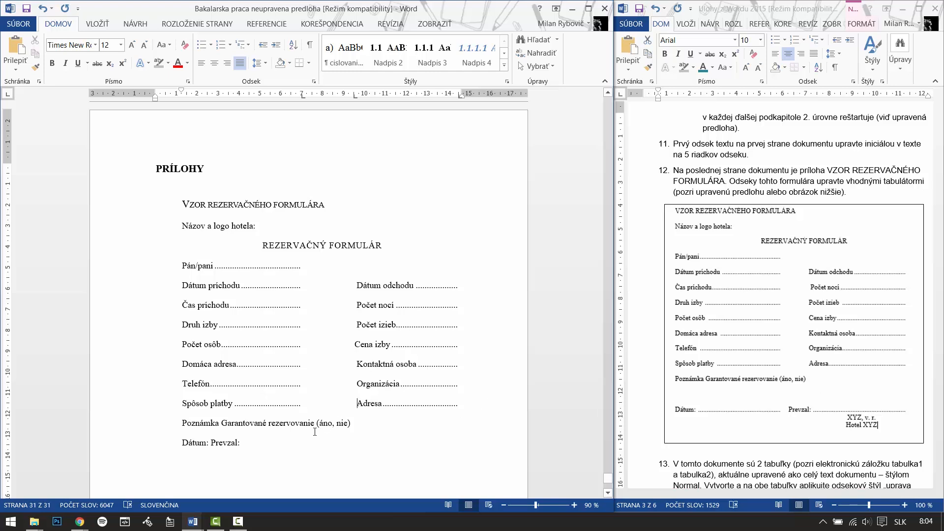
# Insert an empty line above "Dátum: Prevzal:" and clear all tab stops from that last line.
pyautogui.press('Return')
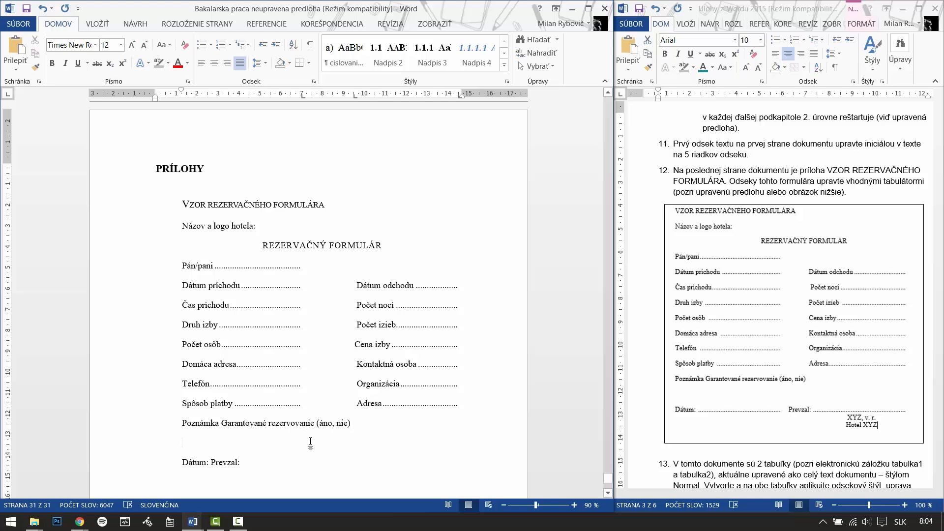
pyautogui.moveTo(244, 467); pyautogui.dragTo(180, 466)
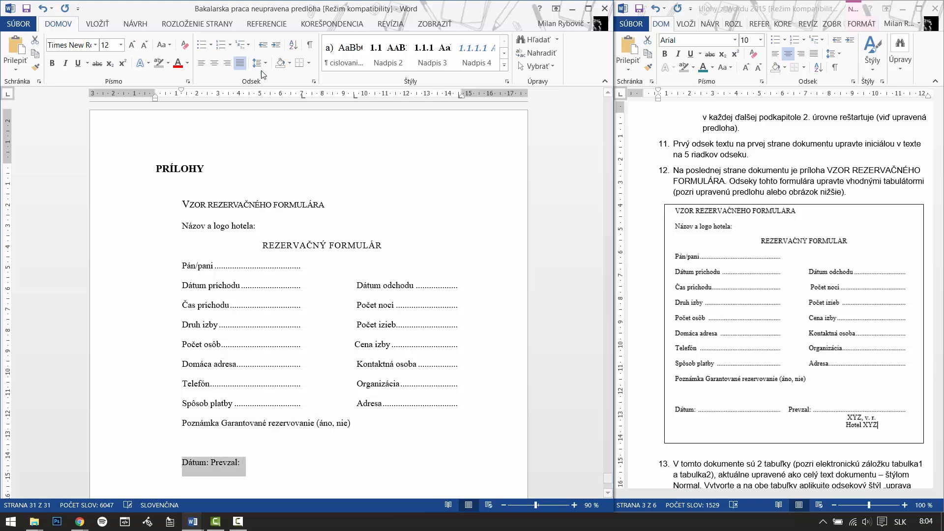
pyautogui.click(312, 87)
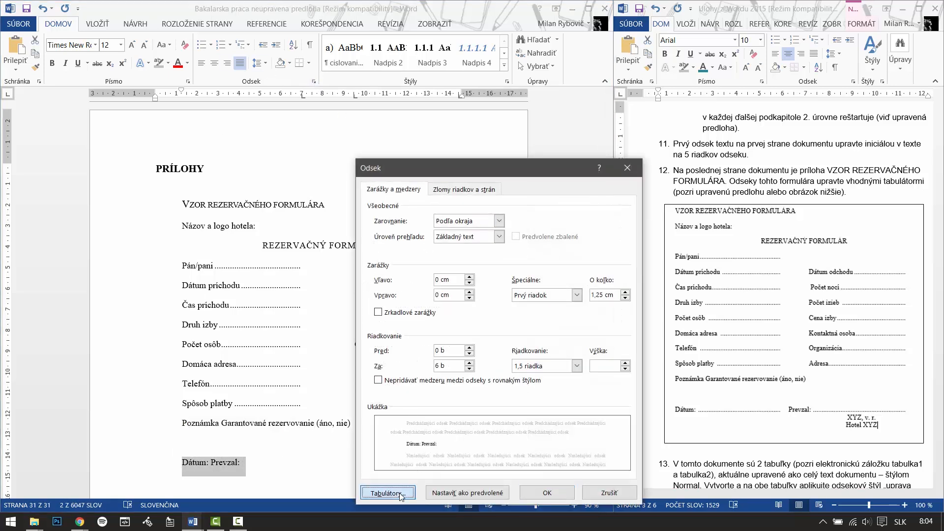
pyautogui.click(388, 493)
pyautogui.click(382, 283)
pyautogui.click(535, 402)
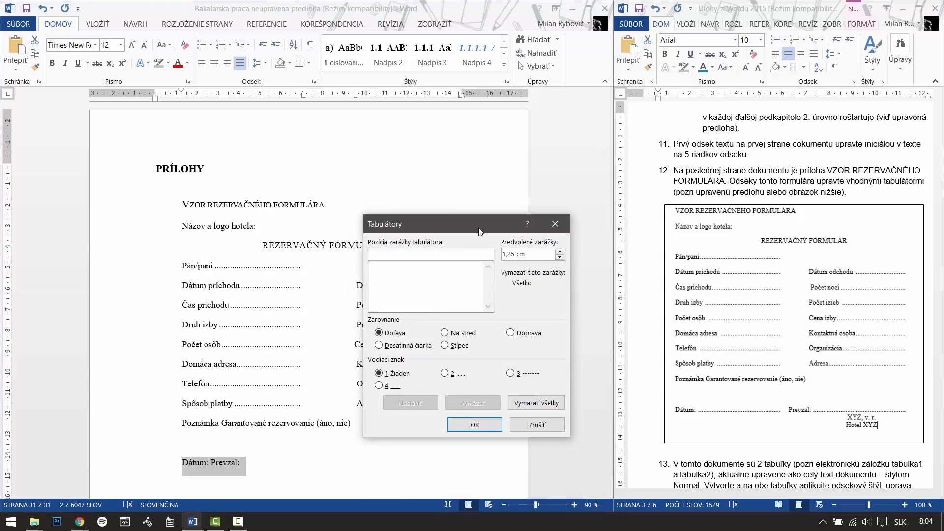
pyautogui.moveTo(475, 227); pyautogui.dragTo(447, 158)
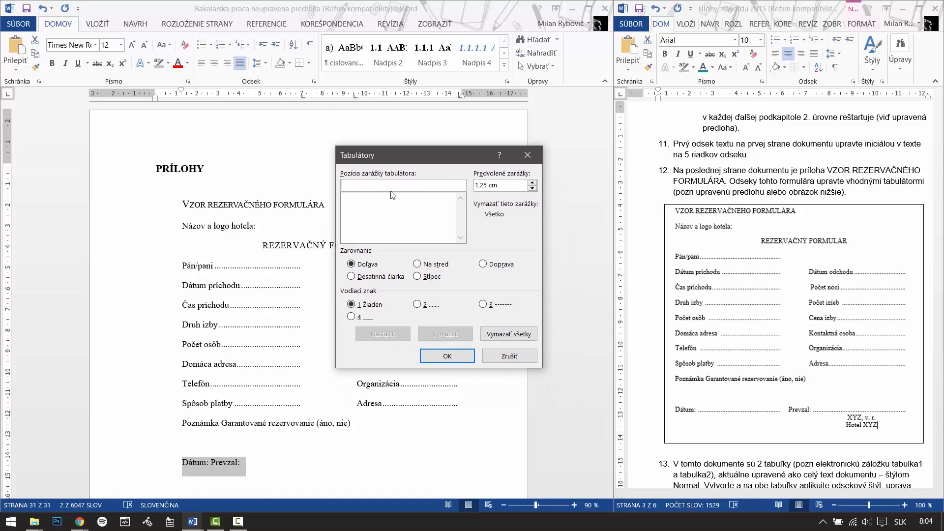
# Set tab stops at 7 cm and 14 cm with dotted leaders on the "Dátum: Prevzal:" line.
pyautogui.write('7')
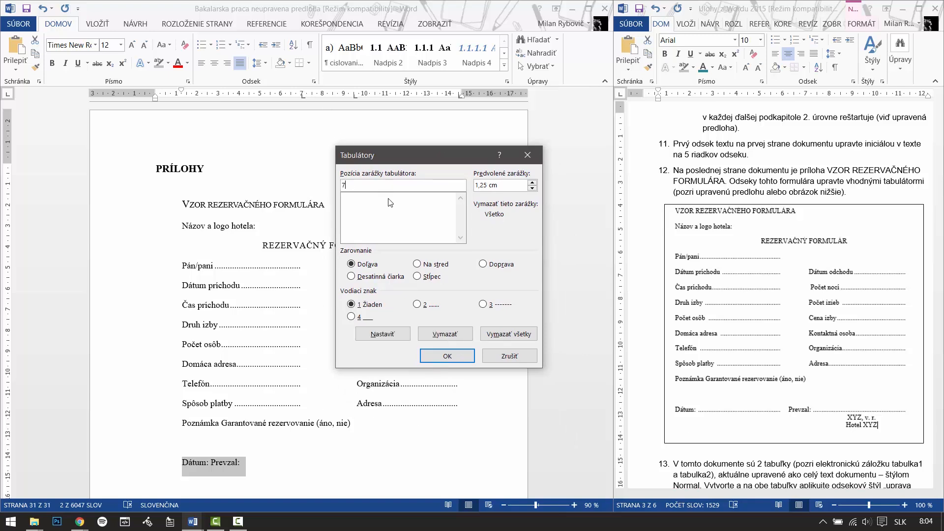
pyautogui.click(425, 306)
pyautogui.click(383, 334)
pyautogui.moveTo(347, 184); pyautogui.dragTo(340, 184)
pyautogui.write('14')
pyautogui.click(417, 305)
pyautogui.click(381, 335)
pyautogui.click(448, 356)
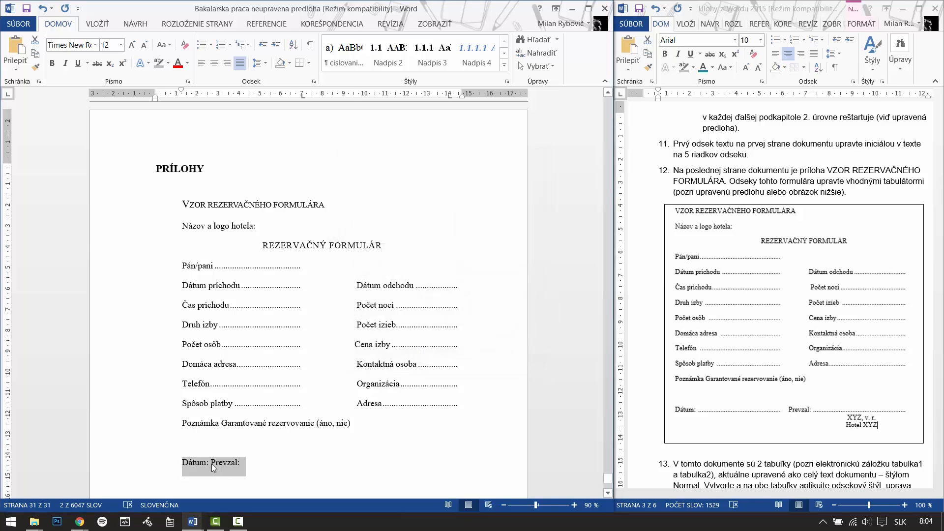
# Insert tabs after "Dátum:" and "Prevzal:" to create their dotted blanks.
pyautogui.click(210, 464)
pyautogui.press('Tab')
pyautogui.click(334, 461)
pyautogui.press('Tab')
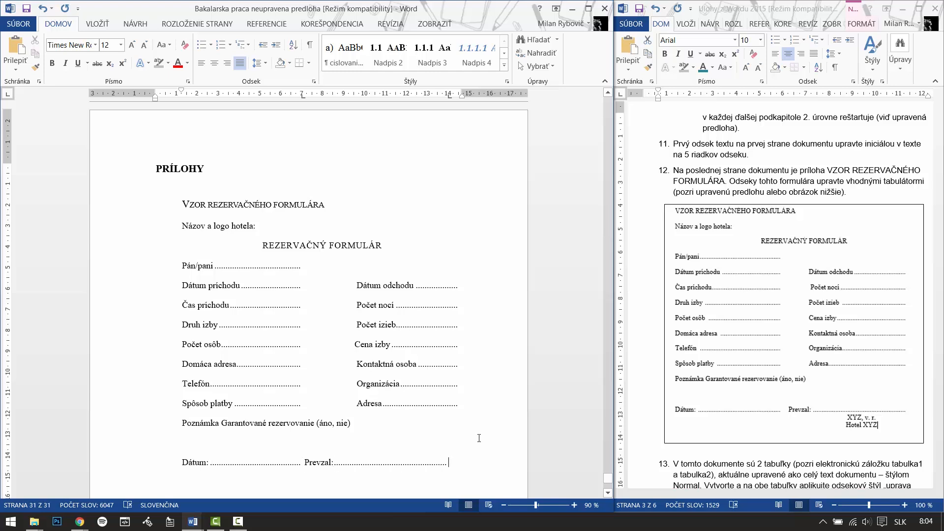
# On a new line below "Dátum: Prevzal:", replace the tab stops with one at 10,5 cm without a leader and enter "XYZ, v.r." there.
pyautogui.scroll(-3, 478, 438)
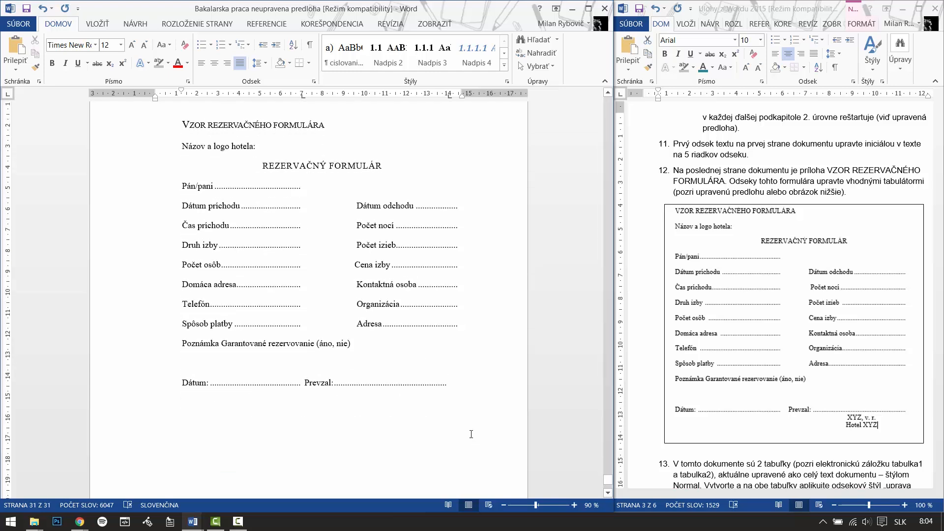
pyautogui.click(315, 81)
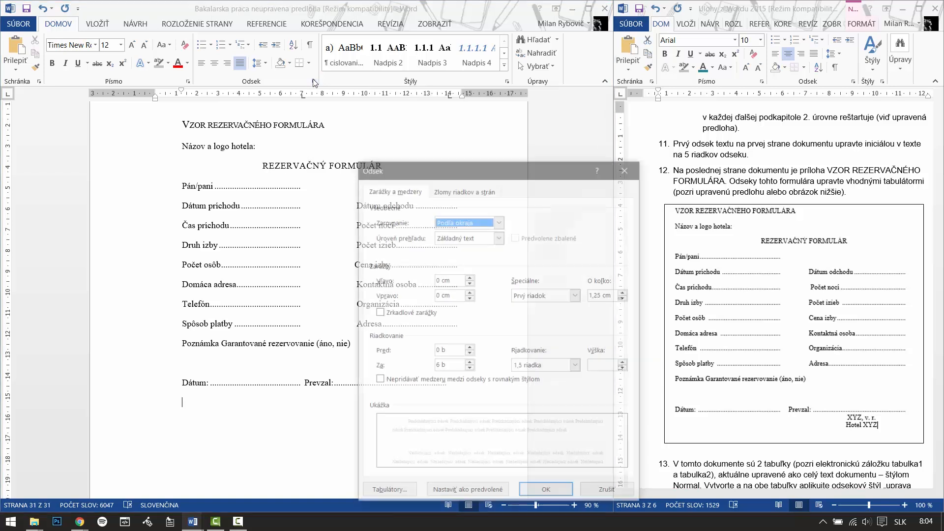
pyautogui.click(388, 492)
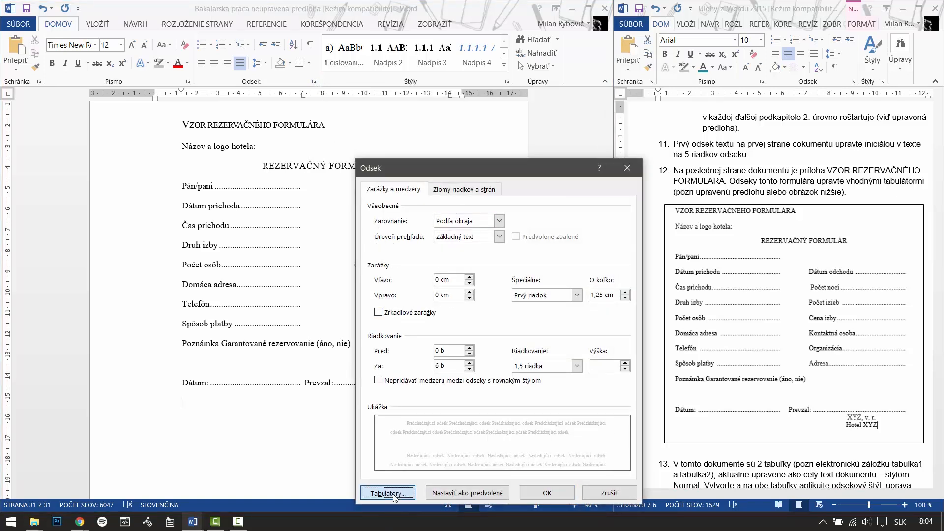
pyautogui.click(358, 198)
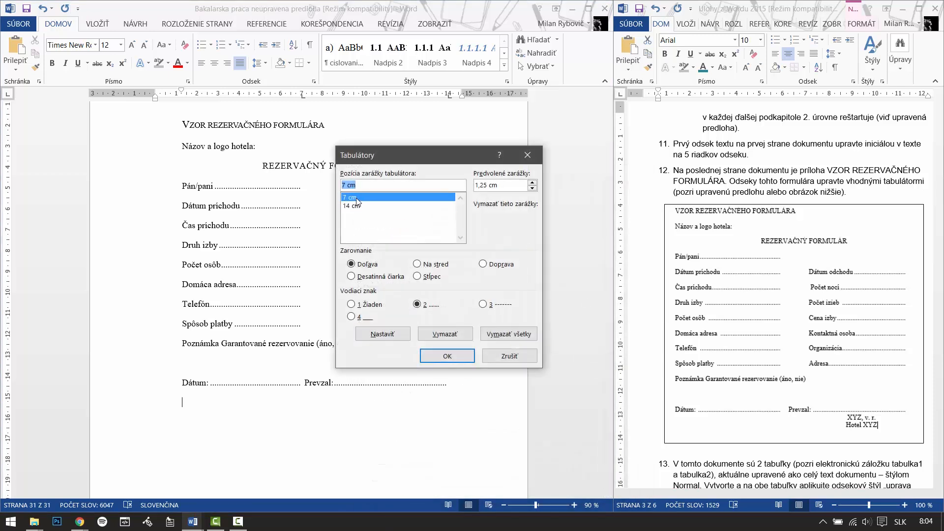
pyautogui.click(509, 334)
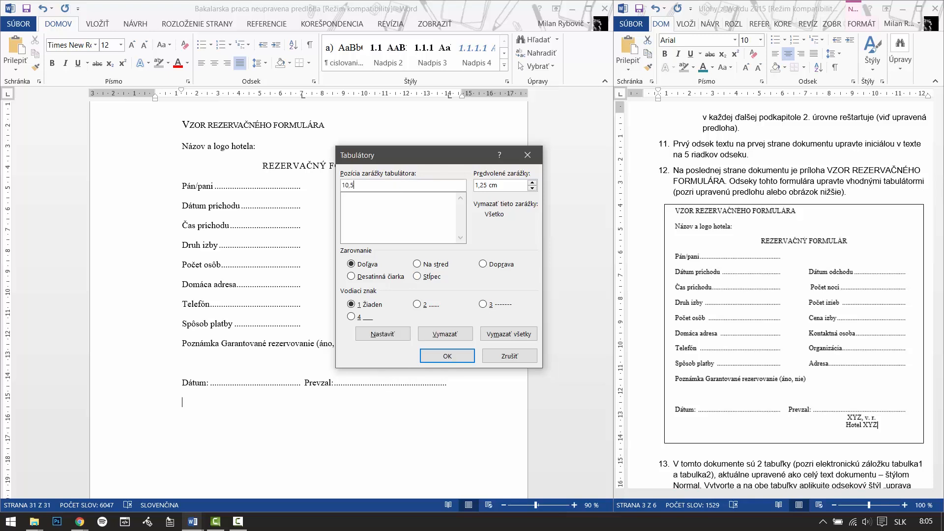
pyautogui.click(397, 336)
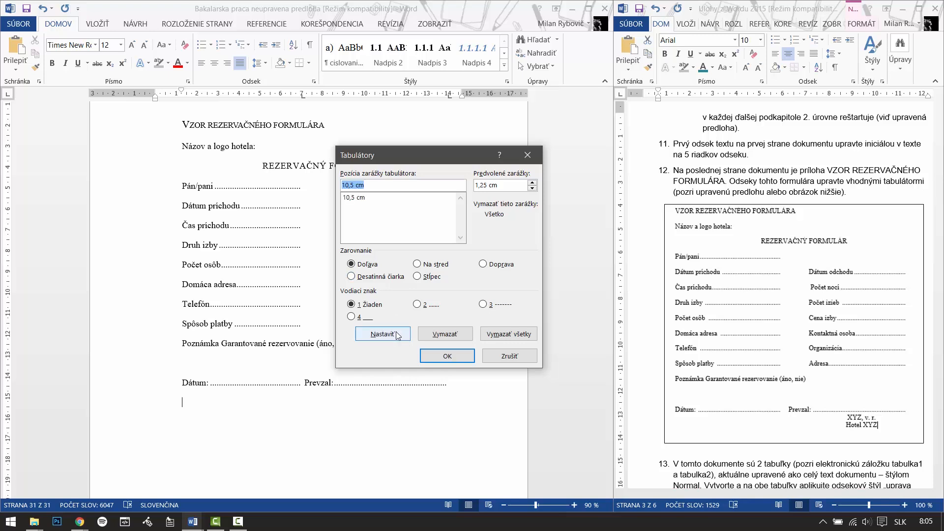
pyautogui.click(462, 359)
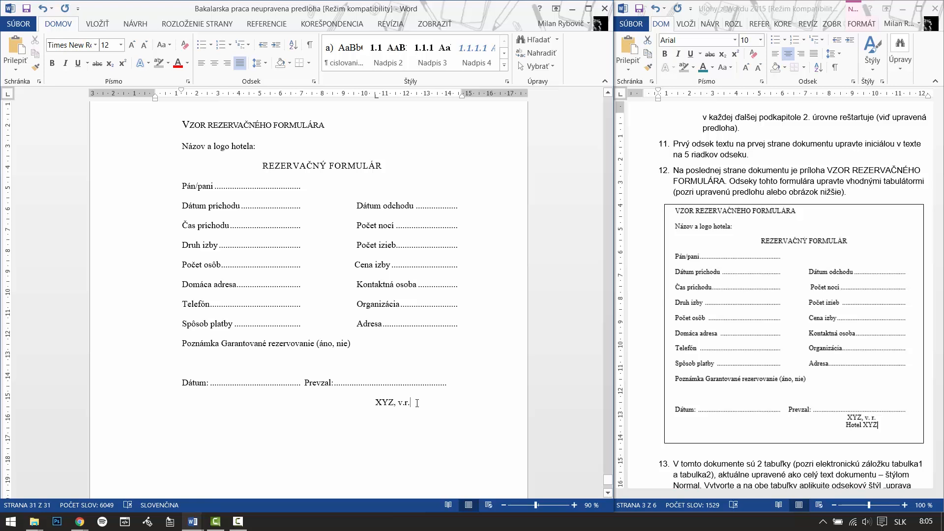
# Left-align the "XYZ, v.r." line, add "Hotel XYZ" beneath it and nudge "XYZ, v.r." slightly to the right.
pyautogui.moveTo(413, 403); pyautogui.dragTo(375, 403)
pyautogui.click(204, 66)
pyautogui.click(419, 408)
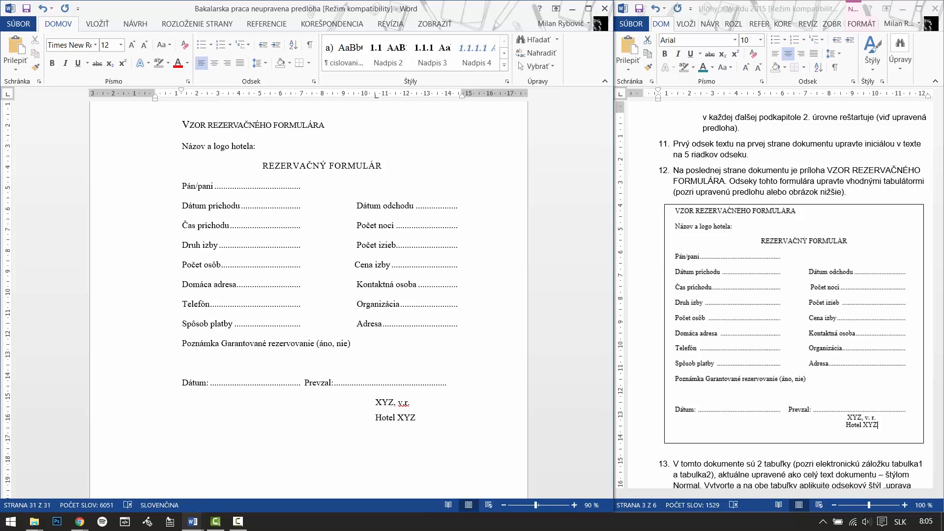
pyautogui.click(374, 402)
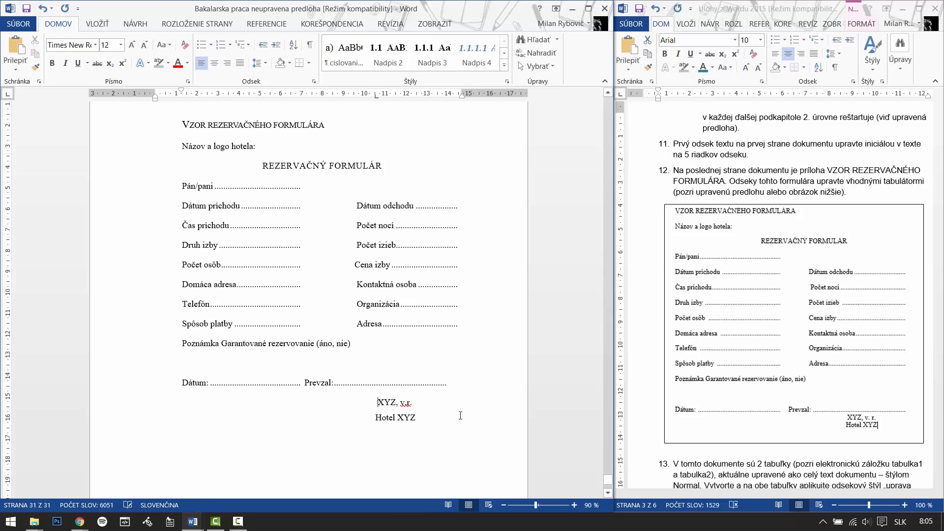
pyautogui.hotkey('ctrl', 'j')
# Read task 13 in the assignment and highlight the required table style name "uprava tabuliek".
pyautogui.moveTo(607, 480); pyautogui.dragTo(609, 480)
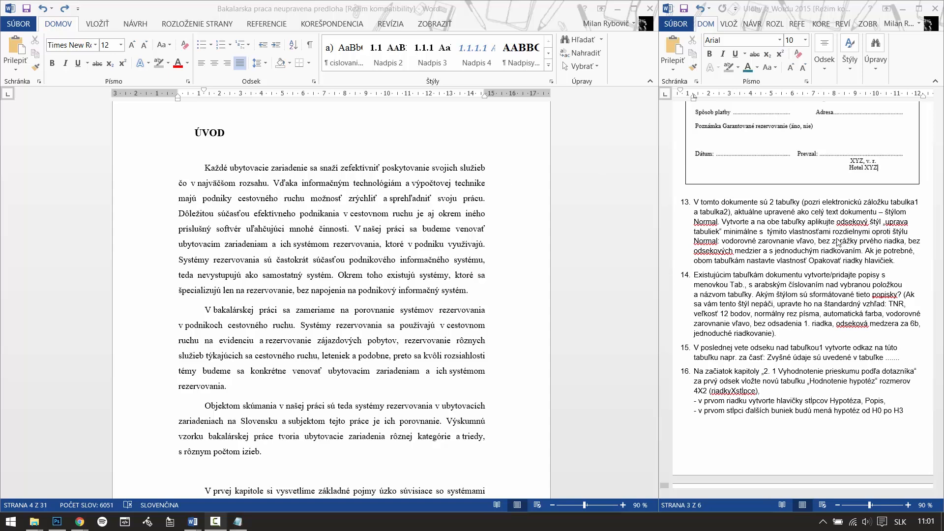
pyautogui.moveTo(885, 222); pyautogui.dragTo(720, 232)
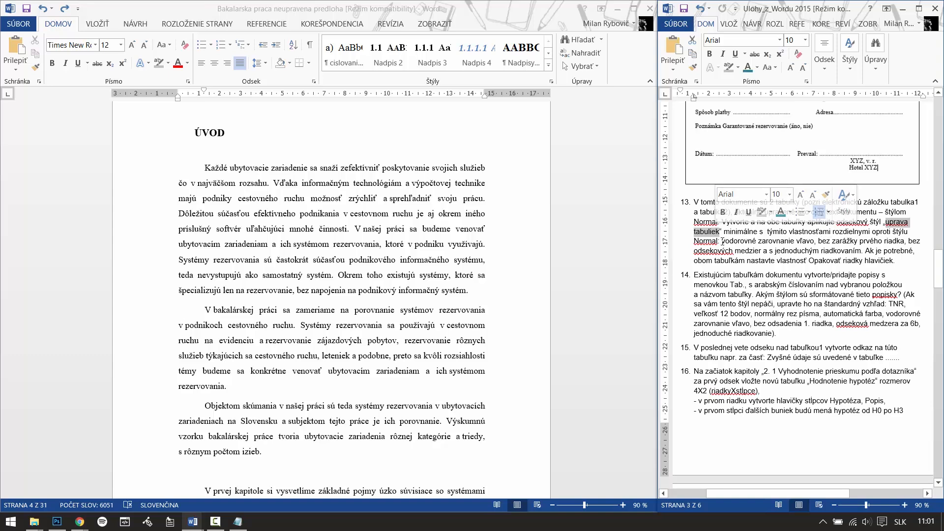
# Highlight in yellow the style's formatting requirements and the phrase "Opakovať riadky hlavičiek" in task 13 of the assignment.
pyautogui.click(722, 241)
pyautogui.moveTo(722, 241); pyautogui.dragTo(860, 251)
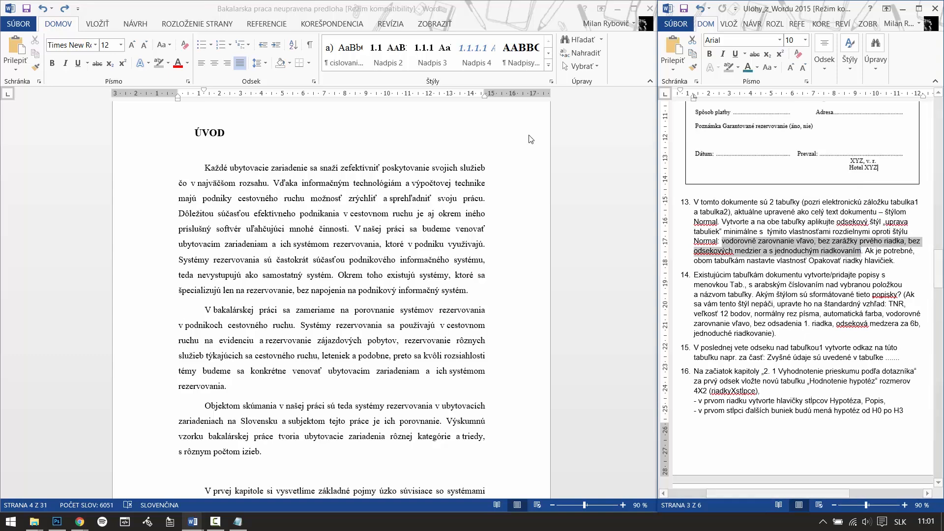
pyautogui.click(736, 67)
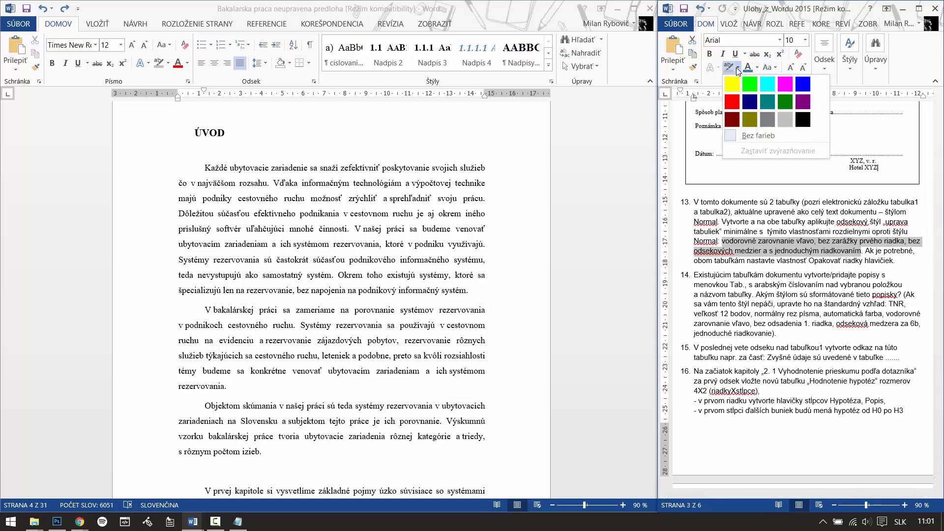
pyautogui.click(729, 81)
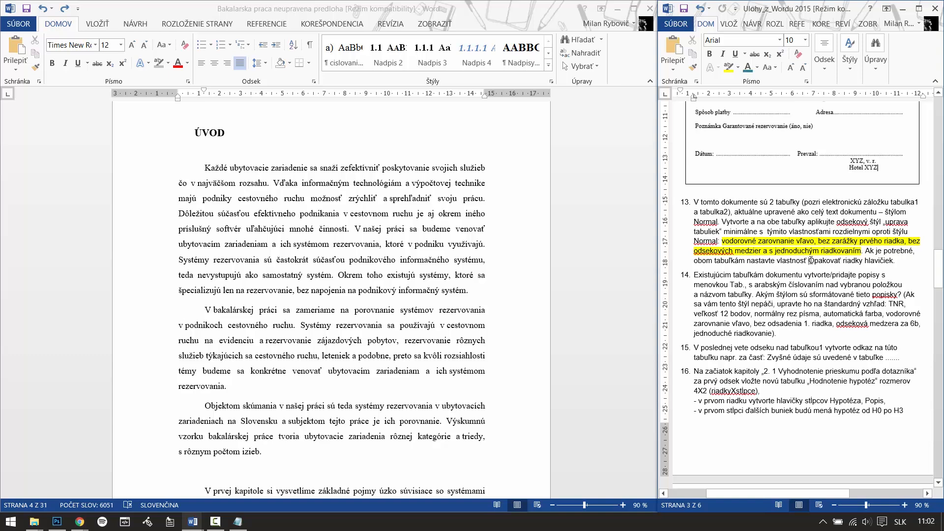
pyautogui.moveTo(810, 261); pyautogui.dragTo(885, 260)
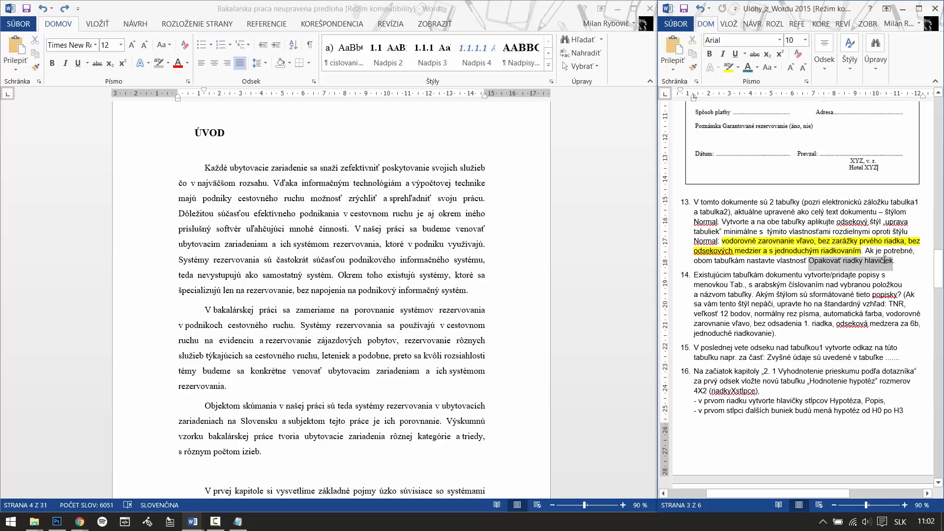
pyautogui.click(725, 68)
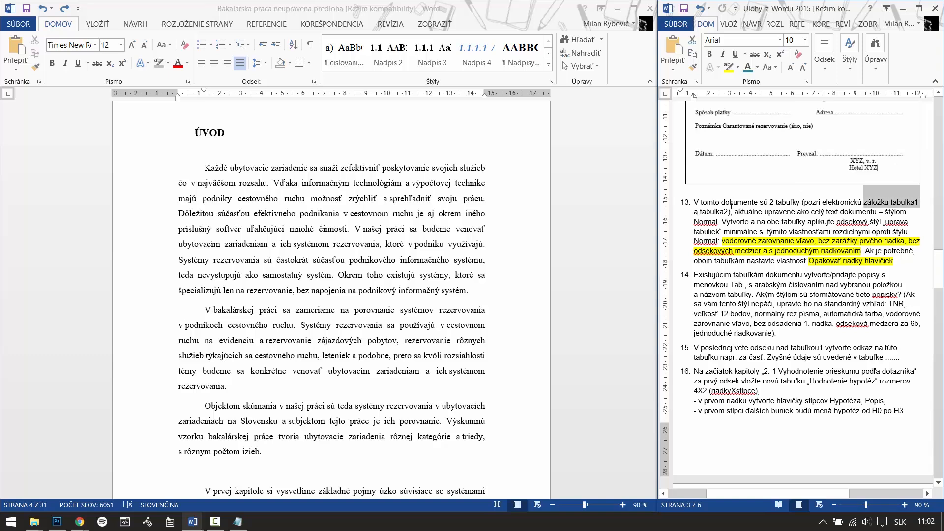
# Go to the bookmark "tabulka1" in the thesis and place the cursor in the header row of the table there.
pyautogui.click(97, 25)
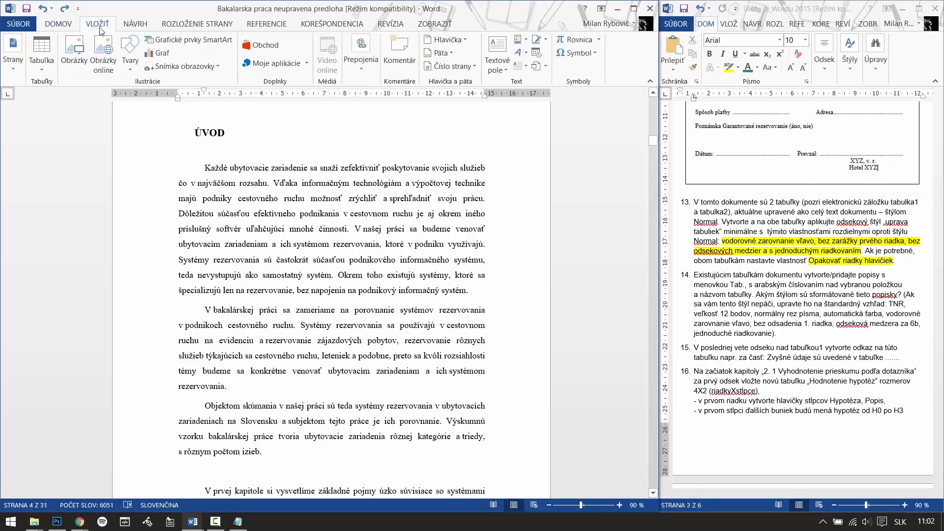
pyautogui.click(365, 68)
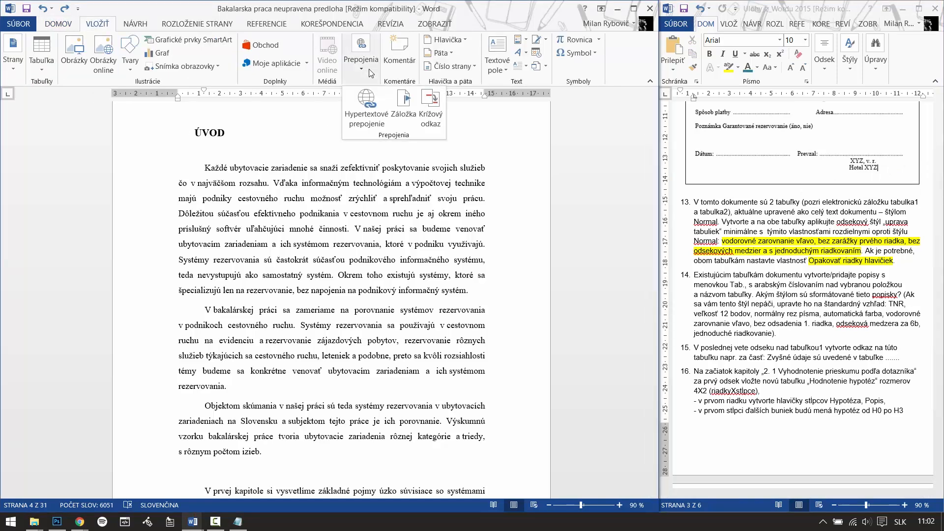
pyautogui.click(406, 105)
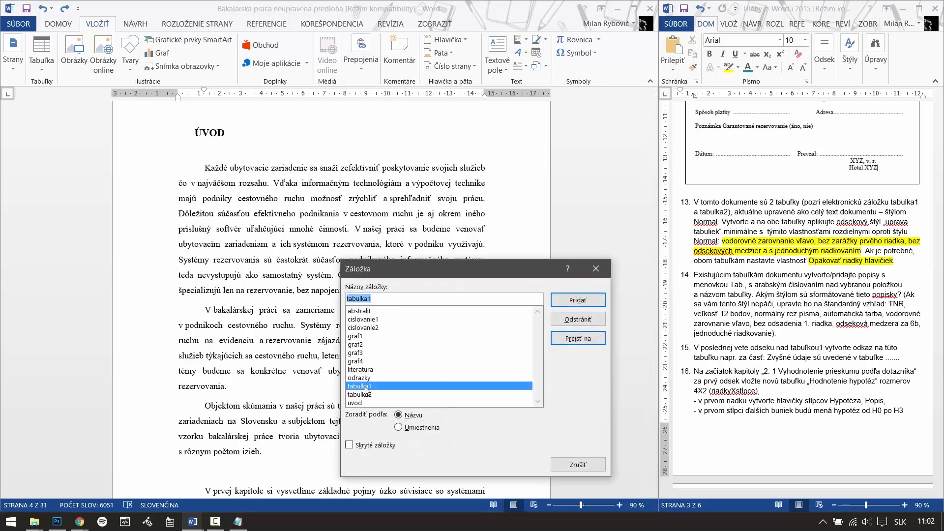
pyautogui.click(578, 338)
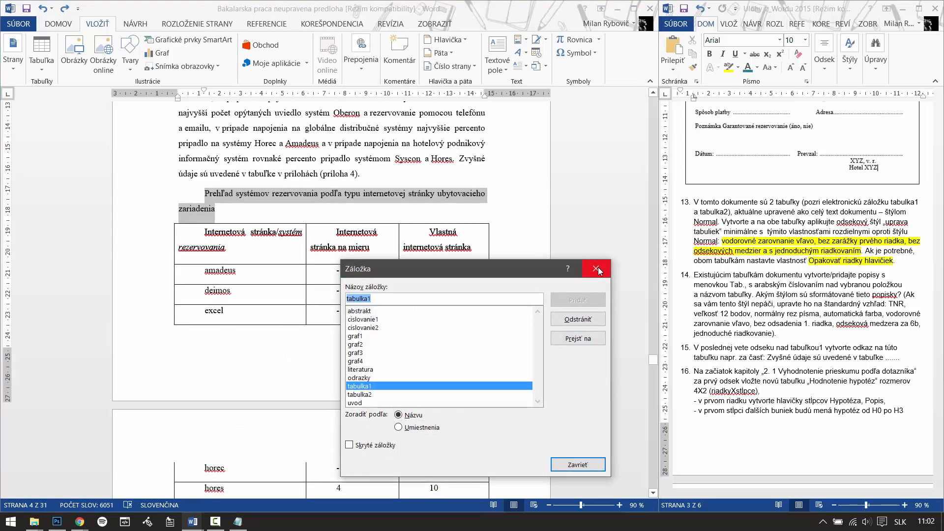
pyautogui.click(596, 267)
pyautogui.click(205, 232)
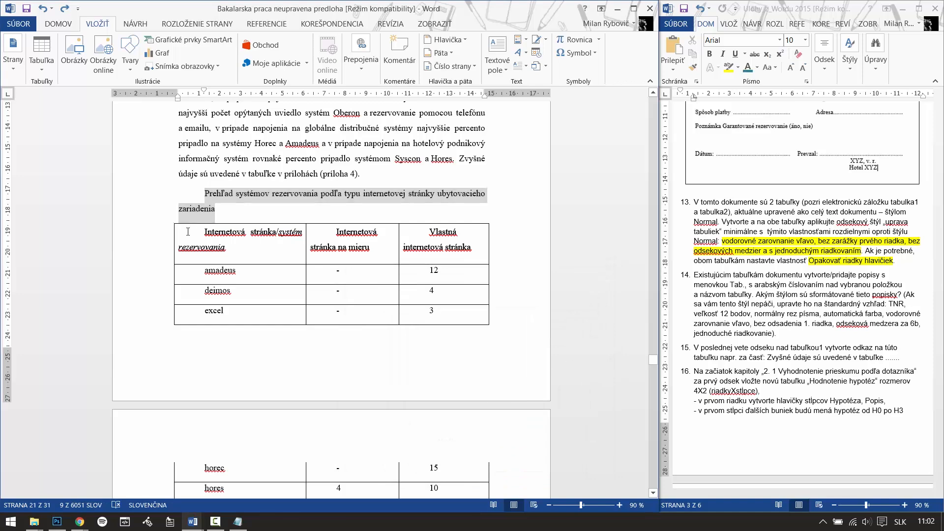
# Select the entire reservation systems table and start a new paragraph style named "uprava tabuliek" of type Odsek.
pyautogui.scroll(-8, 206, 260)
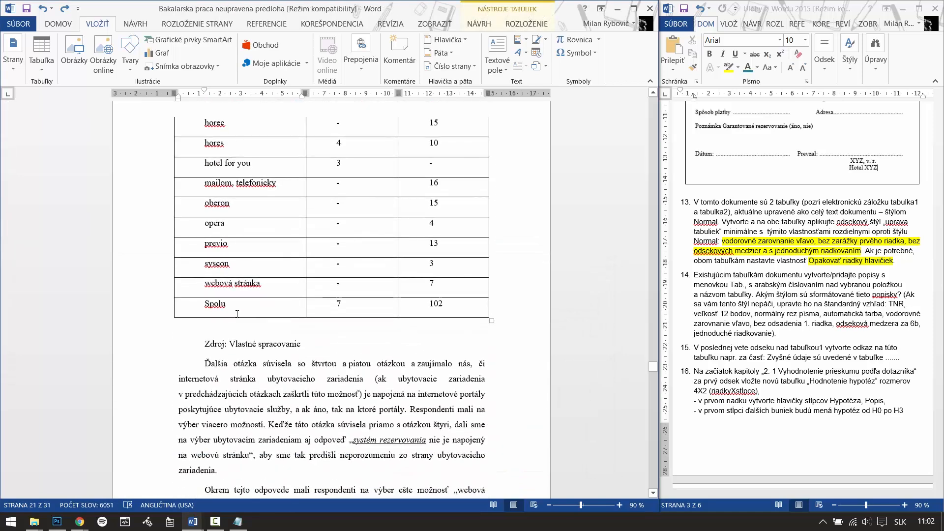
pyautogui.scroll(4, 231, 295)
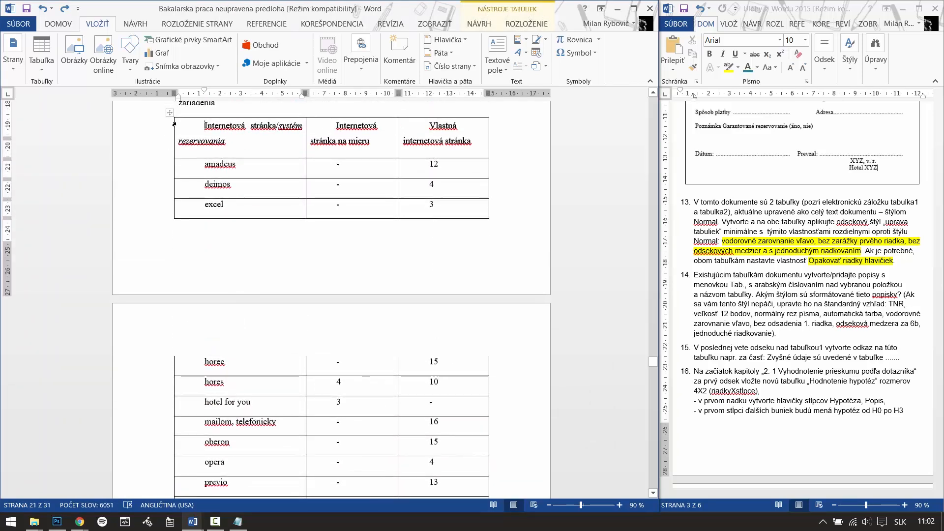
pyautogui.moveTo(174, 123); pyautogui.dragTo(456, 466)
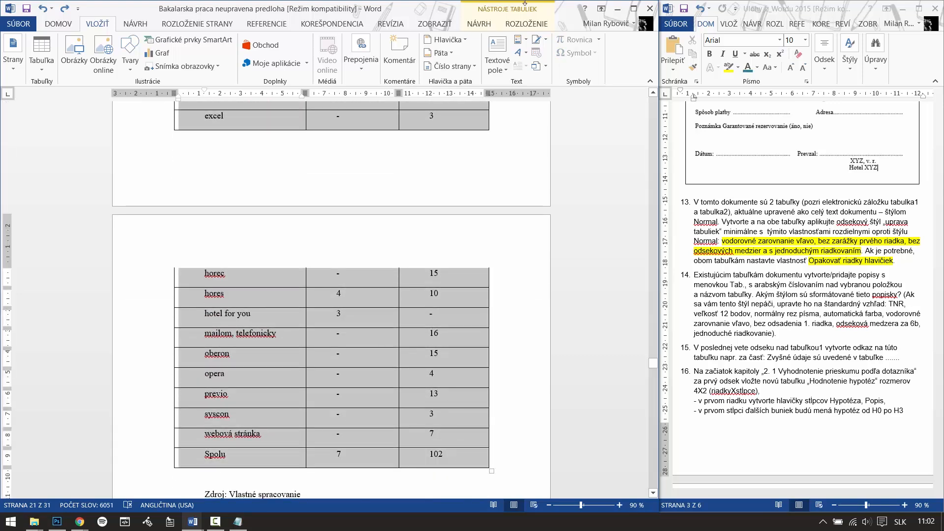
pyautogui.click(58, 25)
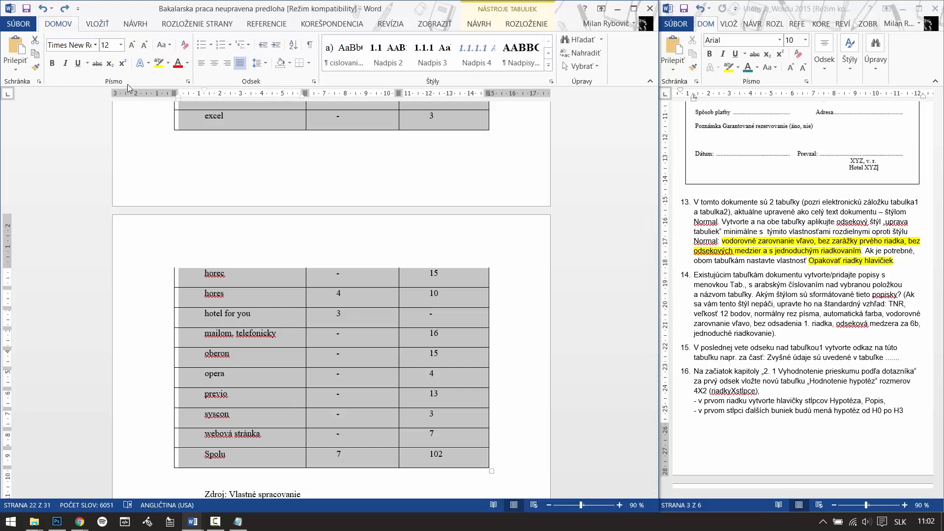
pyautogui.click(551, 82)
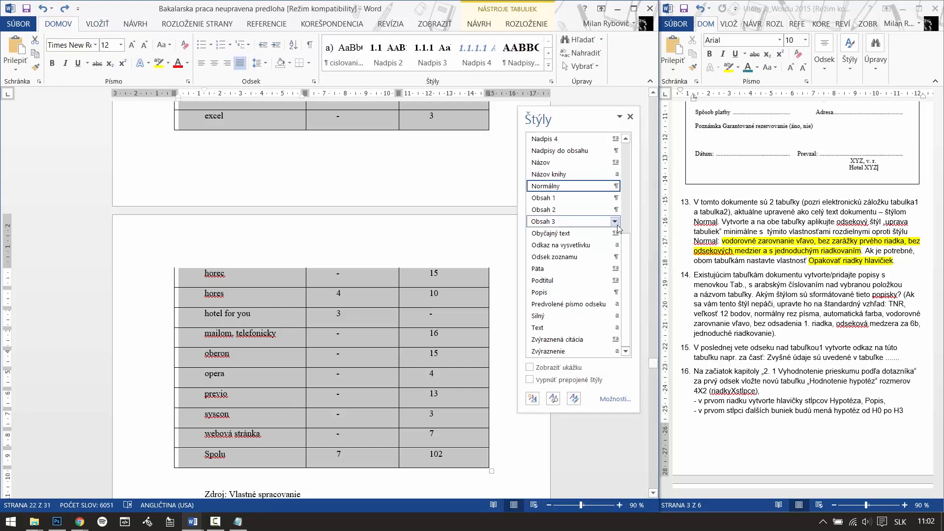
pyautogui.click(533, 398)
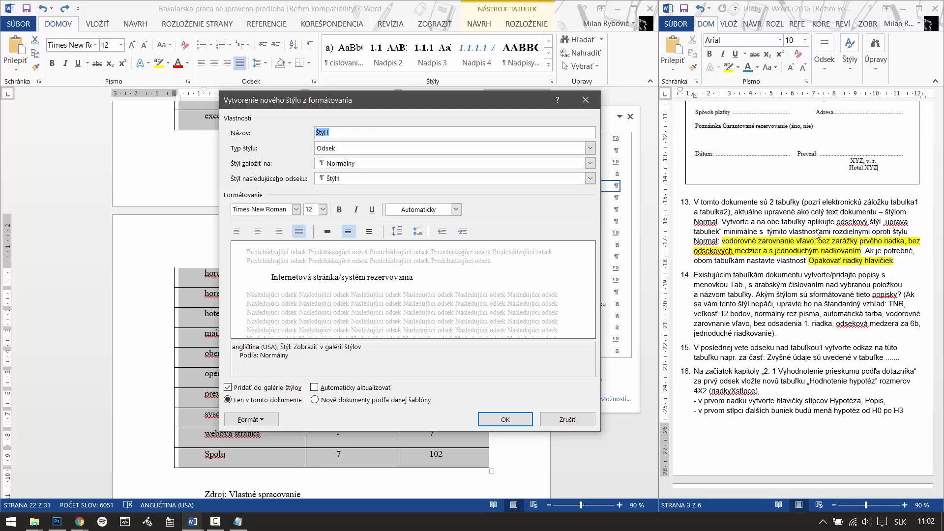
pyautogui.write('u')
pyautogui.click(346, 151)
pyautogui.click(346, 151)
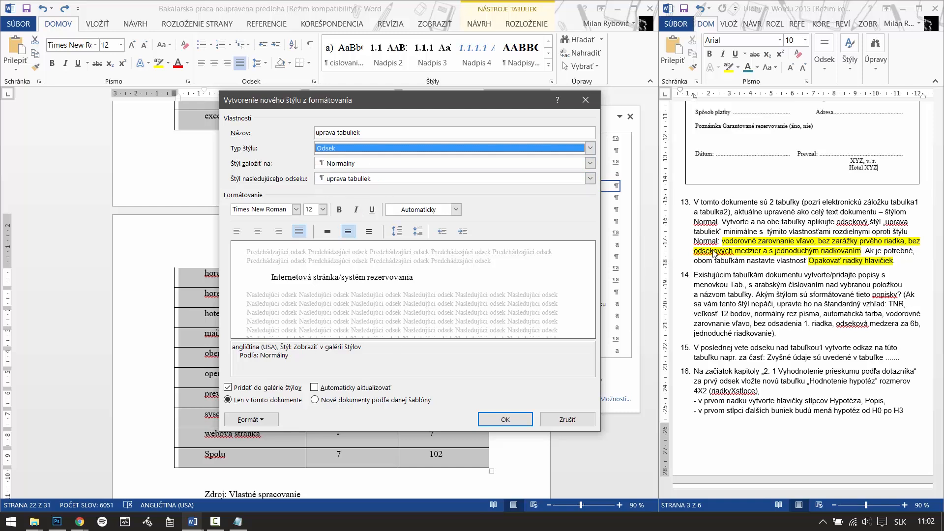
# In the paragraph format of the "uprava tabuliek" style, set the alignment to Vľavo and the special indent to (žiadne).
pyautogui.click(252, 419)
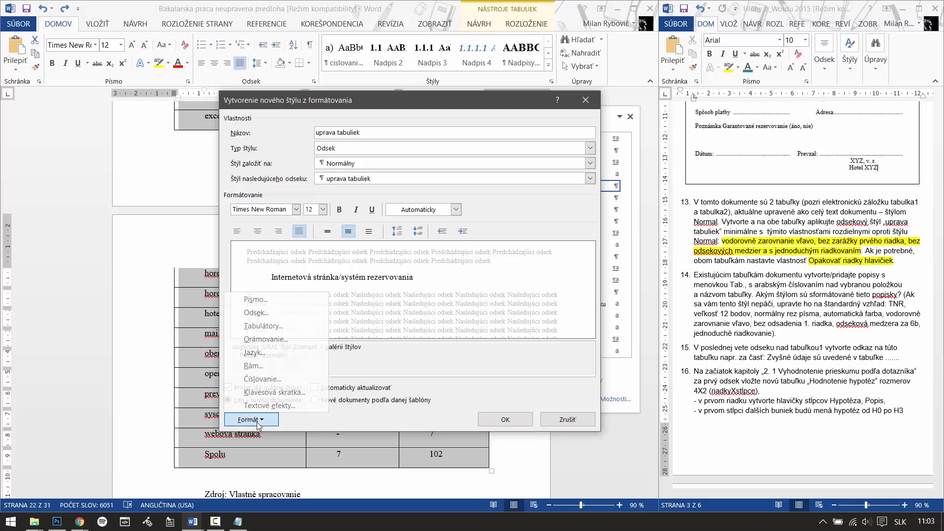
pyautogui.click(266, 312)
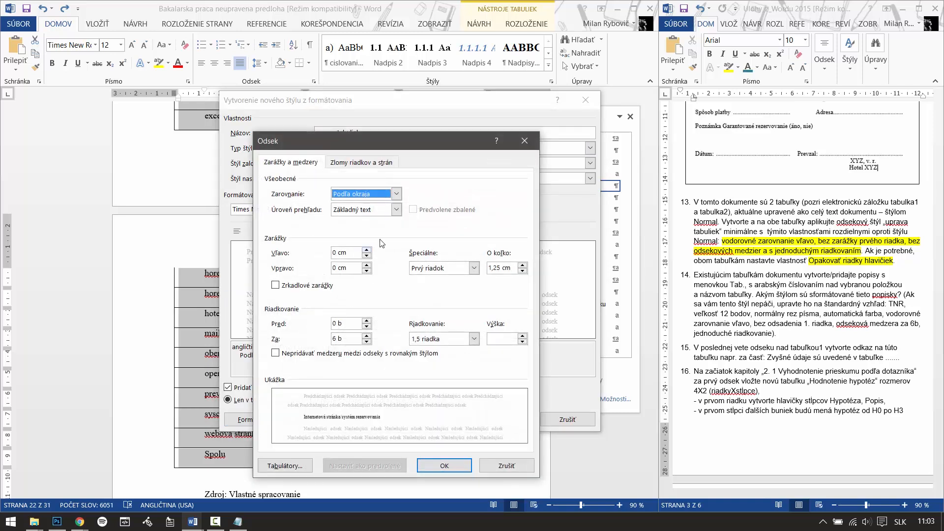
pyautogui.click(343, 196)
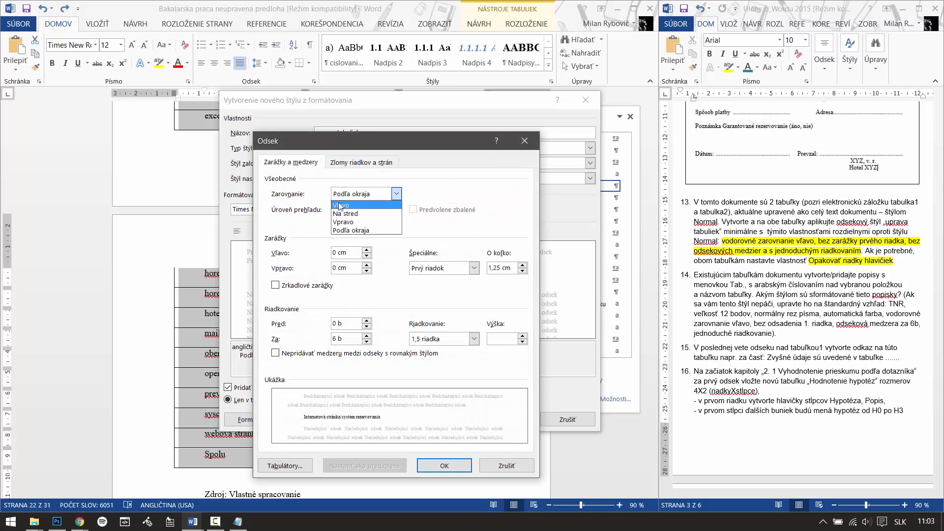
pyautogui.click(343, 205)
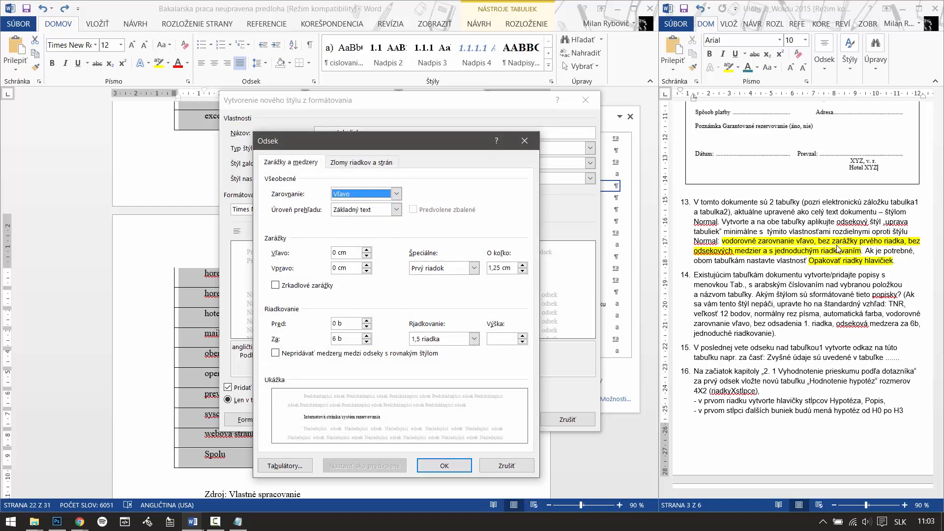
pyautogui.click(446, 272)
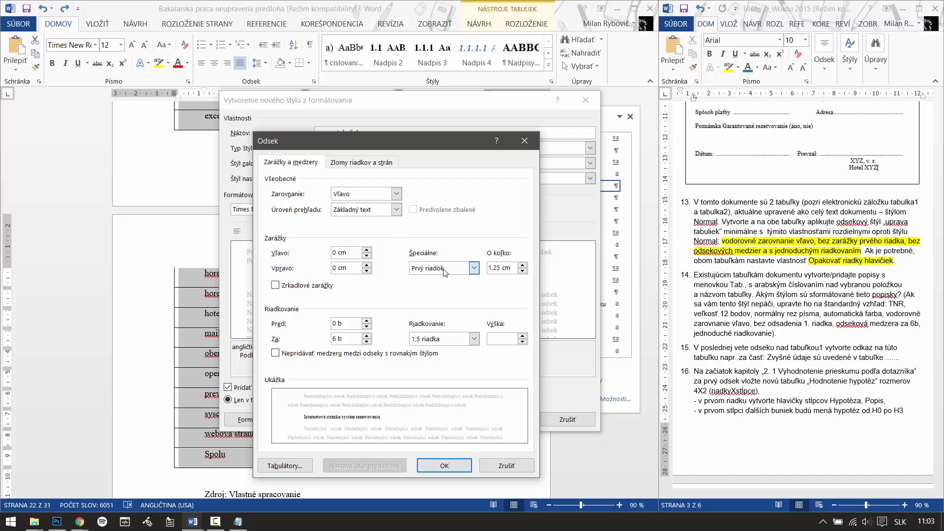
pyautogui.click(431, 281)
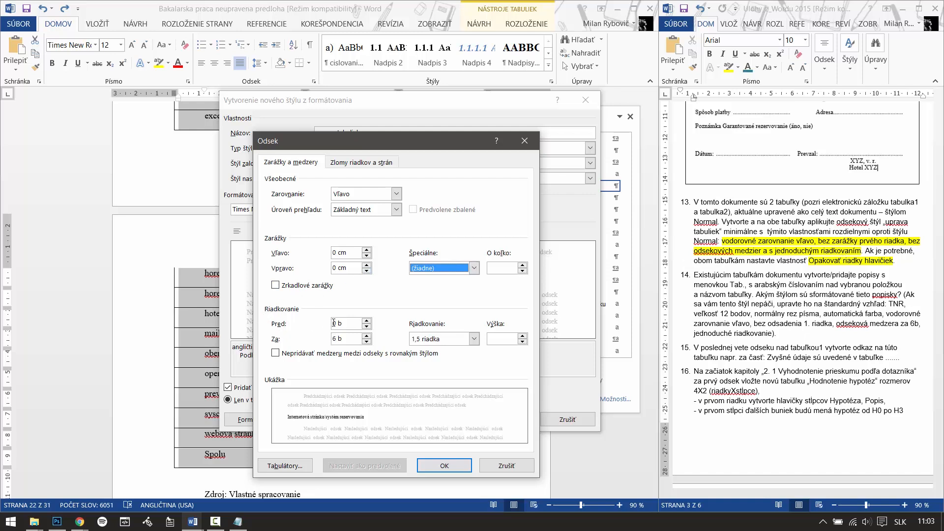
# Set the style's spacing after to 0 b and line spacing to Jednoduché, and create the style on the selected table.
pyautogui.click(338, 339)
pyautogui.press('BackSpace')
pyautogui.write('0')
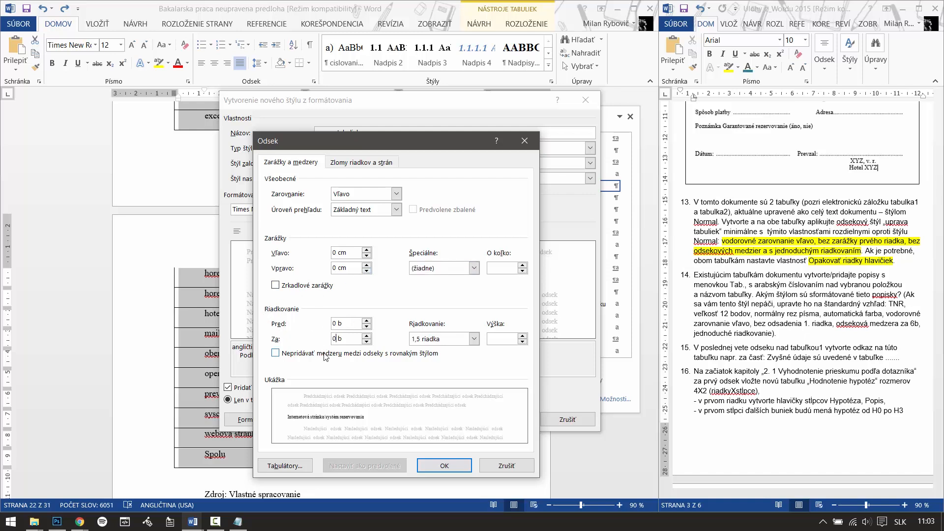
pyautogui.click(451, 340)
pyautogui.click(445, 350)
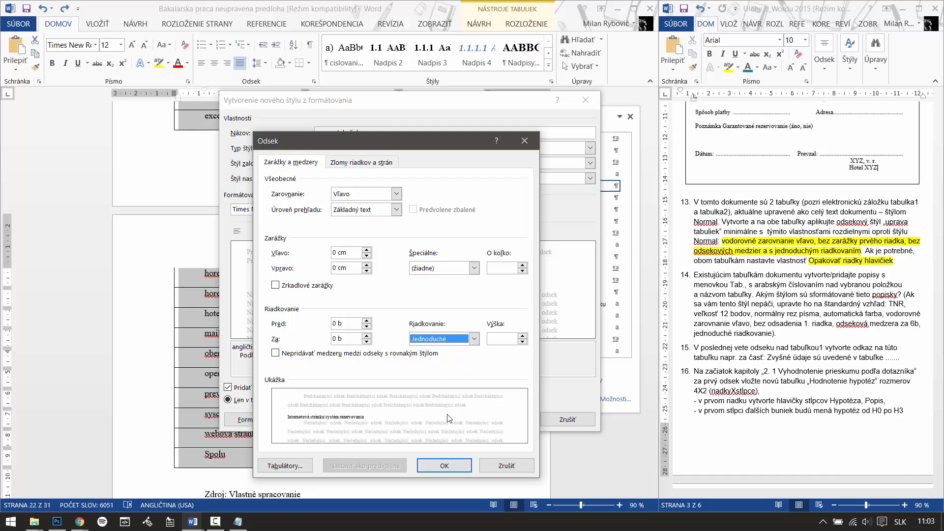
pyautogui.click(444, 466)
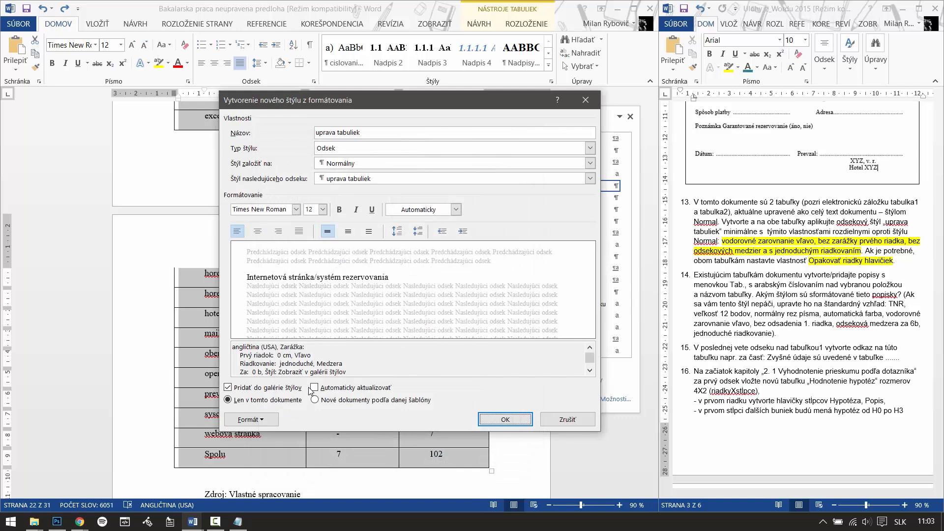
pyautogui.click(502, 419)
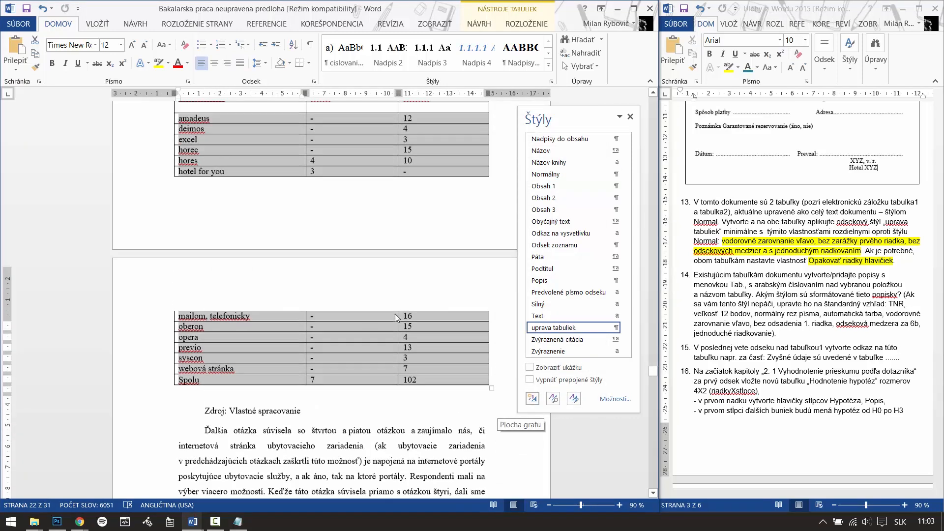
# Make the header row of the reservation systems table repeat on each page with Opakovať riadky hlavičiek.
pyautogui.scroll(2, 162, 205)
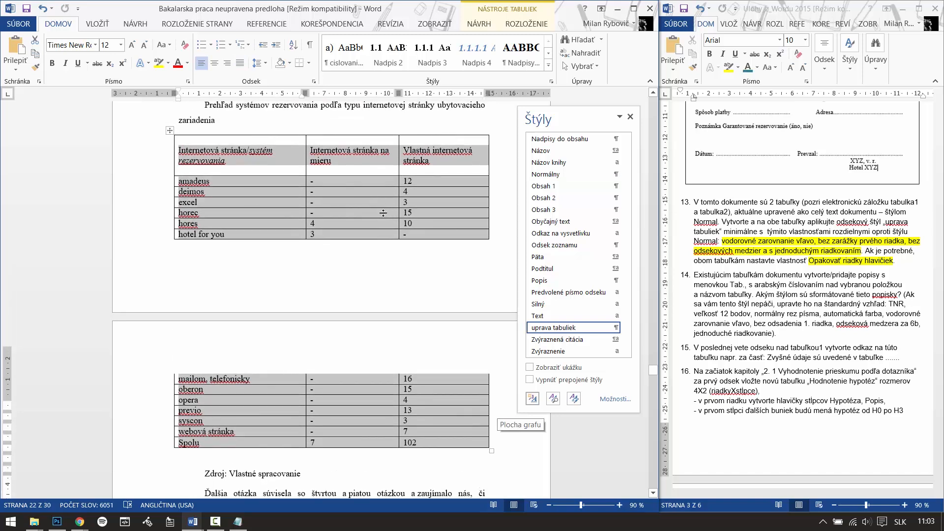
pyautogui.scroll(1, 384, 215)
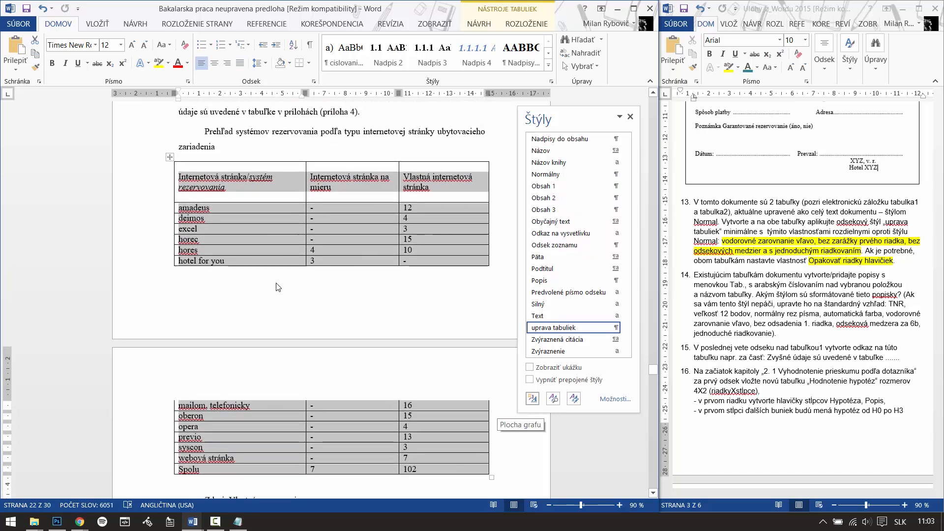
pyautogui.click(263, 271)
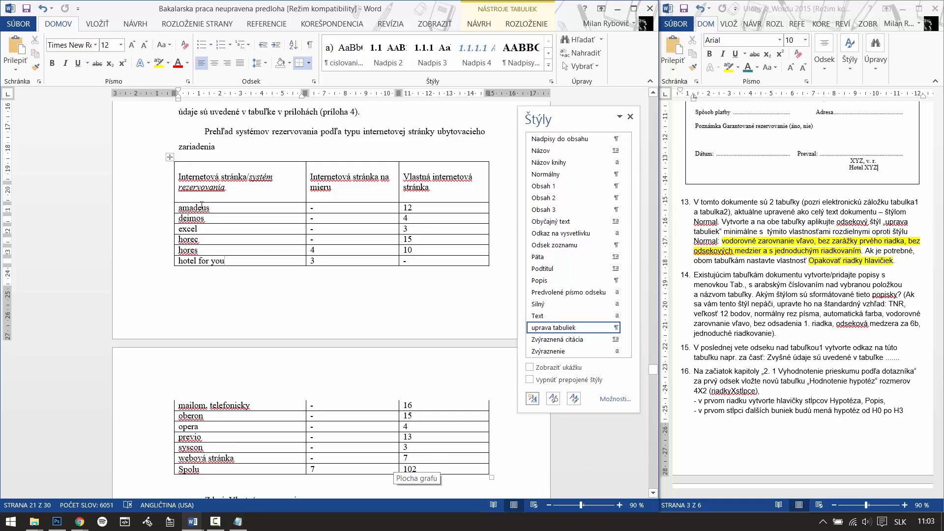
pyautogui.moveTo(175, 168); pyautogui.dragTo(453, 188)
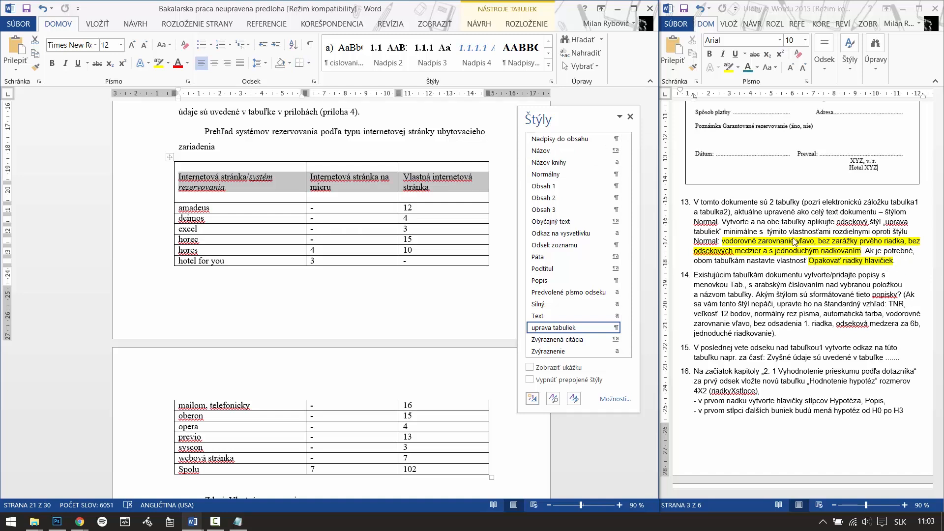
pyautogui.click(524, 25)
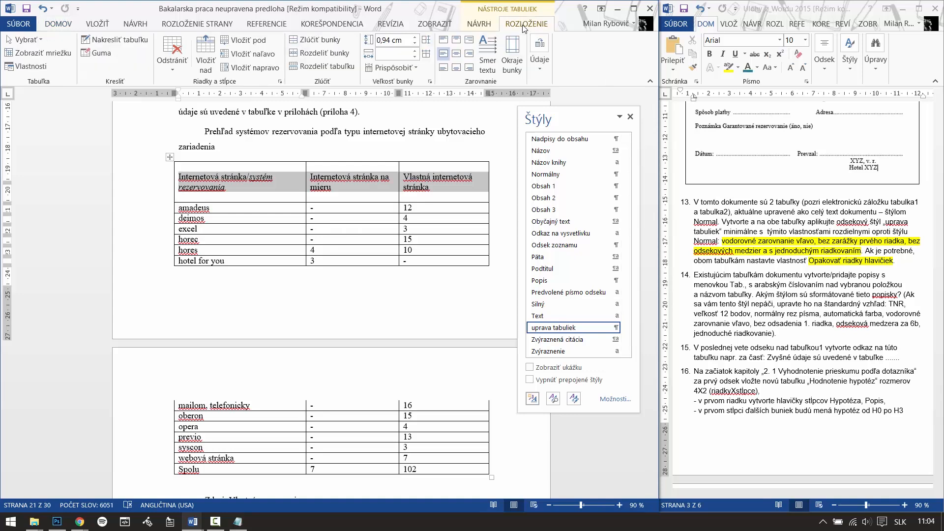
pyautogui.click(540, 69)
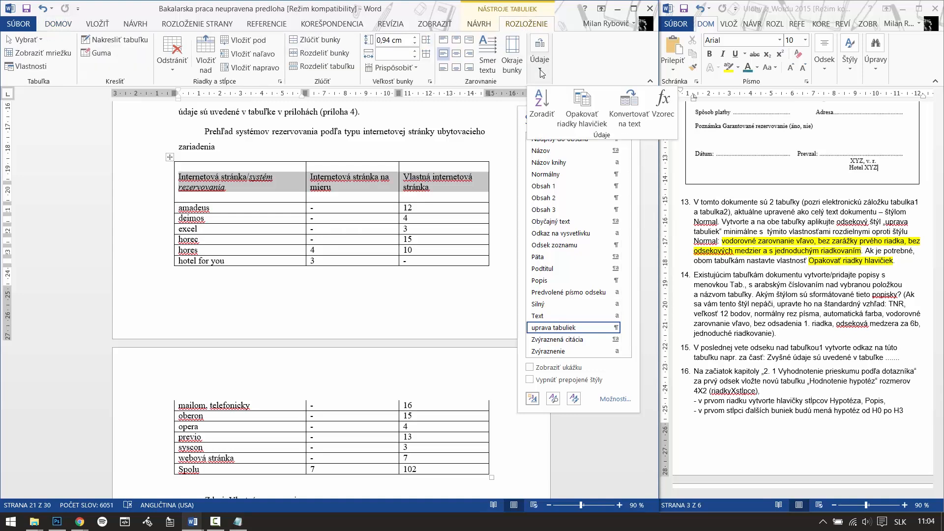
pyautogui.click(582, 116)
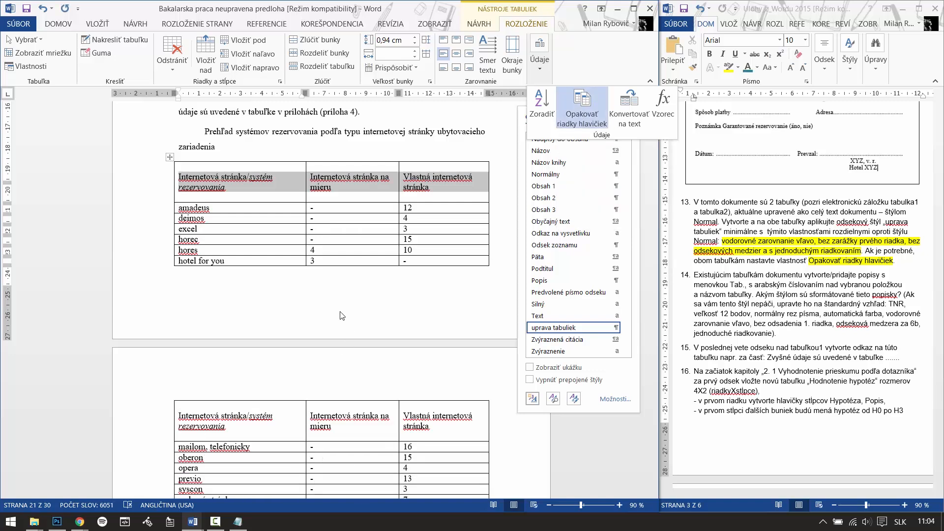
pyautogui.click(344, 207)
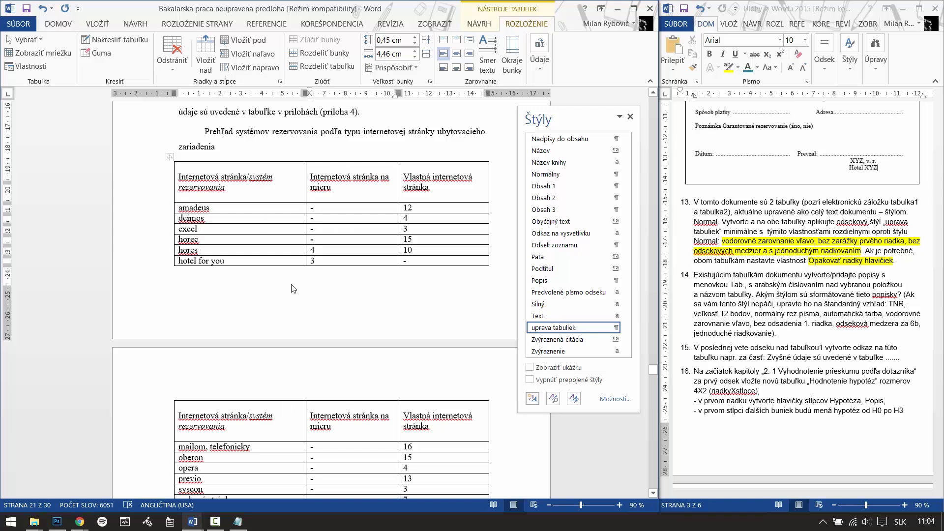
# Go to the bookmark "tabulka2" to reach the thesis's second table.
pyautogui.click(867, 212)
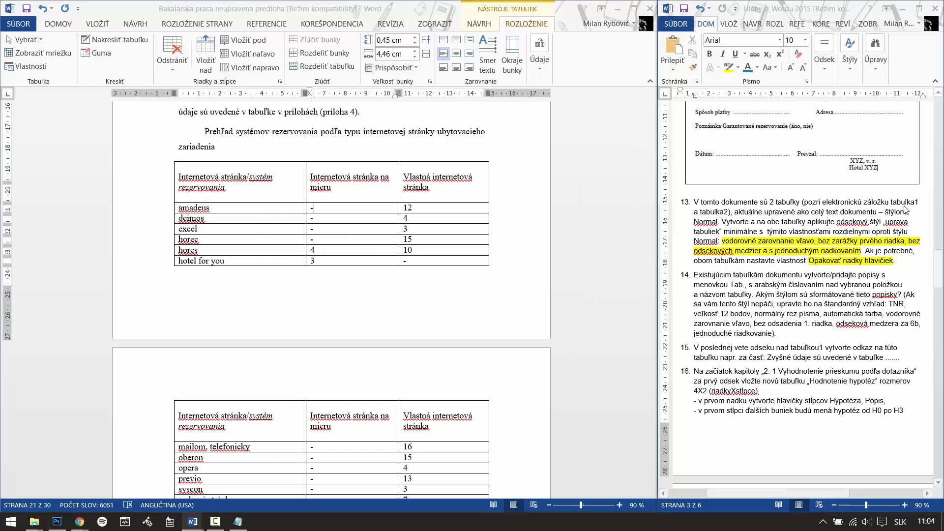
pyautogui.click(164, 171)
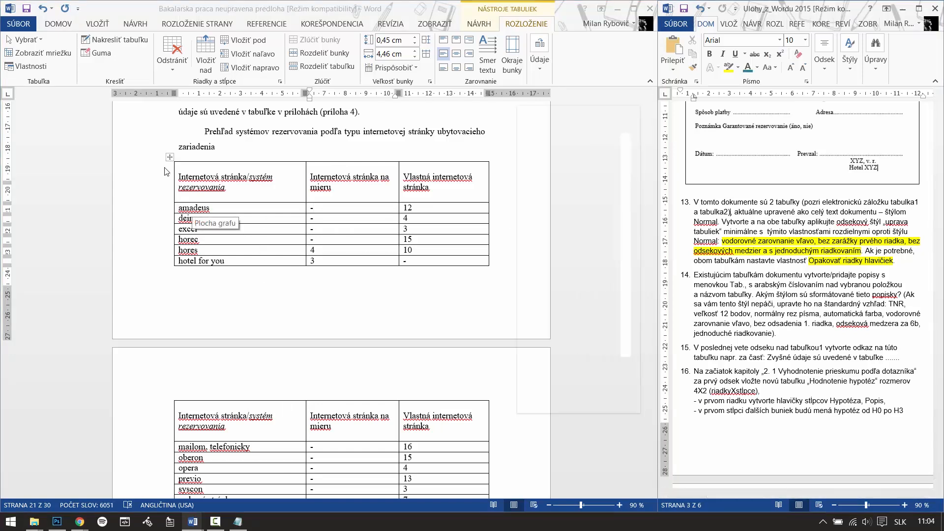
pyautogui.click(97, 24)
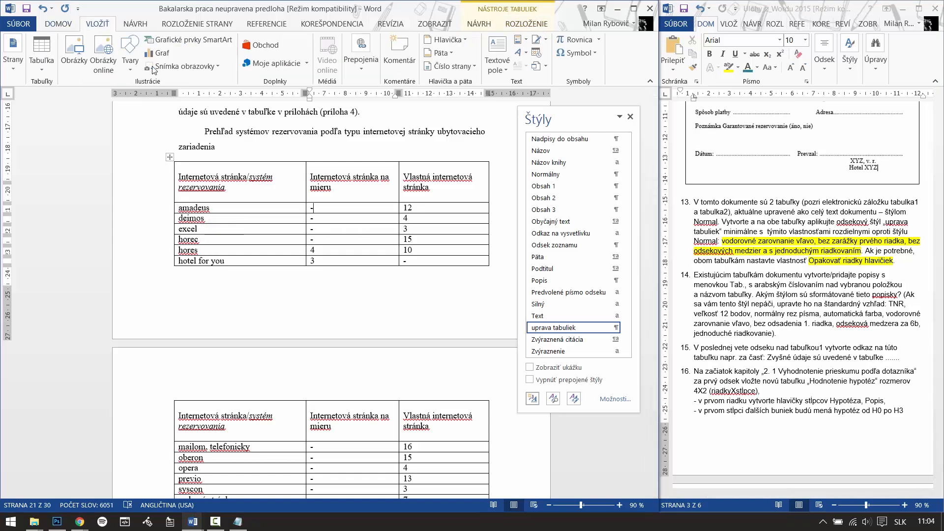
pyautogui.click(364, 67)
pyautogui.click(404, 106)
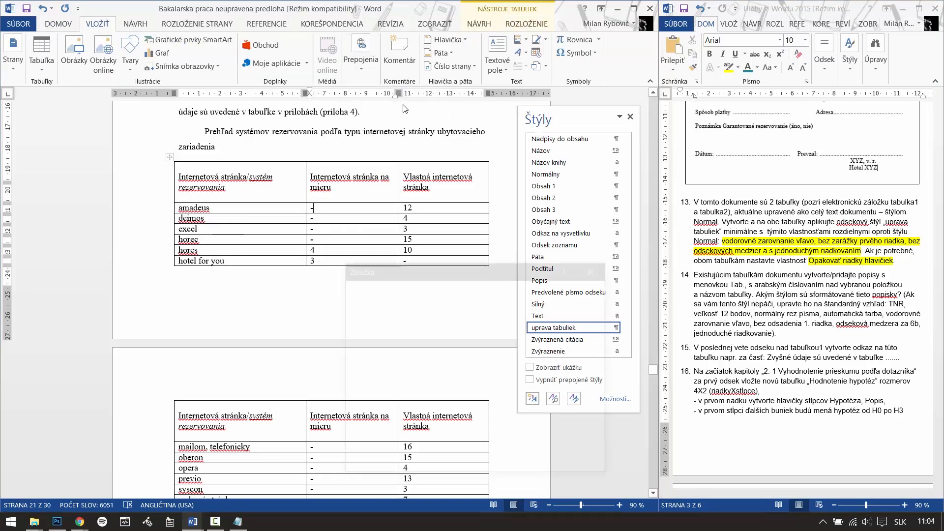
pyautogui.click(377, 395)
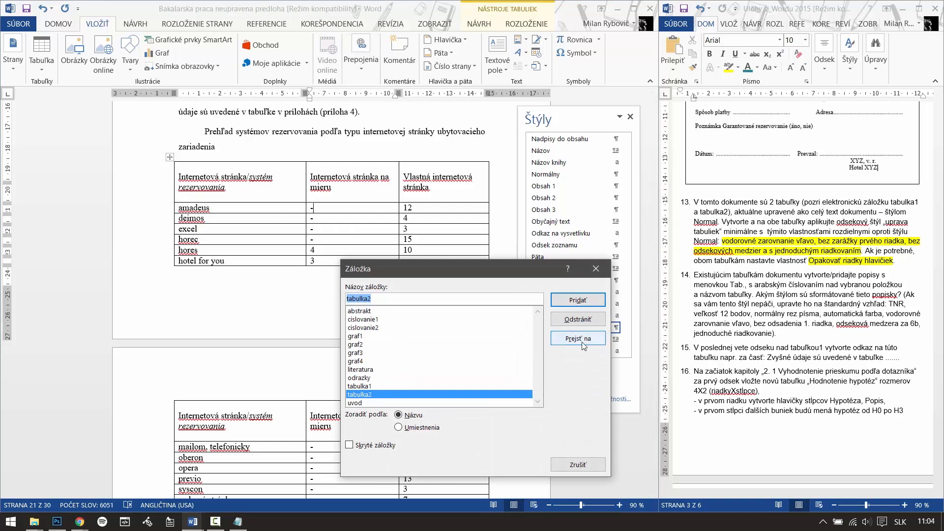
pyautogui.click(597, 339)
pyautogui.click(595, 269)
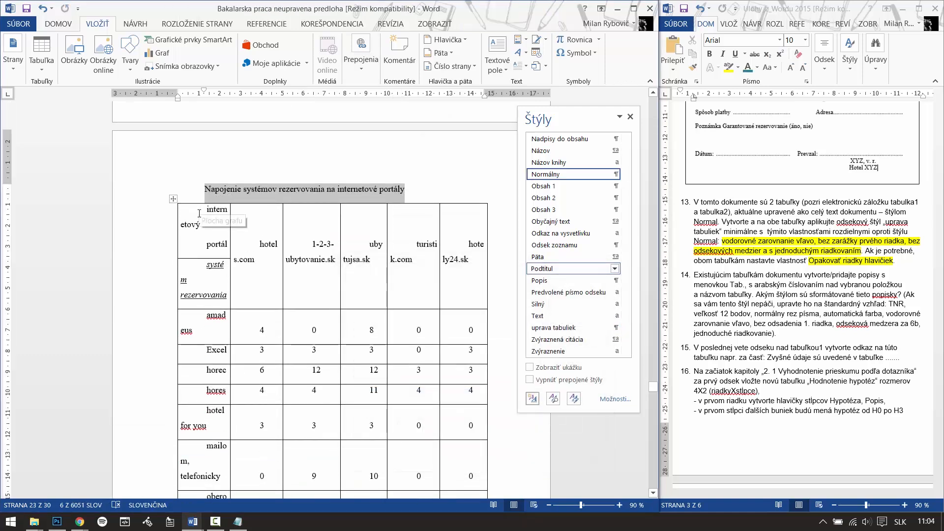
# Apply the "uprava tabuliek" style to the whole table under "Napojenie systémov rezervovania na internetové portály".
pyautogui.click(184, 208)
pyautogui.moveTo(185, 208); pyautogui.dragTo(459, 404)
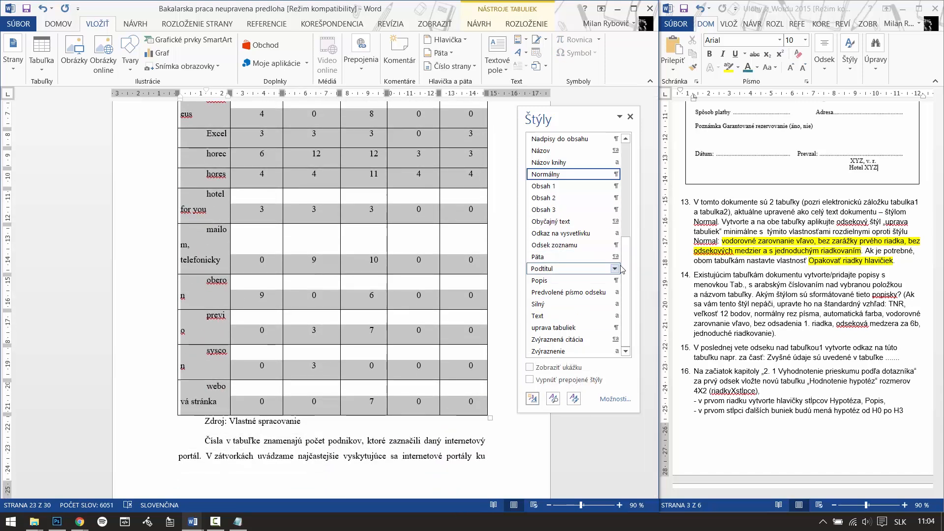
pyautogui.click(557, 327)
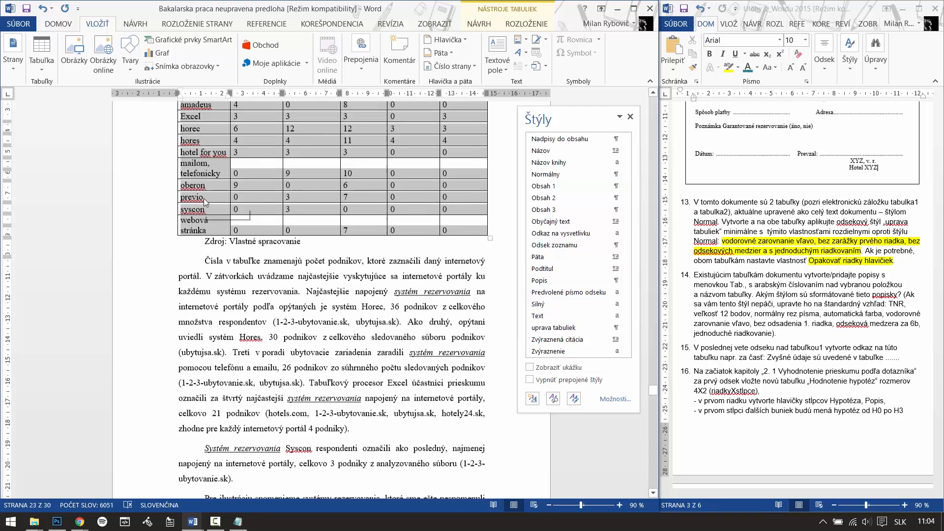
pyautogui.scroll(4, 241, 204)
pyautogui.scroll(2, 253, 233)
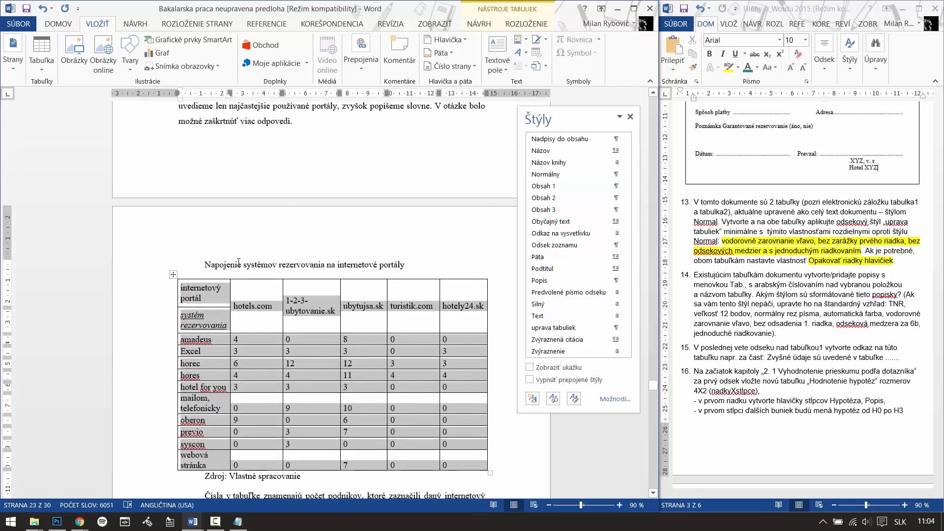
pyautogui.click(239, 264)
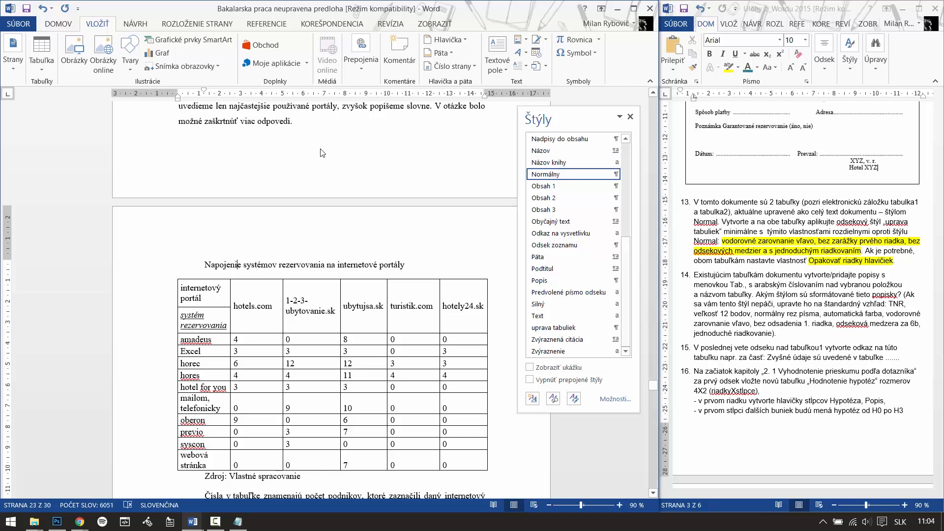
# Make the header row of the internet portals table repeat on each page with Opakovať riadky hlavičiek, and close the styles list.
pyautogui.scroll(-1, 261, 427)
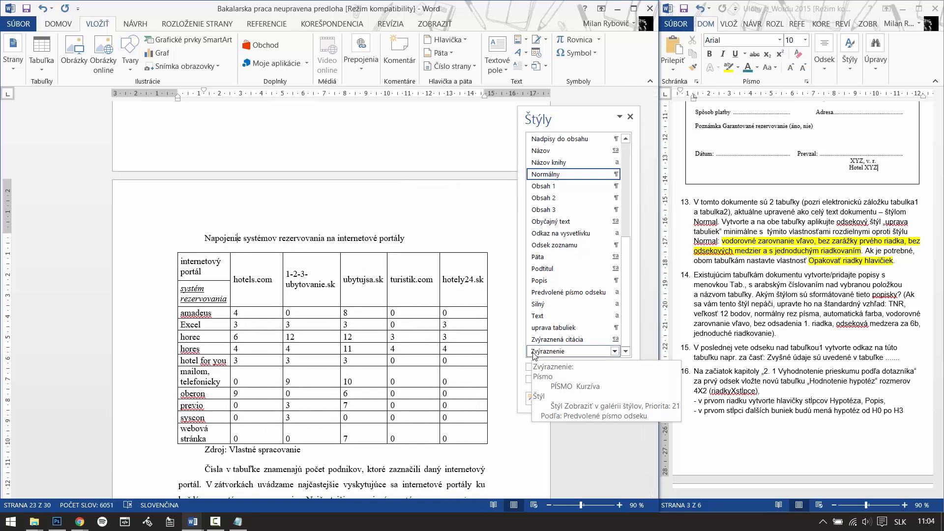
pyautogui.click(177, 258)
pyautogui.moveTo(177, 258); pyautogui.dragTo(443, 295)
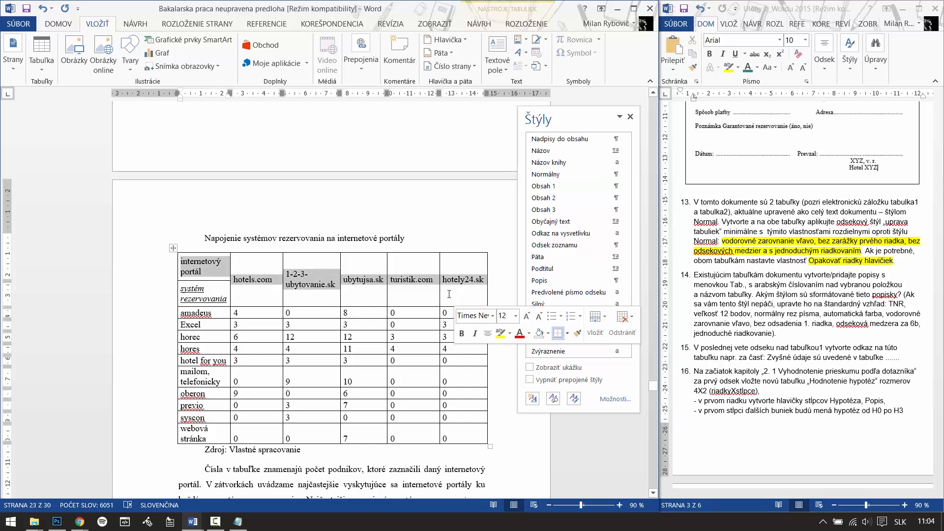
pyautogui.click(524, 24)
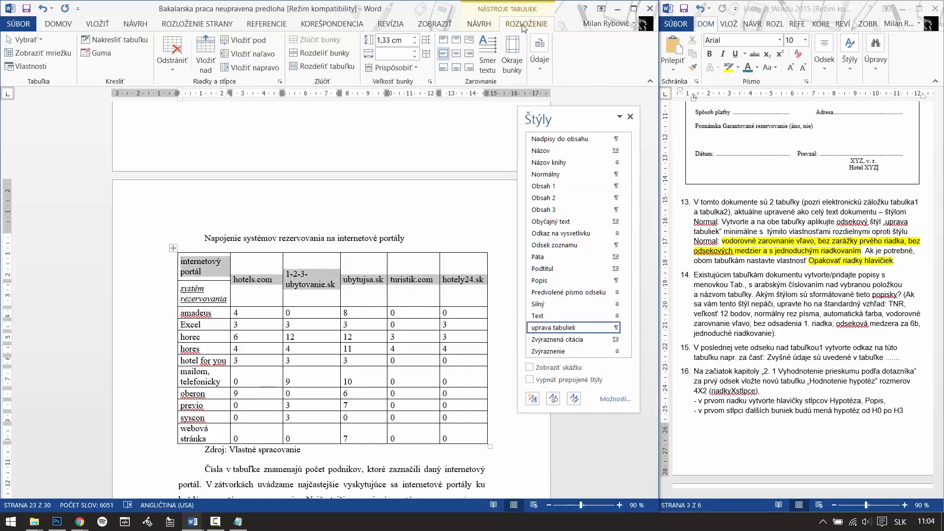
pyautogui.click(539, 57)
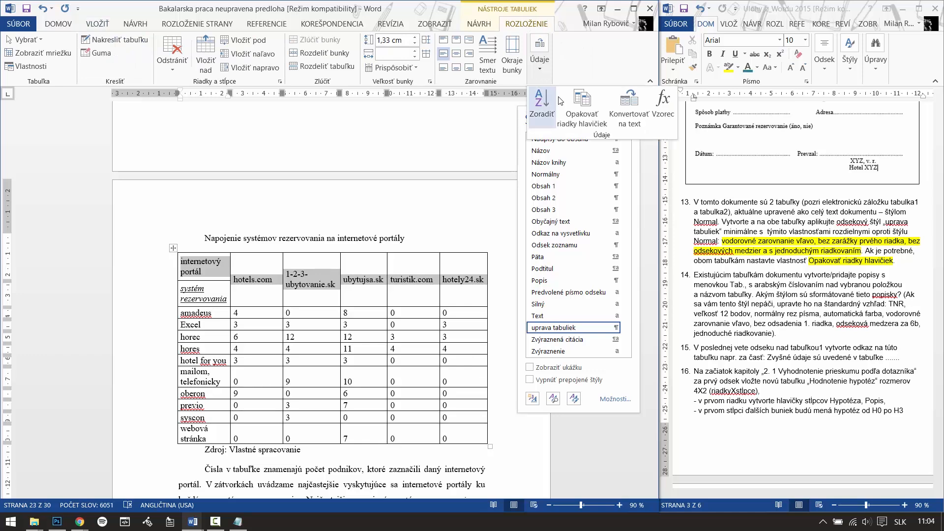
pyautogui.click(573, 103)
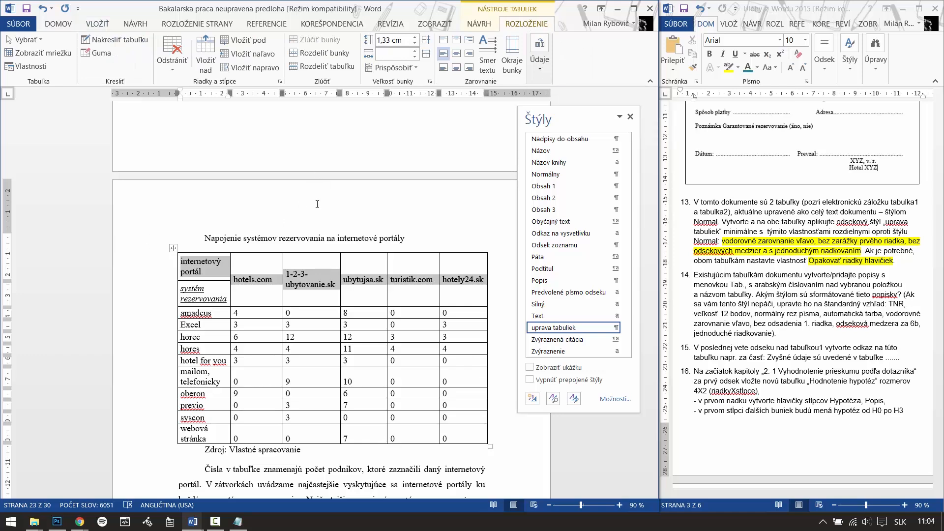
pyautogui.click(323, 240)
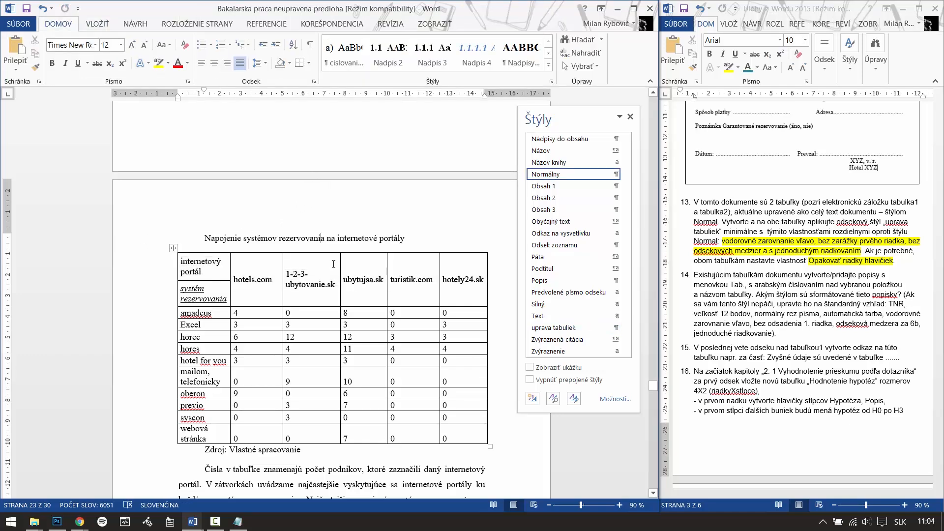
pyautogui.click(631, 119)
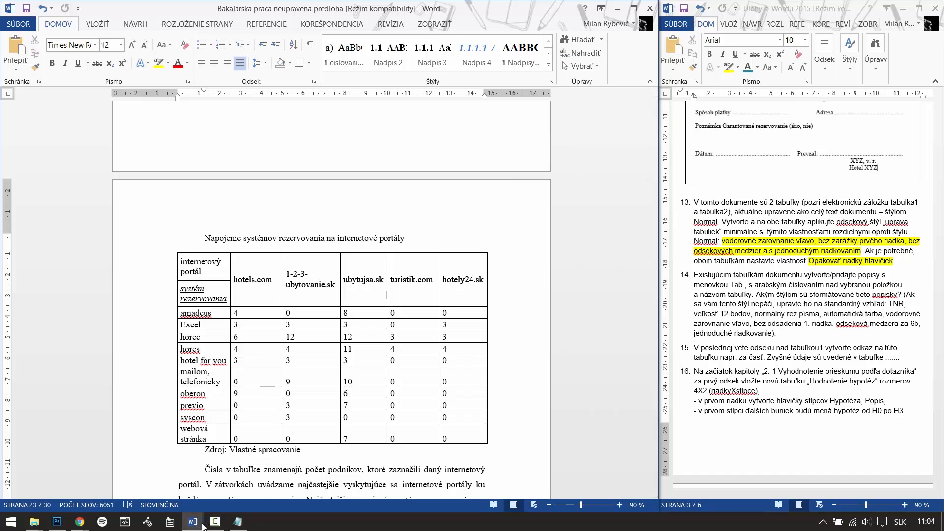
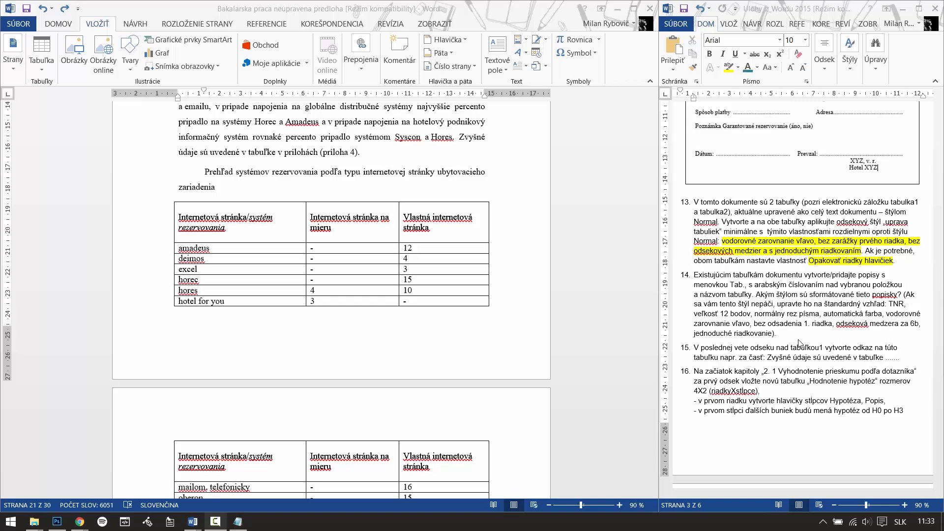
# Go to the bookmark "tabulka1" above the reservation systems table.
pyautogui.click(172, 199)
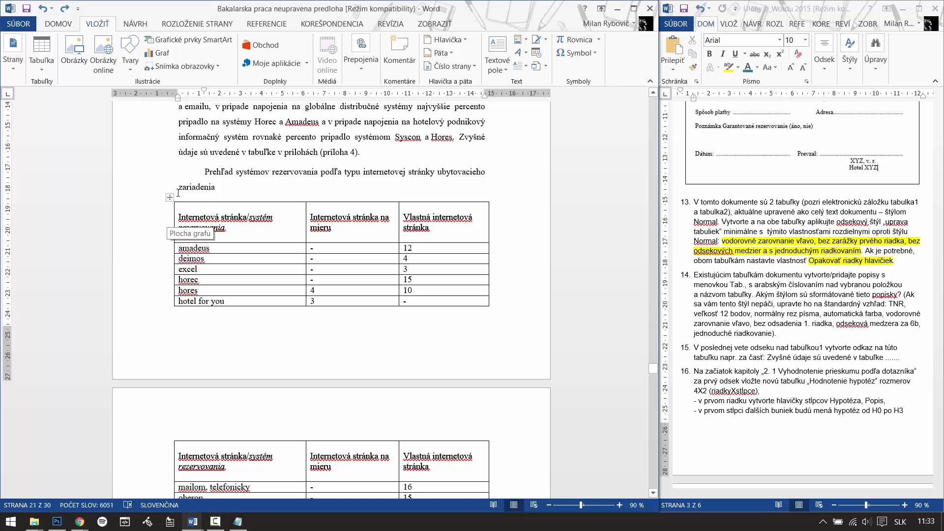
pyautogui.click(363, 57)
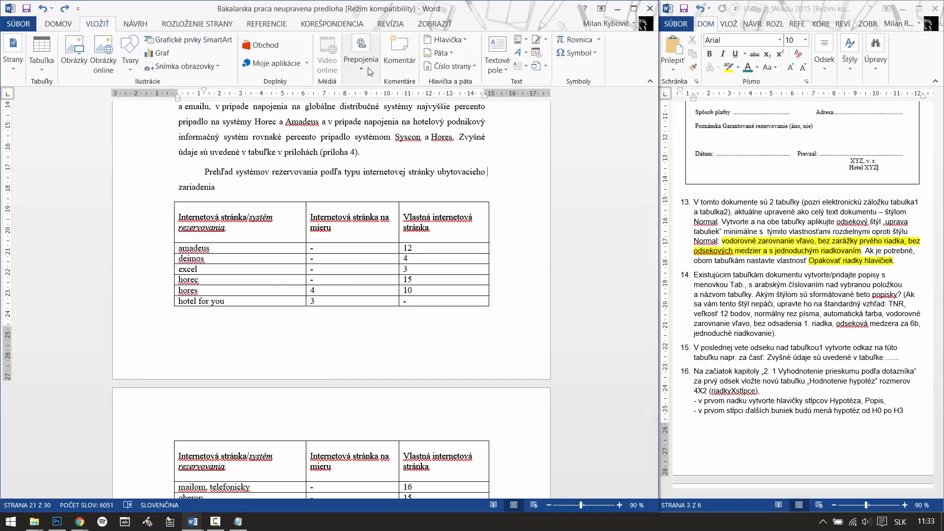
pyautogui.click(404, 104)
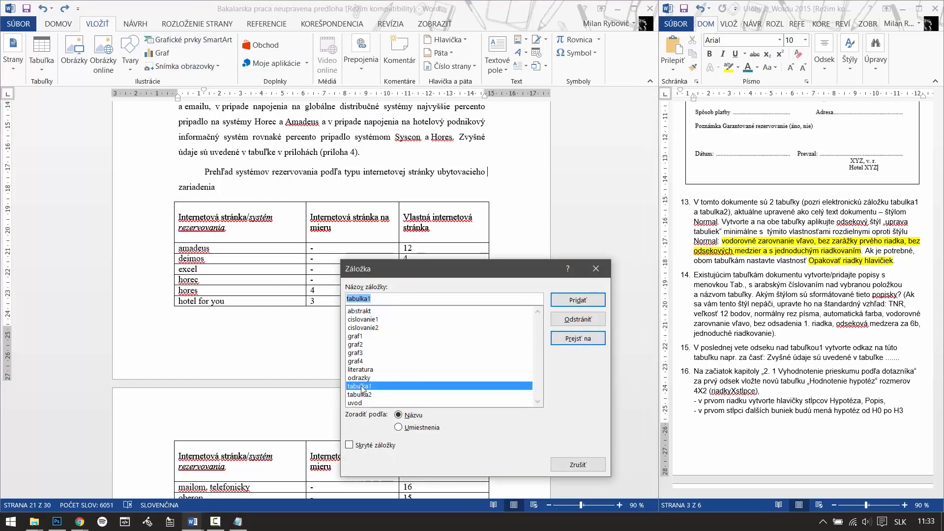
pyautogui.click(577, 339)
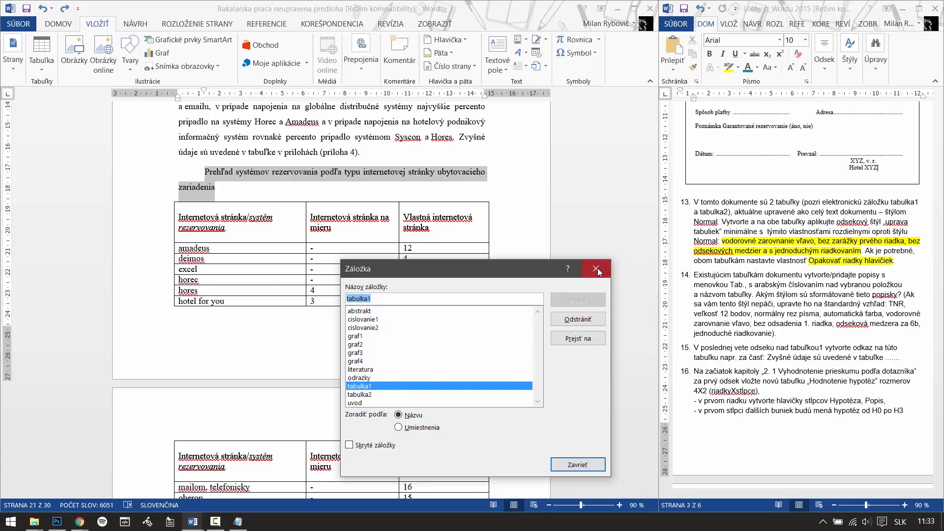
pyautogui.click(596, 268)
# Start a caption for the entire reservation systems table and create the new caption label "Tab.".
pyautogui.click(246, 218)
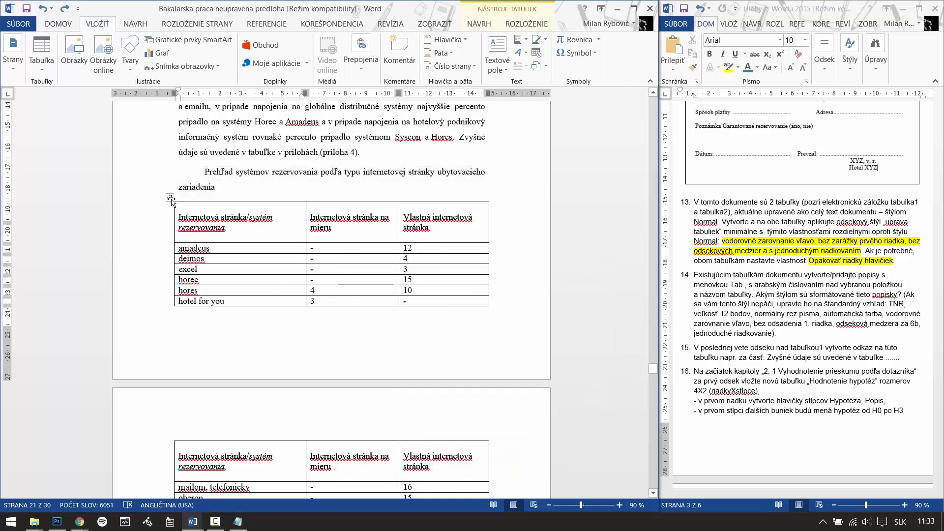
pyautogui.click(170, 197)
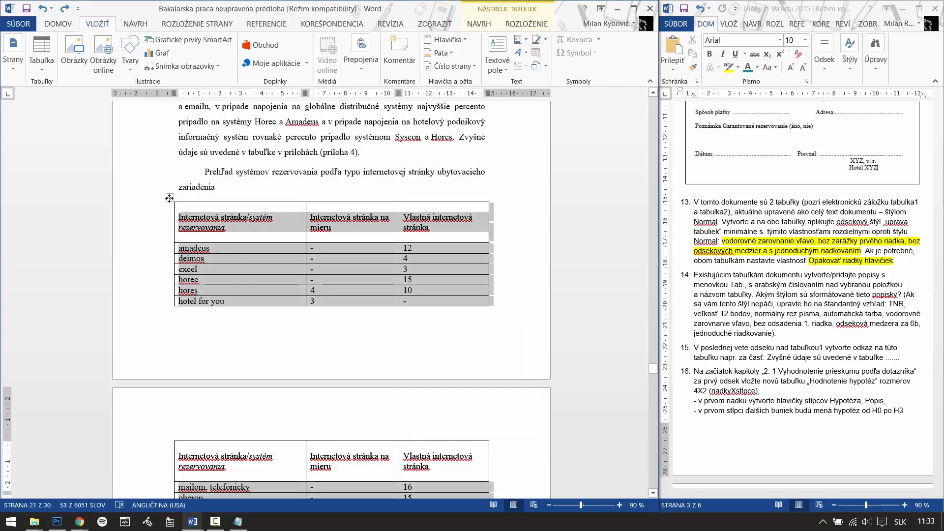
pyautogui.rightClick(170, 199)
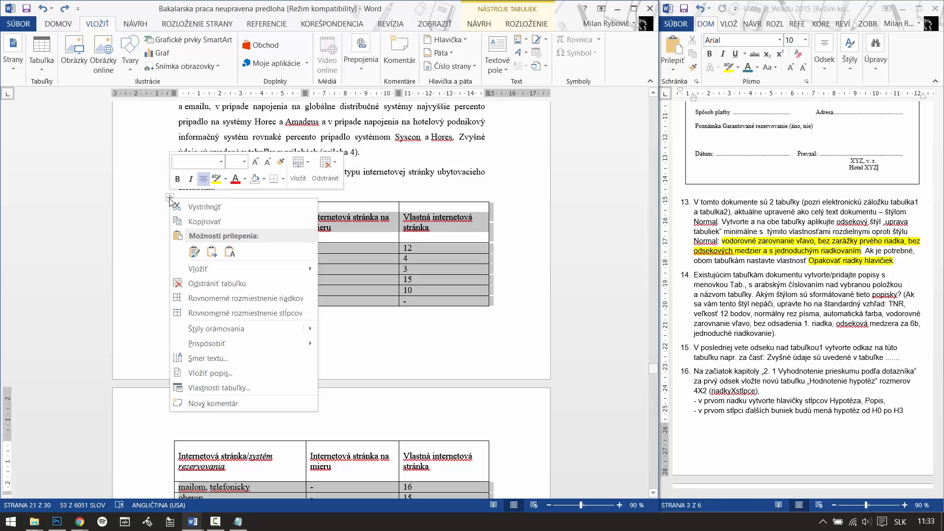
pyautogui.click(230, 378)
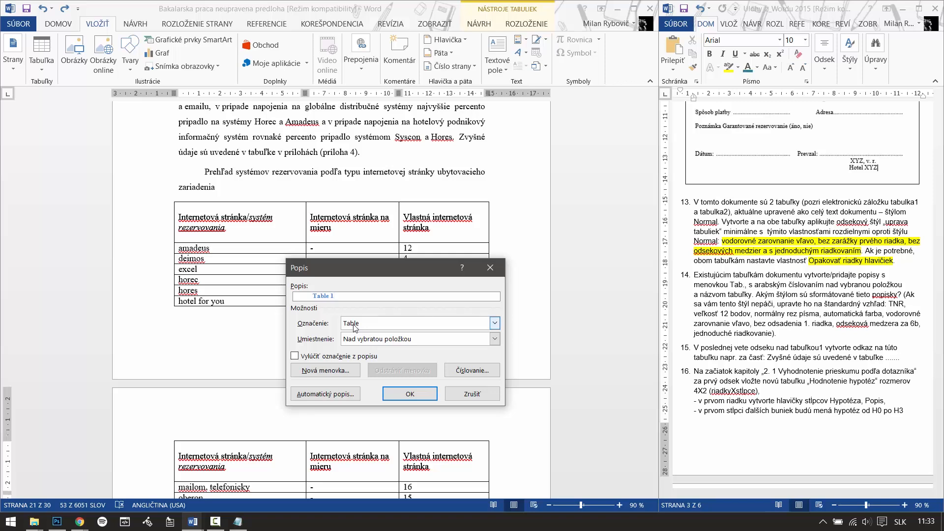
pyautogui.click(332, 374)
pyautogui.write('Tab.')
pyautogui.click(310, 271)
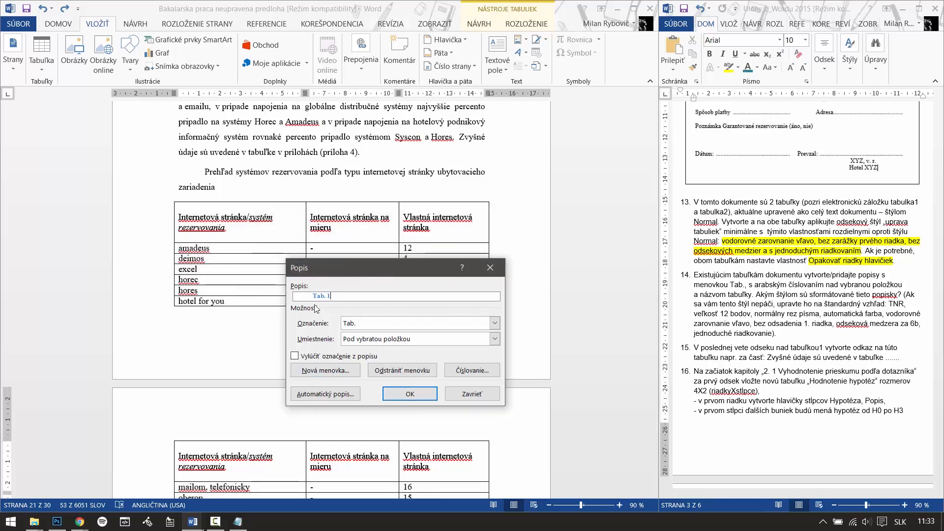
# Use the numbering format 1, 2, 3, … and the position Nad vybratou položkou for the caption, and insert it.
pyautogui.click(469, 372)
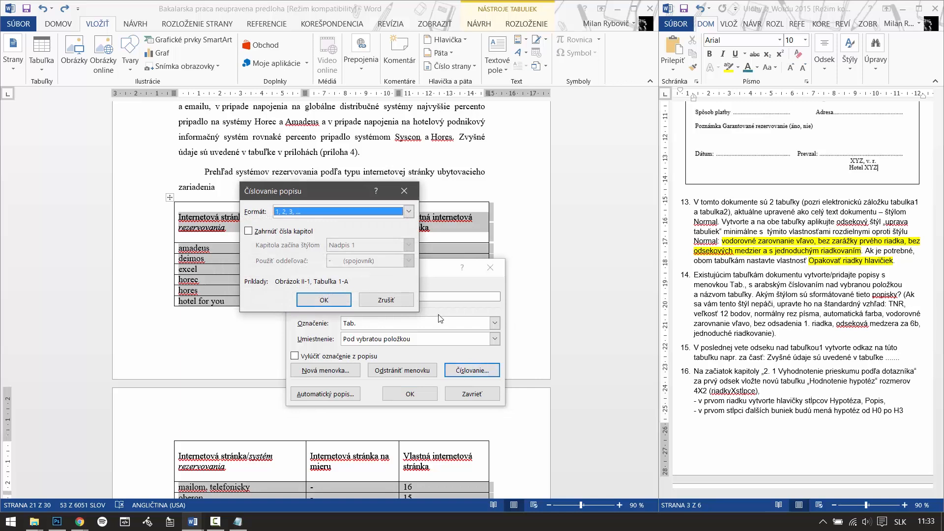
pyautogui.click(324, 300)
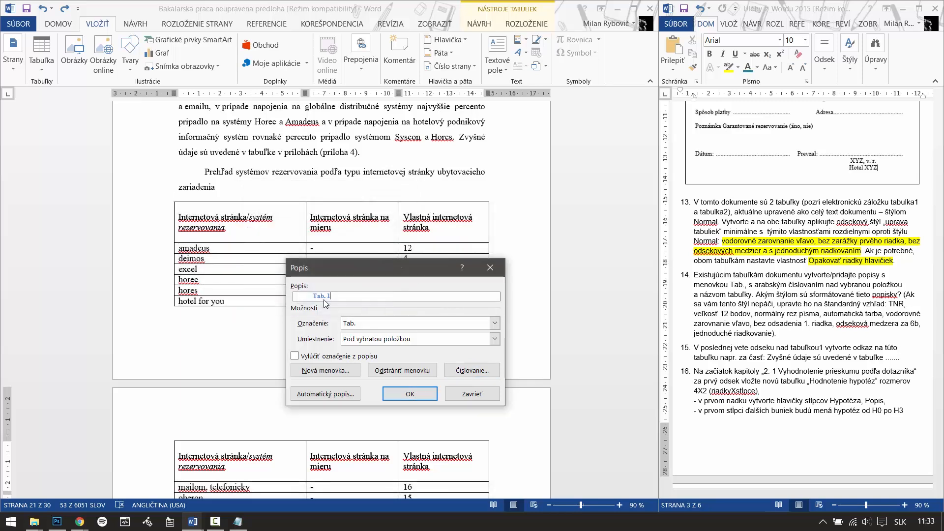
pyautogui.click(398, 342)
pyautogui.click(383, 350)
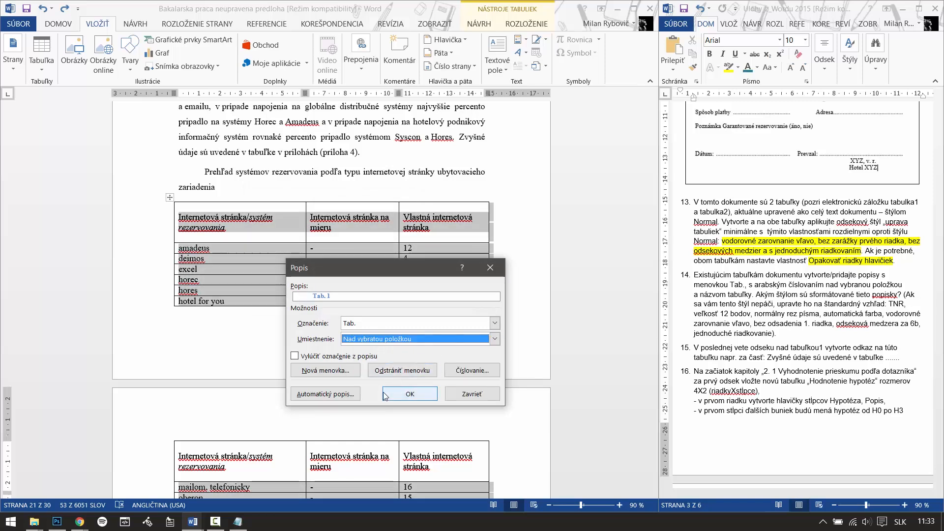
pyautogui.click(411, 395)
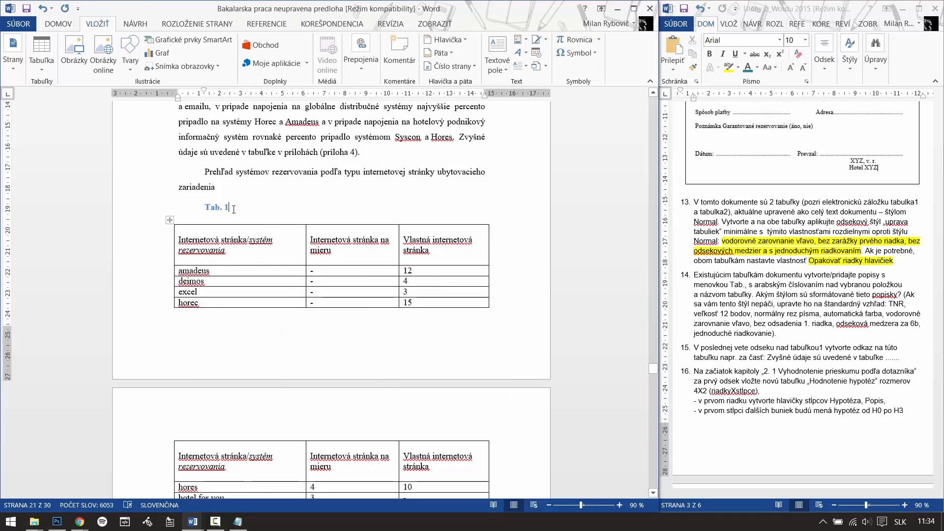
# Open the Popis style of the "Tab. 1" caption for modification from the styles list.
pyautogui.moveTo(233, 208); pyautogui.dragTo(200, 210)
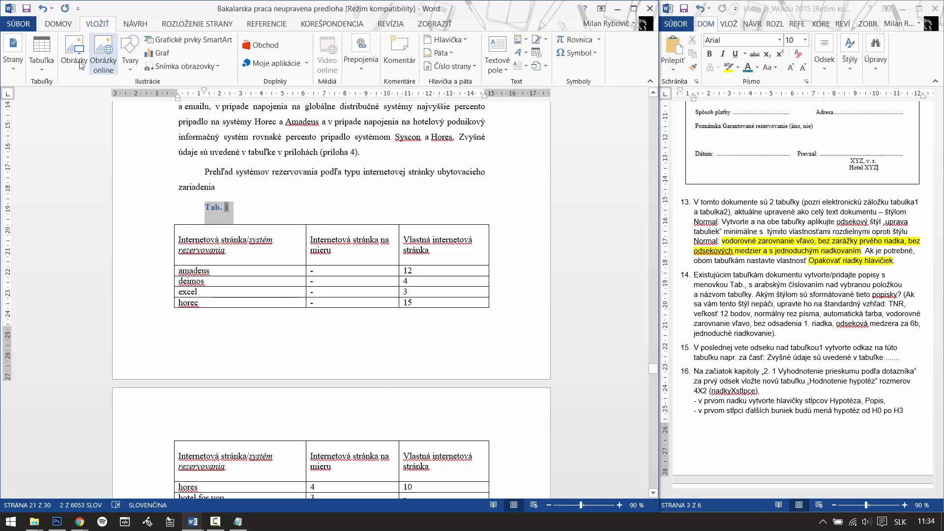
pyautogui.click(49, 27)
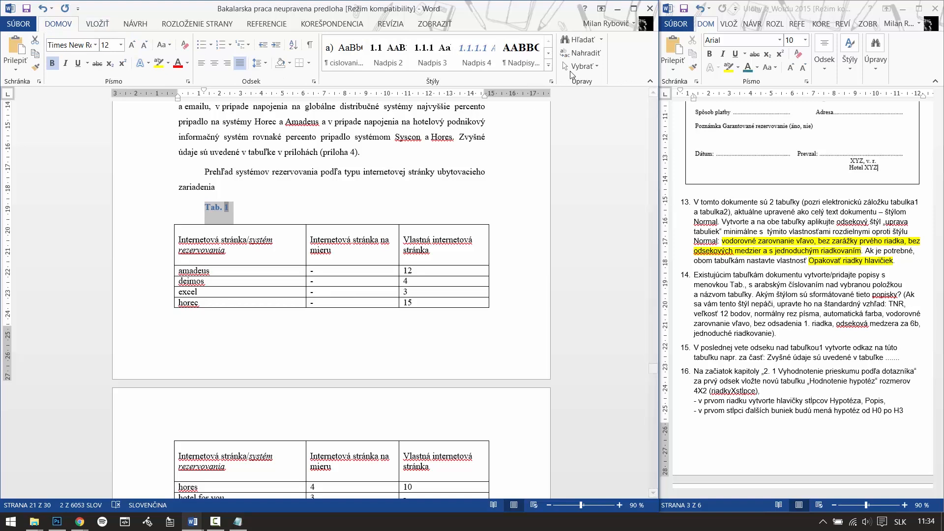
pyautogui.click(551, 81)
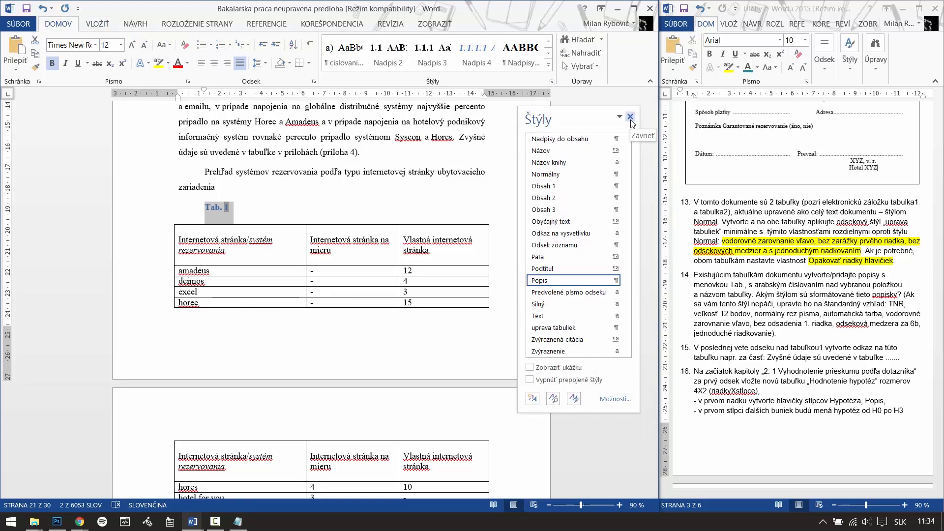
pyautogui.rightClick(543, 282)
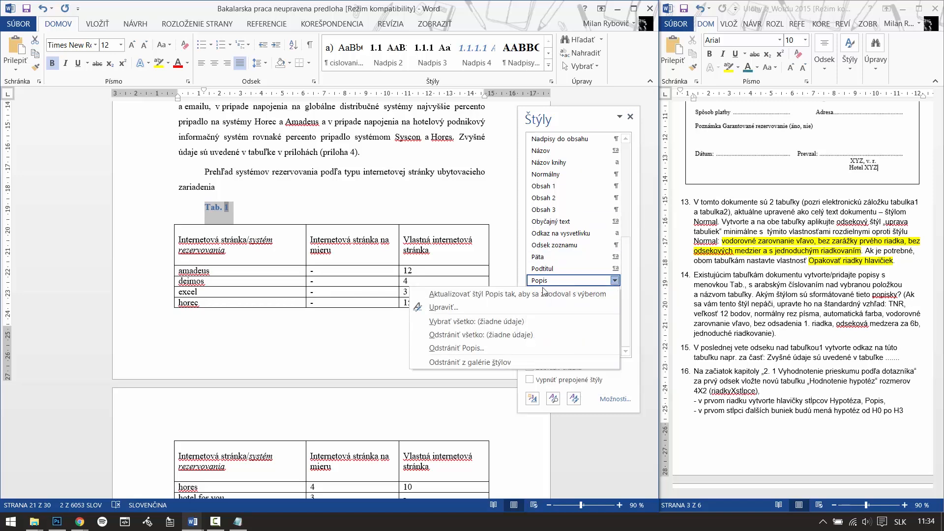
pyautogui.click(492, 308)
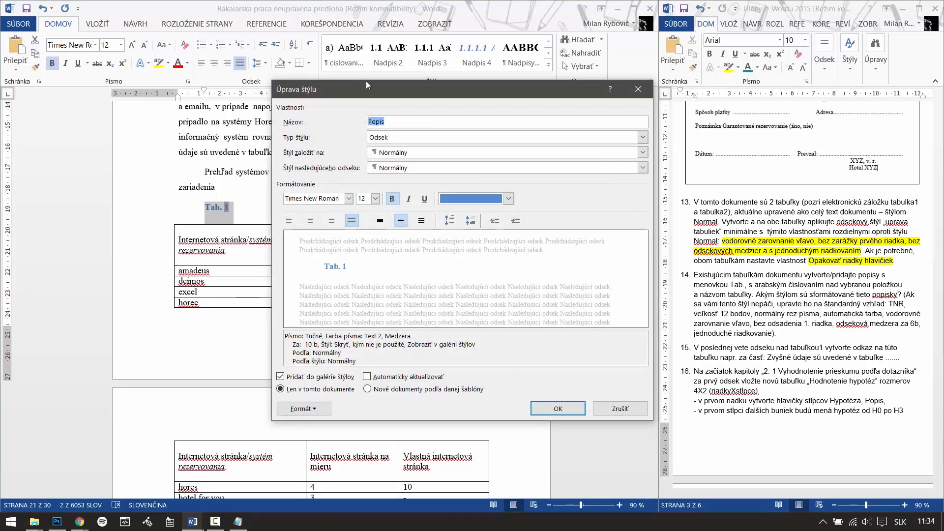
pyautogui.moveTo(366, 82); pyautogui.dragTo(360, 103)
# Set the Popis style's font to Times New Roman, Normálne, size 12, with the font colour Automaticky.
pyautogui.click(298, 430)
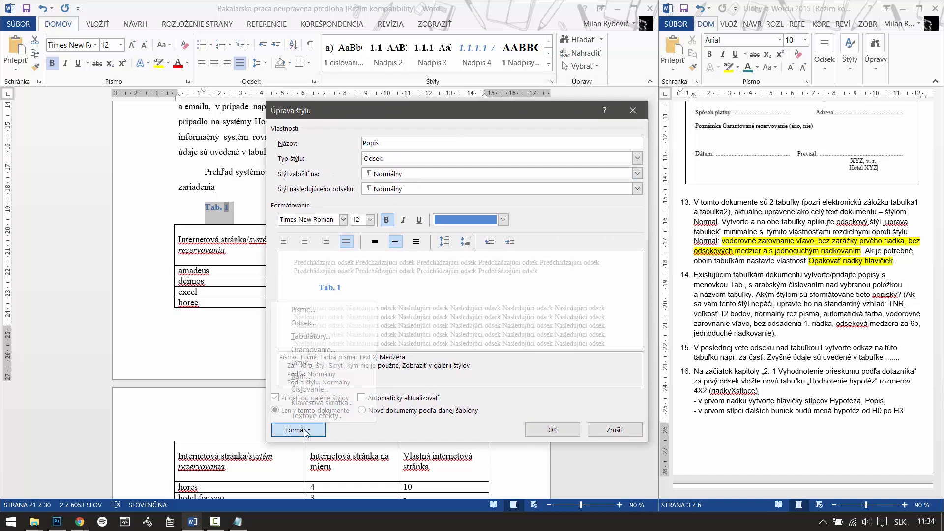
pyautogui.click(301, 315)
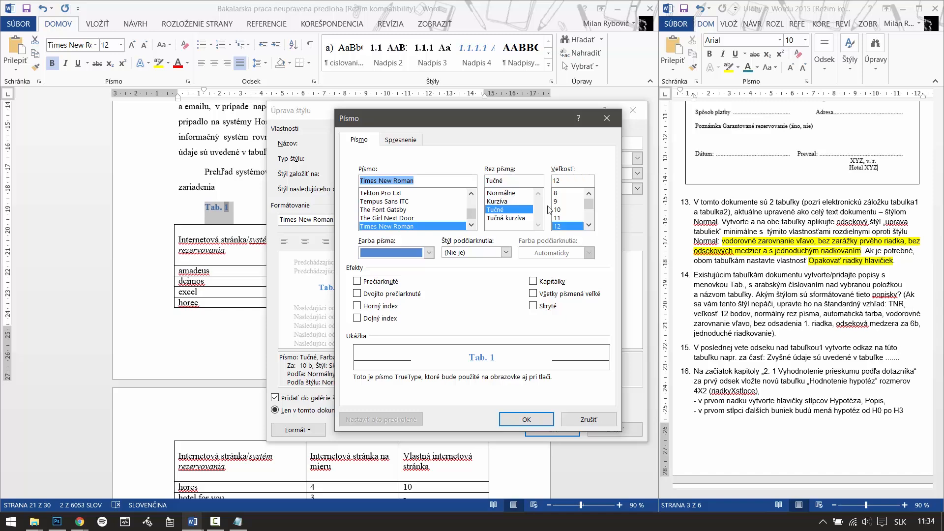
pyautogui.click(568, 226)
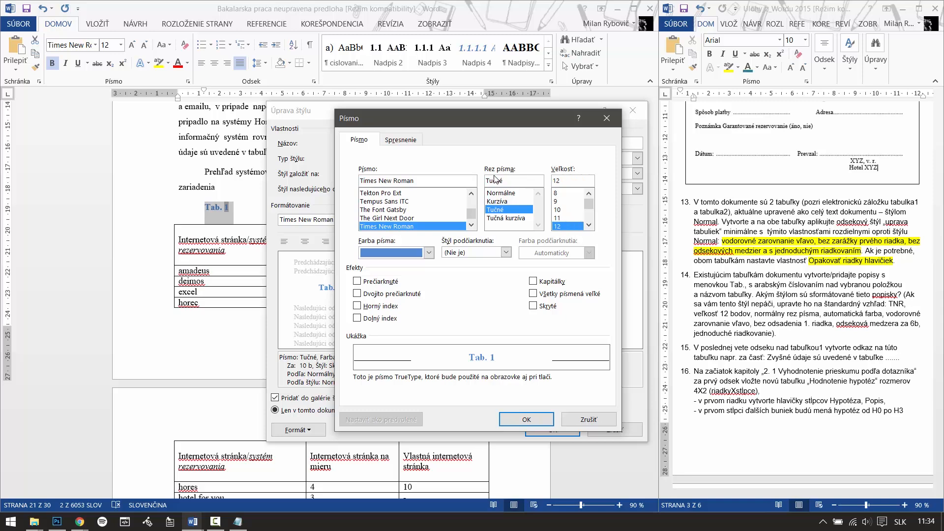
pyautogui.click(501, 193)
pyautogui.click(381, 226)
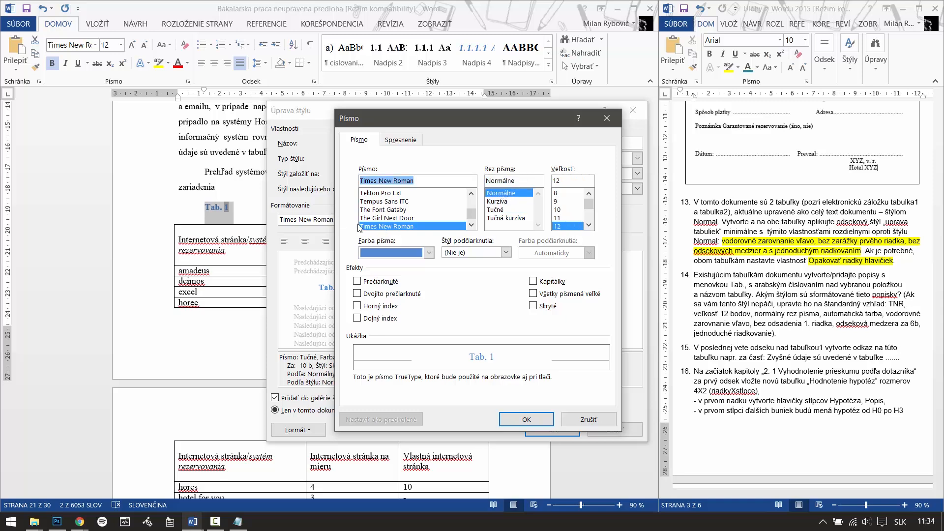
pyautogui.click(399, 249)
pyautogui.click(391, 265)
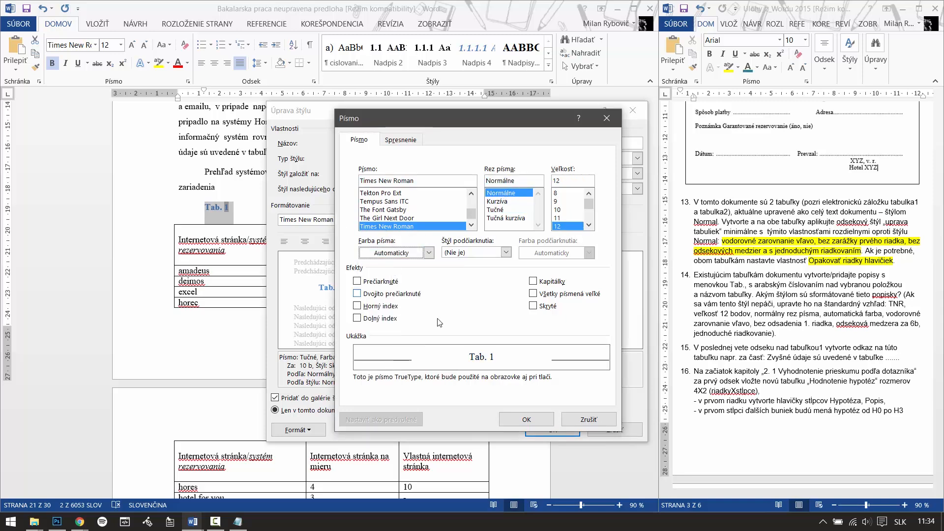
pyautogui.click(527, 419)
# Set the Popis style's paragraph to alignment Vľavo, no special indent, 6 b spacing after and single line spacing, and save the style.
pyautogui.click(298, 430)
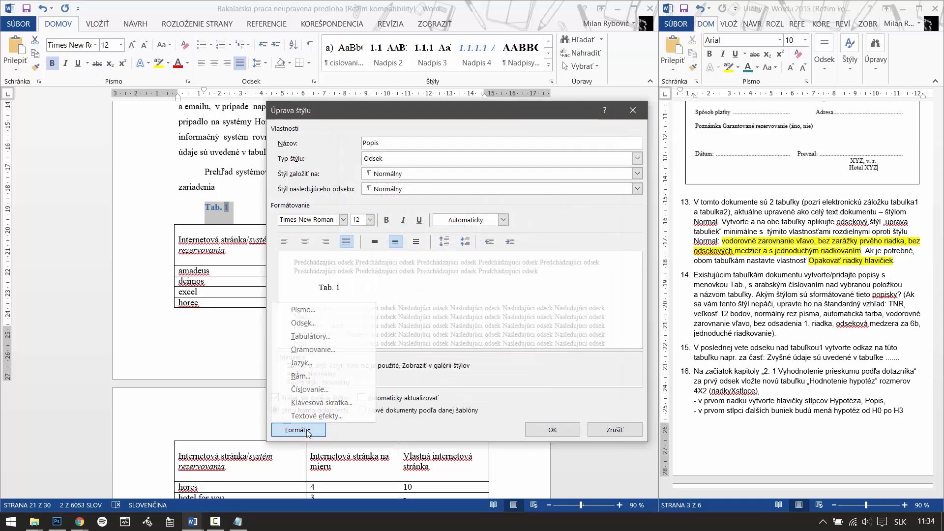
pyautogui.click(306, 320)
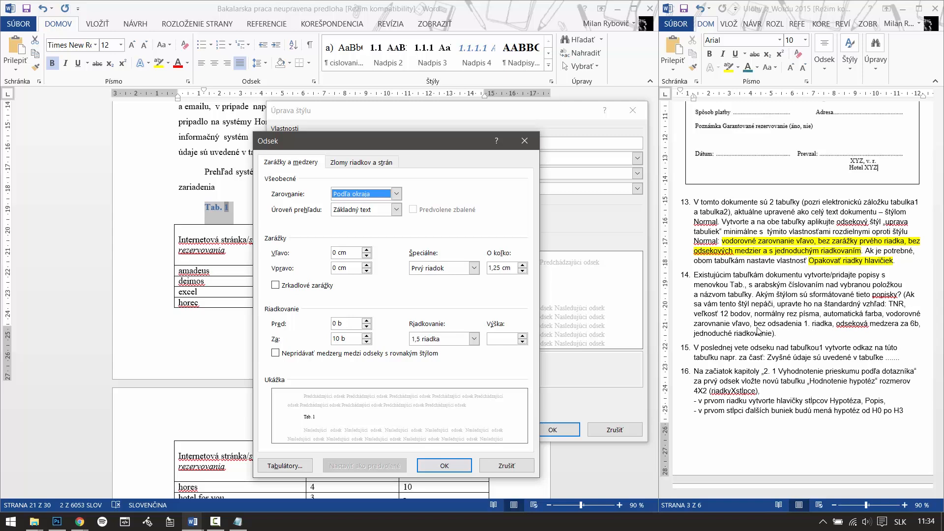
pyautogui.click(397, 194)
pyautogui.click(359, 203)
pyautogui.click(418, 268)
pyautogui.click(419, 276)
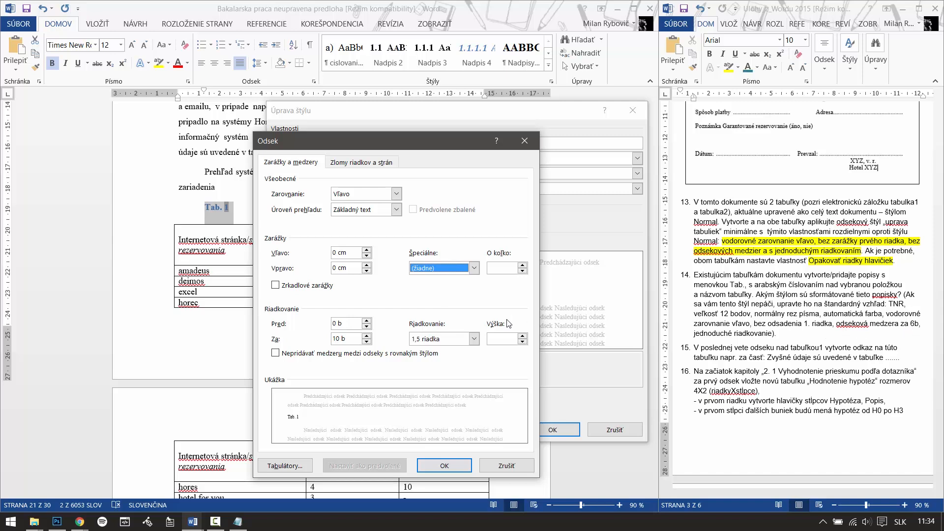
pyautogui.doubleClick(336, 338)
pyautogui.write('6')
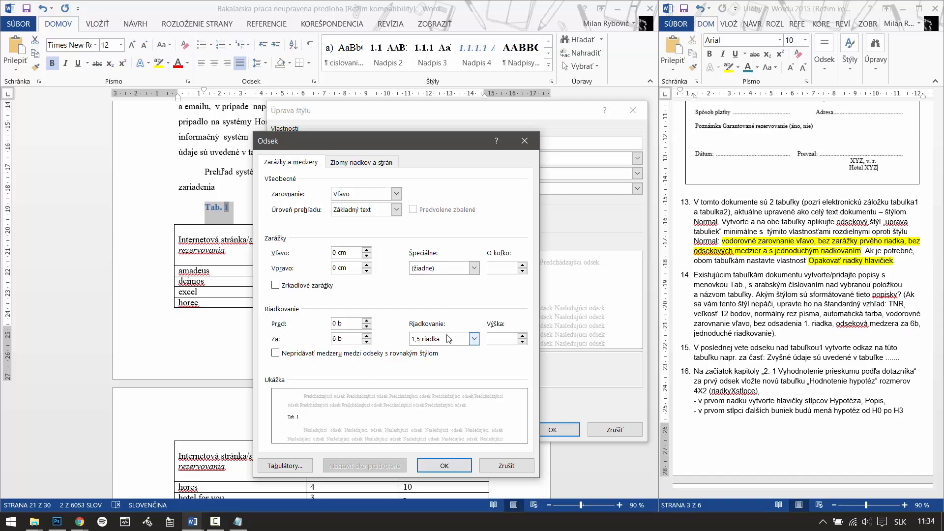
pyautogui.click(474, 338)
pyautogui.click(433, 344)
pyautogui.click(444, 467)
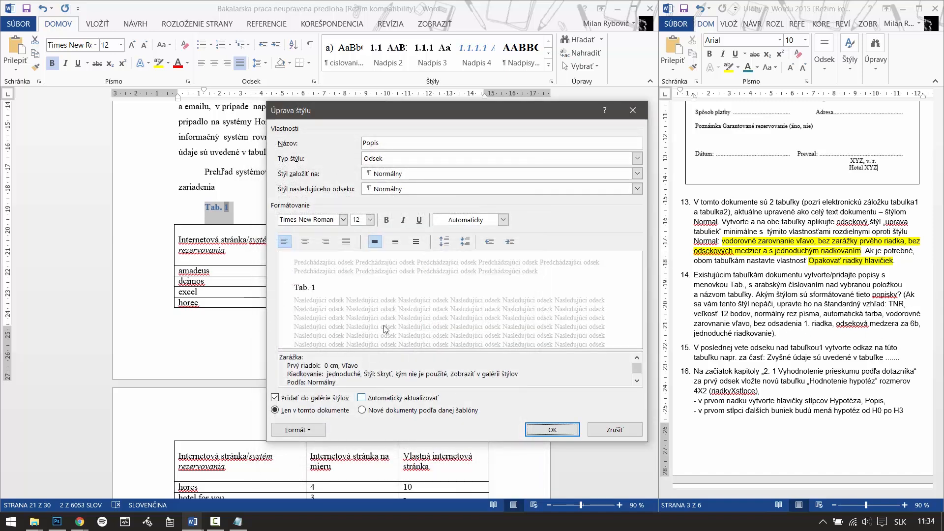
pyautogui.click(554, 430)
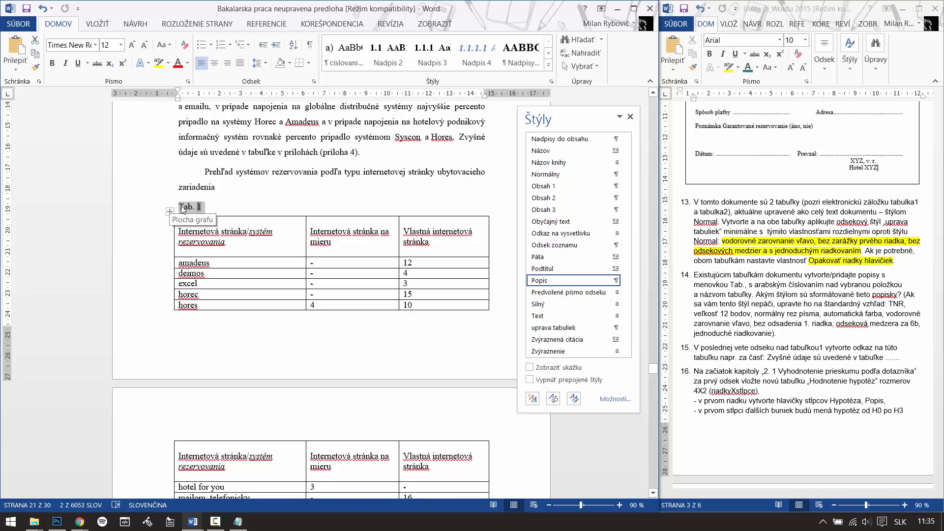
# Move the "Tab. 1" label in front of the reservation systems table's title, separated by a space, and remove the empty line below it.
pyautogui.moveTo(187, 207); pyautogui.dragTo(201, 175)
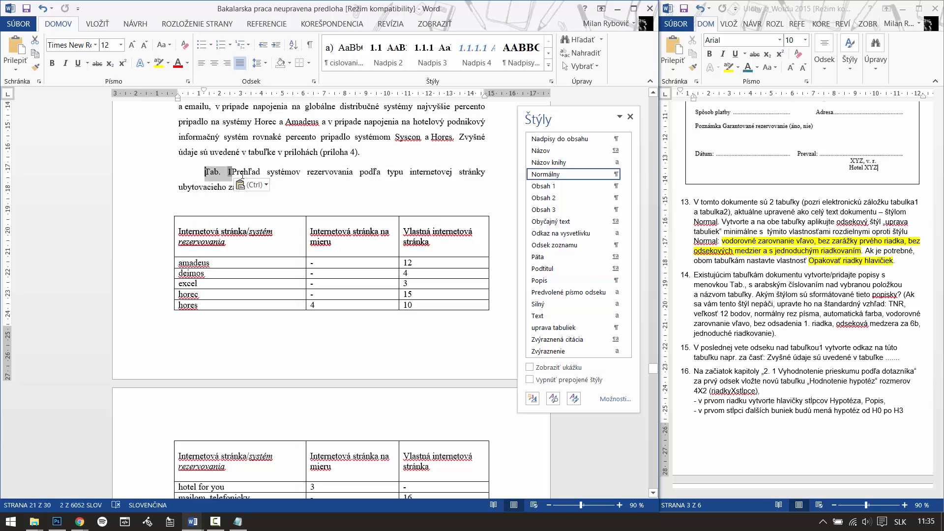
pyautogui.press('Delete')
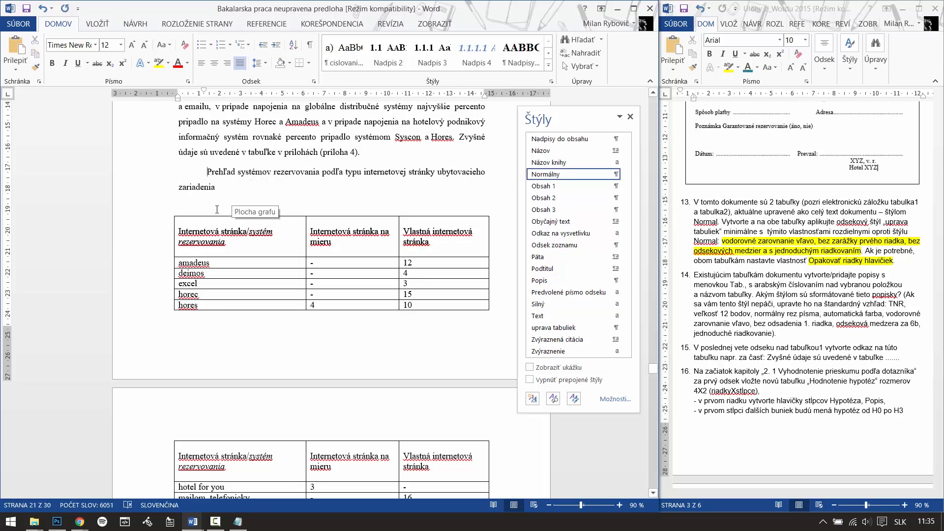
pyautogui.hotkey('ctrl', 'z')
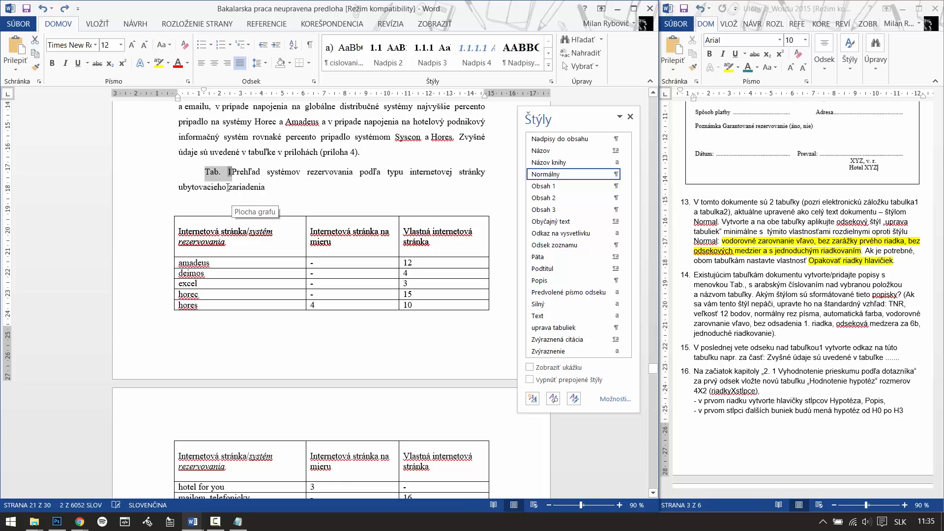
pyautogui.click(234, 171)
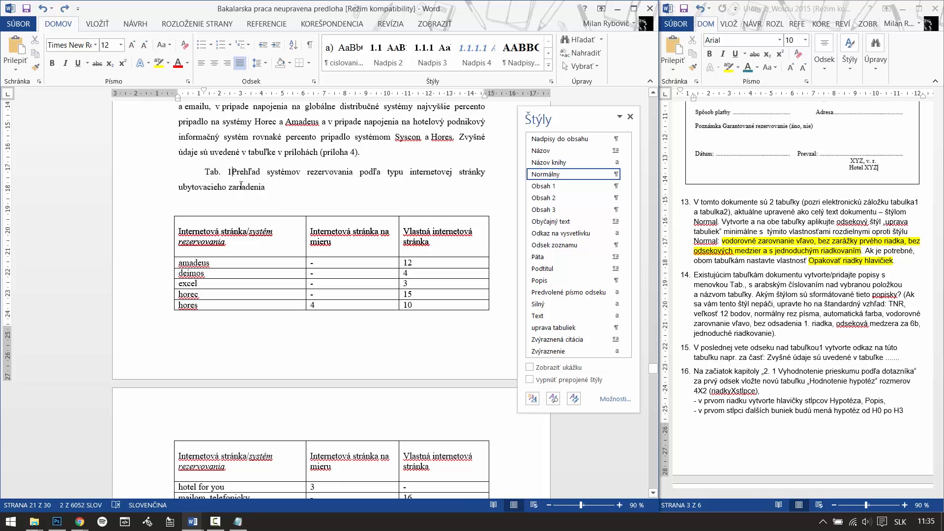
pyautogui.click(183, 202)
pyautogui.press('BackSpace')
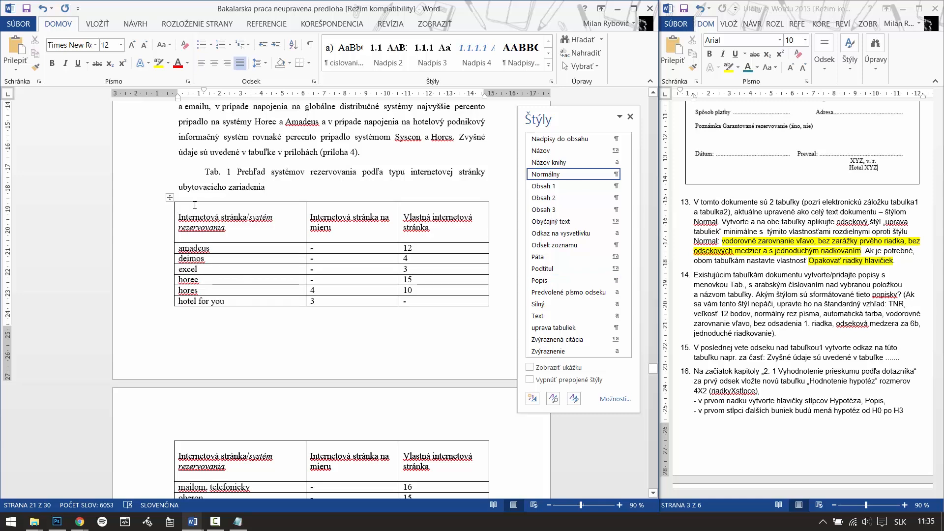
# Go to the bookmark "tabulka2" at the internet portals table's title.
pyautogui.click(97, 23)
pyautogui.click(361, 54)
pyautogui.click(404, 106)
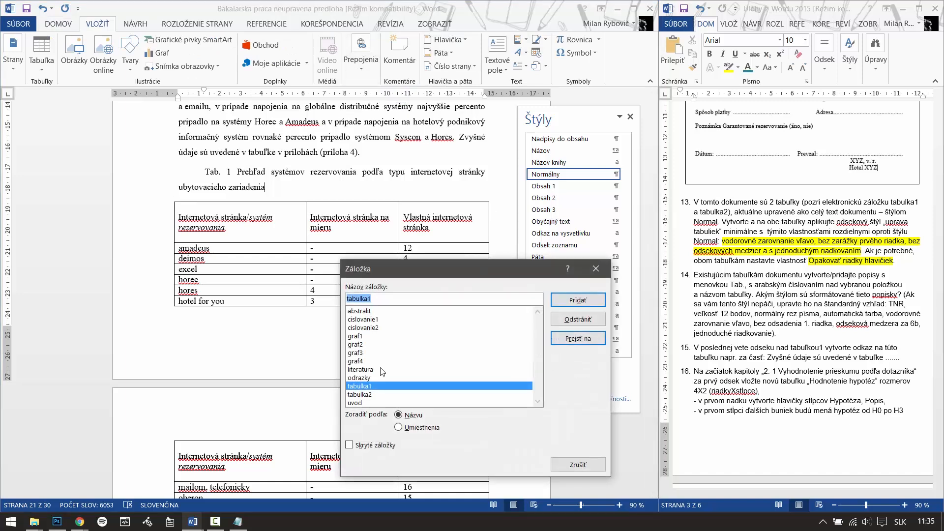
pyautogui.click(359, 394)
pyautogui.click(577, 338)
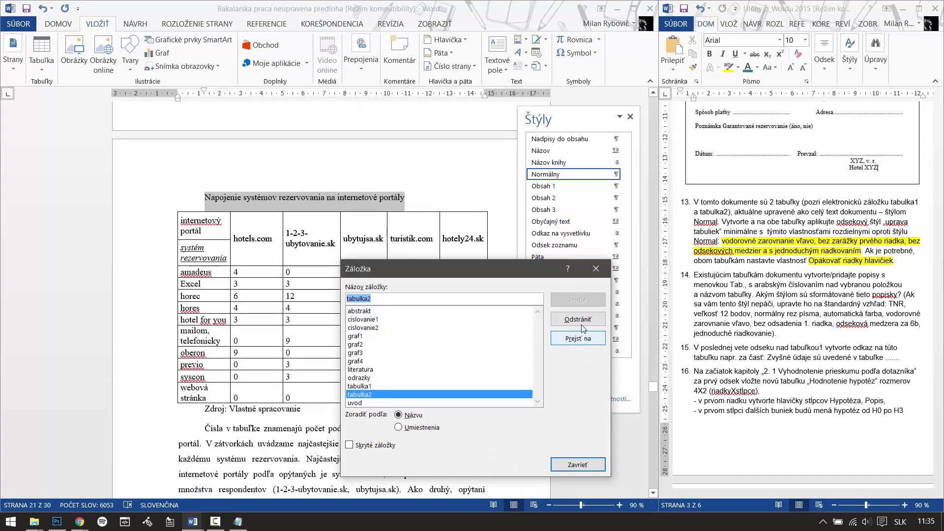
pyautogui.click(596, 268)
pyautogui.click(220, 190)
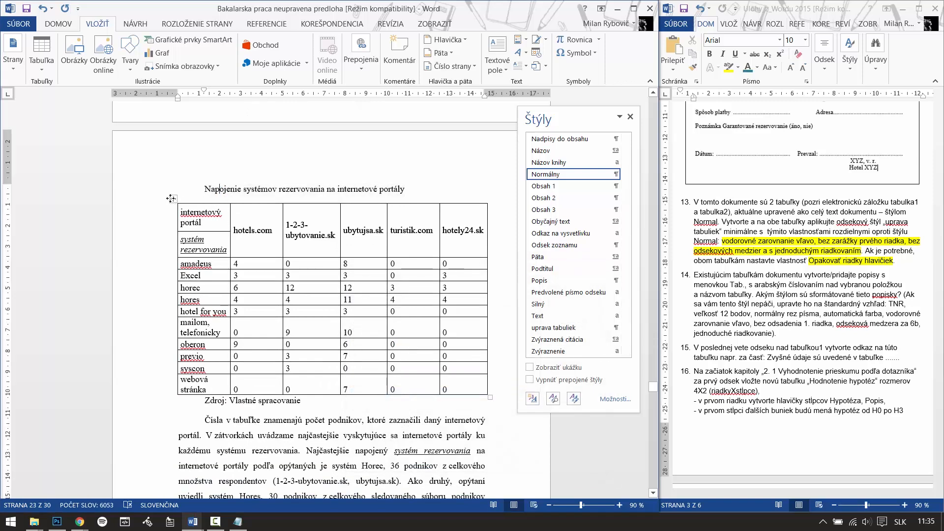
# Insert a "Tab. 2" caption for the entire internet portals table with the position Nad vybratou položkou.
pyautogui.click(170, 198)
pyautogui.rightClick(173, 200)
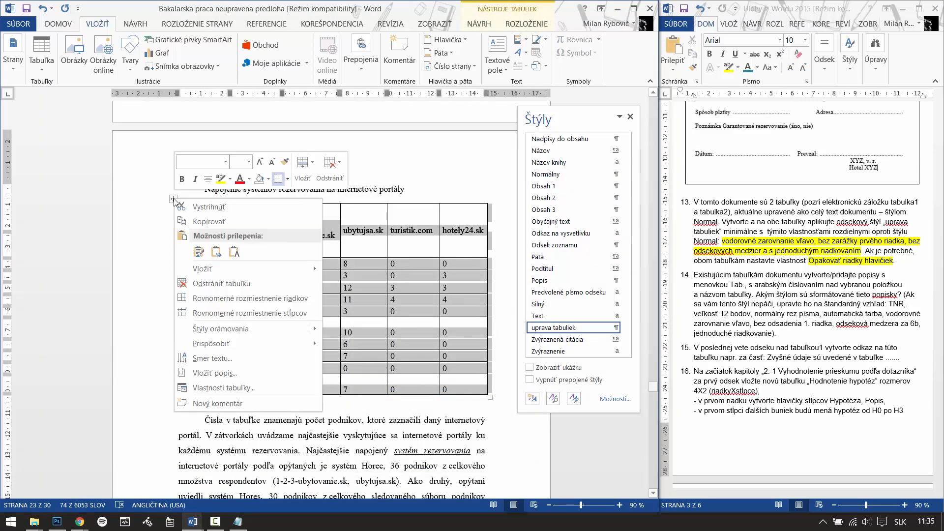
pyautogui.click(226, 373)
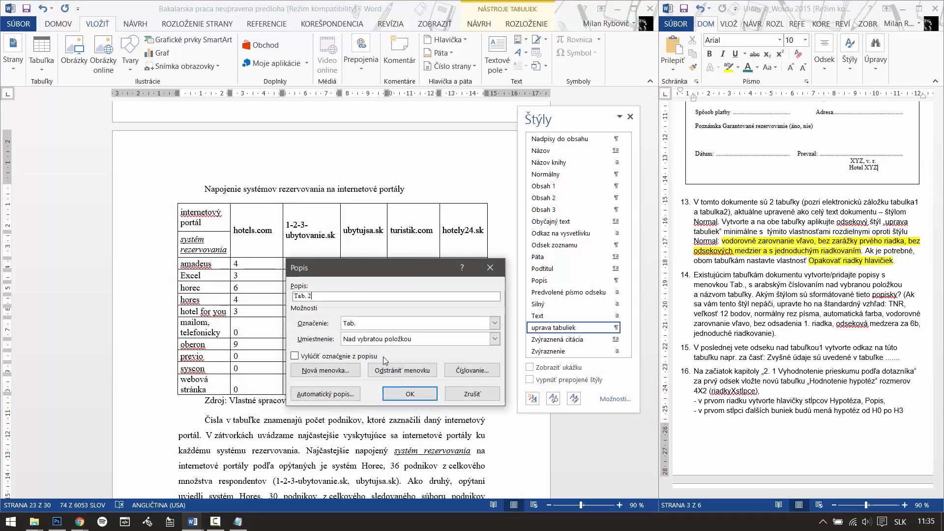
pyautogui.click(471, 375)
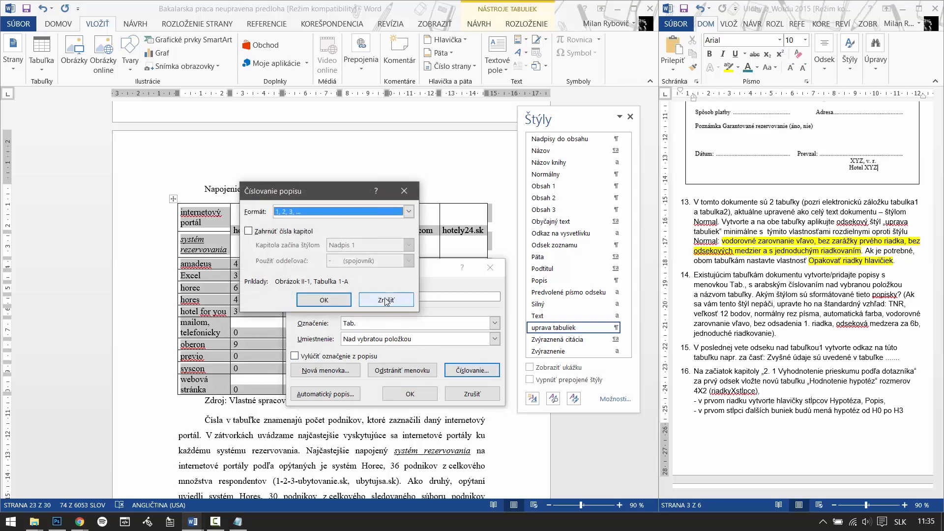
pyautogui.click(400, 299)
pyautogui.click(409, 394)
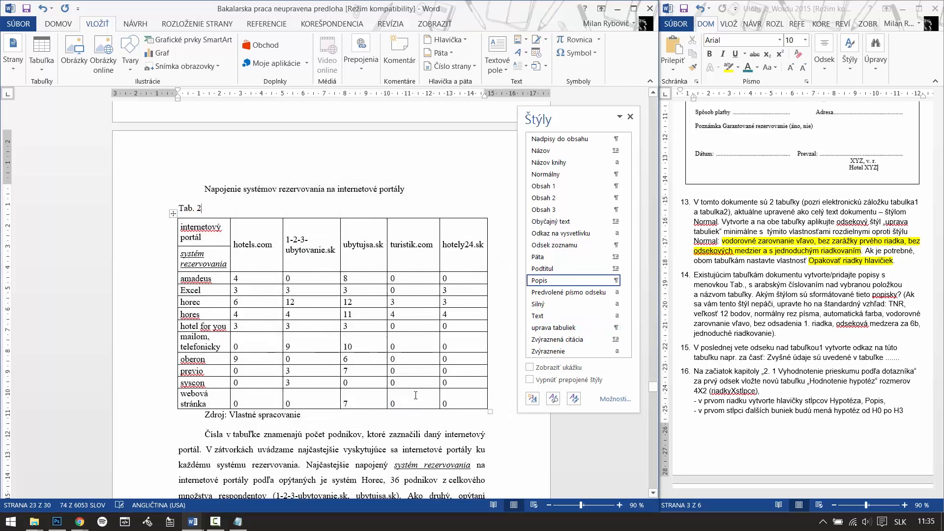
# Place the "Tab. 2" label directly before the portals table's title, leaving no empty line below and no first-line indent.
pyautogui.moveTo(204, 208)
pyautogui.mouseDown()
pyautogui.moveTo(177, 209)
pyautogui.moveTo(204, 191)
pyautogui.mouseUp()
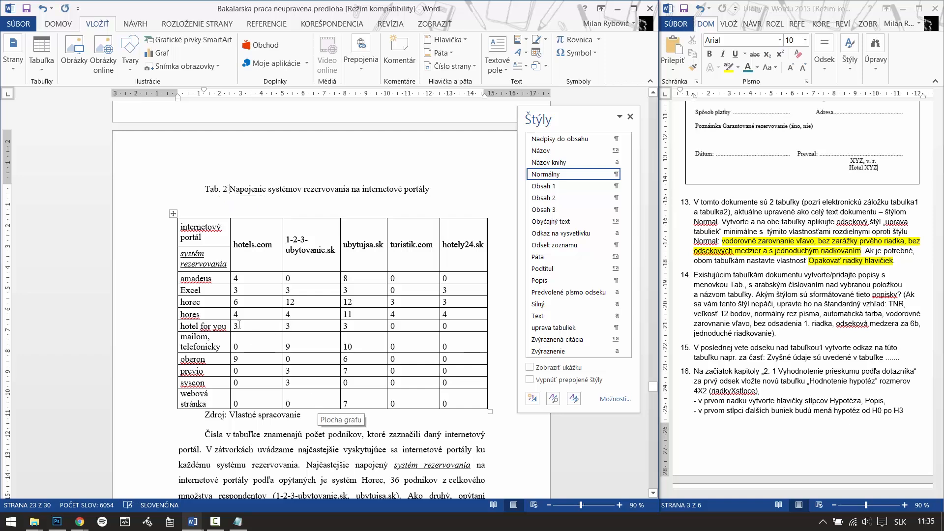
pyautogui.click(209, 208)
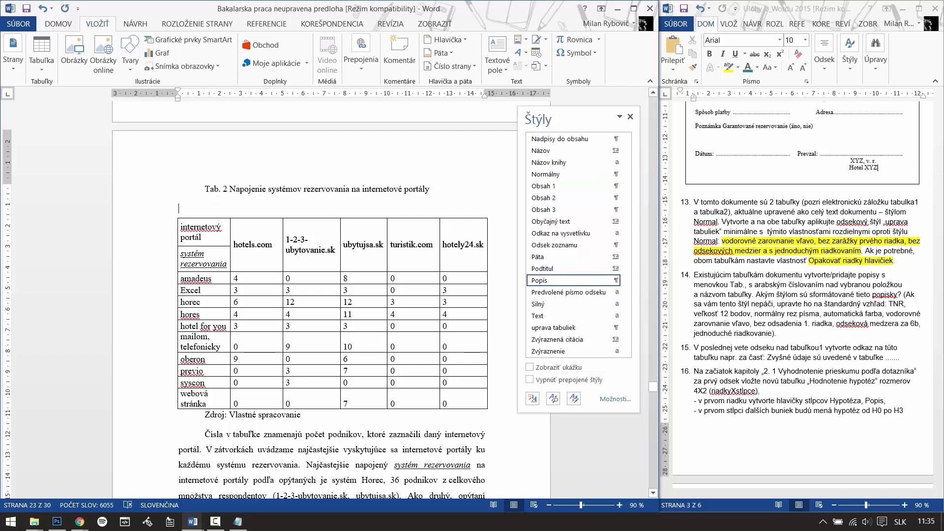
pyautogui.press('BackSpace')
pyautogui.click(205, 188)
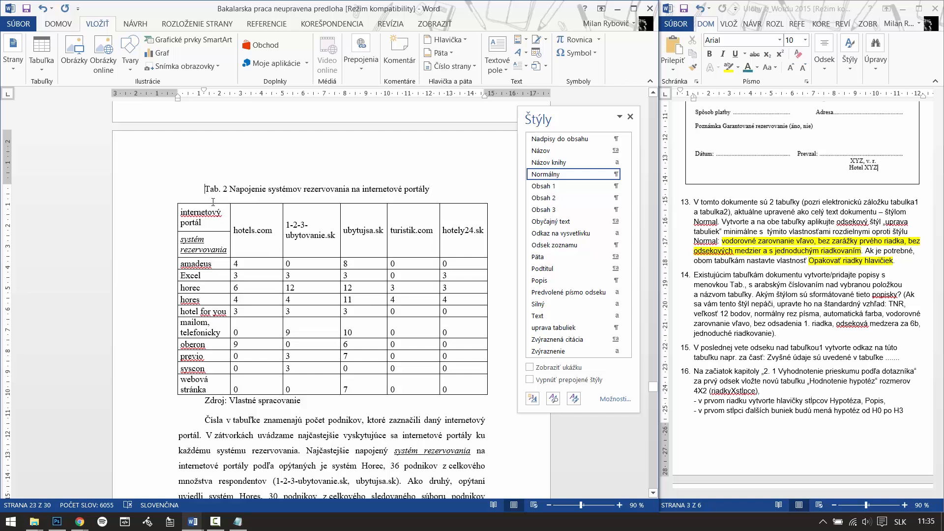
pyautogui.press('BackSpace')
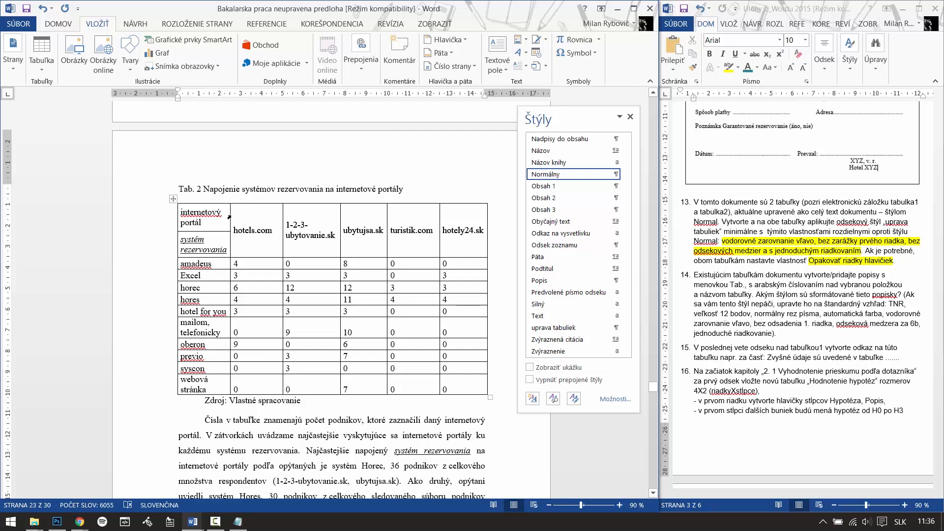
# Remove the first-line indent from the "Tab. 1" title above the reservation systems table and close the style list.
pyautogui.scroll(4, 233, 215)
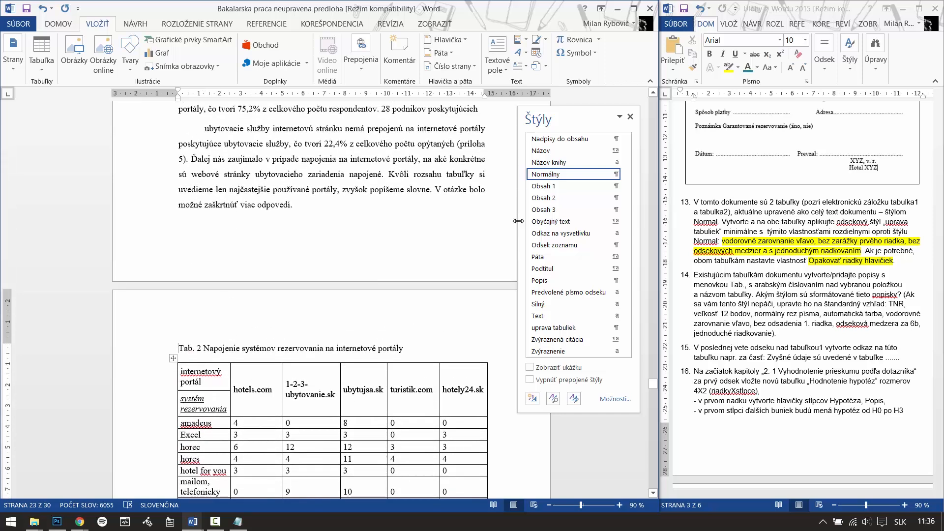
pyautogui.scroll(-10, 302, 212)
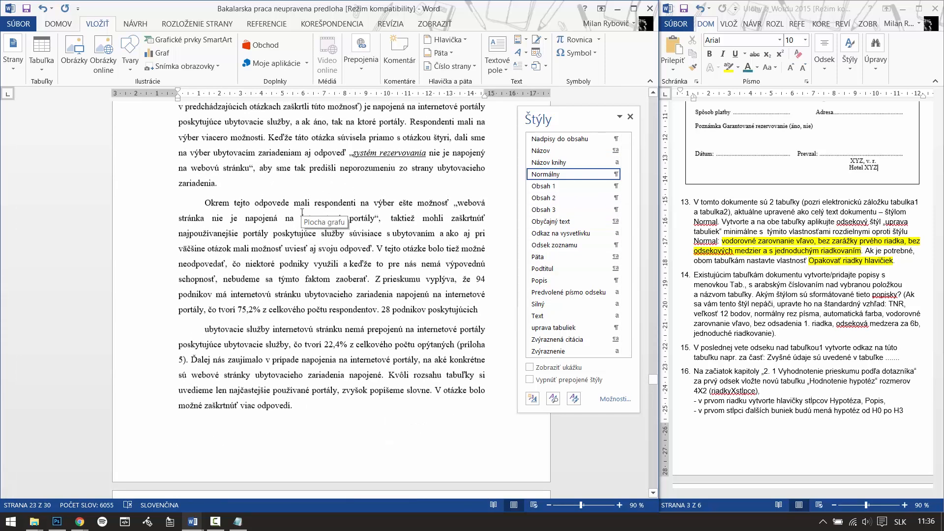
pyautogui.scroll(12, 302, 212)
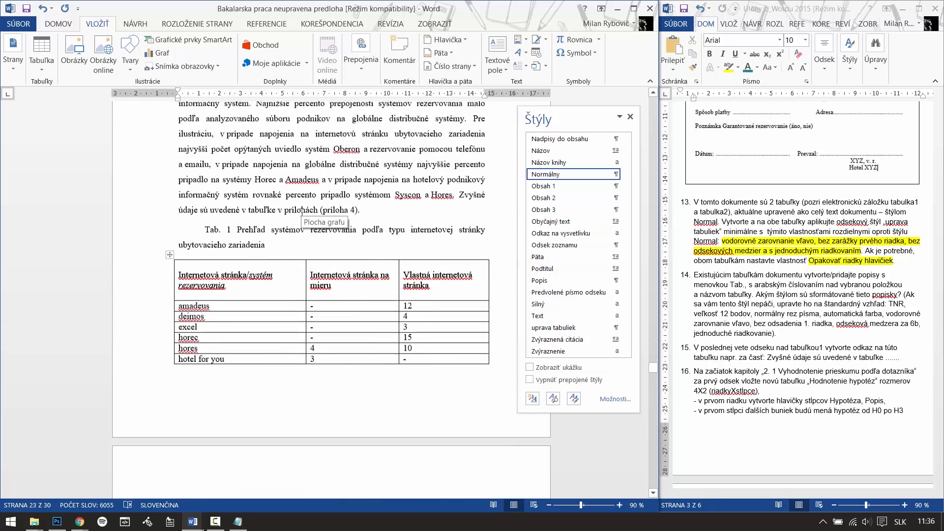
pyautogui.click(202, 295)
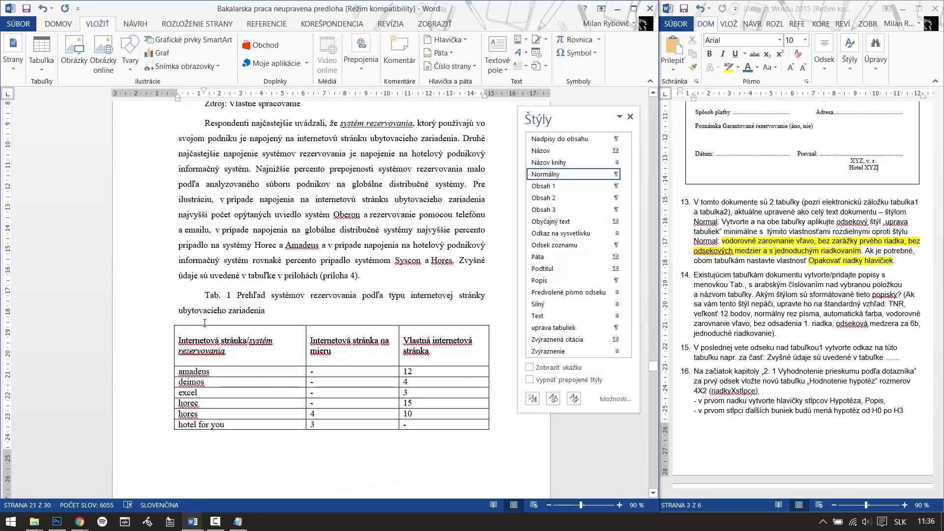
pyautogui.press('BackSpace')
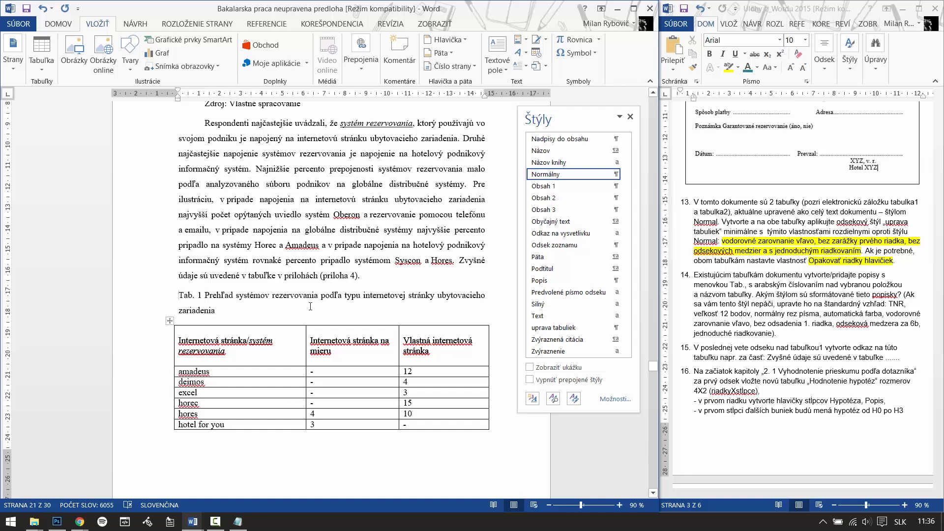
pyautogui.click(630, 117)
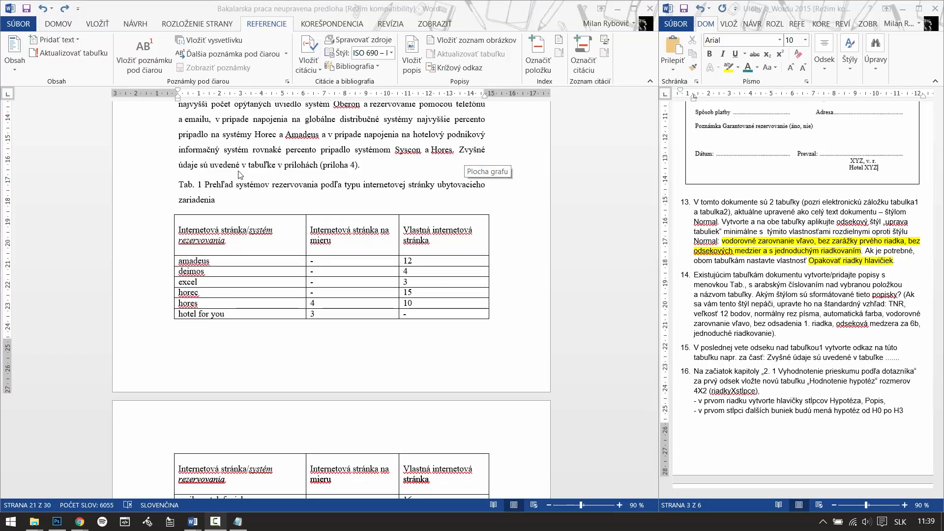
# Prepare a cross-reference after the word "tabuľke" above table 1, with type Záložka and Text záložky as the inserted content.
pyautogui.doubleClick(276, 165)
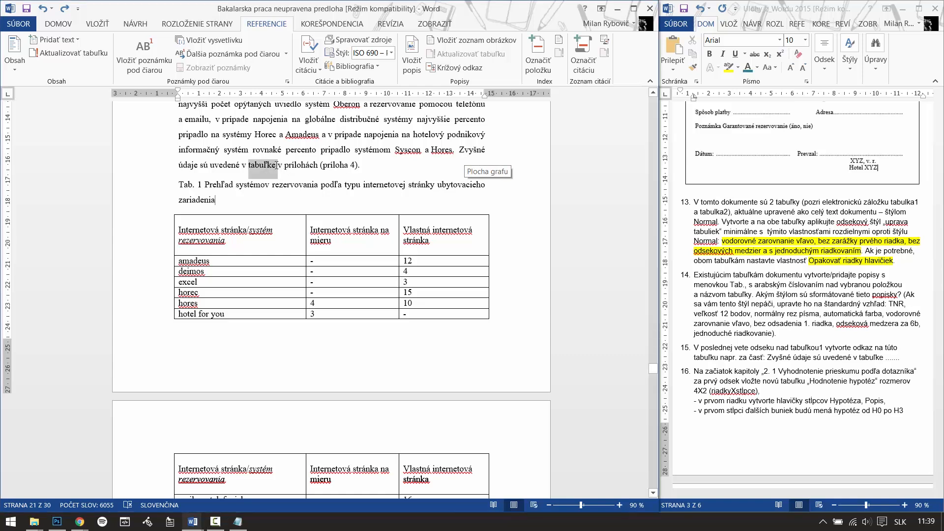
pyautogui.click(59, 24)
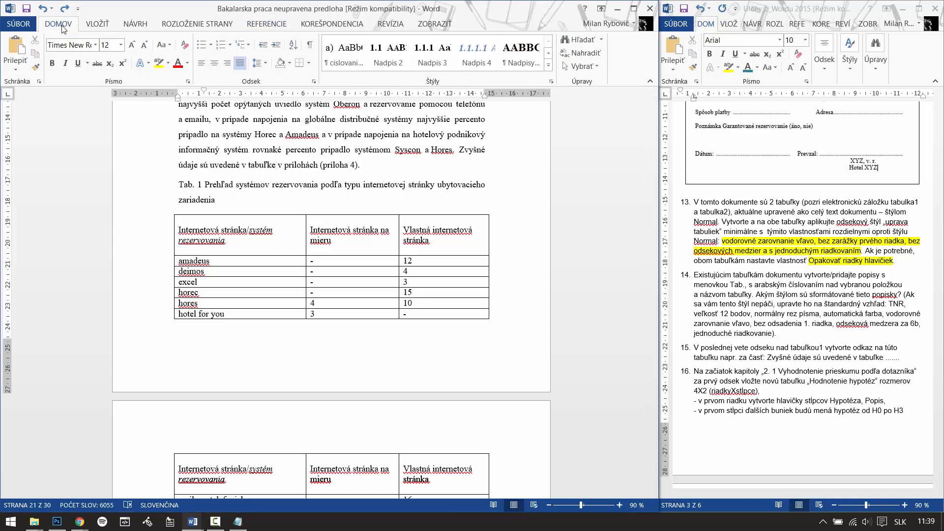
pyautogui.click(264, 25)
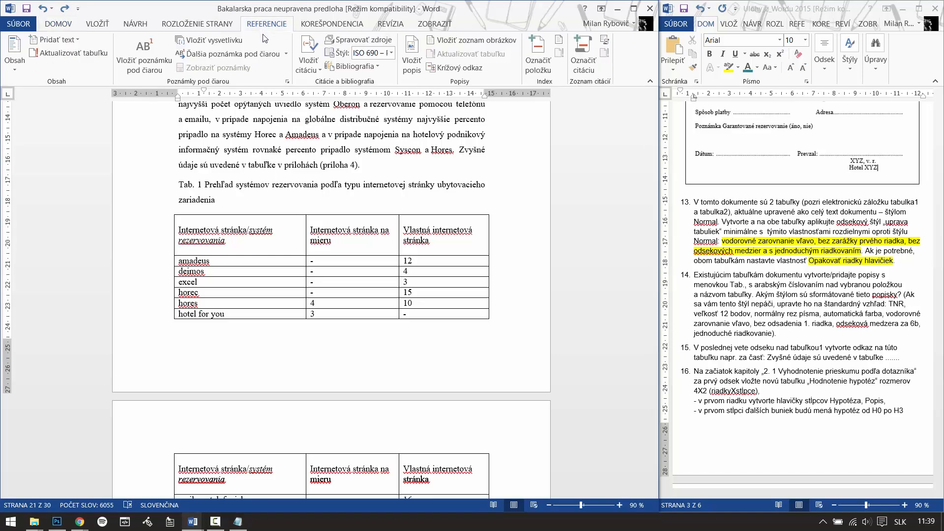
pyautogui.click(453, 72)
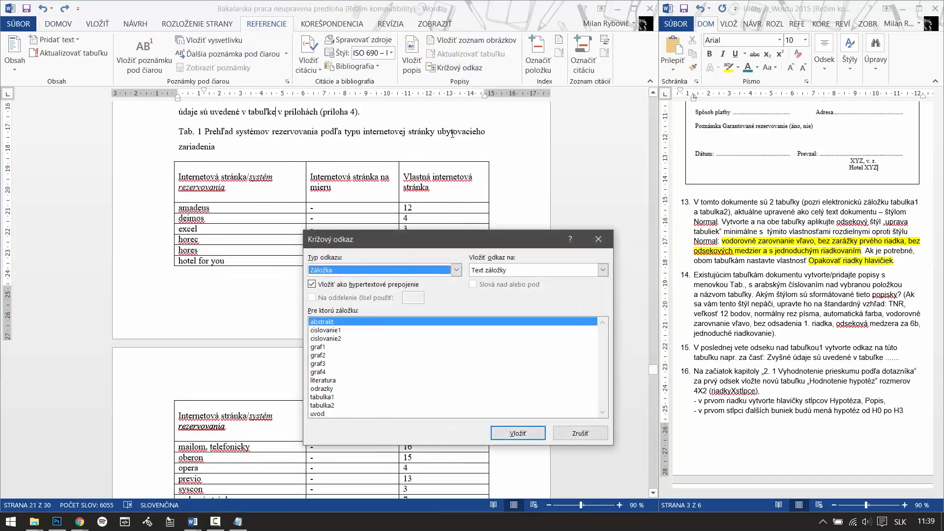
pyautogui.click(341, 274)
pyautogui.scroll(1, 328, 291)
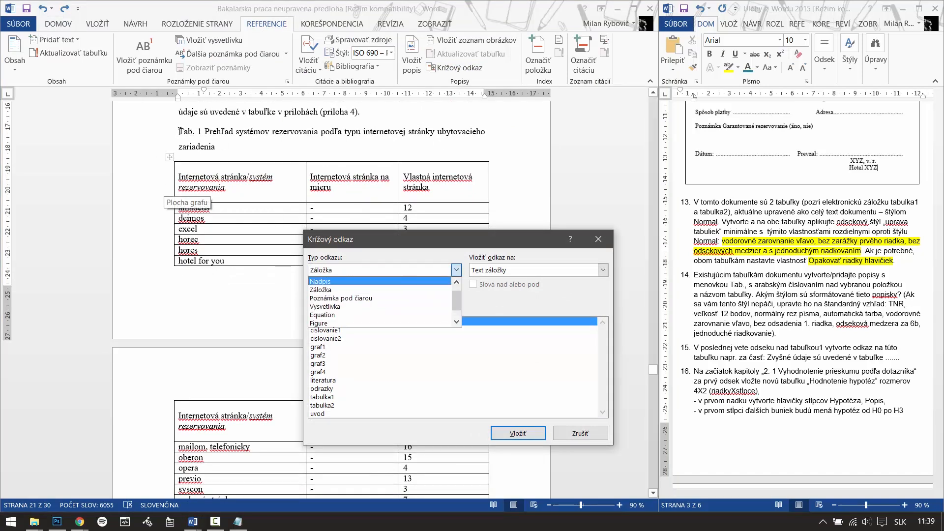
pyautogui.click(331, 290)
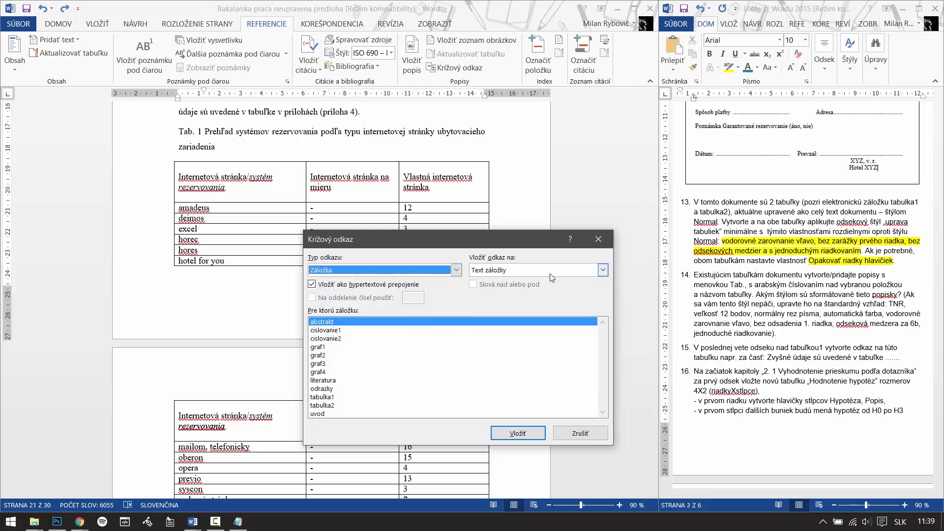
pyautogui.click(526, 269)
pyautogui.click(485, 282)
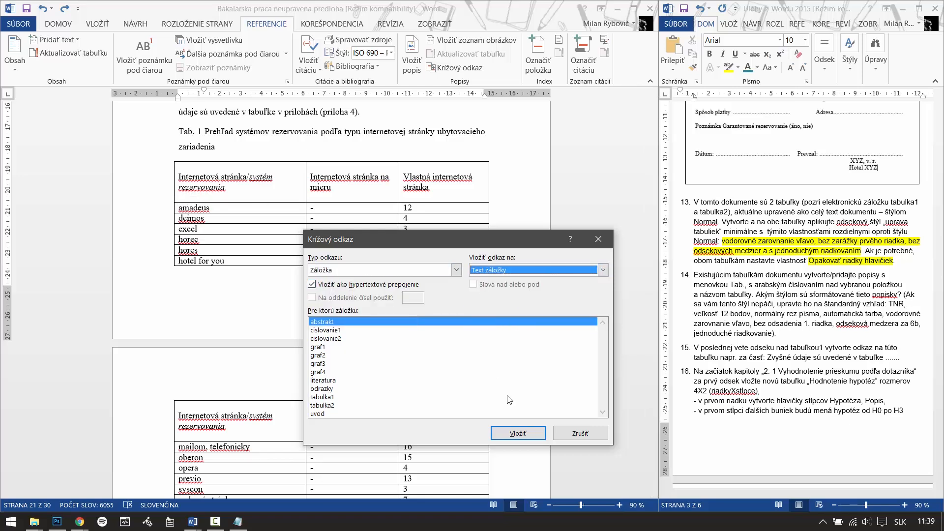
# Insert the reference to the bookmark "tabulka1" and separate it from the word "tabuľke" with a space.
pyautogui.click(329, 397)
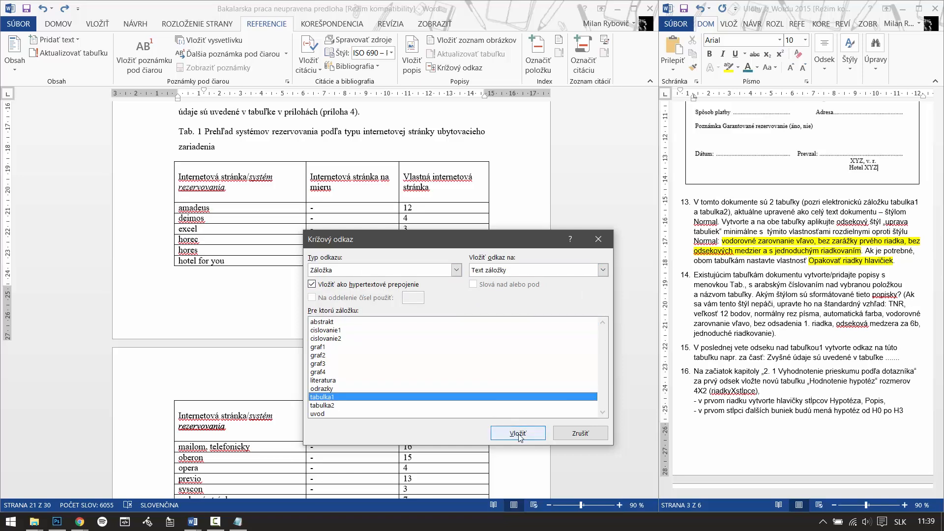
pyautogui.click(519, 435)
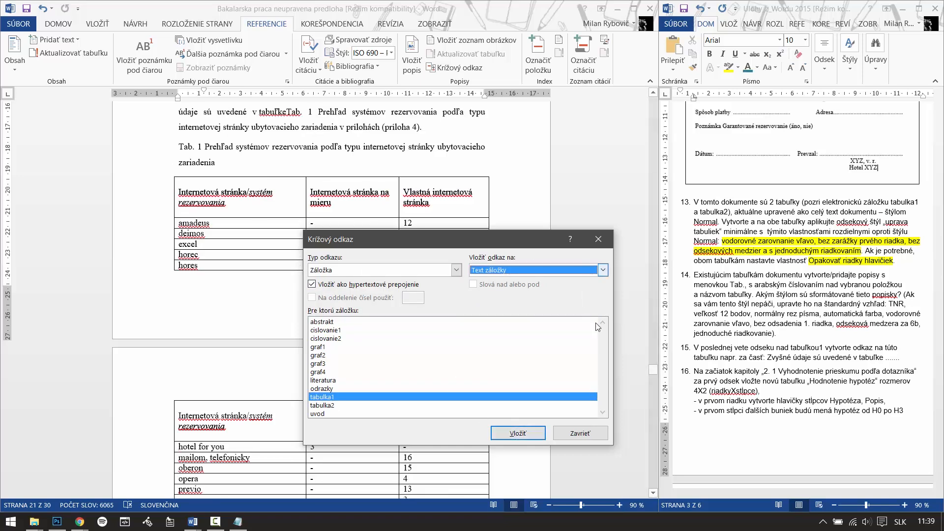
pyautogui.click(597, 433)
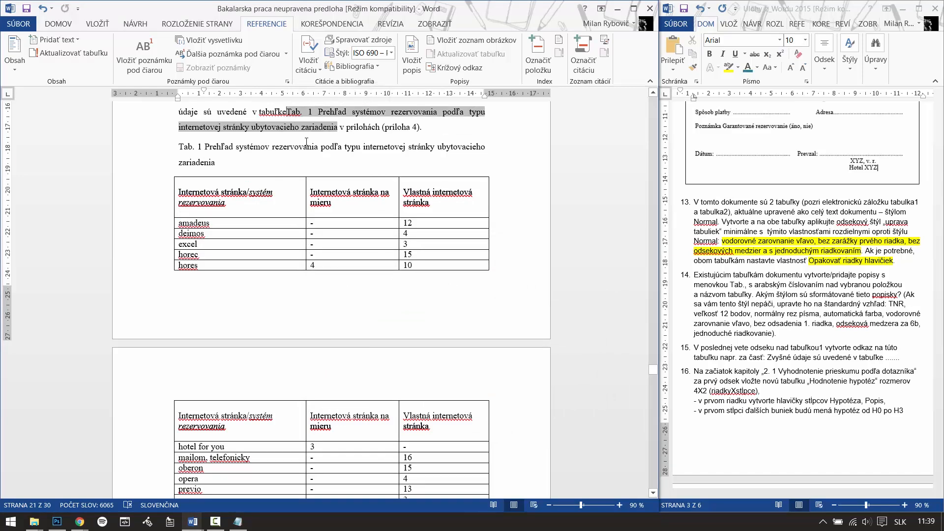
pyautogui.click(286, 115)
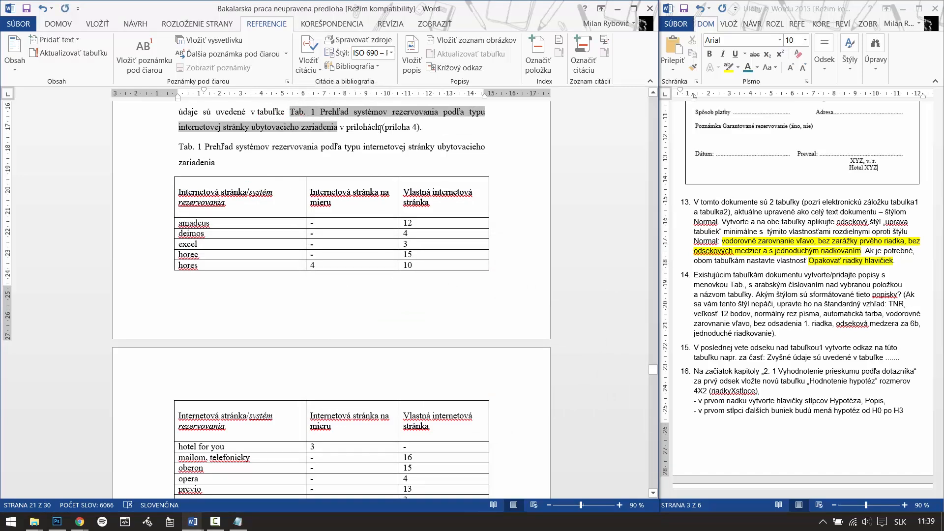
pyautogui.scroll(2, 343, 165)
pyautogui.click(421, 183)
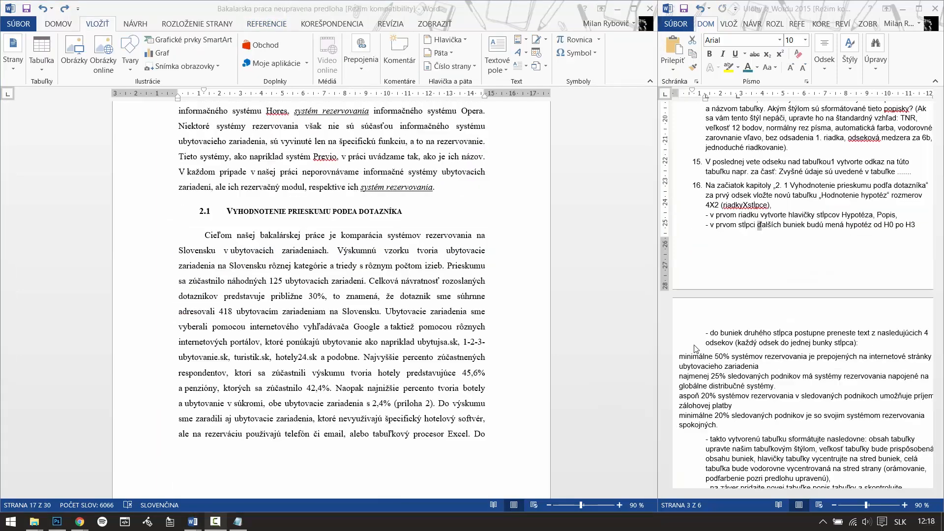
# Add an empty paragraph after the first paragraph of chapter 2.1, as task 16 requires for the new table.
pyautogui.click(705, 185)
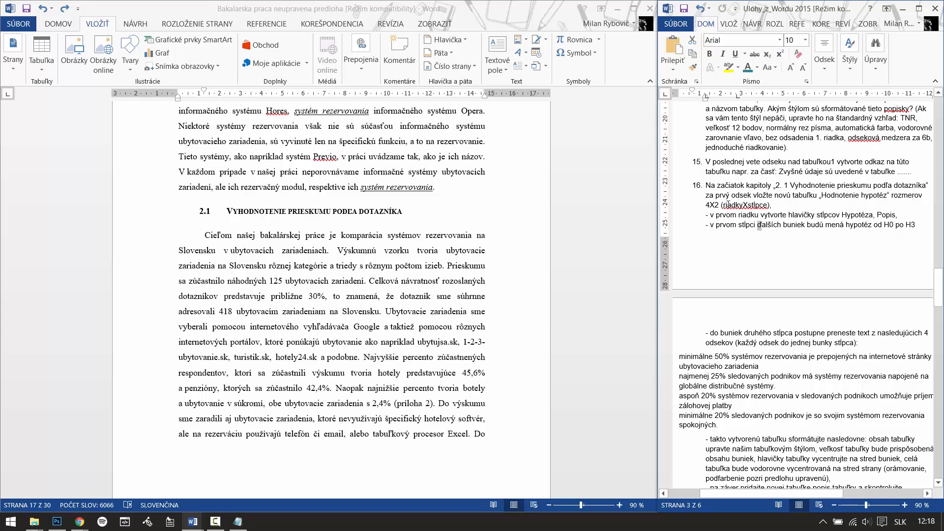
pyautogui.click(214, 232)
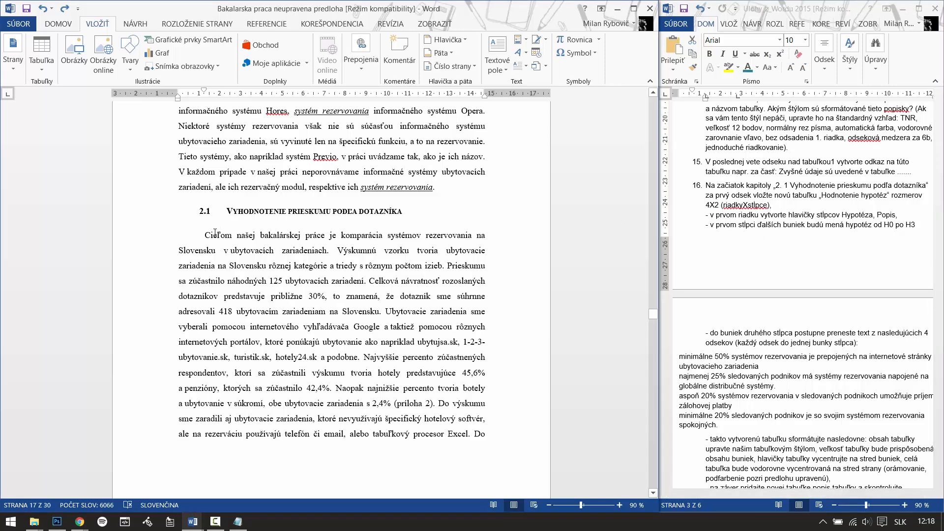
pyautogui.moveTo(652, 314); pyautogui.dragTo(653, 317)
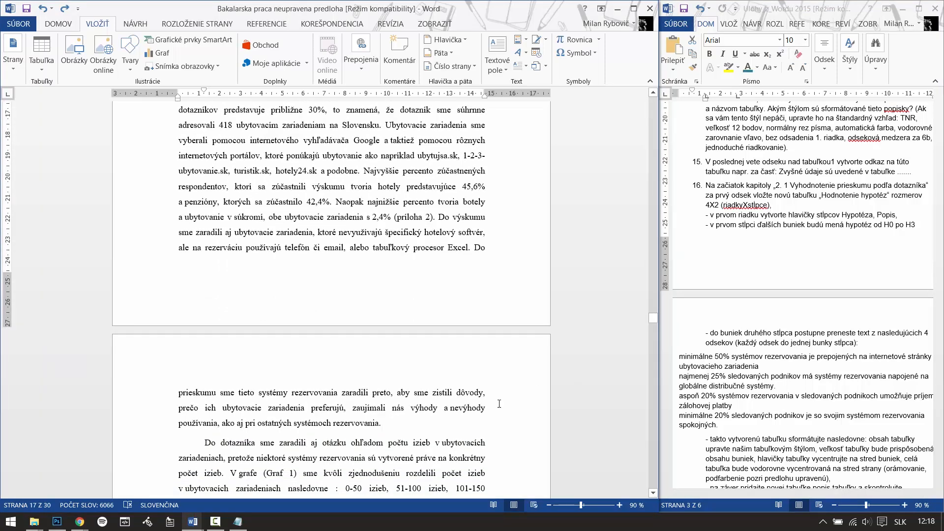
pyautogui.click(396, 423)
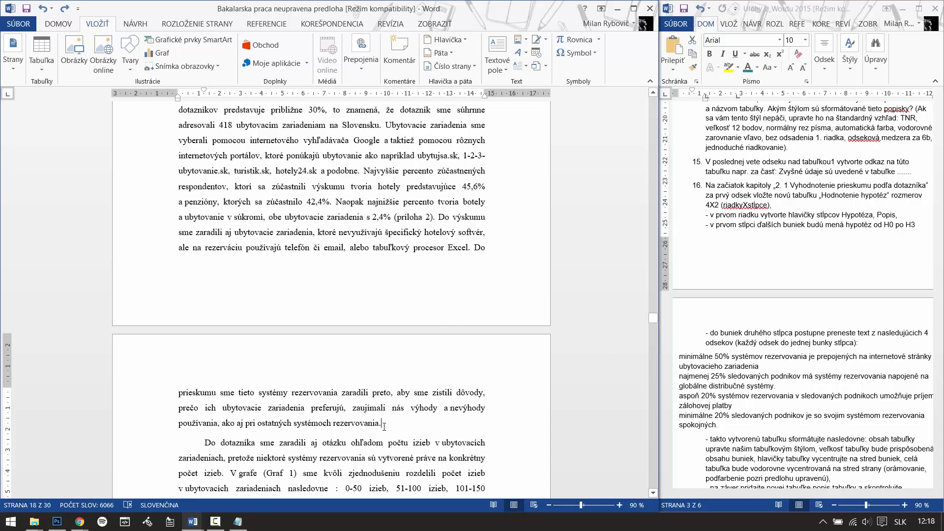
pyautogui.press('Return')
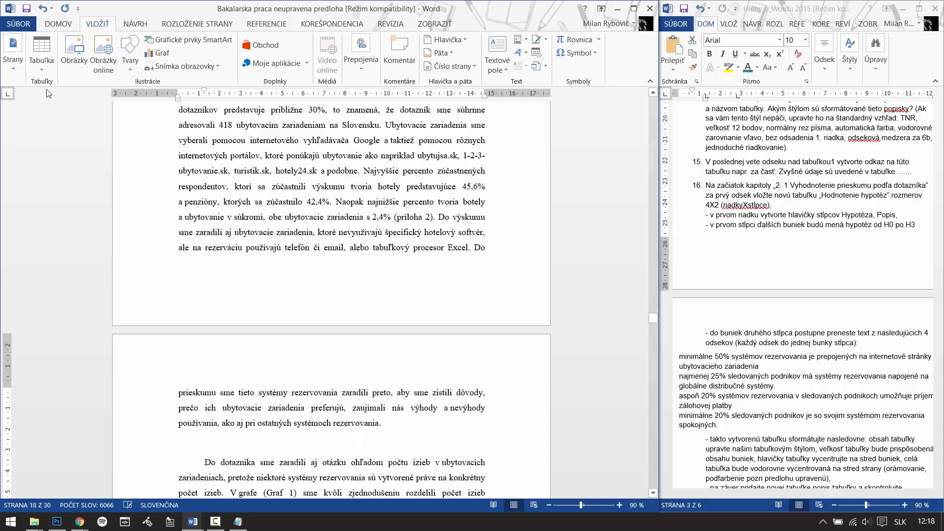
# Insert a table with 2 columns and 5 rows in the empty paragraph, using the option Prispôsobiť obsahu.
pyautogui.click(40, 71)
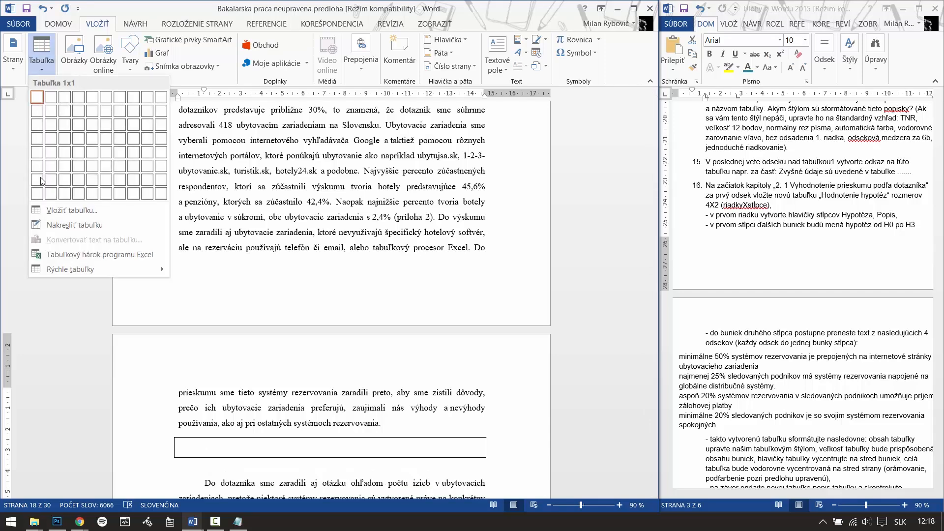
pyautogui.click(68, 211)
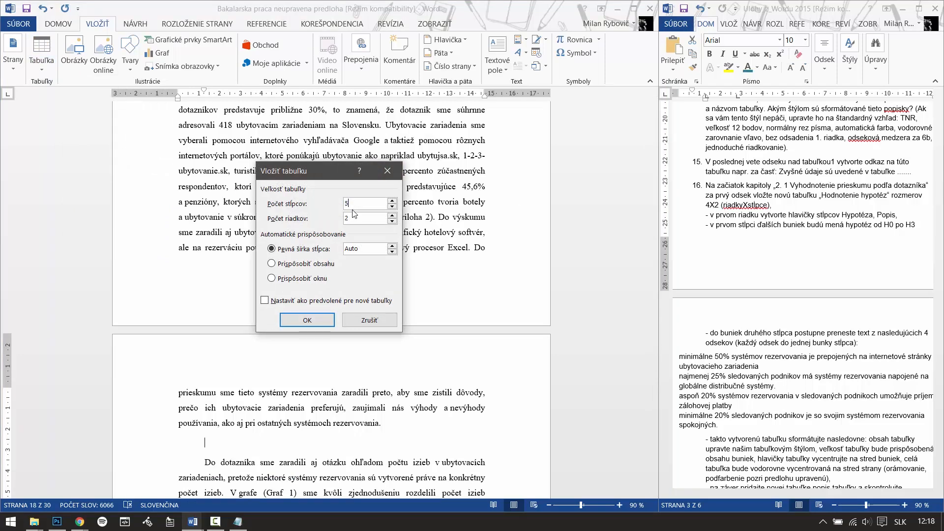
pyautogui.press('BackSpace')
pyautogui.write('2')
pyautogui.write('5')
pyautogui.click(310, 266)
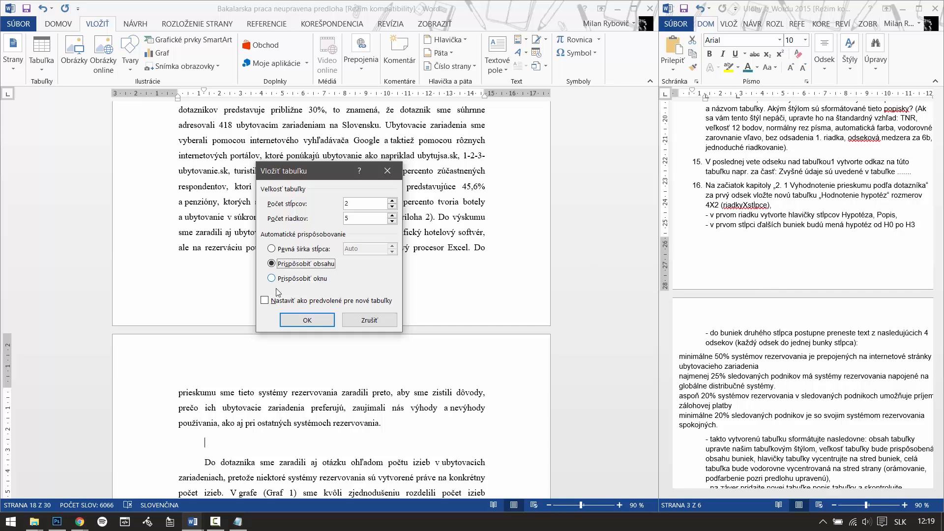
pyautogui.click(306, 320)
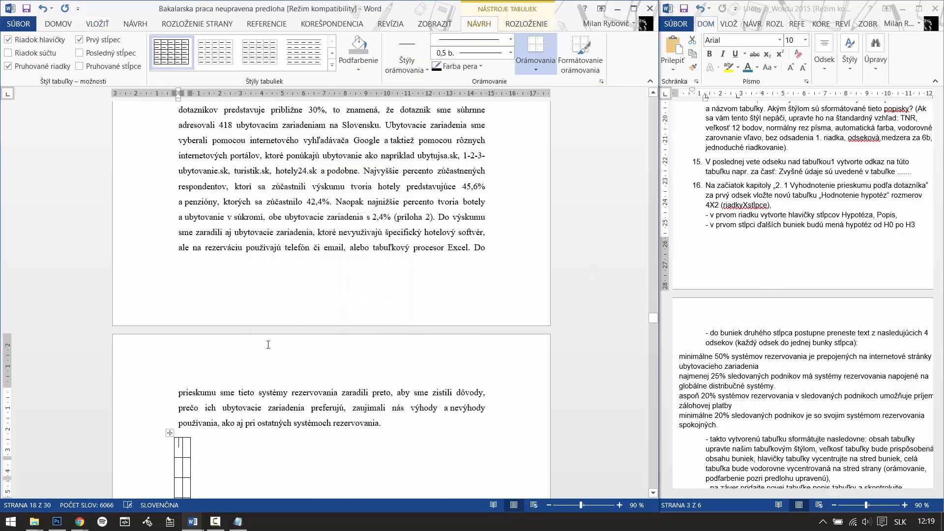
# Enter the column headers "Hypotéza" and "Popis" and fill the first column's remaining cells with H0, H1, H2 and H3.
pyautogui.scroll(-3, 197, 296)
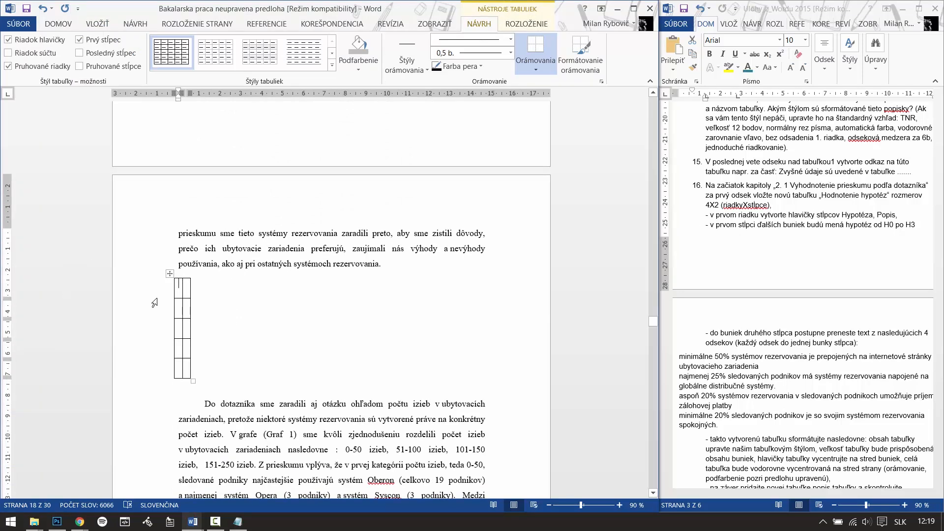
pyautogui.write('Hypotéza')
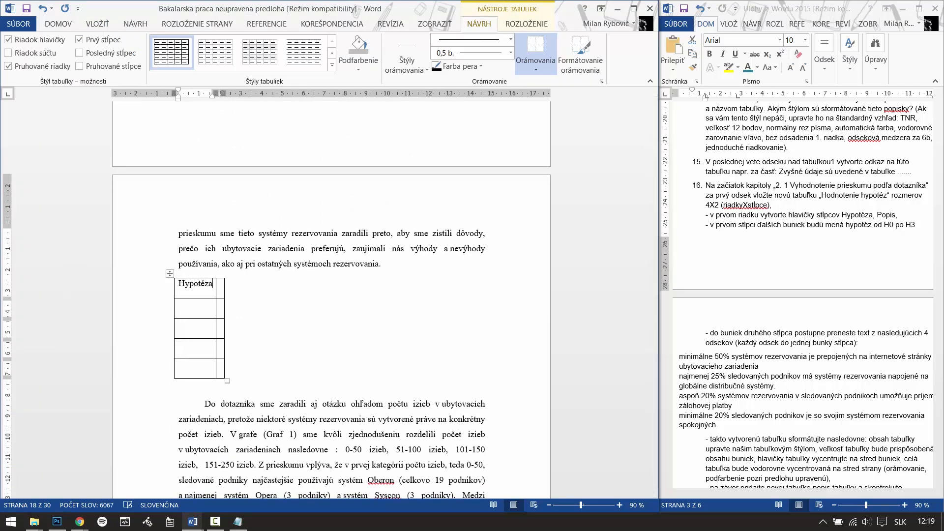
pyautogui.press('Tab')
pyautogui.write('Popis')
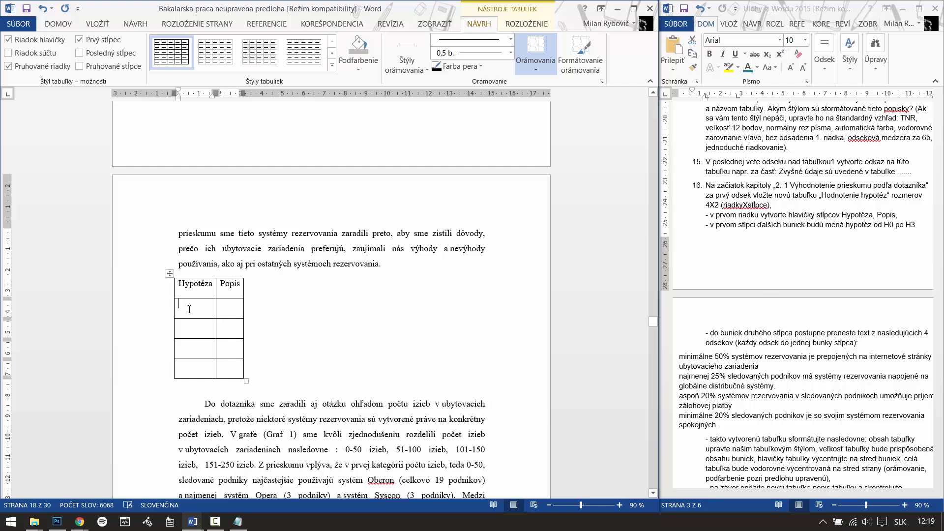
pyautogui.write('H0')
pyautogui.press('Down')
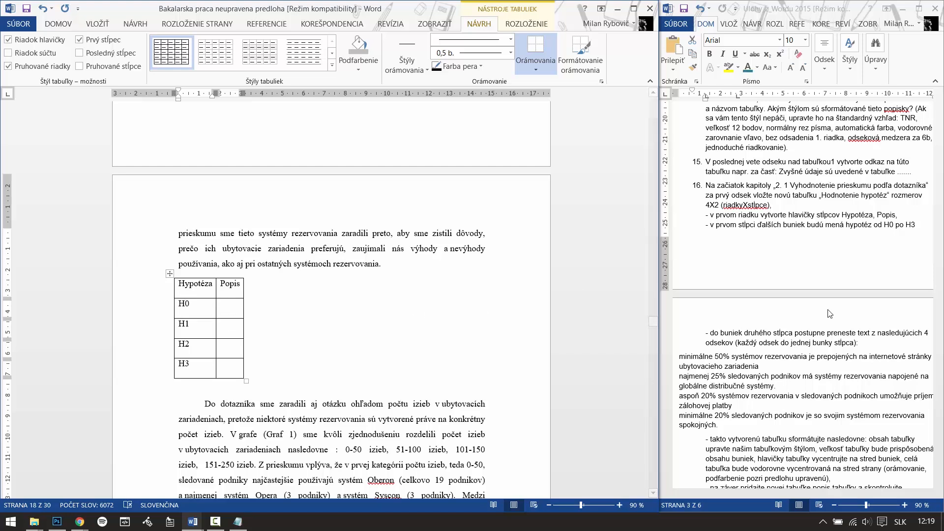
# Copy the assignment's first hypothesis paragraph ("minimálne 50% systémov rezervovania…") into the H0 row's Popis cell, keeping text only.
pyautogui.click(782, 329)
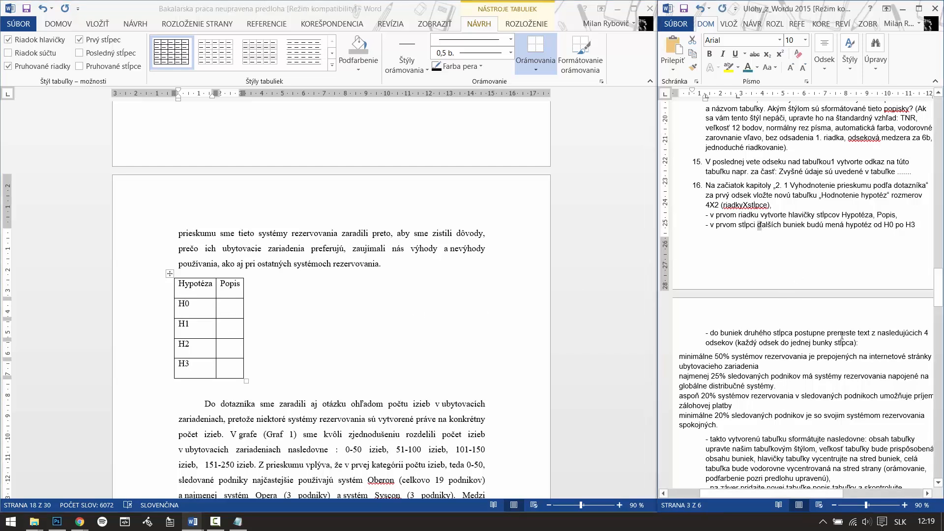
pyautogui.scroll(-3, 842, 336)
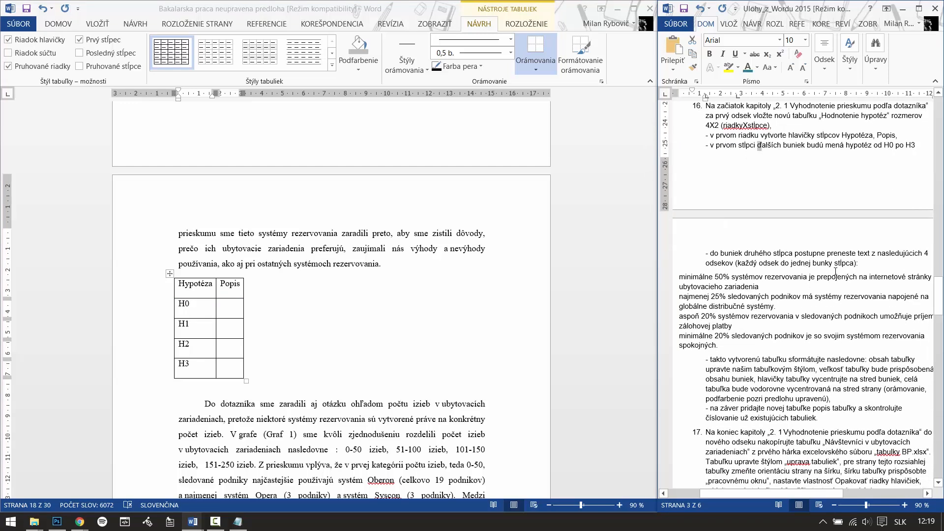
pyautogui.moveTo(764, 288); pyautogui.dragTo(691, 281)
pyautogui.hotkey('ctrl', 'c')
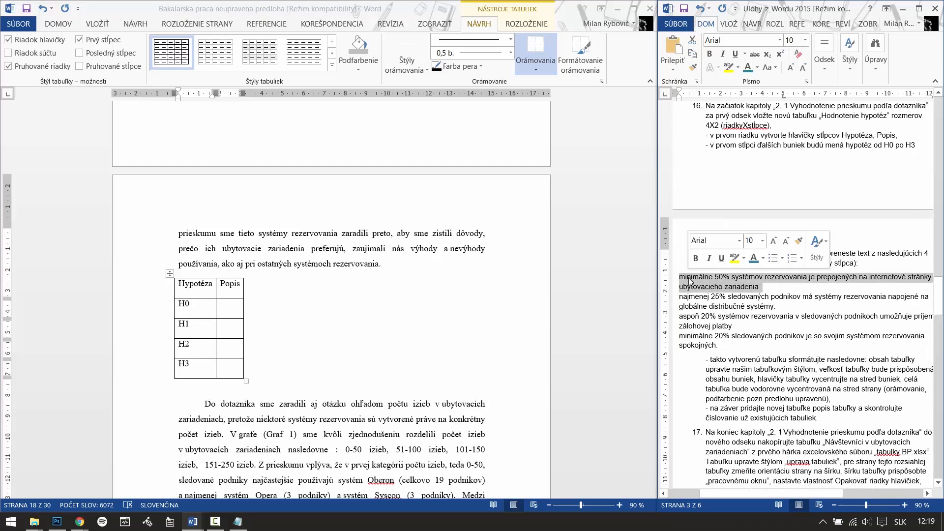
pyautogui.click(592, 279)
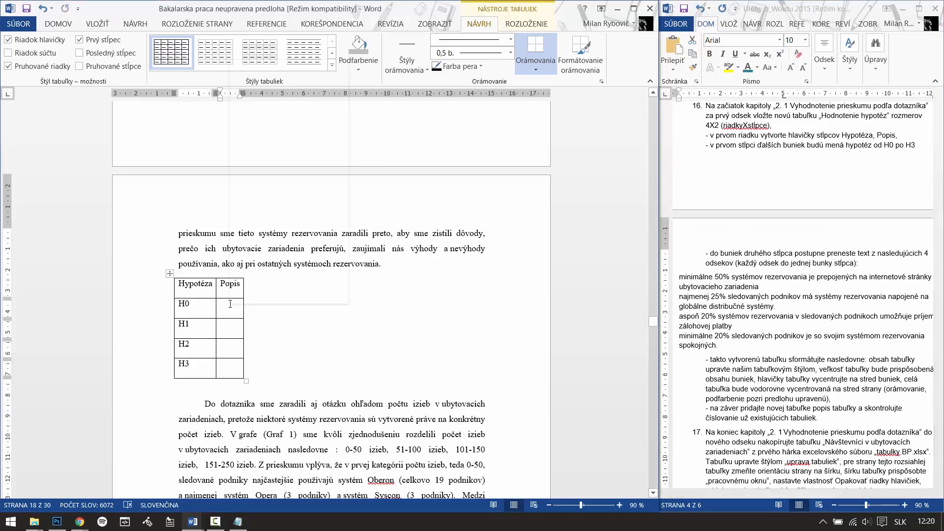
pyautogui.rightClick(230, 306)
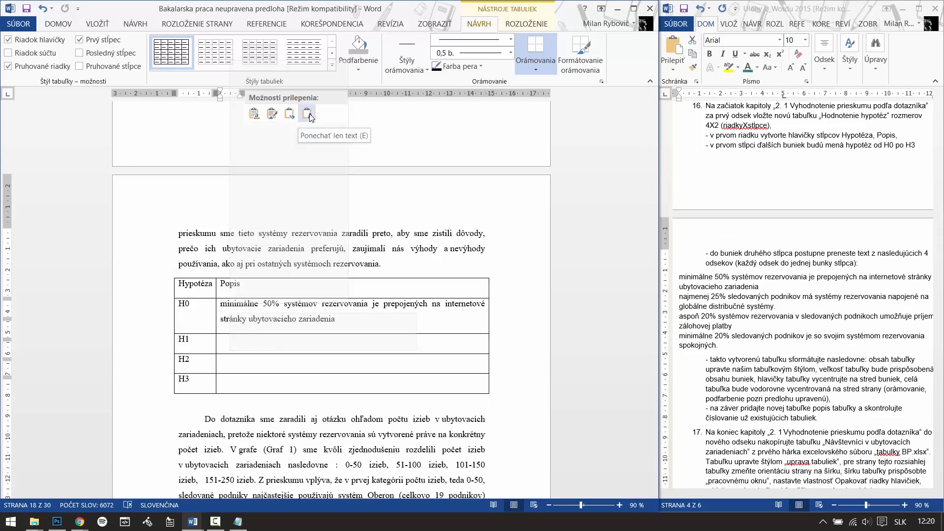
pyautogui.click(293, 118)
# Copy the assignment paragraph beginning "najmenej 25% sledovaných podnikov" into the H1 row's Popis cell, keeping text only.
pyautogui.click(684, 301)
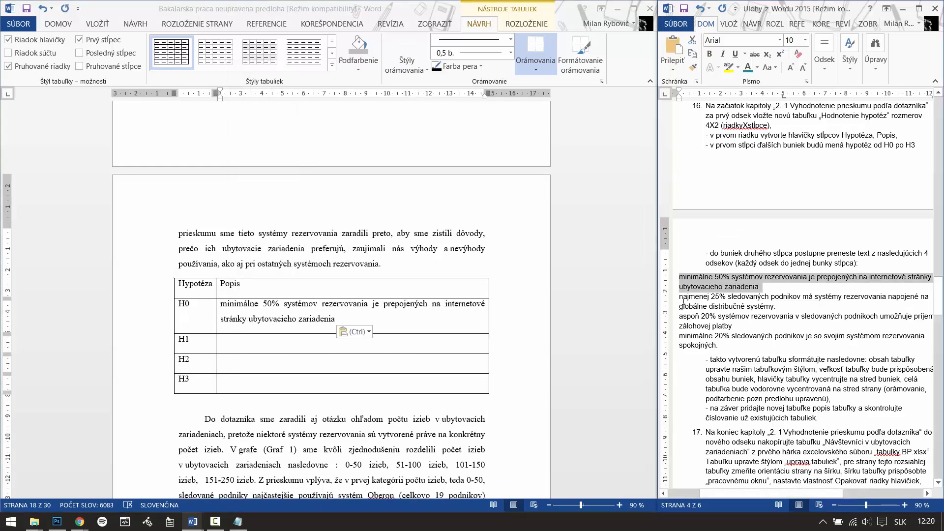
pyautogui.moveTo(680, 298)
pyautogui.mouseDown()
pyautogui.moveTo(776, 308)
pyautogui.moveTo(680, 297)
pyautogui.mouseUp()
pyautogui.click(776, 308)
pyautogui.hotkey('ctrl', 'c')
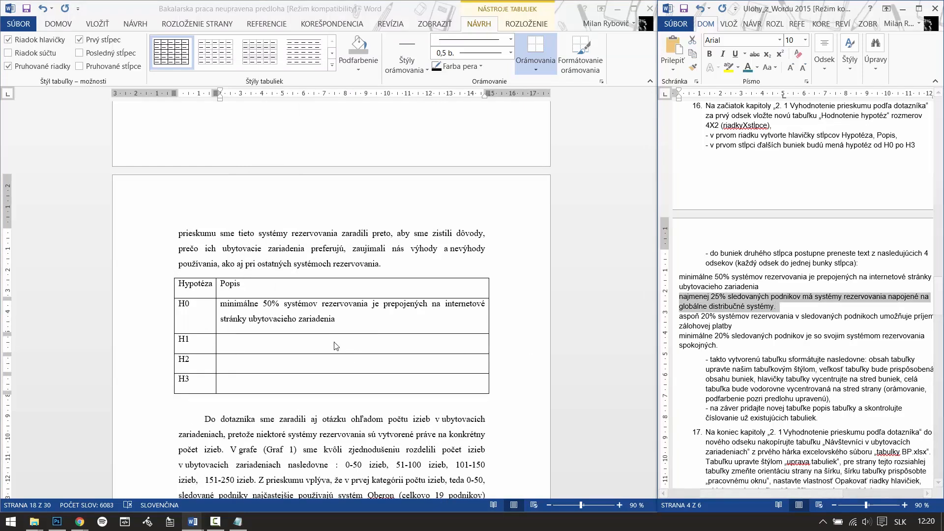
pyautogui.rightClick(249, 346)
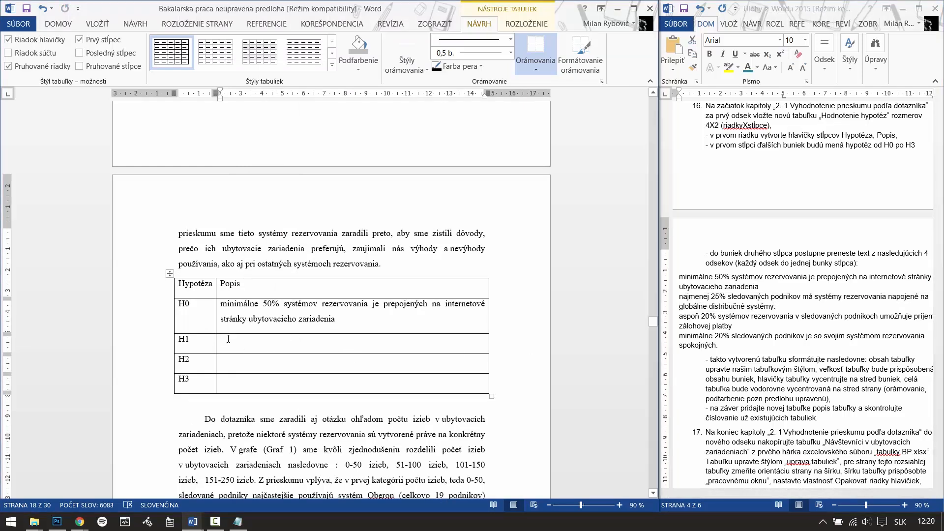
pyautogui.rightClick(228, 339)
pyautogui.click(307, 148)
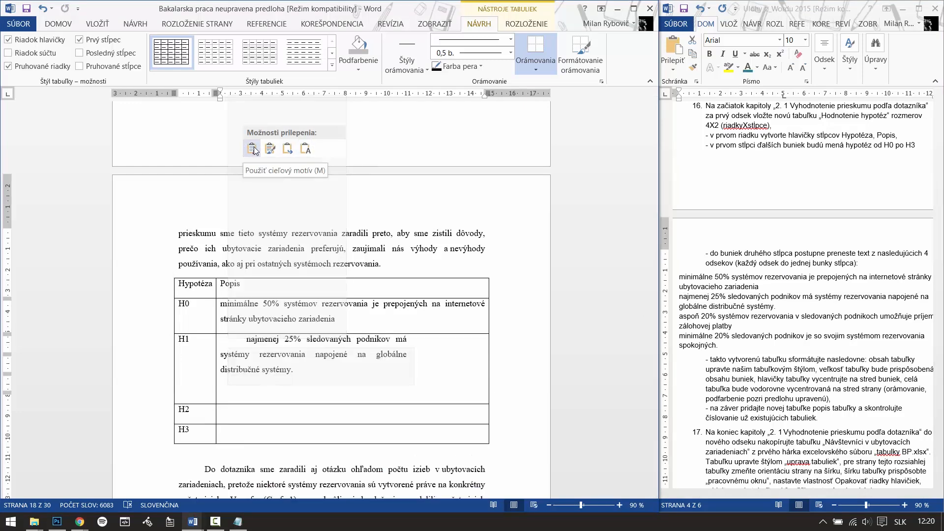
pyautogui.click(305, 148)
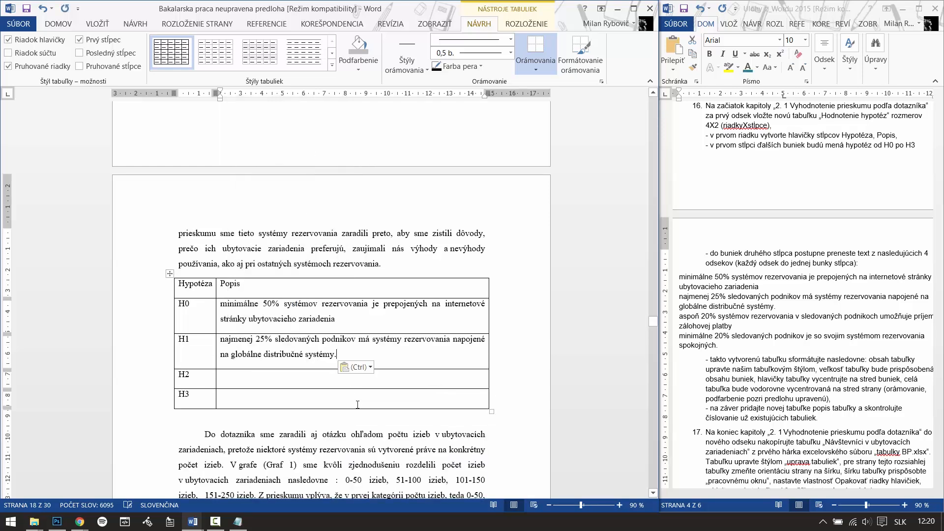
# Copy the assignment paragraph beginning "aspoň 20% systémov rezervovania" into the H2 row's Popis cell, keeping text only.
pyautogui.tripleClick(731, 301)
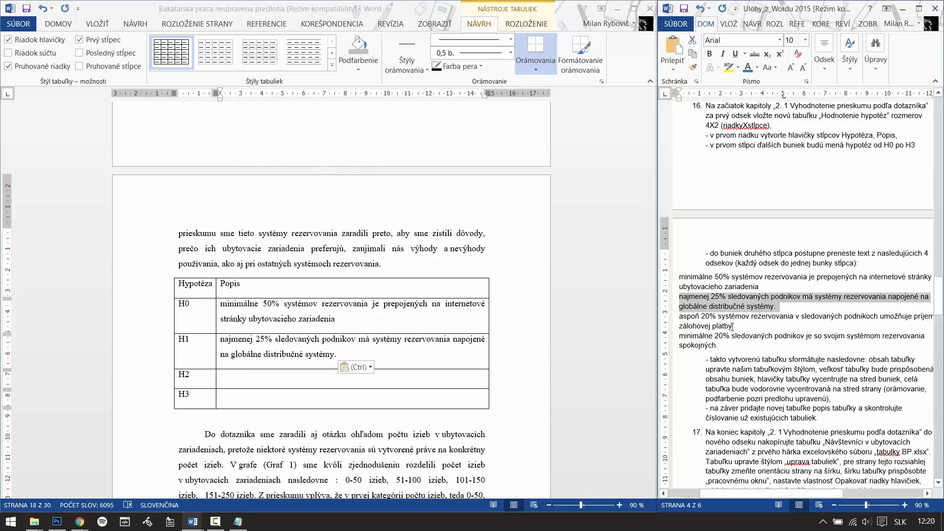
pyautogui.moveTo(733, 326); pyautogui.dragTo(686, 320)
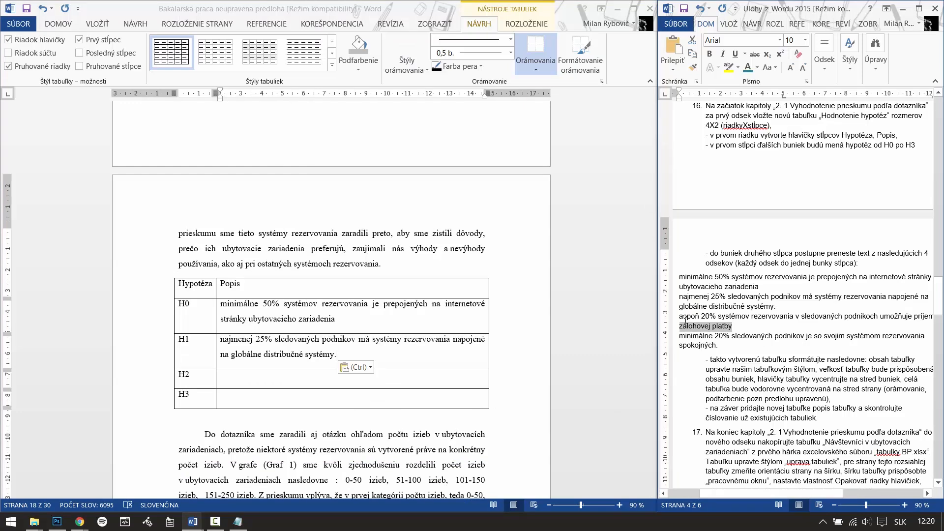
pyautogui.hotkey('ctrl', 'c')
pyautogui.click(255, 381)
pyautogui.rightClick(255, 381)
pyautogui.click(332, 185)
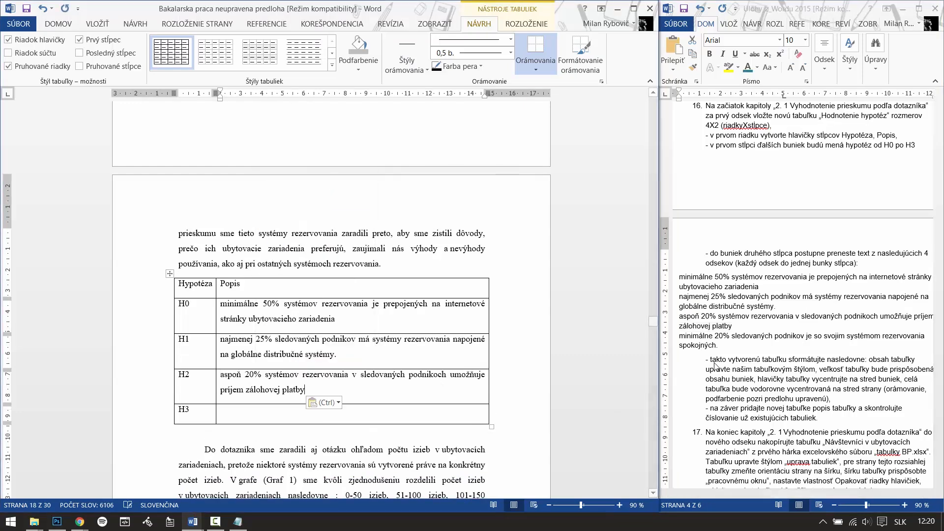
# Copy the assignment paragraph beginning "minimálne 20% sledovaných podnikov" into the H3 row's Popis cell, keeping text only.
pyautogui.moveTo(721, 347); pyautogui.dragTo(679, 336)
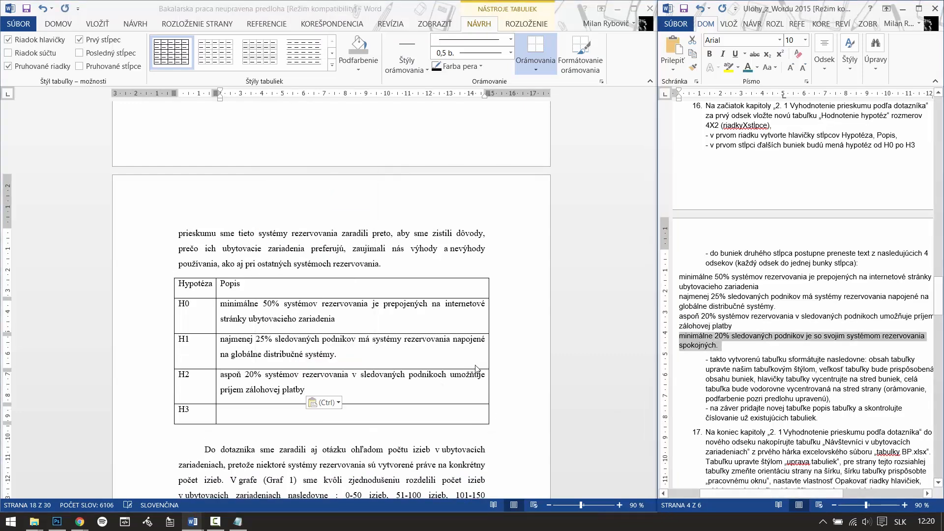
pyautogui.click(276, 417)
pyautogui.rightClick(255, 416)
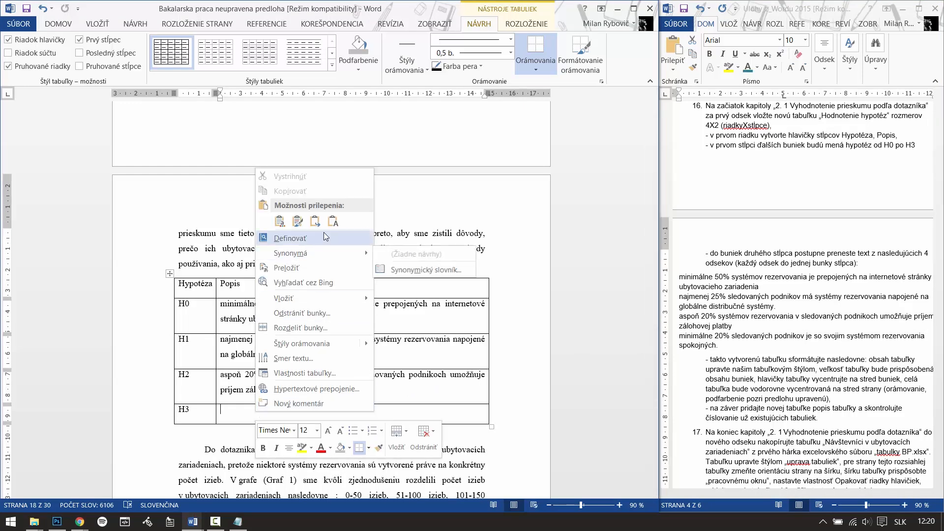
pyautogui.click(334, 221)
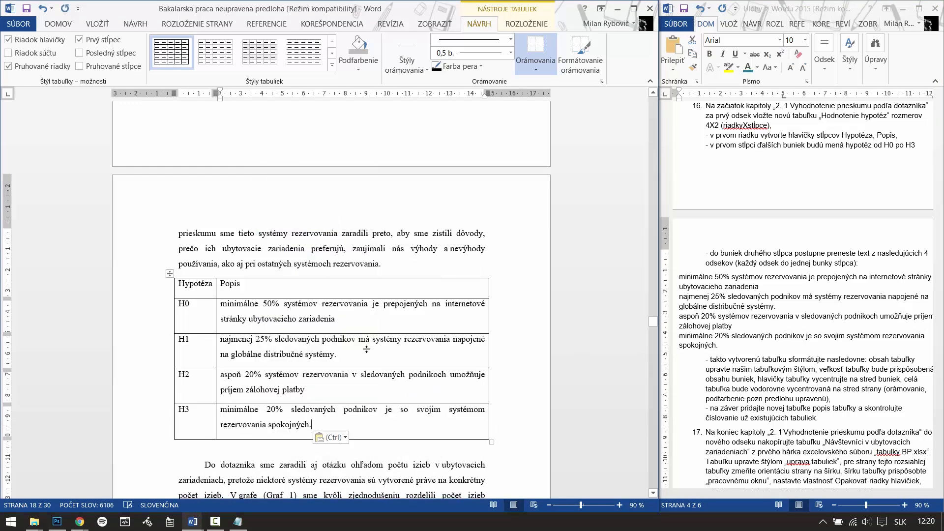
# Apply the style "uprava tabuliek" to all cells of the hypothesis table, as task 16 requires.
pyautogui.scroll(-3, 769, 369)
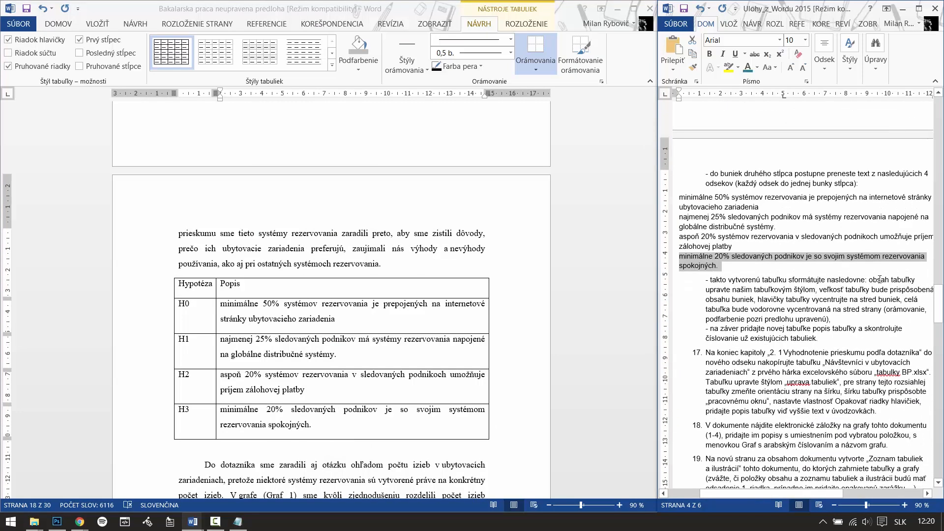
pyautogui.moveTo(815, 290)
pyautogui.mouseDown()
pyautogui.moveTo(748, 290)
pyautogui.moveTo(814, 291)
pyautogui.mouseUp()
pyautogui.click(756, 292)
pyautogui.click(525, 327)
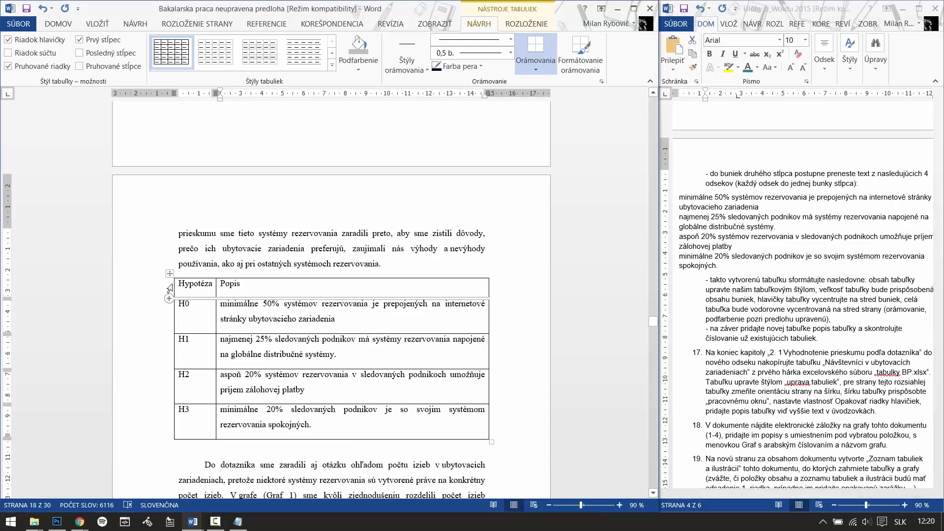
pyautogui.moveTo(176, 281); pyautogui.dragTo(448, 426)
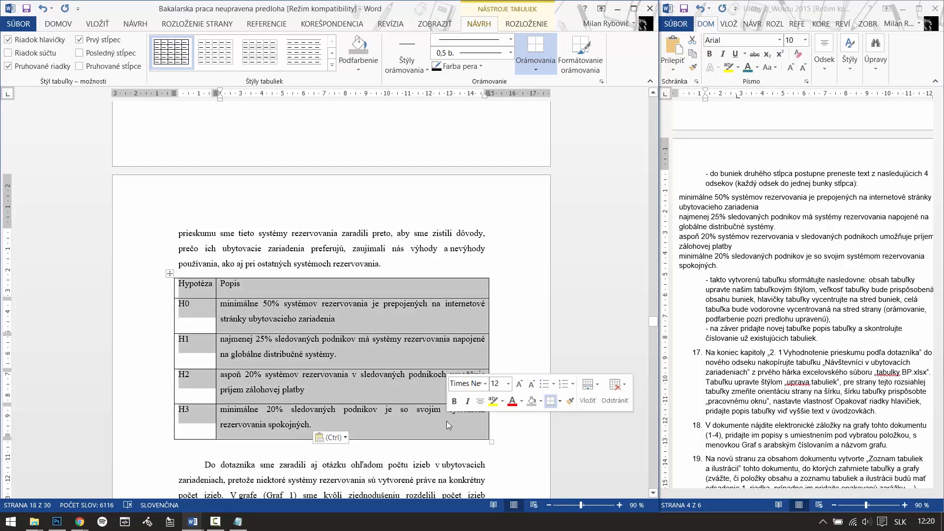
pyautogui.click(58, 23)
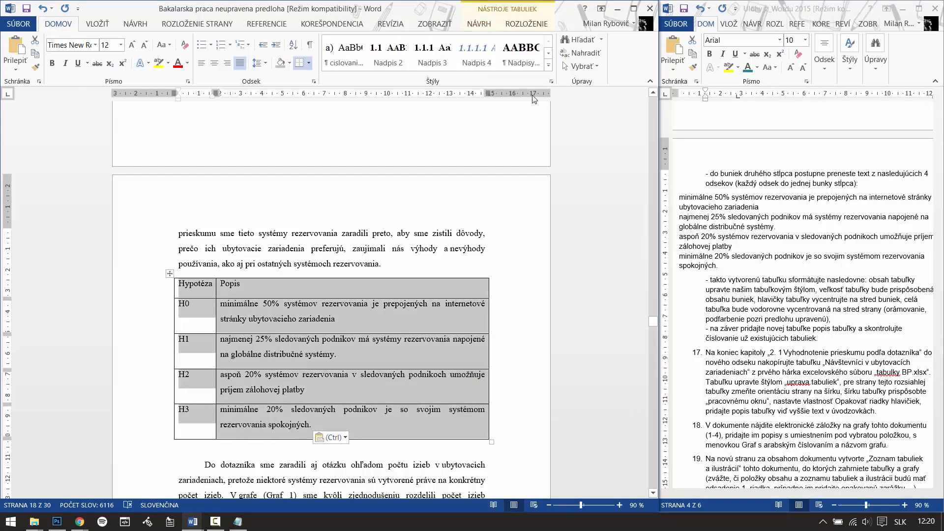
pyautogui.click(551, 81)
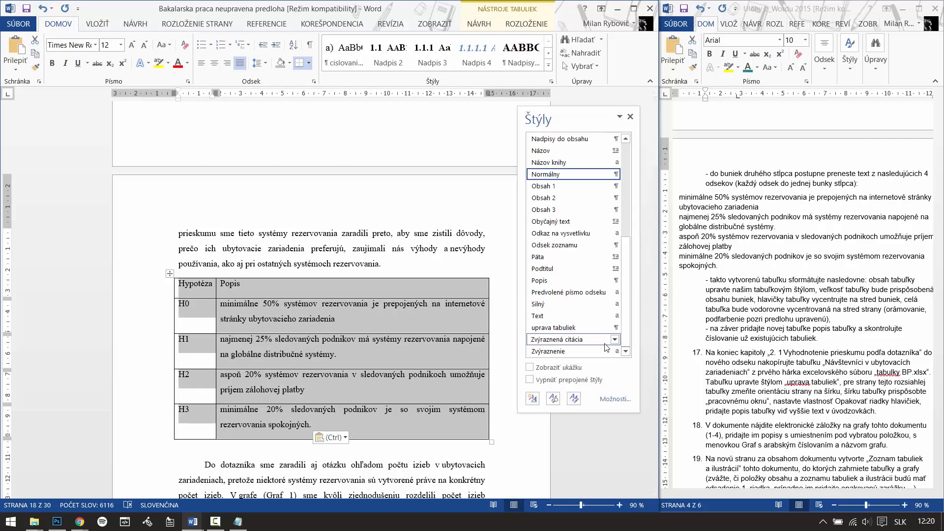
pyautogui.click(555, 329)
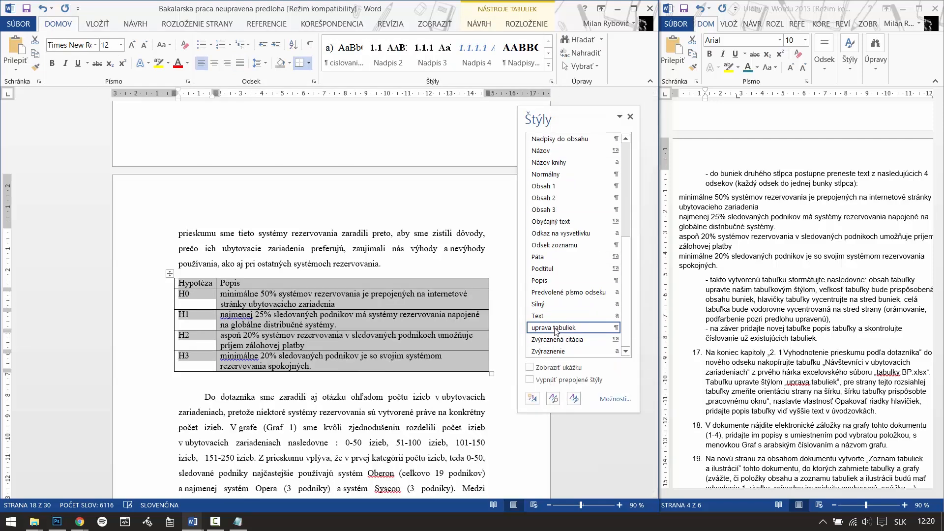
pyautogui.click(630, 117)
pyautogui.click(767, 366)
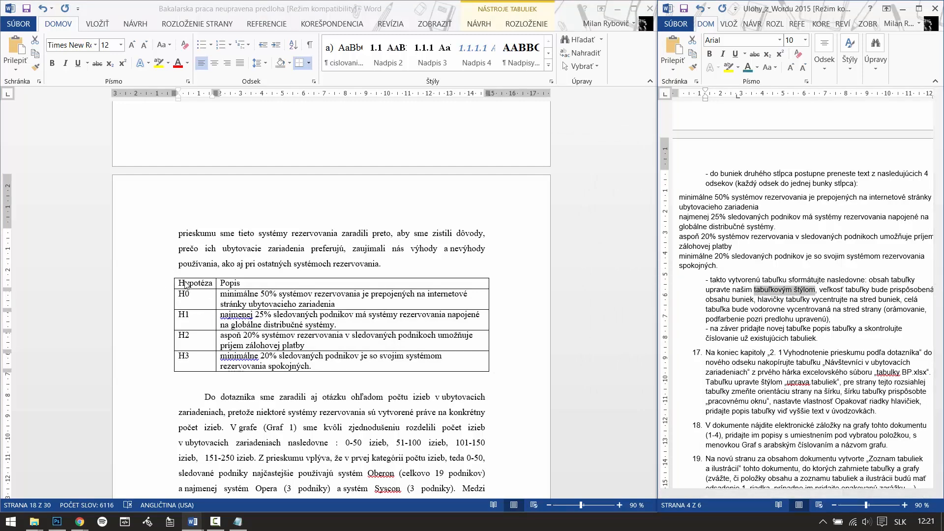
pyautogui.click(171, 275)
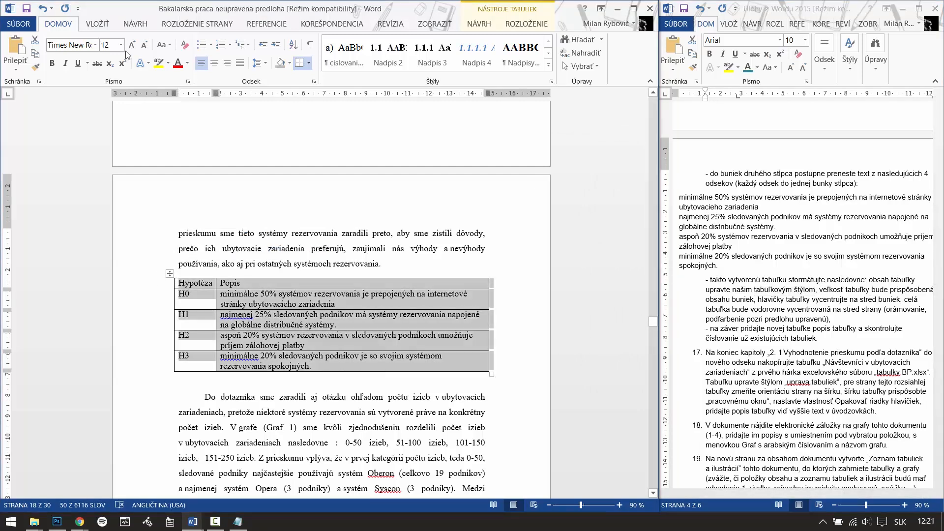
pyautogui.click(96, 25)
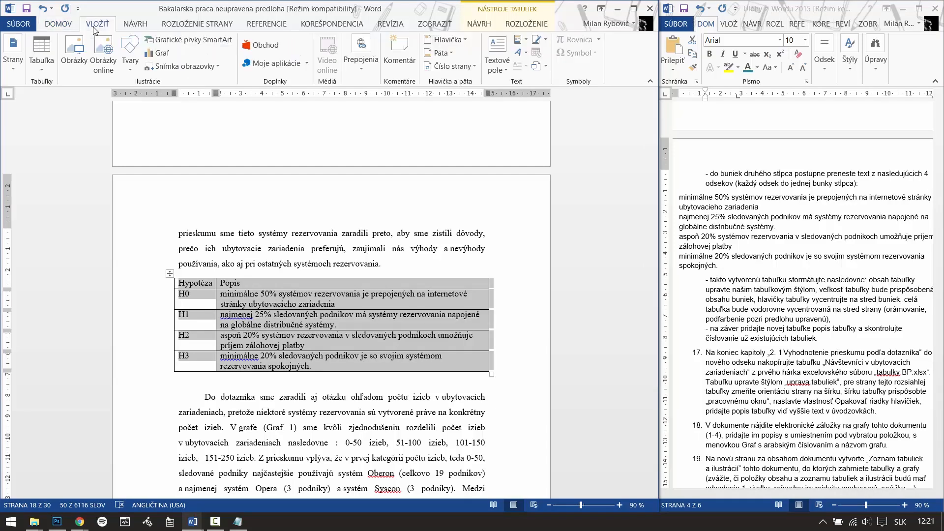
pyautogui.click(43, 70)
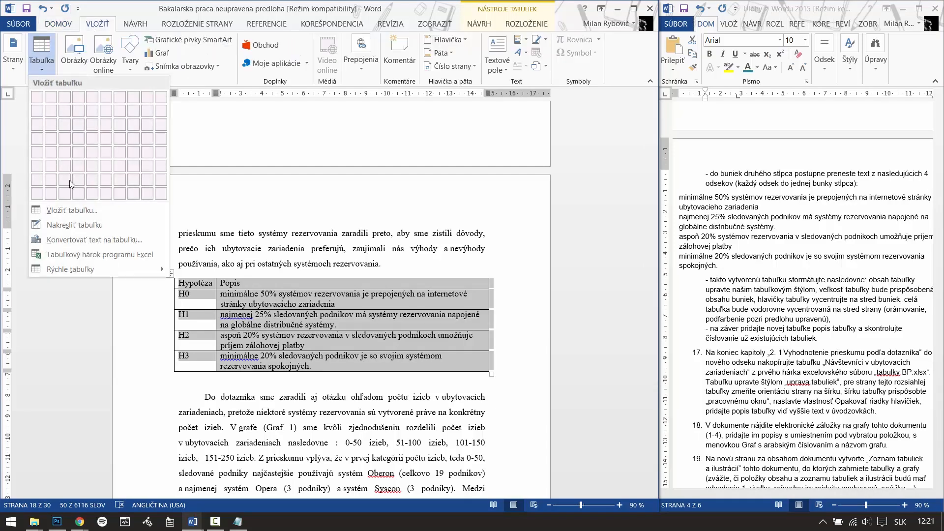
pyautogui.click(72, 225)
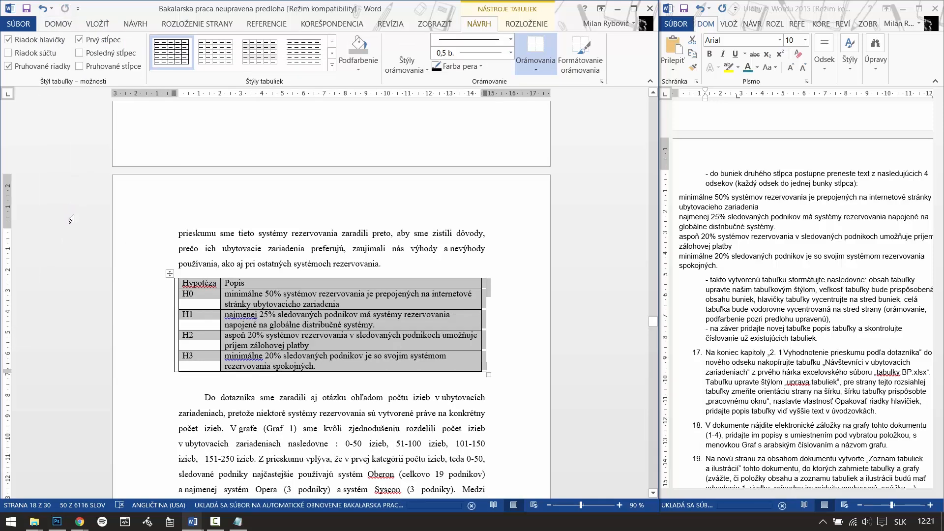
pyautogui.hotkey('ctrl', 'z')
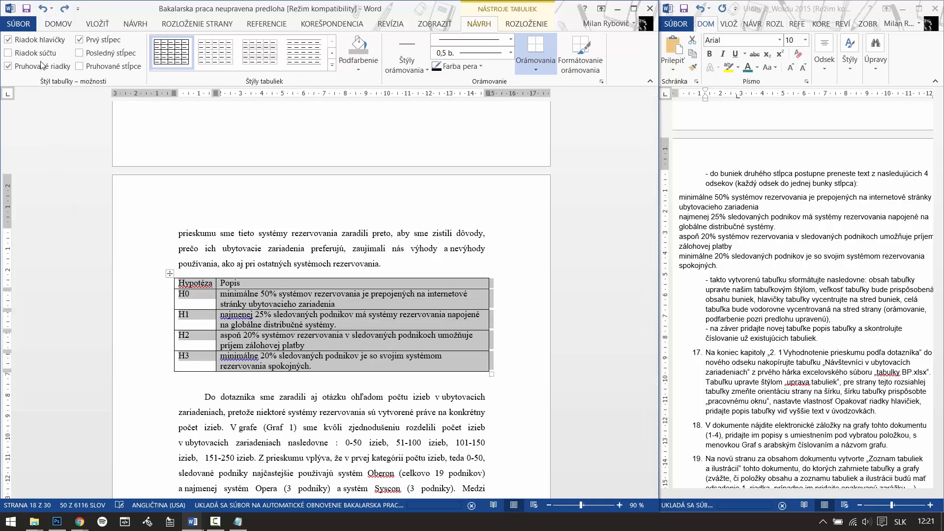
# Check the automatic fitting options for inserting a table, cancel the dialog and undo the empty paragraph added above the hypothesis table.
pyautogui.click(95, 27)
pyautogui.click(45, 68)
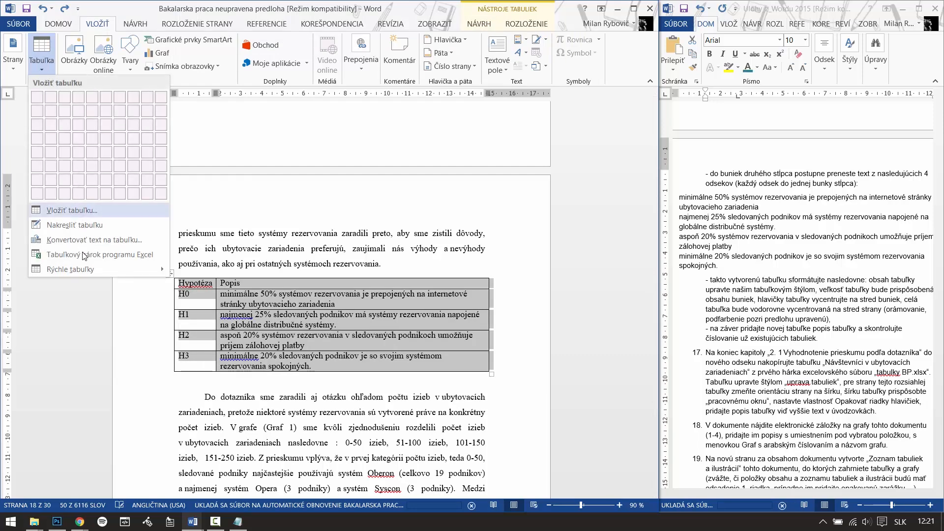
pyautogui.click(227, 254)
pyautogui.click(391, 265)
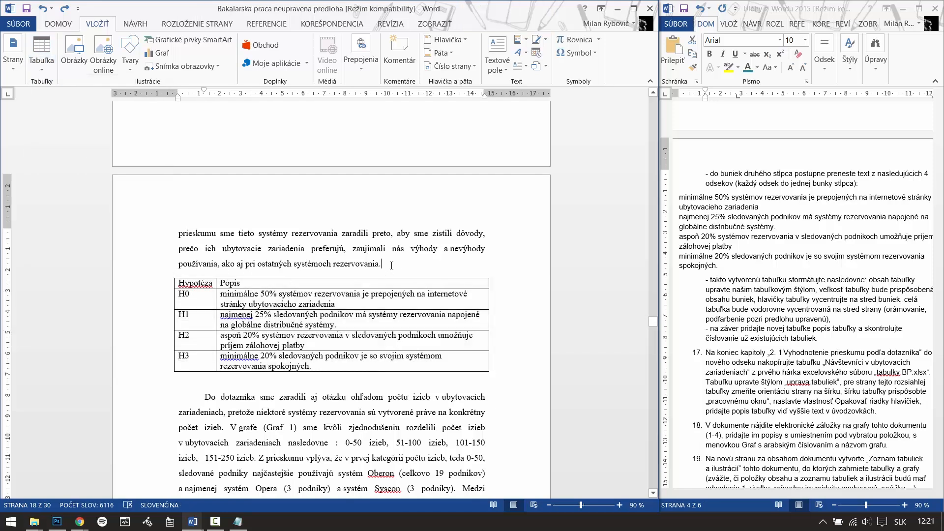
pyautogui.hotkey('ctrl', 'y')
pyautogui.click(42, 68)
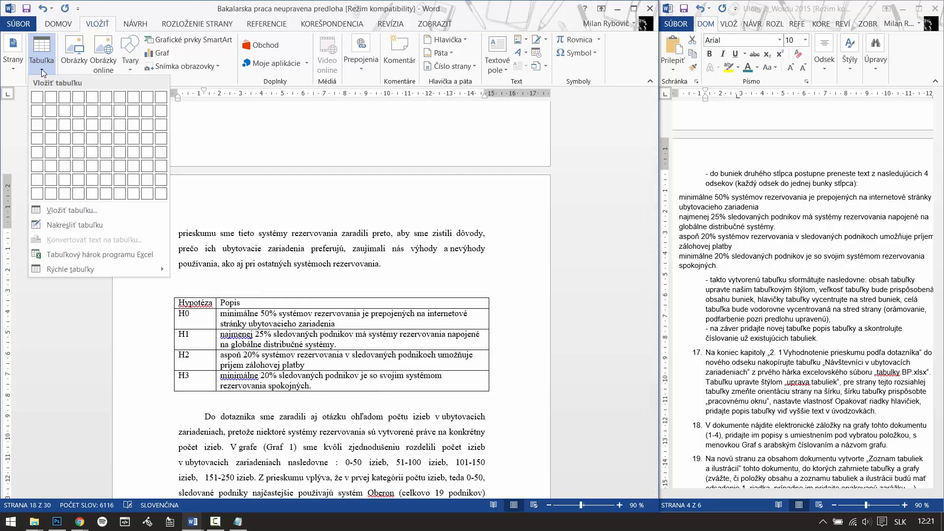
pyautogui.click(73, 211)
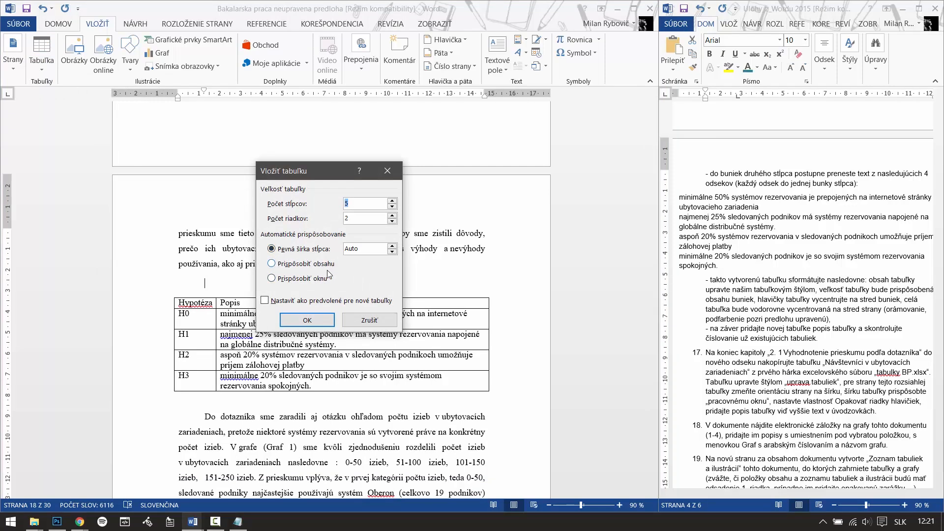
pyautogui.click(370, 320)
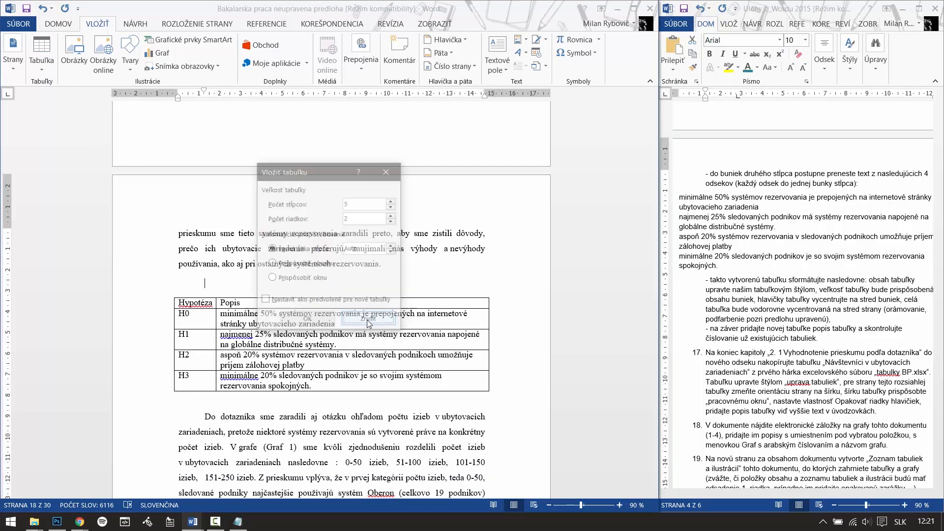
pyautogui.hotkey('ctrl', 'z')
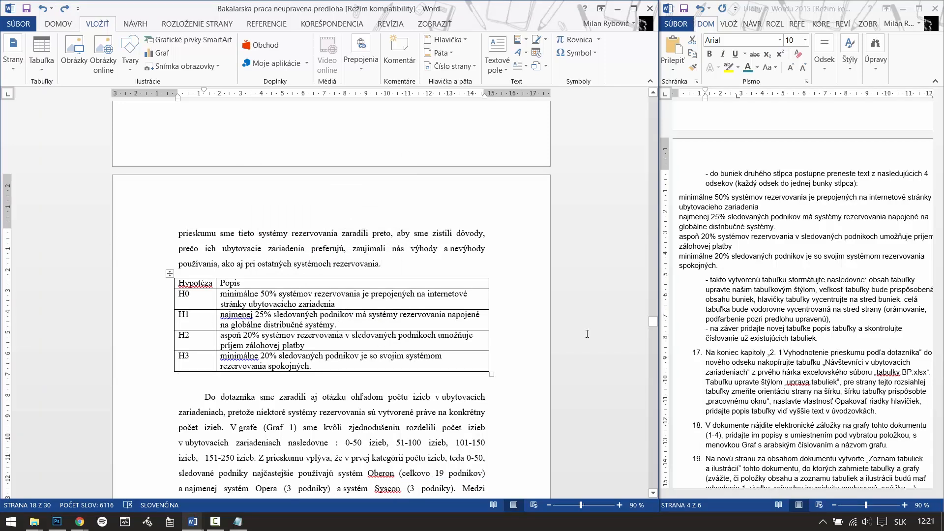
pyautogui.click(819, 336)
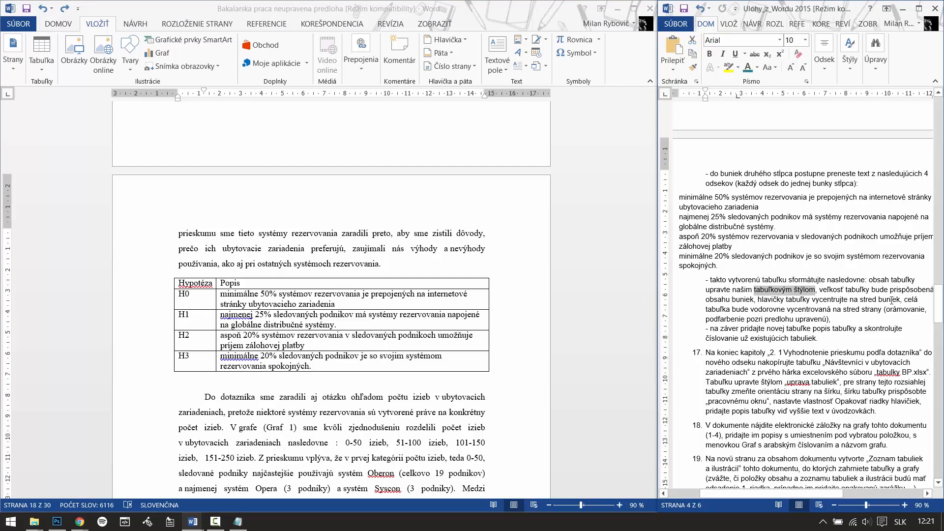
# Centre the header cells Hypotéza and Popis of the hypothesis table horizontally and vertically, as task 16 requires.
pyautogui.click(179, 282)
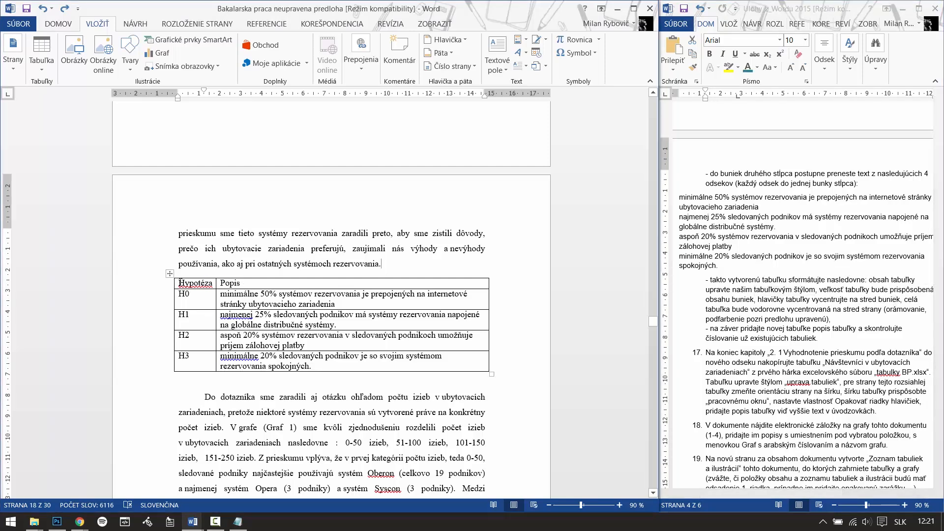
pyautogui.click(176, 281)
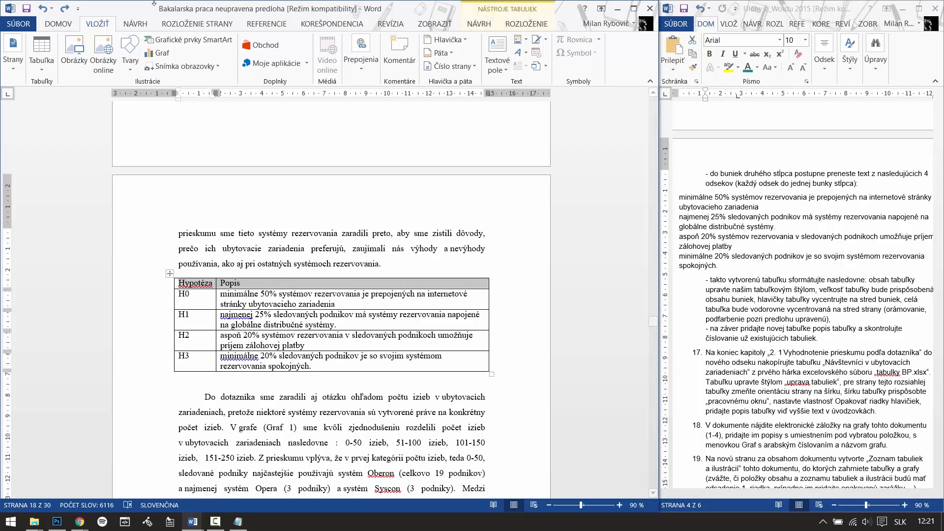
pyautogui.click(526, 24)
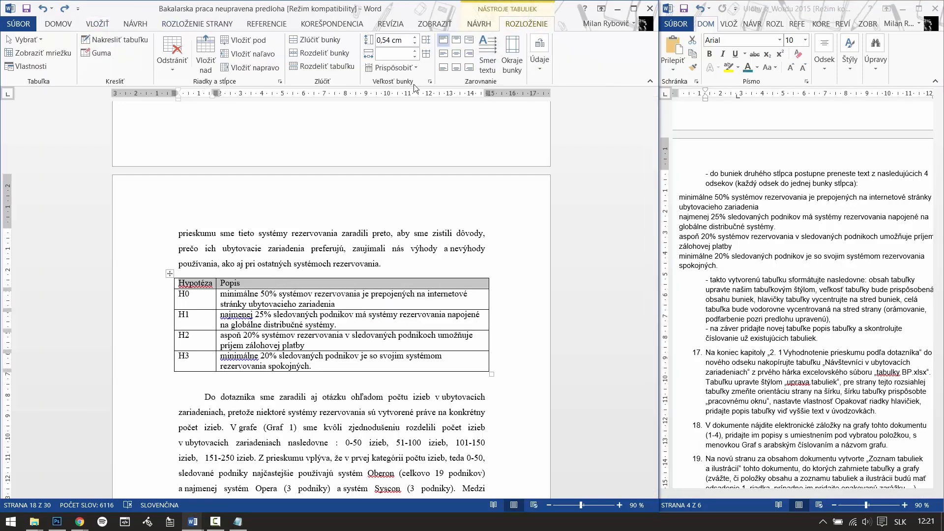
pyautogui.click(457, 54)
pyautogui.click(839, 315)
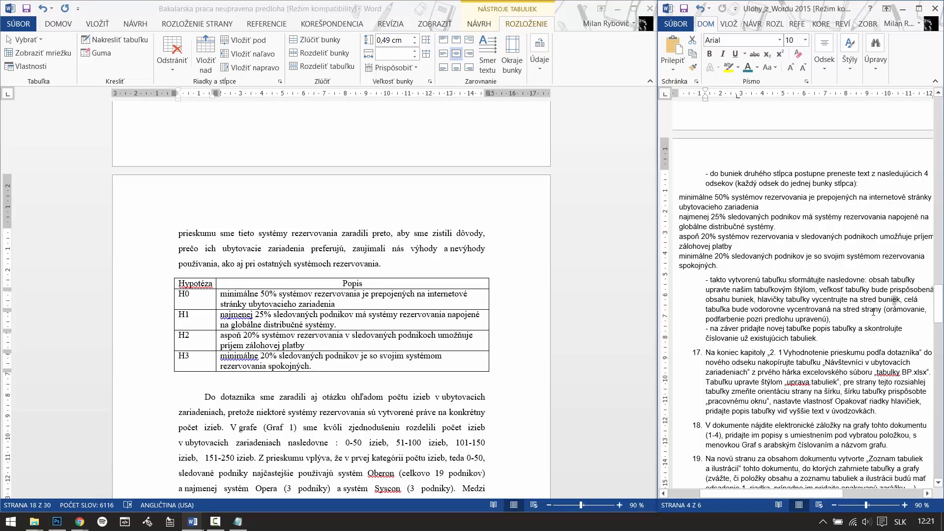
# Centre the whole hypothesis table horizontally on the page through its table properties.
pyautogui.click(176, 284)
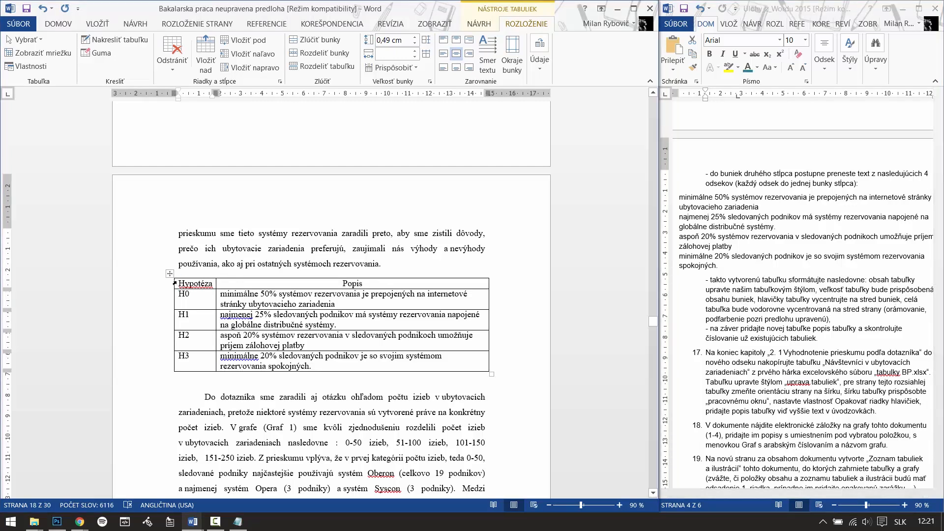
pyautogui.click(169, 276)
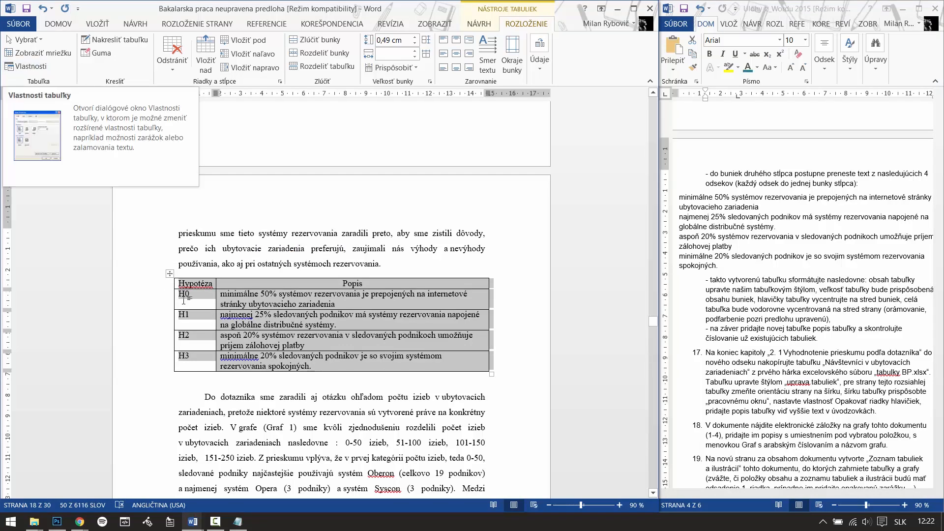
pyautogui.rightClick(170, 273)
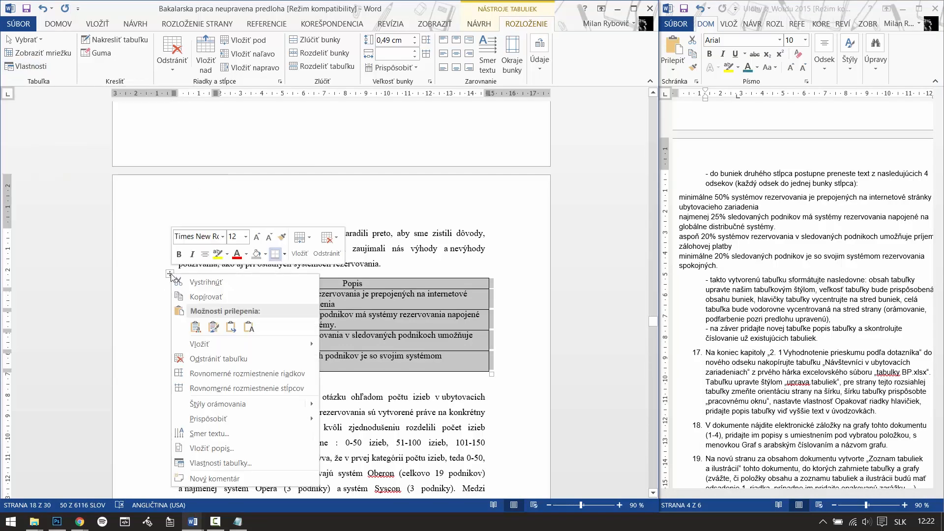
pyautogui.click(232, 462)
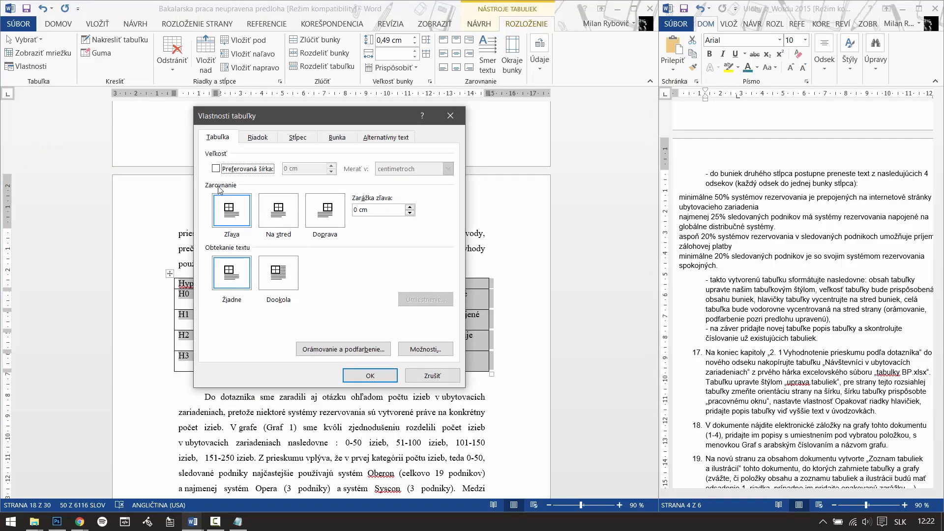
pyautogui.click(280, 218)
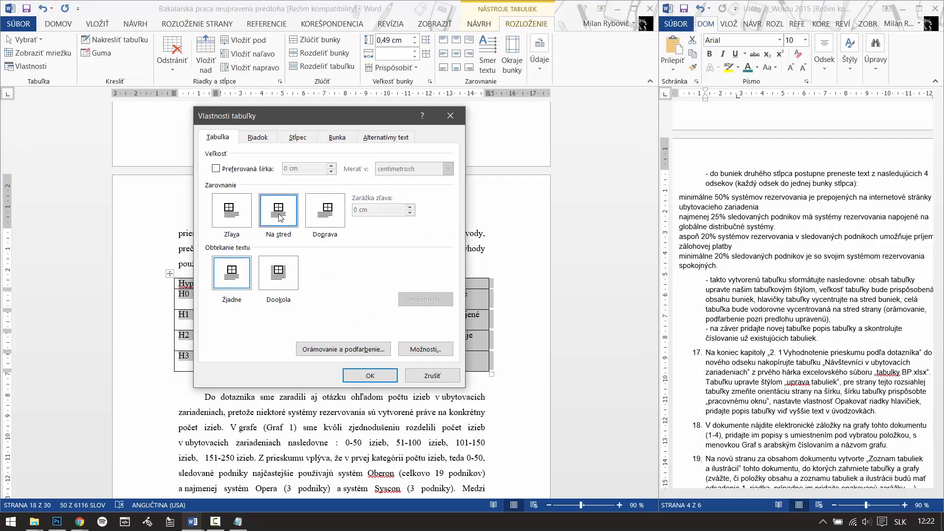
pyautogui.click(368, 377)
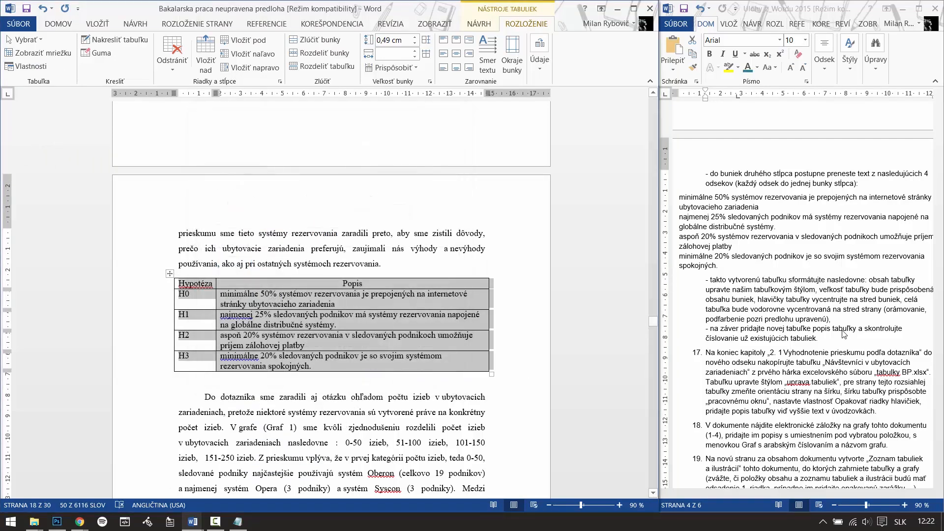
# Examine the borders and shading of the hypothesis table in the finished thesis "Bakalarska praca upravena", then return to the unformatted thesis.
pyautogui.click(876, 294)
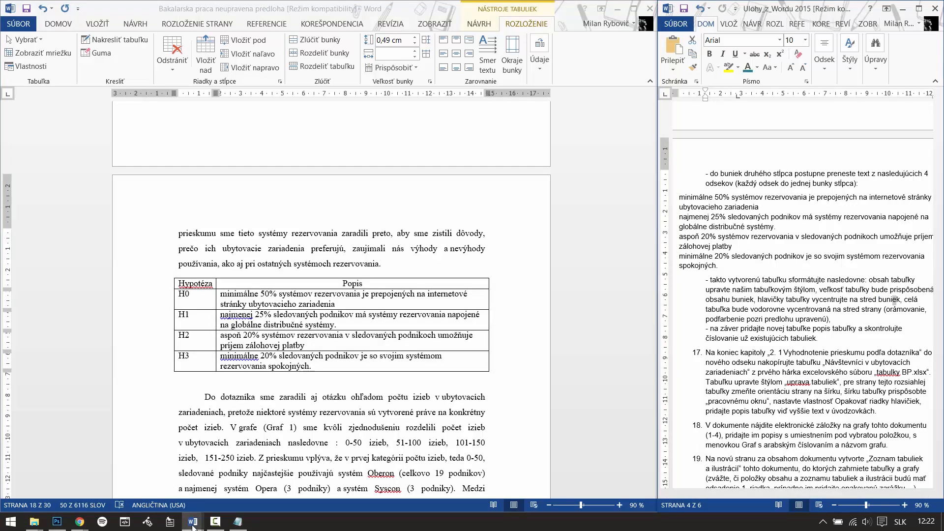
pyautogui.moveTo(193, 525)
pyautogui.moveTo(186, 496)
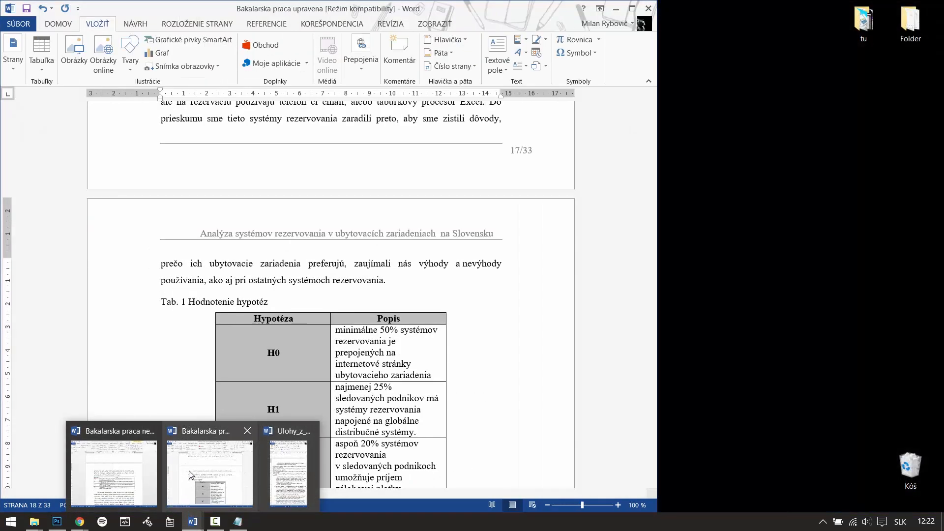
pyautogui.click(192, 473)
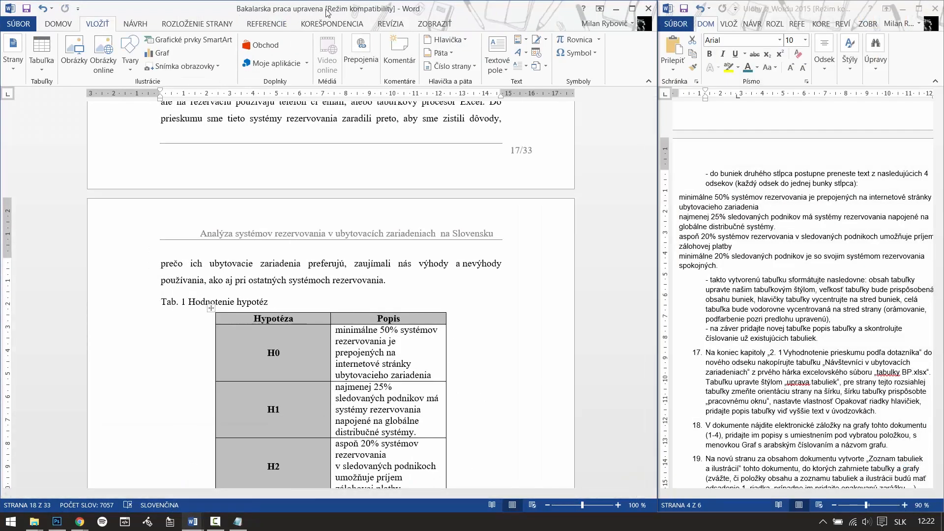
pyautogui.scroll(-3, 252, 256)
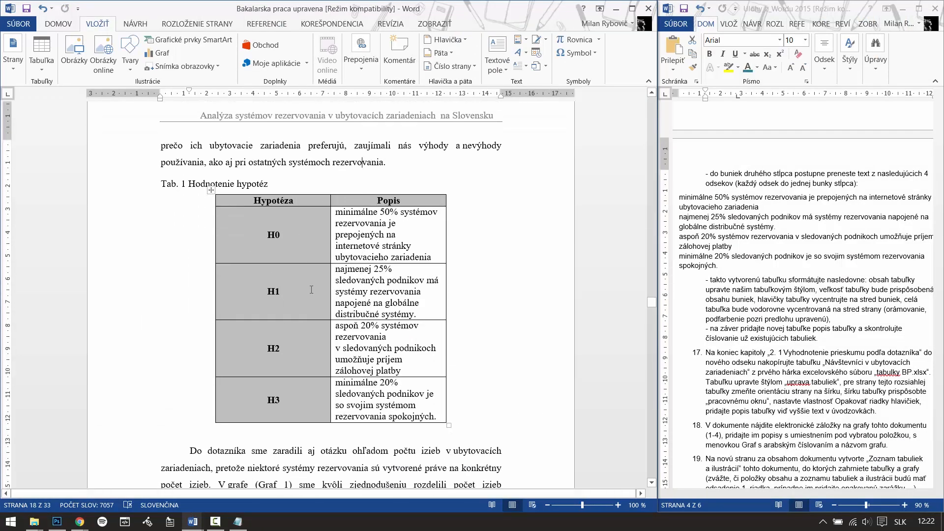
pyautogui.click(615, 10)
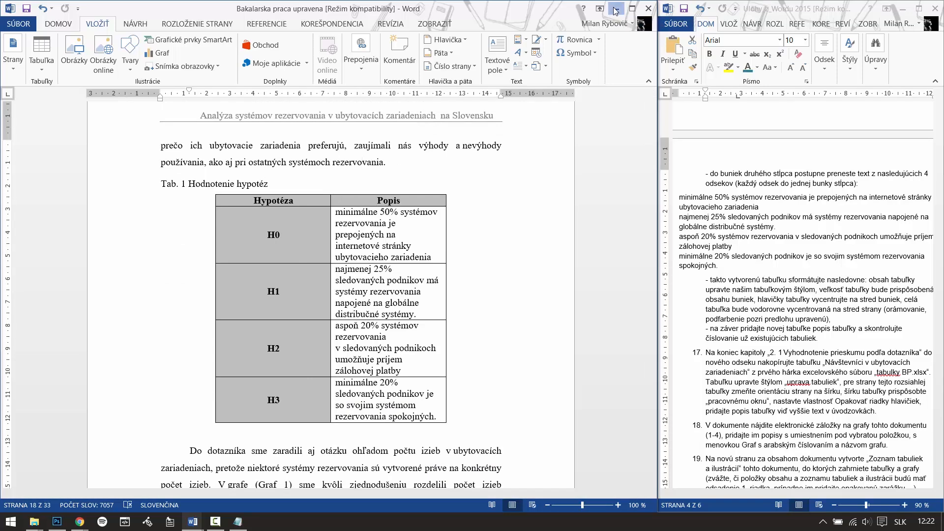
# Shade the header row and the first column of the hypothesis table grey to match the finished thesis.
pyautogui.click(176, 283)
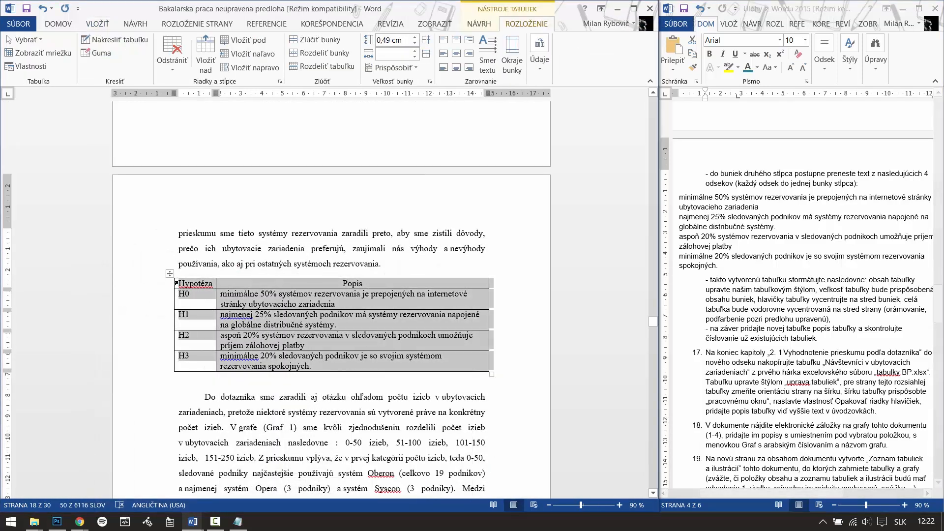
pyautogui.click(176, 284)
pyautogui.moveTo(176, 283); pyautogui.dragTo(194, 359)
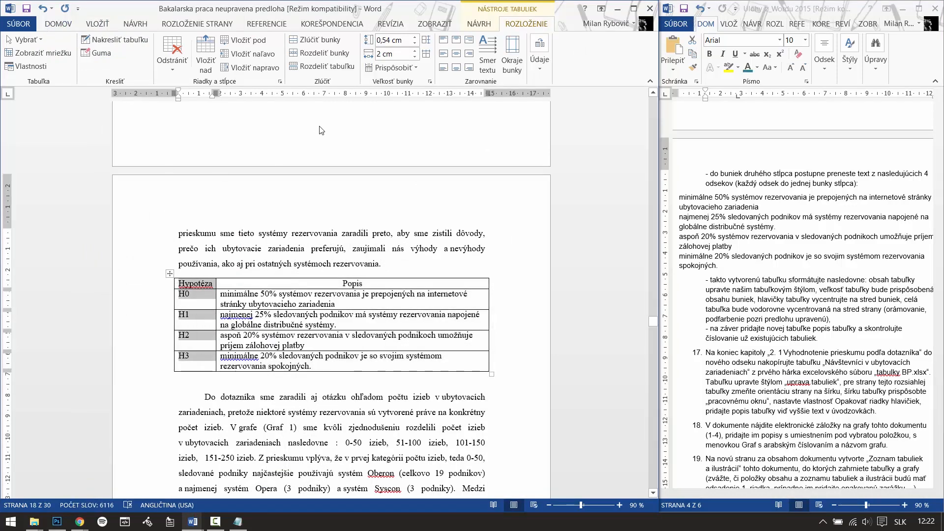
pyautogui.click(472, 24)
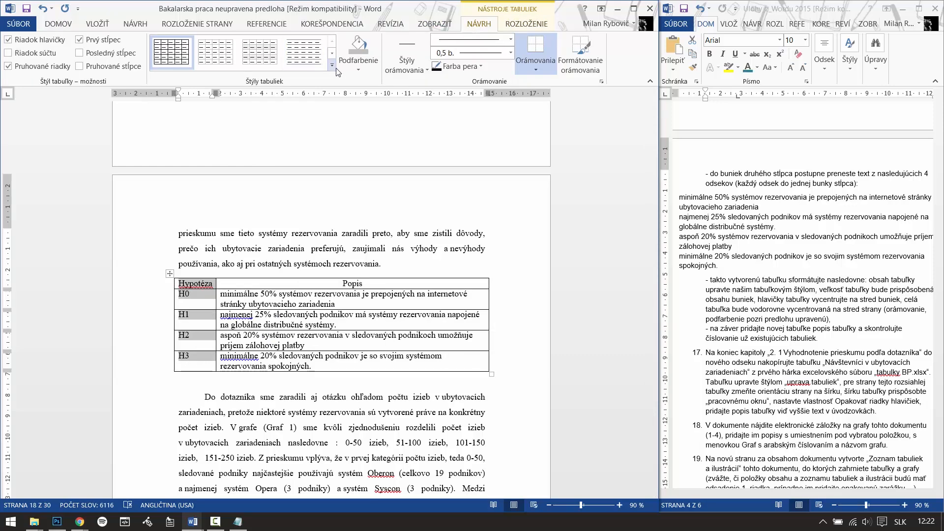
pyautogui.click(358, 69)
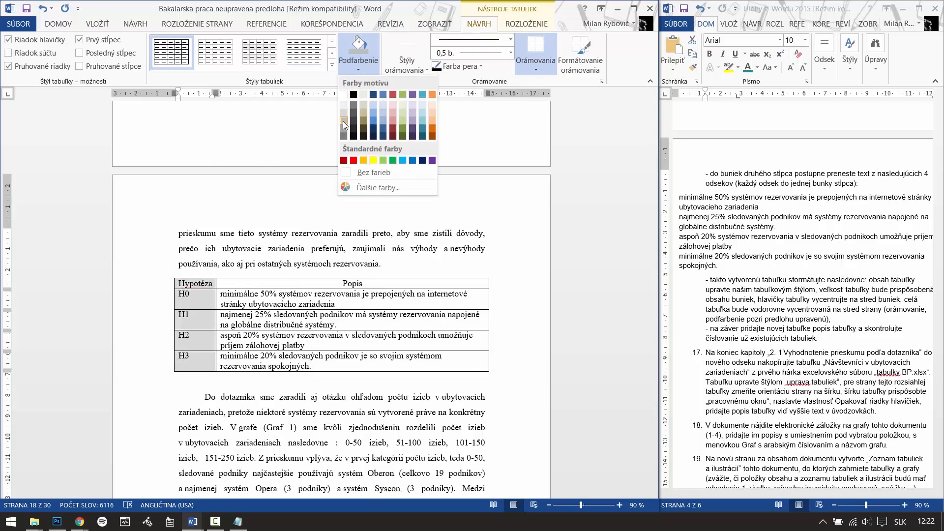
pyautogui.click(343, 121)
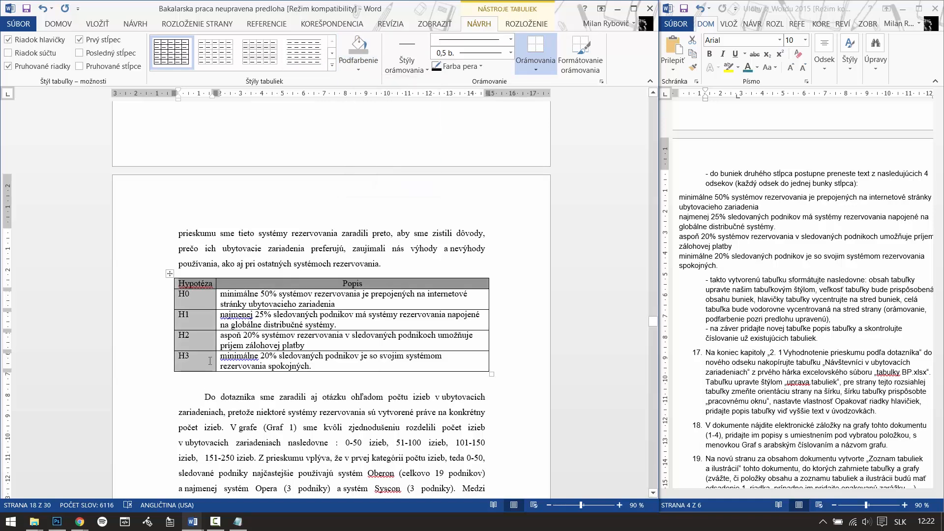
pyautogui.click(199, 333)
# Centre the H0 to H3 cells of the hypothesis table horizontally and vertically.
pyautogui.moveTo(174, 294); pyautogui.dragTo(200, 357)
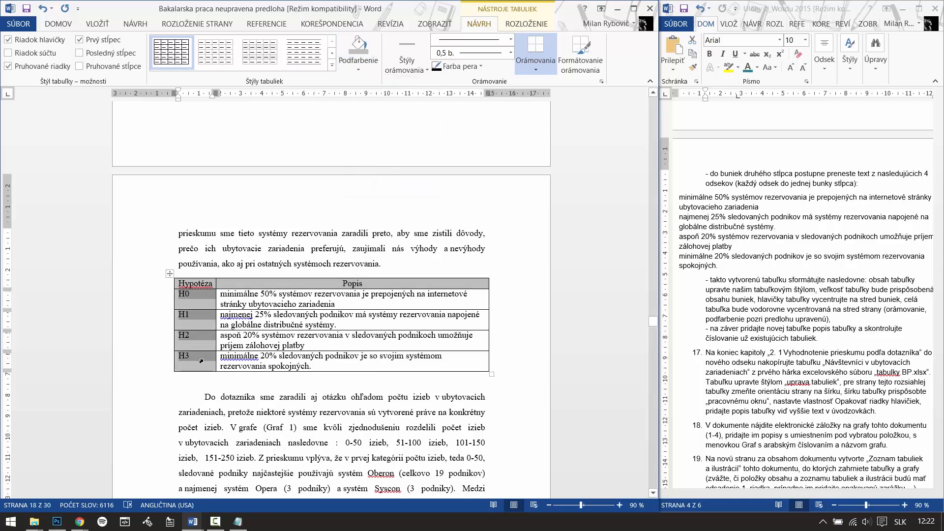
pyautogui.click(527, 24)
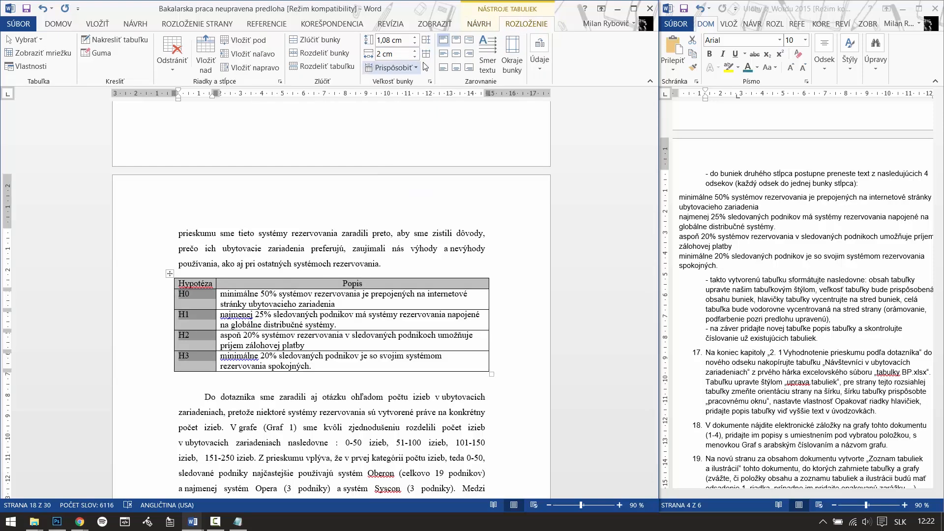
pyautogui.click(456, 53)
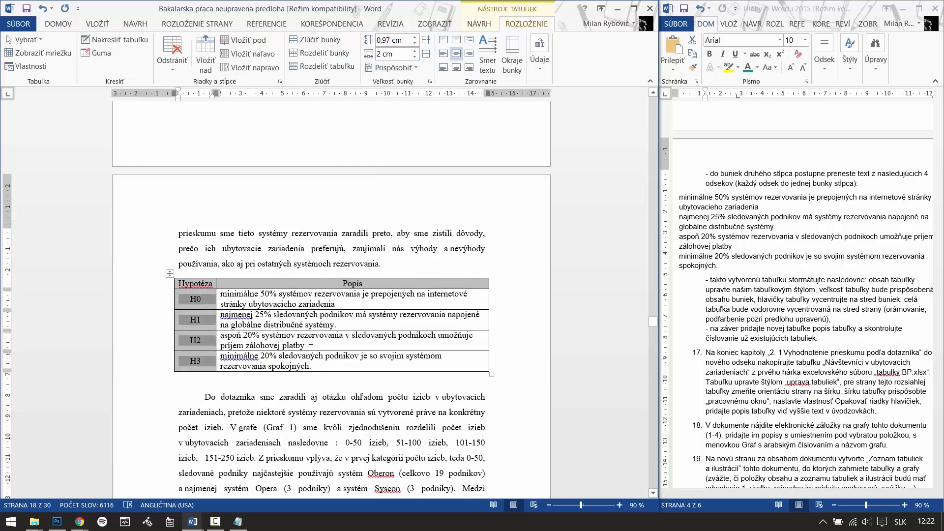
pyautogui.click(397, 374)
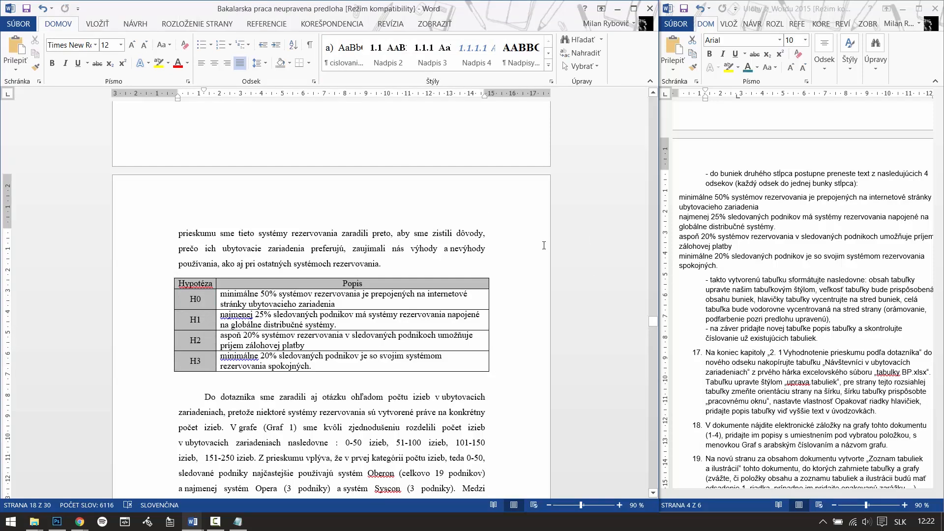
# Insert the caption "Tab. 1" above the hypothesis table, using the label Tab. and the position Nad vybratou položkou.
pyautogui.click(771, 355)
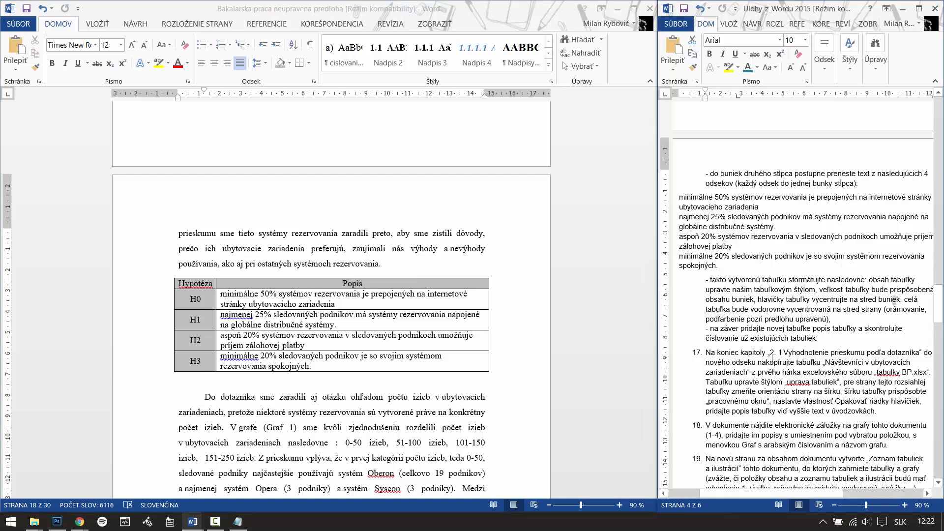
pyautogui.click(716, 332)
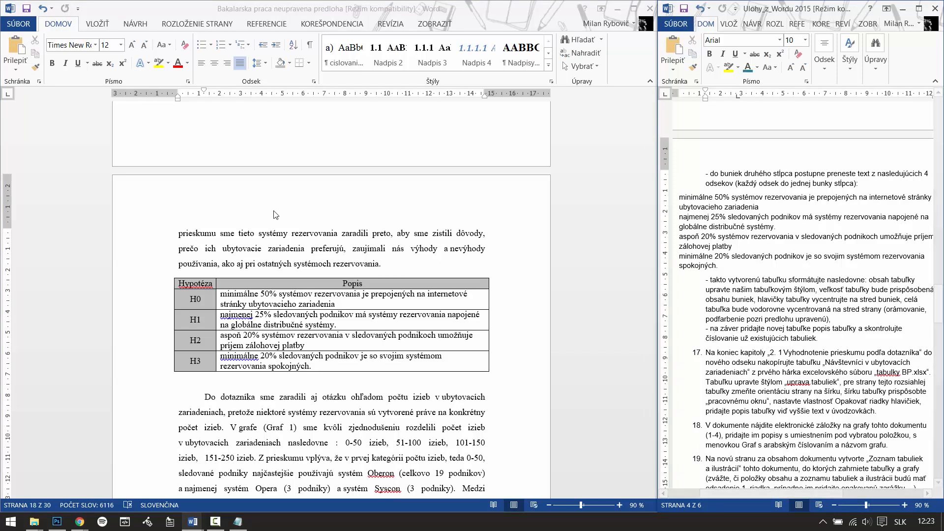
pyautogui.click(228, 290)
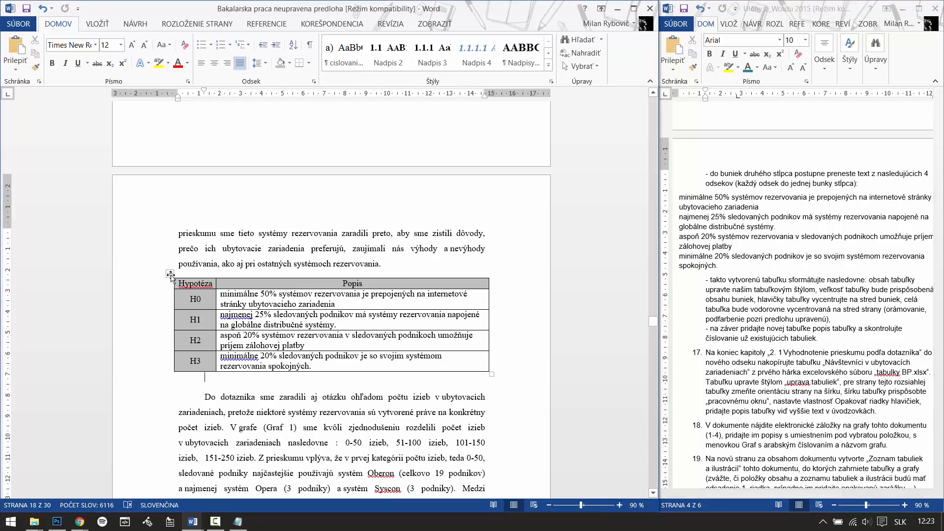
pyautogui.click(171, 275)
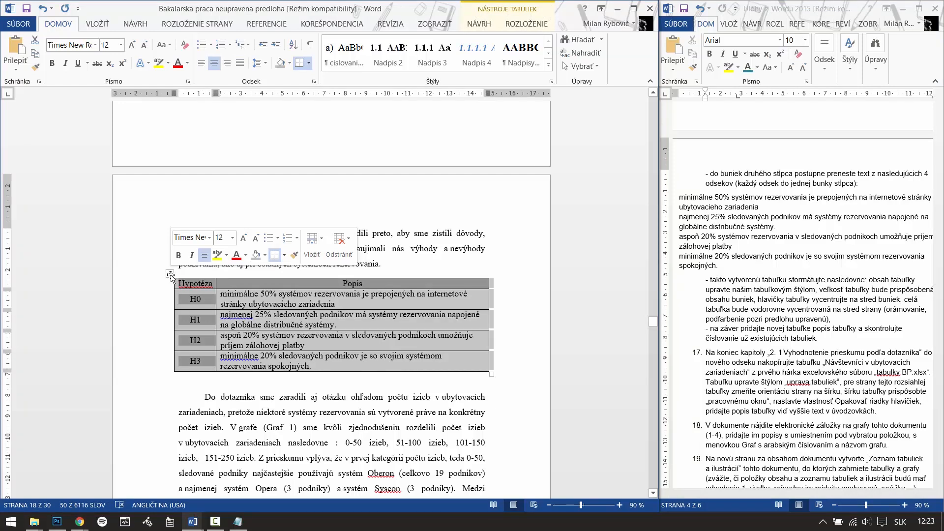
pyautogui.rightClick(170, 276)
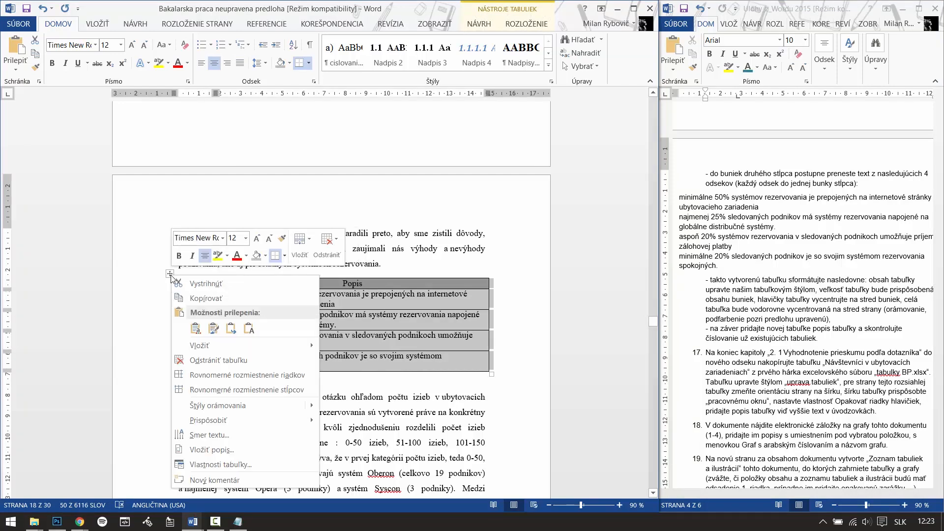
pyautogui.click(227, 451)
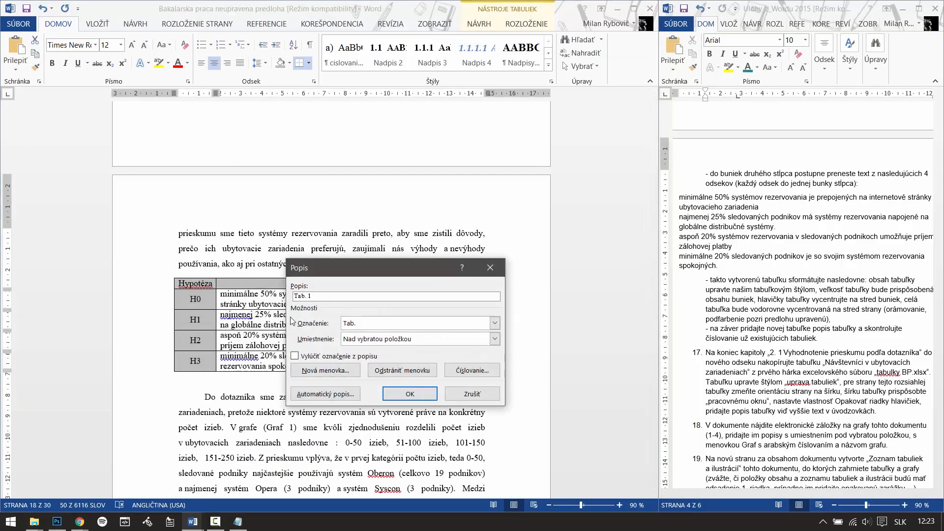
pyautogui.click(411, 394)
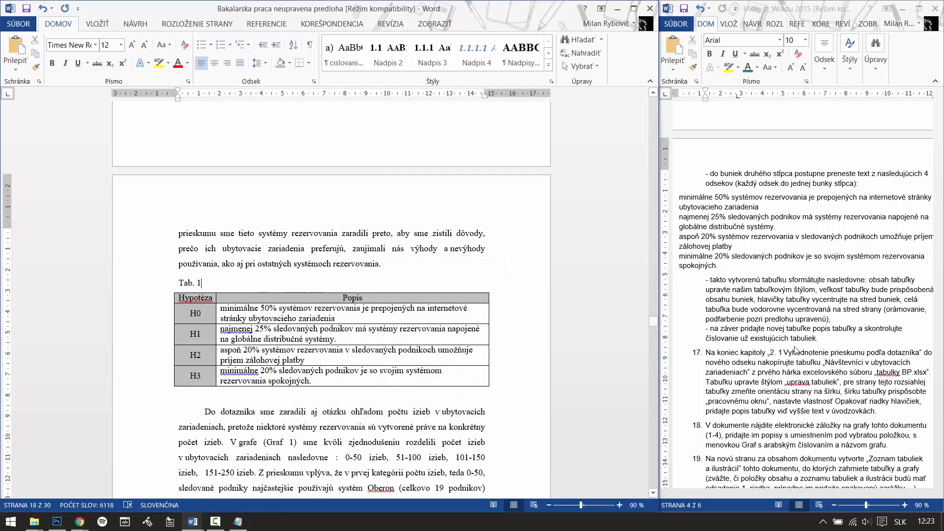
# Complete the Tab. 1 caption above the hypothesis table with the title "Hodnotenie hypotéz" from task 16.
pyautogui.click(802, 298)
pyautogui.scroll(5, 830, 280)
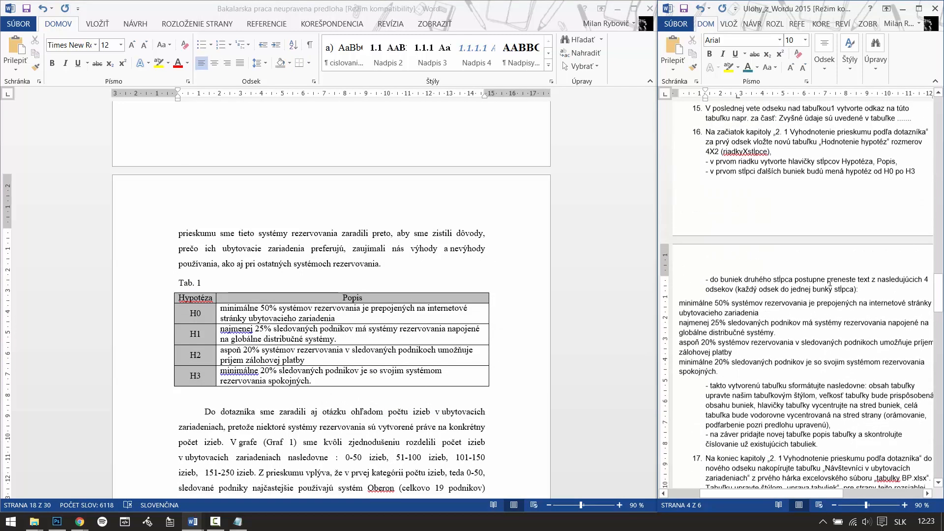
pyautogui.moveTo(821, 197); pyautogui.dragTo(875, 198)
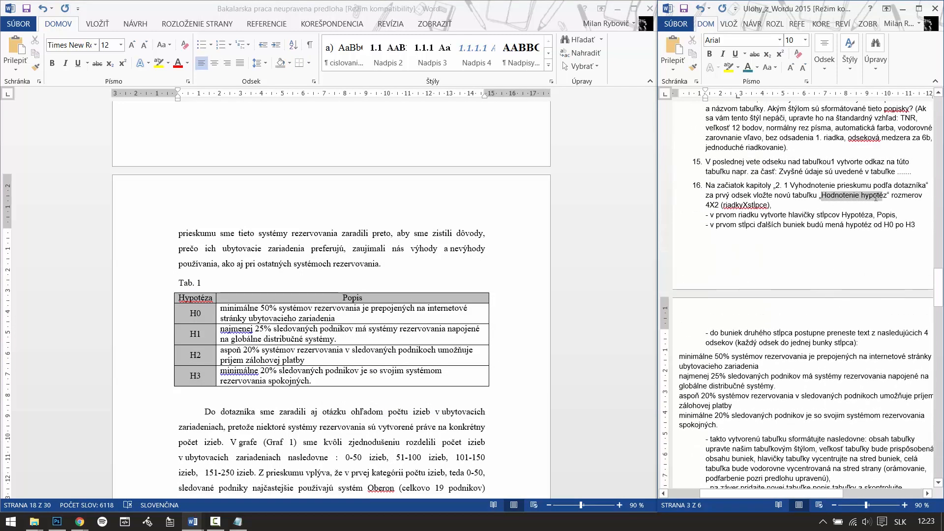
pyautogui.scroll(-5, 882, 204)
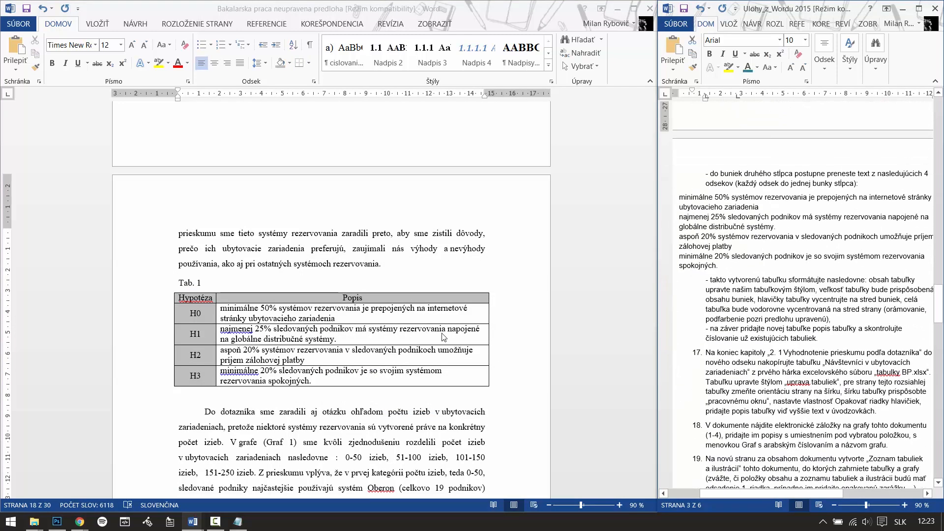
pyautogui.click(208, 276)
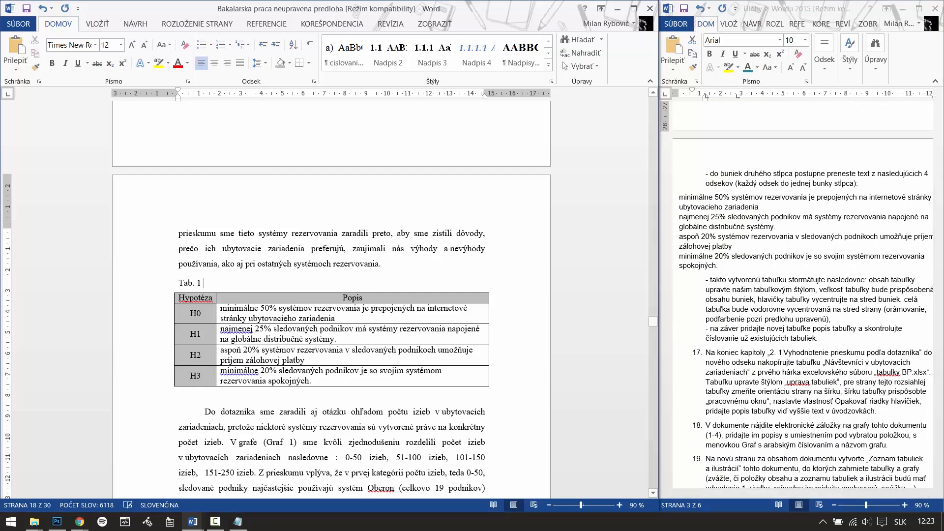
pyautogui.write('Hodnotenie')
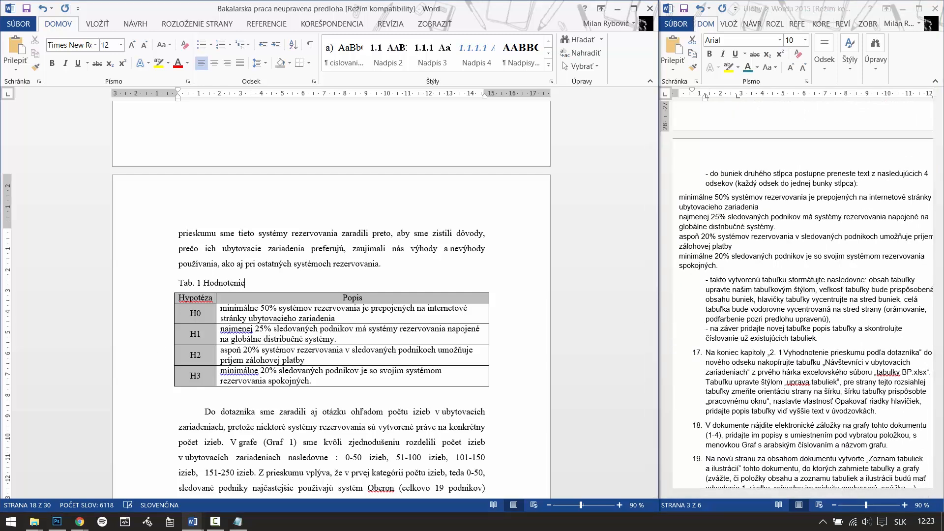
pyautogui.write(' hypotéz')
# Check the caption numbering of the existing tables by going to the bookmarks tabulka1 and tabulka2.
pyautogui.click(810, 327)
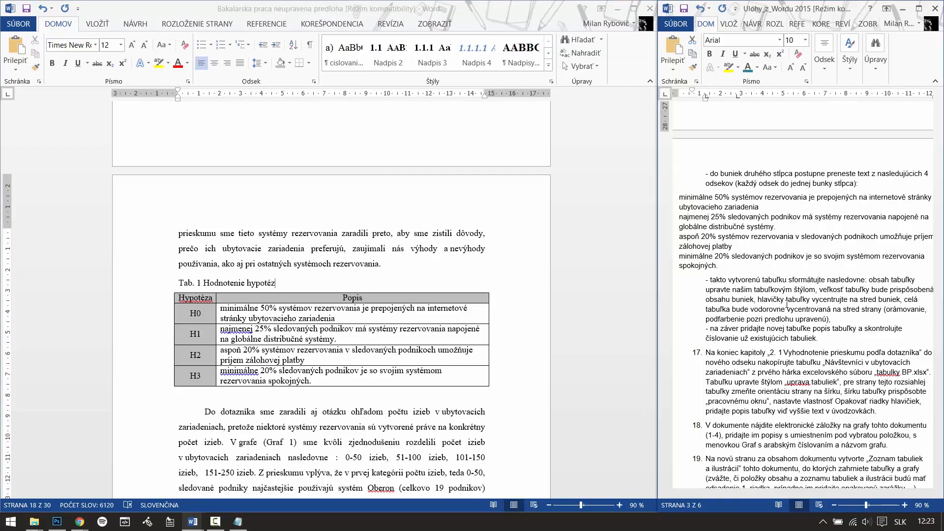
pyautogui.moveTo(865, 328); pyautogui.dragTo(819, 339)
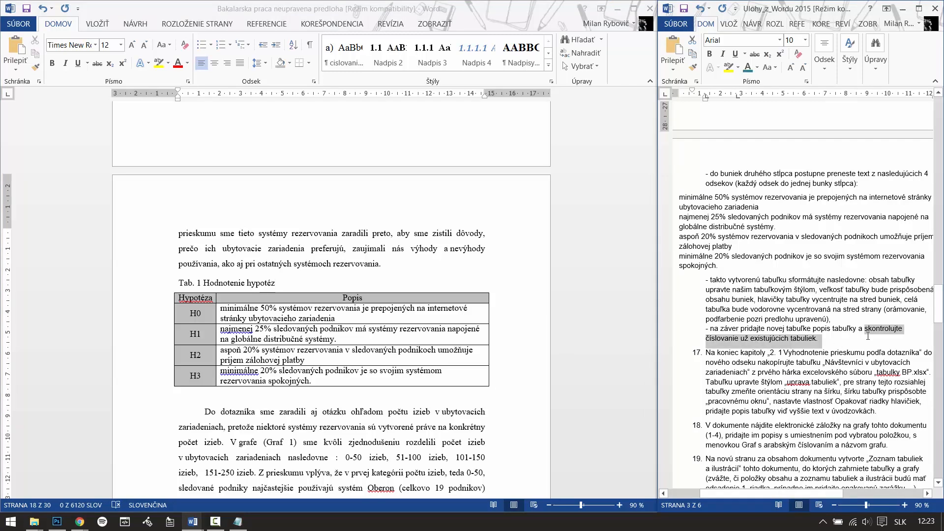
pyautogui.click(97, 26)
pyautogui.click(97, 26)
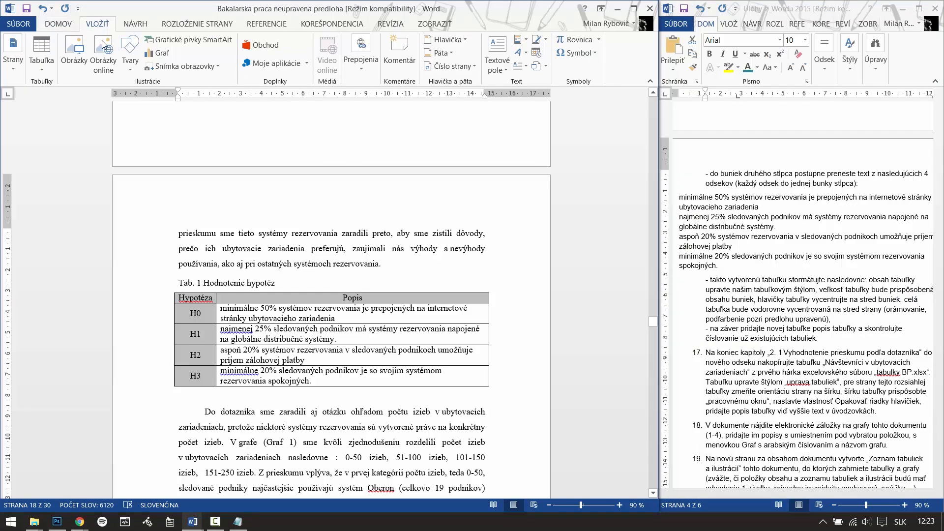
pyautogui.click(365, 65)
pyautogui.click(408, 114)
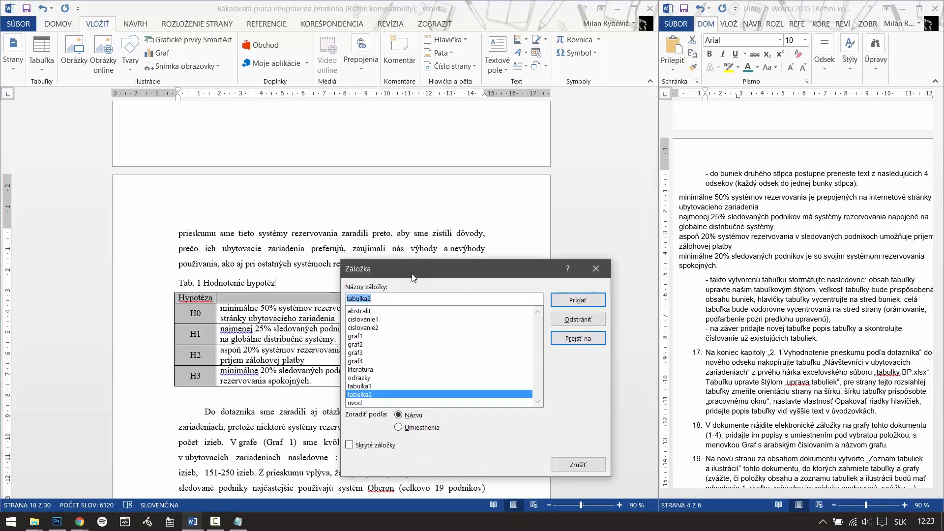
pyautogui.click(367, 387)
pyautogui.click(575, 339)
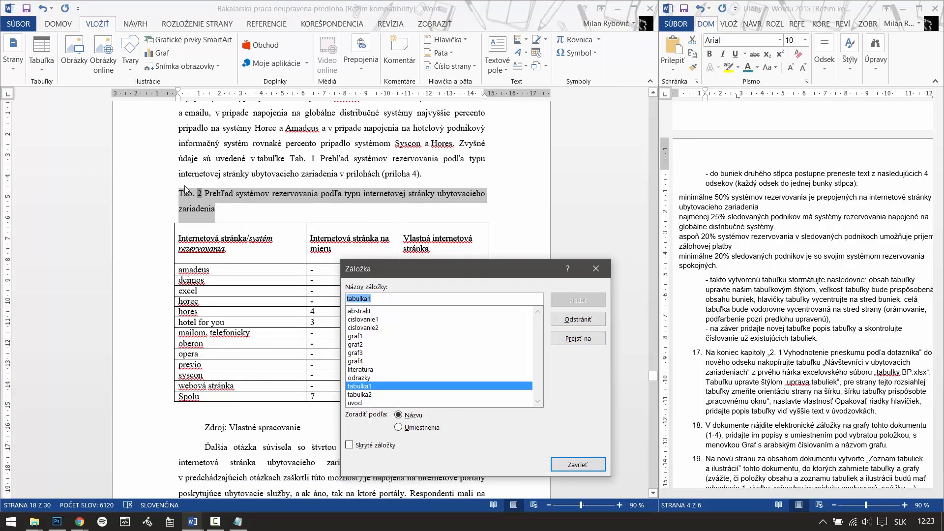
pyautogui.click(365, 396)
pyautogui.click(554, 337)
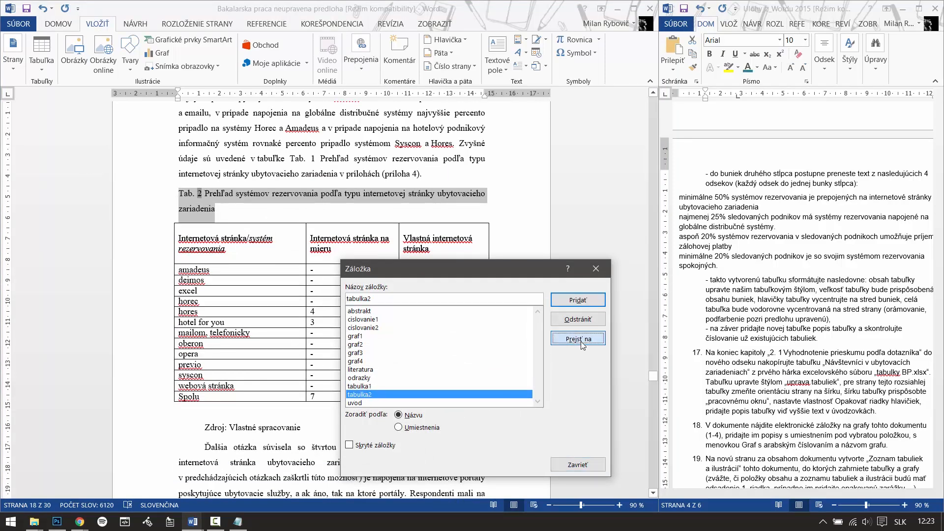
pyautogui.click(577, 464)
# Add an empty paragraph at the end of chapter 2.1, just before heading 2.2, for the table of task 17.
pyautogui.click(782, 394)
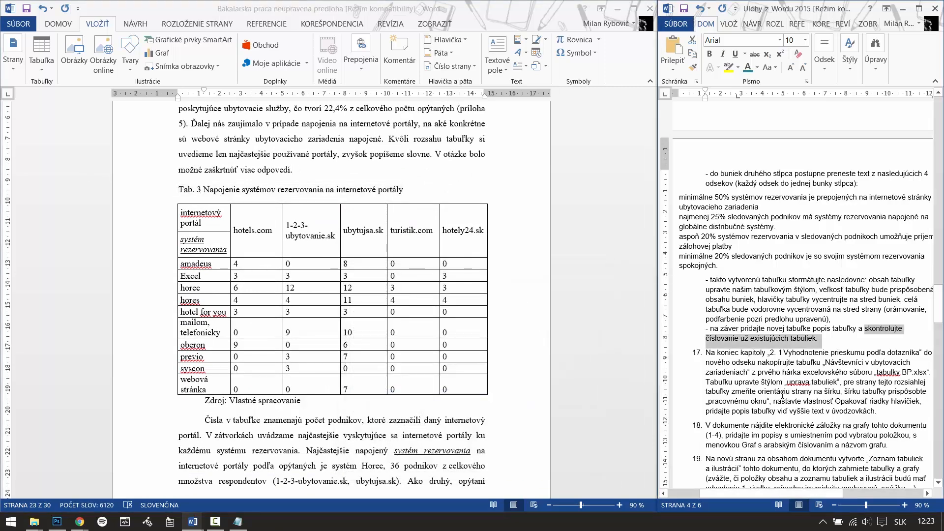
pyautogui.click(783, 365)
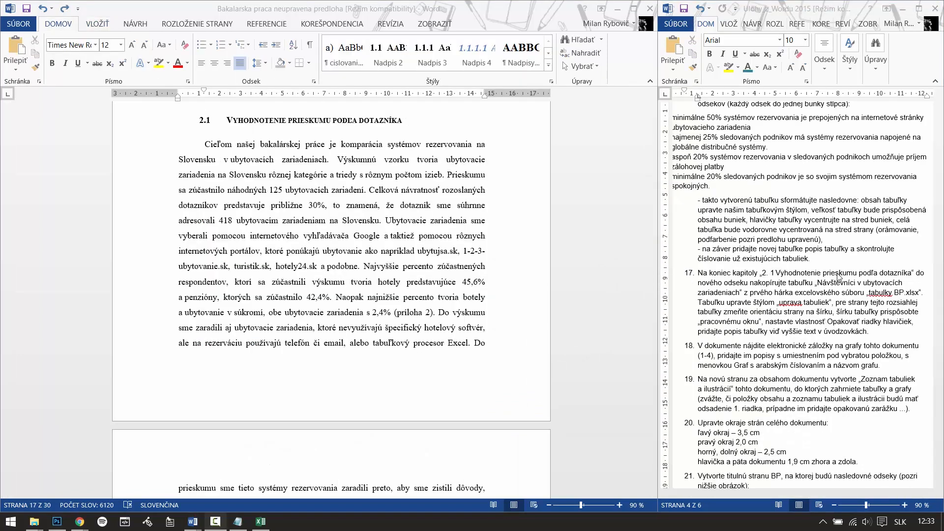
pyautogui.click(302, 120)
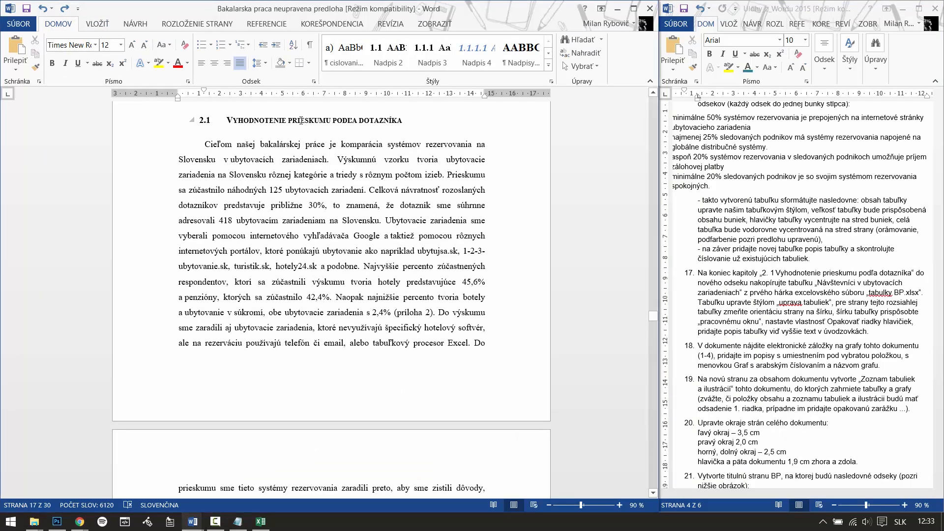
pyautogui.moveTo(654, 315); pyautogui.dragTo(670, 420)
pyautogui.click(273, 347)
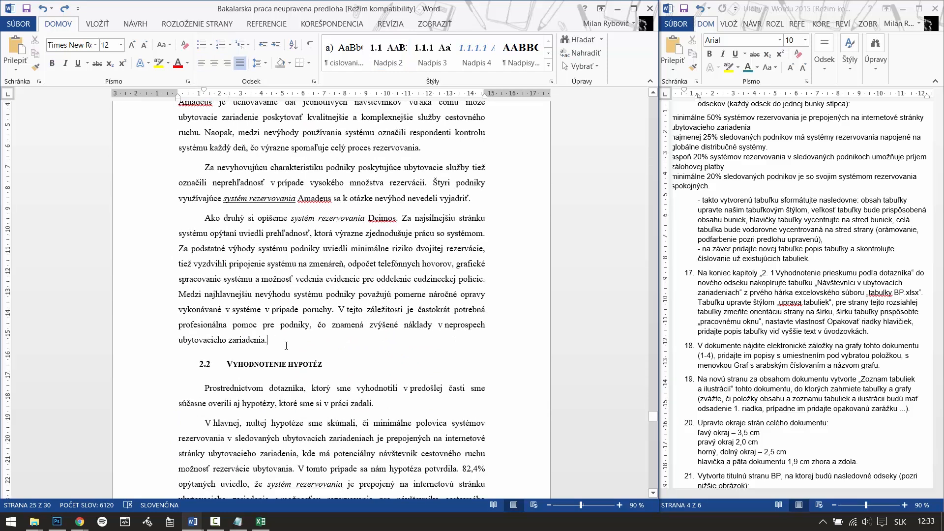
pyautogui.press('Return')
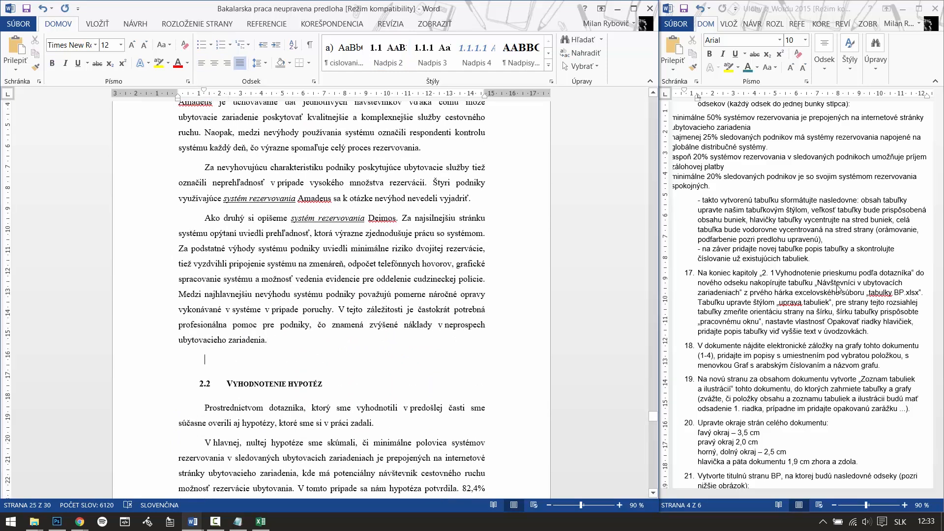
# Switch to the Excel workbook "tabulky BP" and copy the visitors table A5:F71 from the sheet tabulka4.
pyautogui.click(918, 276)
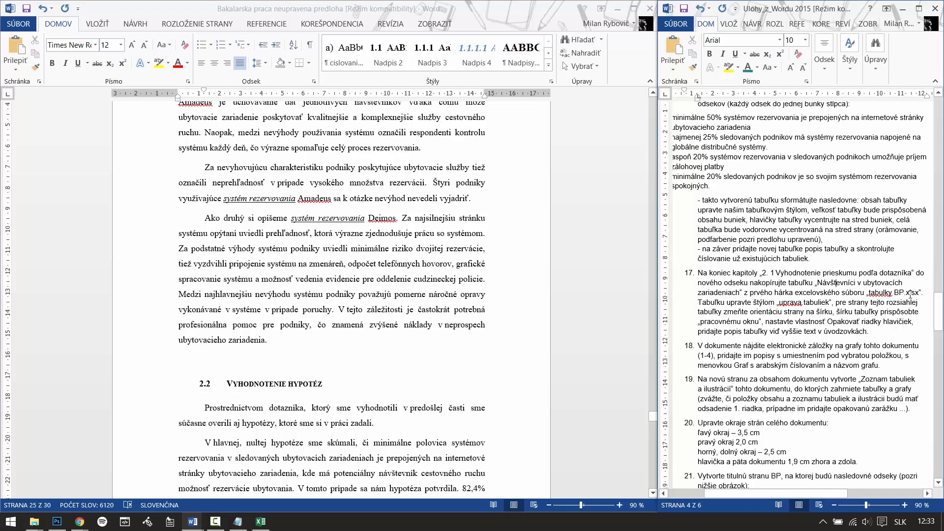
pyautogui.click(268, 524)
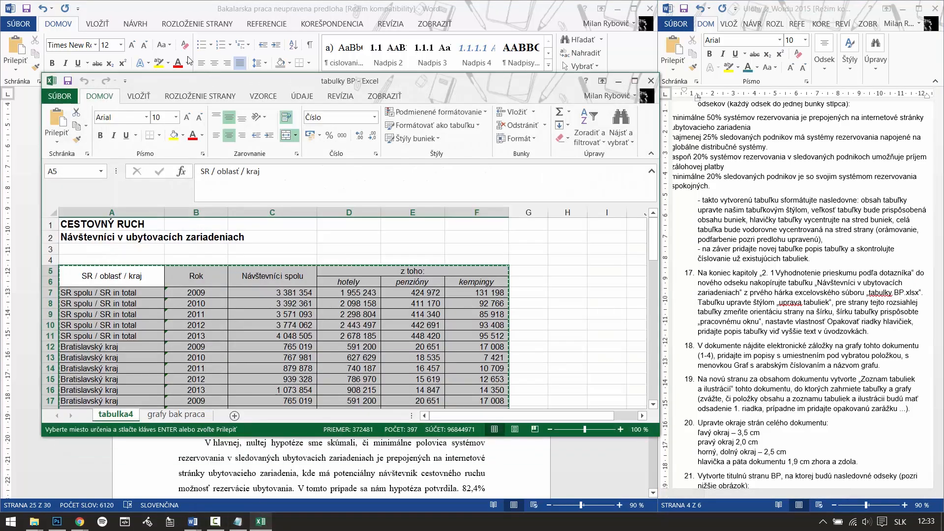
pyautogui.click(457, 236)
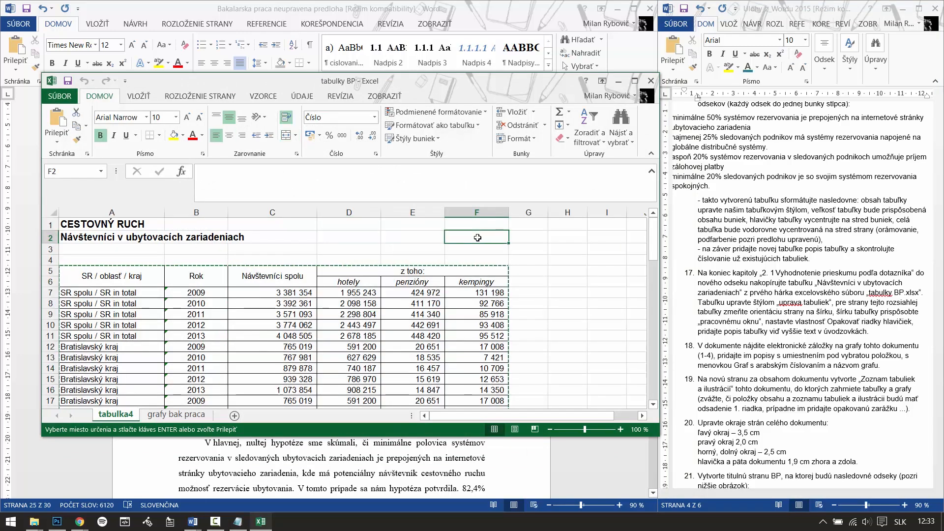
pyautogui.click(634, 81)
pyautogui.press('Escape')
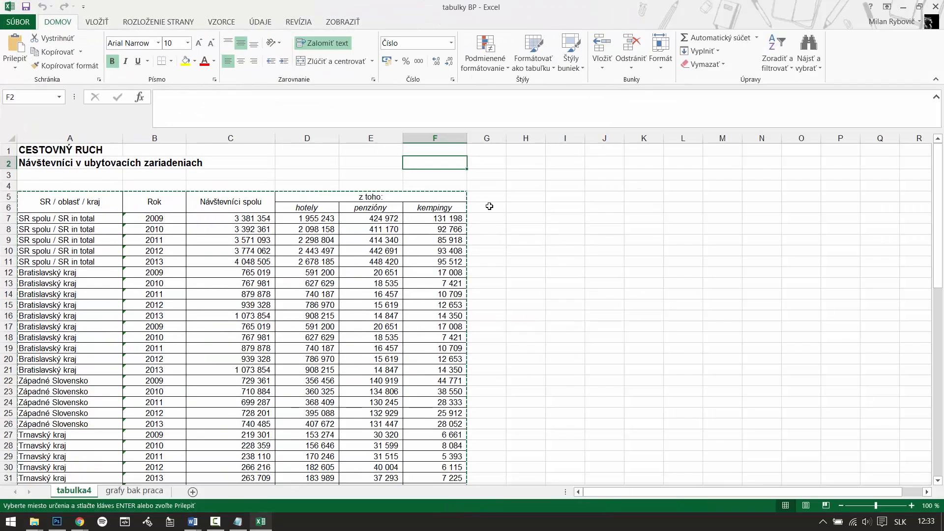
pyautogui.moveTo(22, 196); pyautogui.dragTo(460, 463)
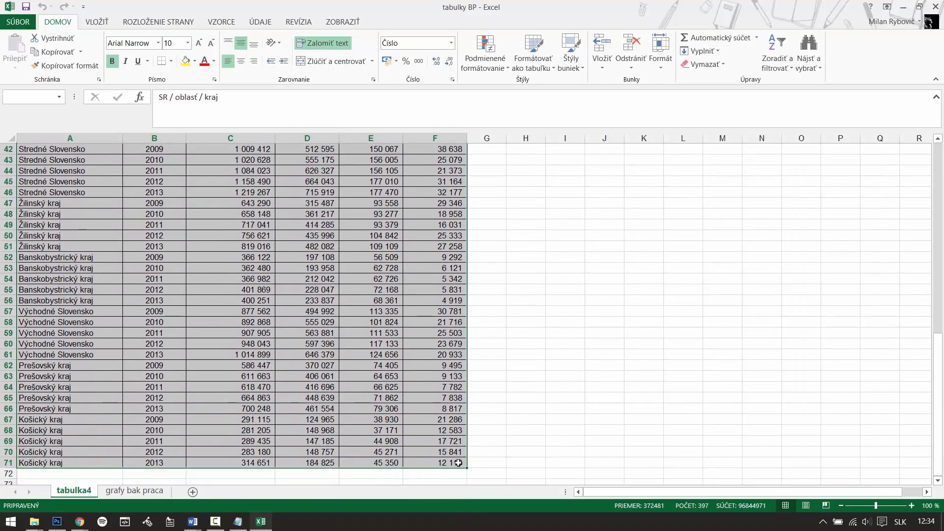
pyautogui.hotkey('ctrl', 'c')
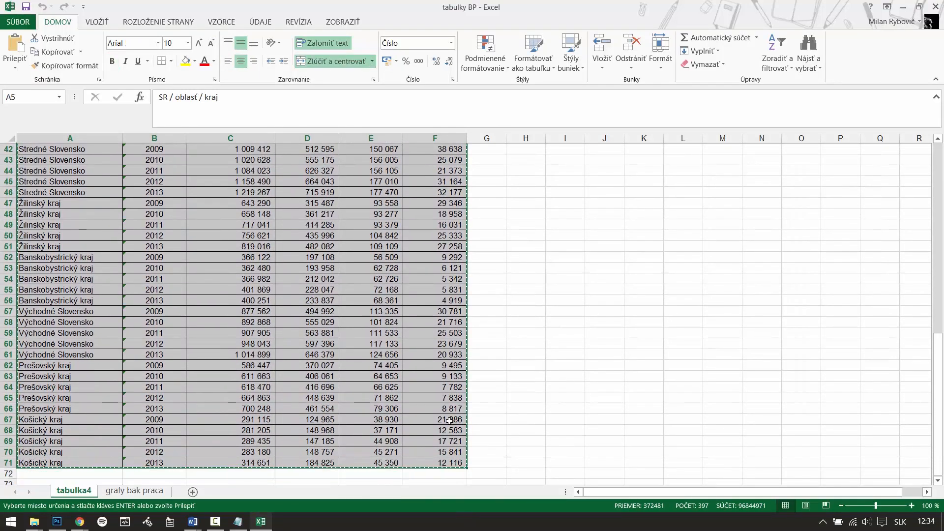
# Return to the thesis in Word and paste the visitors table into the empty paragraph before heading 2.2, keeping the source formatting.
pyautogui.hotkey('alt', 'Tab')
pyautogui.click(238, 361)
pyautogui.rightClick(208, 359)
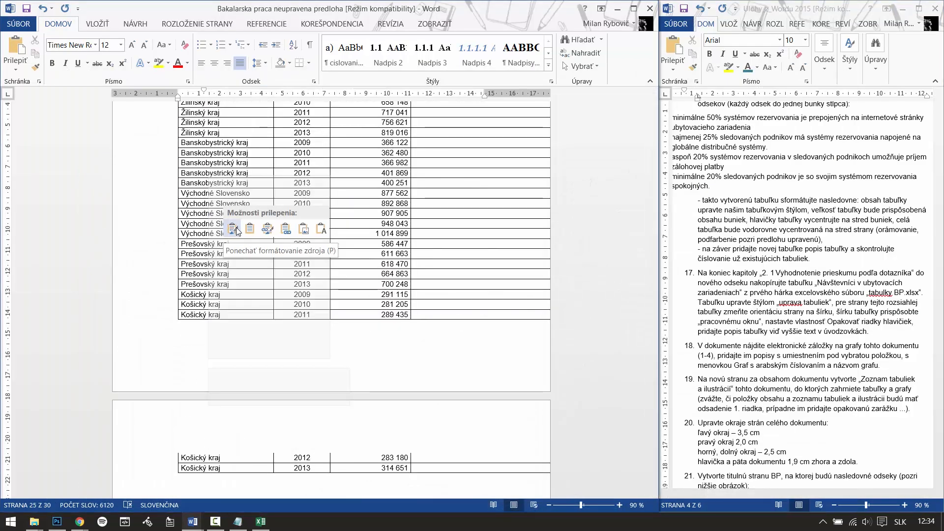
pyautogui.click(236, 228)
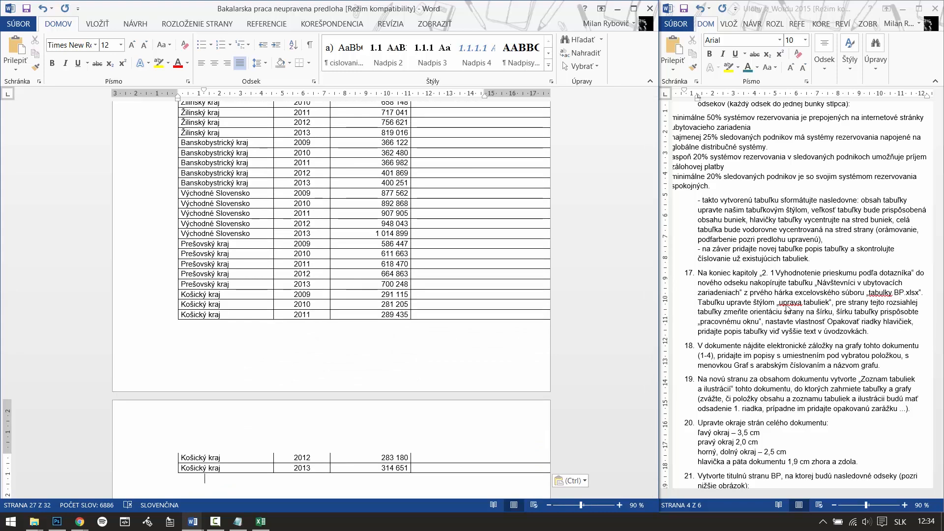
# Apply the style "uprava tabuliek" to the whole pasted visitors table.
pyautogui.scroll(7, 284, 253)
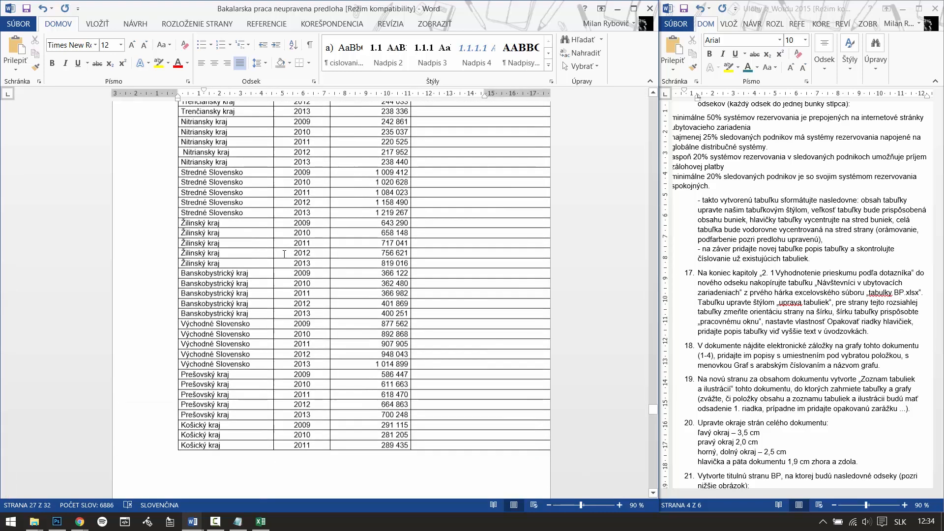
pyautogui.scroll(12, 284, 253)
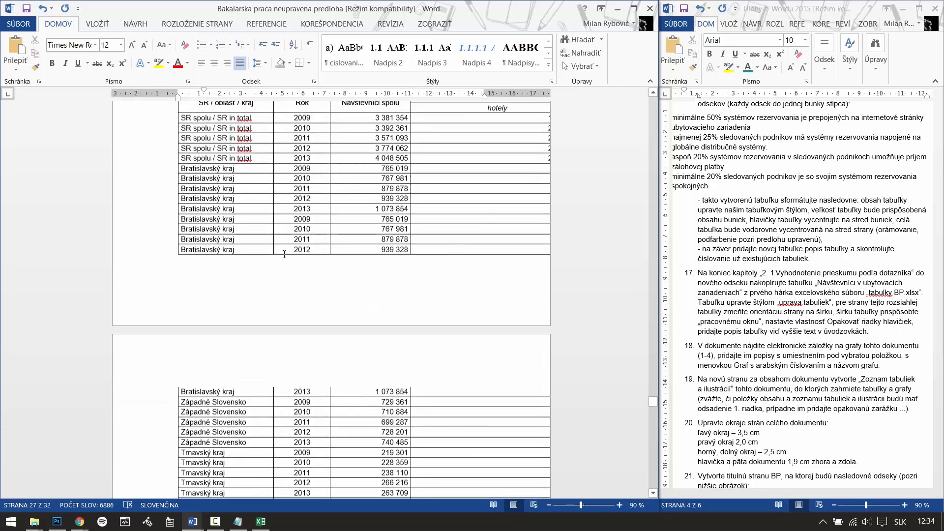
pyautogui.scroll(1, 284, 254)
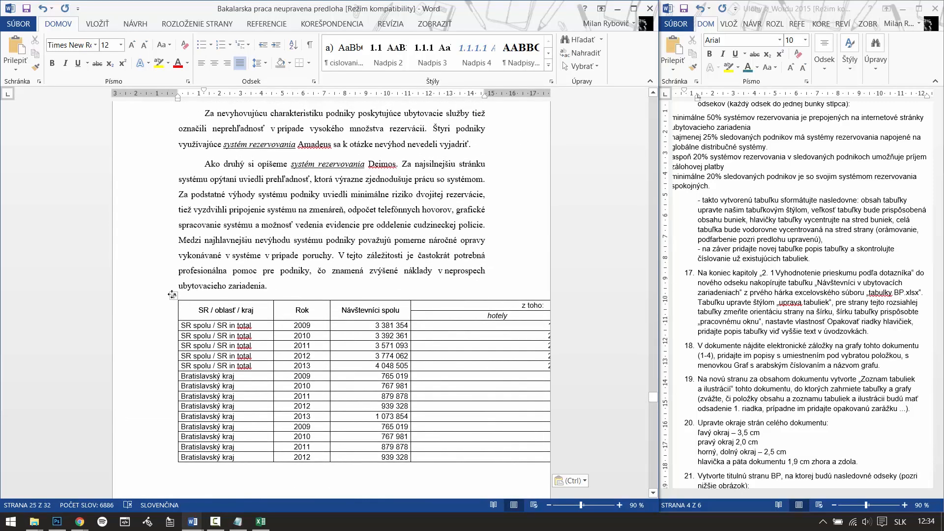
pyautogui.click(174, 295)
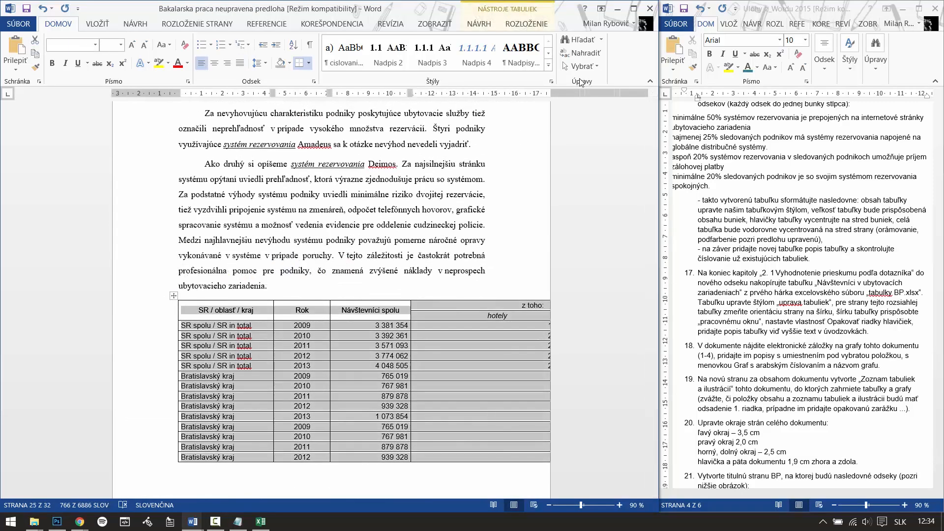
pyautogui.click(552, 82)
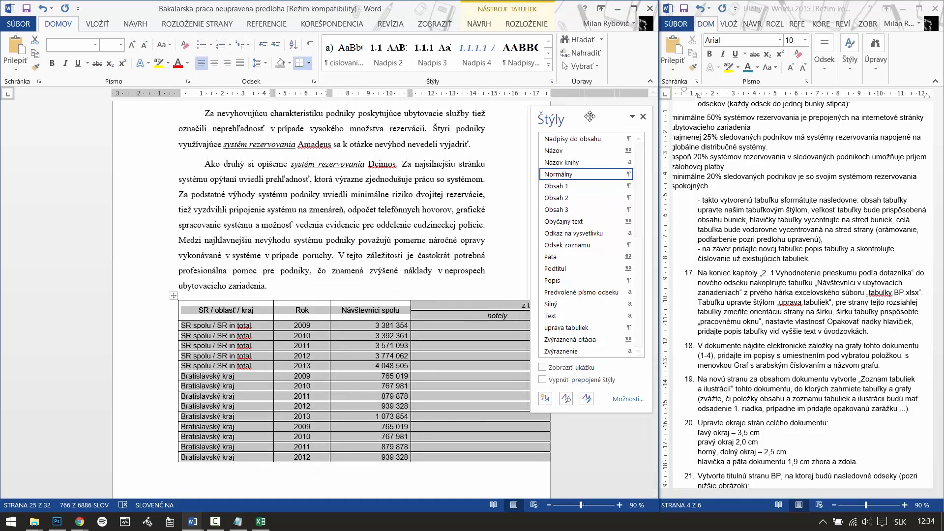
pyautogui.click(575, 327)
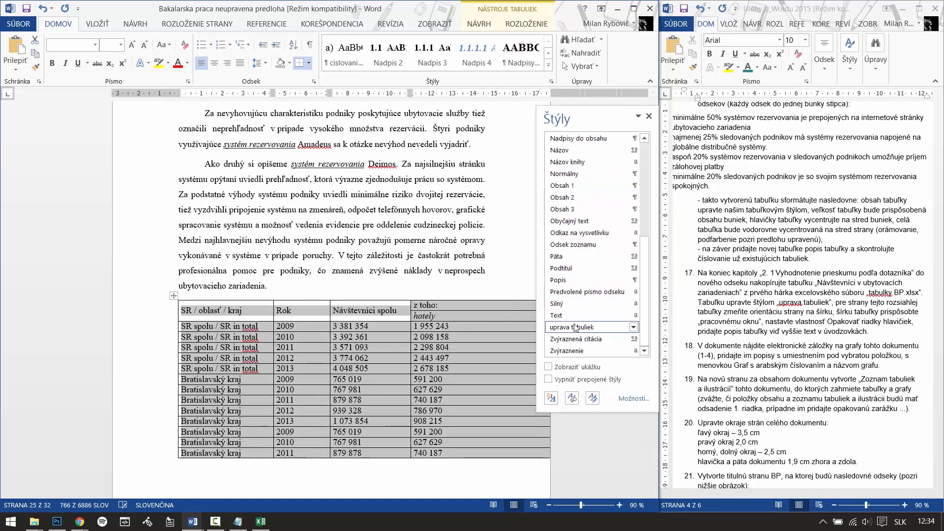
pyautogui.click(649, 116)
# Check task 17's instructions, then set the page orientation to landscape for only the selected visitors table.
pyautogui.click(807, 313)
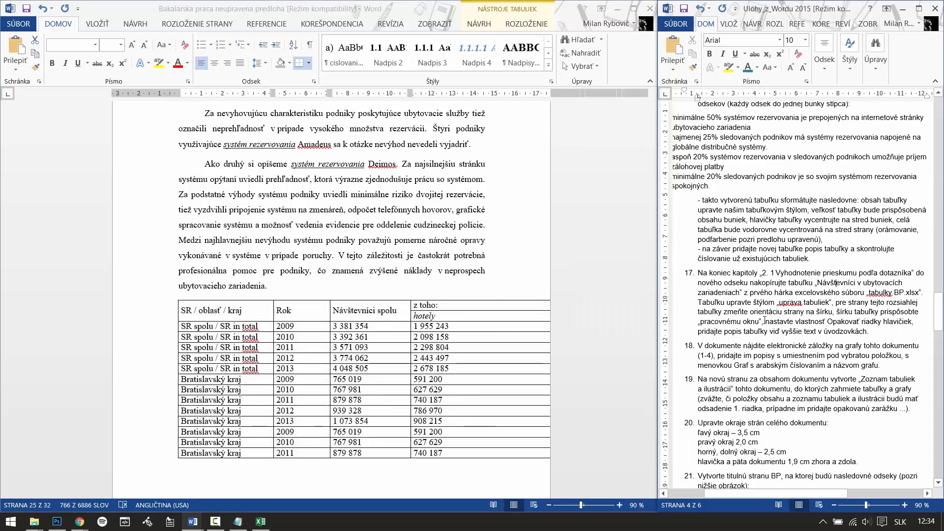
pyautogui.moveTo(833, 311); pyautogui.dragTo(733, 303)
pyautogui.click(743, 321)
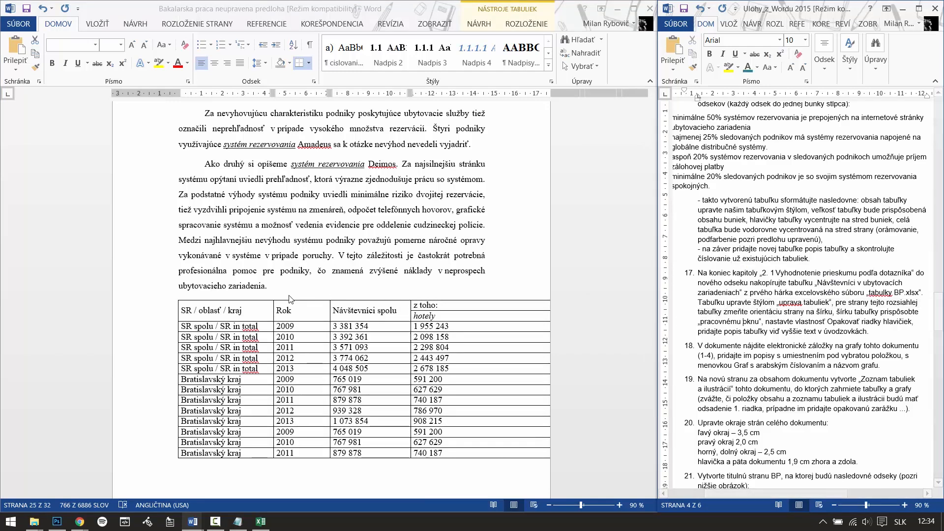
pyautogui.click(174, 296)
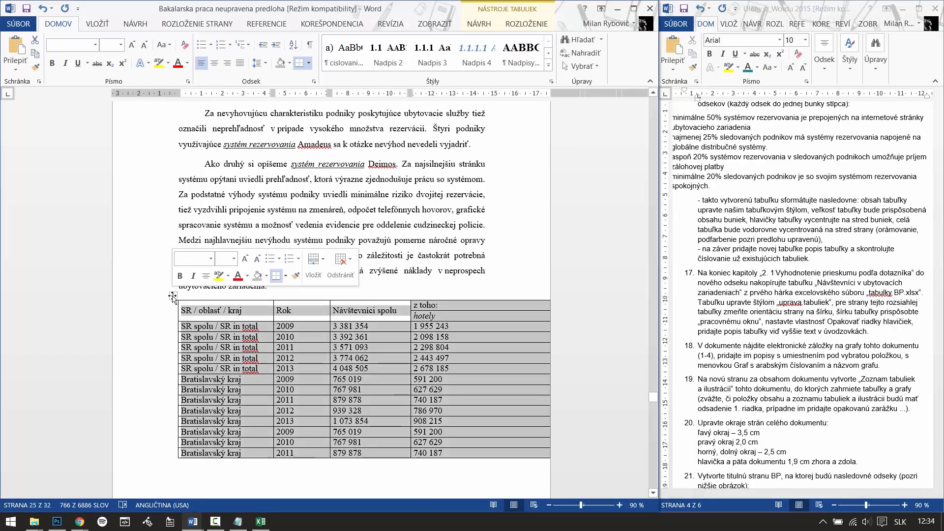
pyautogui.click(192, 24)
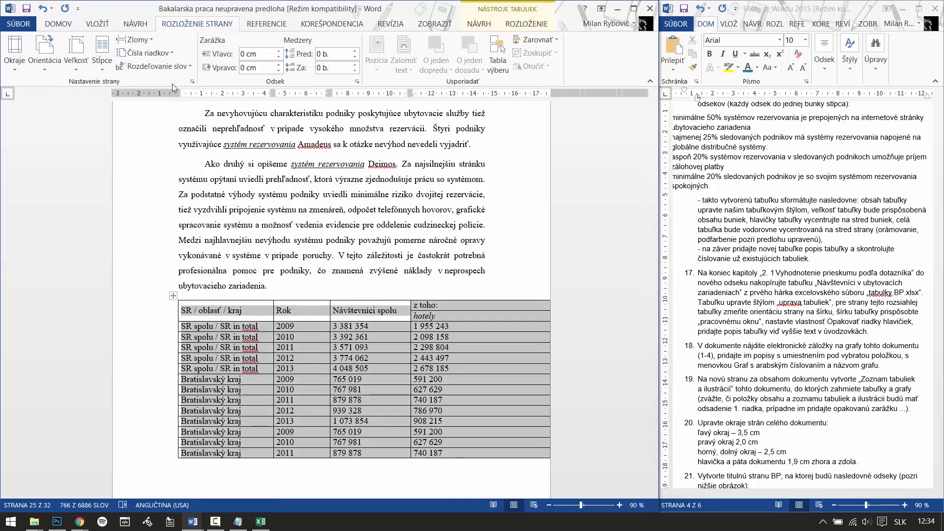
pyautogui.click(192, 82)
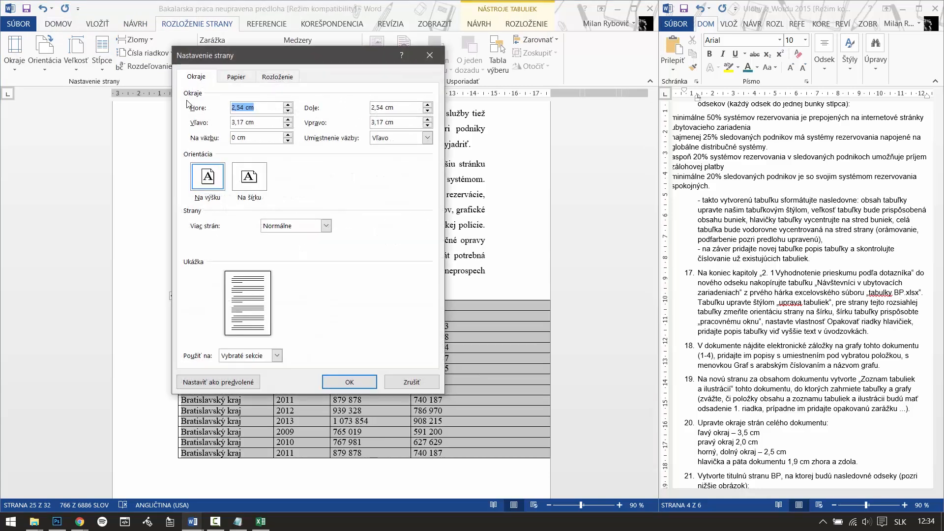
pyautogui.click(245, 182)
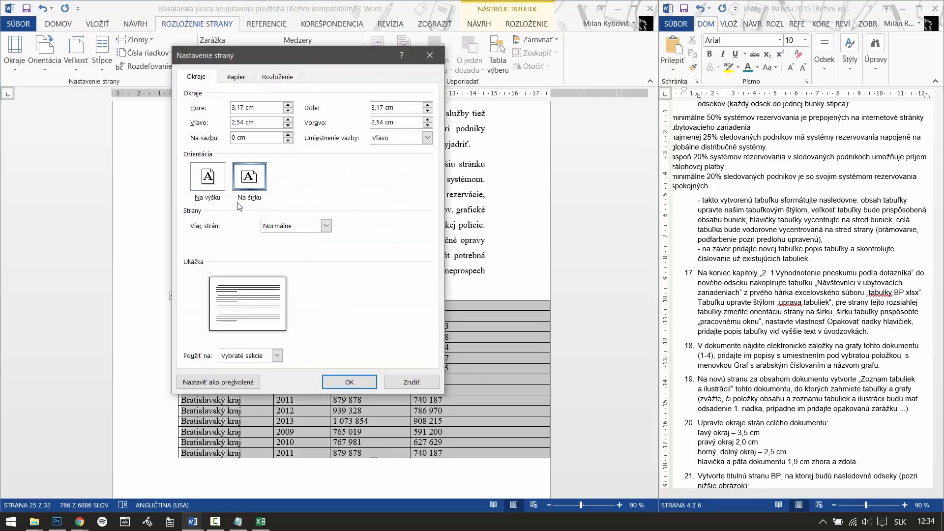
pyautogui.click(254, 357)
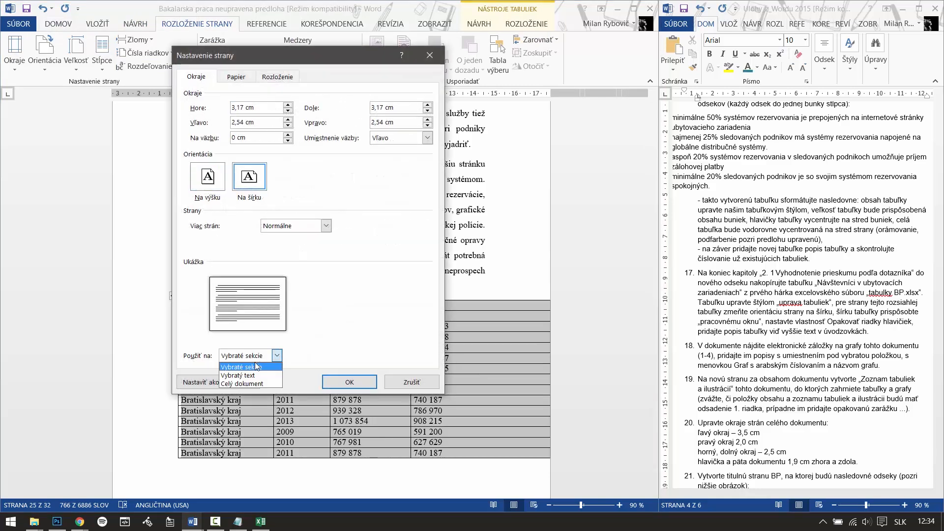
pyautogui.click(253, 375)
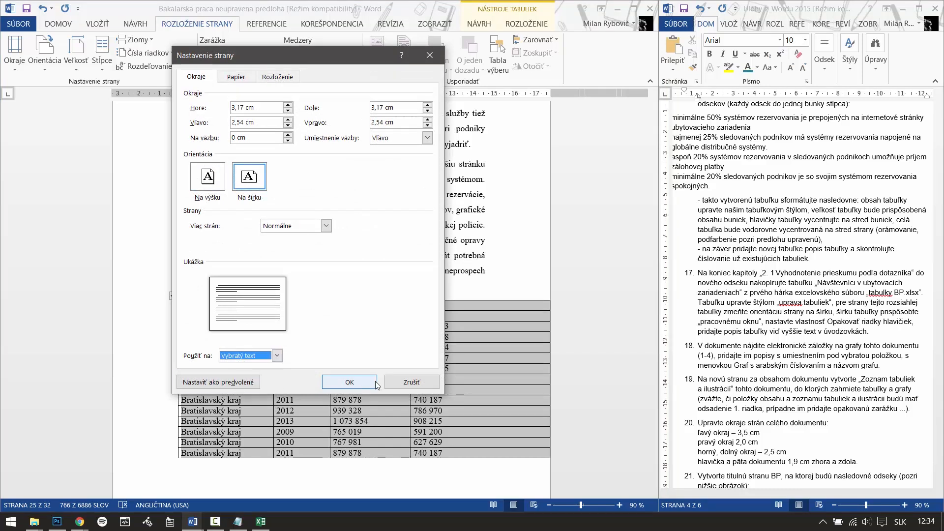
pyautogui.click(344, 381)
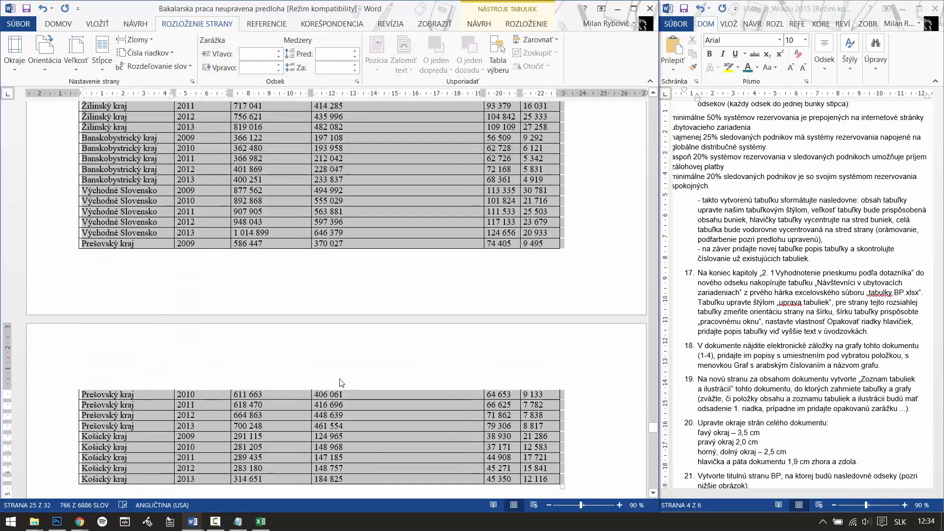
# Set the visitors table's preferred width to 100 percent so it fits the page's text area.
pyautogui.moveTo(654, 399)
pyautogui.mouseDown()
pyautogui.moveTo(656, 378)
pyautogui.moveTo(667, 412)
pyautogui.moveTo(667, 386)
pyautogui.mouseUp()
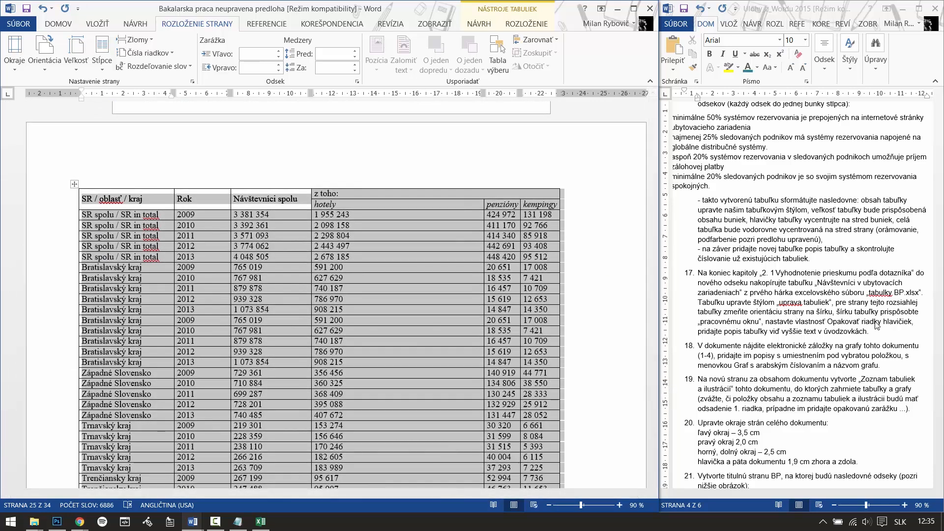
pyautogui.click(896, 326)
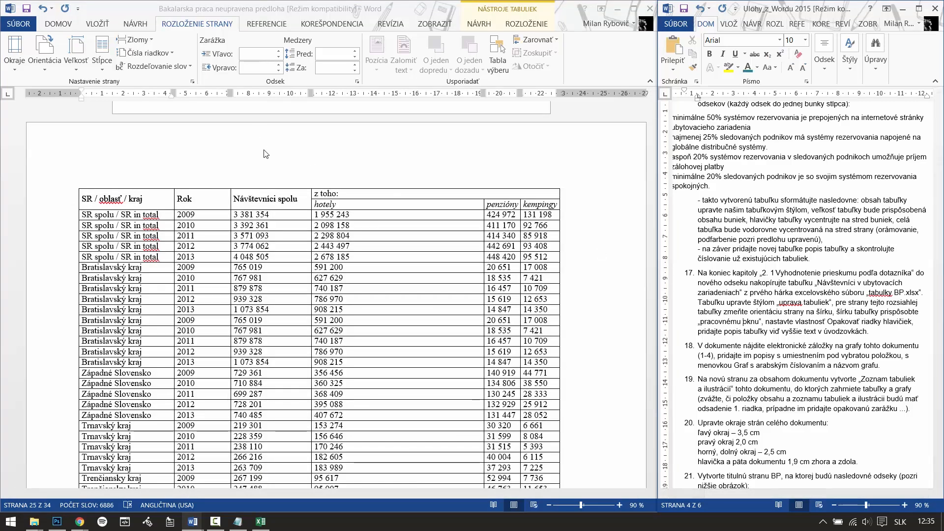
pyautogui.click(72, 184)
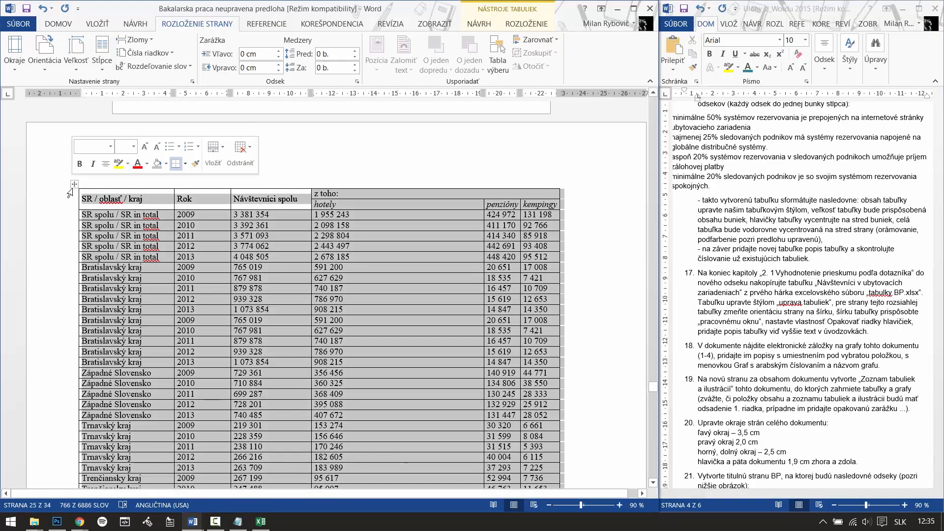
pyautogui.rightClick(74, 186)
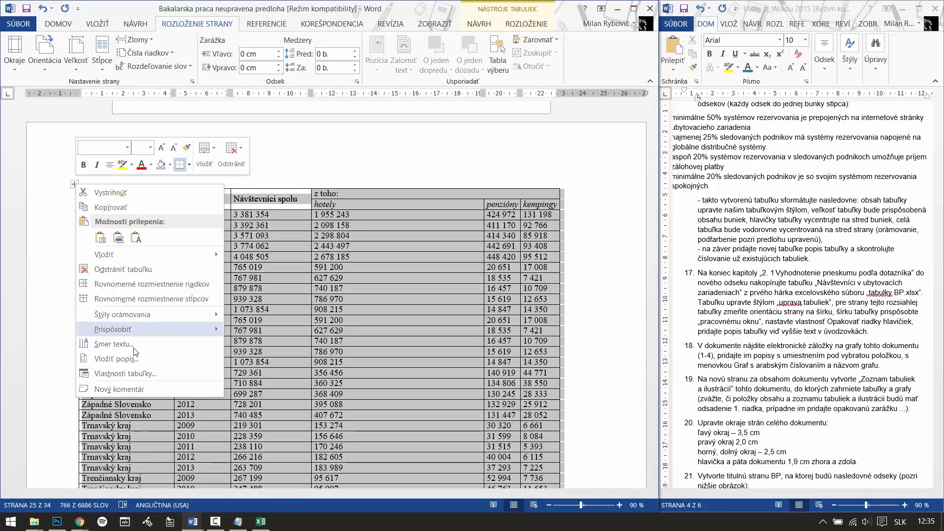
pyautogui.click(113, 374)
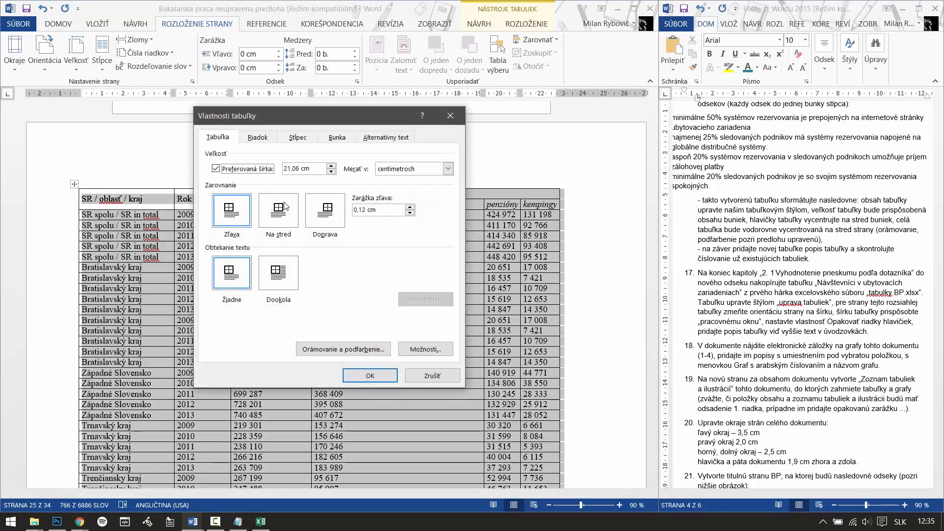
pyautogui.click(390, 172)
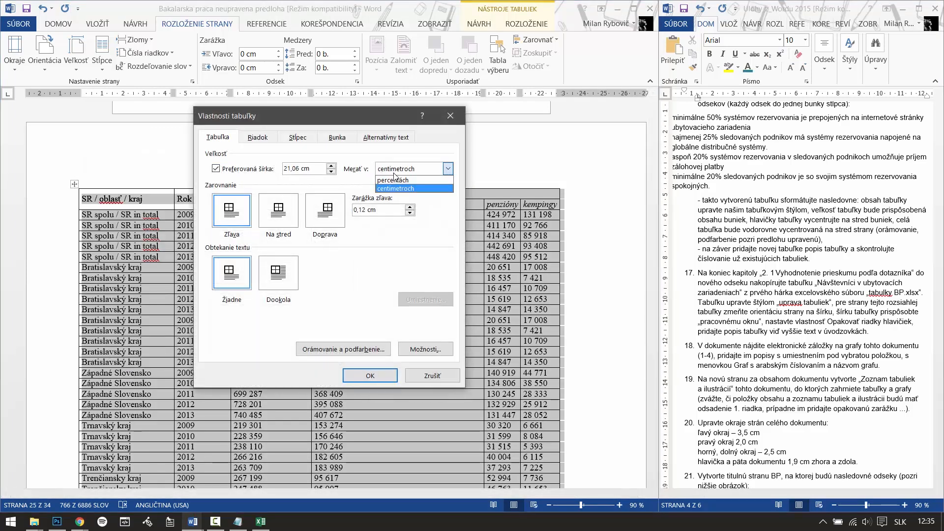
pyautogui.click(396, 187)
pyautogui.moveTo(297, 170); pyautogui.dragTo(261, 177)
pyautogui.write('100')
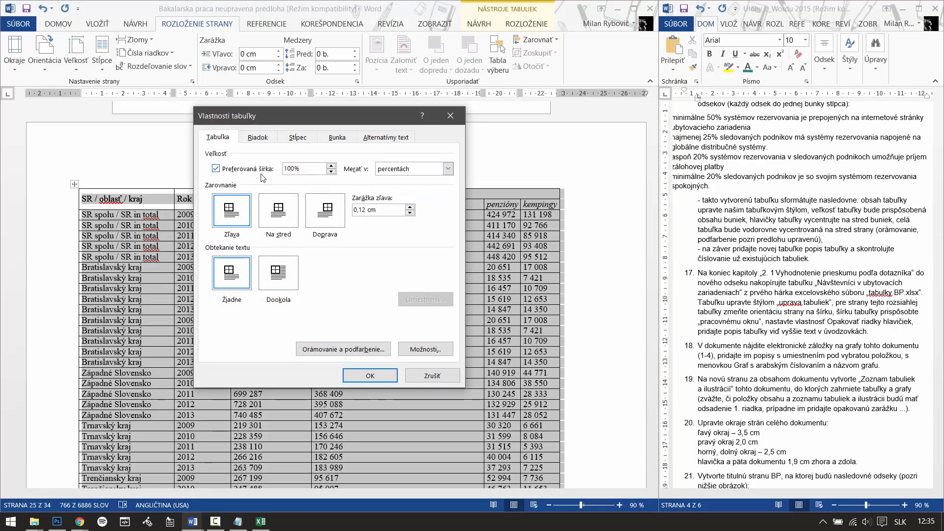
pyautogui.click(369, 375)
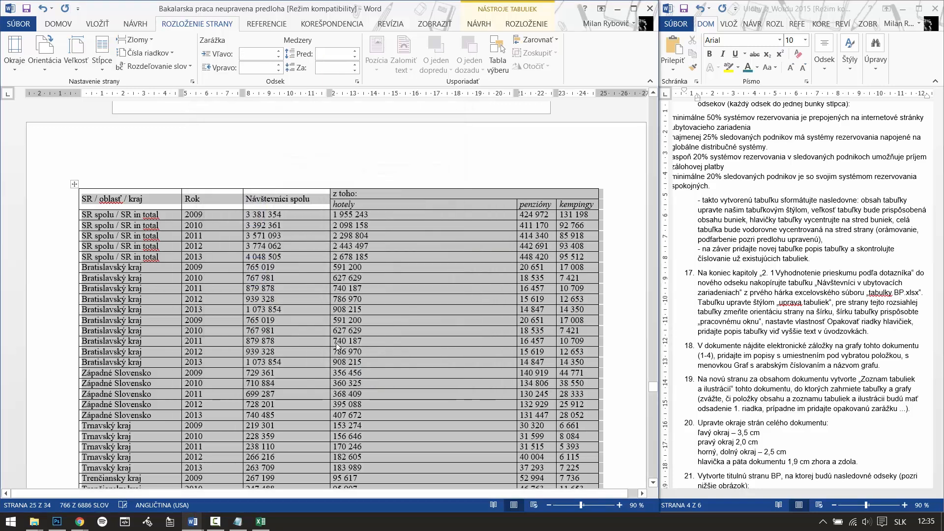
# Make the two header rows of the visitors table repeat on every page and check the table's continuation.
pyautogui.click(852, 332)
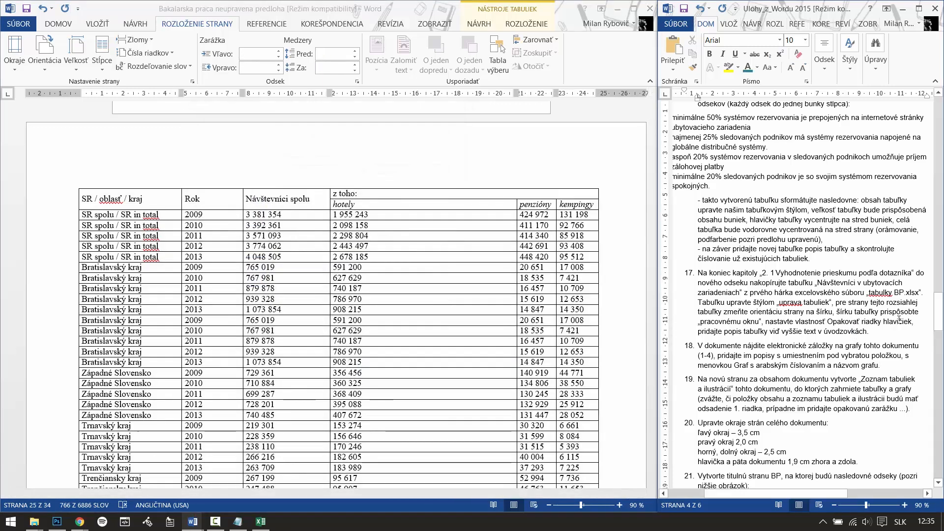
pyautogui.click(75, 184)
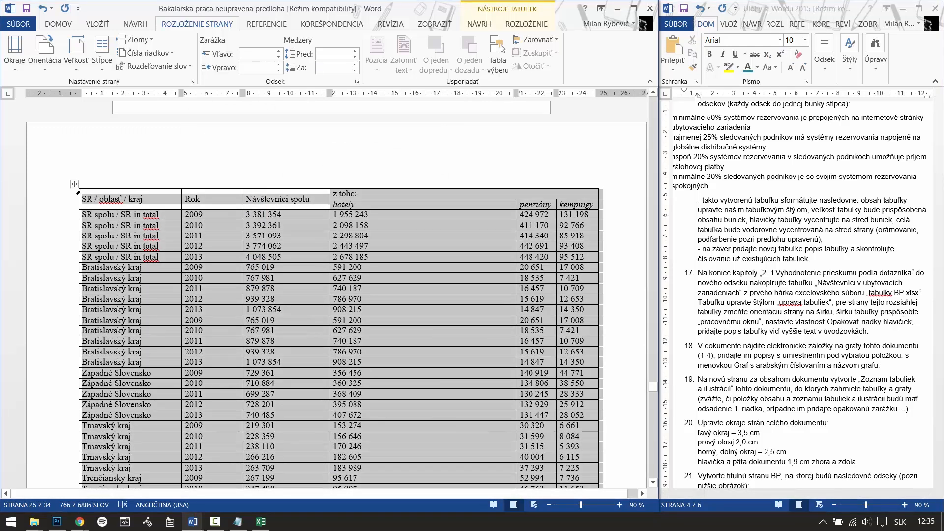
pyautogui.click(80, 192)
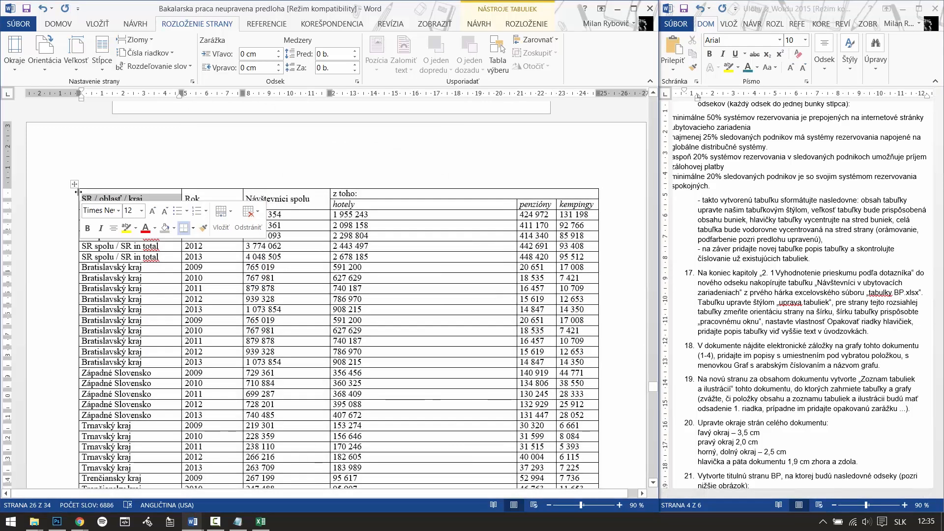
pyautogui.moveTo(80, 192); pyautogui.dragTo(594, 208)
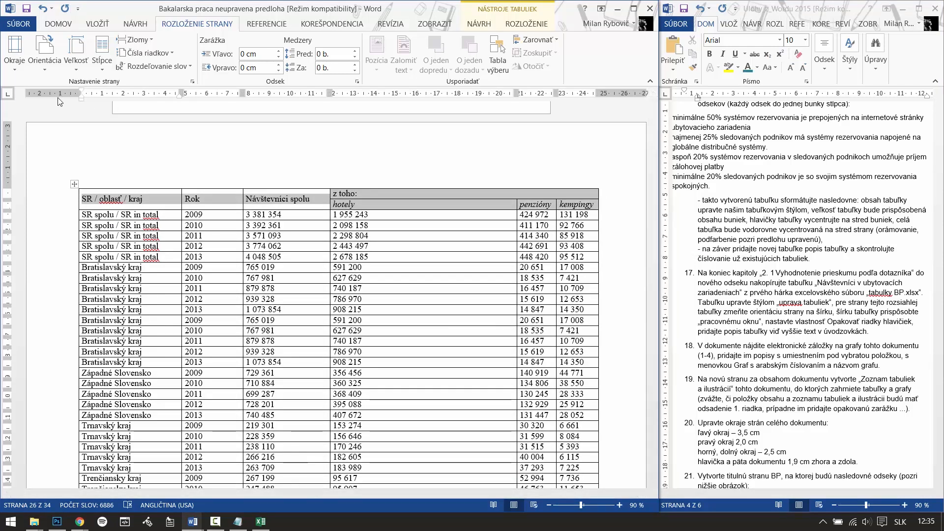
pyautogui.click(537, 25)
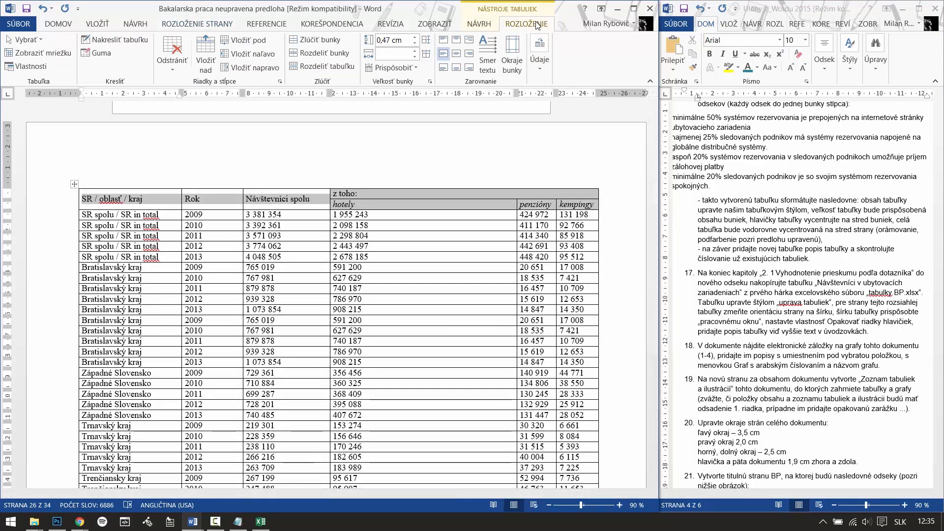
pyautogui.click(539, 57)
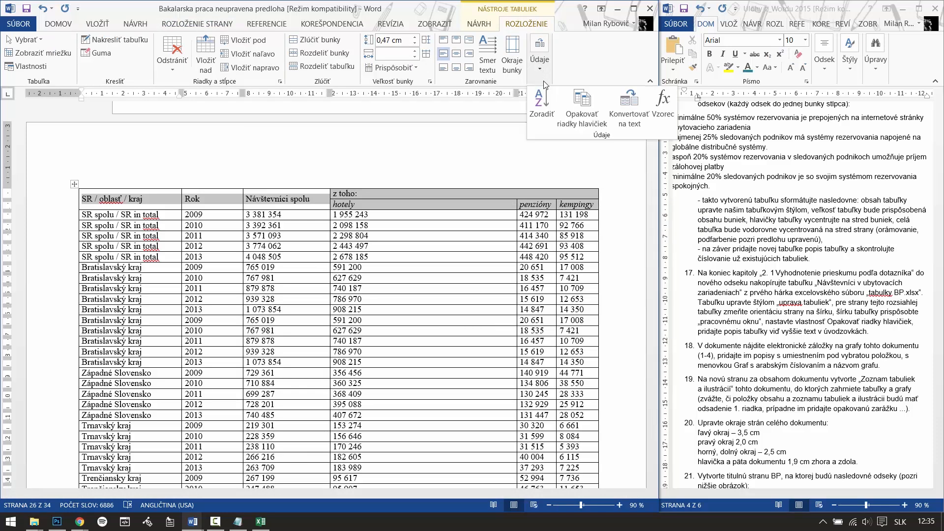
pyautogui.click(581, 113)
pyautogui.scroll(-1, 569, 356)
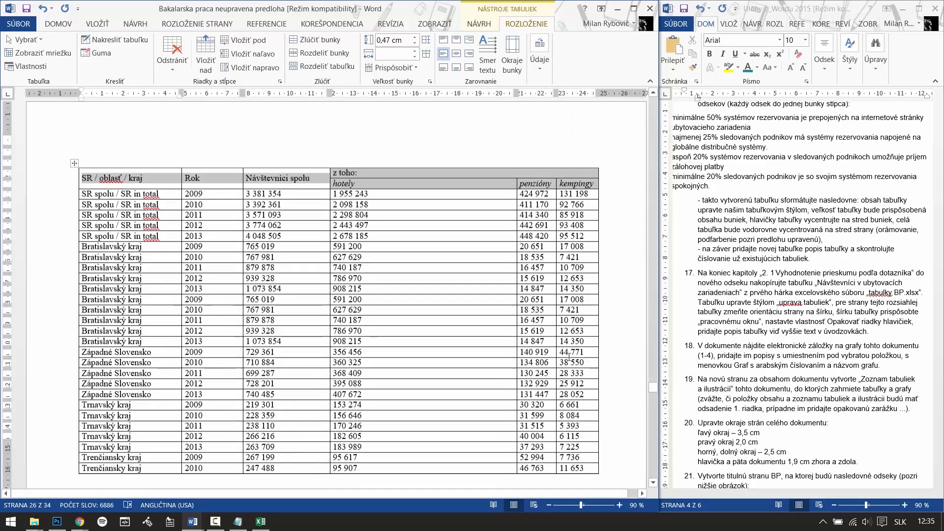
pyautogui.scroll(-10, 569, 357)
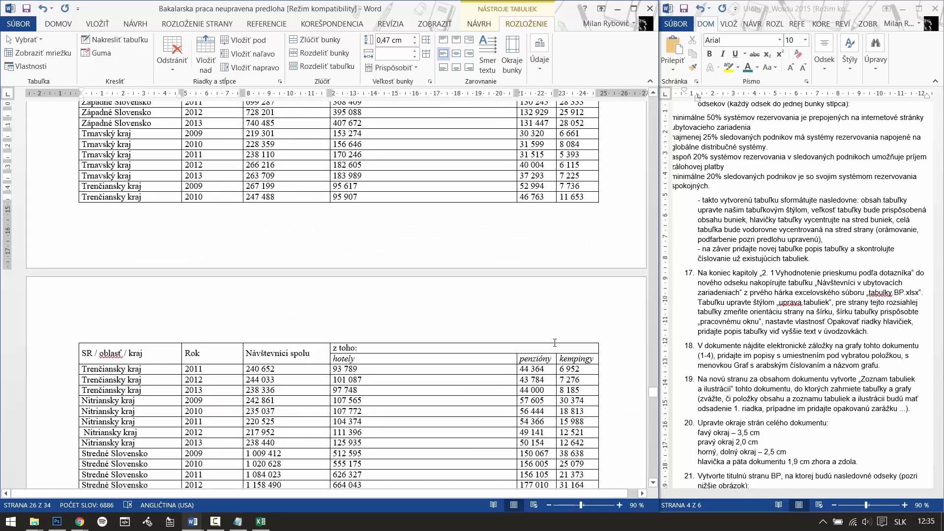
pyautogui.scroll(10, 261, 239)
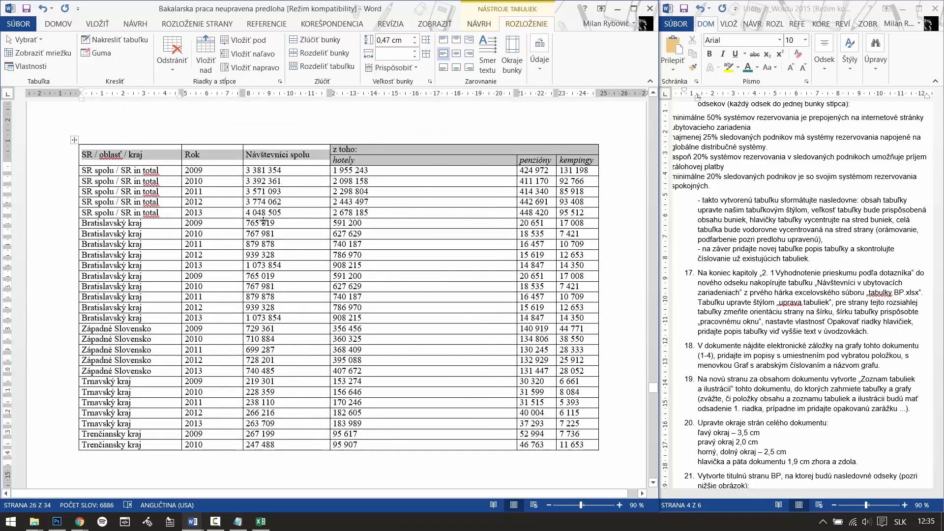
# Make the chapter title "2. 1 Vyhodnotenie prieskumu podľa dotazníka" bold in task 17 of the assignment document.
pyautogui.click(854, 344)
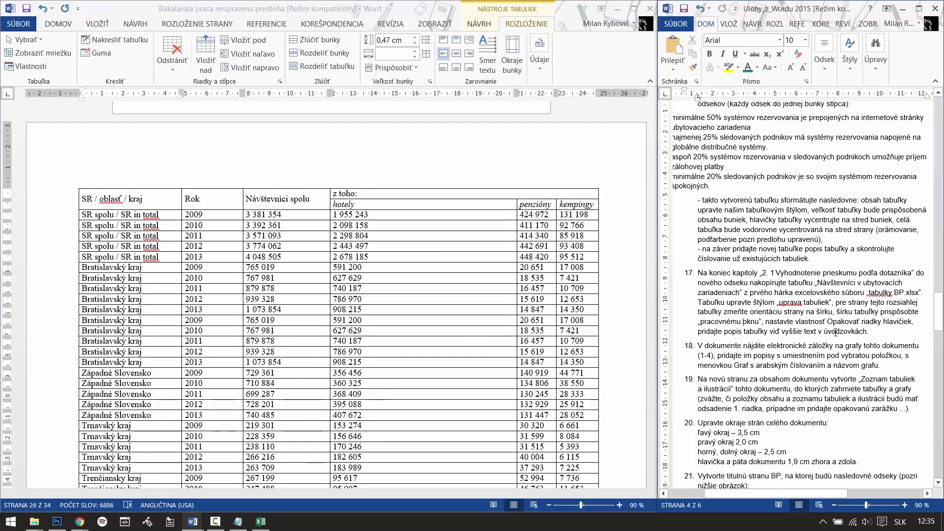
pyautogui.moveTo(868, 294); pyautogui.dragTo(919, 293)
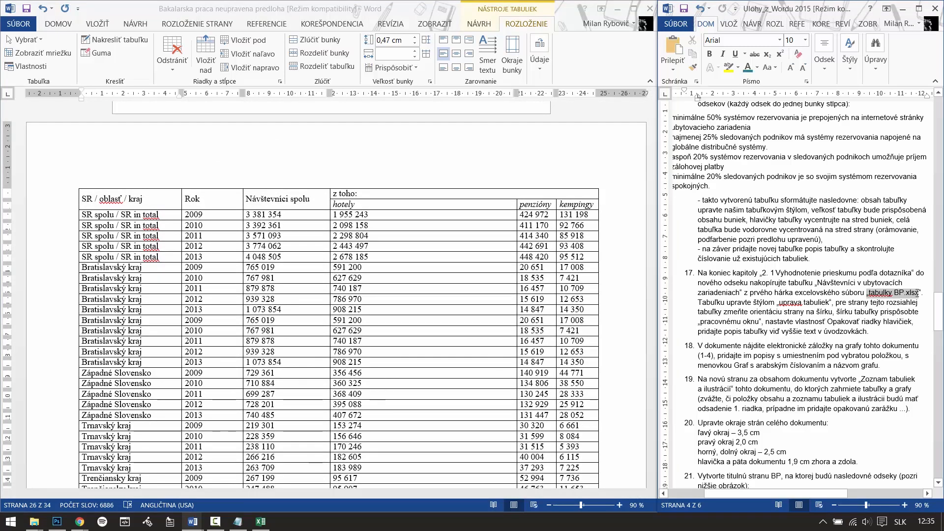
pyautogui.click(781, 301)
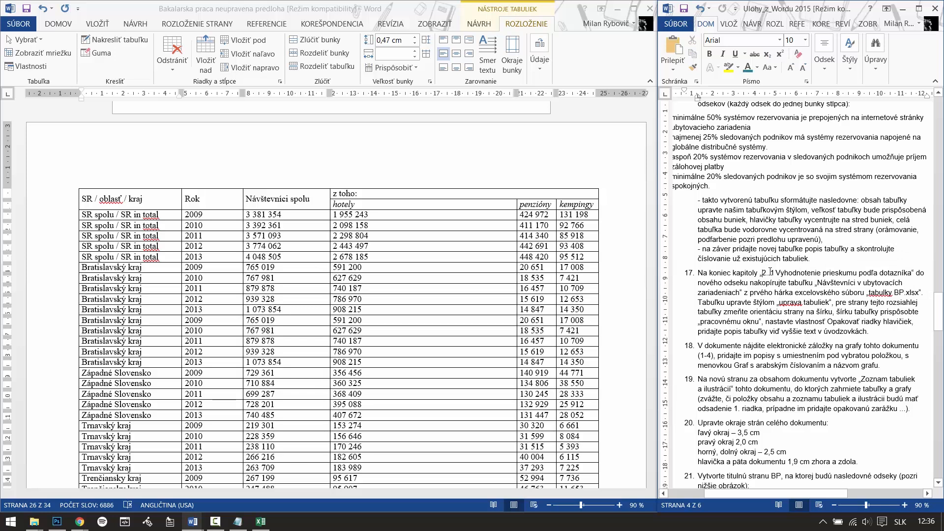
pyautogui.moveTo(771, 272); pyautogui.dragTo(900, 276)
pyautogui.hotkey('ctrl', 'b')
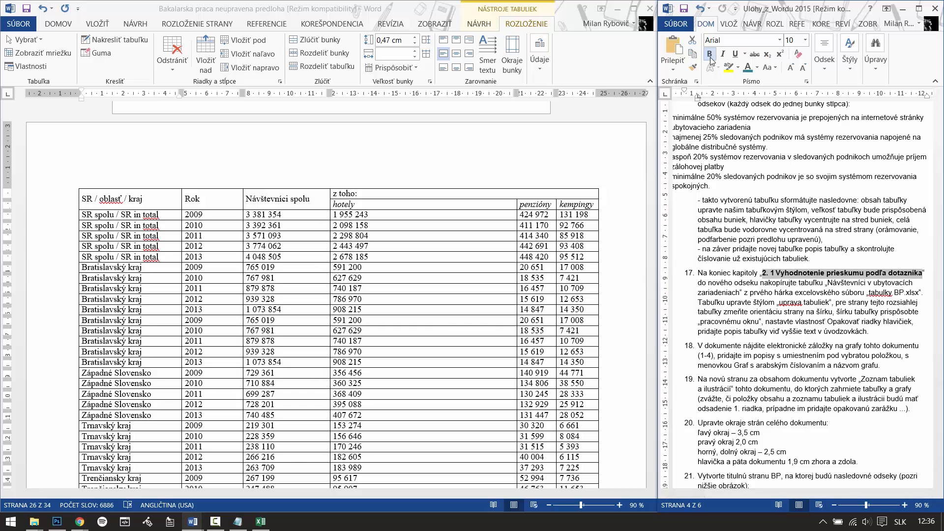
# Insert a numbered caption with the label "Tab." above the whole visitors table in the thesis.
pyautogui.click(242, 279)
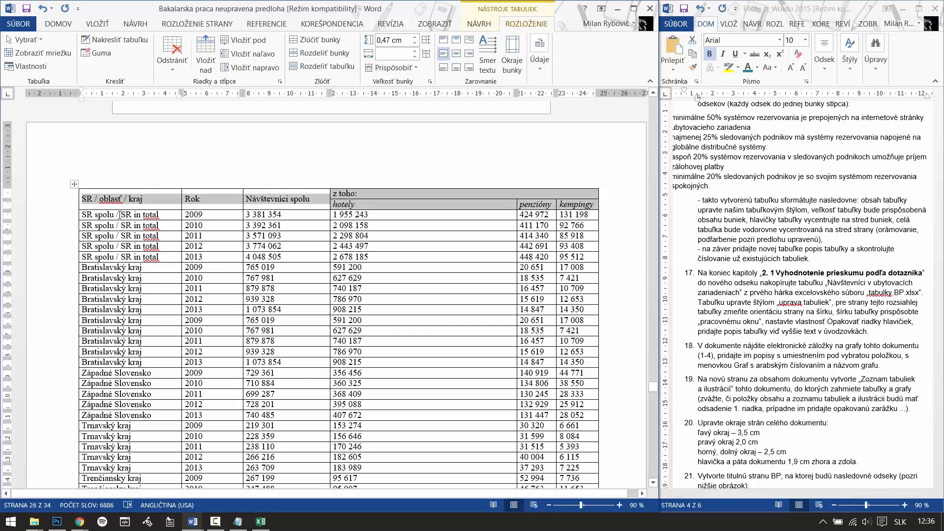
pyautogui.click(129, 197)
pyautogui.click(75, 185)
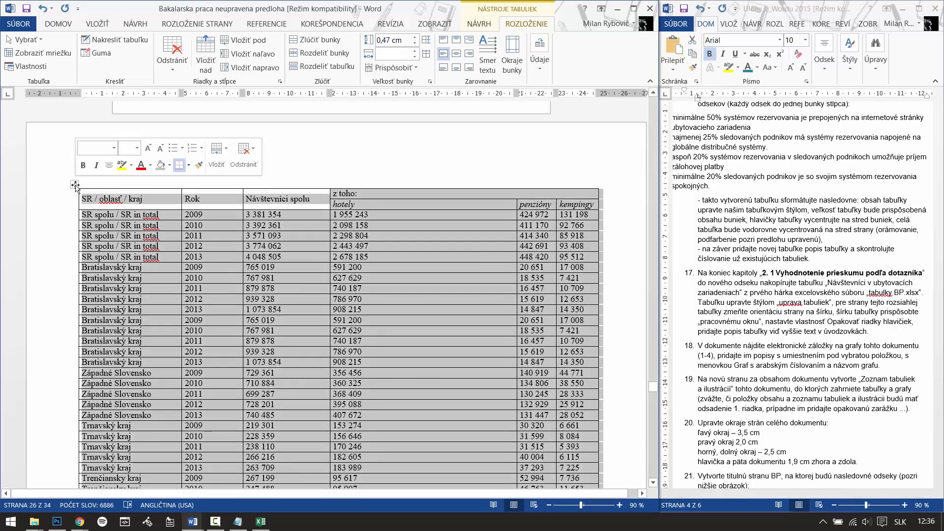
pyautogui.rightClick(75, 183)
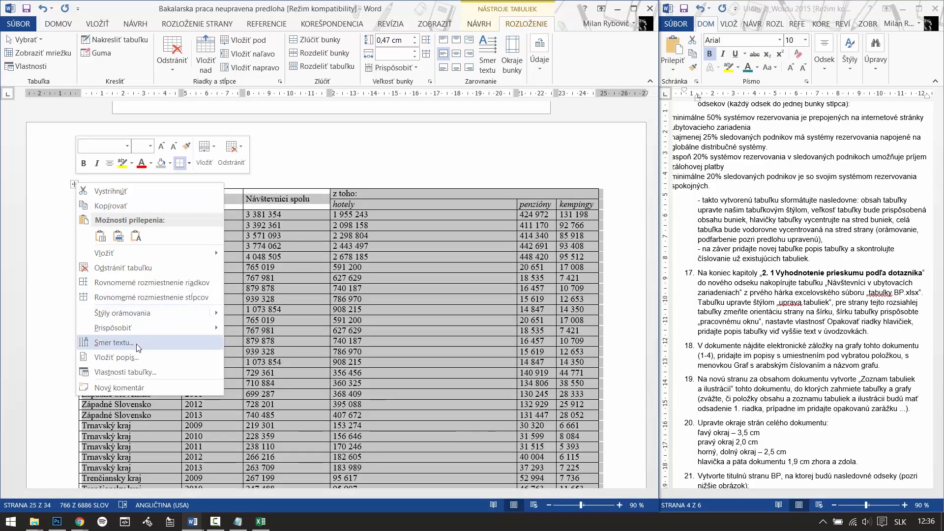
pyautogui.click(116, 357)
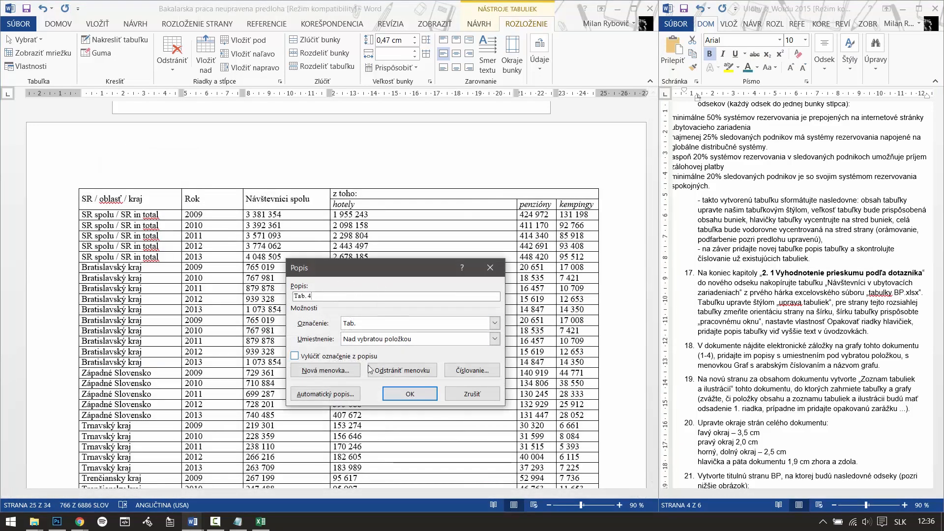
pyautogui.click(409, 396)
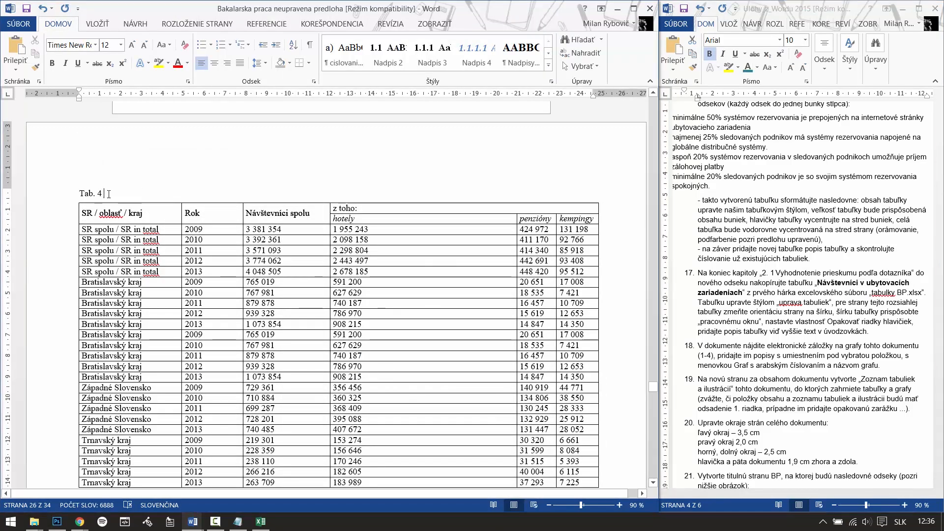
# Add the title "Návštevníci v ubytovacích zariadeniach" to the visitors table's caption and save the thesis.
pyautogui.write('Návštevníci v ubytovac')
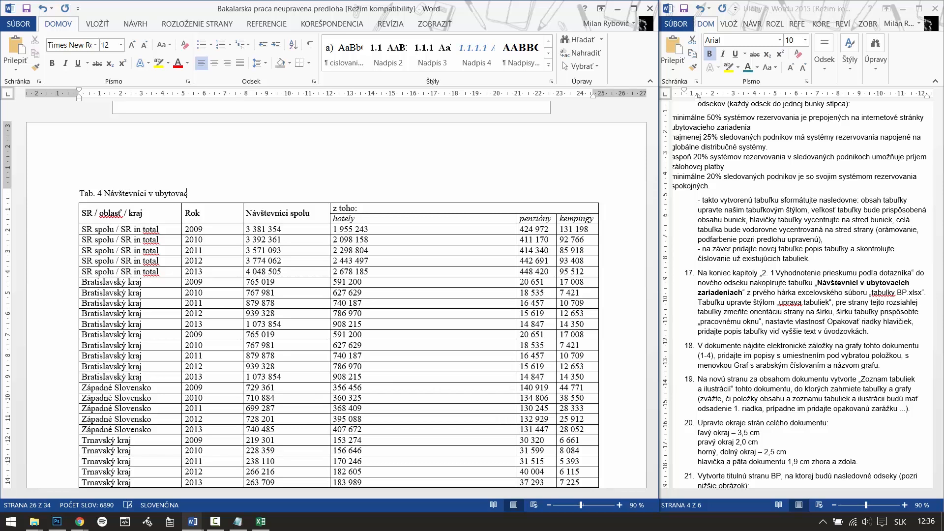
pyautogui.write(' zariadeniach')
pyautogui.click(26, 10)
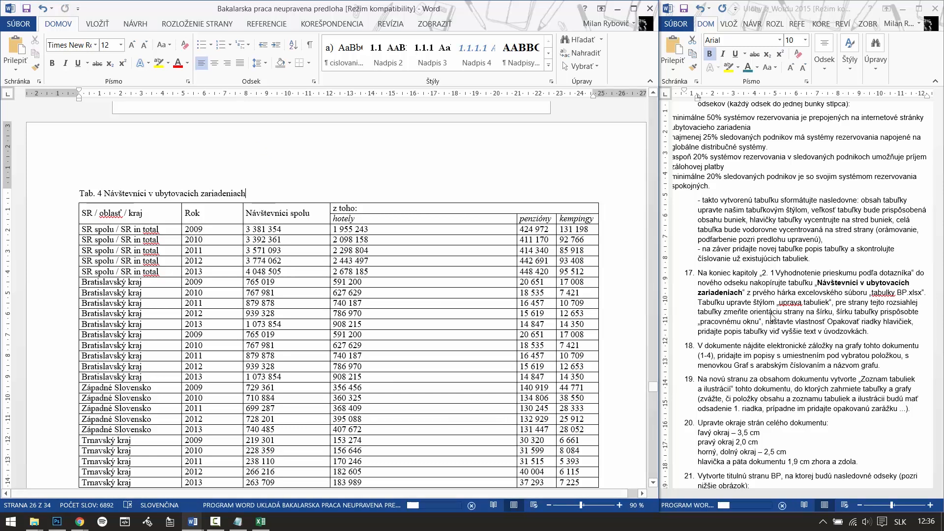
# Read task 18 in the assignment document and go to the bookmark graf1 in the thesis.
pyautogui.click(759, 303)
pyautogui.click(780, 322)
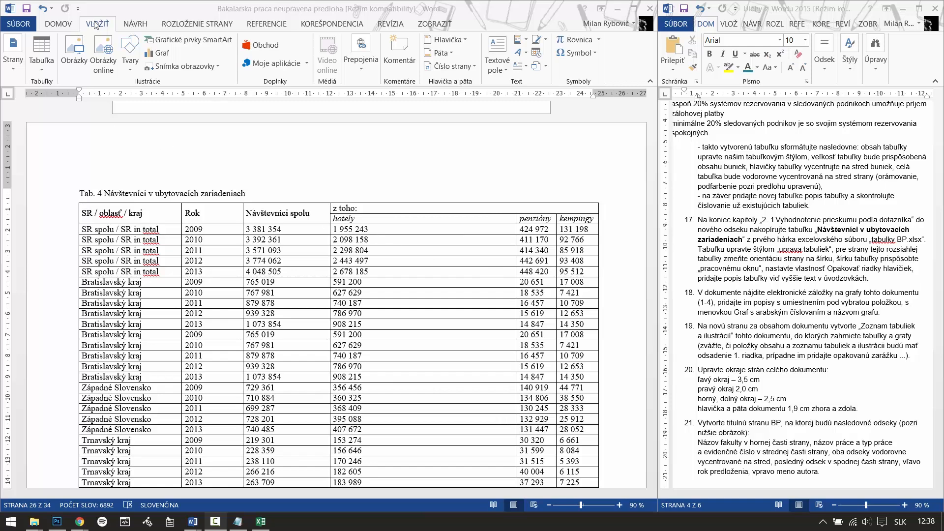
pyautogui.click(110, 36)
pyautogui.click(361, 55)
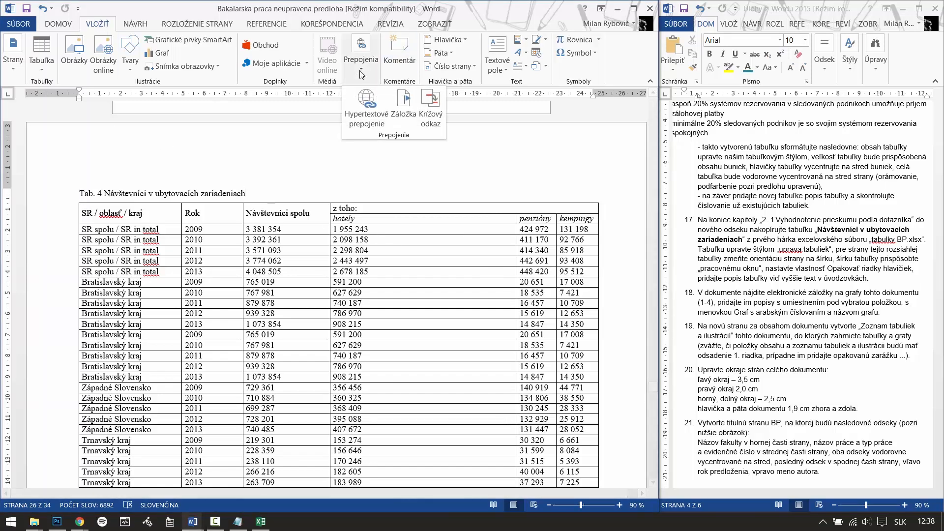
pyautogui.click(403, 106)
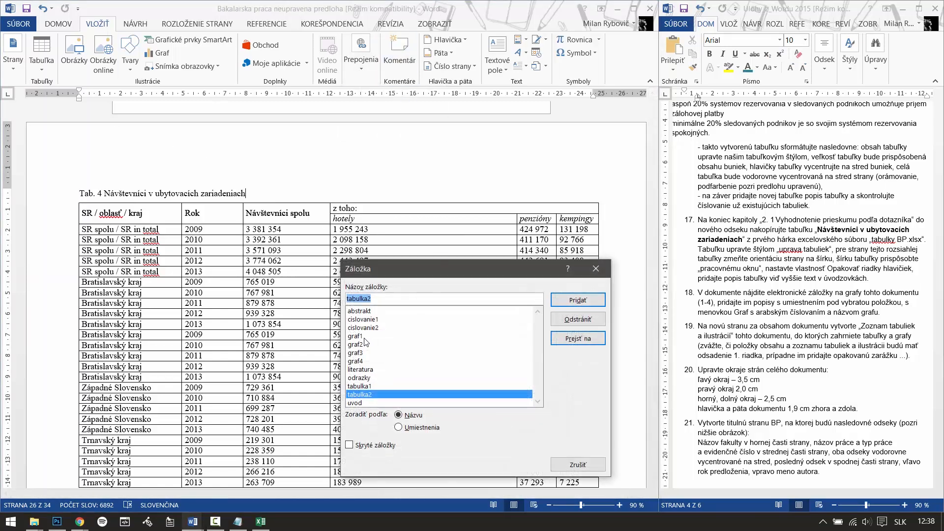
pyautogui.click(364, 337)
pyautogui.click(577, 338)
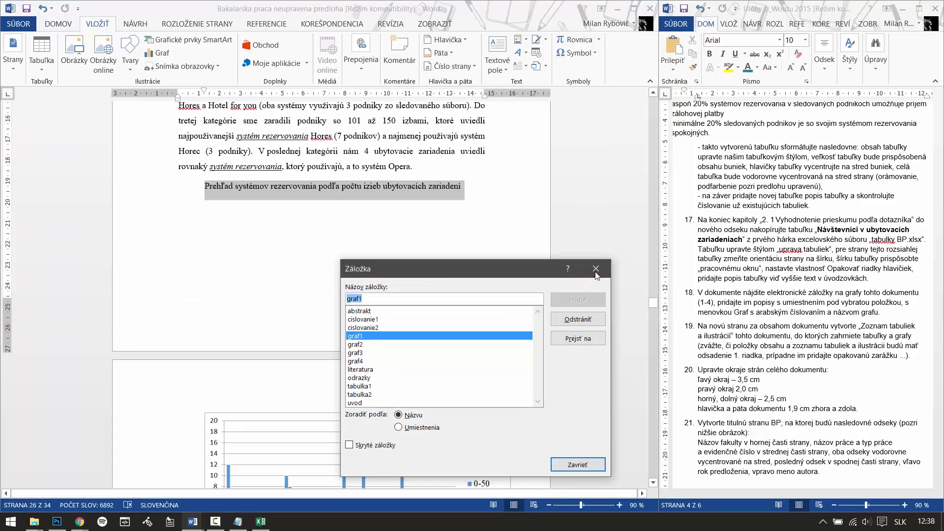
pyautogui.click(596, 269)
pyautogui.scroll(-8, 228, 202)
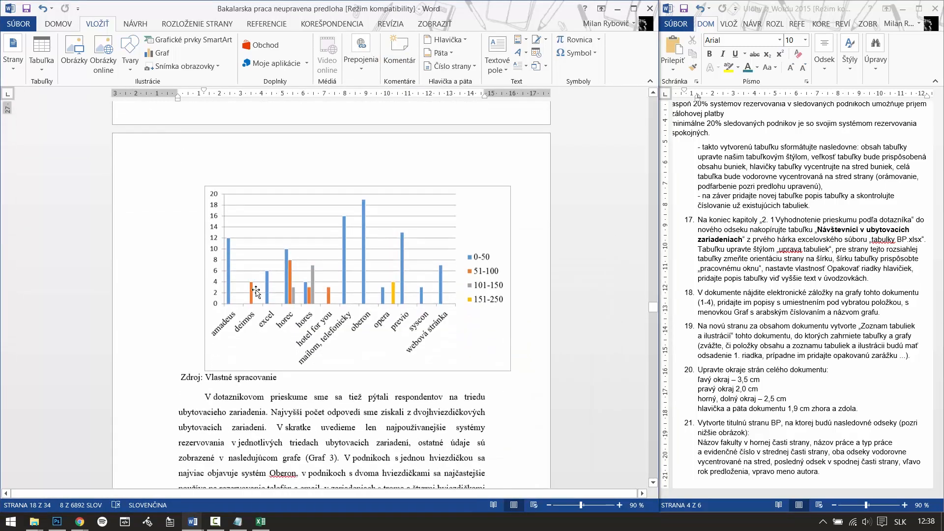
# Insert a caption below the chart at graf1 using a new label "Graf" with Arabic numbering.
pyautogui.click(217, 248)
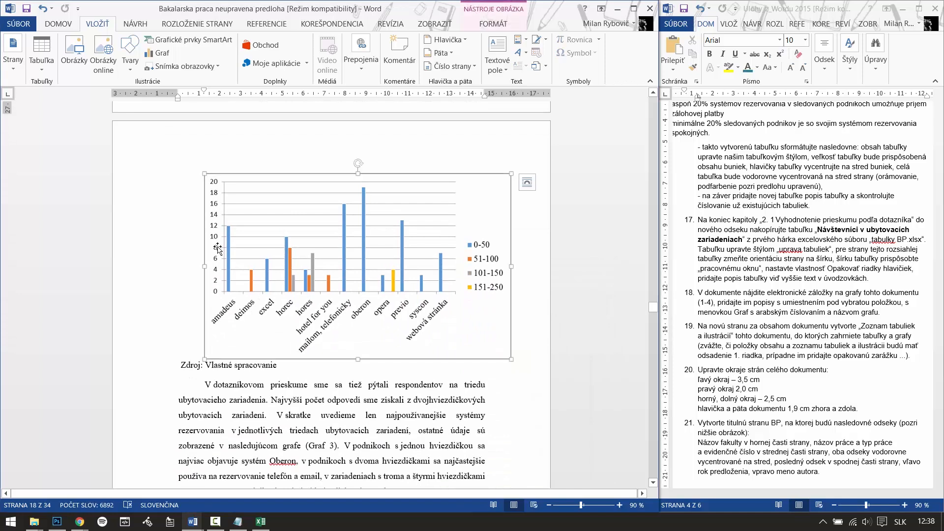
pyautogui.rightClick(217, 247)
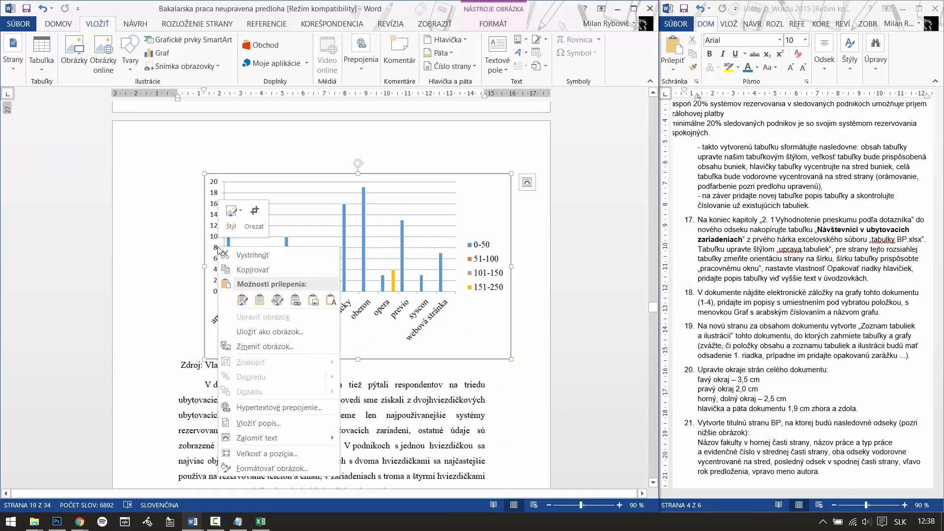
pyautogui.click(274, 427)
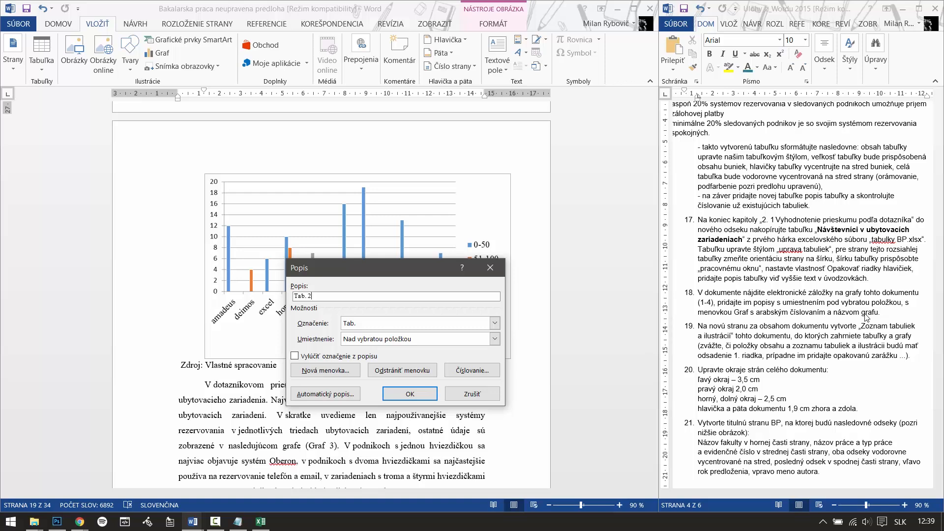
pyautogui.click(327, 375)
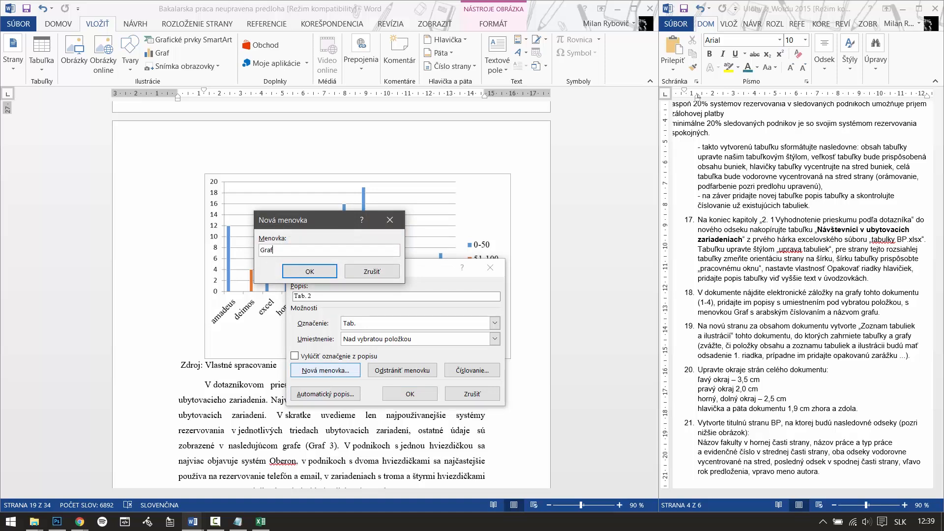
pyautogui.write('Graf')
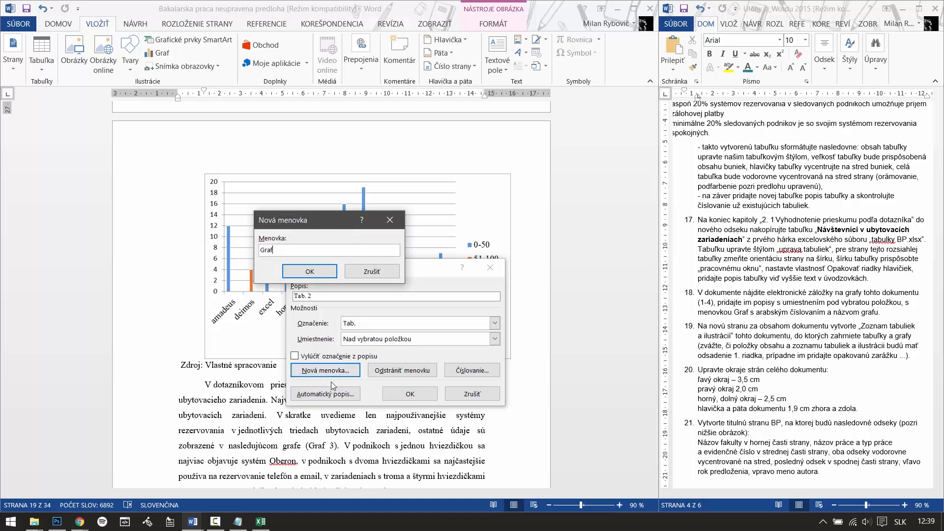
pyautogui.click(324, 272)
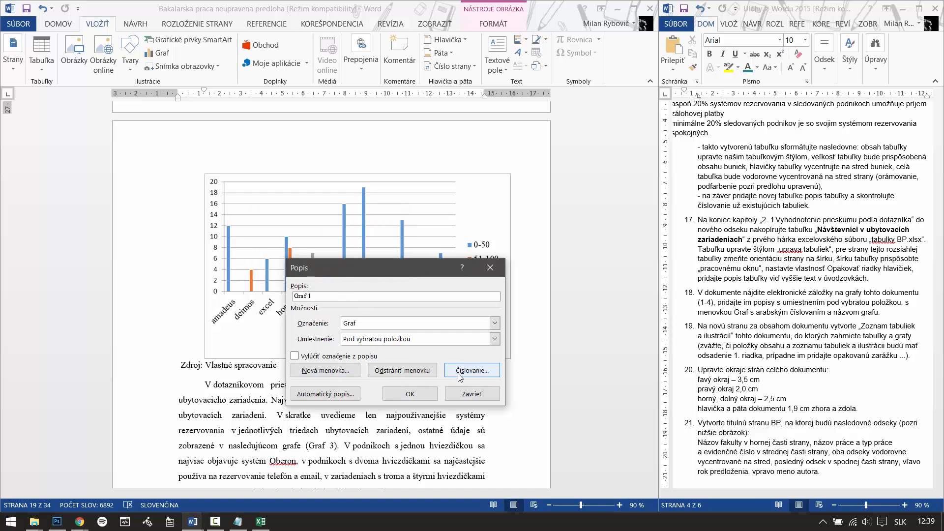
pyautogui.click(472, 370)
pyautogui.click(324, 299)
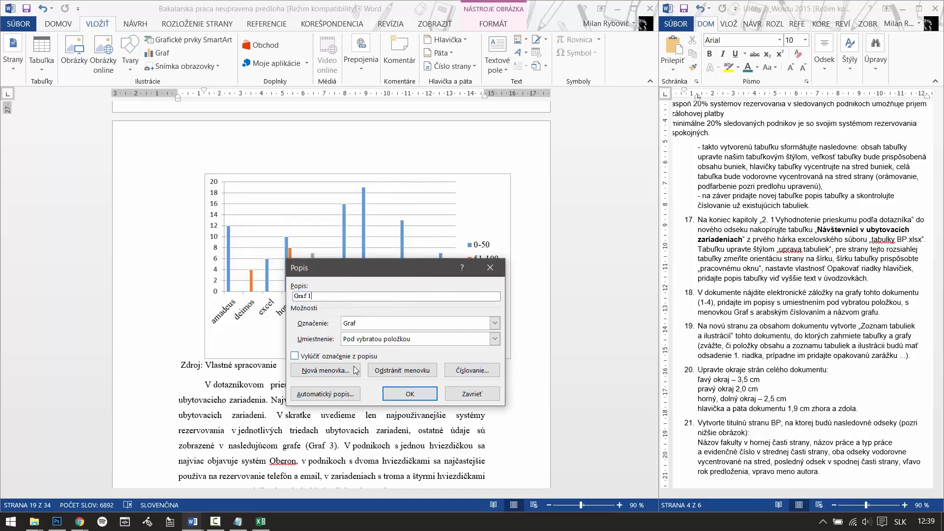
pyautogui.click(410, 393)
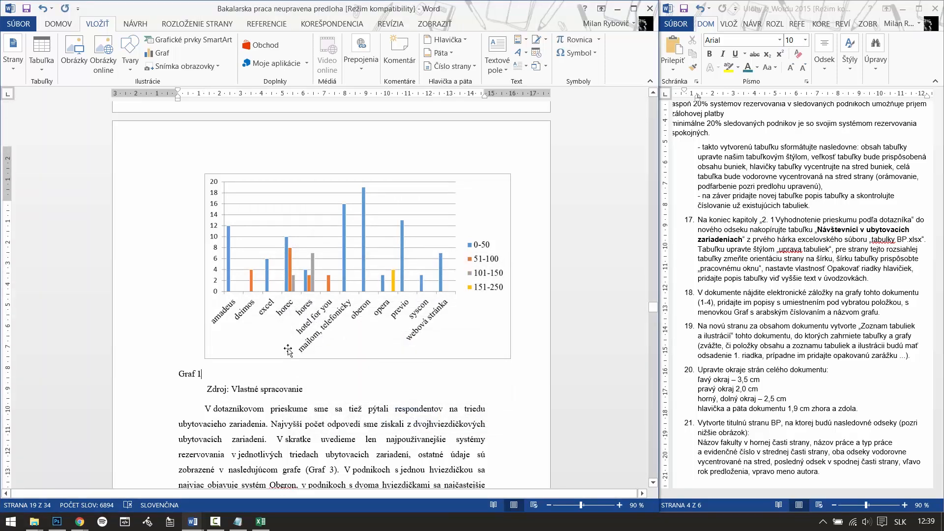
# Move the title "Prehľad systémov rezervovania podľa počtu izieb ubytovacích zariadení" into the Graf 1 caption and remove the caption's first-line indent.
pyautogui.scroll(7, 288, 350)
pyautogui.scroll(-2, 311, 297)
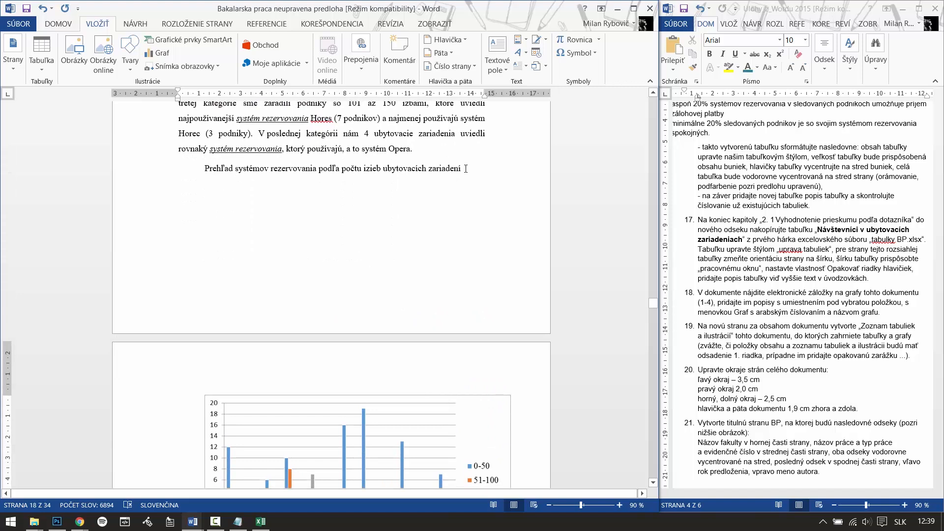
pyautogui.moveTo(465, 168); pyautogui.dragTo(209, 439)
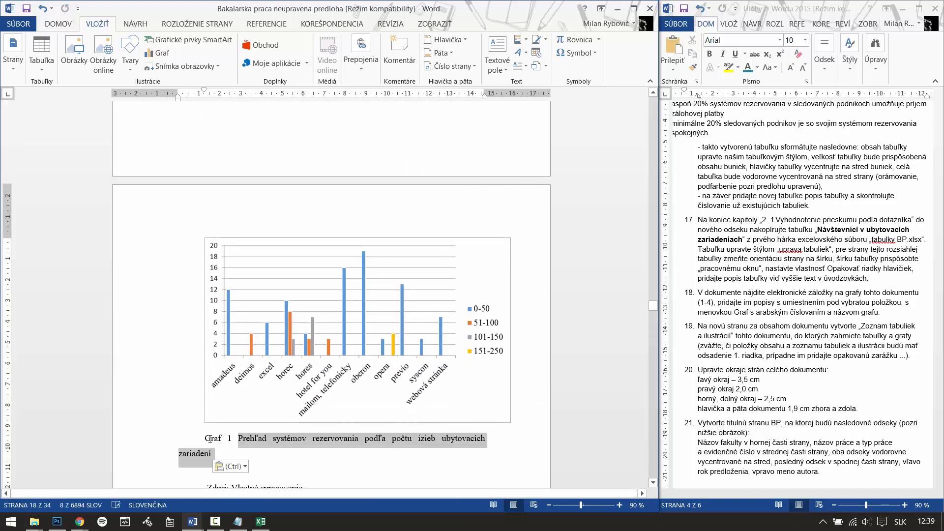
pyautogui.click(204, 436)
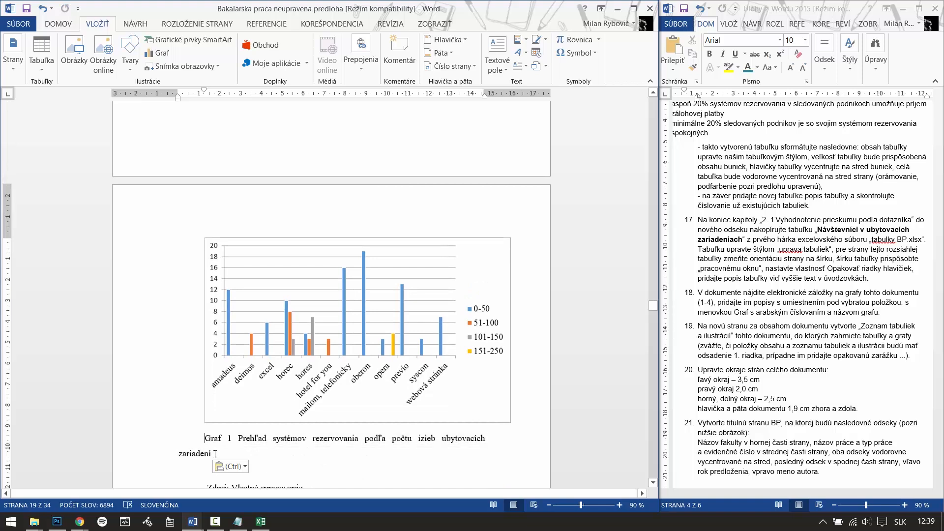
pyautogui.press('BackSpace')
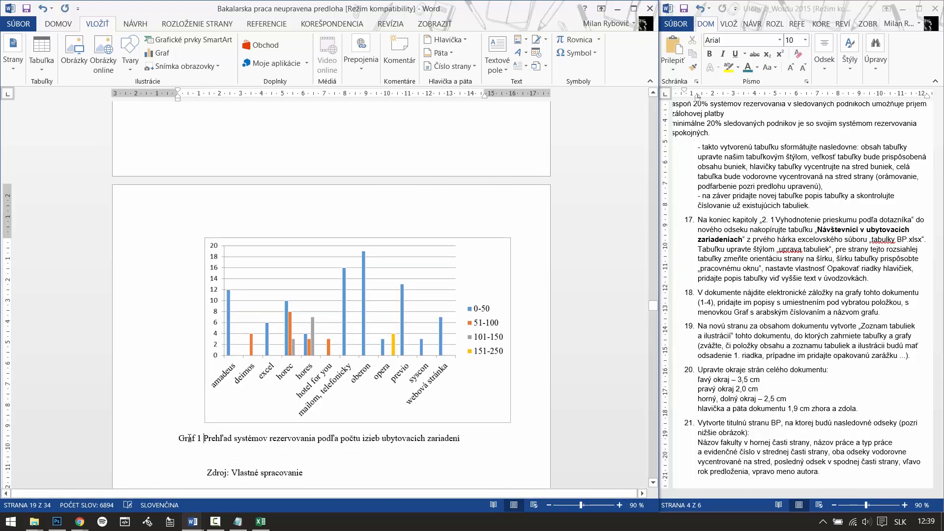
# Go to the bookmark graf2 in the thesis.
pyautogui.scroll(-5, 199, 462)
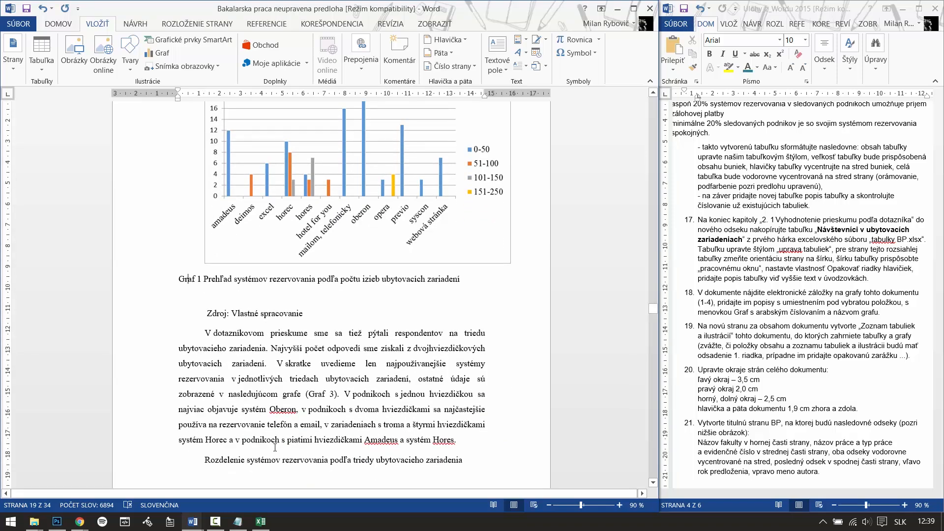
pyautogui.click(361, 55)
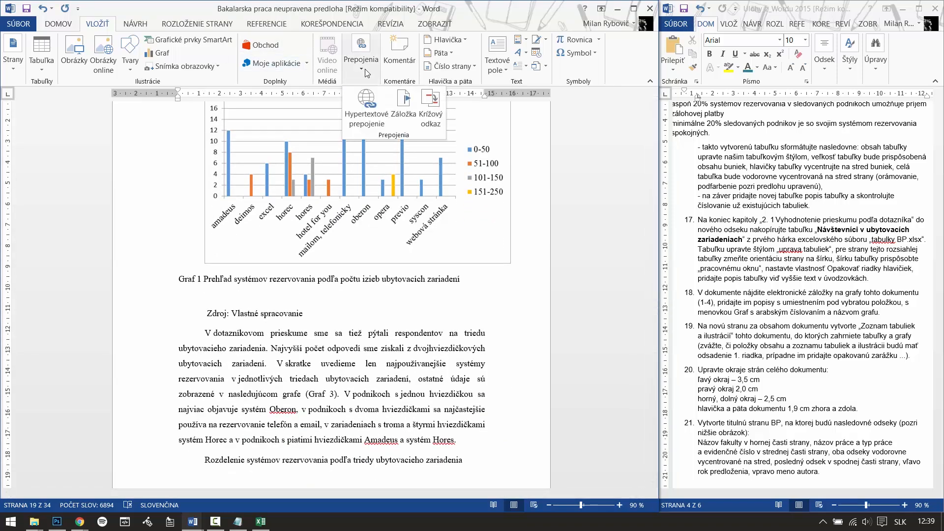
pyautogui.click(415, 103)
pyautogui.click(364, 345)
pyautogui.click(578, 338)
pyautogui.click(596, 270)
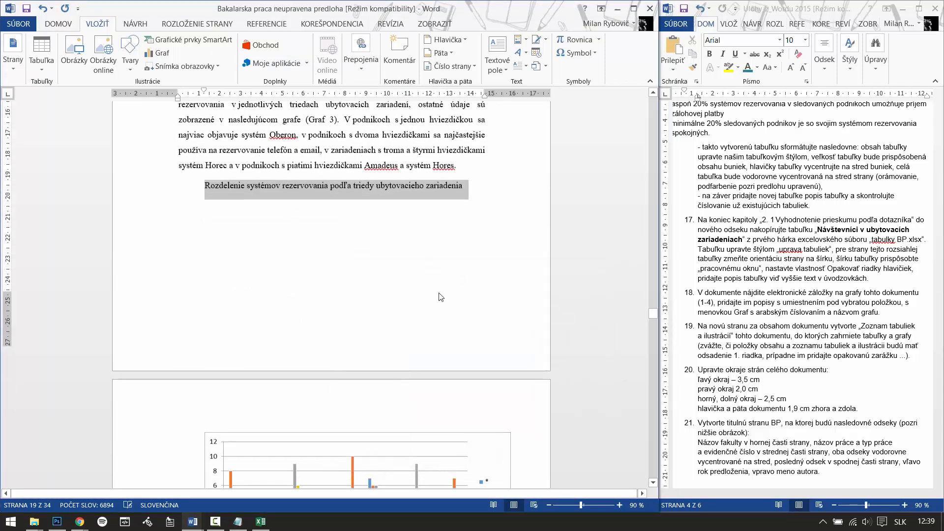
# Insert a numbered caption with the label "Graf" below the chart at graf2.
pyautogui.scroll(-6, 410, 315)
pyautogui.click(410, 315)
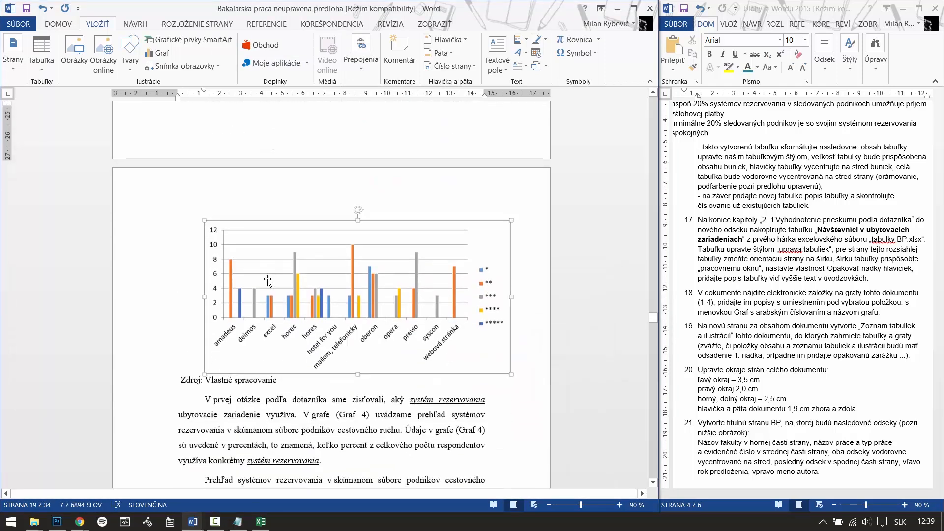
pyautogui.rightClick(232, 290)
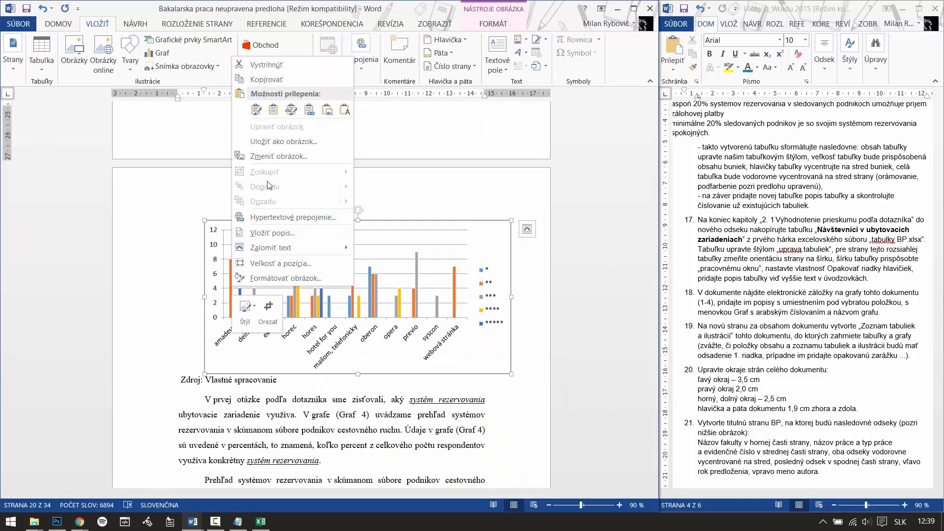
pyautogui.click(271, 233)
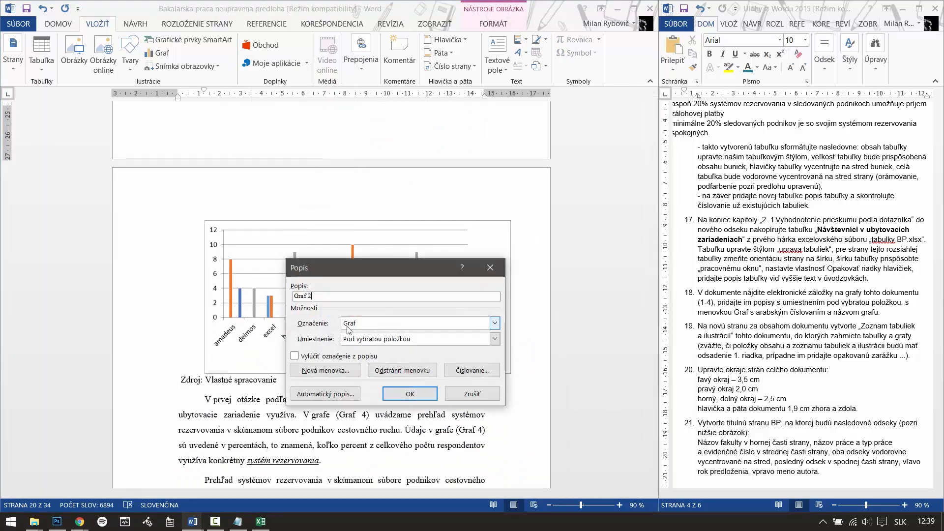
pyautogui.click(409, 393)
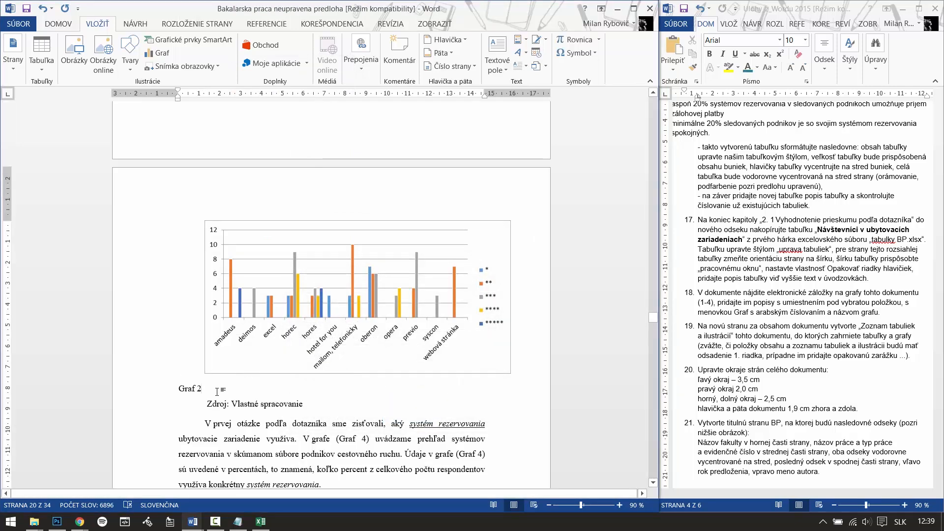
# Move the title "Rozdelenie systémov rezervovania podľa triedy ubytovacieho zariadenia" into the Graf 2 caption and remove the caption's first-line indent.
pyautogui.scroll(5, 285, 243)
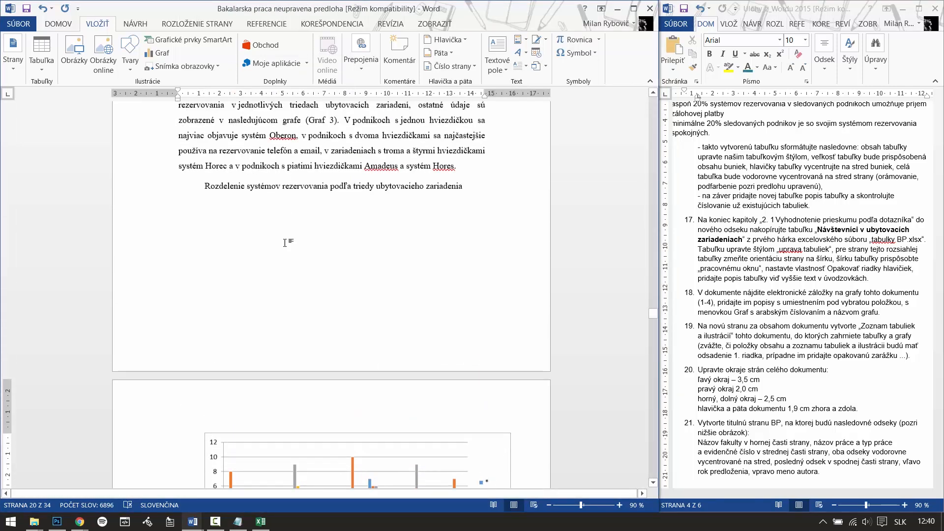
pyautogui.moveTo(467, 187); pyautogui.dragTo(209, 453)
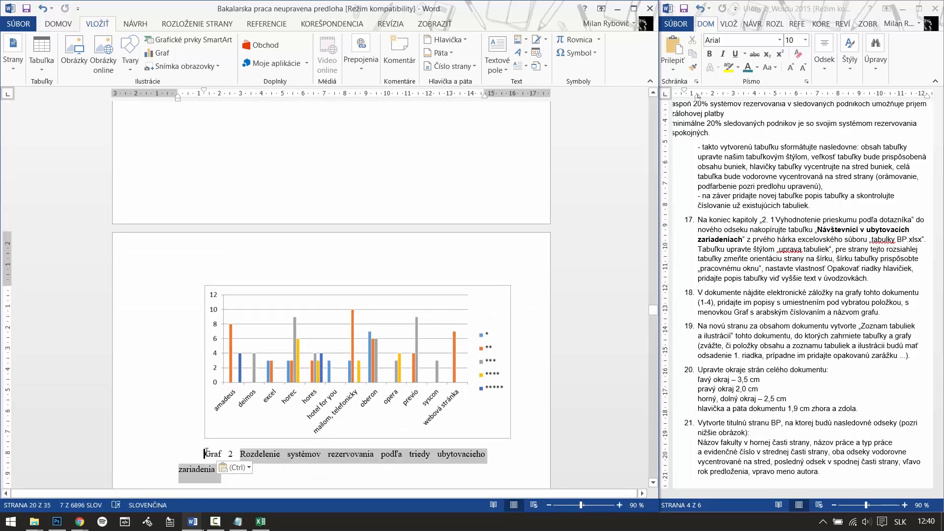
pyautogui.click(207, 451)
pyautogui.press('BackSpace')
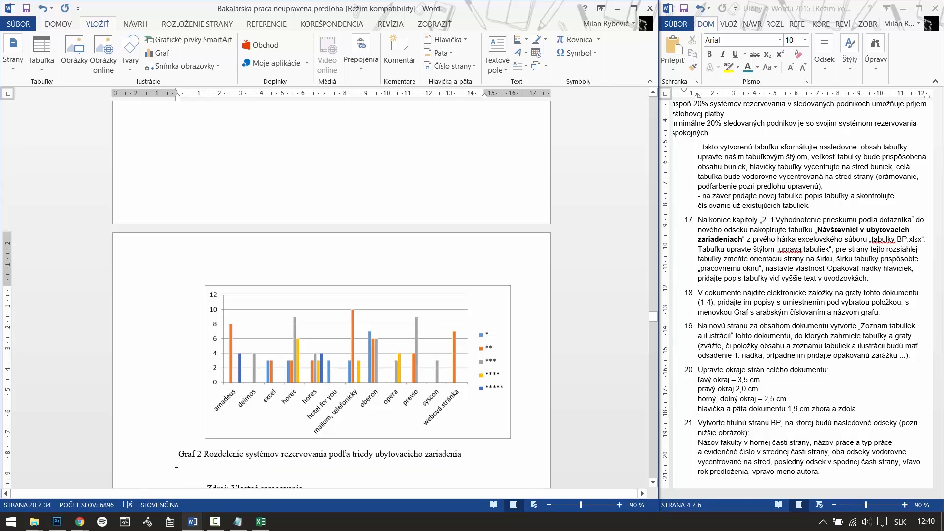
# Save the thesis and bring up the bookmark command for locating the next chart.
pyautogui.scroll(-5, 177, 464)
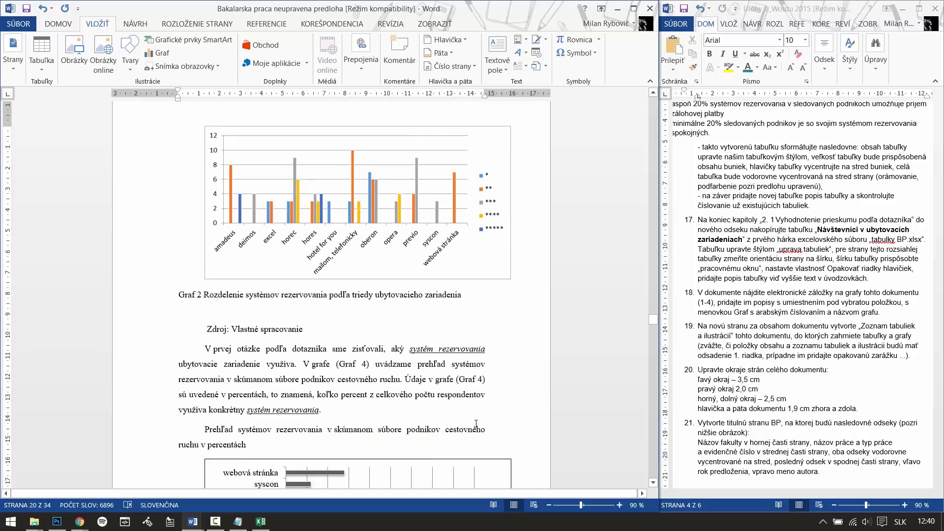
pyautogui.click(731, 294)
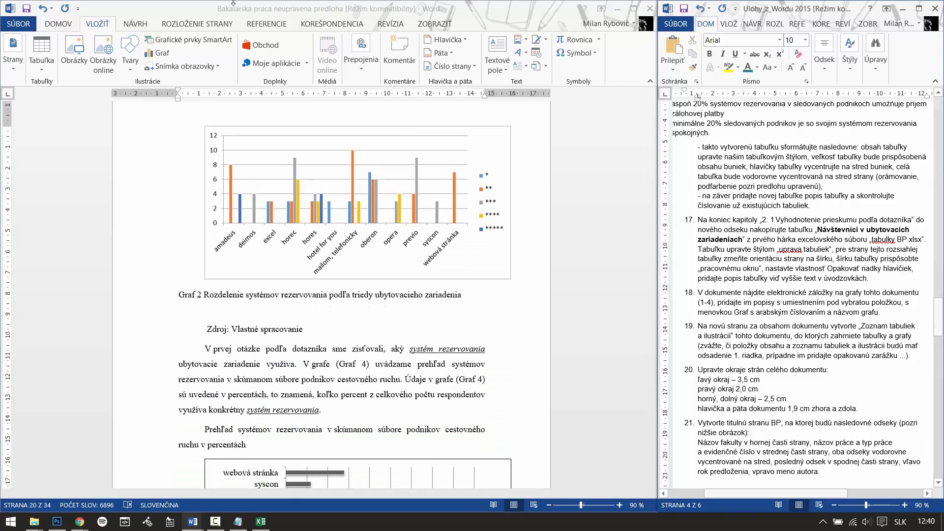
pyautogui.click(27, 9)
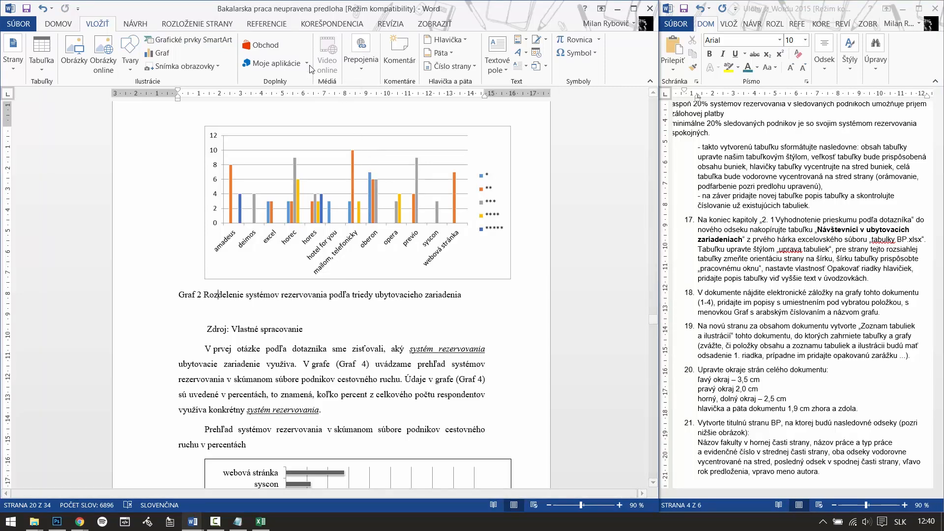
pyautogui.click(368, 64)
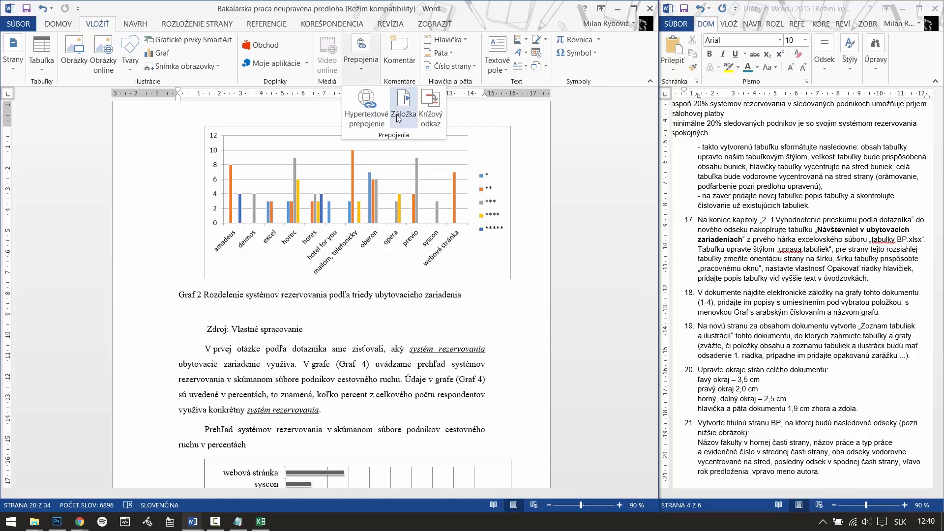
# Go to the chart marked by the bookmark graf3.
pyautogui.click(404, 104)
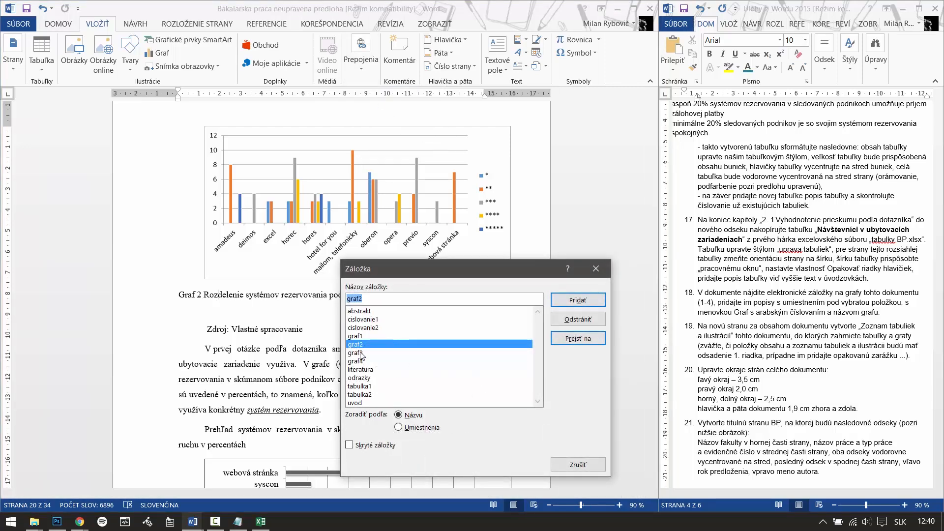
pyautogui.click(361, 354)
pyautogui.click(578, 341)
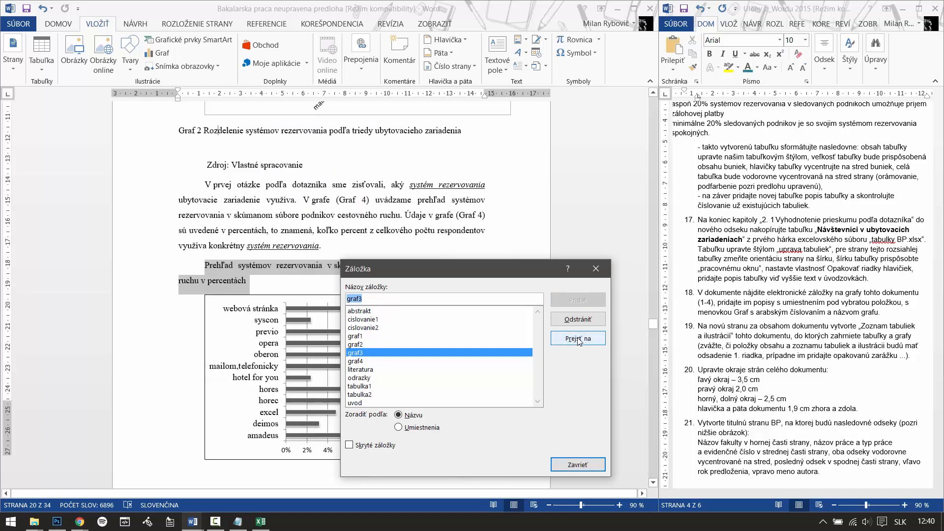
pyautogui.click(592, 271)
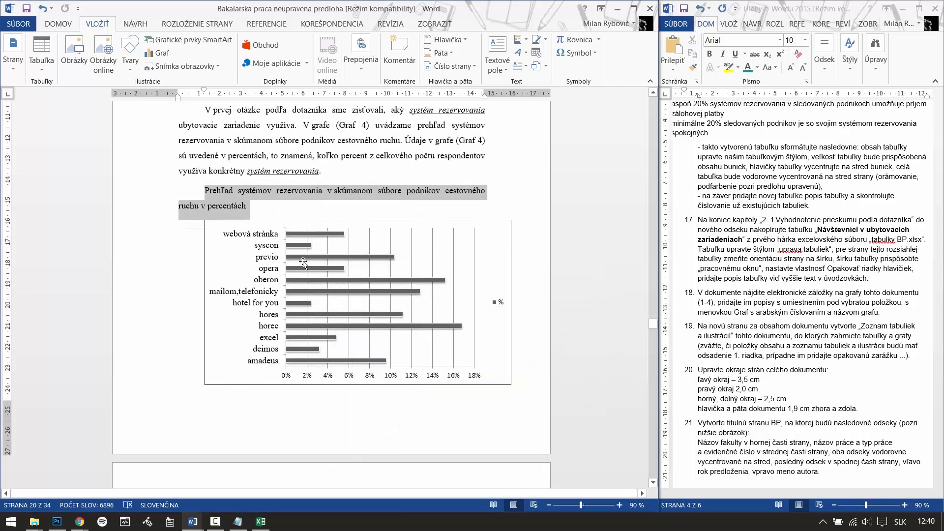
# Insert the caption Graf 3 below the horizontal bar chart of reservation systems, using the Graf label.
pyautogui.click(306, 297)
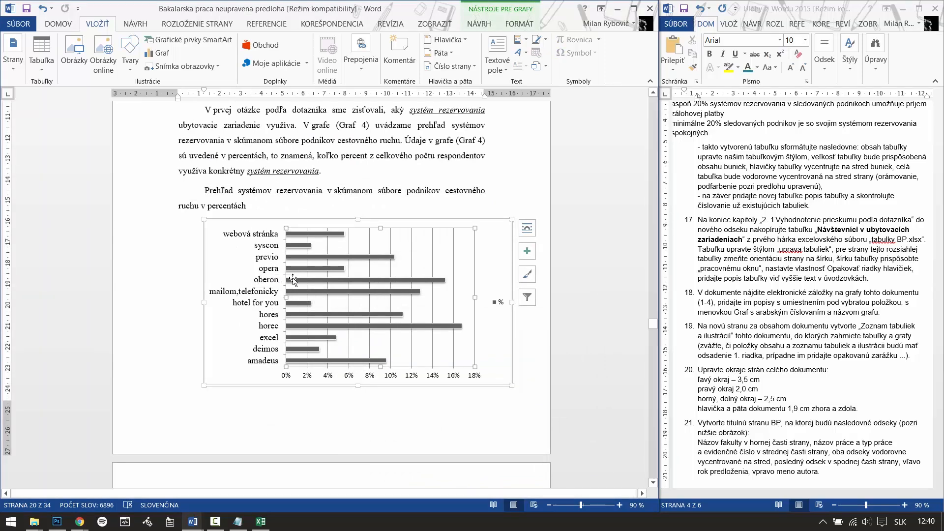
pyautogui.rightClick(295, 302)
pyautogui.press('Escape')
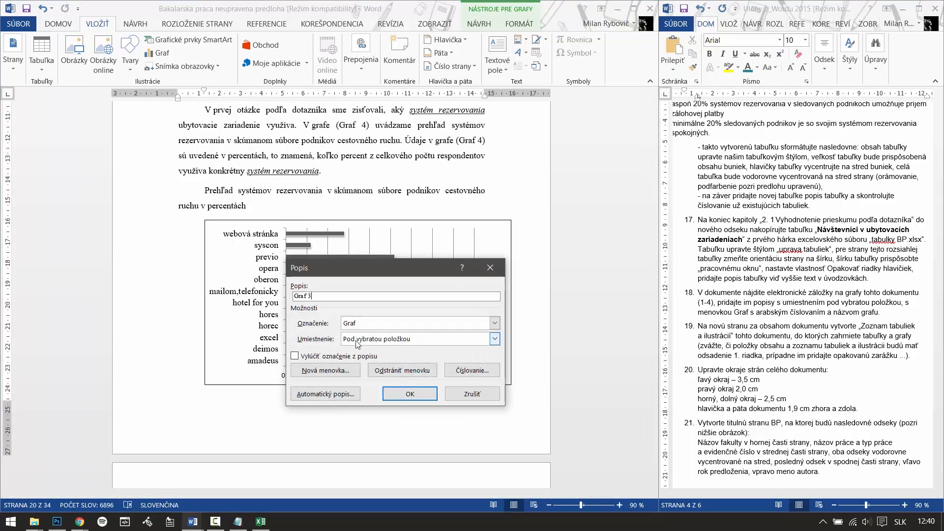
pyautogui.click(407, 395)
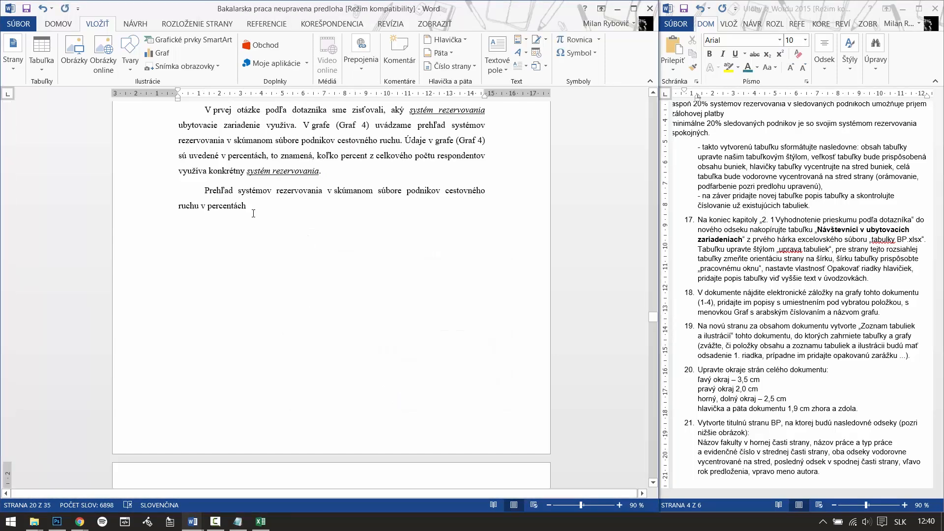
# Move the title "Prehľad systémov rezervovania v skúmanom súbore podnikov cestovného ruchu v percentách" into the Graf 3 caption and remove the caption's first-line indent.
pyautogui.tripleClick(251, 204)
pyautogui.moveTo(209, 204); pyautogui.dragTo(284, 472)
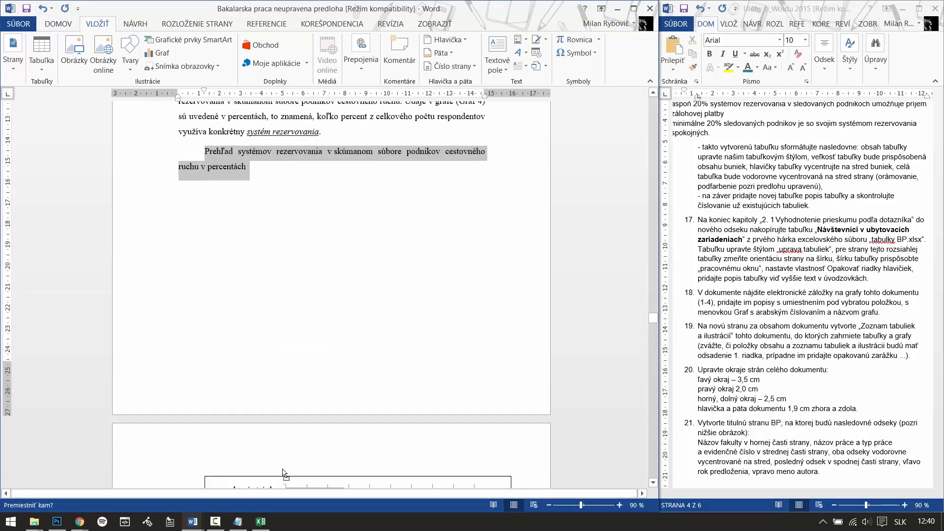
pyautogui.moveTo(284, 473); pyautogui.dragTo(216, 452)
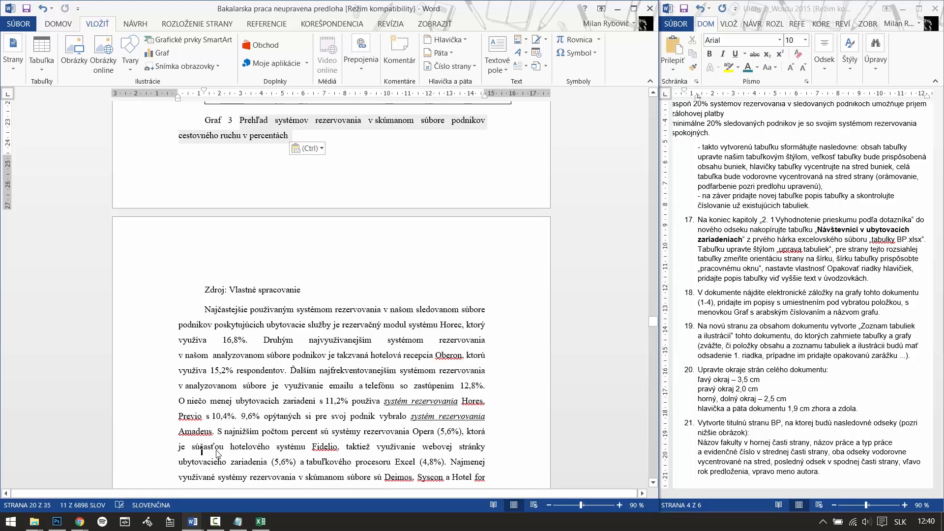
pyautogui.scroll(5, 215, 361)
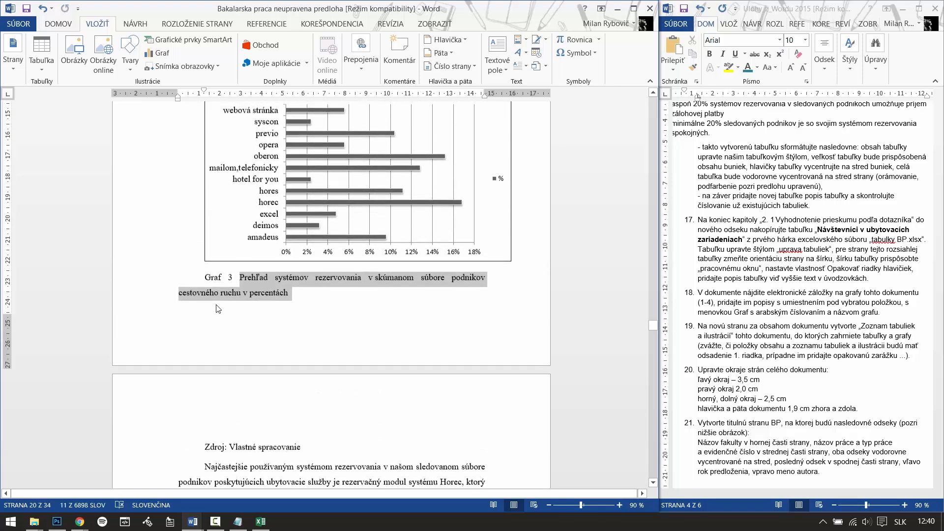
pyautogui.click(207, 279)
pyautogui.press('BackSpace')
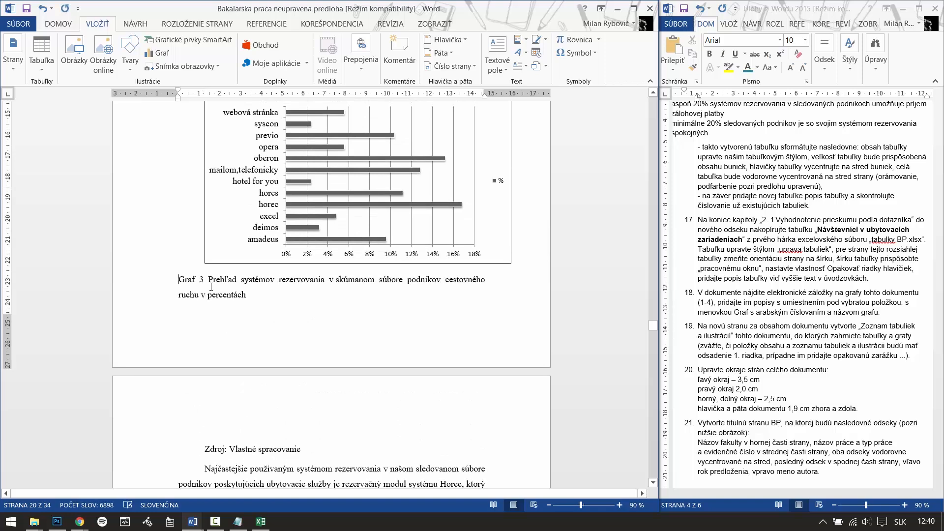
# Go to the chart marked by the bookmark graf4.
pyautogui.click(360, 58)
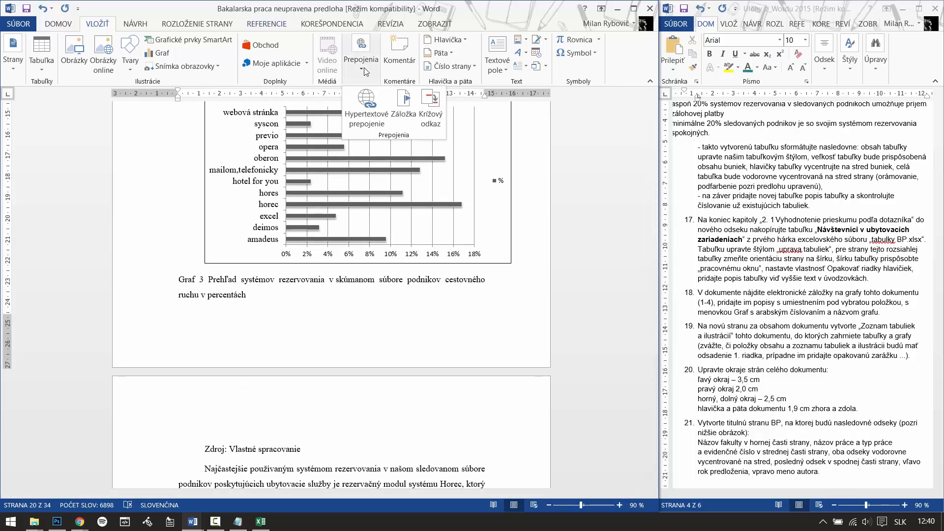
pyautogui.click(402, 104)
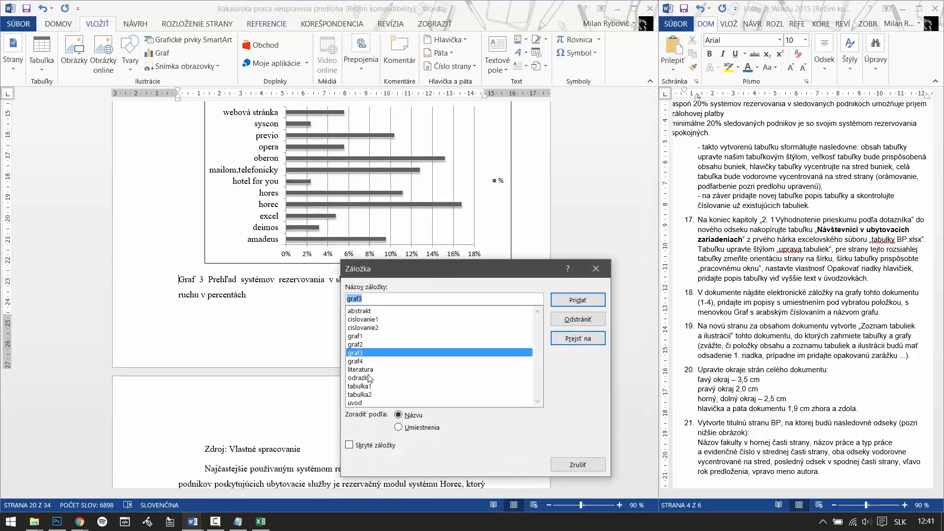
pyautogui.click(362, 361)
pyautogui.click(570, 340)
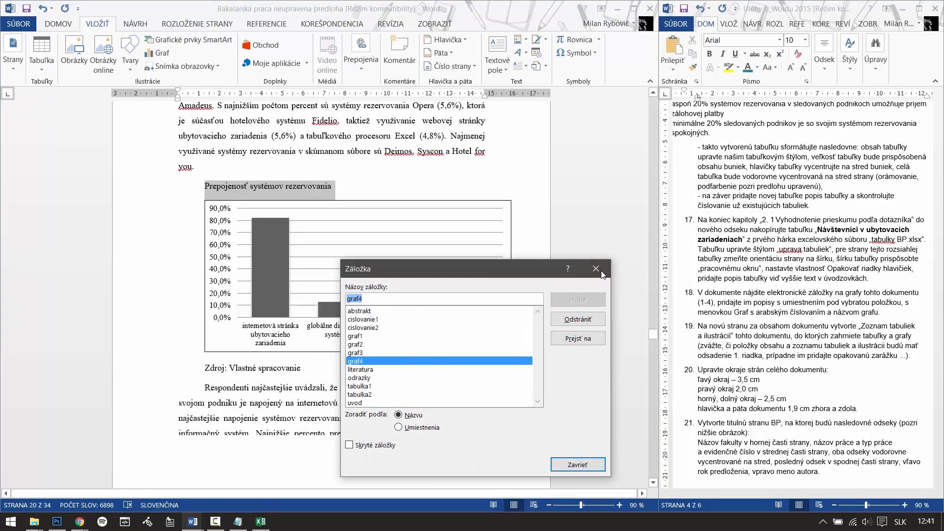
pyautogui.click(595, 268)
# Insert the caption Graf 4 below the column chart at the bookmark, using the Graf label.
pyautogui.click(266, 329)
pyautogui.click(257, 266)
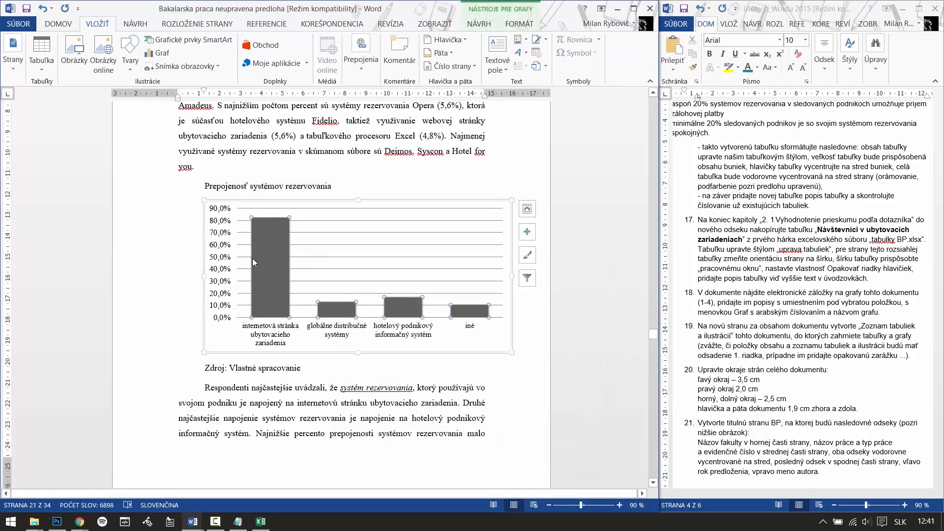
pyautogui.click(209, 200)
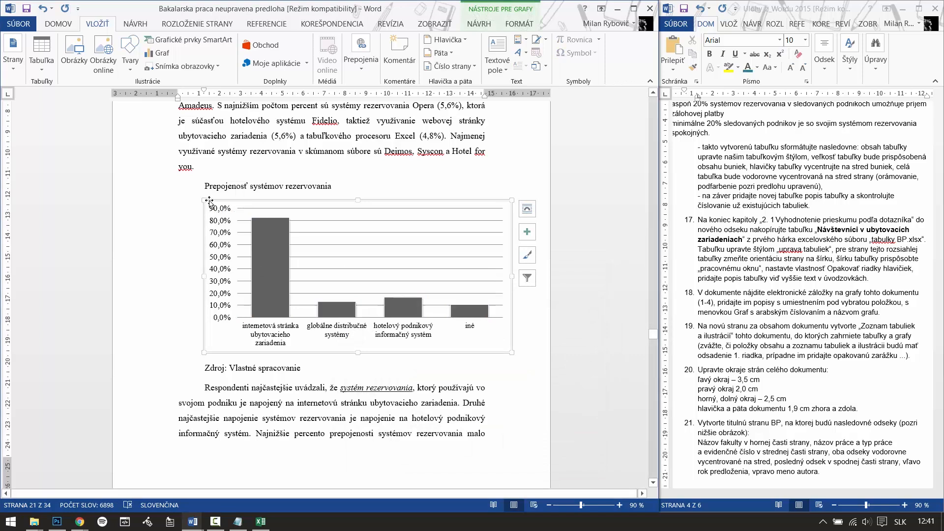
pyautogui.rightClick(210, 201)
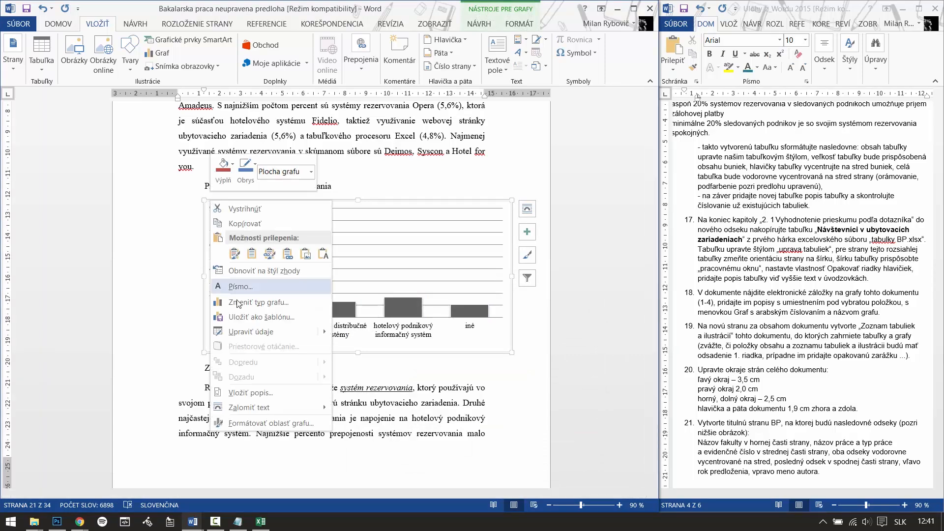
pyautogui.click(252, 392)
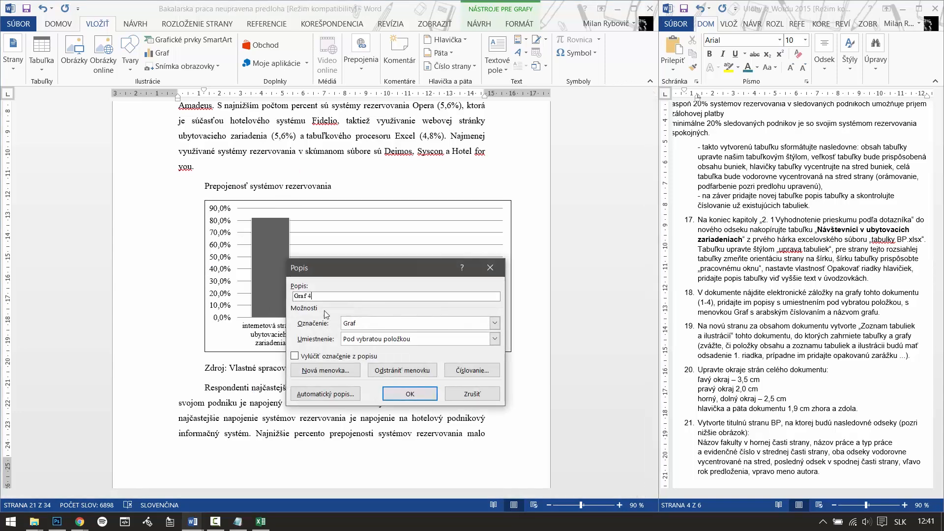
pyautogui.click(404, 395)
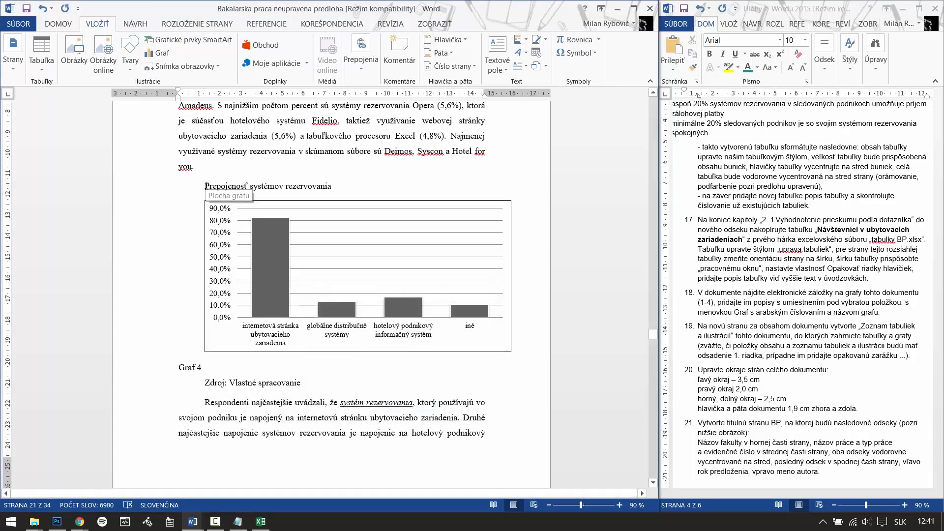
# Move the title "Prepojenosť systémov rezervovania" into the Graf 4 caption, remove the caption's first-line indent and save the document.
pyautogui.tripleClick(210, 188)
pyautogui.moveTo(210, 188); pyautogui.dragTo(213, 366)
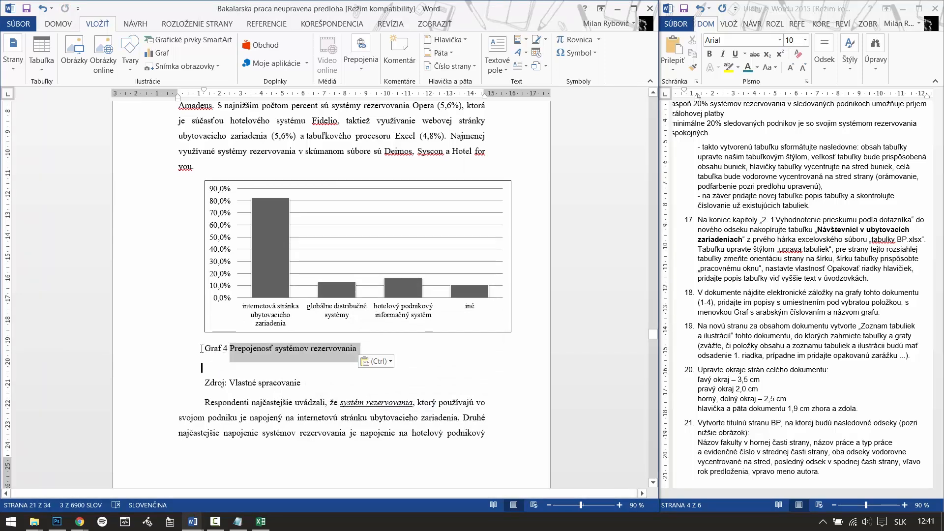
pyautogui.click(202, 348)
pyautogui.press('BackSpace')
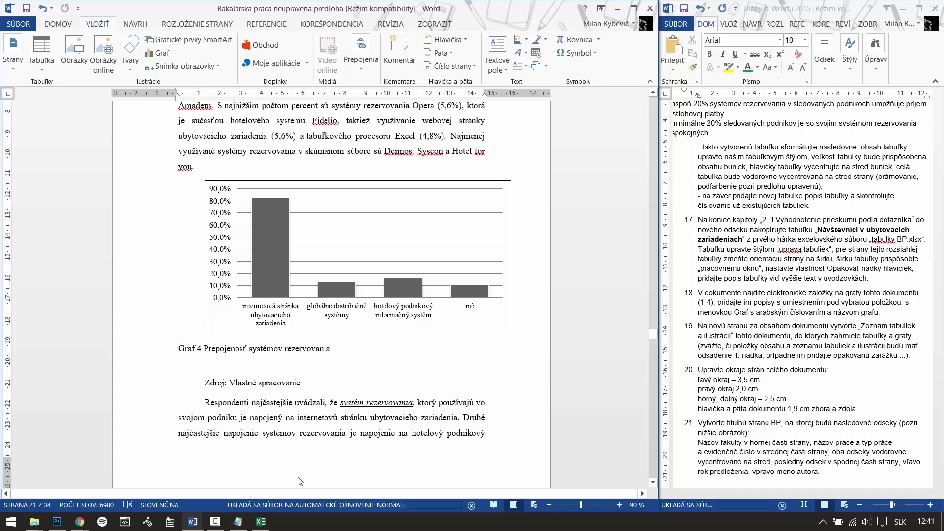
pyautogui.click(26, 8)
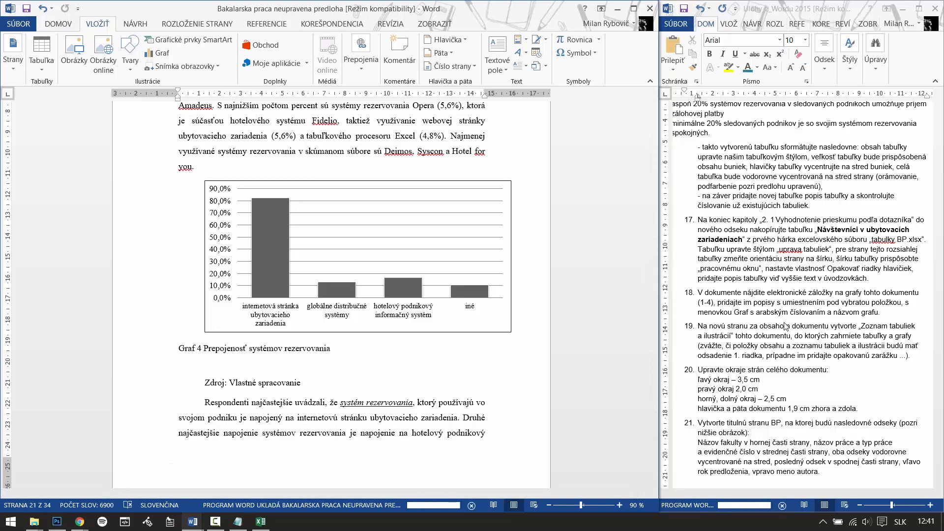
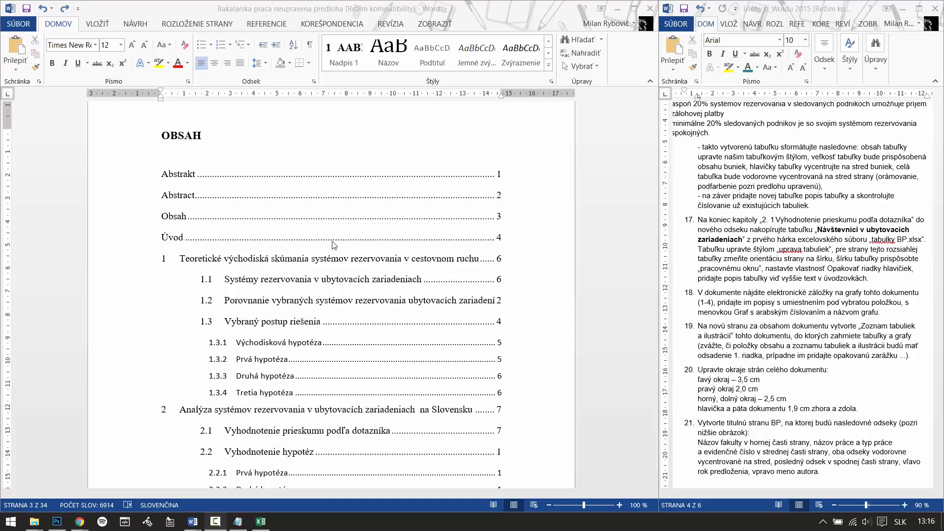
# Insert a page break after the table of contents and add the heading "Zoznam tabuliek a ilustrácií" on the new page.
pyautogui.scroll(2, 267, 217)
pyautogui.scroll(-7, 240, 256)
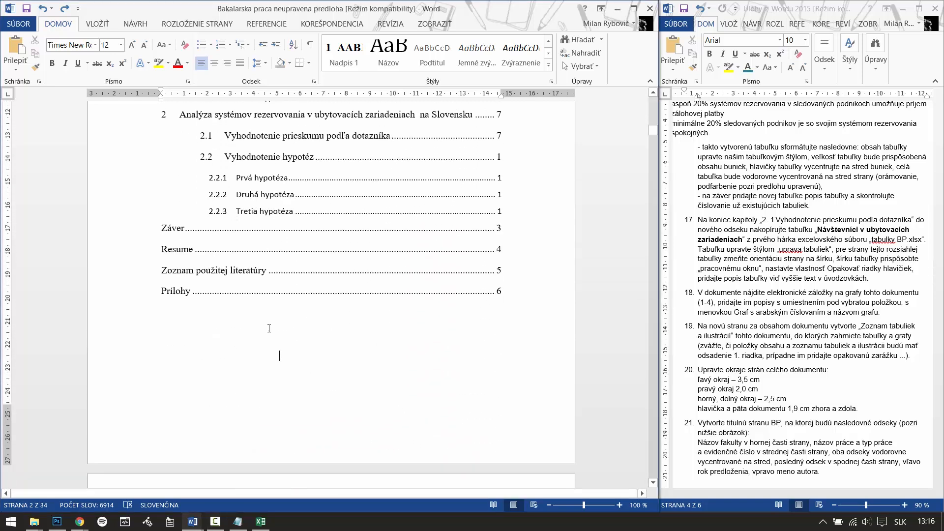
pyautogui.click(231, 332)
pyautogui.click(112, 26)
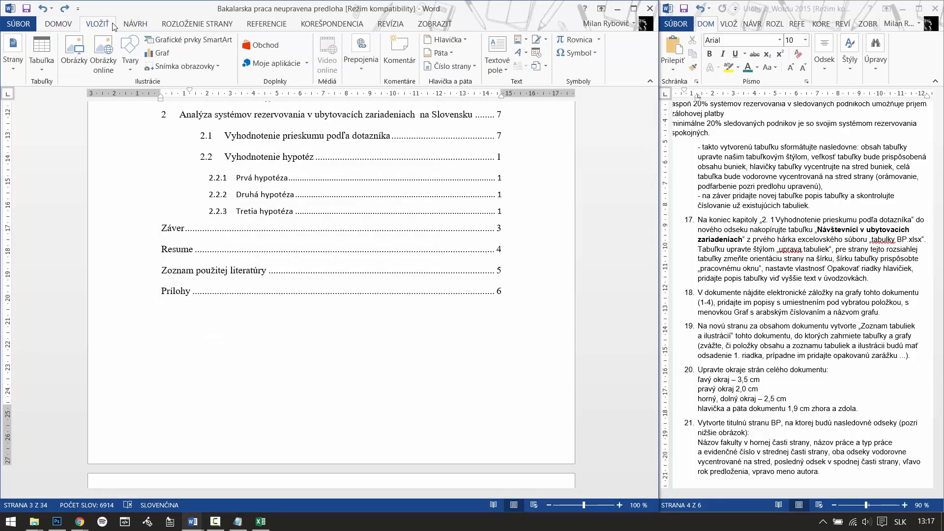
pyautogui.click(13, 59)
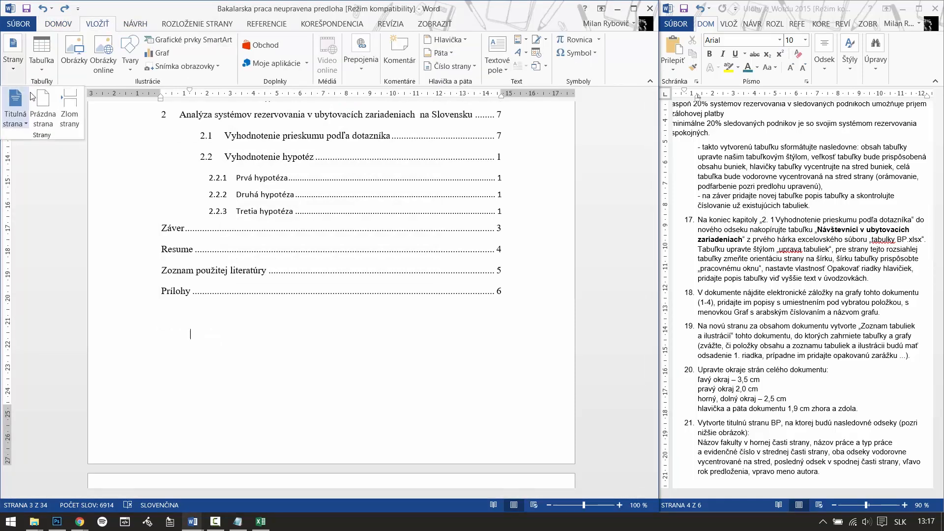
pyautogui.click(73, 104)
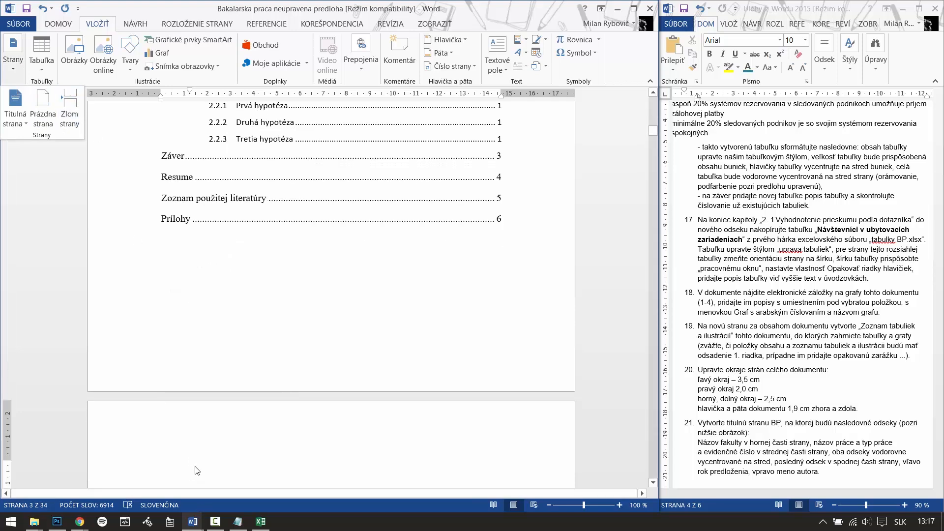
pyautogui.scroll(-3, 132, 266)
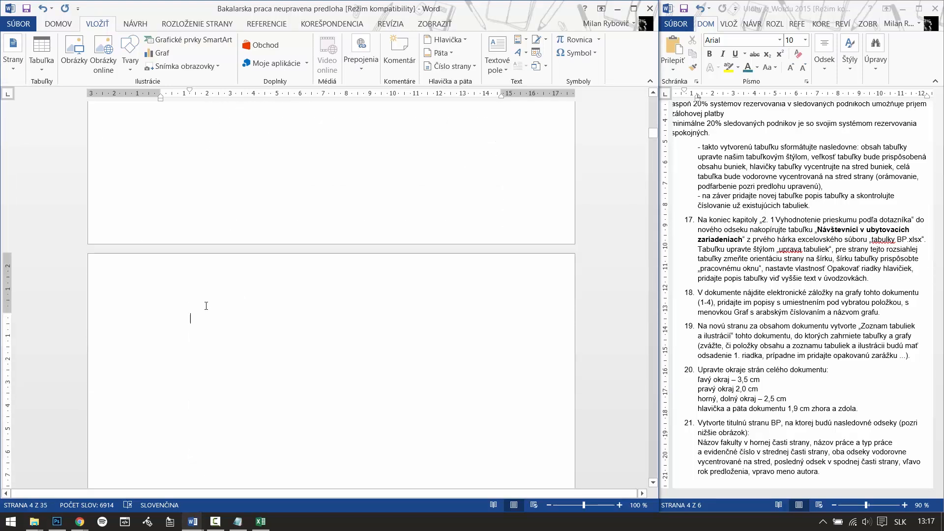
pyautogui.write('Zoznam tabuliek a ilustrácií')
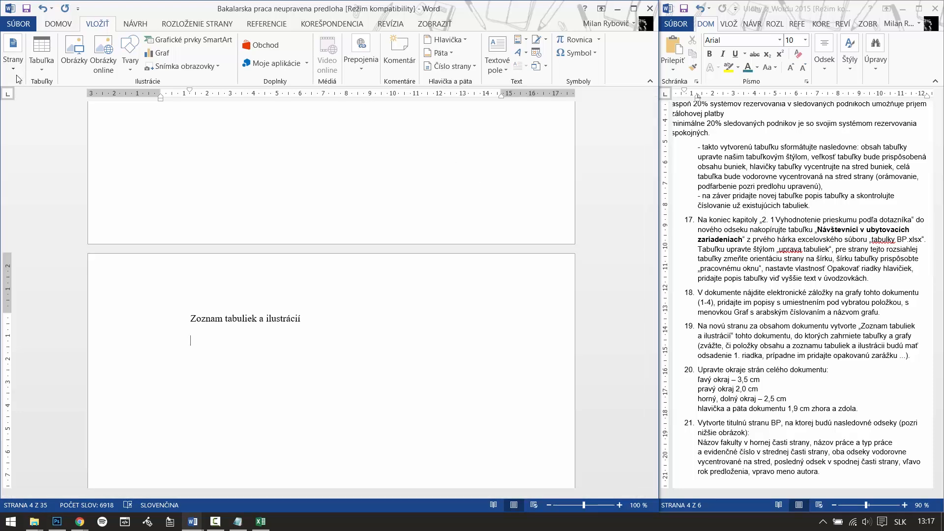
# Insert a list of tables with the caption label Tab. below the heading, followed by a list of charts with the label Graf.
pyautogui.click(282, 25)
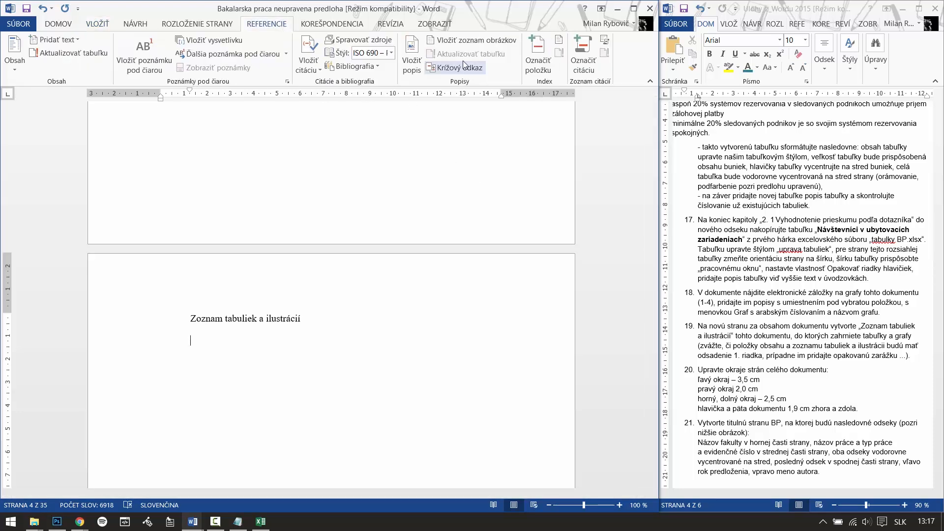
pyautogui.click(464, 41)
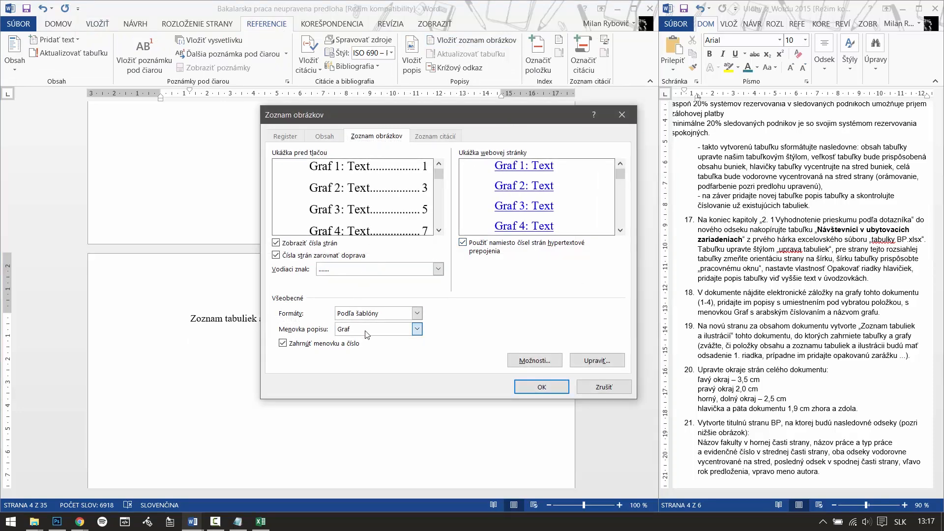
pyautogui.click(416, 329)
pyautogui.click(359, 365)
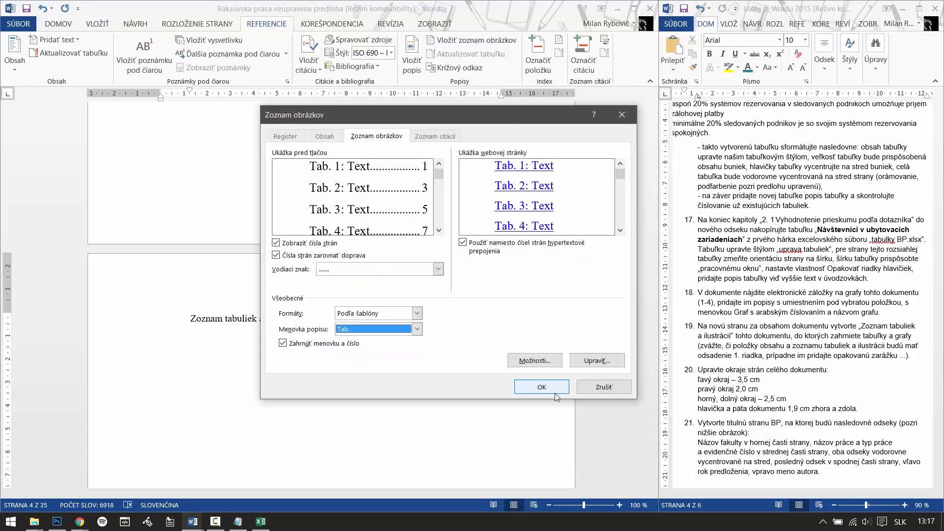
pyautogui.click(541, 386)
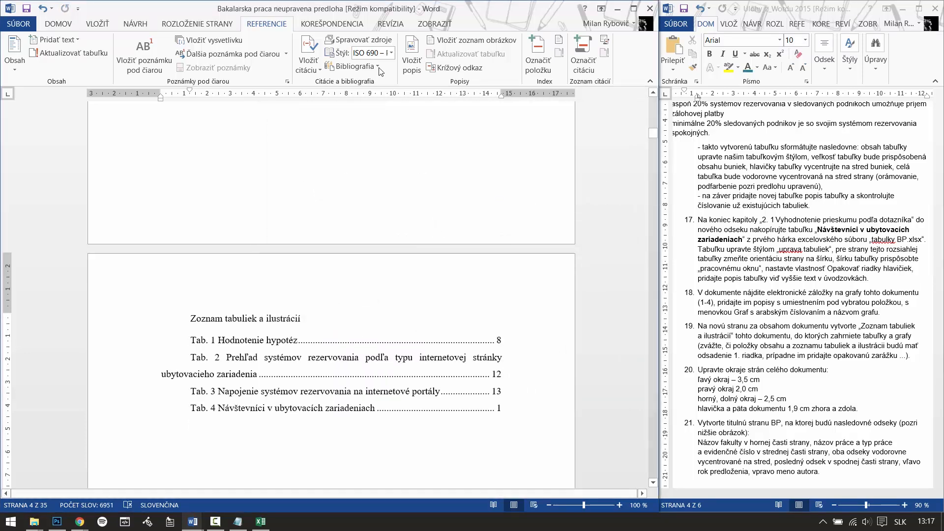
pyautogui.click(465, 41)
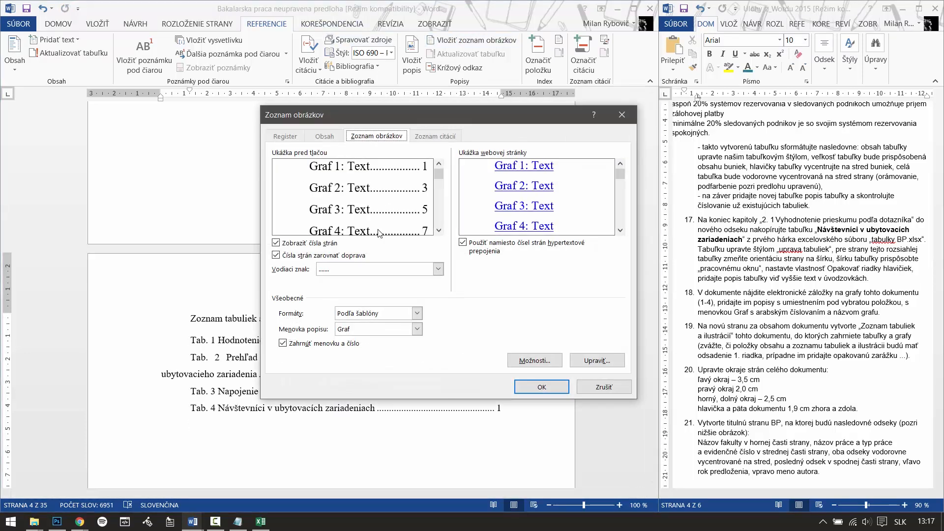
pyautogui.click(540, 386)
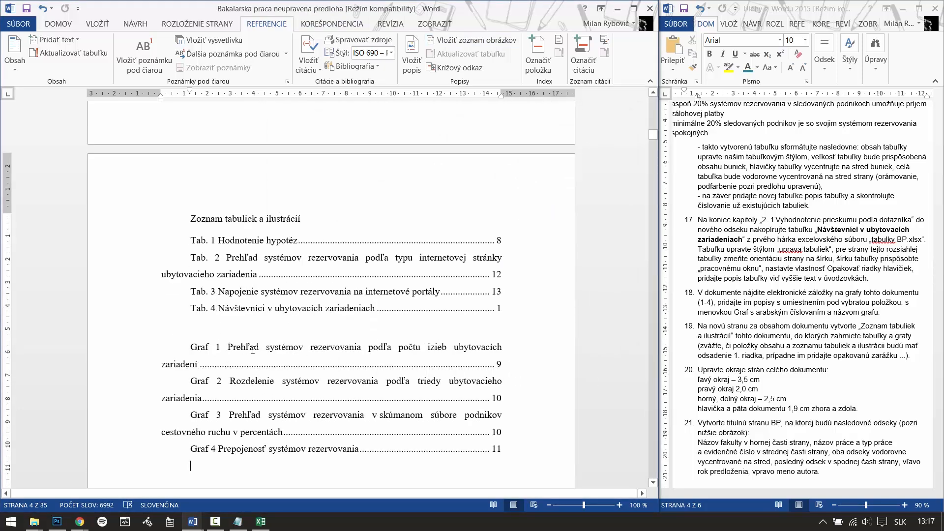
# Check which paragraph style the OBSAH heading of the table of contents uses.
pyautogui.moveTo(305, 219); pyautogui.dragTo(192, 216)
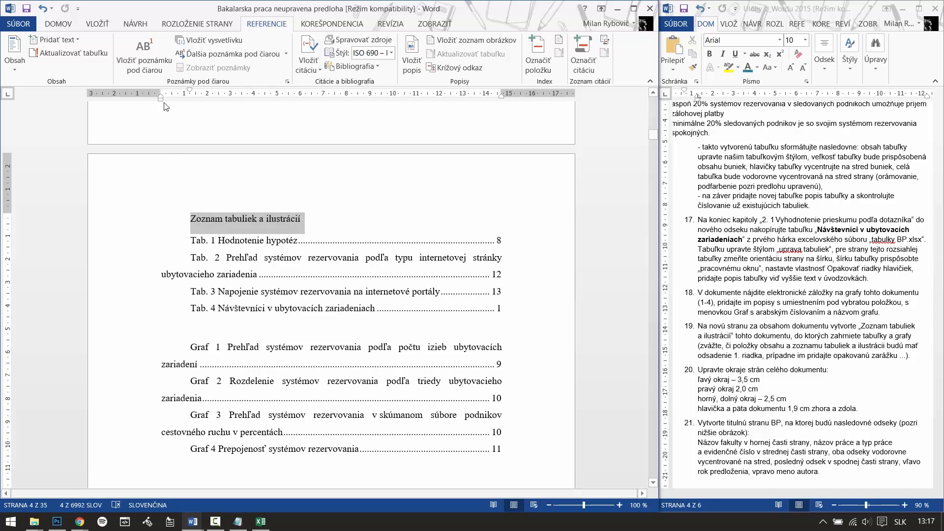
pyautogui.moveTo(653, 134); pyautogui.dragTo(647, 121)
pyautogui.click(190, 392)
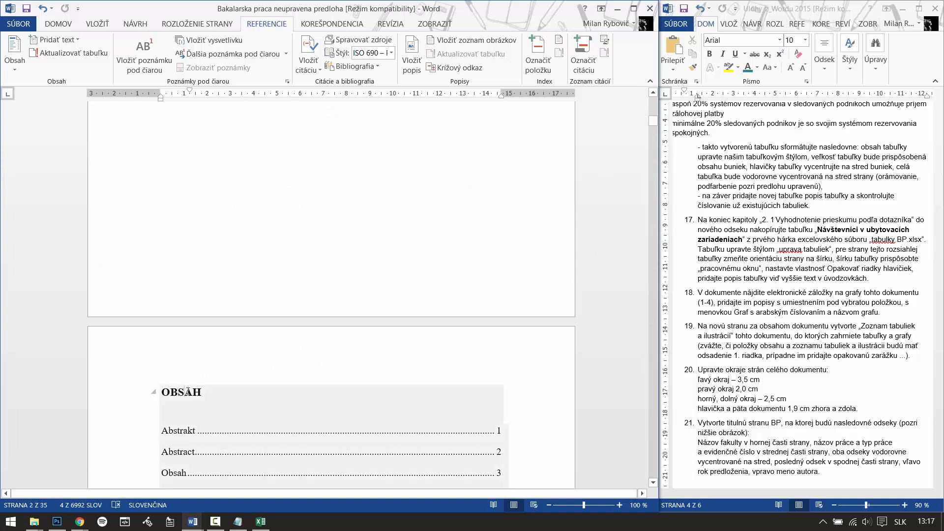
pyautogui.tripleClick(189, 392)
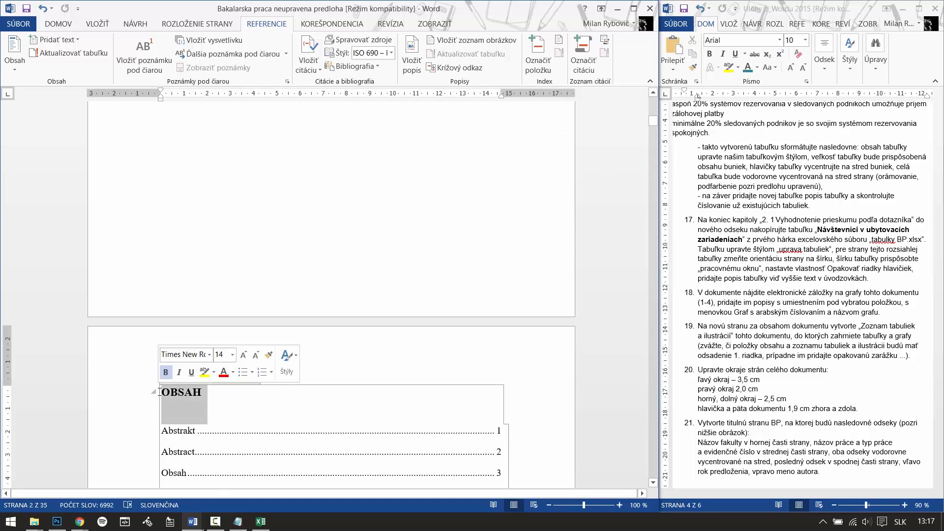
pyautogui.click(58, 24)
pyautogui.click(549, 65)
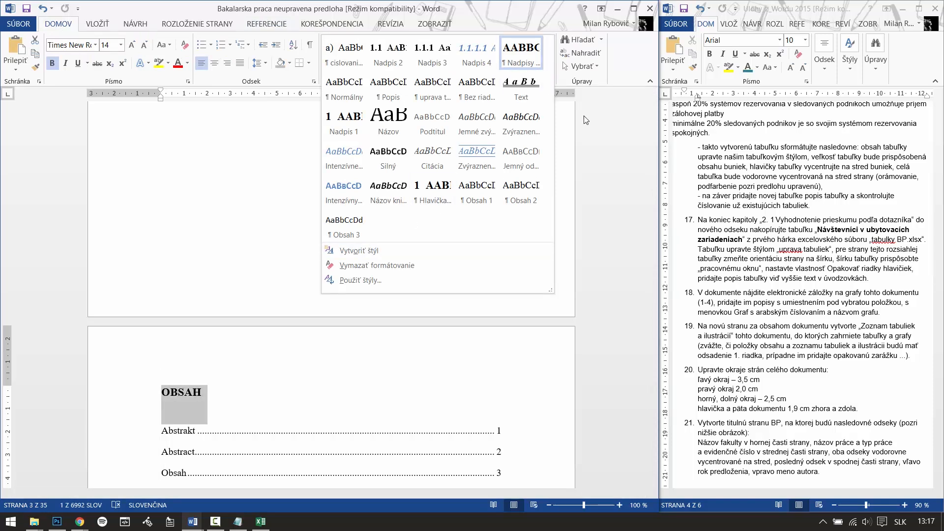
pyautogui.click(583, 116)
pyautogui.click(551, 83)
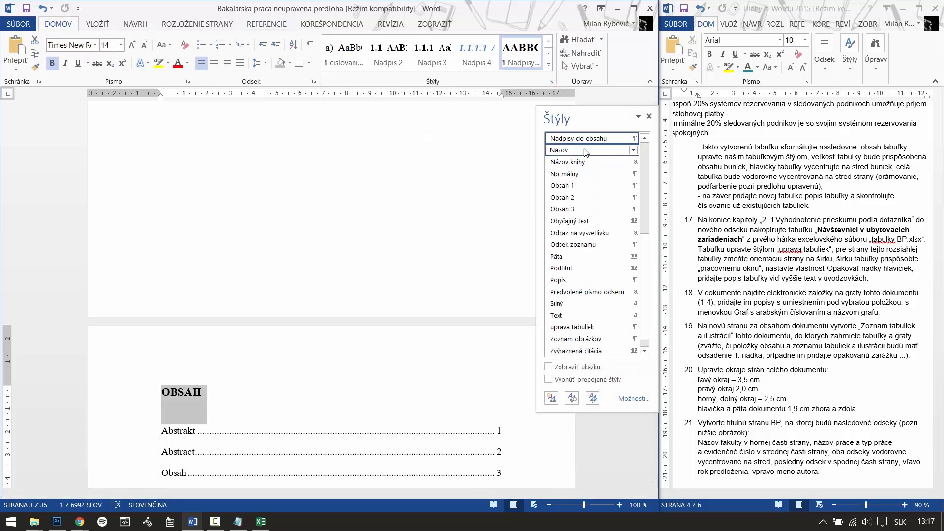
pyautogui.click(649, 116)
# Apply the "Nadpisy do obsahu" style to the heading "Zoznam tabuliek a ilustrácií".
pyautogui.scroll(-5, 389, 276)
pyautogui.scroll(-15, 378, 311)
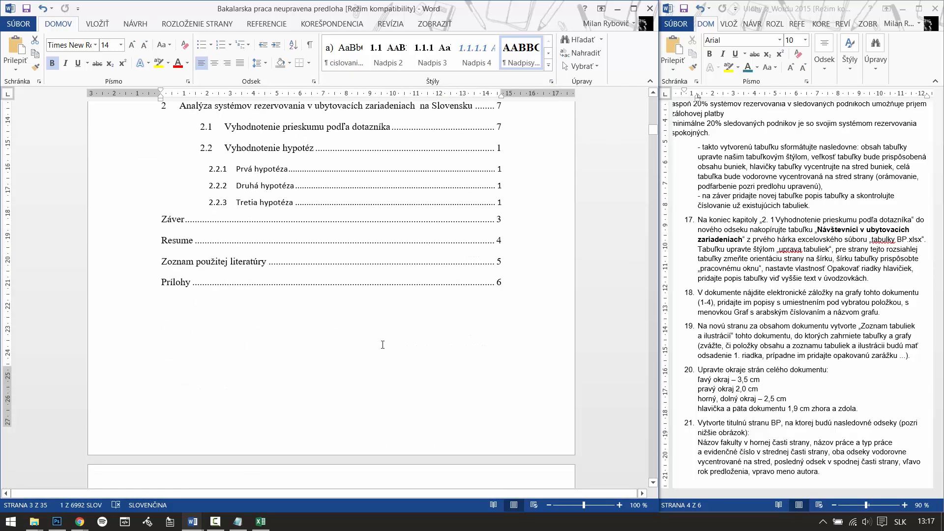
pyautogui.moveTo(298, 352); pyautogui.dragTo(190, 353)
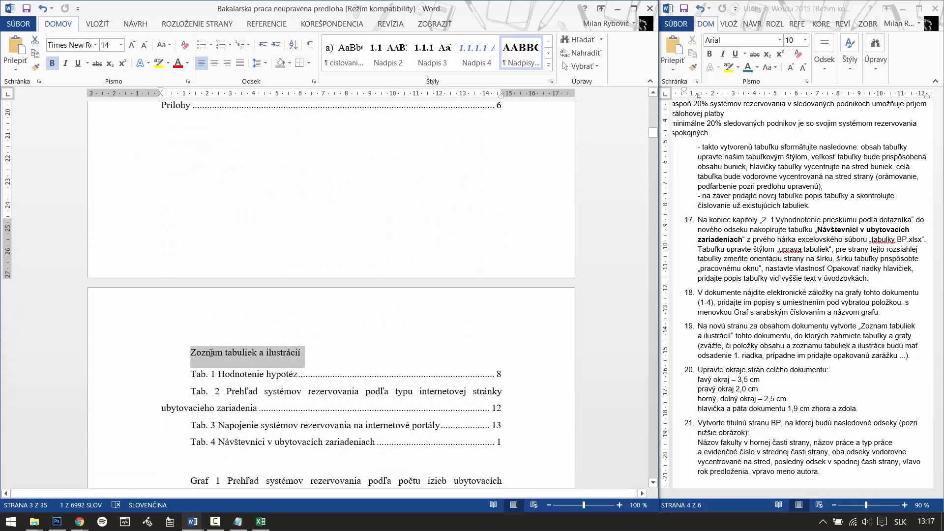
pyautogui.click(525, 51)
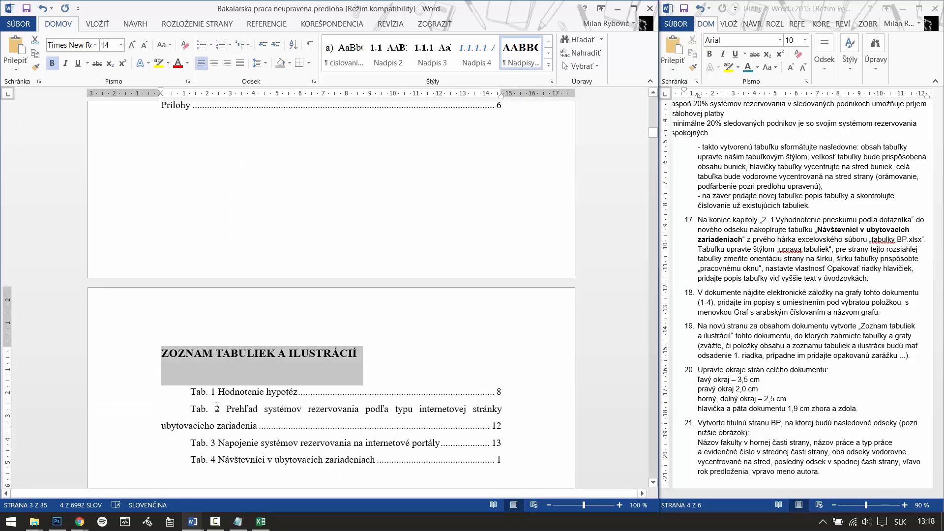
# Remove the first-line indent from all entries in the lists of tables and charts, then save the document.
pyautogui.scroll(-3, 197, 210)
pyautogui.moveTo(193, 213); pyautogui.dragTo(503, 425)
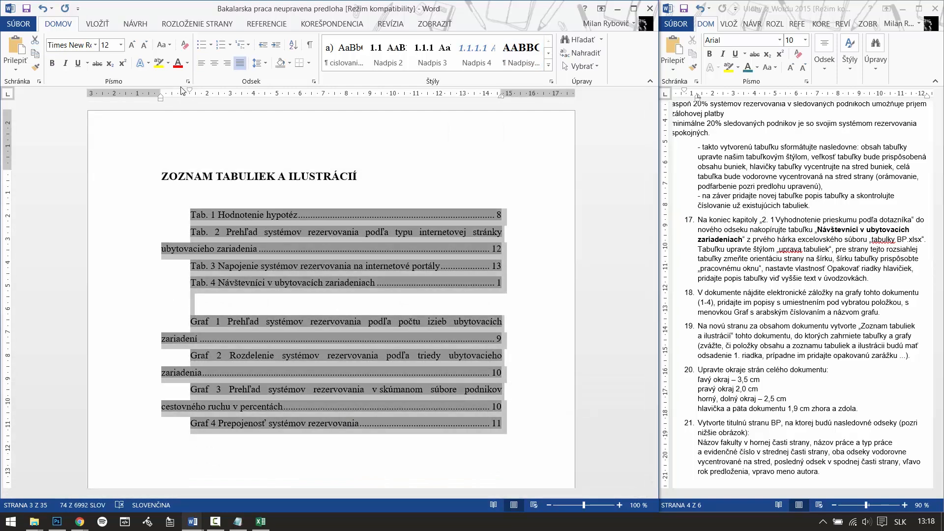
pyautogui.moveTo(190, 91); pyautogui.dragTo(161, 92)
pyautogui.click(497, 338)
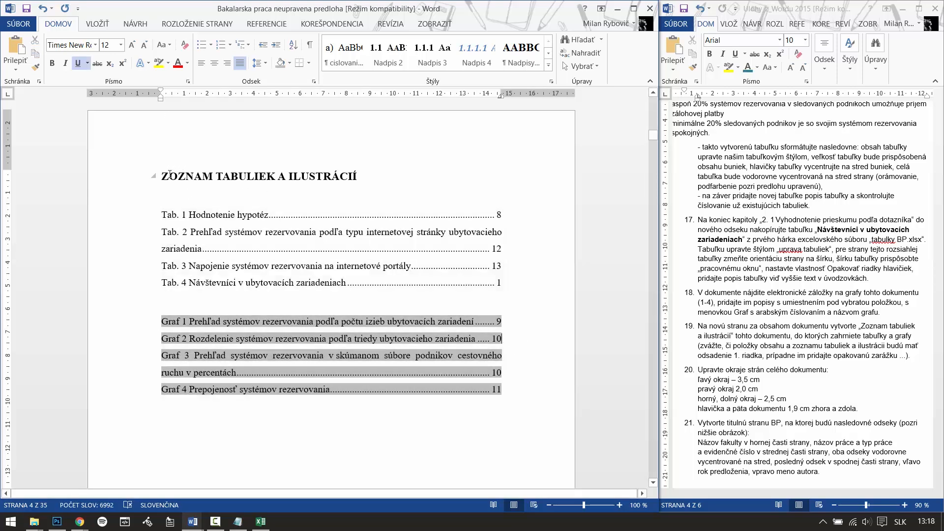
pyautogui.click(155, 178)
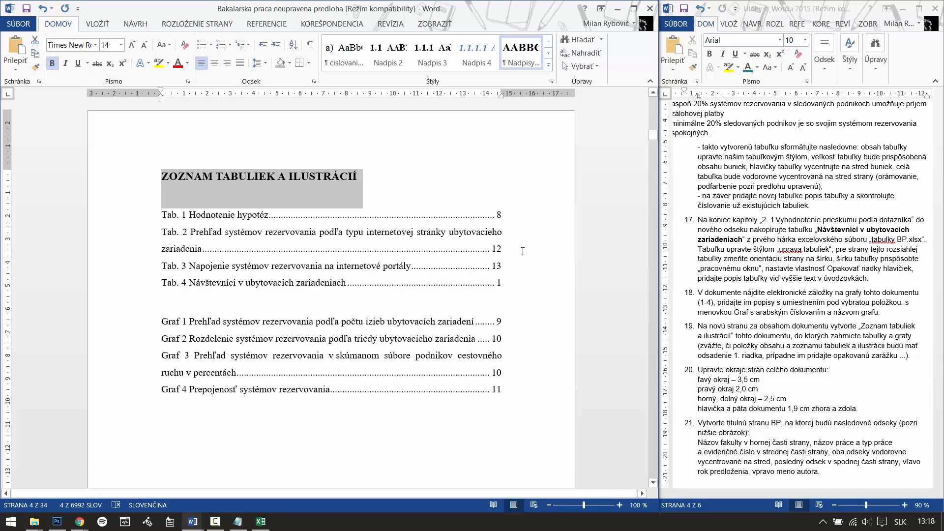
pyautogui.click(523, 252)
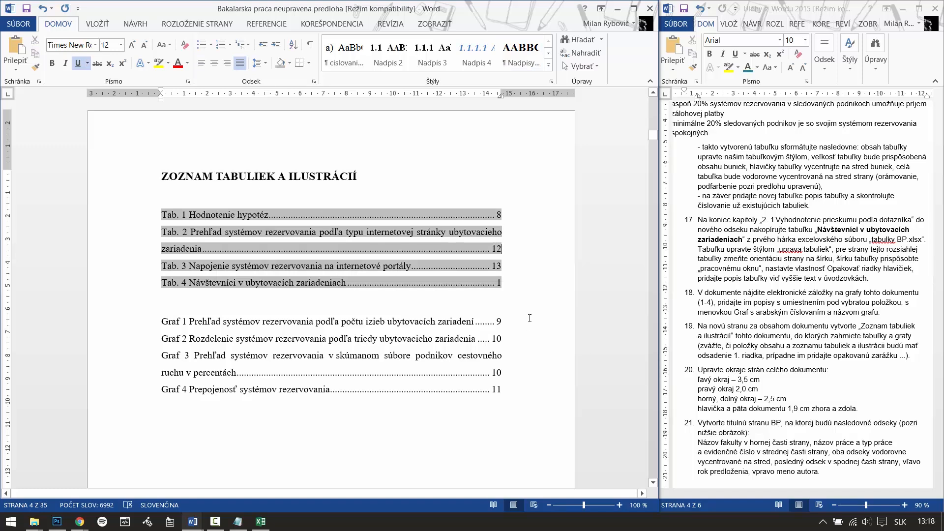
pyautogui.click(26, 8)
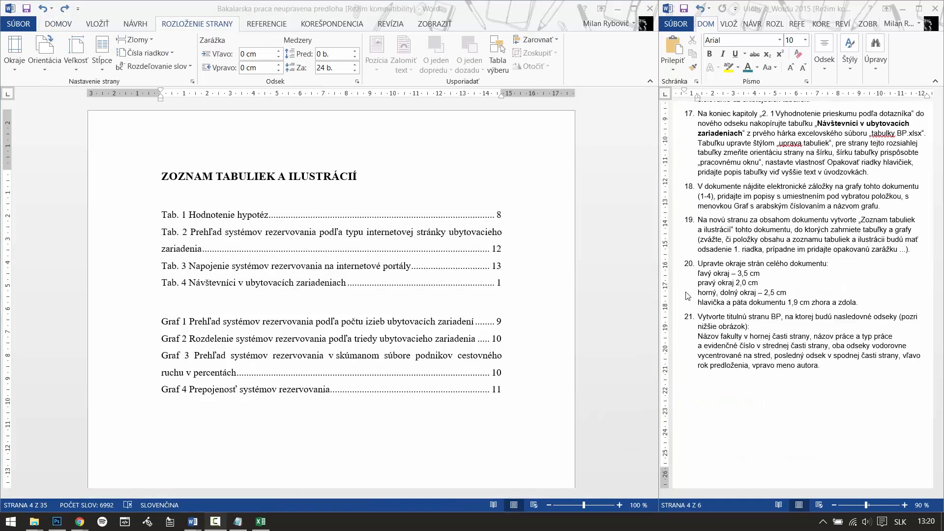
# Set the whole document's margins to 3.5 cm left, 2 cm right, and 2.5 cm at both top and bottom.
pyautogui.click(254, 172)
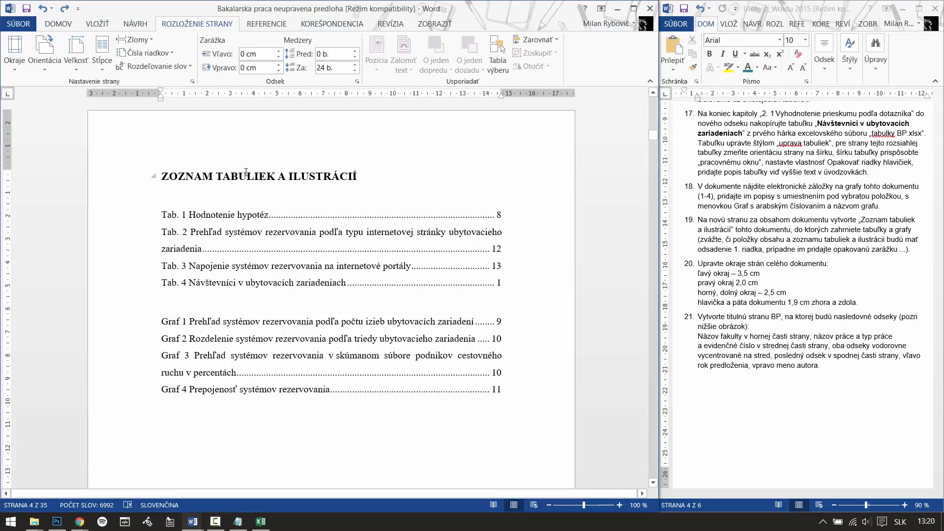
pyautogui.hotkey('ctrl', 'a')
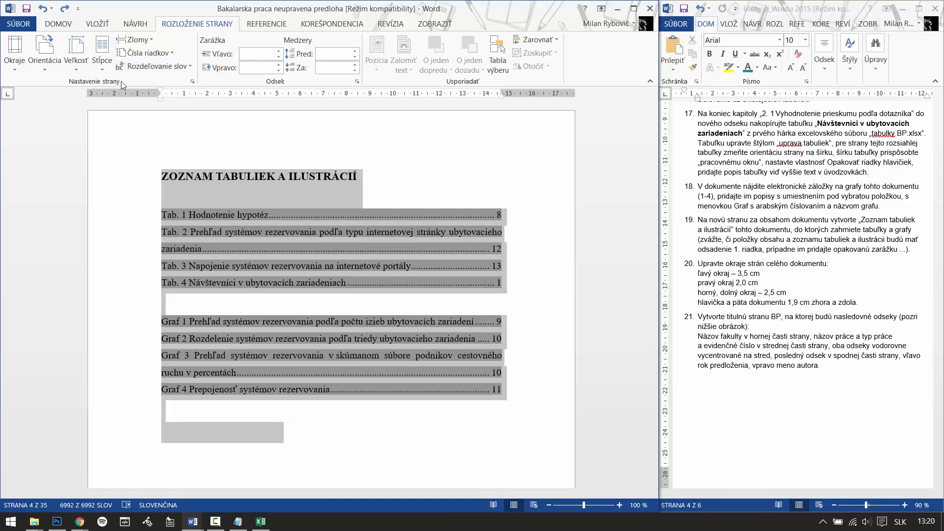
pyautogui.click(193, 82)
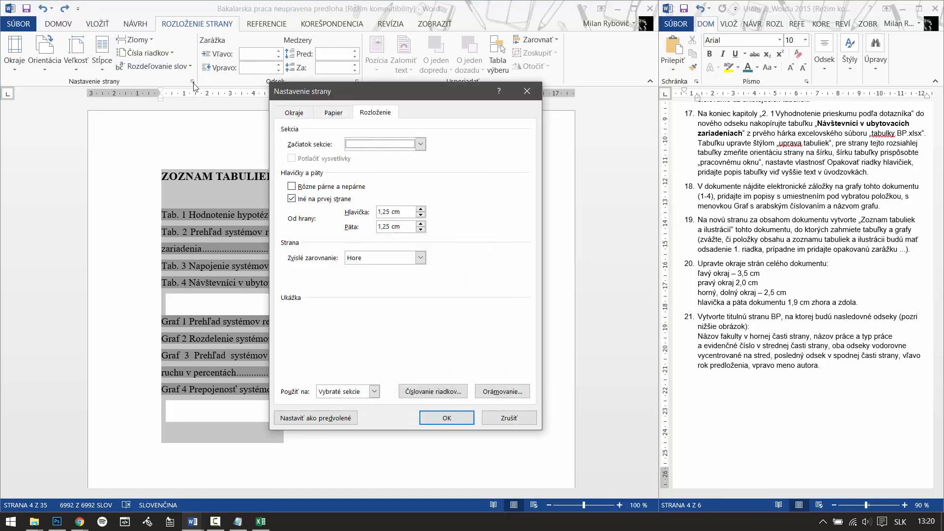
pyautogui.moveTo(362, 101); pyautogui.dragTo(444, 106)
pyautogui.click(393, 120)
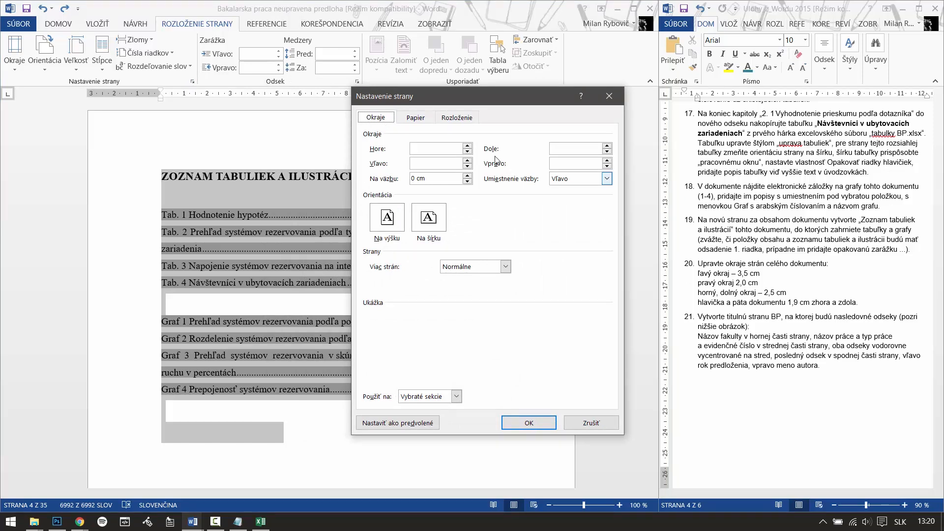
pyautogui.click(424, 149)
# Set the header and footer distance from the edge to 1.9 cm, apply the page setup and save the document.
pyautogui.click(453, 118)
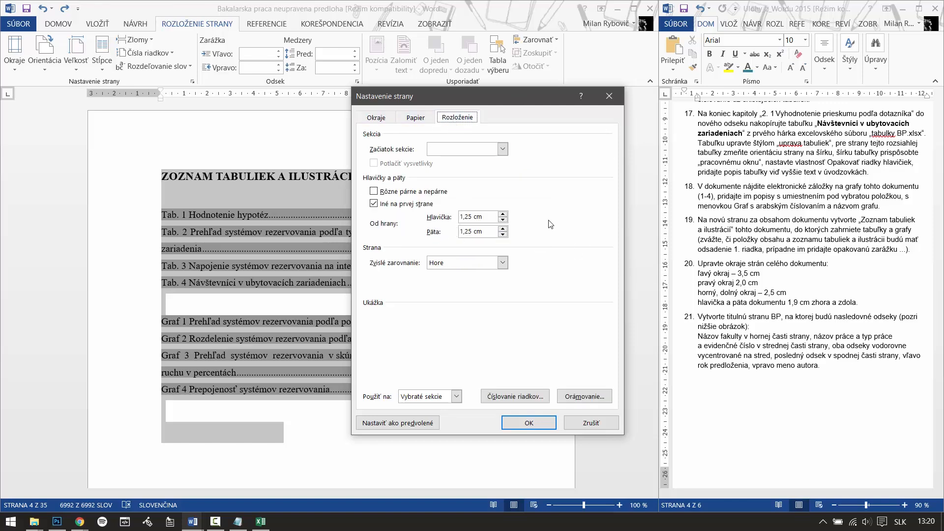
pyautogui.moveTo(474, 217); pyautogui.dragTo(465, 231)
pyautogui.write('9')
pyautogui.write('9')
pyautogui.click(518, 425)
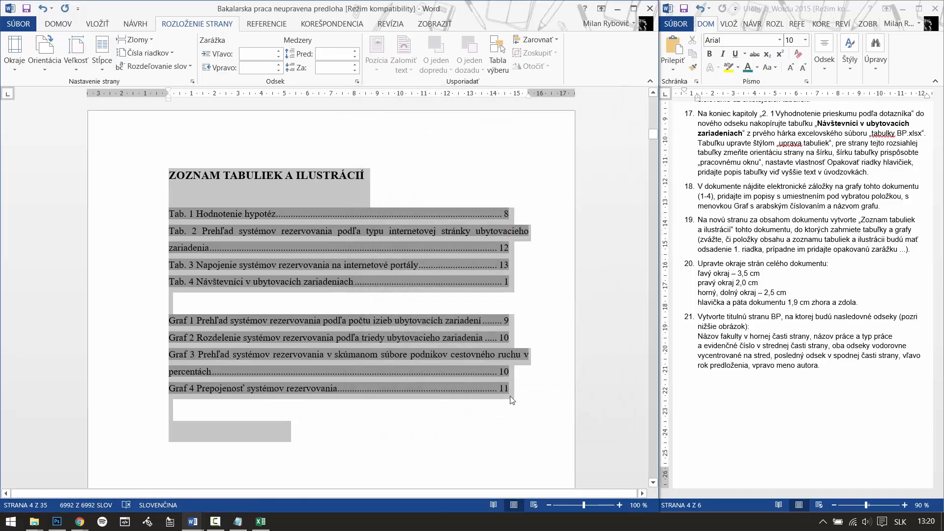
pyautogui.moveTo(654, 140); pyautogui.dragTo(650, 101)
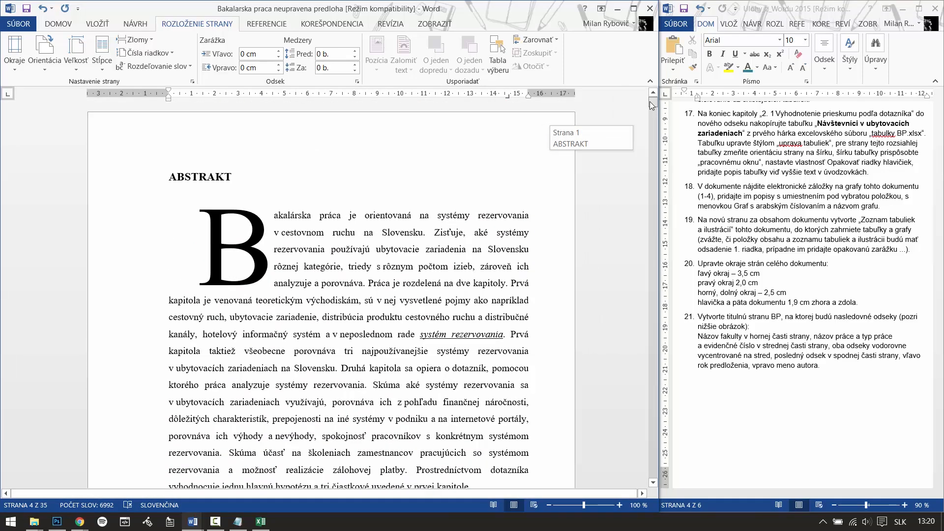
pyautogui.click(27, 8)
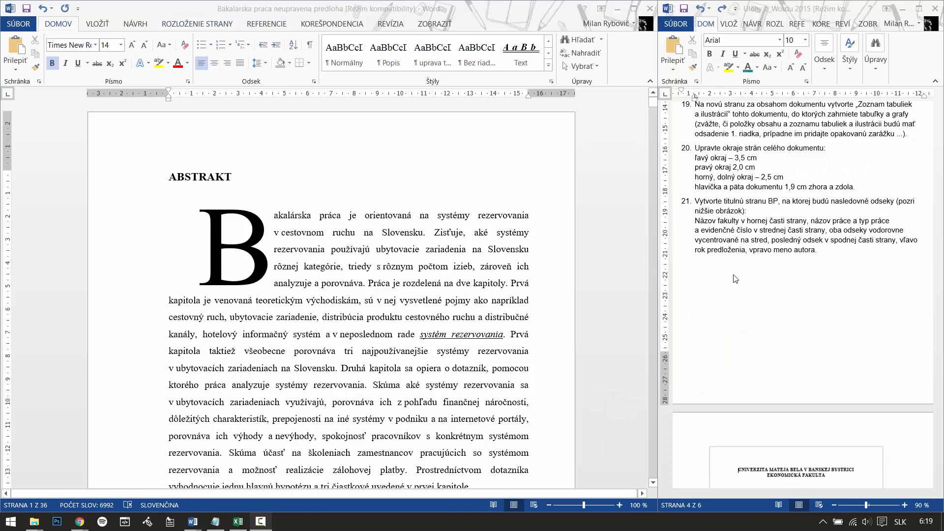
# Read assignment point 21 on the title page's paragraphs and alignment, and examine the sample title page below it.
pyautogui.click(707, 194)
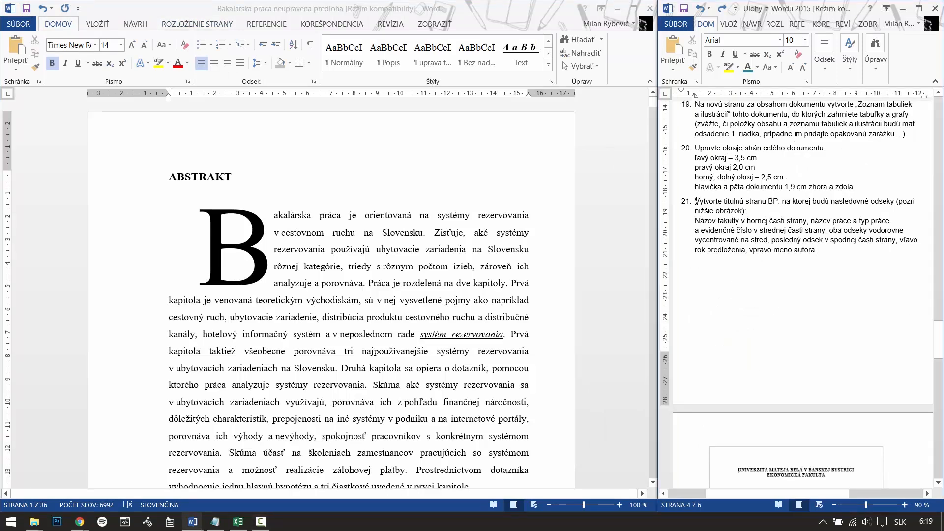
pyautogui.moveTo(695, 200); pyautogui.dragTo(892, 202)
pyautogui.click(813, 228)
pyautogui.moveTo(874, 229); pyautogui.dragTo(760, 241)
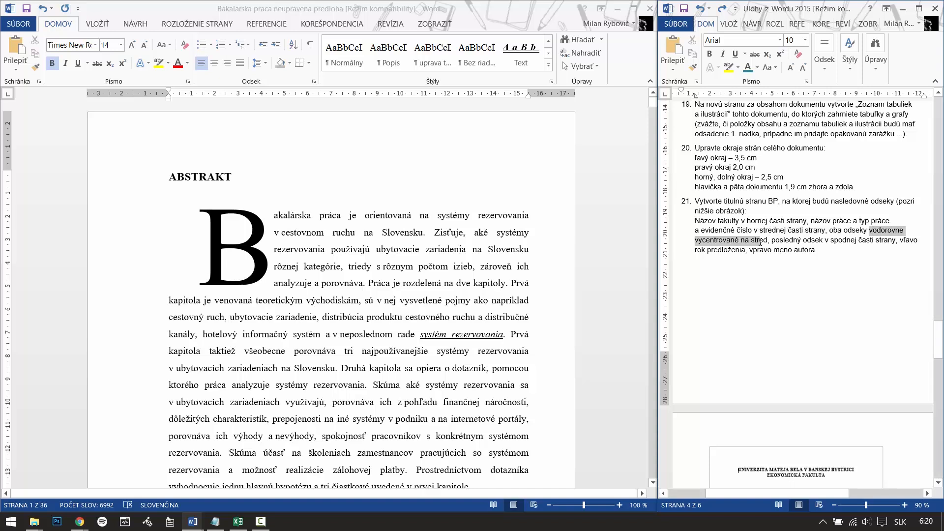
pyautogui.click(794, 249)
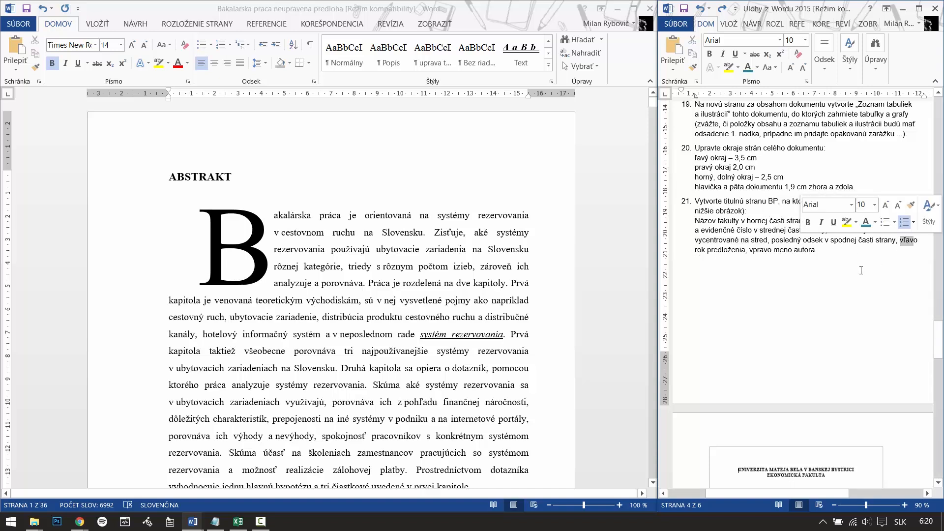
pyautogui.click(762, 332)
pyautogui.scroll(-2, 762, 332)
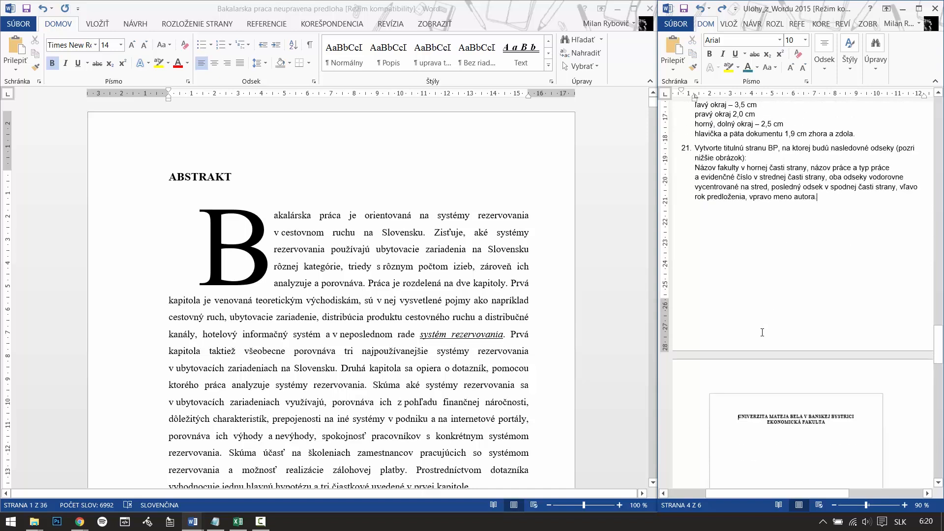
pyautogui.scroll(-8, 762, 332)
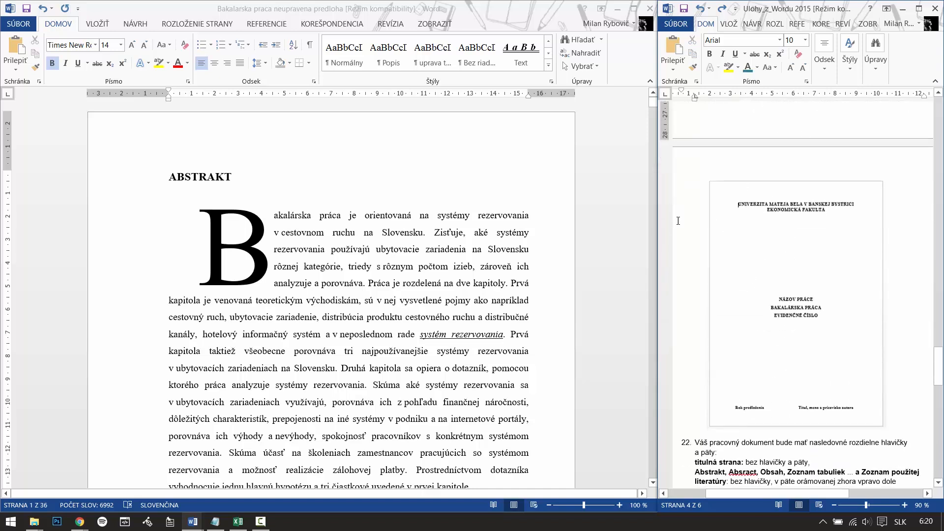
# Insert a page break before the ABSTRAKT heading and place the cursor at the start of the new first page.
pyautogui.click(242, 175)
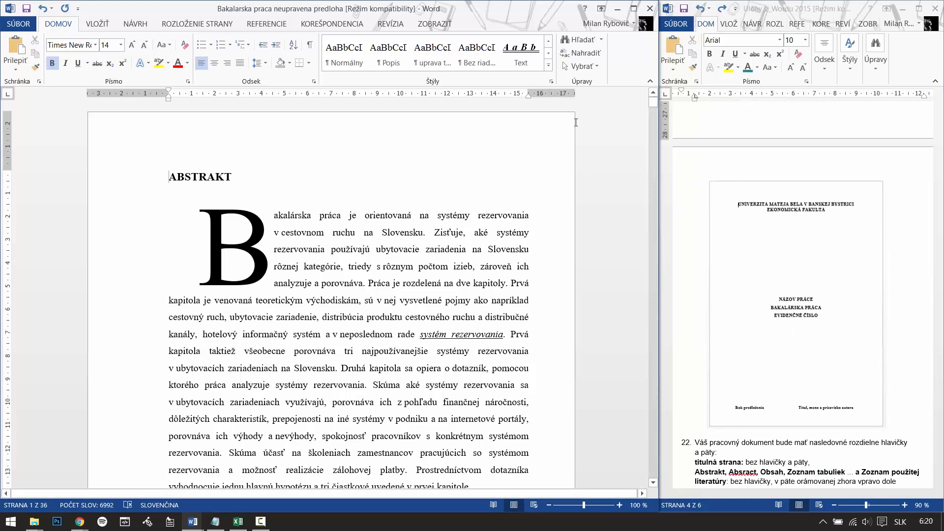
pyautogui.click(97, 24)
pyautogui.click(13, 62)
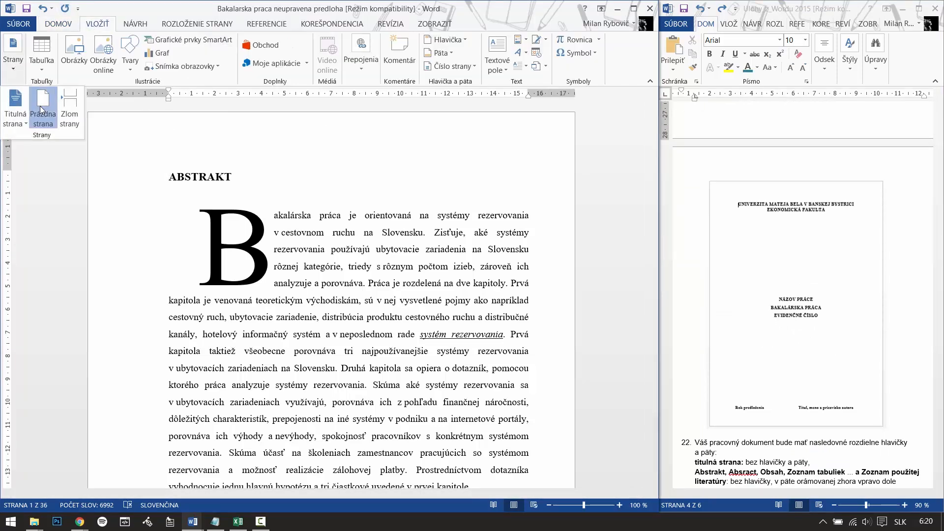
pyautogui.click(69, 108)
pyautogui.scroll(5, 259, 328)
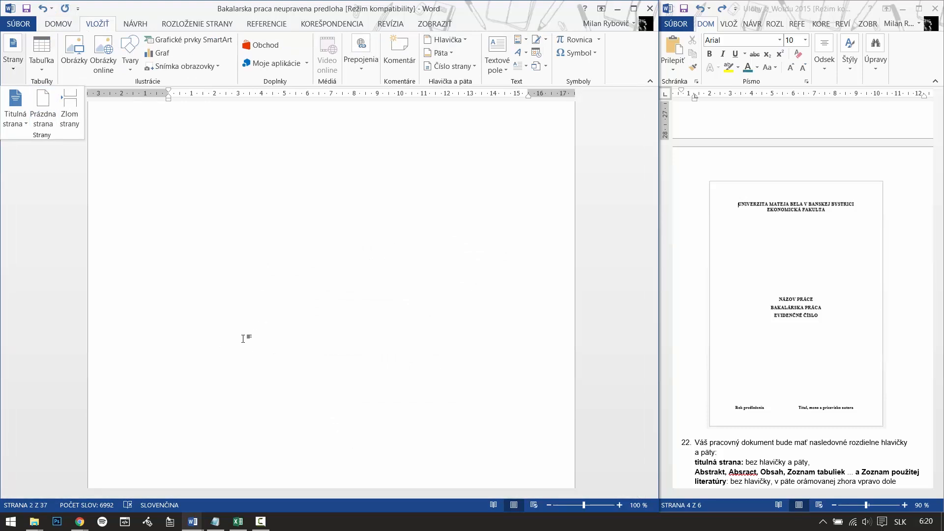
pyautogui.click(221, 134)
pyautogui.click(210, 148)
pyautogui.scroll(3, 236, 177)
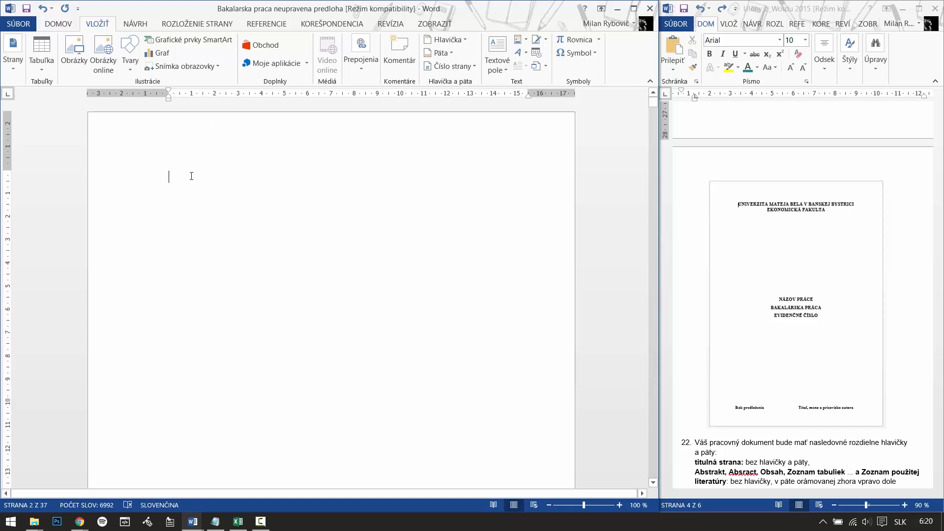
# Enter "UNIVERZITA MATEJA BELA V BANSKEJ BYSTRICI" and, on the line below, "EKONOMICKÁ FAKULTA" at the start of the title page.
pyautogui.write('UNIVE')
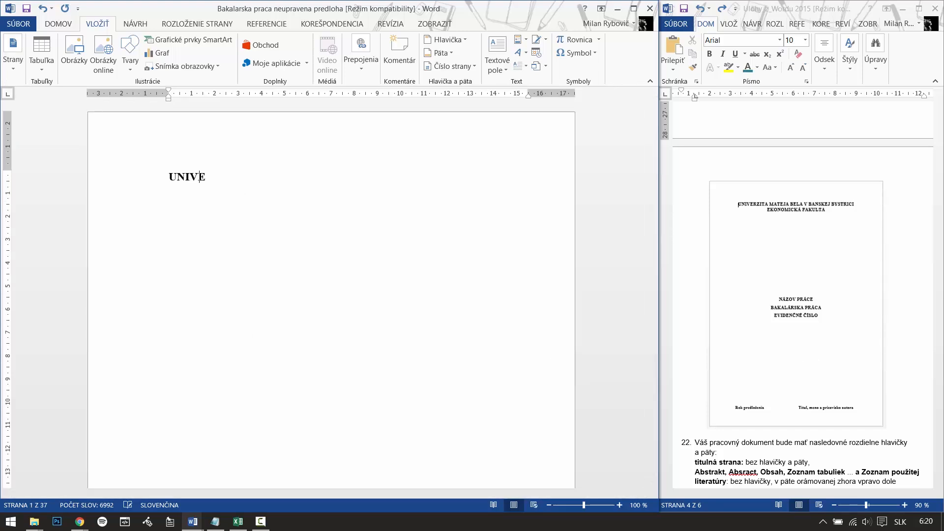
pyautogui.write('RZITA MATEJA BE')
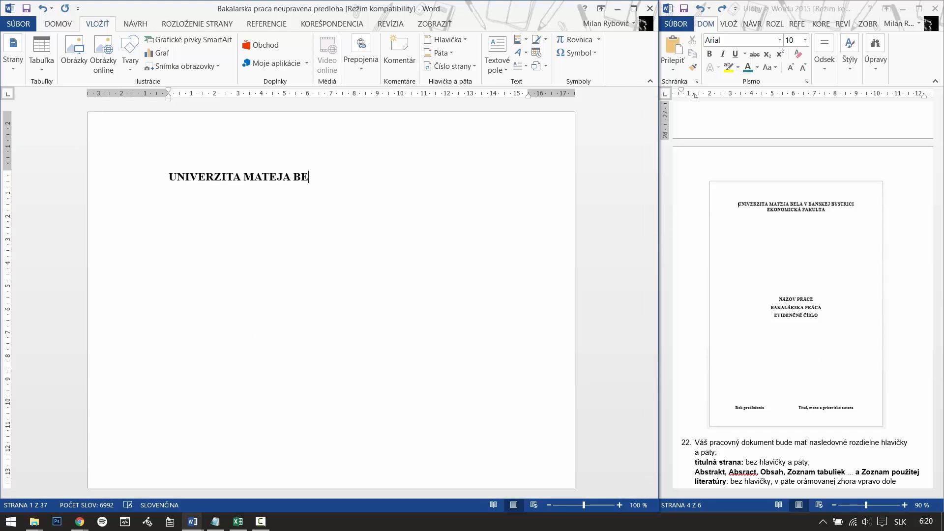
pyautogui.write('LA V BANSKEJ BYS')
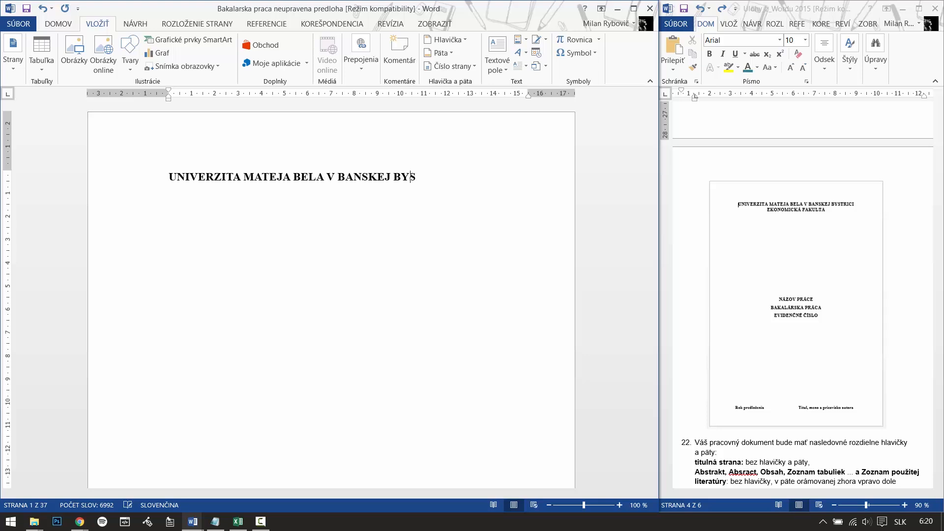
pyautogui.write('TRICI EKONOMICKÁ FAKULTA')
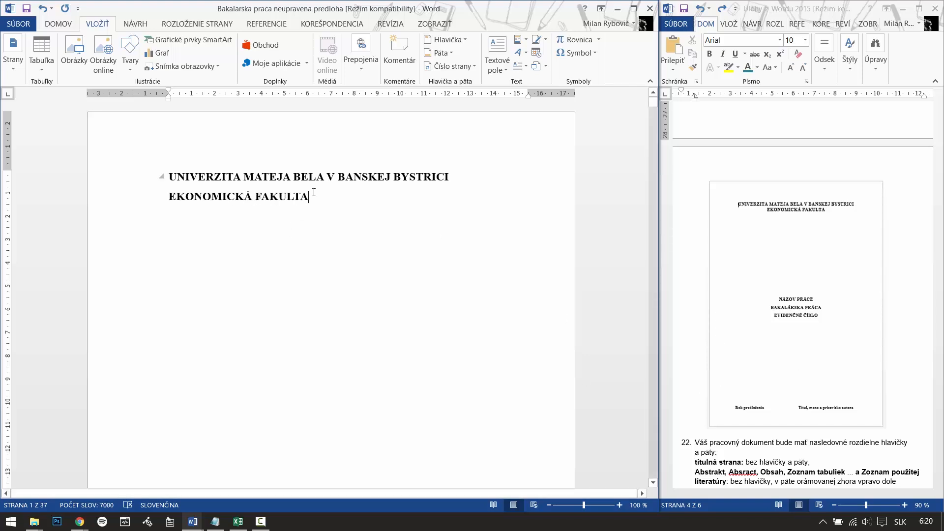
# Centre the university and faculty lines and turn off the page break before their paragraph.
pyautogui.moveTo(314, 195); pyautogui.dragTo(152, 184)
pyautogui.click(68, 28)
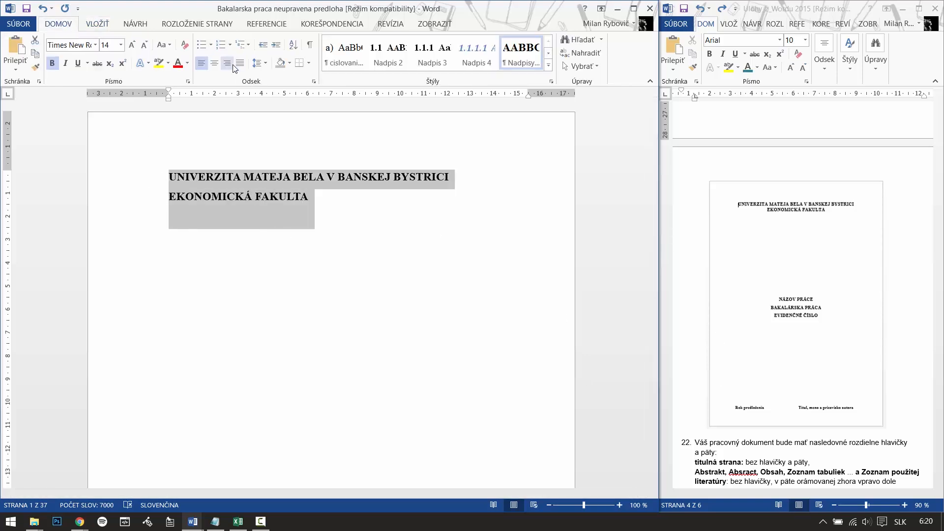
pyautogui.click(215, 63)
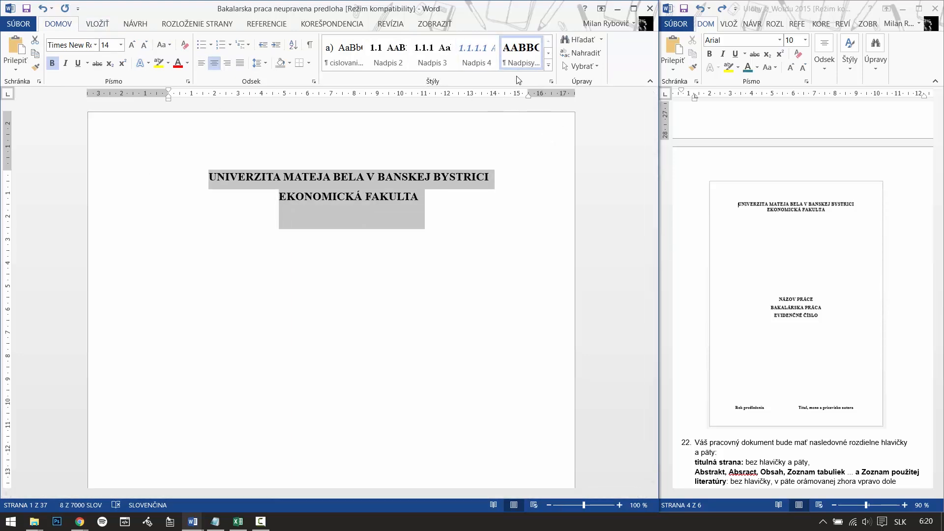
pyautogui.click(313, 82)
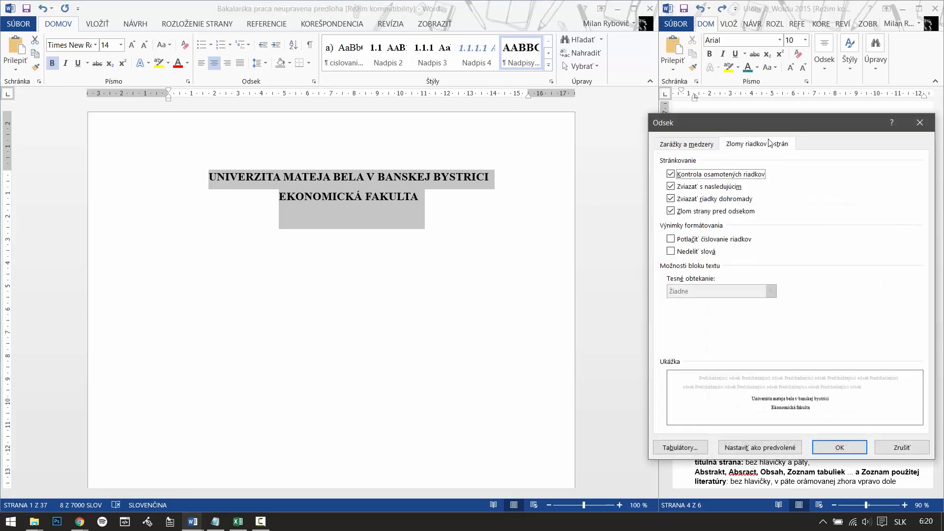
pyautogui.click(709, 216)
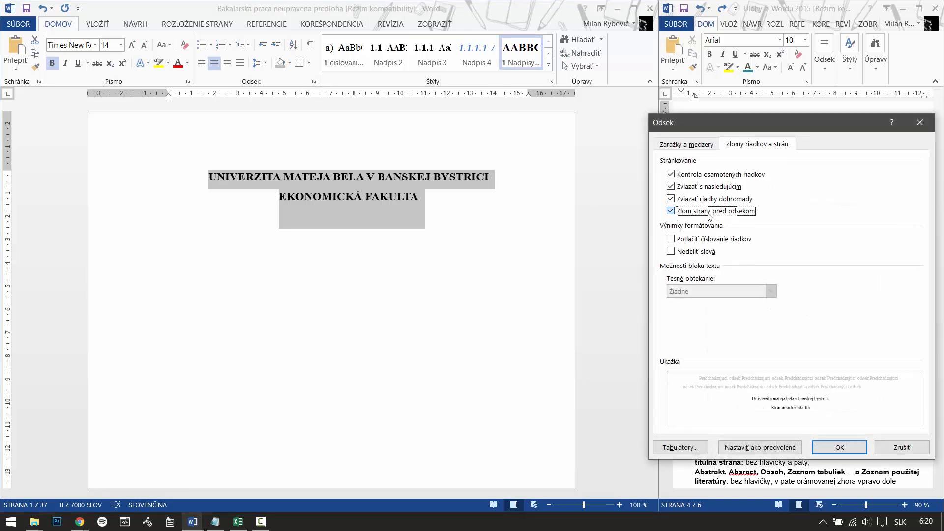
pyautogui.click(840, 447)
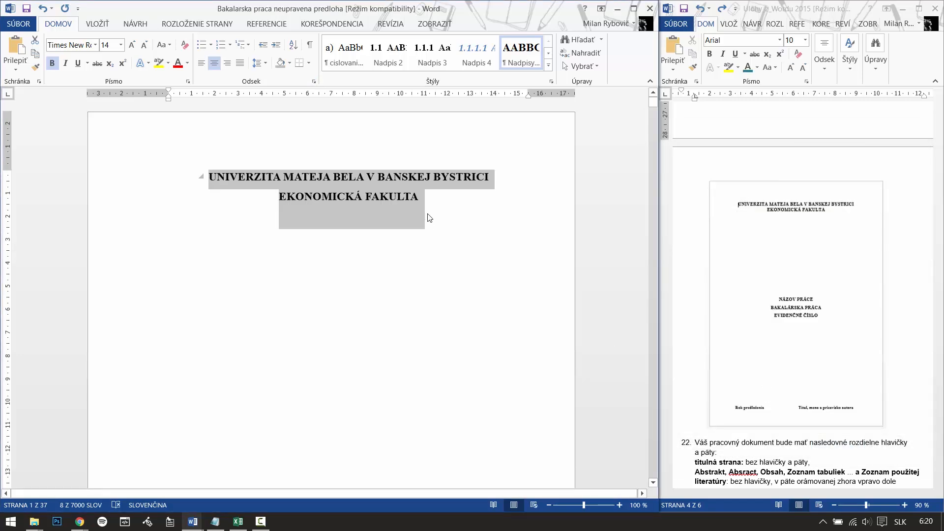
# Add blank paragraphs below the EKONOMICKÁ FAKULTA line down towards mid-page and check them with formatting marks shown.
pyautogui.scroll(-2, 452, 250)
pyautogui.click(431, 150)
pyautogui.press('Return')
pyautogui.press('Return')
pyautogui.press('Return')
pyautogui.press('Return')
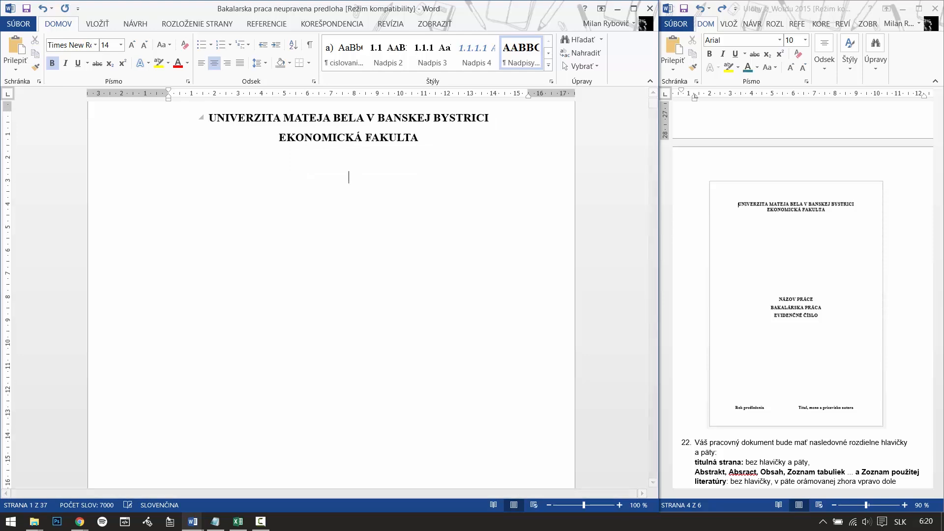
pyautogui.press('Return')
pyautogui.press('Return')
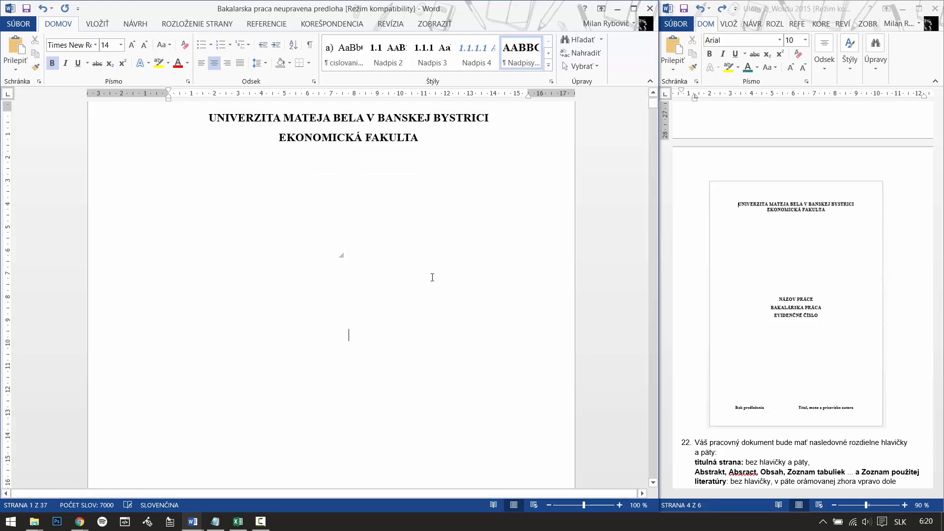
pyautogui.click(311, 45)
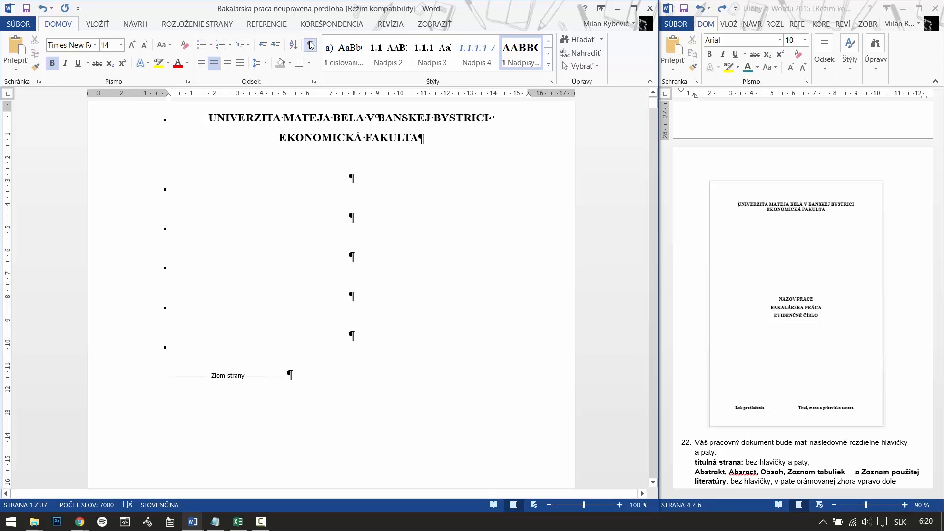
pyautogui.click(311, 45)
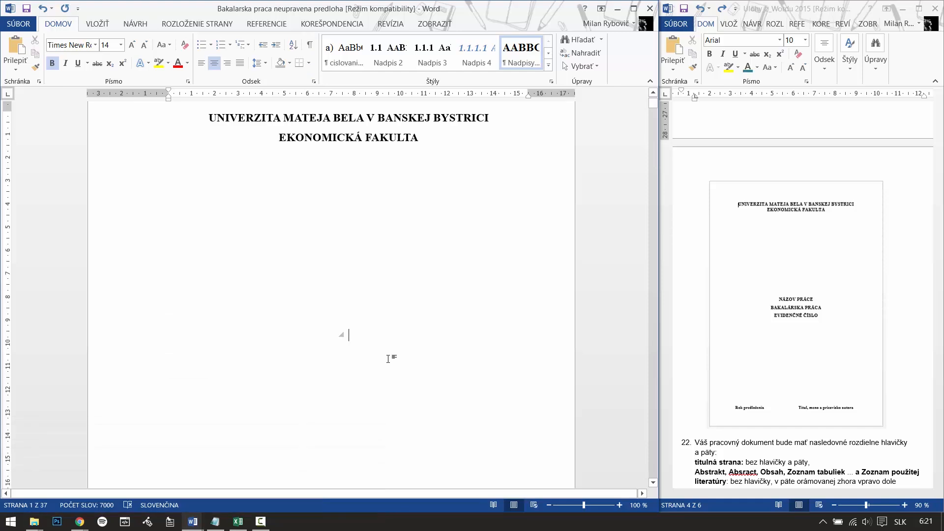
# Enter "NÁZOV PRÁCE", "BAKALÁRSKÁ PRÁCA" and "EVIDENČNÉ ČÍSLO" on three consecutive lines in the middle of the title page.
pyautogui.write('NÁZOV')
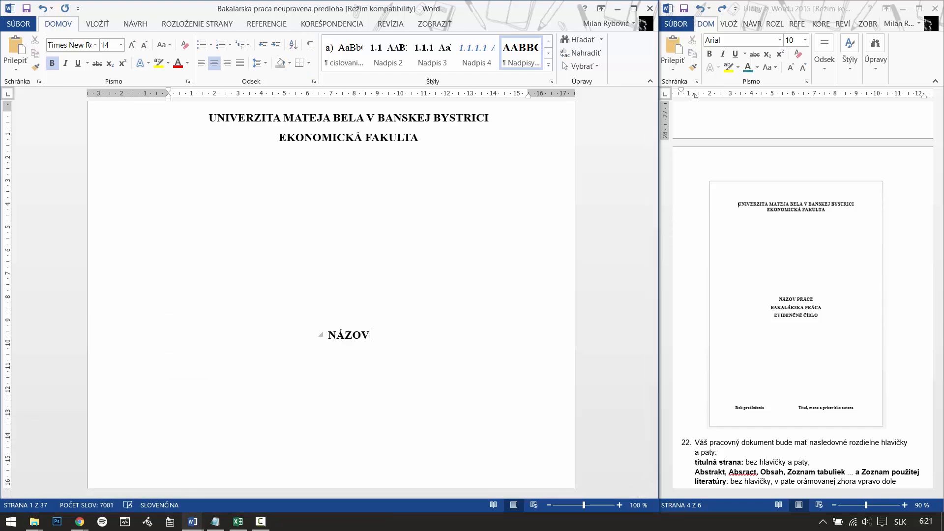
pyautogui.write(' PRÁCE')
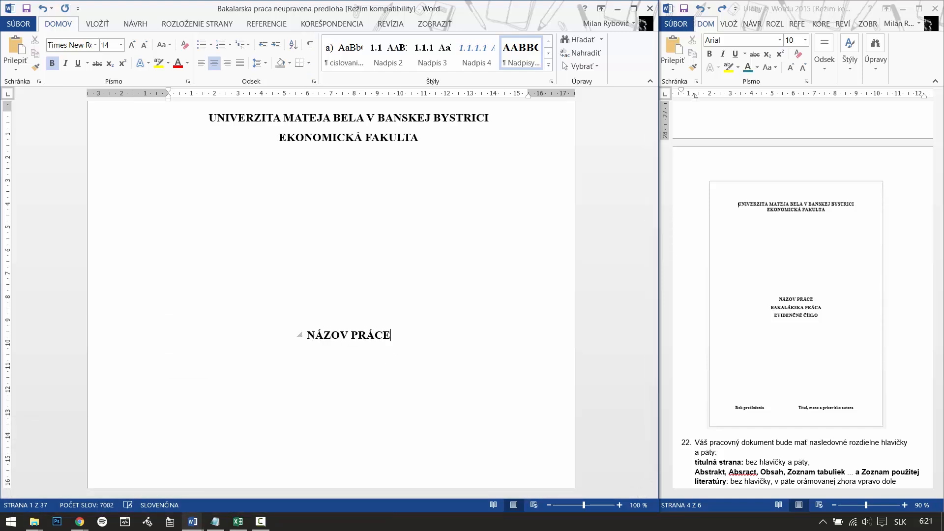
pyautogui.write(' BAKALÁRSKÁ PR')
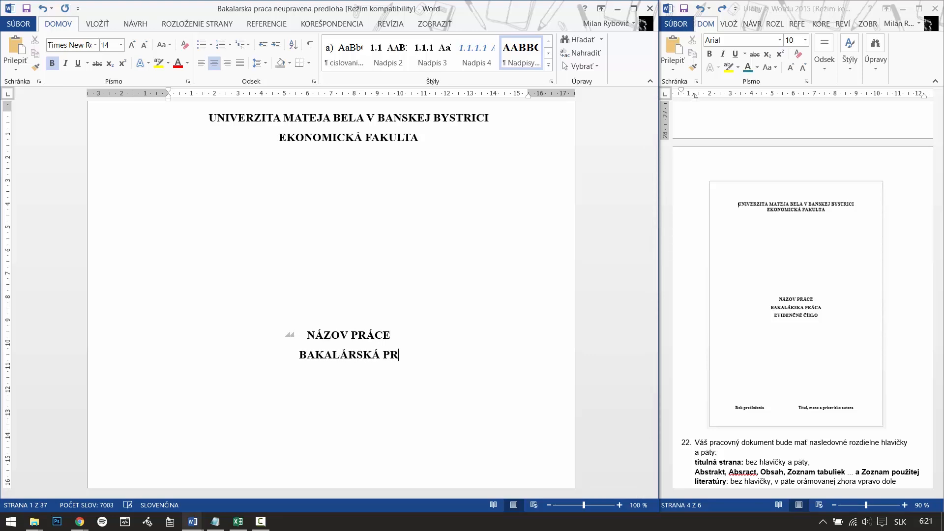
pyautogui.write('ÁCA EVIDENČN')
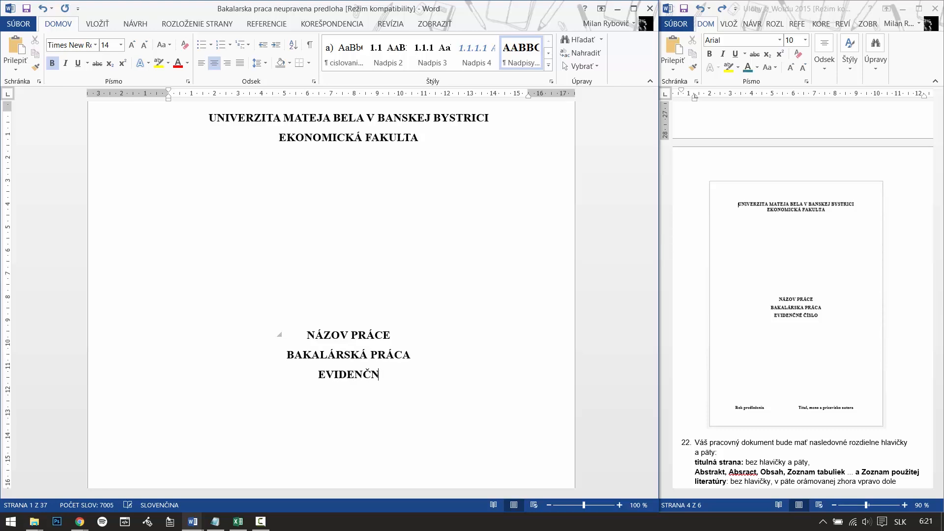
pyautogui.write('É ČÍSLO')
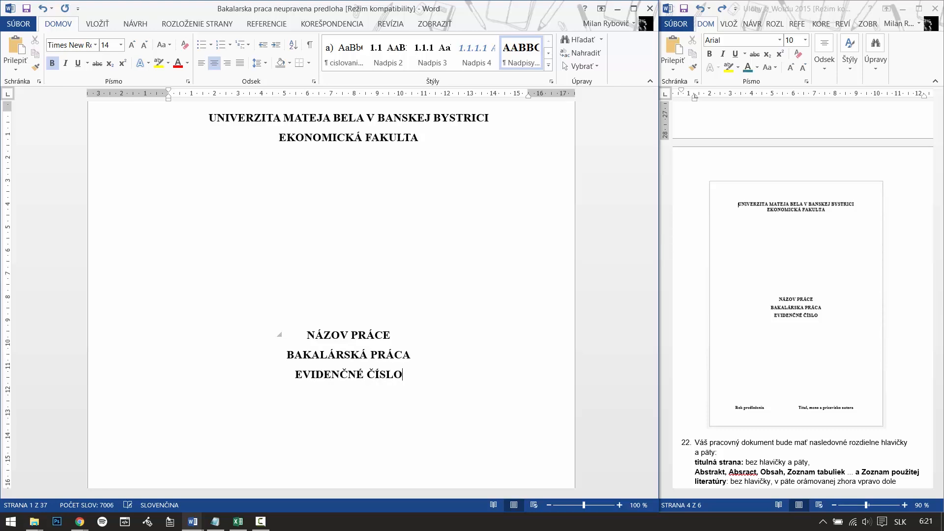
# Add blank space above NÁZOV PRÁCE to move the middle text block lower on the title page.
pyautogui.click(550, 505)
pyautogui.click(550, 506)
pyautogui.click(550, 505)
pyautogui.click(550, 506)
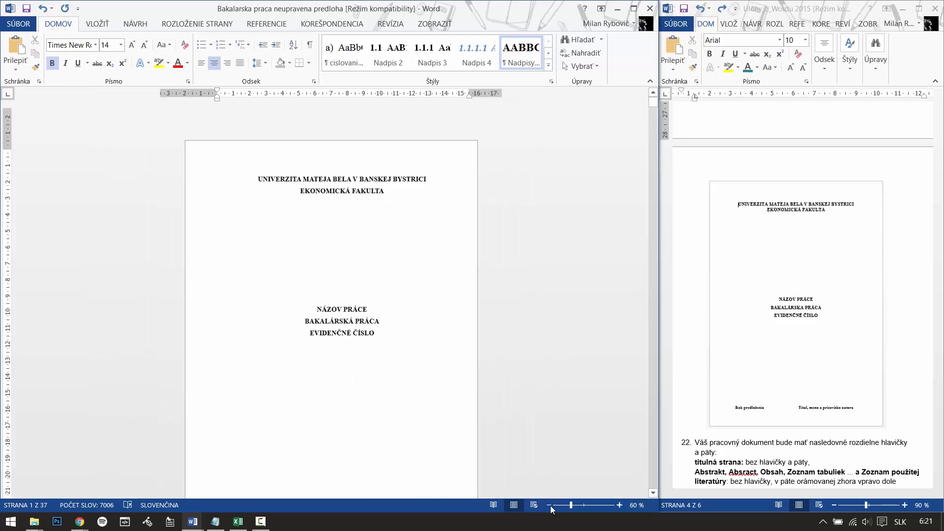
pyautogui.scroll(-3, 500, 385)
pyautogui.scroll(1, 499, 386)
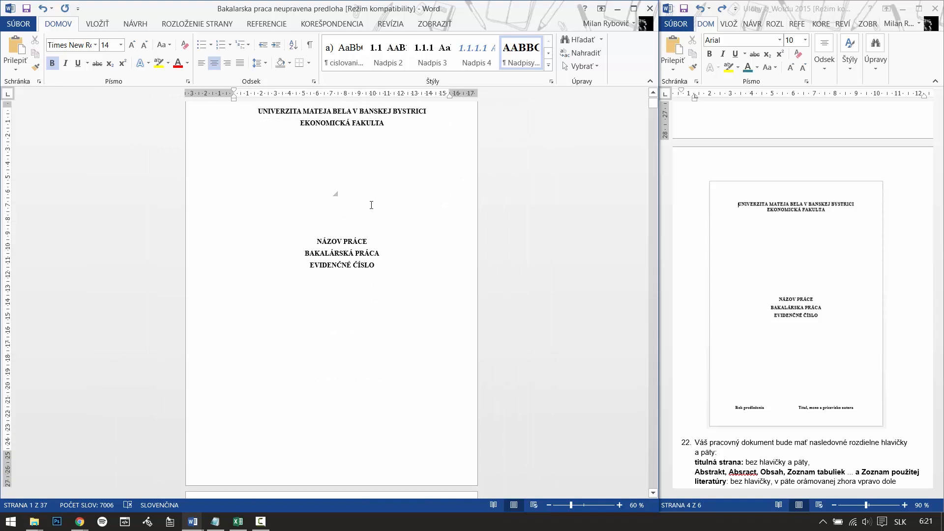
pyautogui.press('Return')
pyautogui.press('Return')
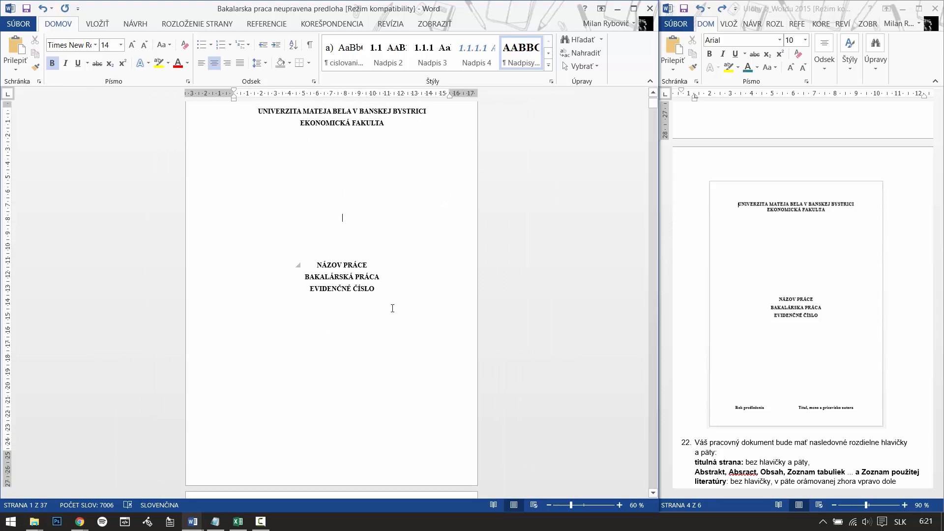
# Add blank paragraphs below EVIDENČNÉ ČÍSLO so the cursor sits near the bottom of the title page.
pyautogui.press('Return')
pyautogui.press('Return')
pyautogui.press('Return')
pyautogui.press('Return')
pyautogui.press('Return')
pyautogui.press('Return')
pyautogui.press('Return')
pyautogui.press('Return')
pyautogui.press('Return')
pyautogui.press('Return')
pyautogui.press('Return')
pyautogui.press('Return')
pyautogui.press('Return')
pyautogui.press('Return')
pyautogui.press('Return')
pyautogui.press('BackSpace')
pyautogui.press('BackSpace')
pyautogui.press('BackSpace')
pyautogui.press('Return')
pyautogui.press('Return')
pyautogui.press('Return')
pyautogui.press('BackSpace')
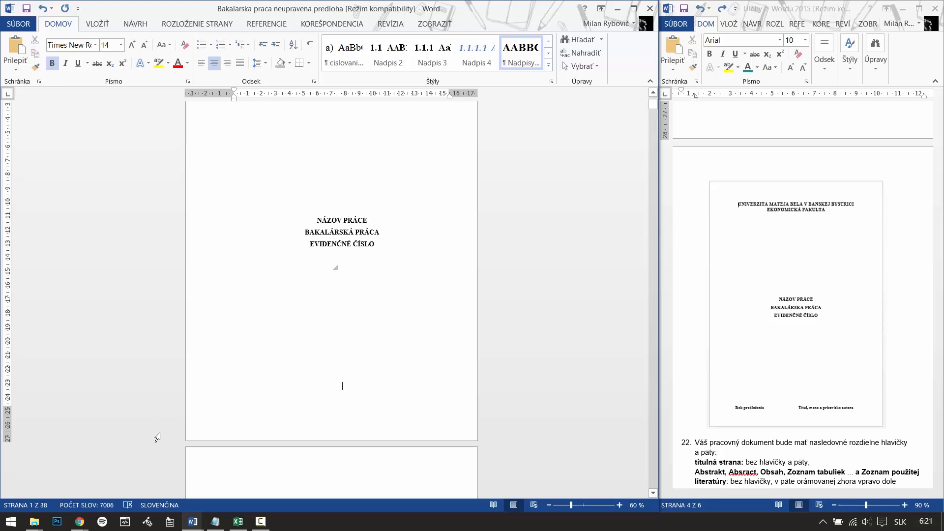
# Enter "ROK PREDLOŽENIA TITUL, MENO A PRIEZVISKO AUTORA" as the last line of the title page.
pyautogui.write('ROK PREDLOŽENIA')
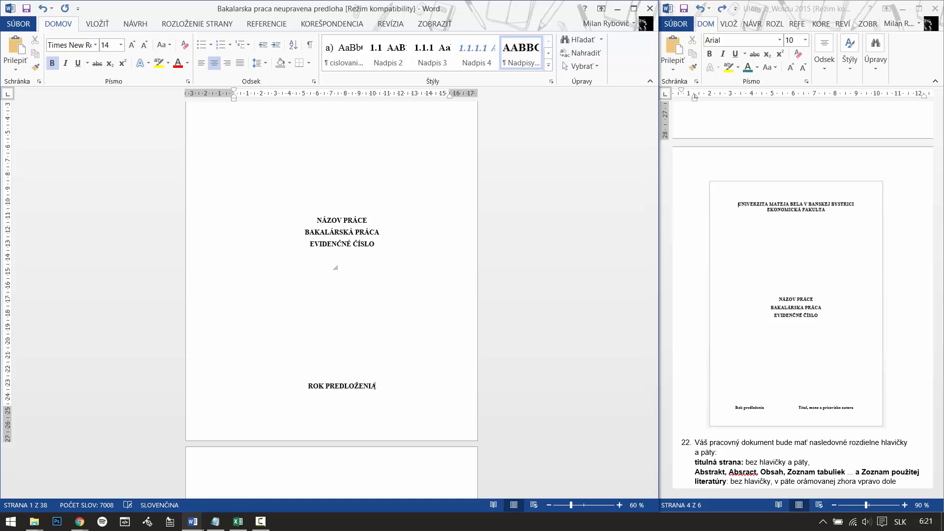
pyautogui.write(' TIT')
pyautogui.write('UL,')
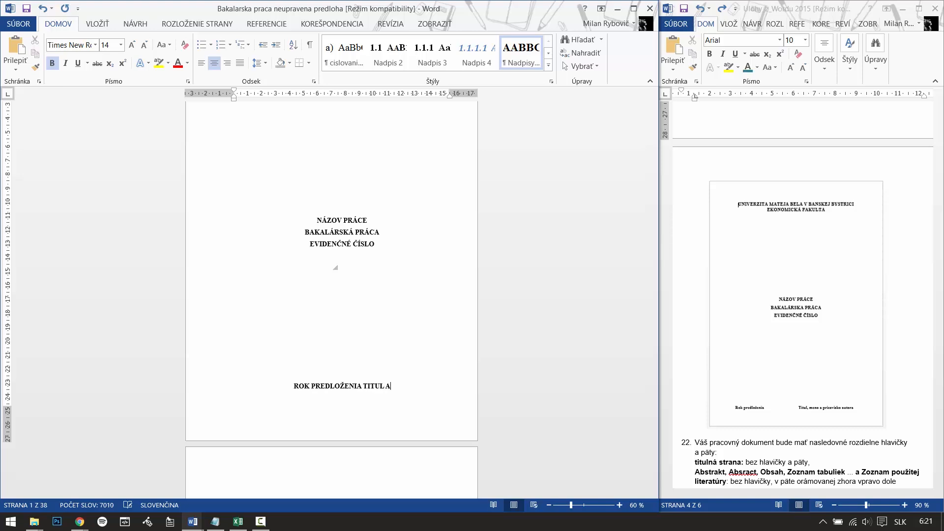
pyautogui.write(' MENO ')
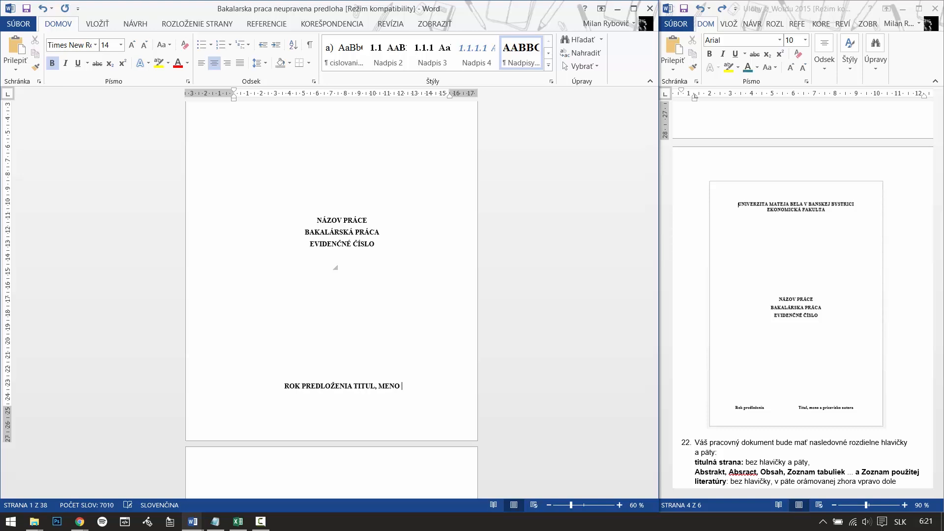
pyautogui.write('A PRIEZVIS')
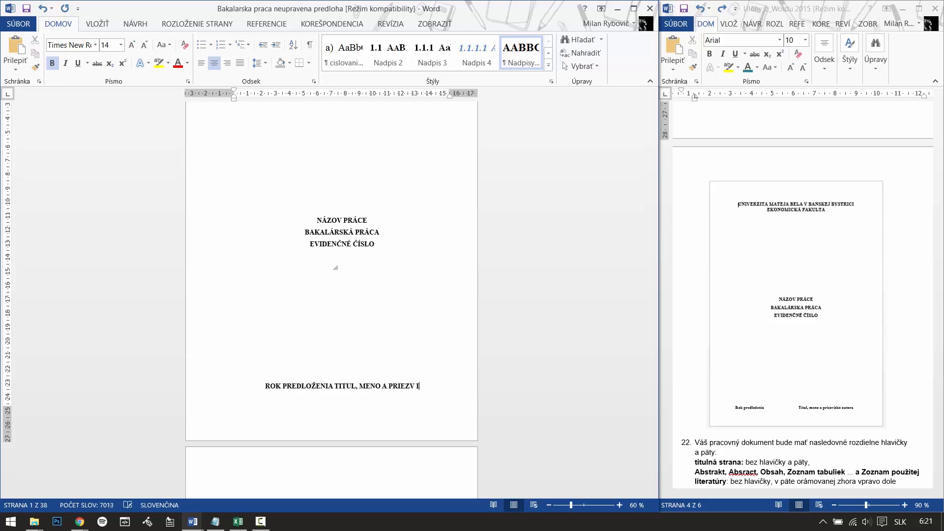
pyautogui.write('KO AUTORA')
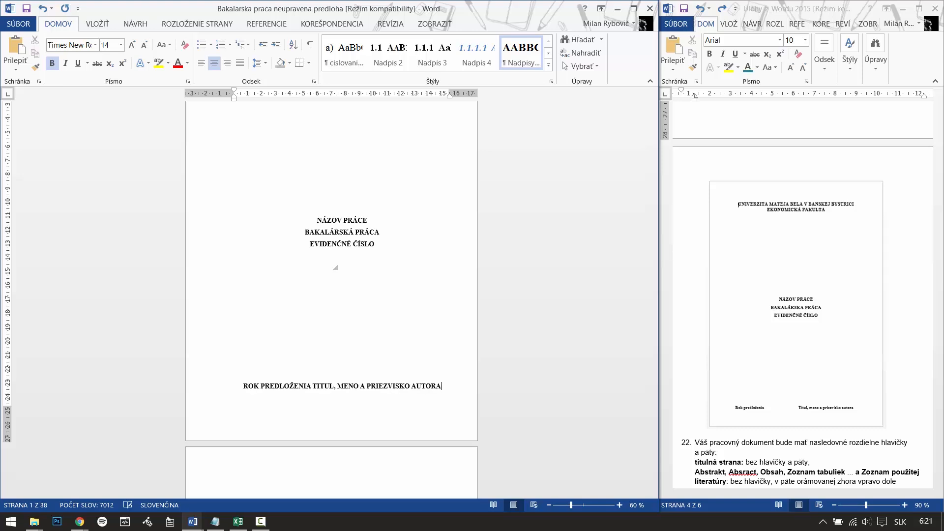
# Remove the all-caps font effect from the bottom line with the submission year and author.
pyautogui.tripleClick(445, 390)
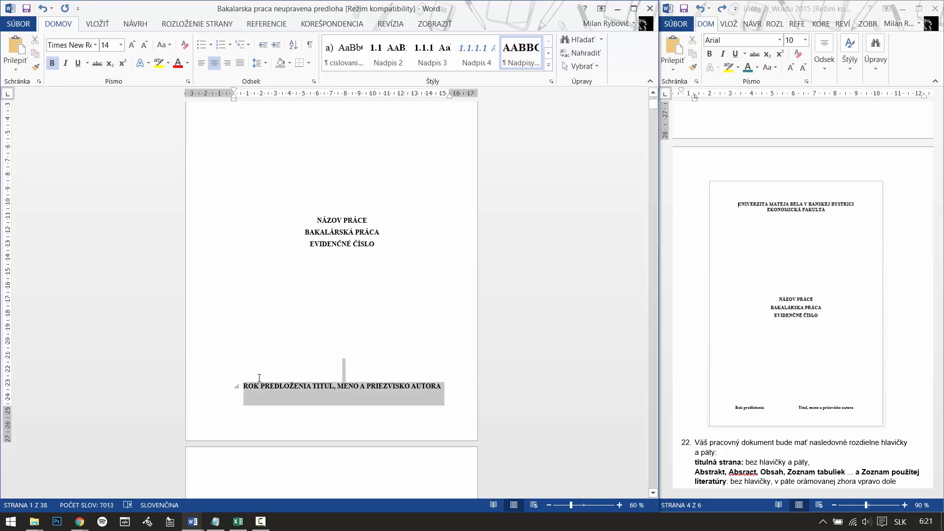
pyautogui.click(187, 81)
pyautogui.click(833, 291)
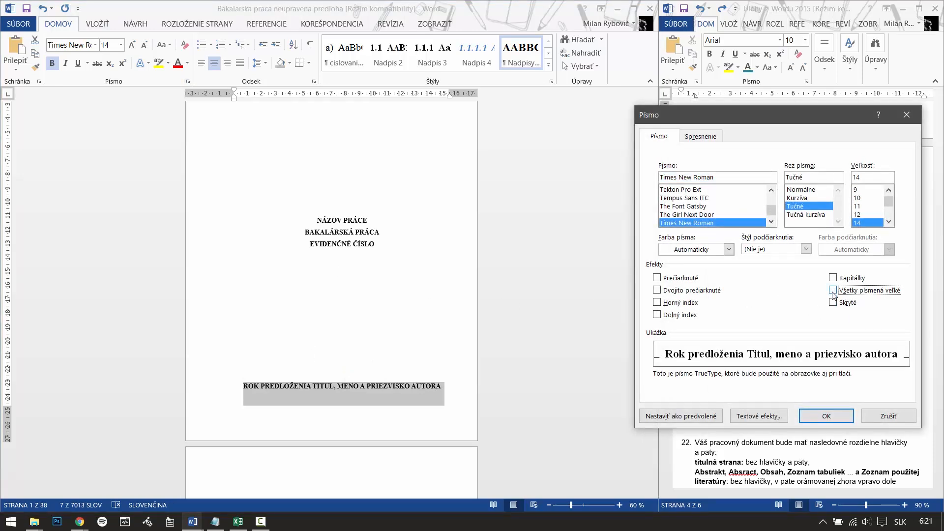
pyautogui.click(826, 417)
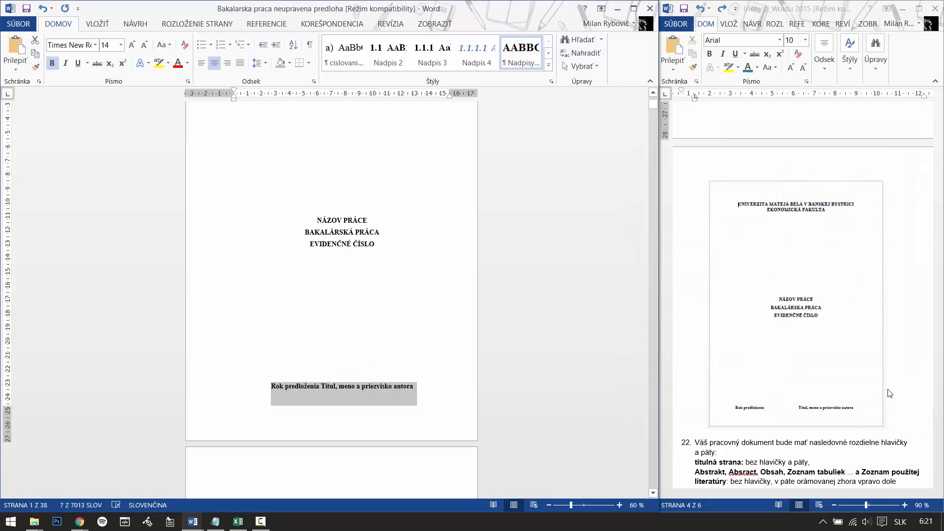
# Set a left-aligned tab stop at 8 cm with no leader for the bottom line of the title page.
pyautogui.click(403, 388)
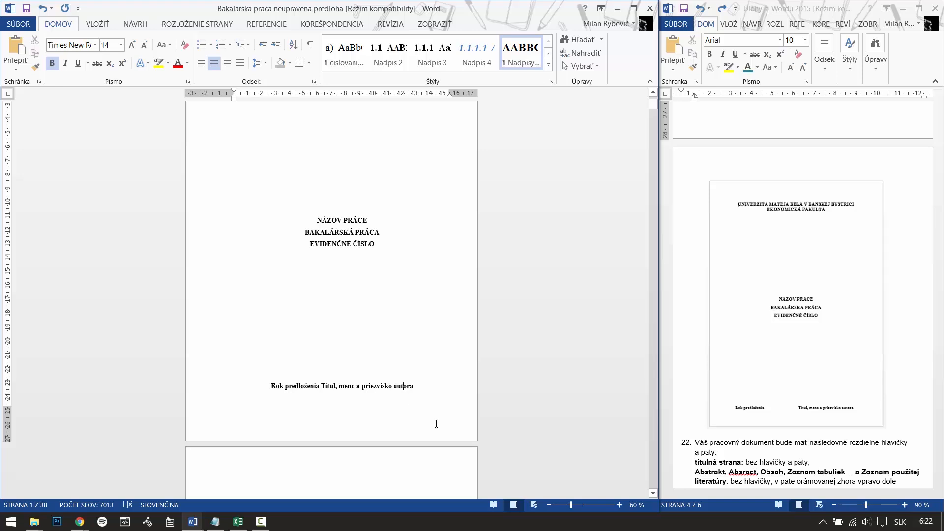
pyautogui.tripleClick(395, 385)
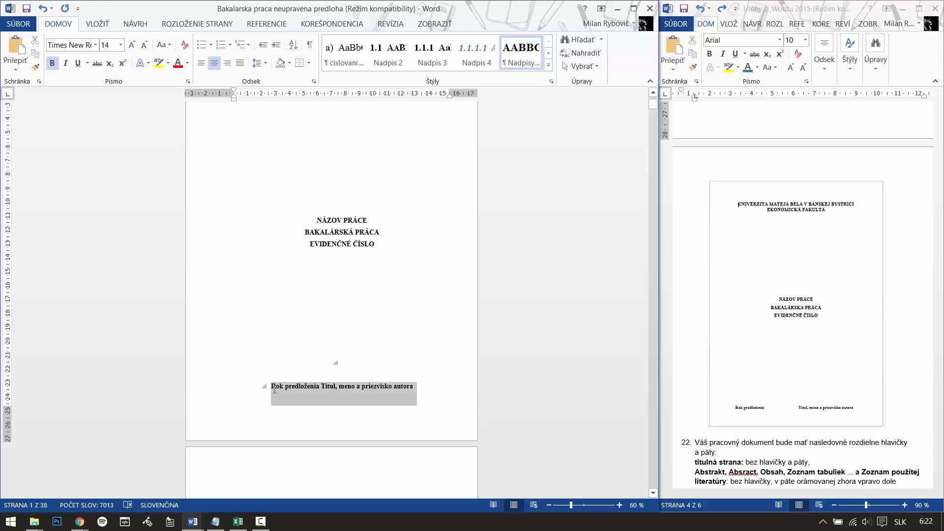
pyautogui.click(314, 81)
pyautogui.click(679, 445)
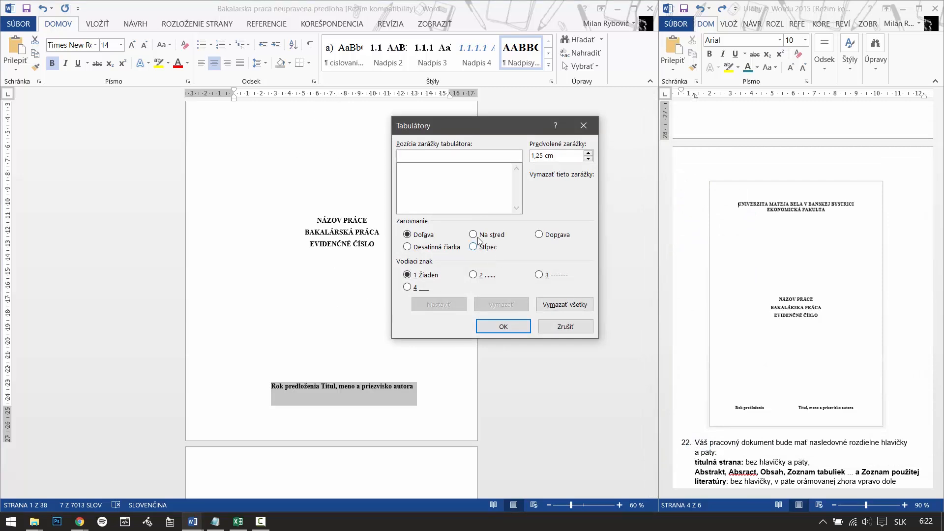
pyautogui.write('8')
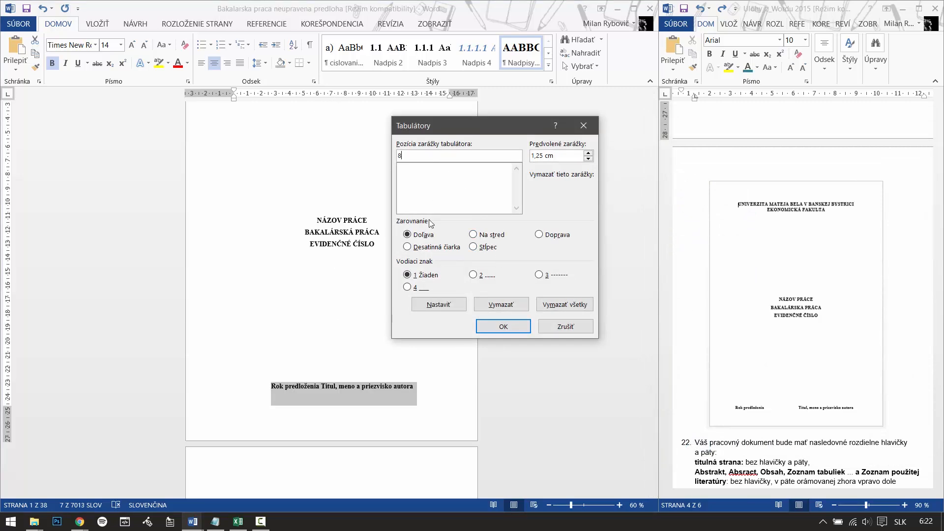
pyautogui.click(445, 303)
pyautogui.click(497, 326)
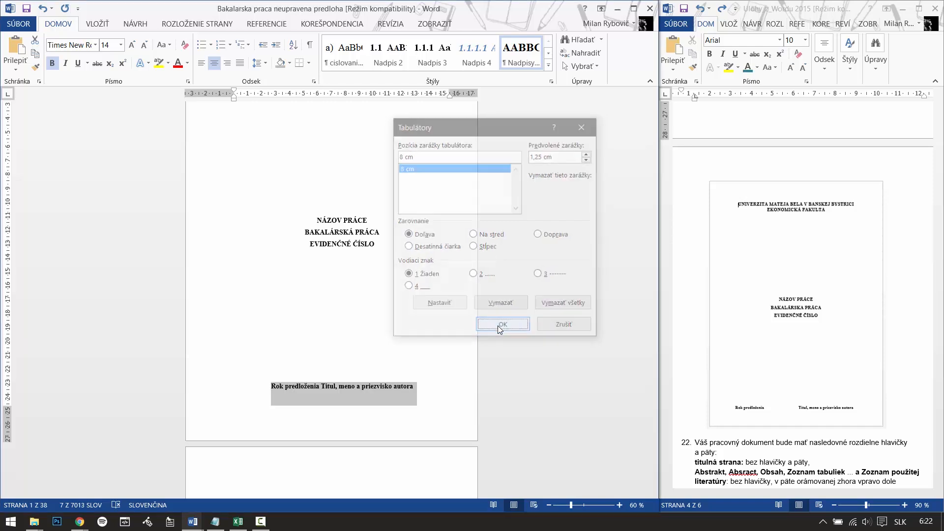
# Separate "Rok predloženia" from "Titul, meno a priezvisko autora" with a tab and save the document.
pyautogui.click(322, 393)
pyautogui.press('Tab')
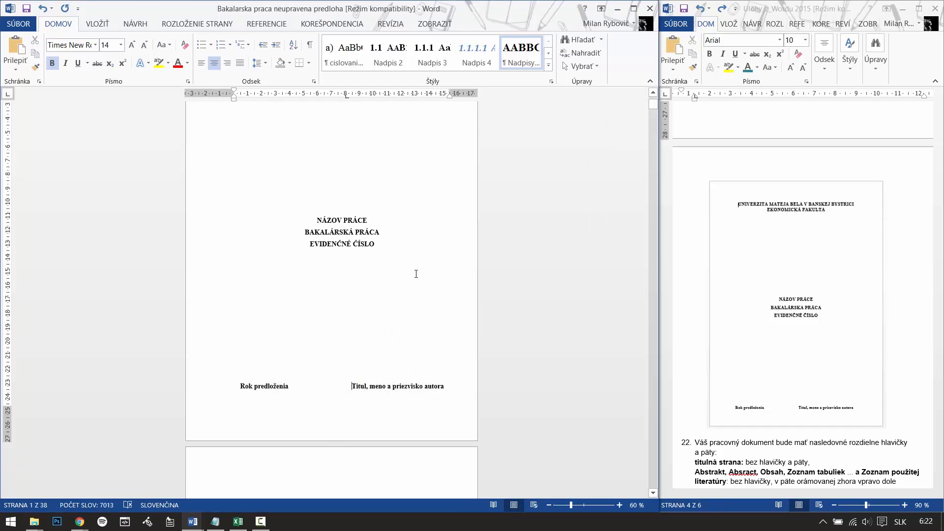
pyautogui.scroll(2, 488, 288)
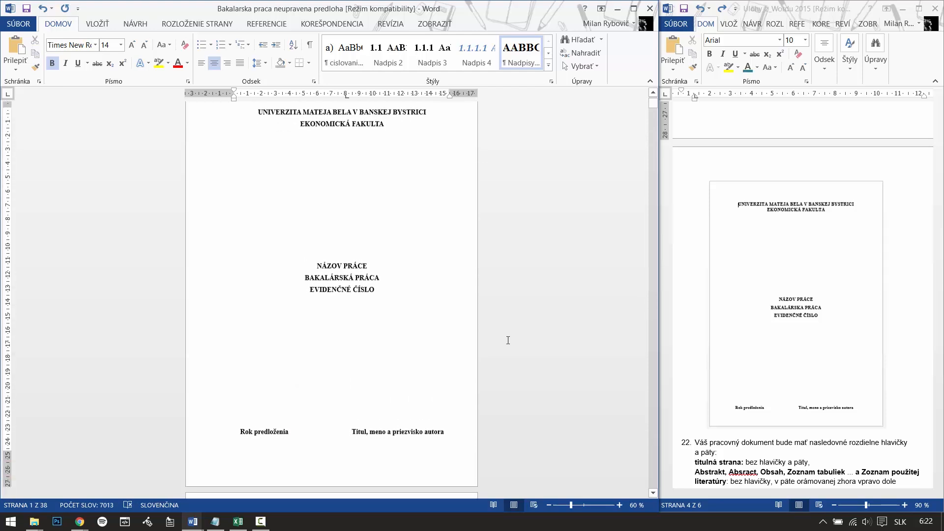
pyautogui.hotkey('ctrl', 's')
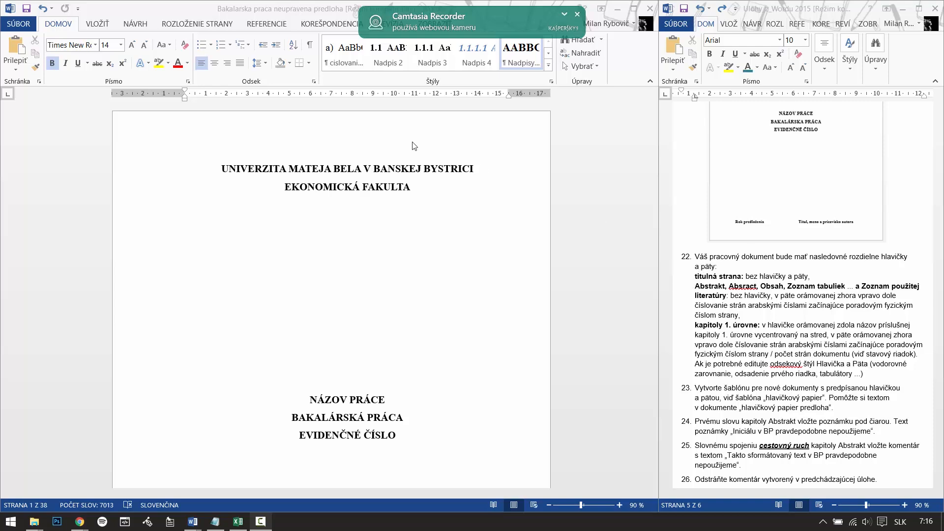
# Insert a right-aligned page number into the section 1 footer on the Abstrakt page.
pyautogui.click(231, 139)
pyautogui.scroll(-10, 652, 111)
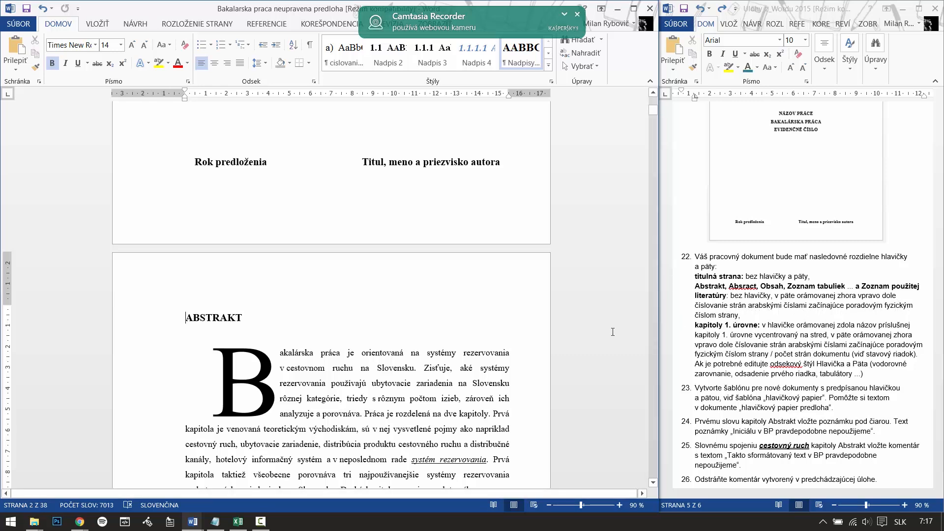
pyautogui.scroll(-3, 613, 332)
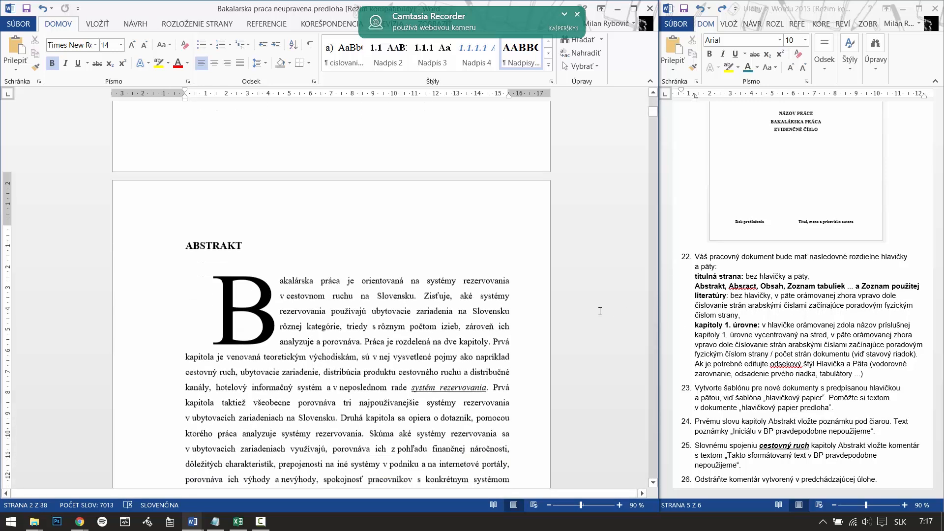
pyautogui.scroll(-7, 500, 209)
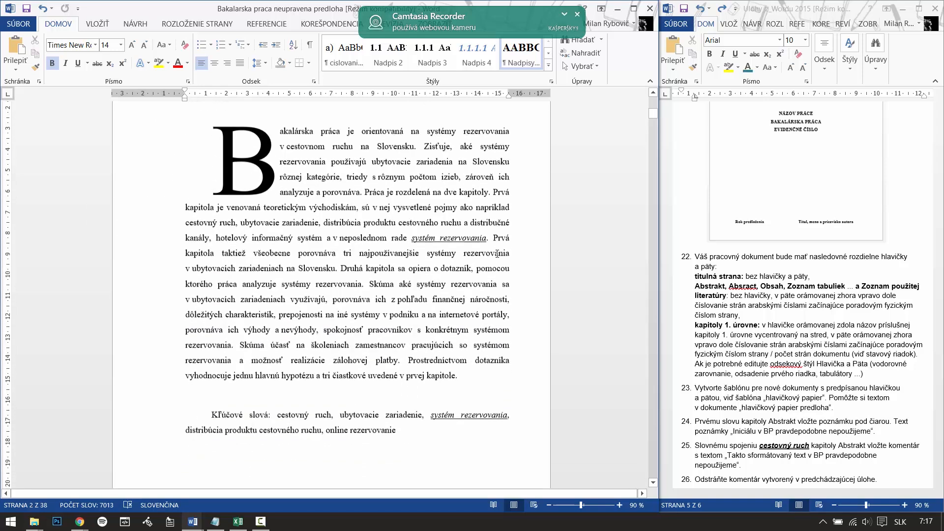
pyautogui.click(578, 16)
pyautogui.scroll(-8, 541, 222)
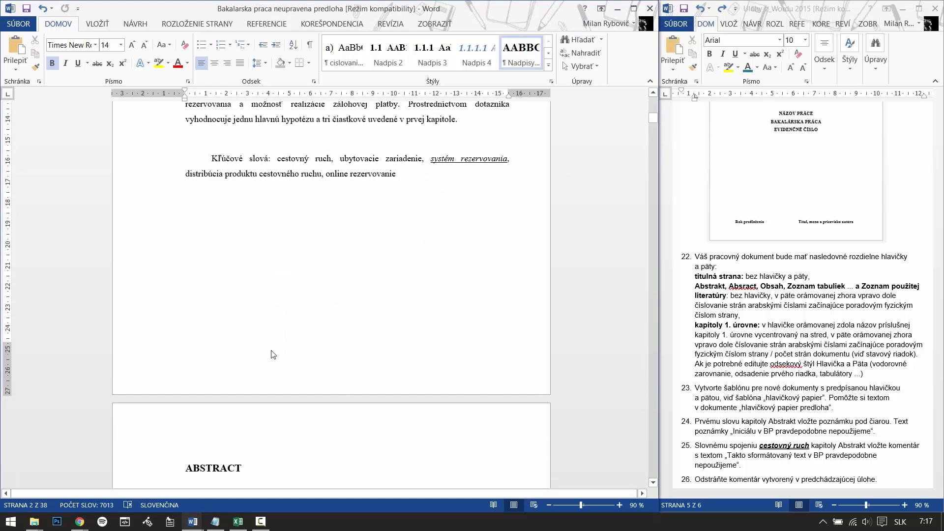
pyautogui.click(275, 358)
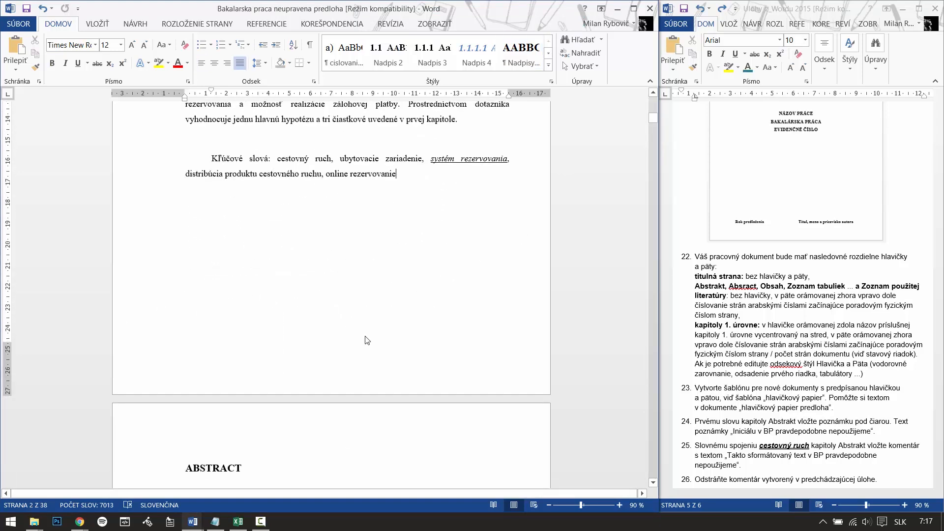
pyautogui.doubleClick(350, 364)
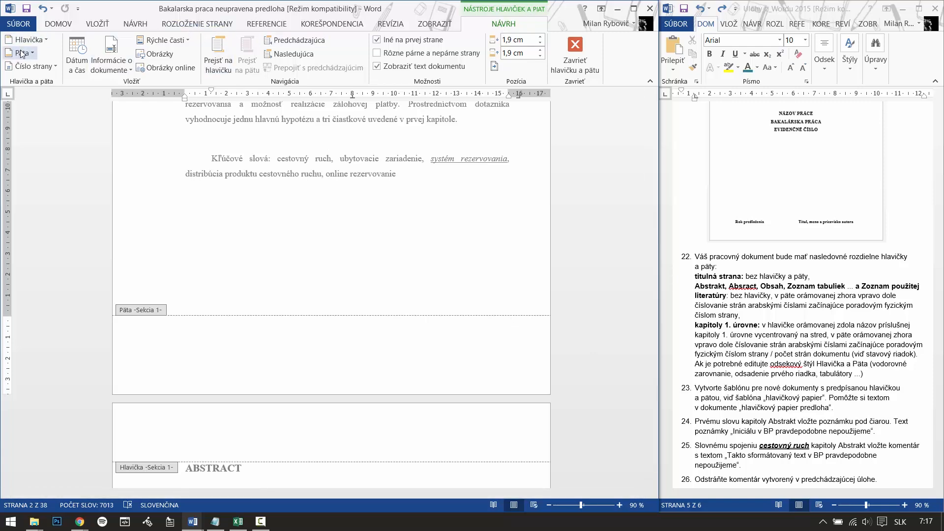
pyautogui.click(40, 66)
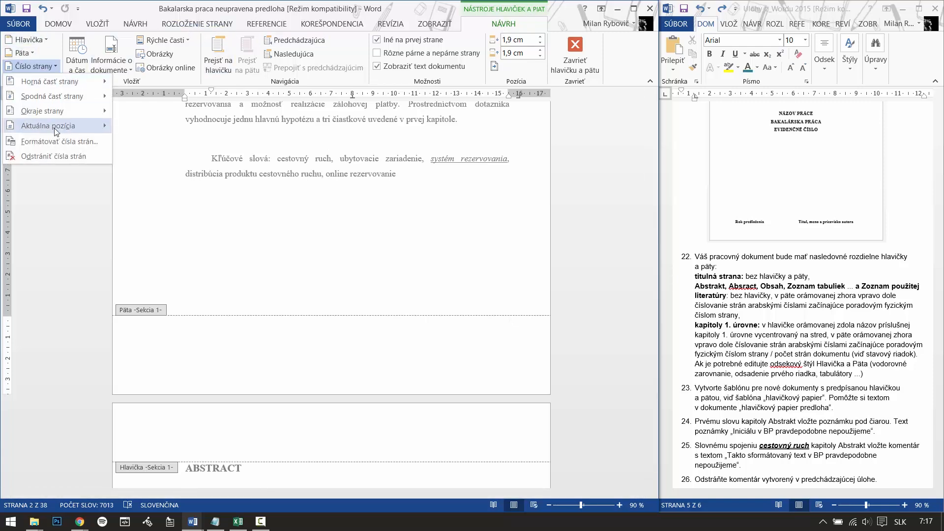
pyautogui.moveTo(95, 129)
pyautogui.click(221, 170)
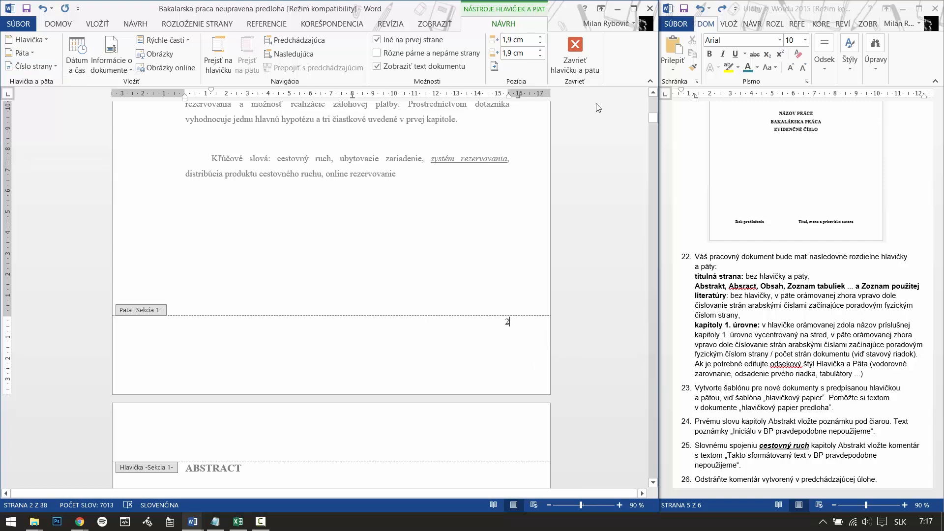
# Append "/38" to the page number in the section 1 footer, add a top border to it, and return to the body text.
pyautogui.moveTo(653, 116); pyautogui.dragTo(653, 118)
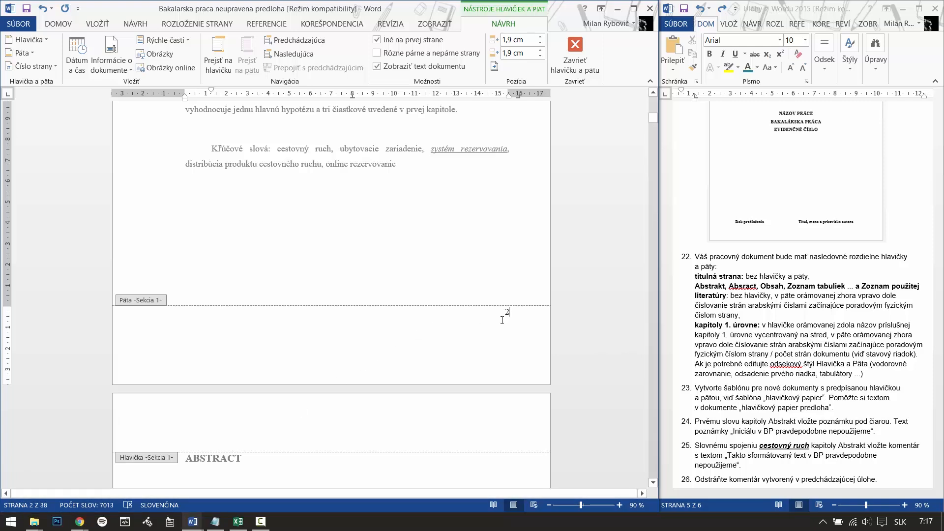
pyautogui.write('/38')
pyautogui.doubleClick(512, 315)
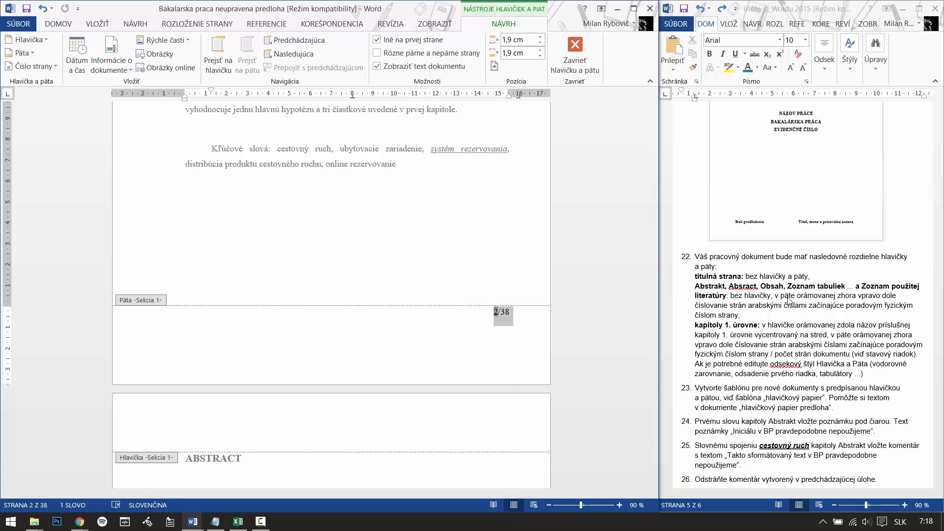
pyautogui.click(58, 23)
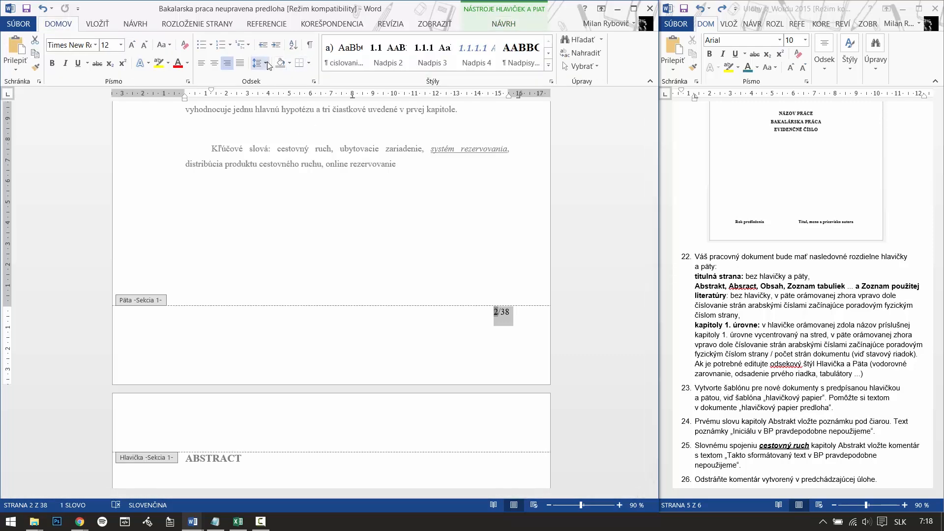
pyautogui.click(310, 68)
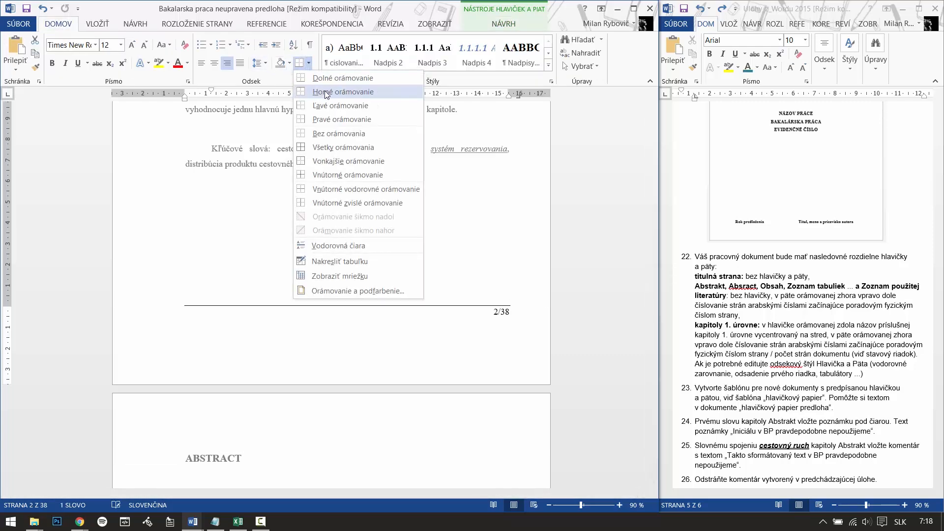
pyautogui.click(326, 91)
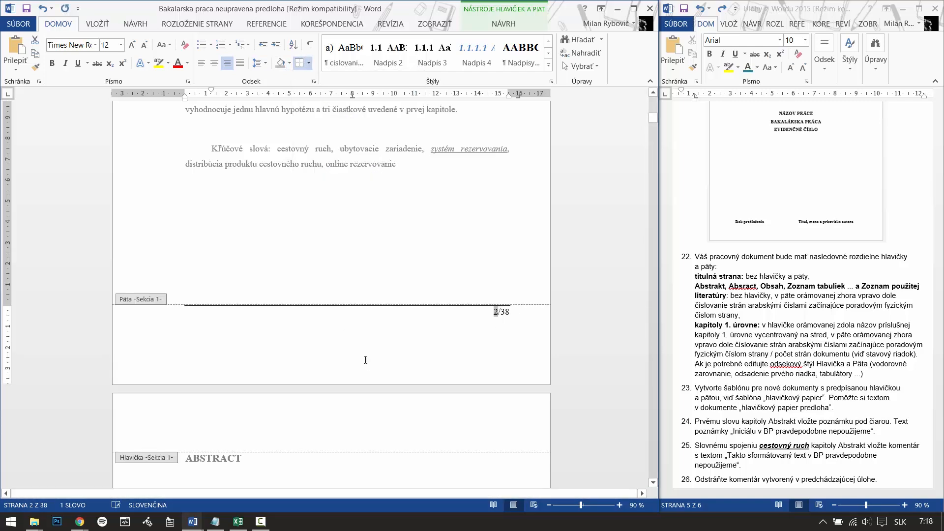
pyautogui.doubleClick(422, 243)
# Check the footer numbering and border on the pages from Abstract through the table of contents to the Úvod chapter.
pyautogui.moveTo(652, 121); pyautogui.dragTo(652, 464)
pyautogui.moveTo(650, 358); pyautogui.dragTo(659, 123)
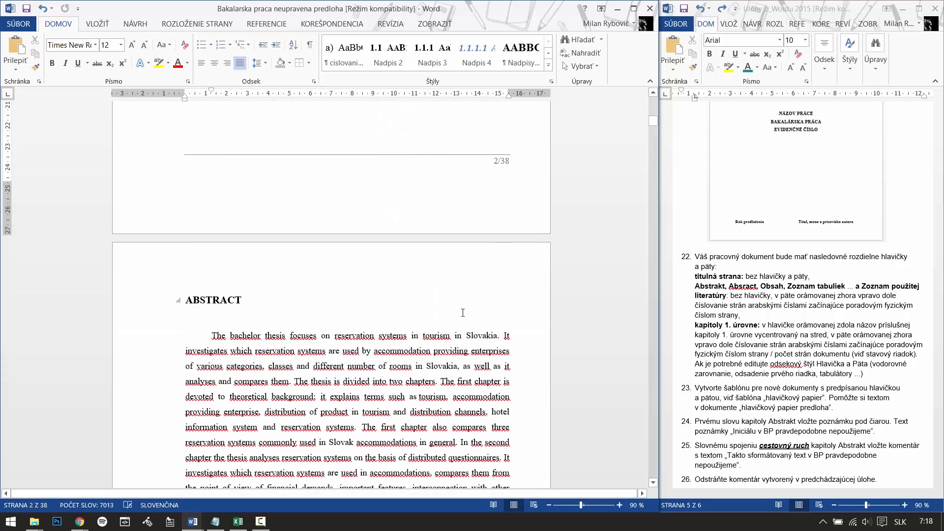
pyautogui.scroll(-8, 463, 318)
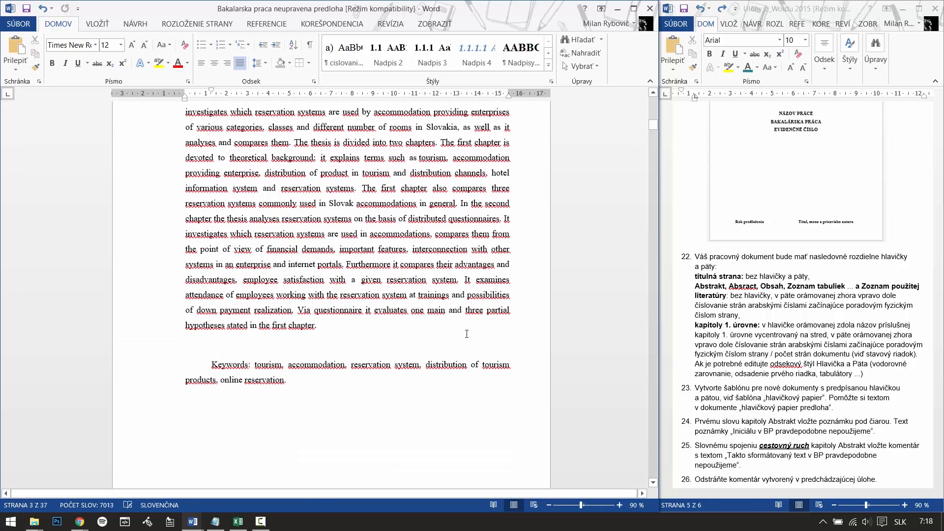
pyautogui.scroll(-6, 454, 271)
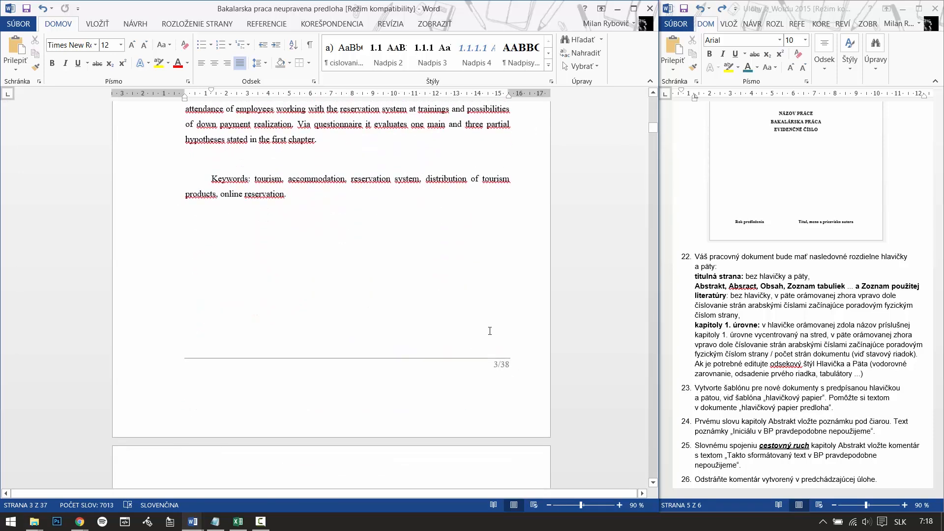
pyautogui.click(703, 334)
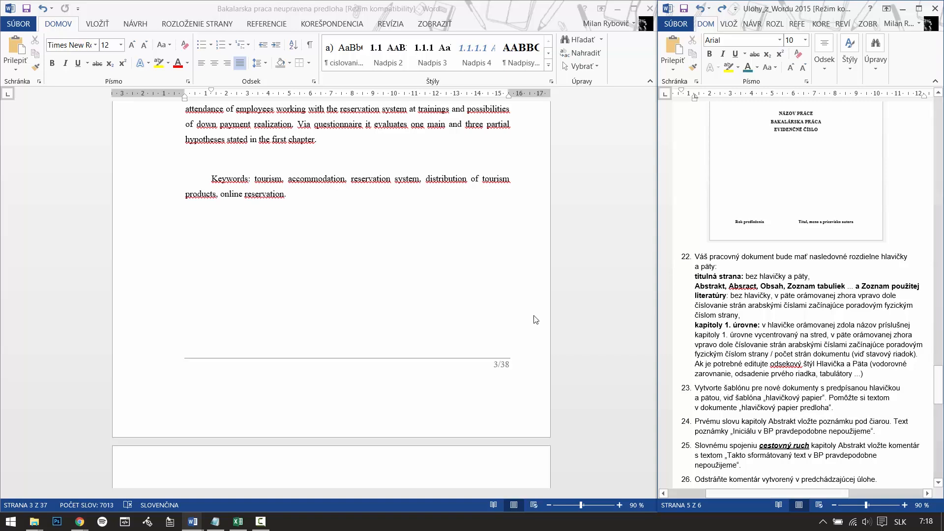
pyautogui.scroll(12, 548, 225)
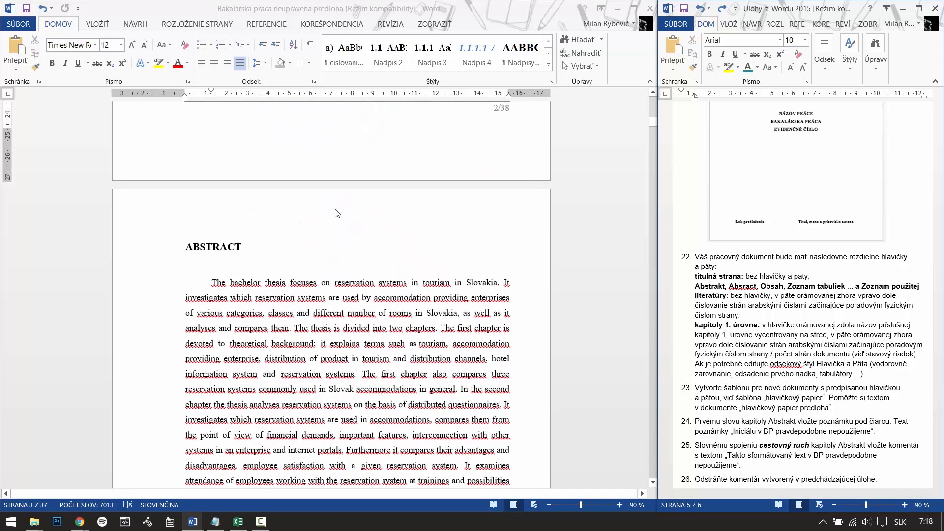
pyautogui.scroll(-12, 314, 393)
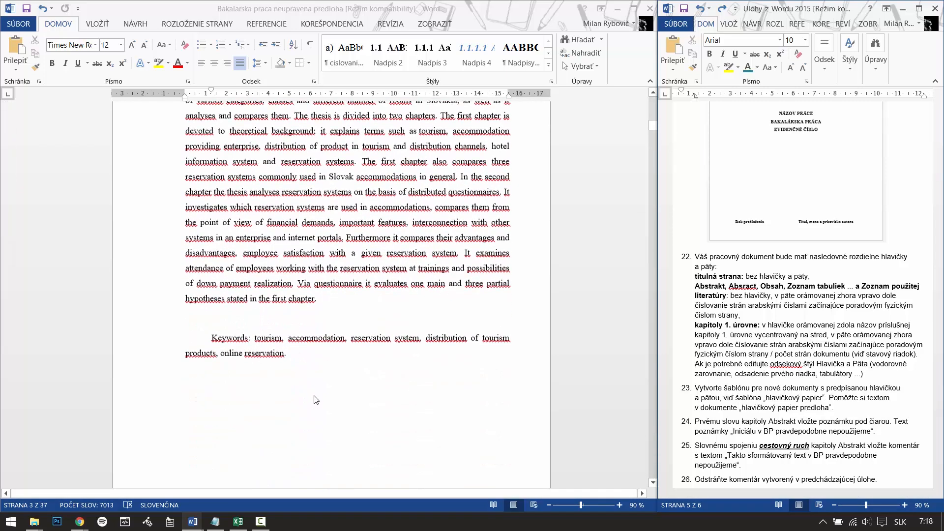
pyautogui.scroll(-18, 322, 410)
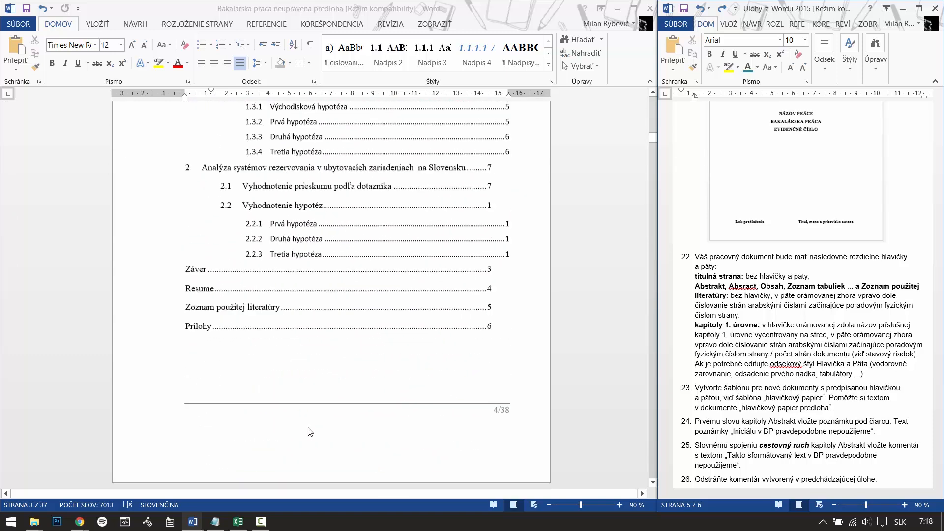
pyautogui.scroll(-20, 309, 421)
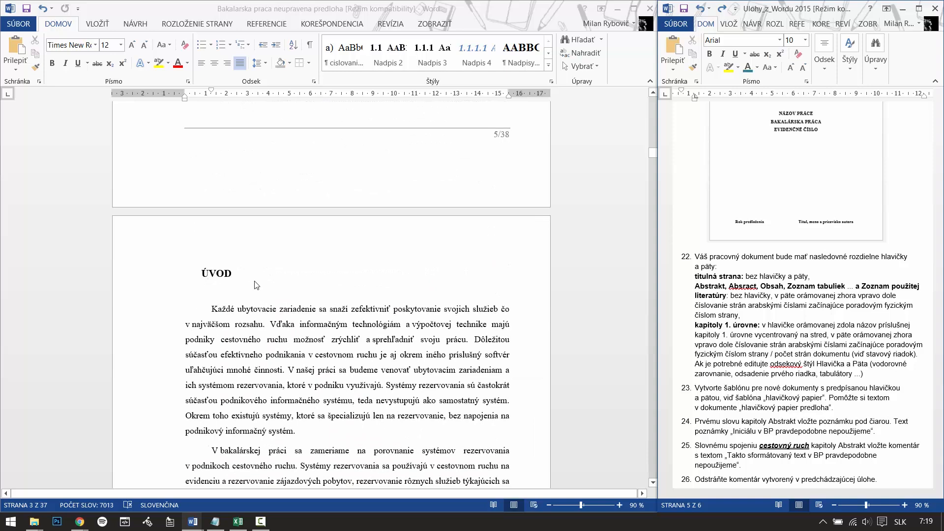
# Enter "Úvod" in the section 2 header of the Úvod chapter and centre it.
pyautogui.scroll(4, 258, 286)
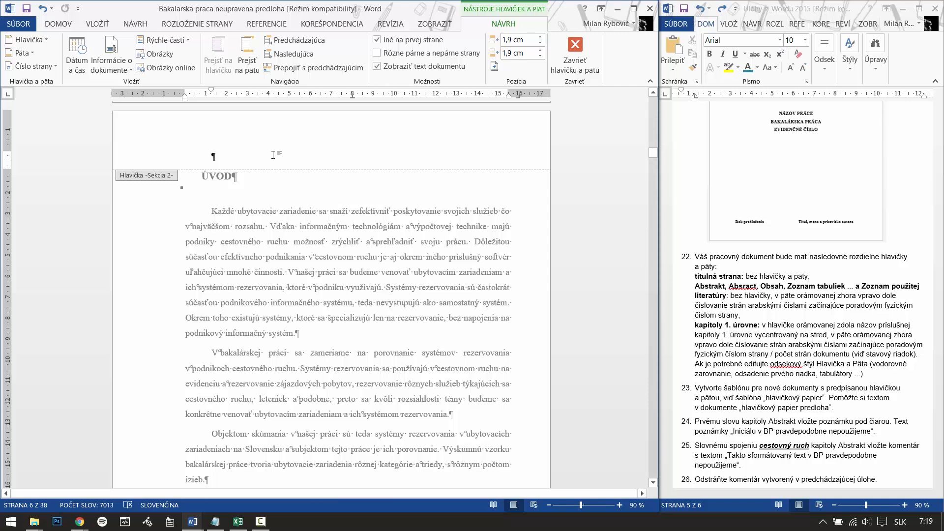
pyautogui.write('Úvod')
pyautogui.moveTo(211, 155); pyautogui.dragTo(242, 154)
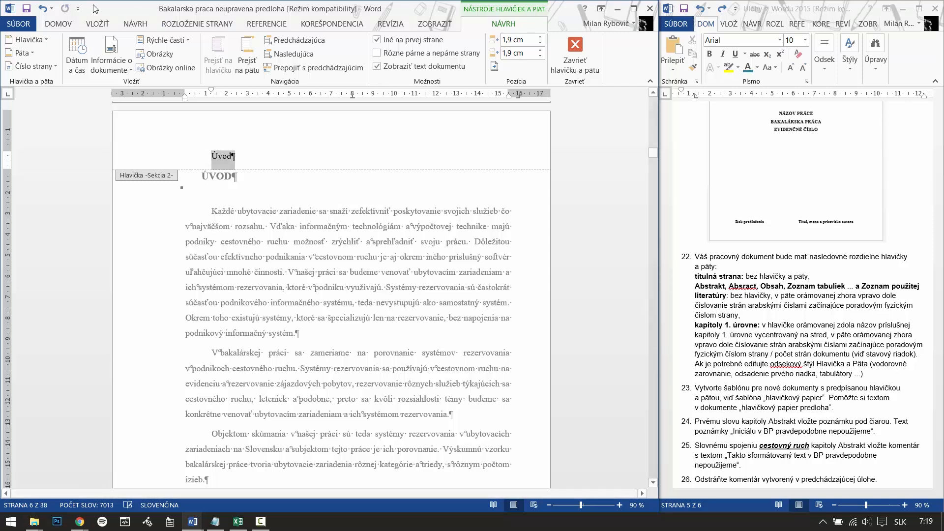
pyautogui.click(58, 24)
pyautogui.click(215, 64)
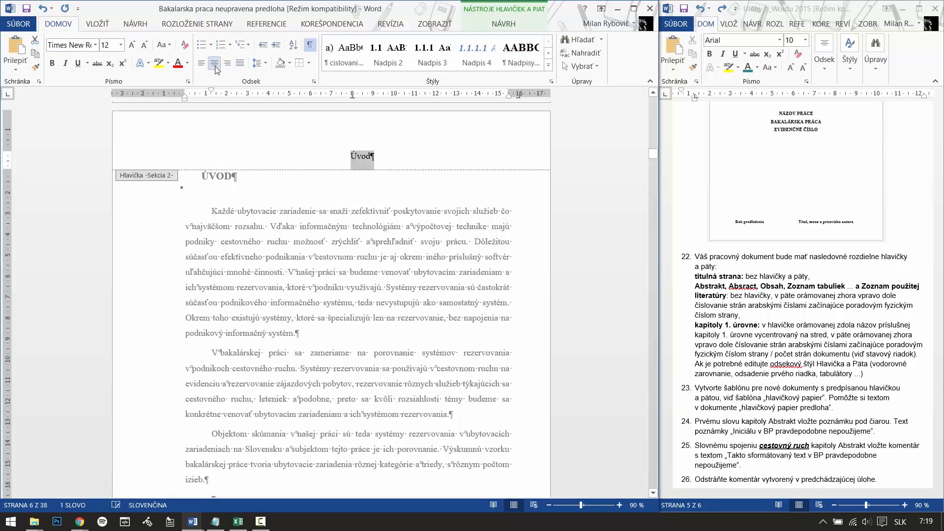
# Add a bottom border to the "Úvod" header and return to the body text.
pyautogui.click(309, 63)
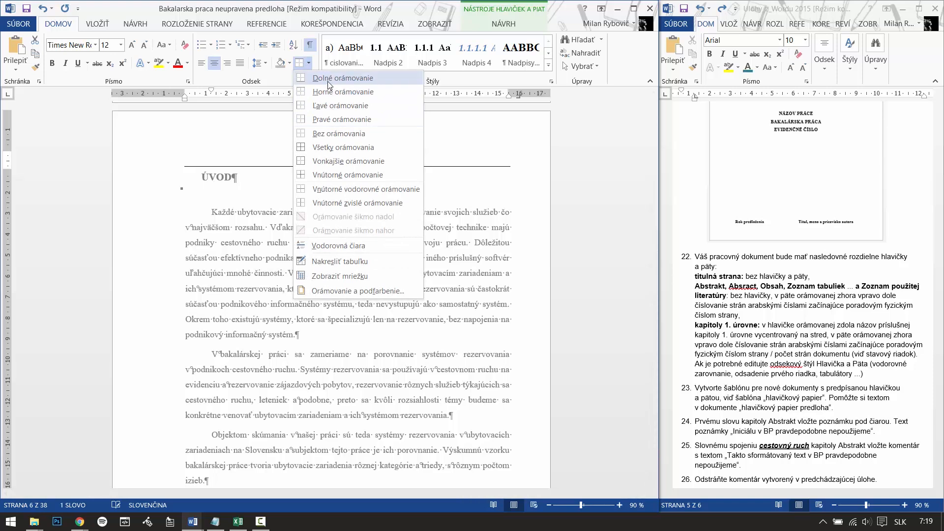
pyautogui.click(328, 78)
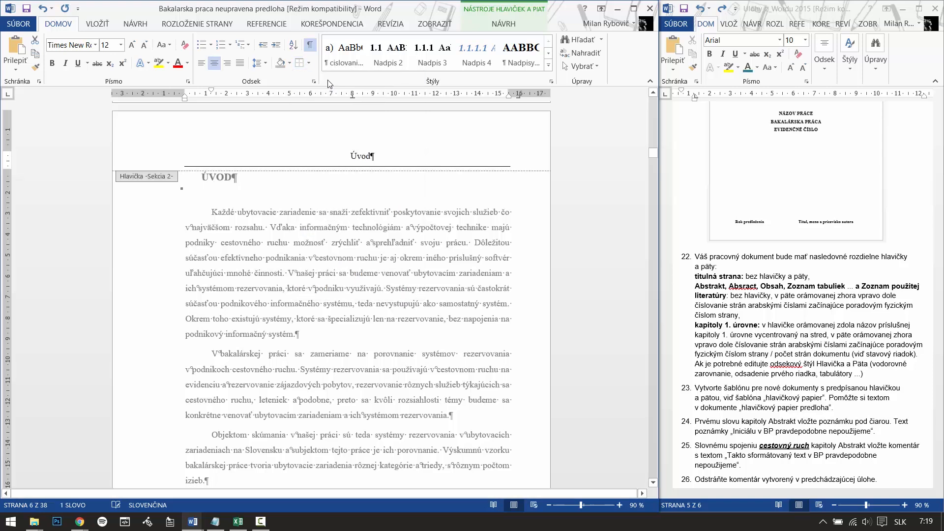
pyautogui.doubleClick(407, 184)
# Insert a continuous section break at the end of the Úvod chapter's text, after "nezamietneme.".
pyautogui.moveTo(655, 152); pyautogui.dragTo(659, 170)
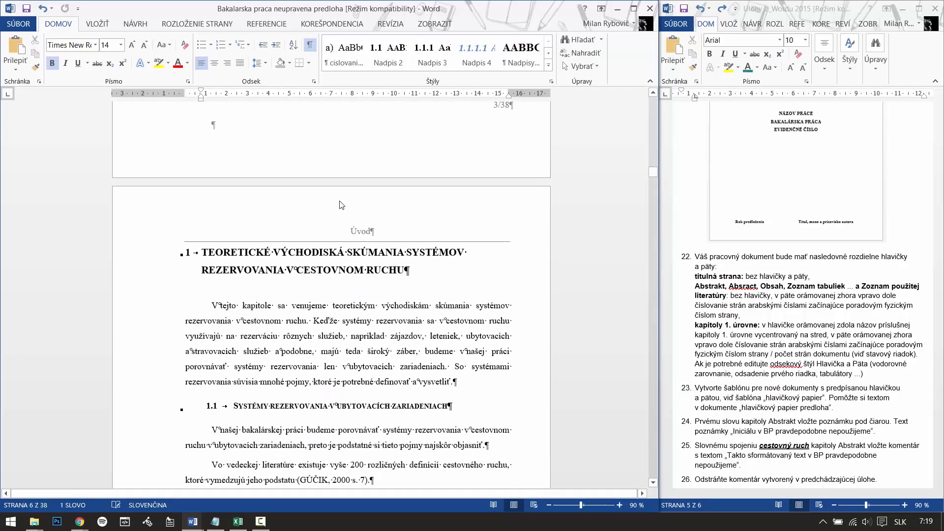
pyautogui.scroll(10, 282, 196)
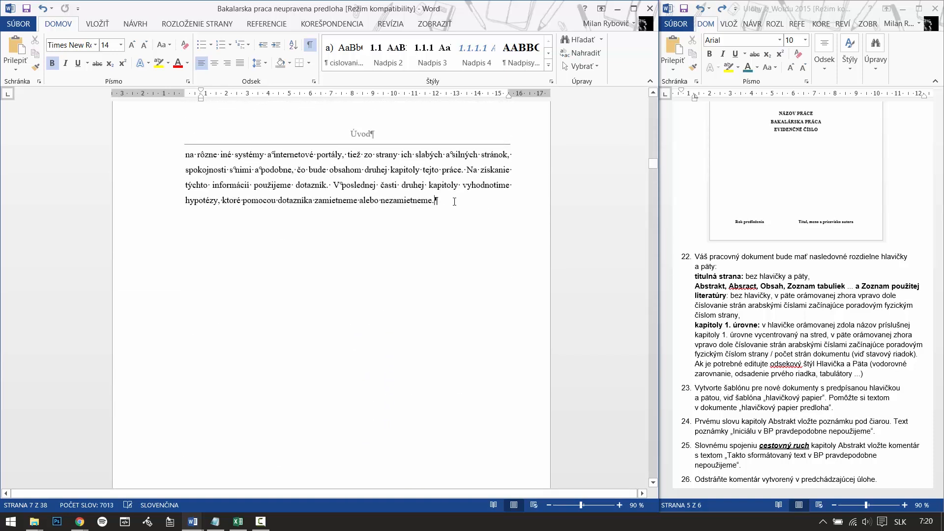
pyautogui.click(454, 201)
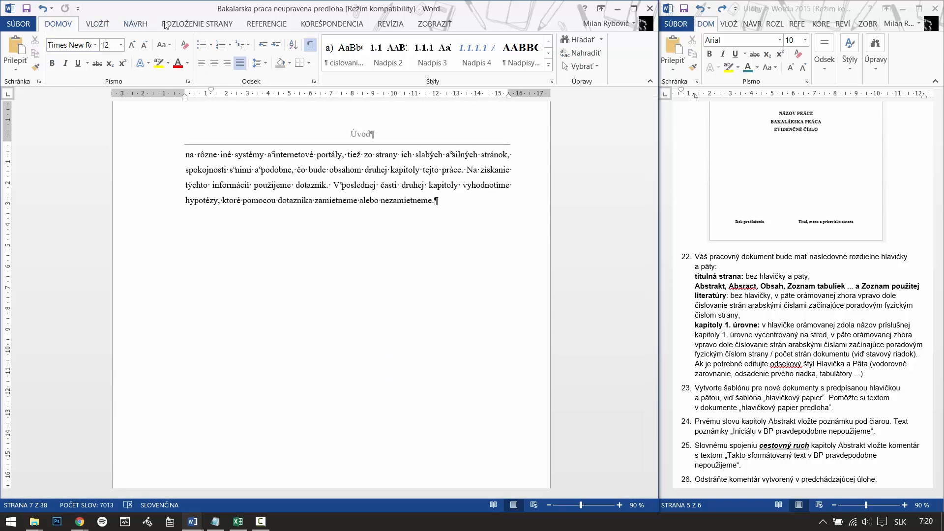
pyautogui.click(190, 25)
pyautogui.click(134, 40)
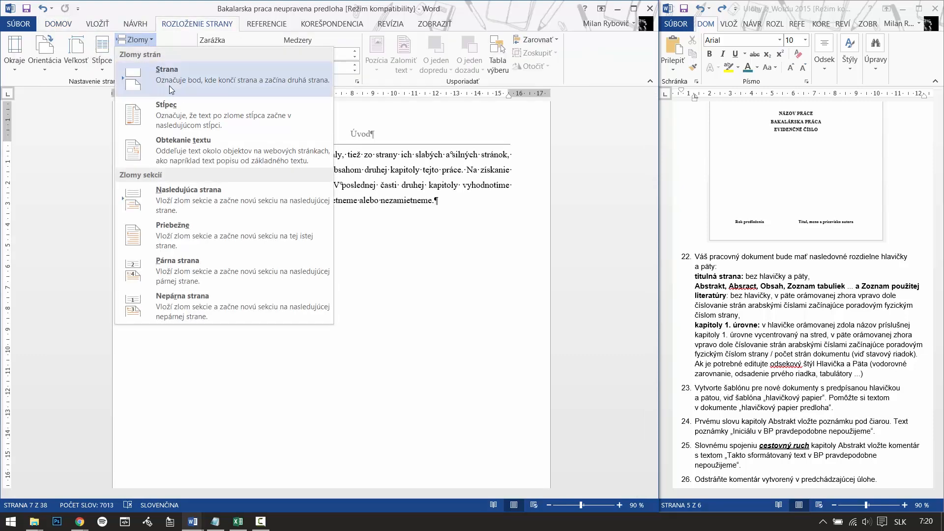
pyautogui.click(202, 243)
# Delete the "Úvod" text from the section 3 header above chapter 1 and unlink that header from the previous section.
pyautogui.scroll(-5, 330, 320)
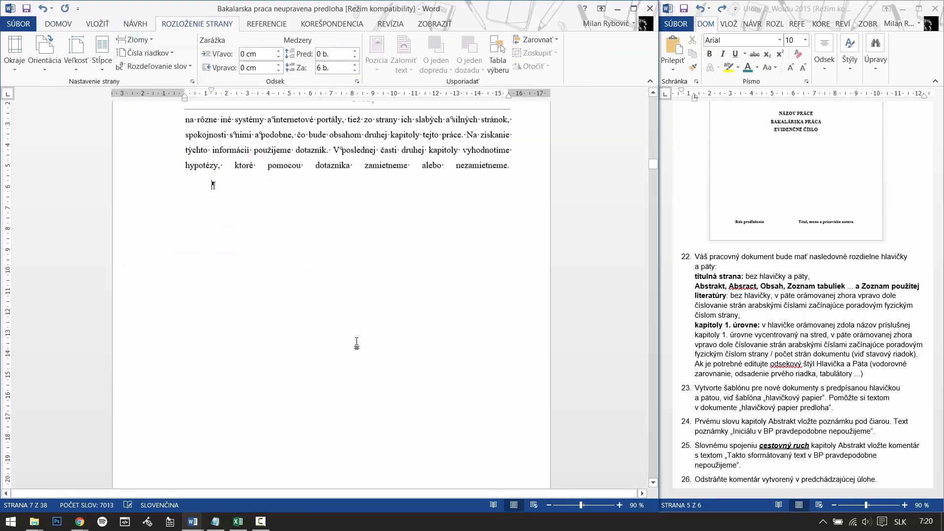
pyautogui.scroll(-5, 376, 383)
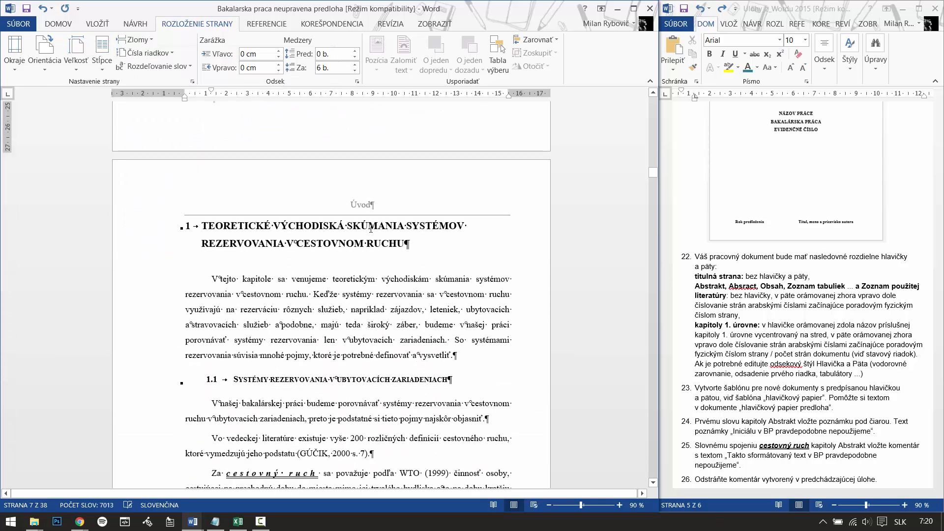
pyautogui.doubleClick(360, 204)
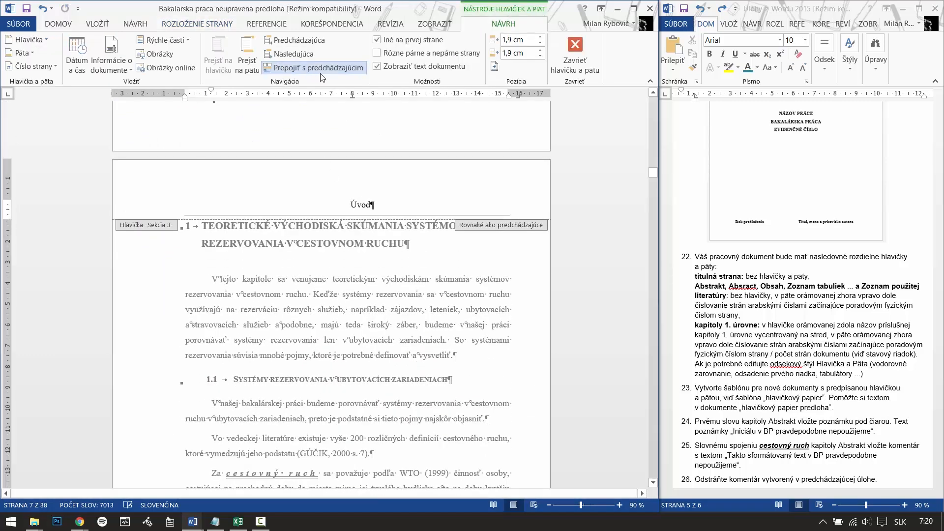
pyautogui.moveTo(375, 205); pyautogui.dragTo(351, 204)
pyautogui.press('Delete')
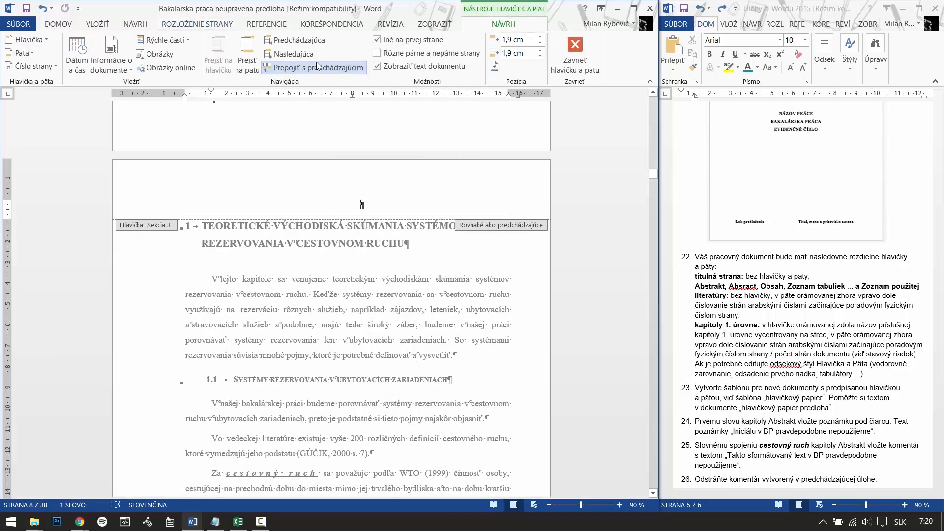
pyautogui.click(306, 68)
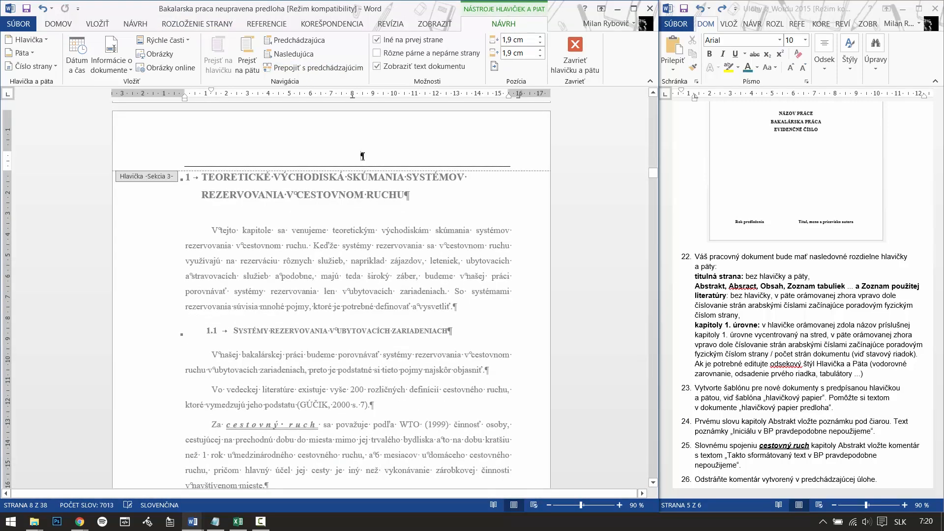
# Enter "Teoretické východiská skúmania systémov rezervovania v cestovnom ruchu" in the section 3 header and return to the body text.
pyautogui.write('Teoretické východisk')
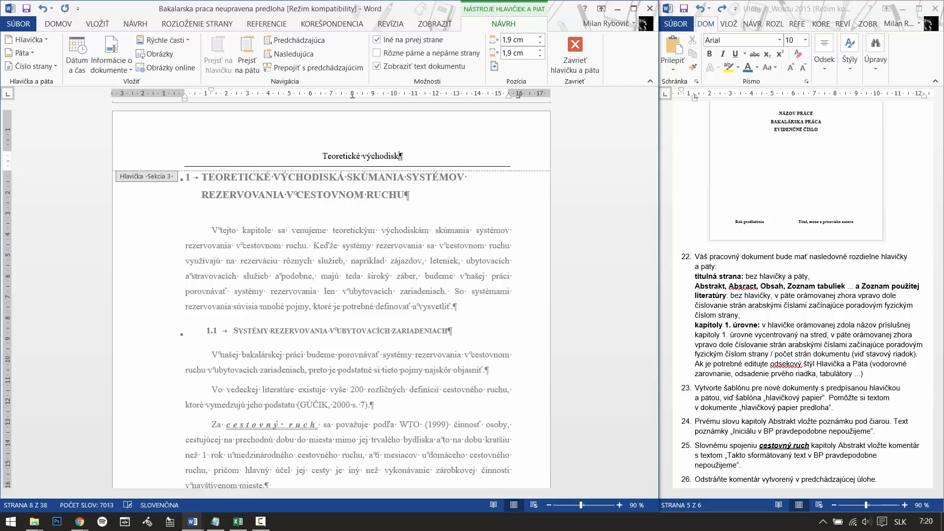
pyautogui.write('á skúmania systémov')
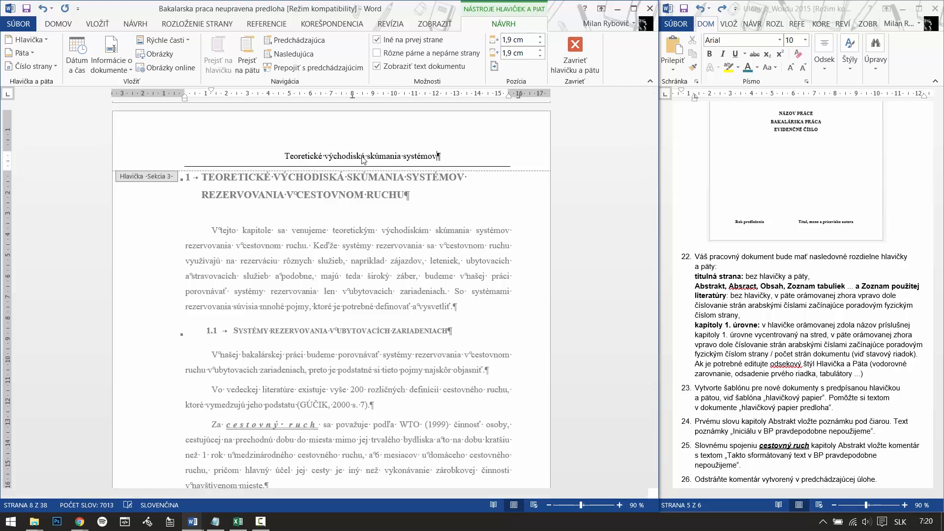
pyautogui.write(' rezervova')
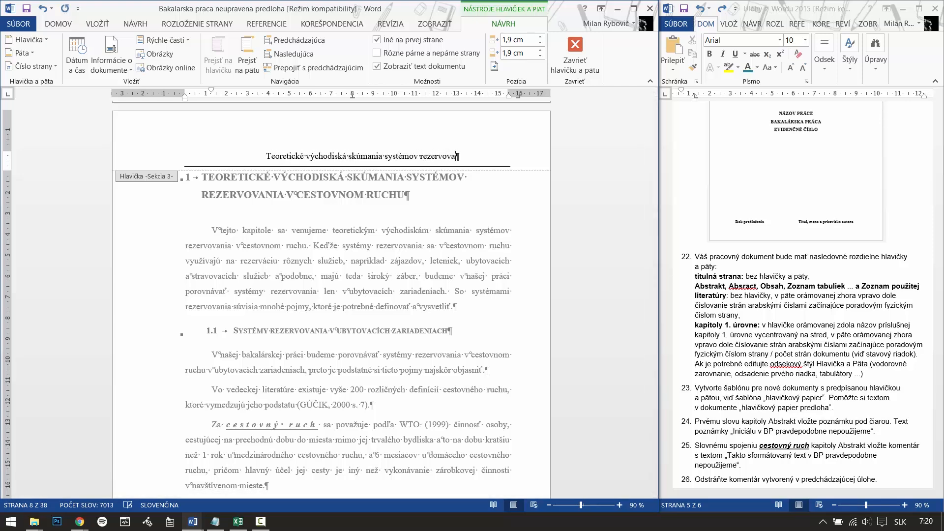
pyautogui.write('nia v cestovnom ruchu')
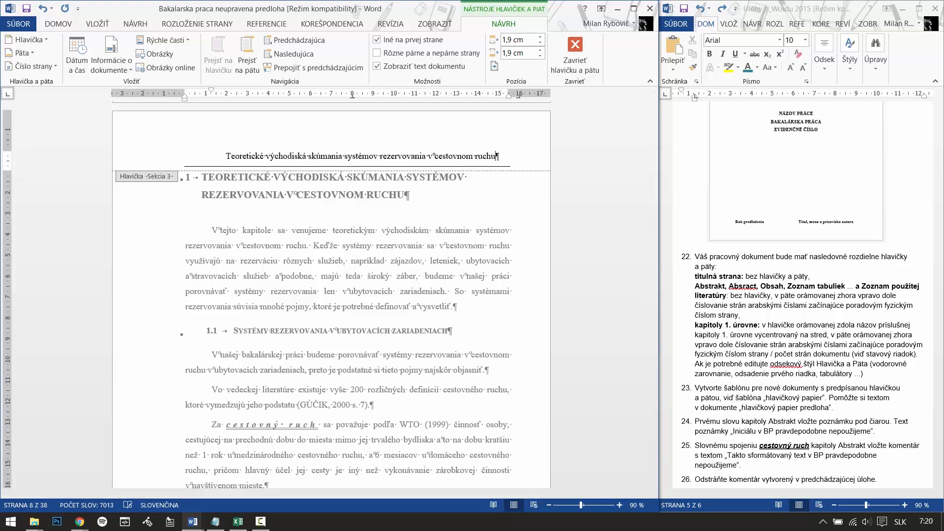
pyautogui.doubleClick(394, 216)
# Insert a continuous section break at the end of chapter 1, after "spokojných." in the Tretia hypotéza subchapter.
pyautogui.moveTo(655, 173); pyautogui.dragTo(615, 296)
pyautogui.scroll(10, 290, 191)
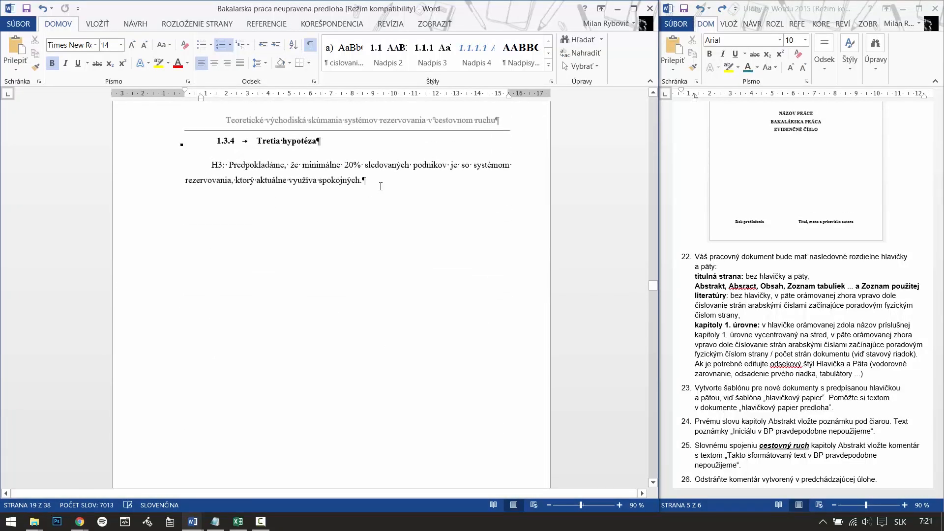
pyautogui.click(364, 180)
pyautogui.click(96, 24)
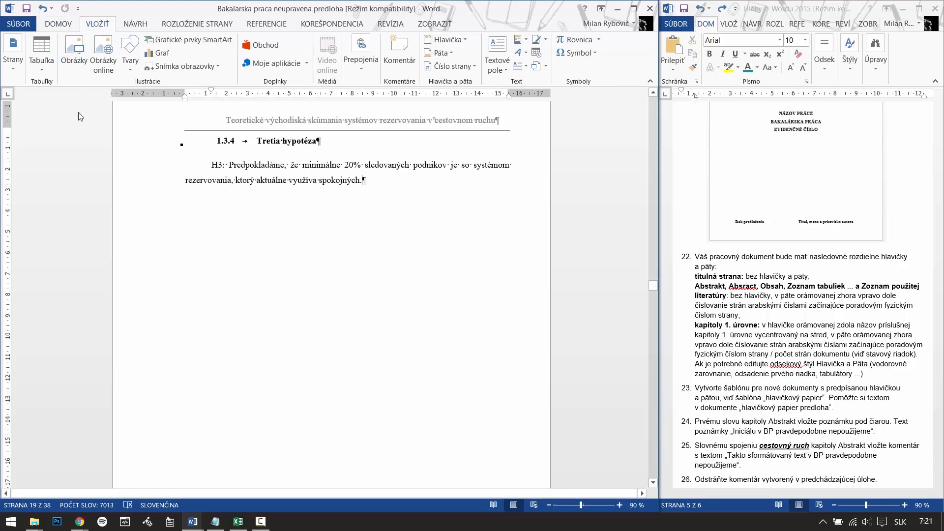
pyautogui.click(203, 24)
pyautogui.click(134, 44)
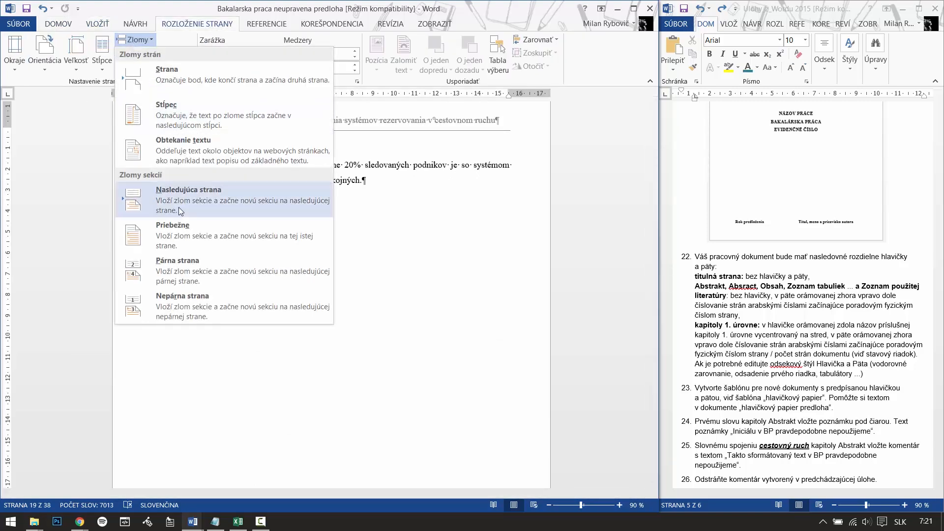
pyautogui.click(199, 244)
# Delete the chapter 2 title from the section 9 header above ZÁVER and unlink that header from the previous section.
pyautogui.scroll(-10, 368, 281)
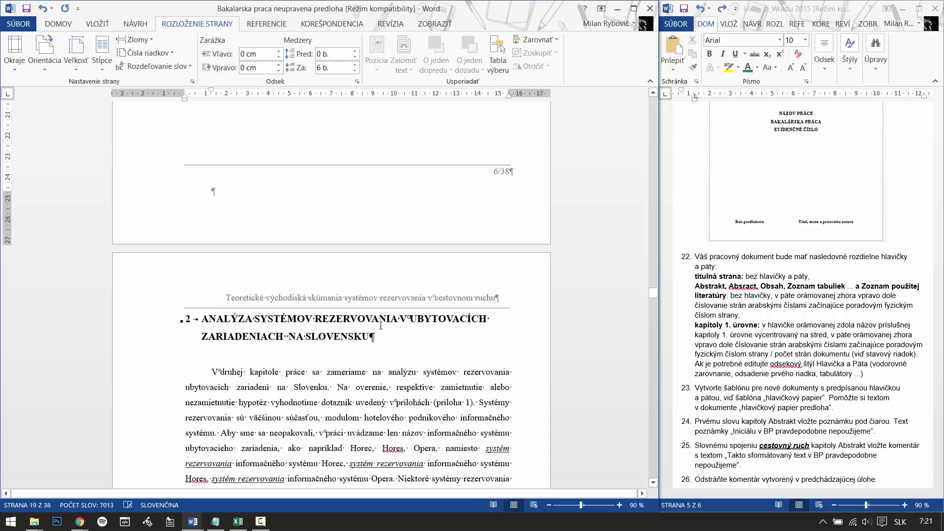
pyautogui.scroll(-10, 354, 362)
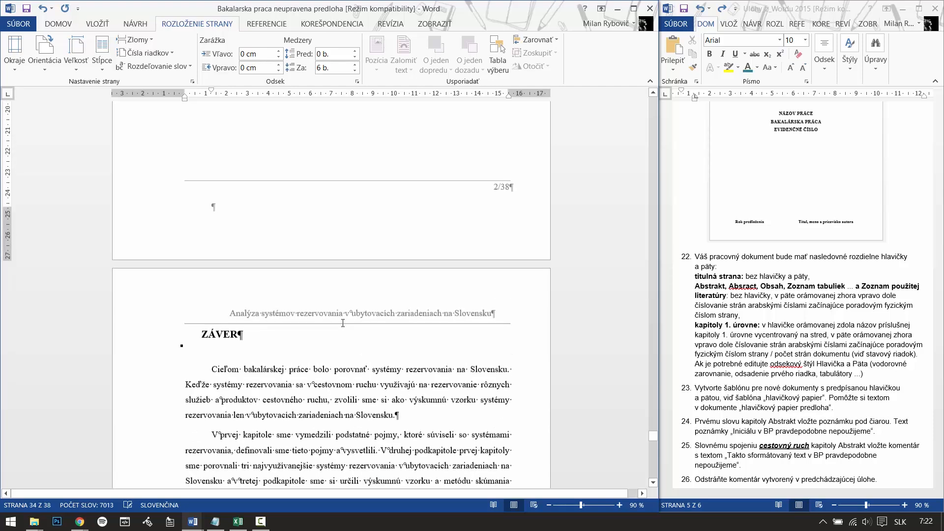
pyautogui.doubleClick(309, 178)
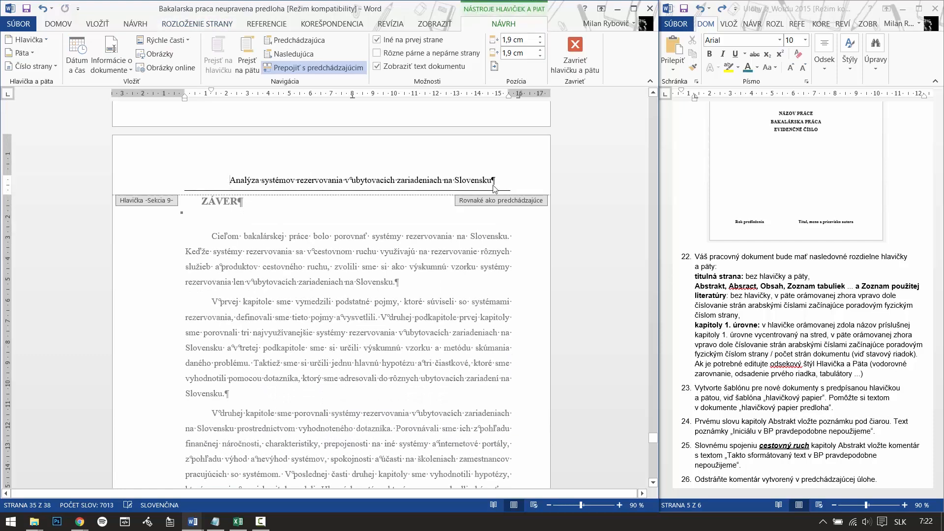
pyautogui.moveTo(230, 180); pyautogui.dragTo(494, 186)
pyautogui.press('Delete')
pyautogui.click(297, 67)
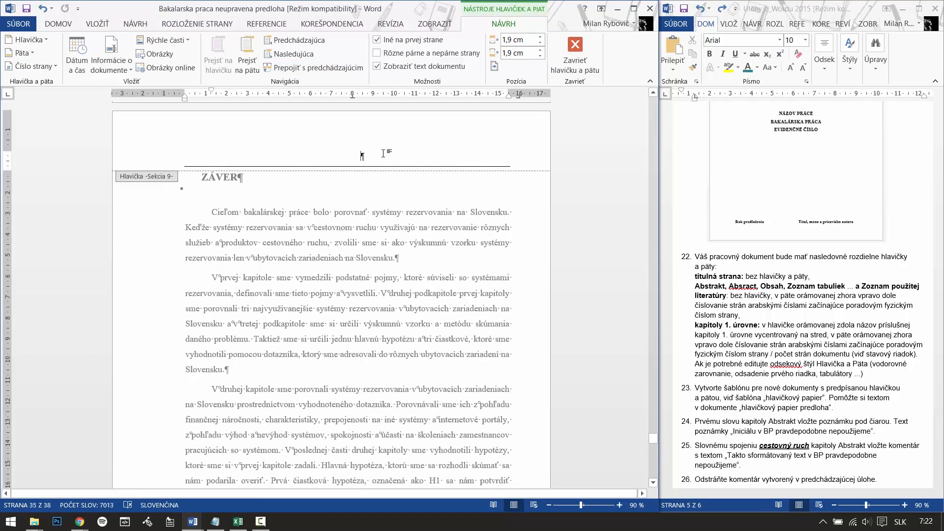
# Enter "Záver" in the section 9 header and return to the body text.
pyautogui.write('Záve')
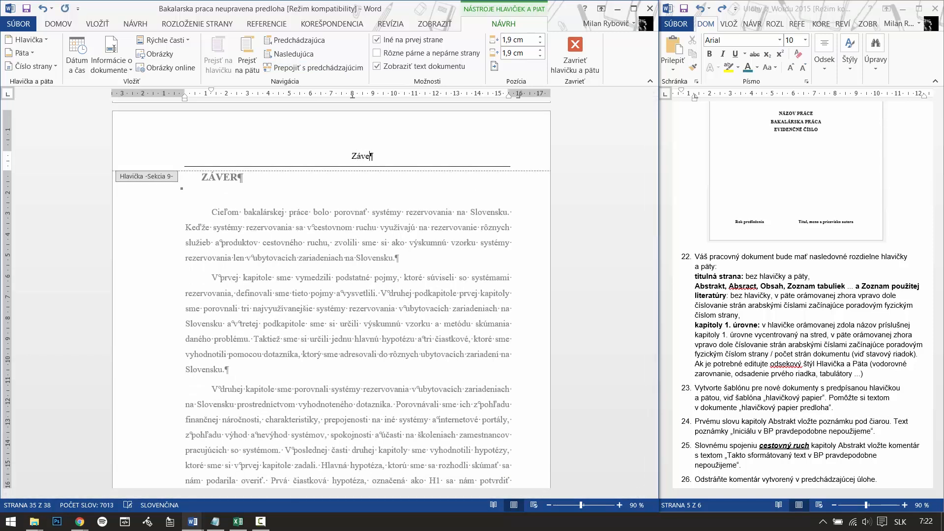
pyautogui.write('r')
pyautogui.doubleClick(364, 210)
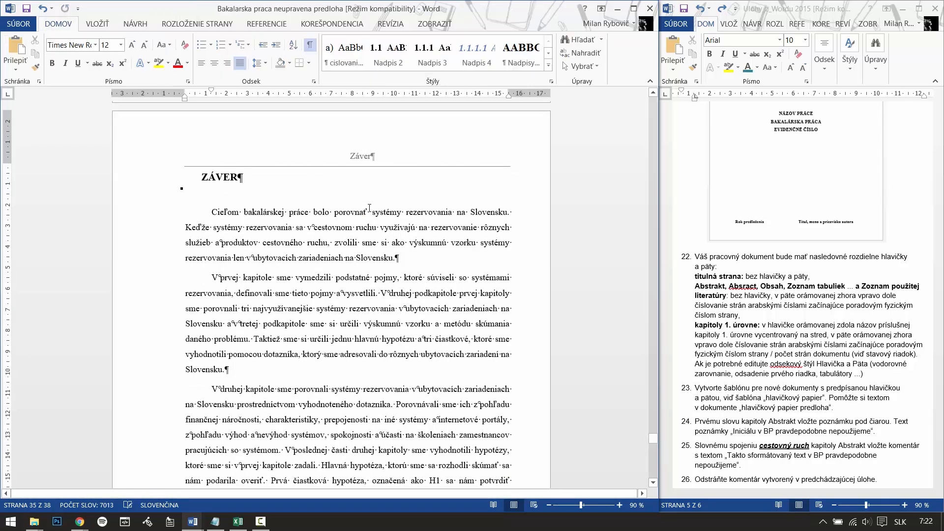
# Compare the headers on the RESUME, literature and PRÍLOHY pages with those in the finished thesis "Bakalarska praca upravena", and return to the working document.
pyautogui.scroll(-4, 397, 251)
pyautogui.scroll(-7, 397, 250)
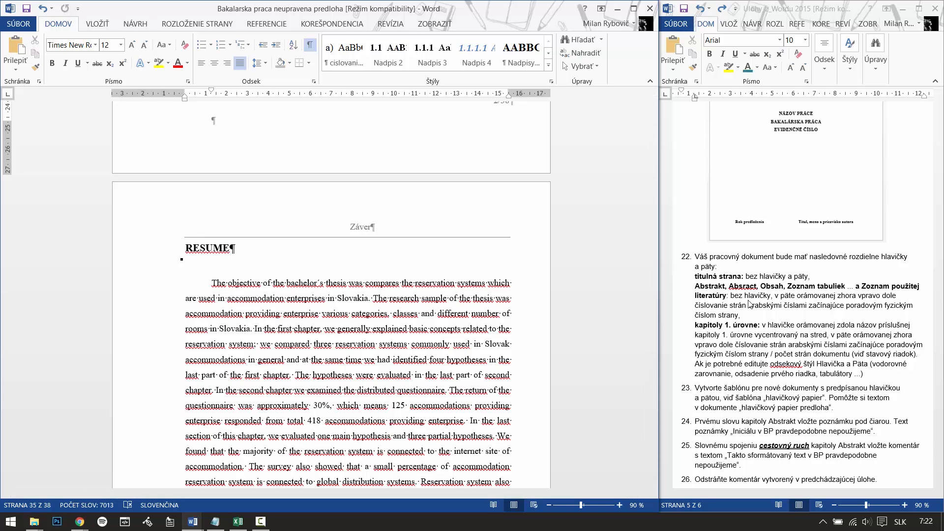
pyautogui.scroll(-8, 389, 404)
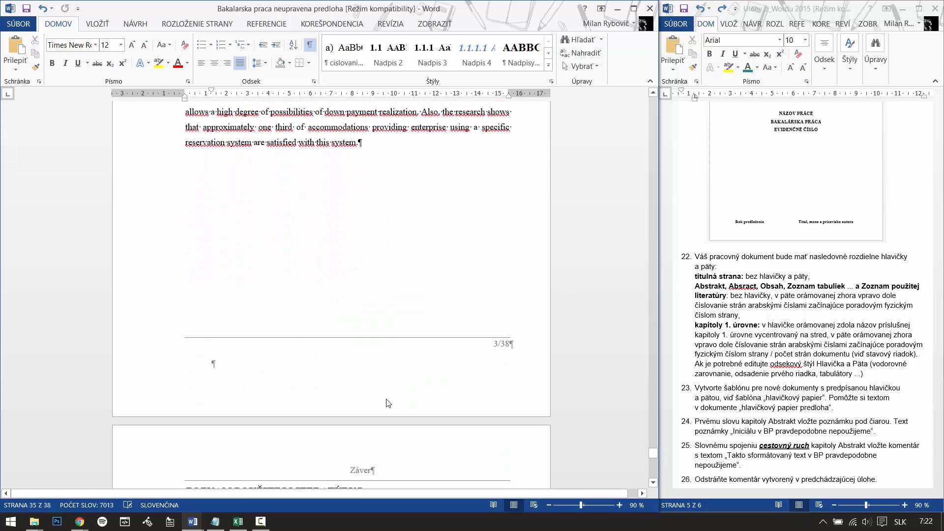
pyautogui.scroll(-4, 388, 403)
pyautogui.scroll(6, 416, 354)
pyautogui.scroll(4, 416, 354)
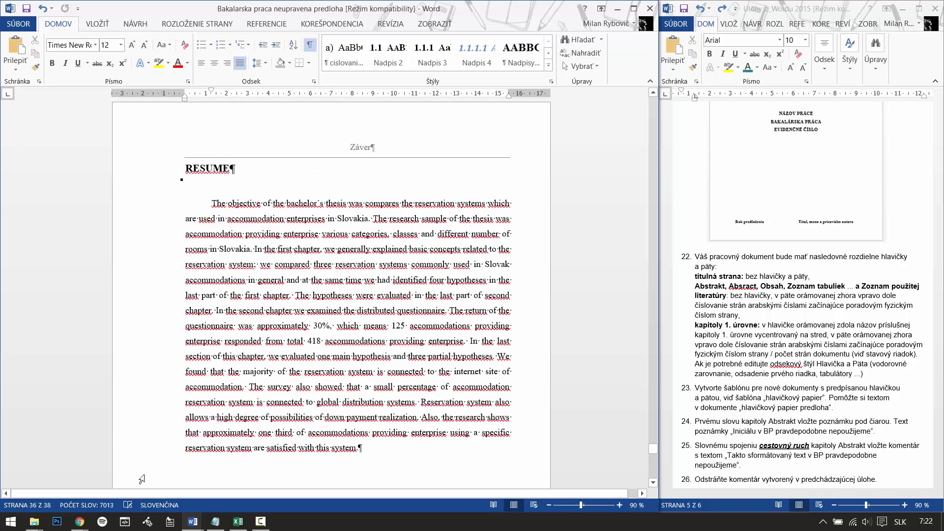
pyautogui.moveTo(192, 522)
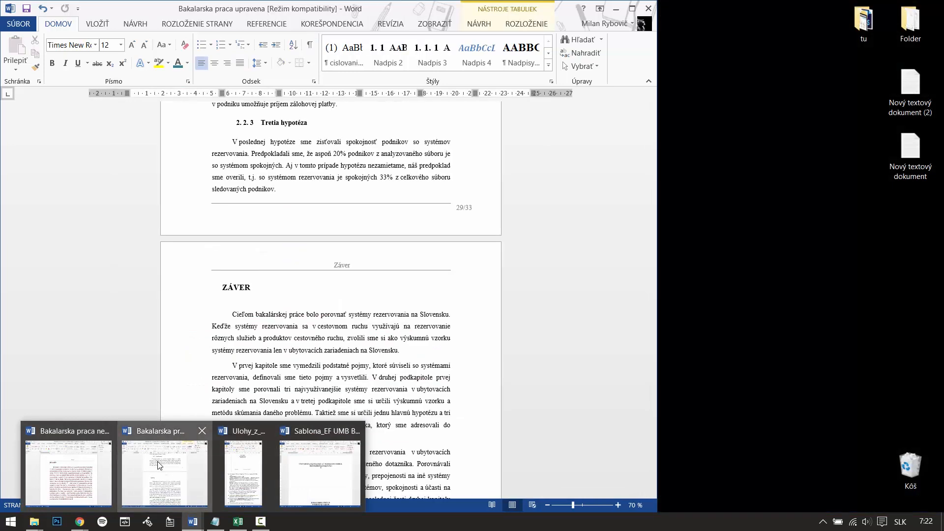
pyautogui.click(158, 466)
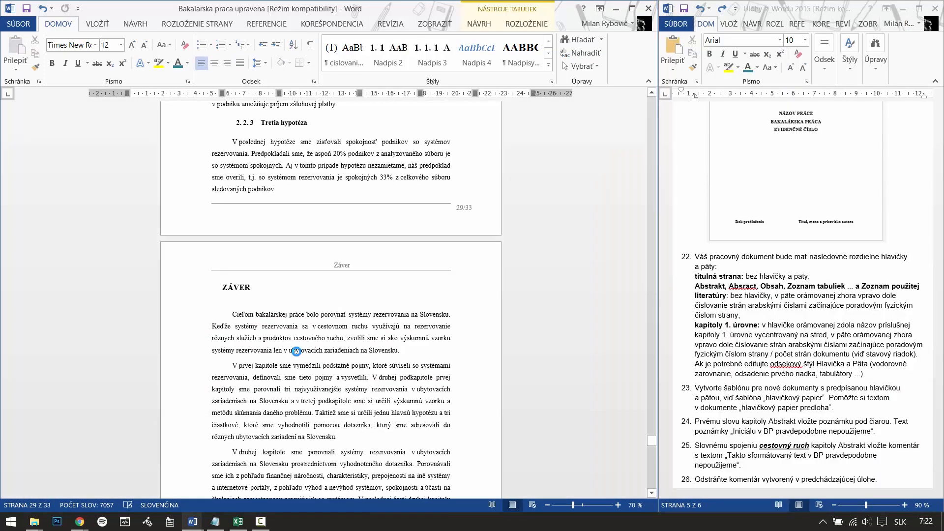
pyautogui.scroll(-5, 354, 394)
pyautogui.scroll(-5, 355, 394)
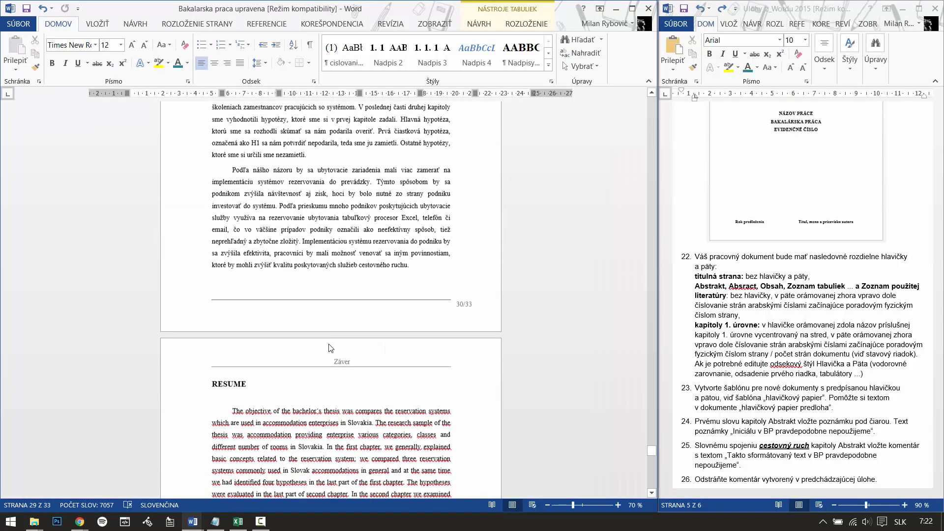
pyautogui.scroll(-7, 372, 319)
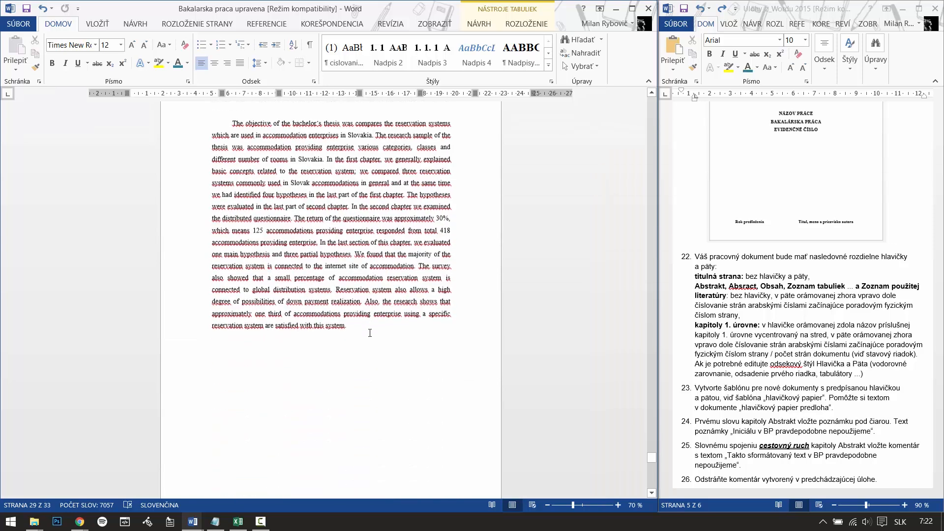
pyautogui.scroll(-8, 400, 264)
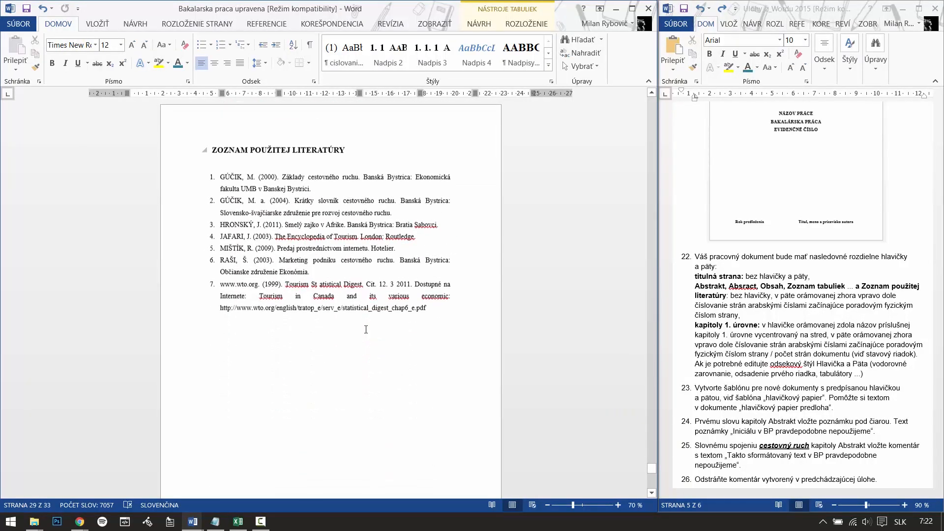
pyautogui.scroll(-1, 355, 378)
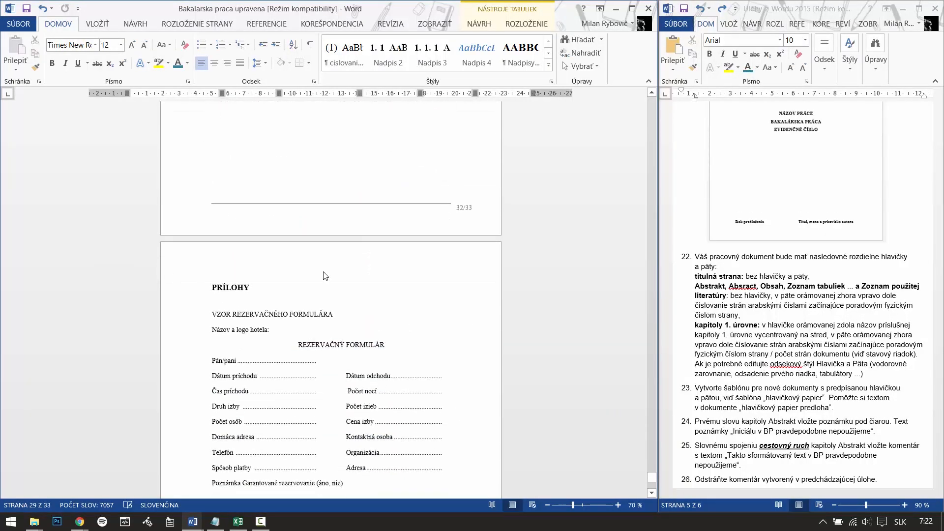
pyautogui.click(618, 14)
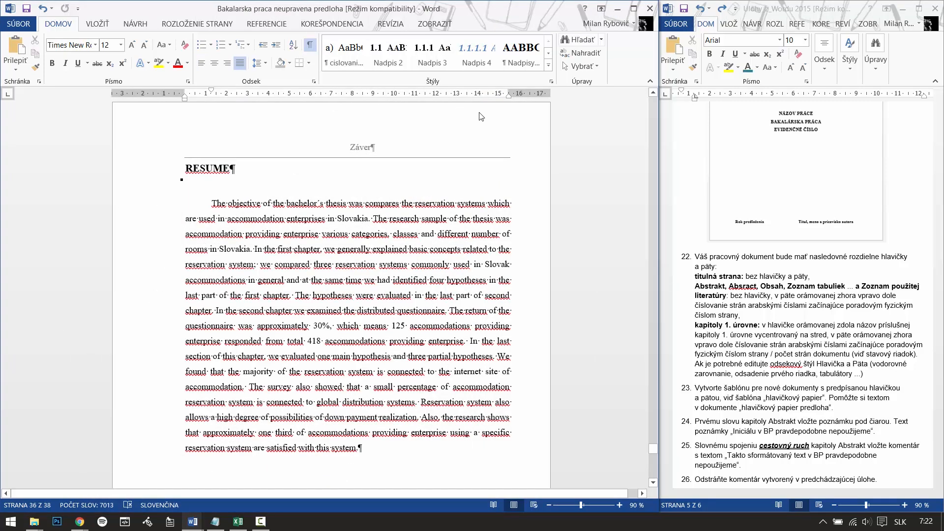
# Insert a continuous section break at the end of the RESUME text, after "satisfied with this system.".
pyautogui.scroll(-6, 378, 138)
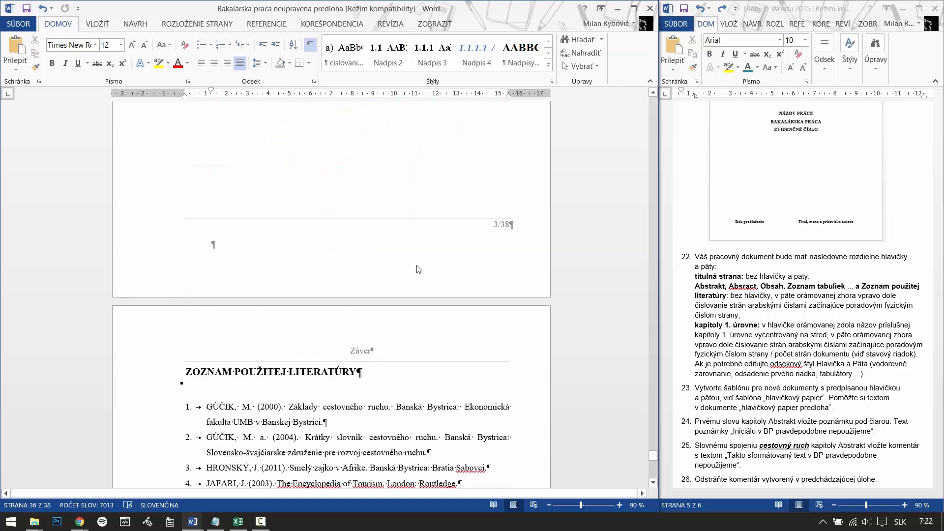
pyautogui.scroll(5, 418, 204)
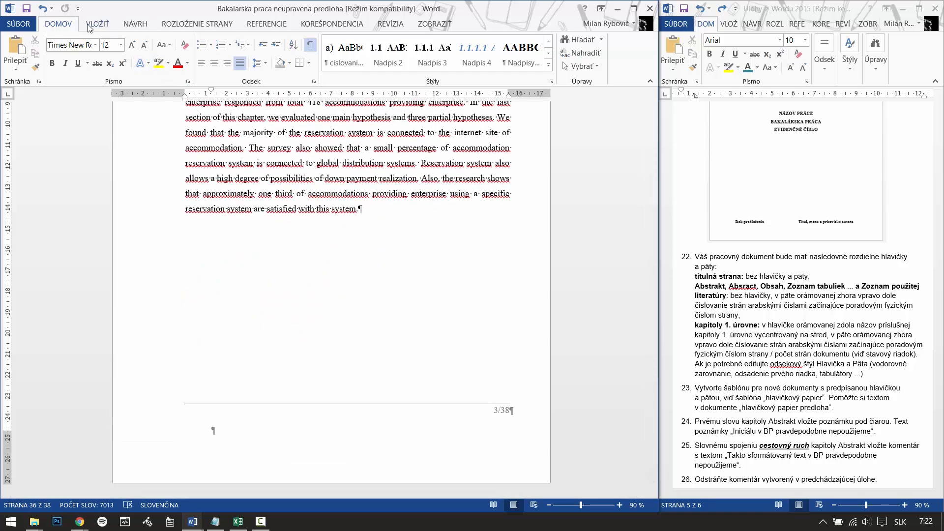
pyautogui.click(204, 24)
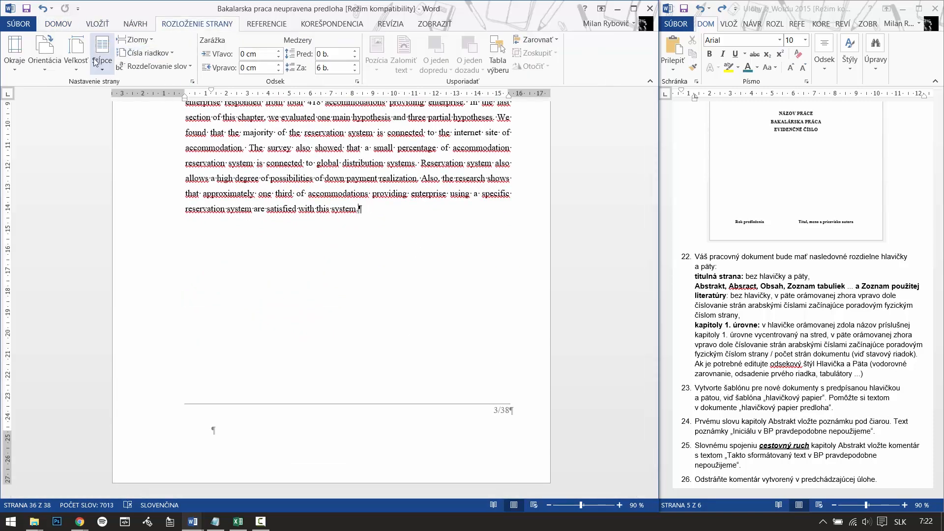
pyautogui.click(139, 40)
pyautogui.click(155, 86)
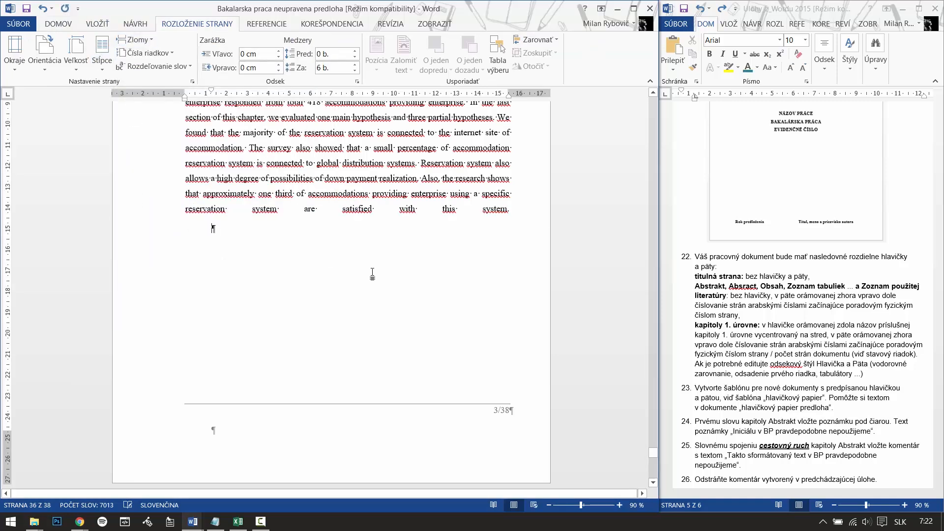
# Delete "Záver" from the section 10 header above ZOZNAM POUŽITEJ LITERATÚRY and unlink that header from the previous section.
pyautogui.scroll(-5, 385, 320)
pyautogui.scroll(2, 369, 349)
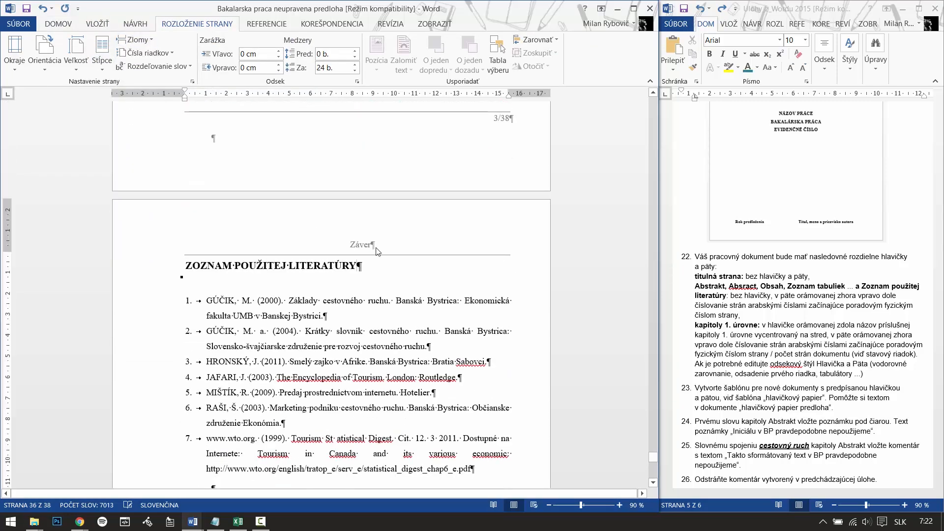
pyautogui.doubleClick(325, 243)
pyautogui.tripleClick(325, 242)
pyautogui.press('Delete')
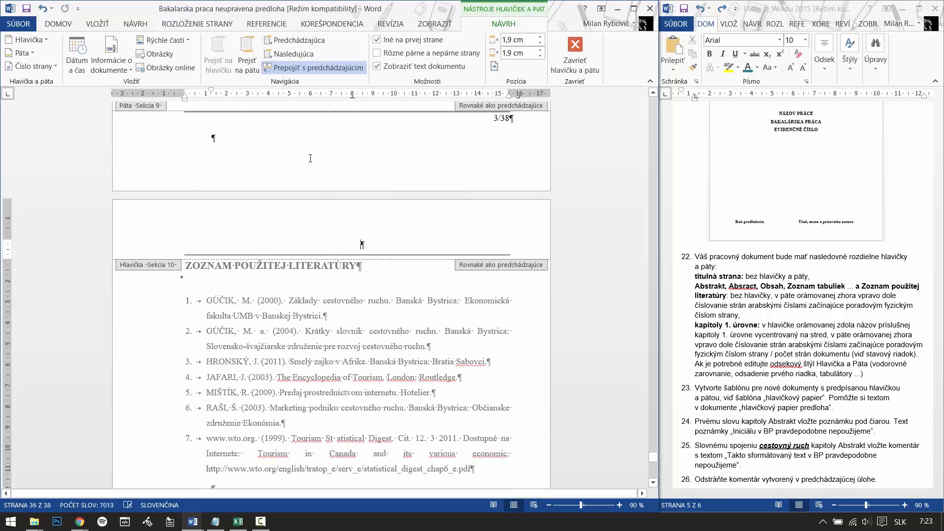
pyautogui.click(279, 69)
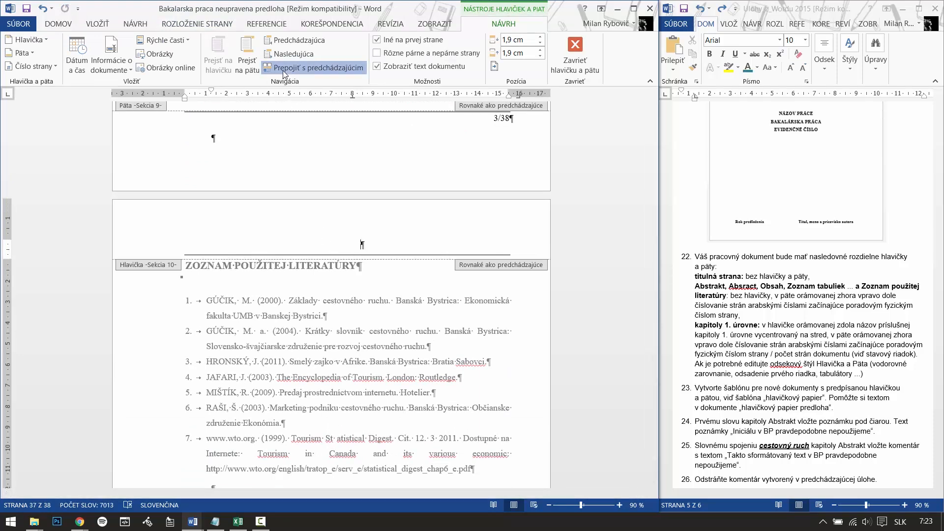
# Remove the bottom border from the empty section 10 header, return to the body text and check the header above PRÍLOHY.
pyautogui.scroll(-2, 393, 175)
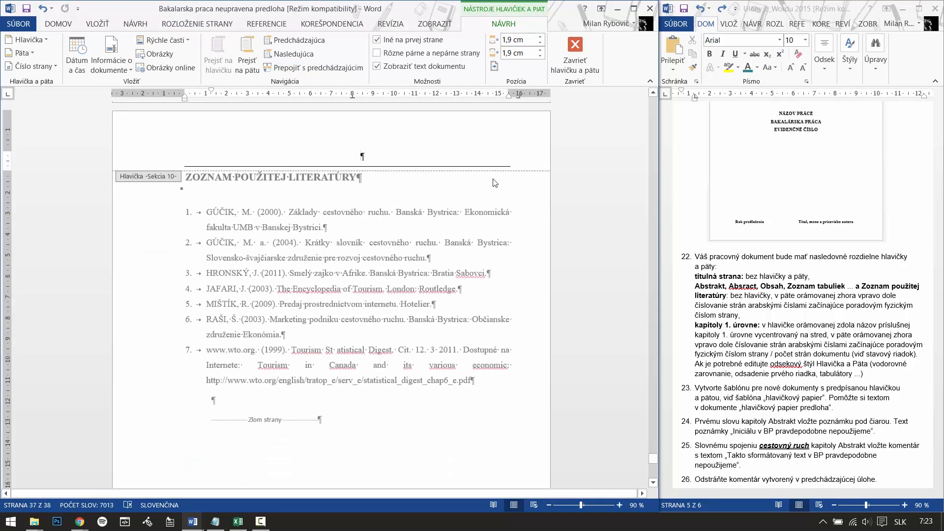
pyautogui.click(58, 27)
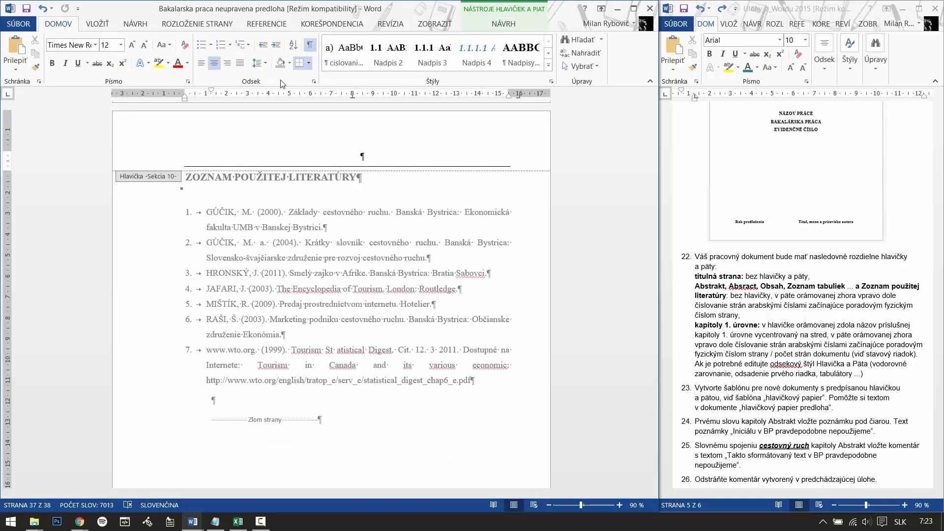
pyautogui.click(301, 65)
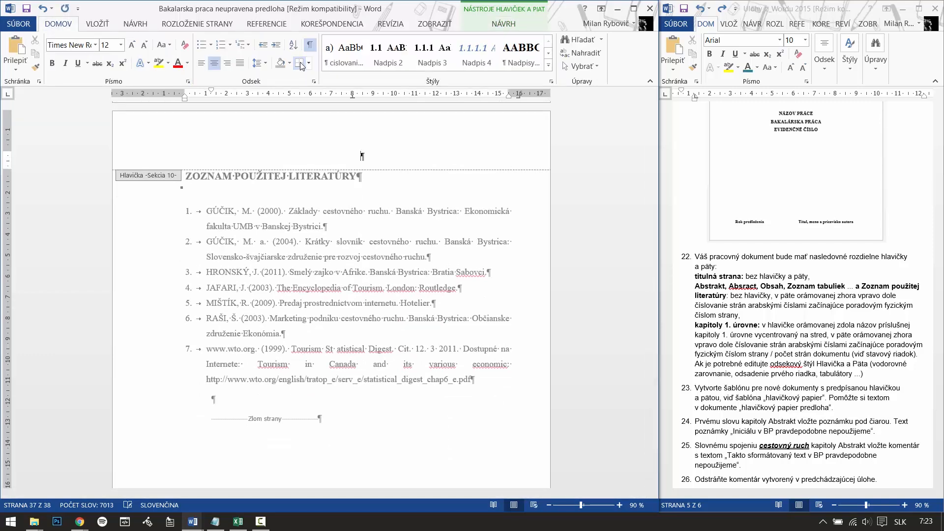
pyautogui.doubleClick(336, 228)
pyautogui.scroll(-7, 380, 309)
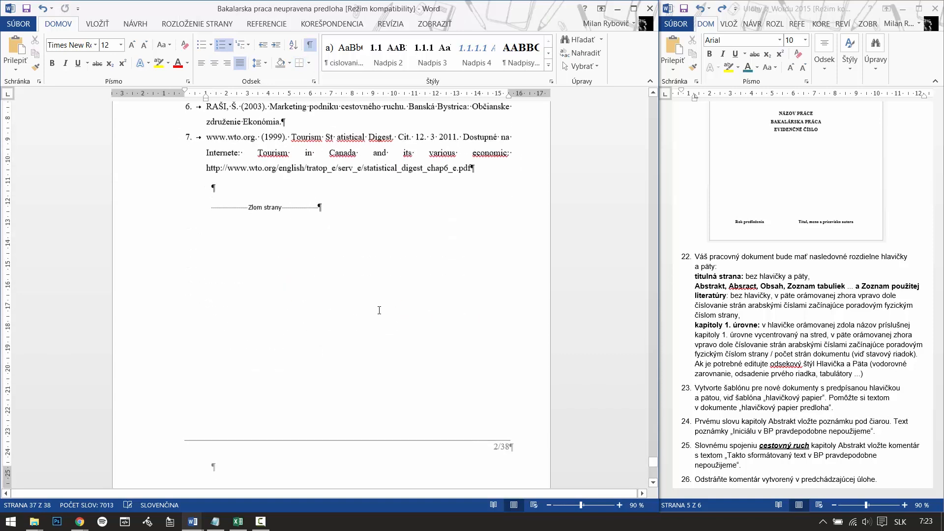
pyautogui.scroll(-10, 386, 342)
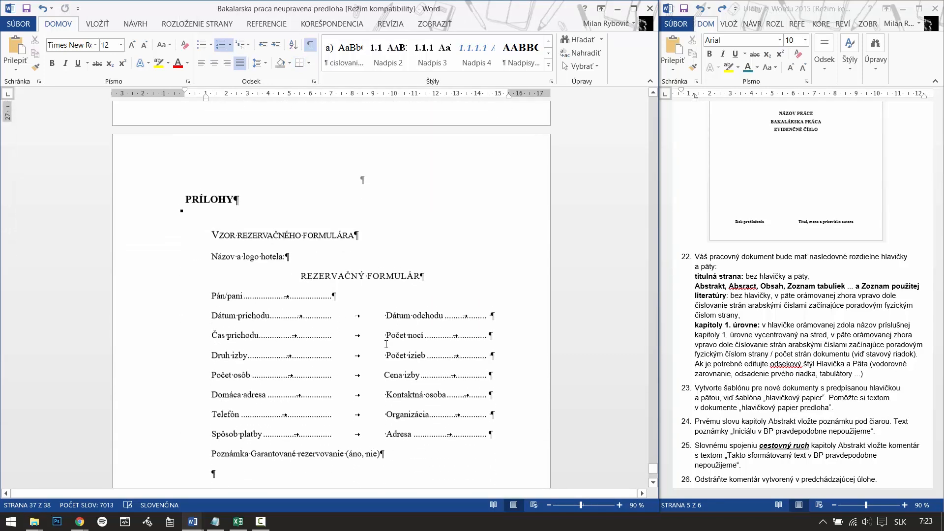
# Set the page numbering of the section 2 footer to continue from the previous section, check it and return to the body text.
pyautogui.scroll(5, 386, 358)
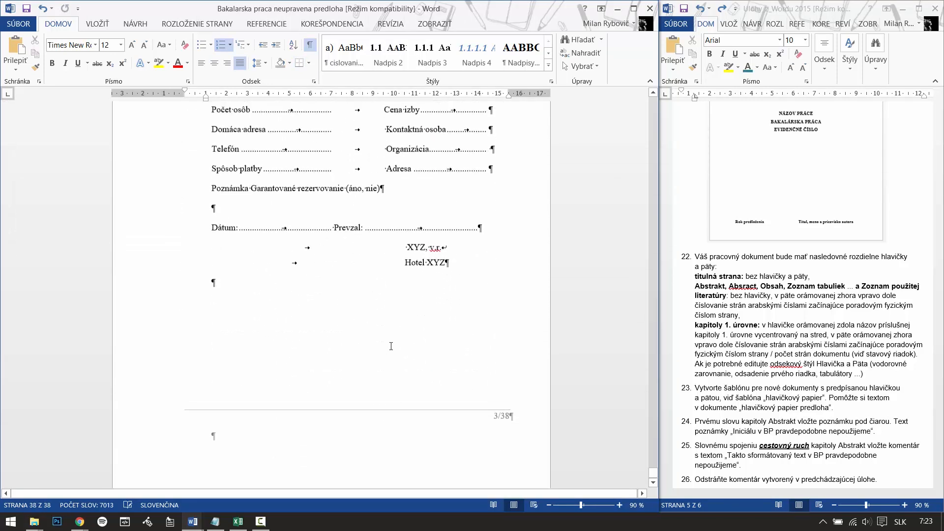
pyautogui.scroll(2, 397, 335)
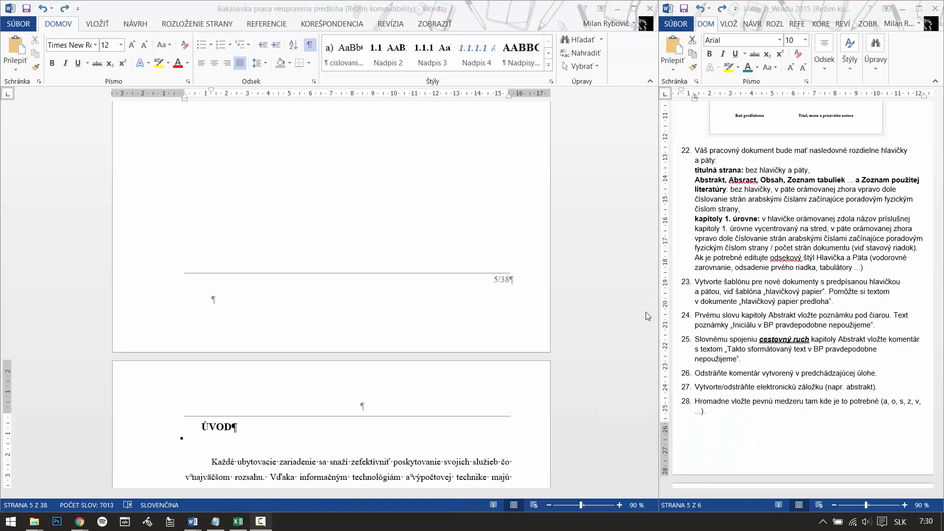
pyautogui.scroll(10, 578, 228)
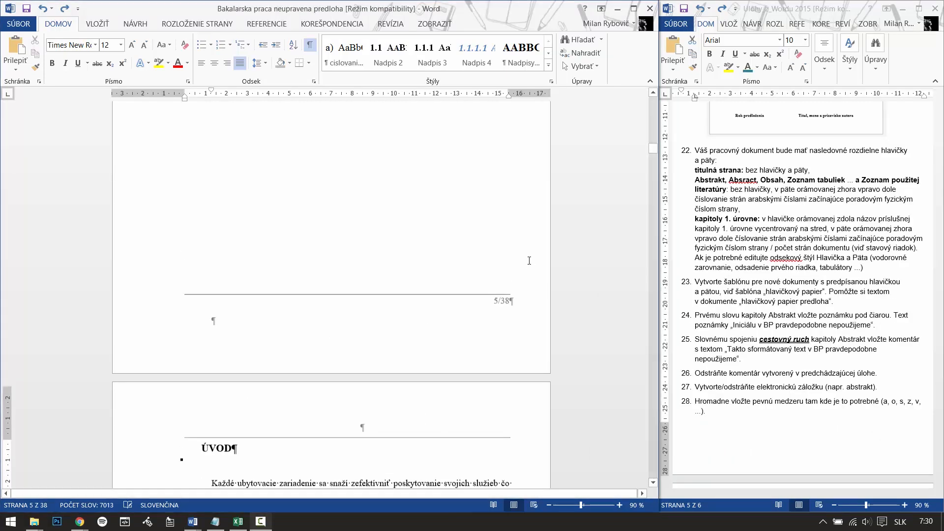
pyautogui.moveTo(653, 146)
pyautogui.mouseDown()
pyautogui.moveTo(653, 138)
pyautogui.moveTo(655, 160)
pyautogui.mouseUp()
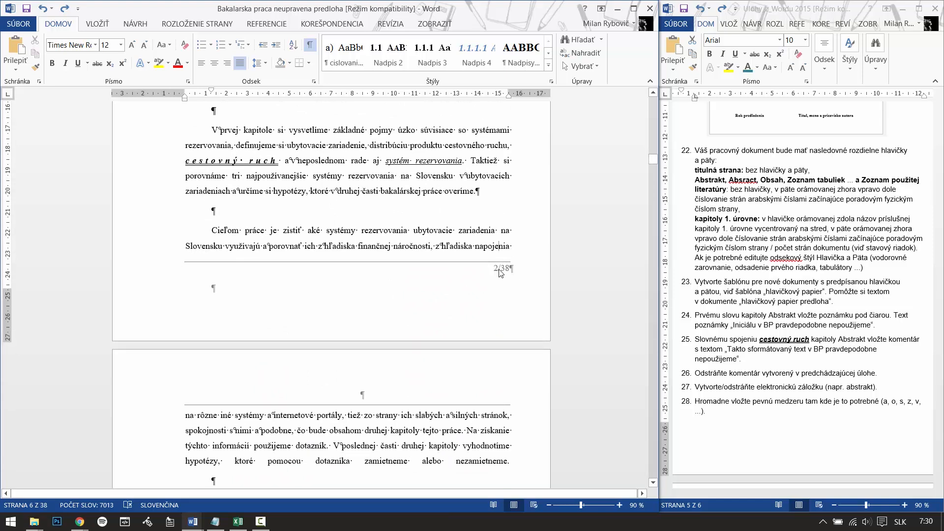
pyautogui.doubleClick(478, 272)
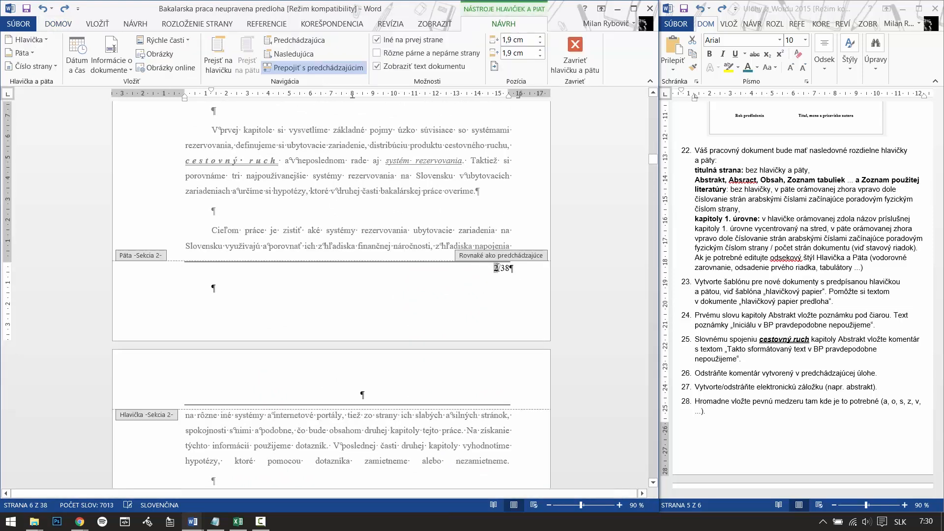
pyautogui.click(30, 65)
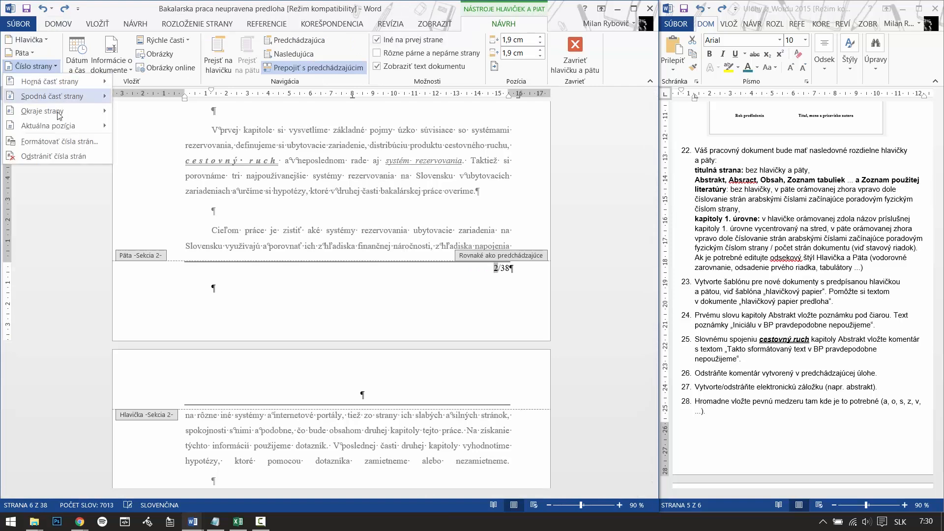
pyautogui.click(67, 143)
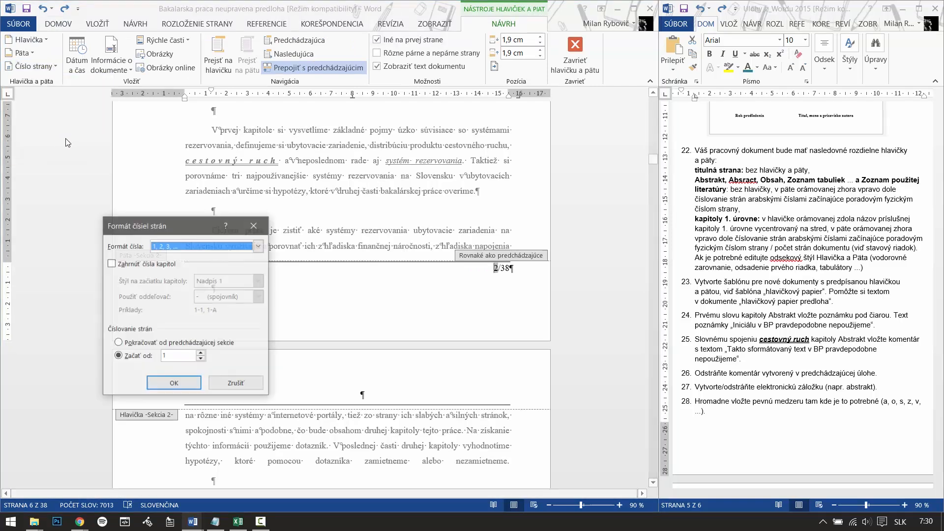
pyautogui.click(167, 346)
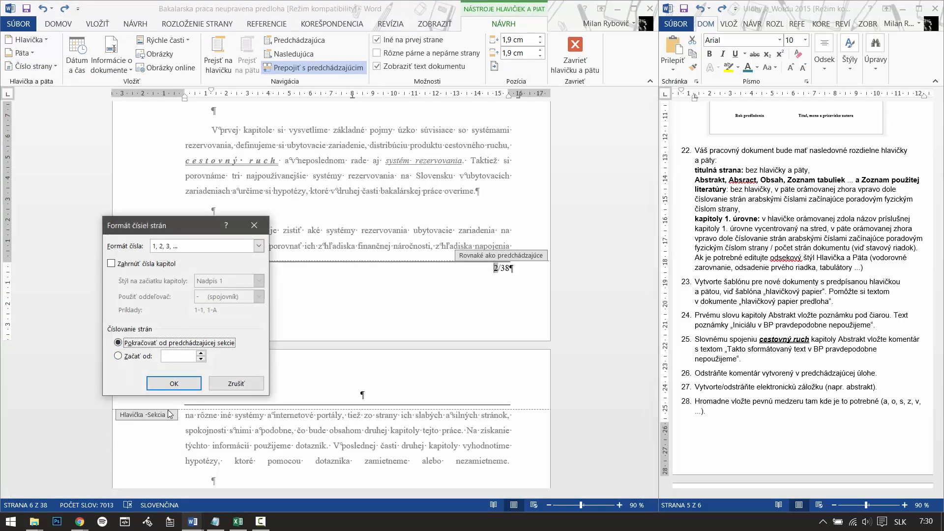
pyautogui.click(174, 383)
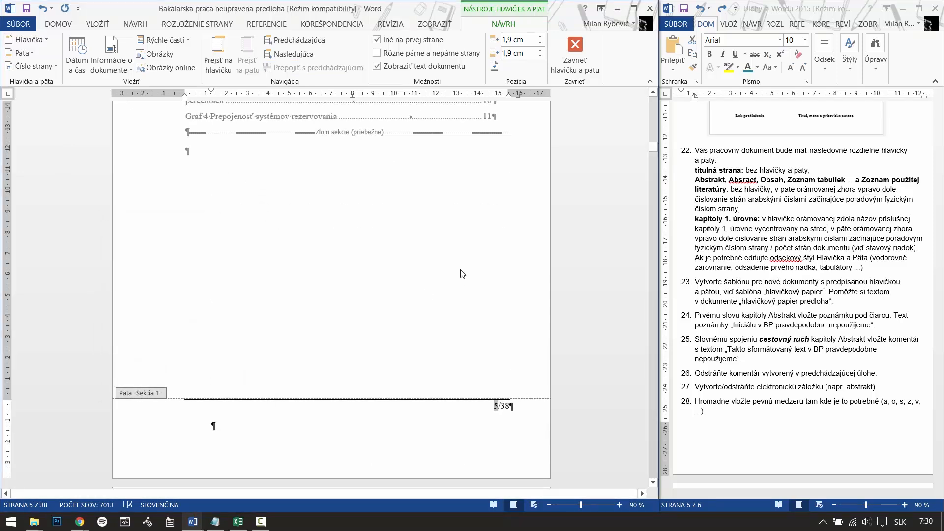
pyautogui.scroll(2, 461, 270)
pyautogui.moveTo(652, 146); pyautogui.dragTo(652, 158)
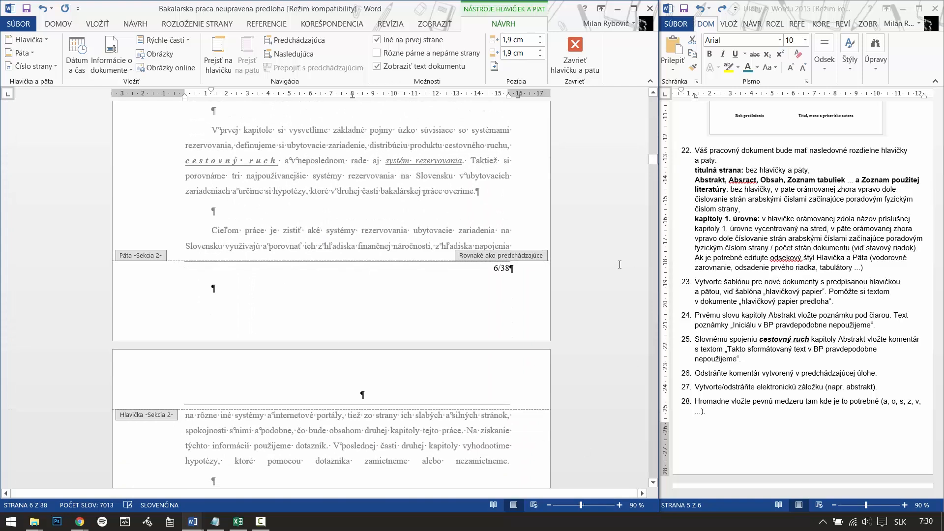
pyautogui.doubleClick(450, 215)
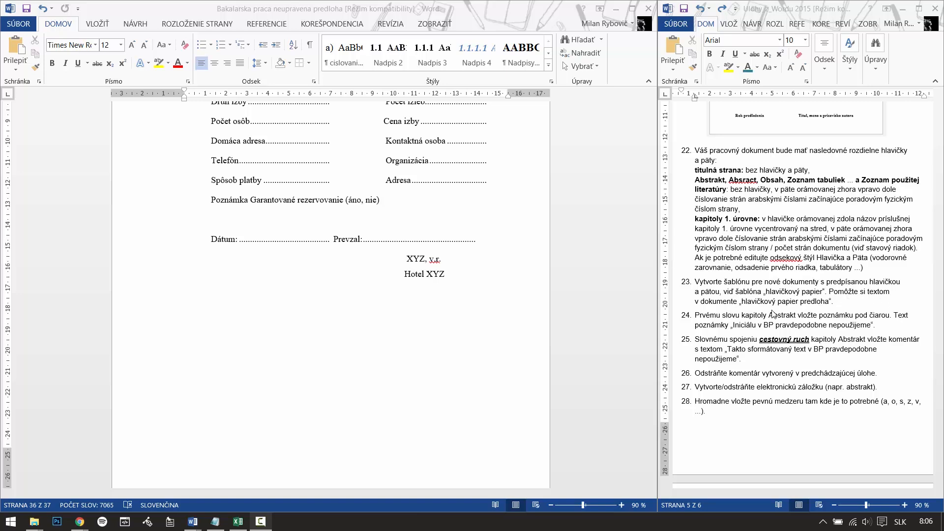
# View the source text in "hlavickovy papier predloha 2013", select all of it, and return to the thesis.
pyautogui.click(390, 323)
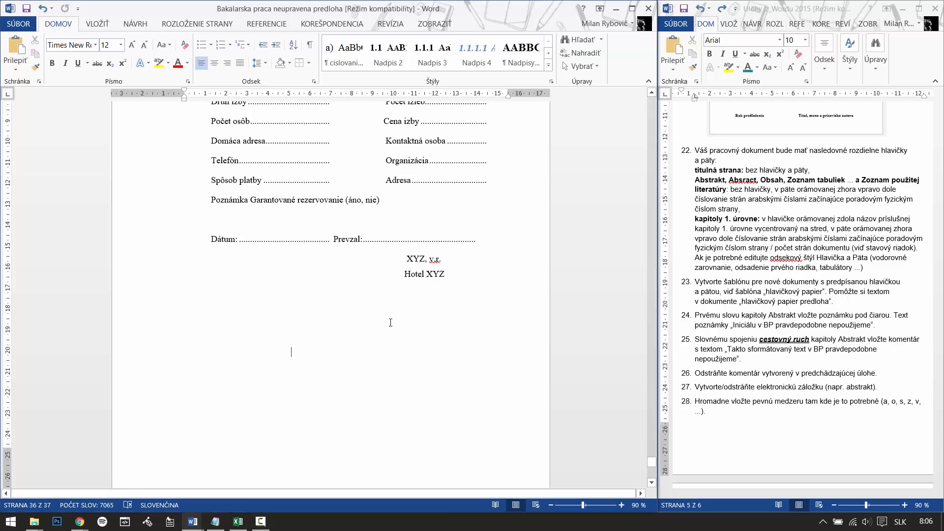
pyautogui.moveTo(193, 521)
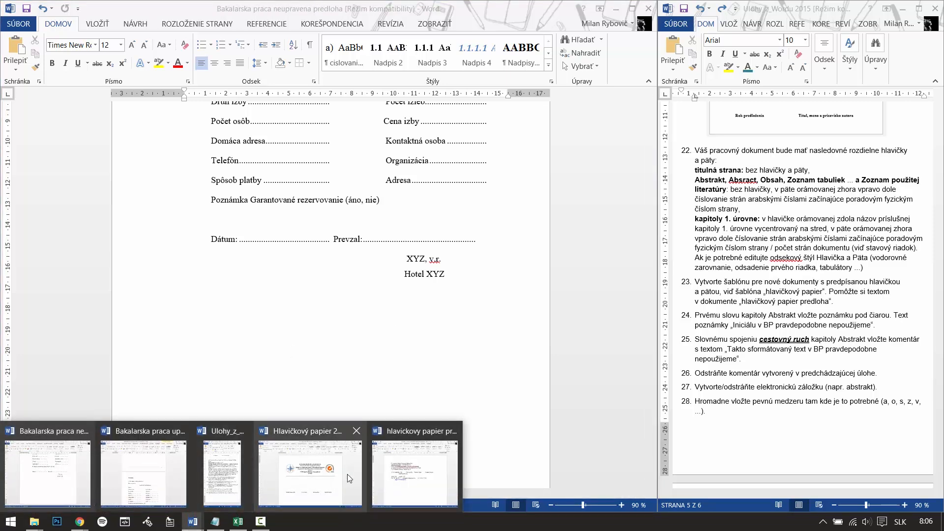
pyautogui.click(412, 470)
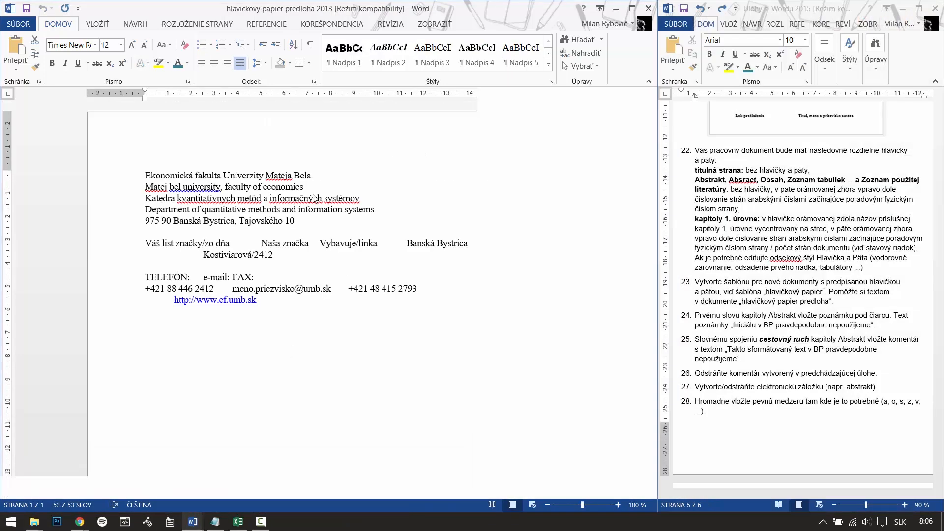
pyautogui.hotkey('ctrl', 'a')
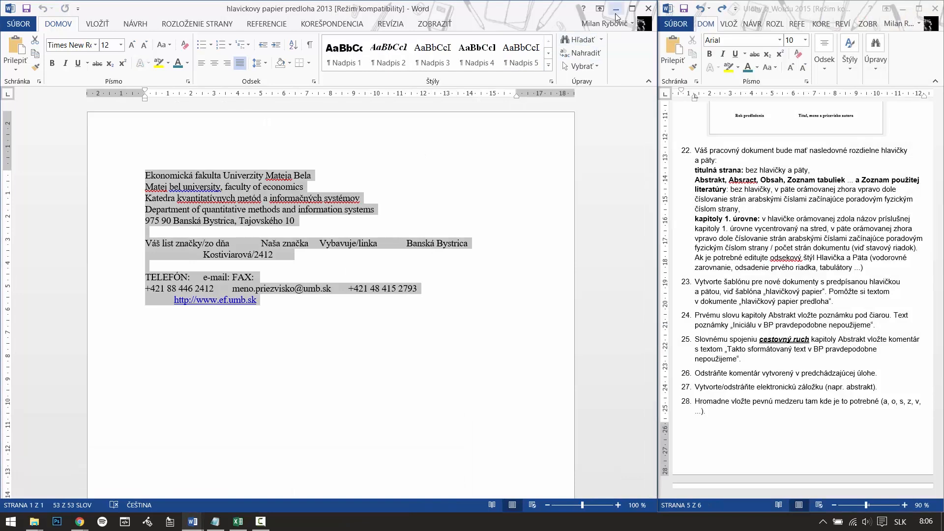
pyautogui.click(616, 8)
pyautogui.click(170, 524)
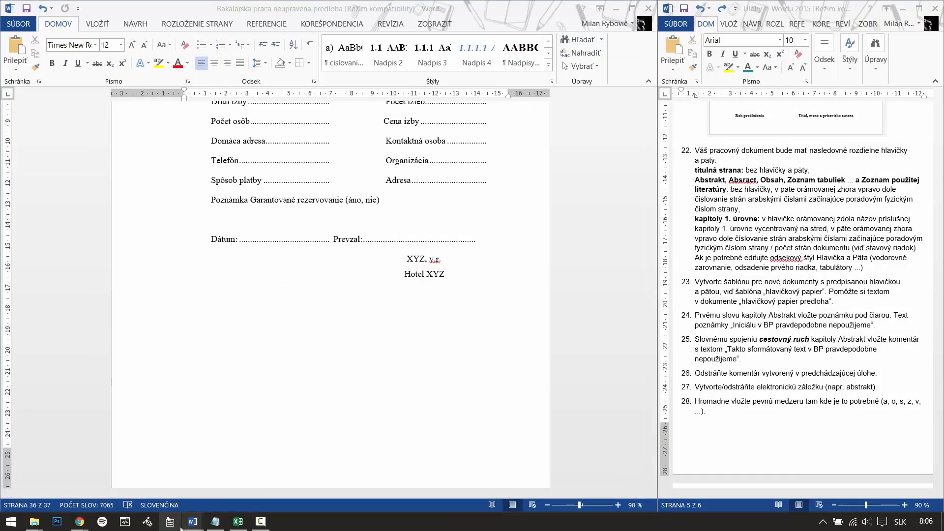
pyautogui.click(171, 527)
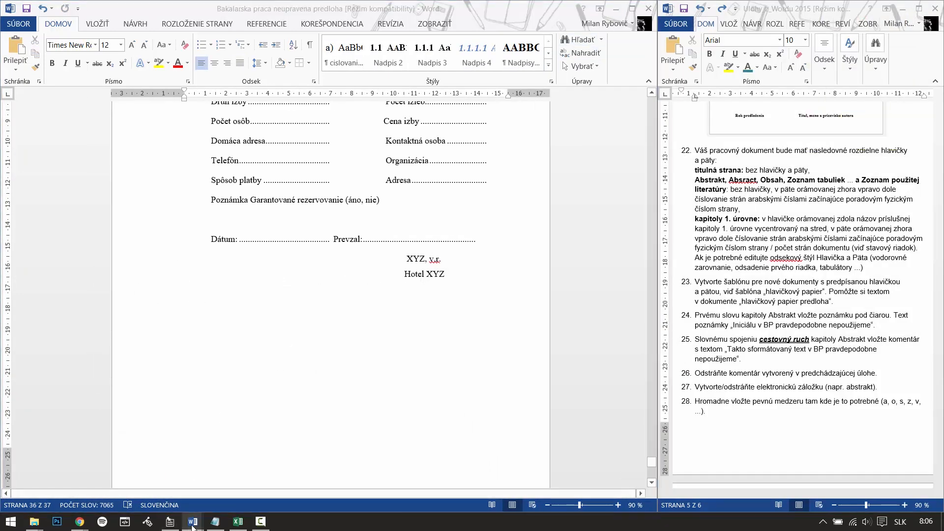
# Switch to the finished letterhead "Hlavičkový papier 2013" and examine its header table and reference line.
pyautogui.moveTo(192, 522)
pyautogui.click(310, 464)
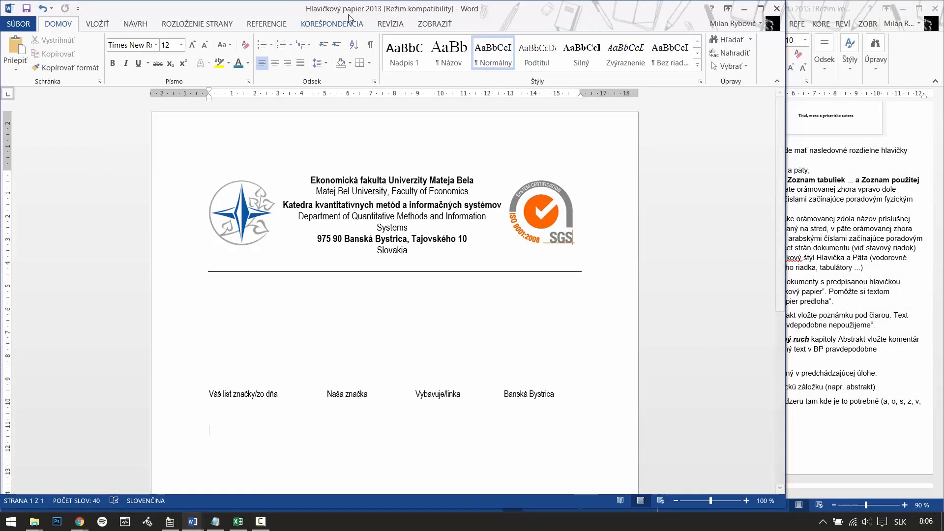
pyautogui.scroll(-7, 424, 294)
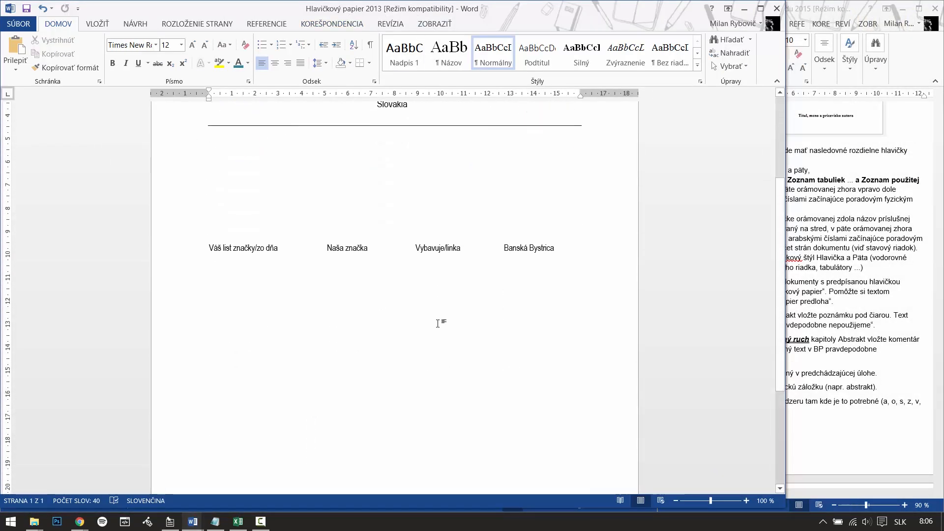
pyautogui.scroll(4, 449, 388)
pyautogui.scroll(3, 449, 388)
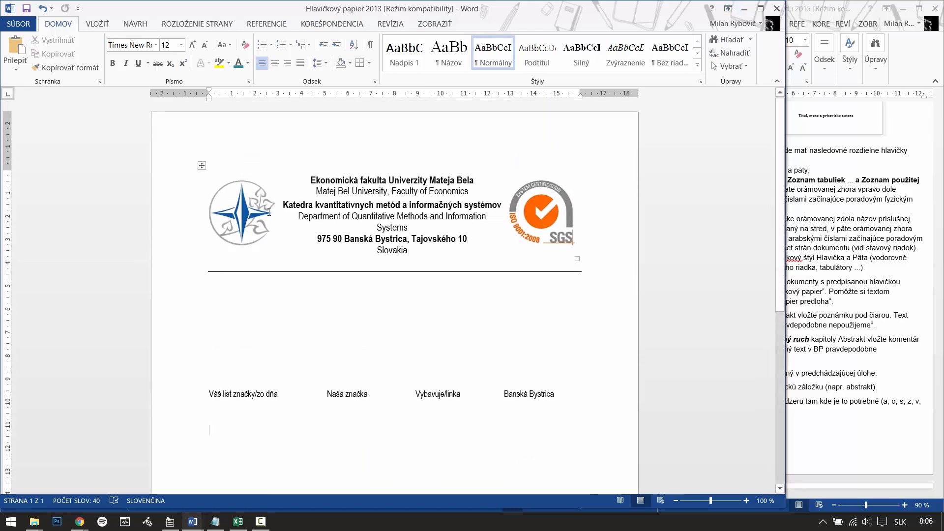
pyautogui.click(364, 204)
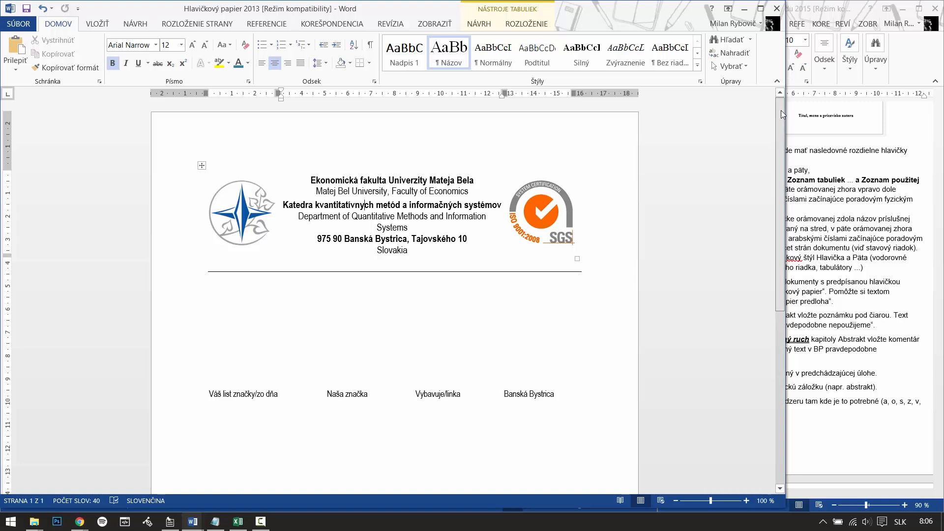
pyautogui.moveTo(781, 110); pyautogui.dragTo(787, 135)
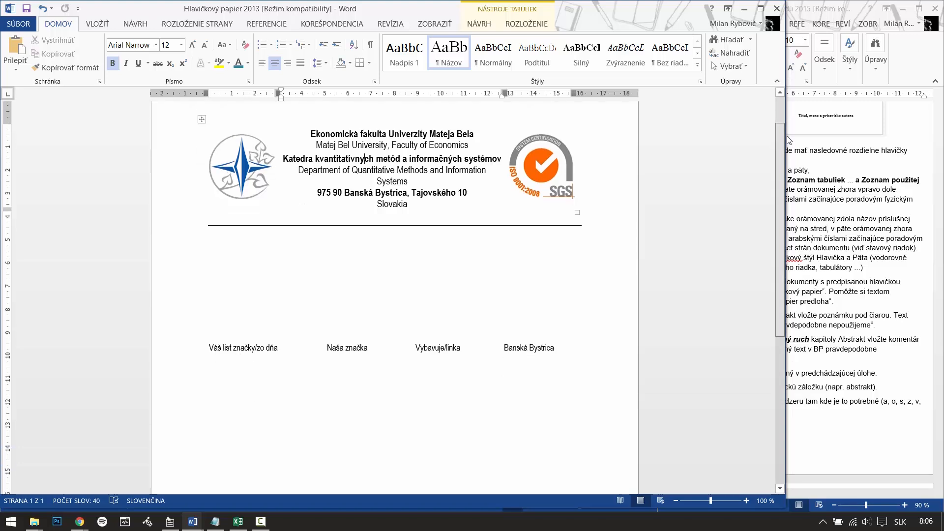
# Insert a blank page above the letterhead's reference line to see how the layout carries over, and undo the insertion.
pyautogui.click(324, 310)
pyautogui.click(98, 23)
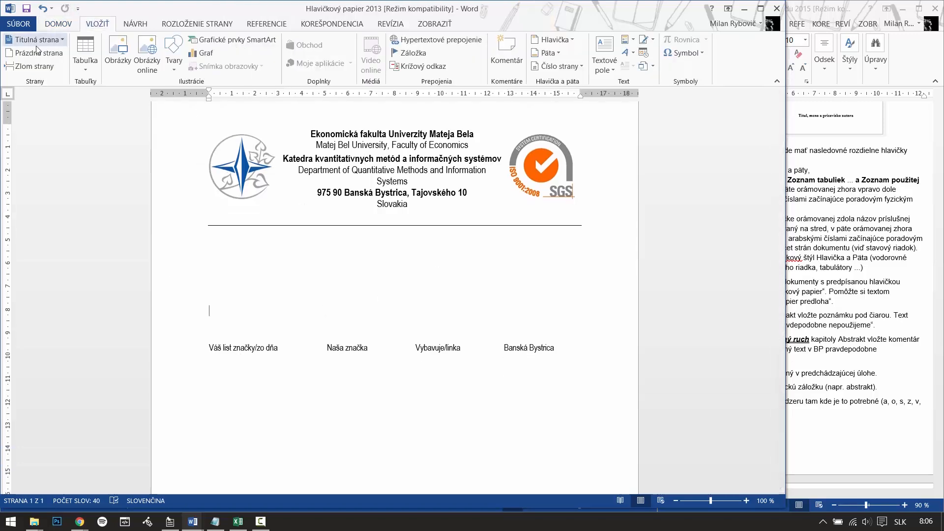
pyautogui.click(38, 52)
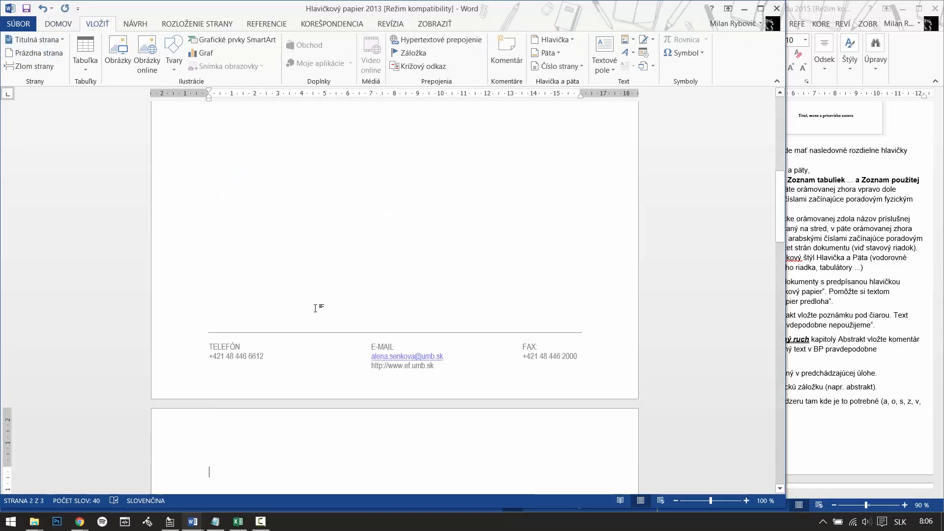
pyautogui.moveTo(781, 225); pyautogui.dragTo(781, 88)
pyautogui.click(42, 8)
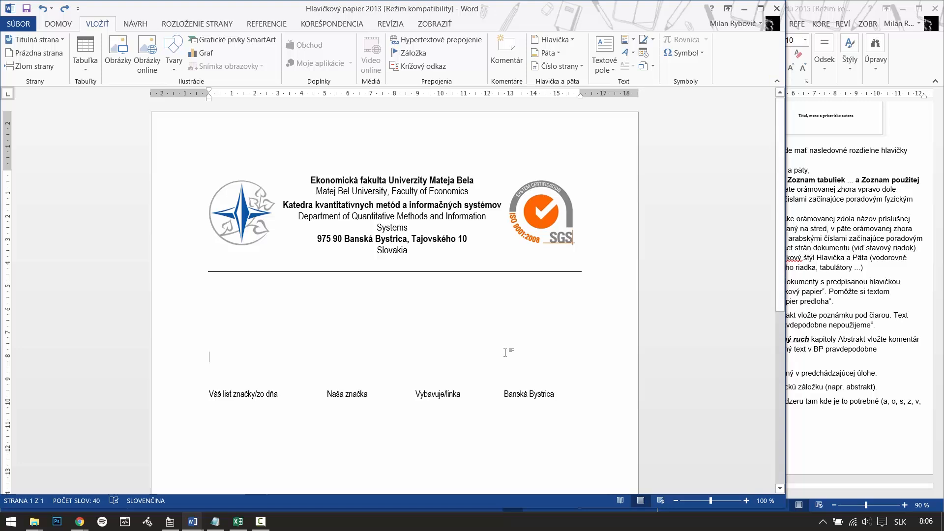
# Open the letterhead's footer and check the font formatting of its contact lines.
pyautogui.scroll(-3, 505, 352)
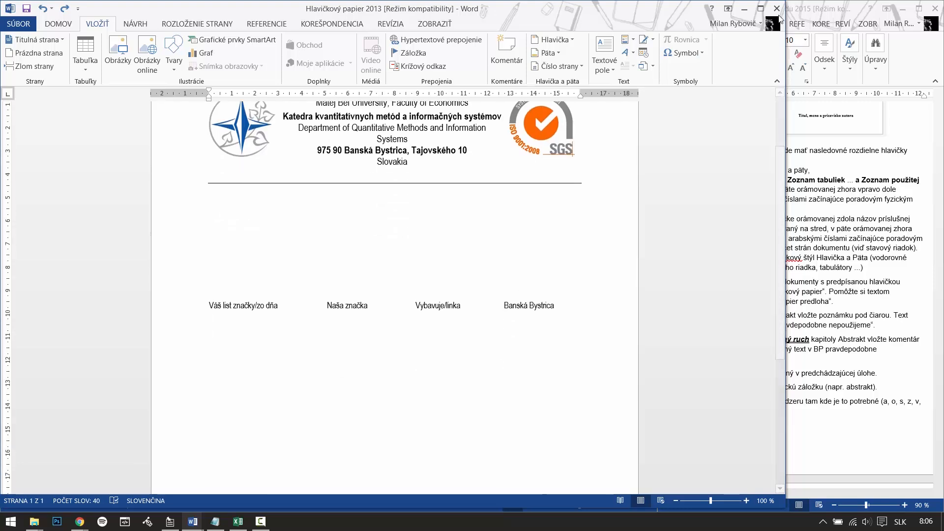
pyautogui.scroll(-8, 491, 299)
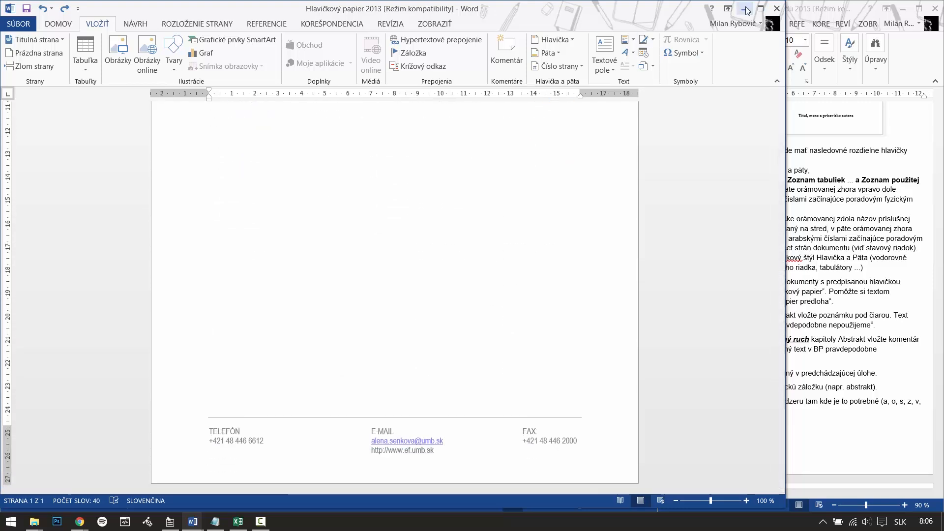
pyautogui.doubleClick(229, 439)
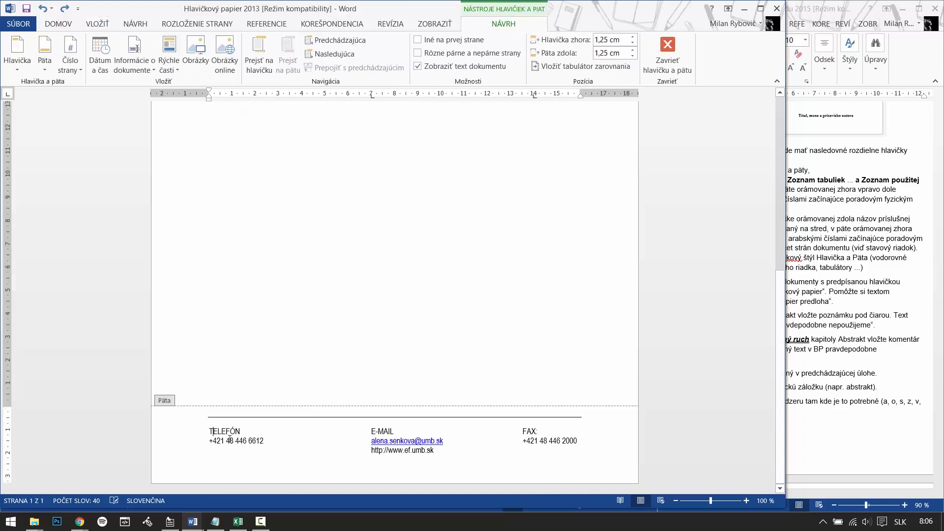
pyautogui.moveTo(230, 439); pyautogui.dragTo(209, 431)
pyautogui.click(58, 24)
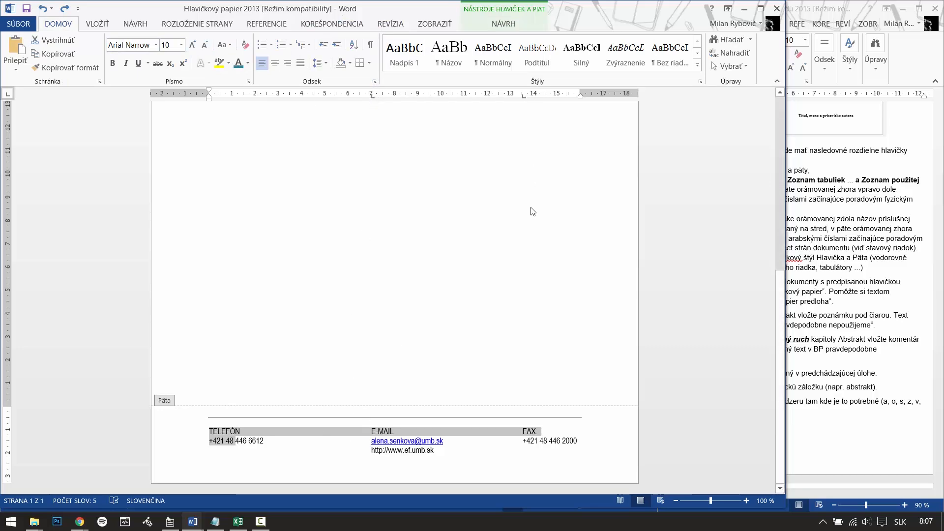
# Leave the footer and check the font formatting of "Naša značka" and of the Slovak department name.
pyautogui.scroll(10, 577, 344)
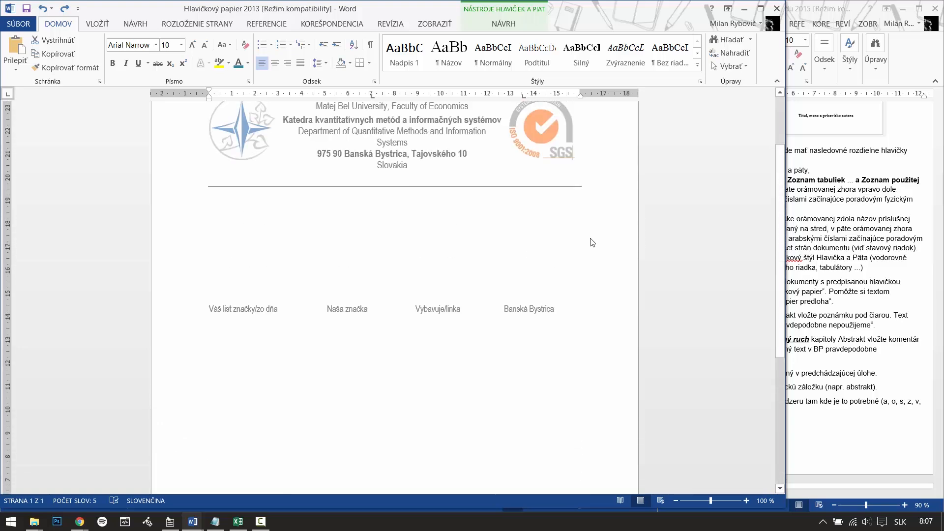
pyautogui.doubleClick(412, 312)
pyautogui.tripleClick(344, 321)
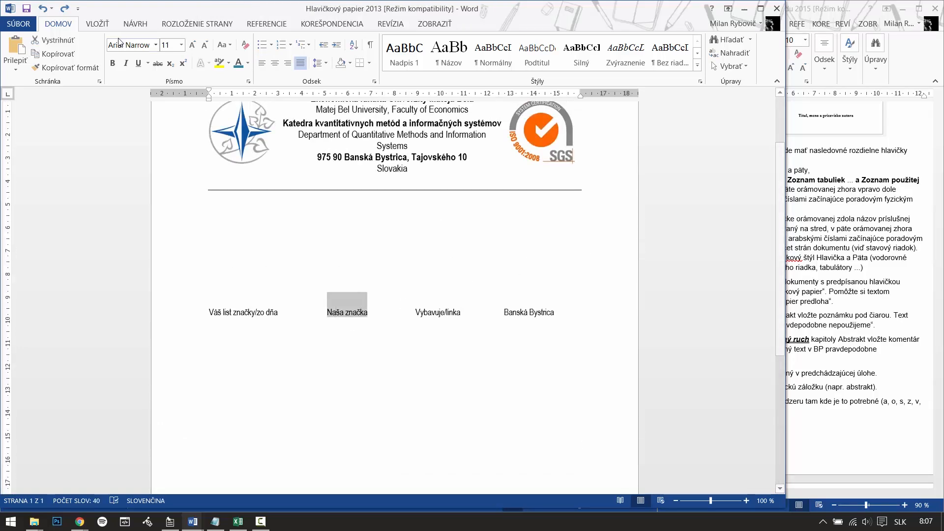
pyautogui.click(370, 141)
pyautogui.moveTo(345, 123); pyautogui.dragTo(373, 123)
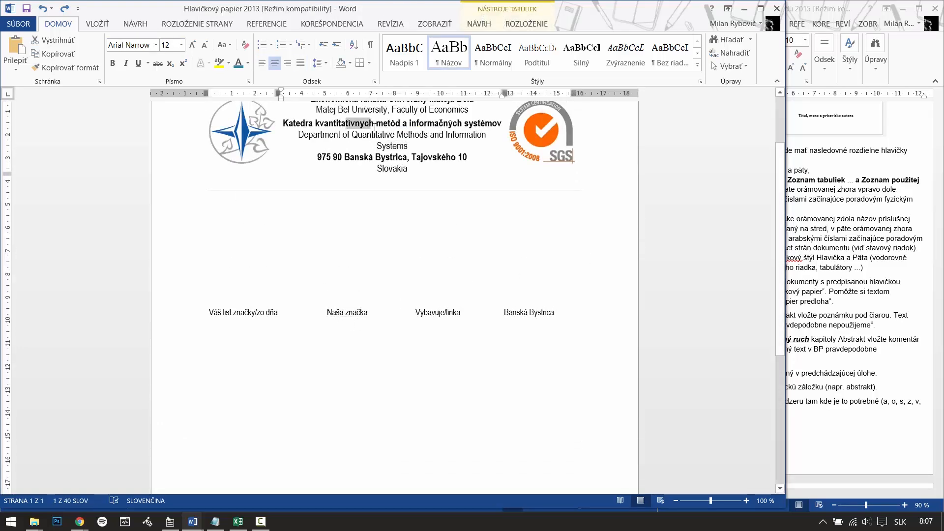
pyautogui.click(332, 234)
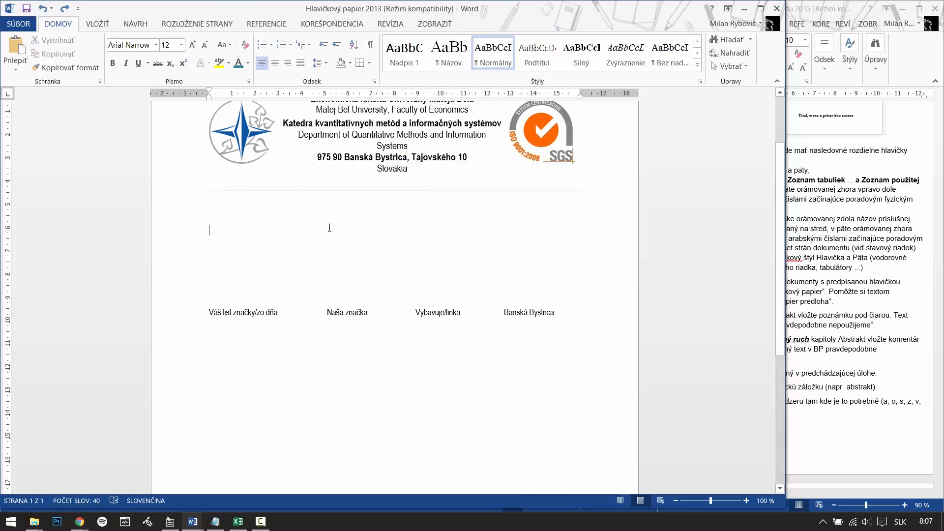
# Inspect both logos in the letterhead's heading table and return to the thesis document.
pyautogui.scroll(3, 339, 232)
pyautogui.click(236, 206)
pyautogui.click(565, 207)
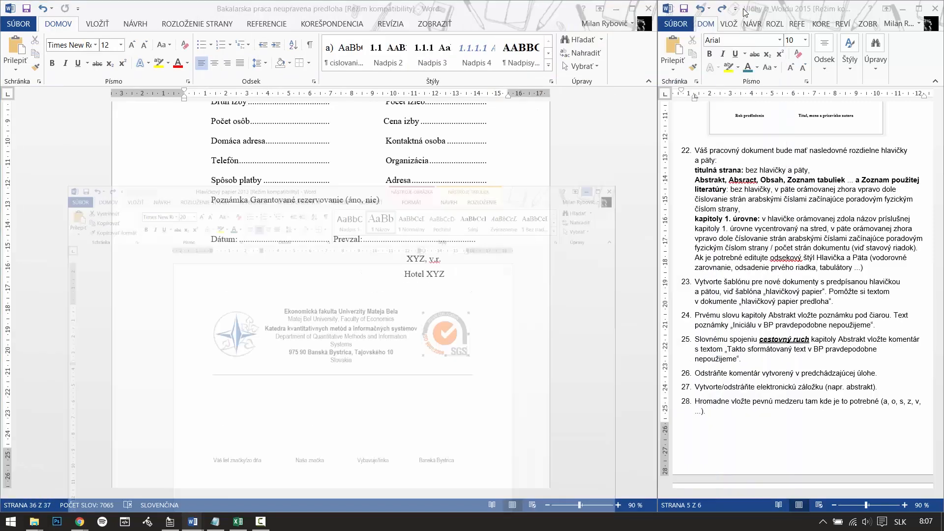
pyautogui.click(750, 15)
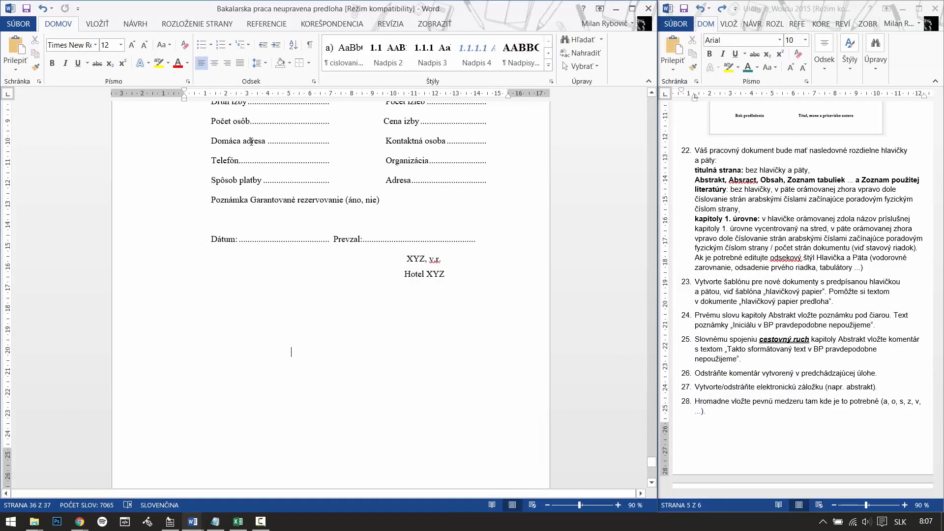
# Examine the section and page breaks before the letterhead text with formatting marks shown, along with the available break types.
pyautogui.click(311, 46)
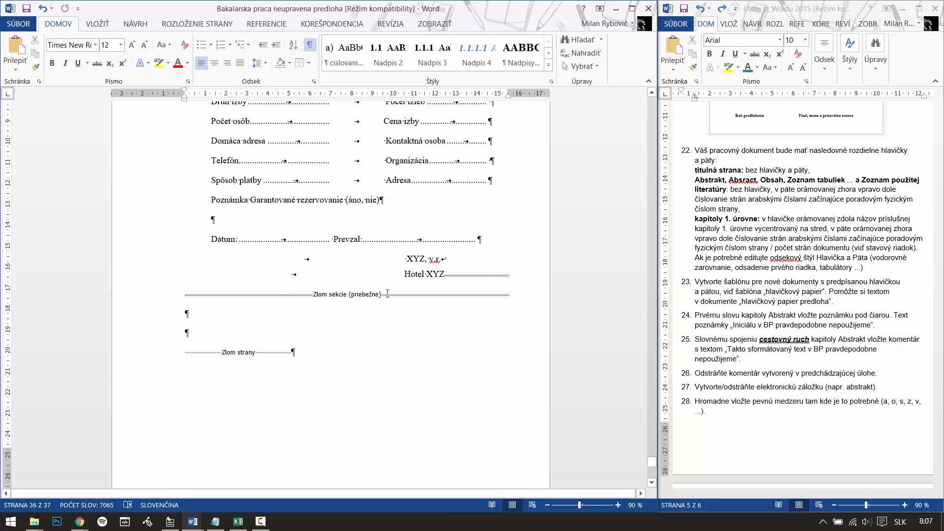
pyautogui.click(97, 23)
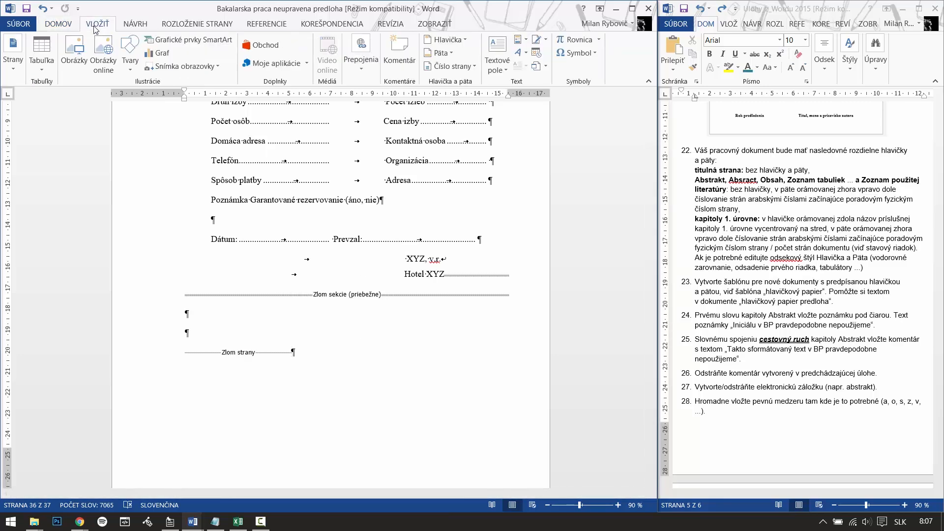
pyautogui.click(146, 27)
pyautogui.click(174, 26)
pyautogui.click(135, 41)
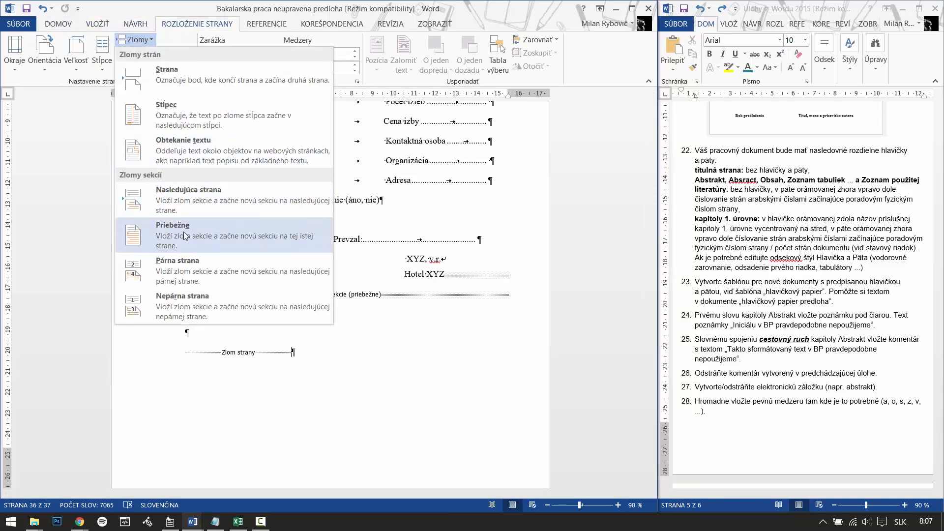
pyautogui.click(413, 352)
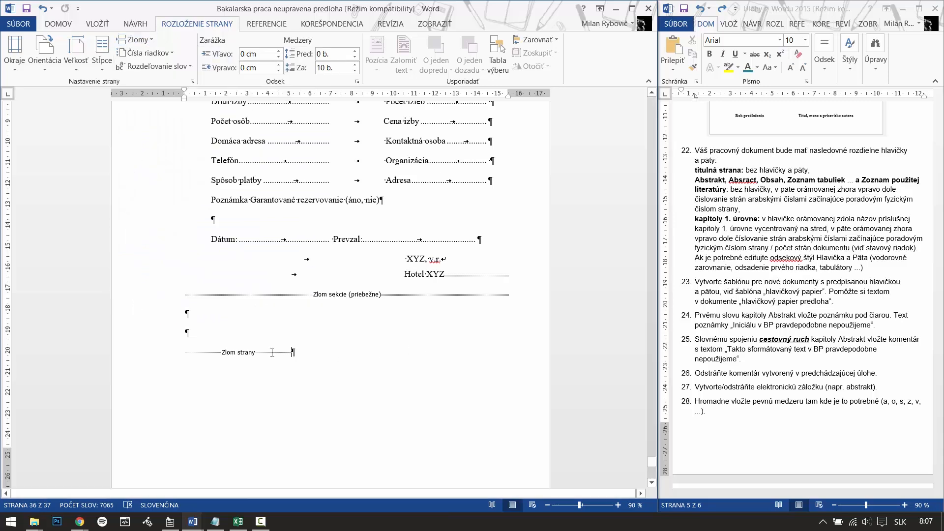
pyautogui.click(153, 40)
pyautogui.click(149, 80)
pyautogui.scroll(-2, 496, 247)
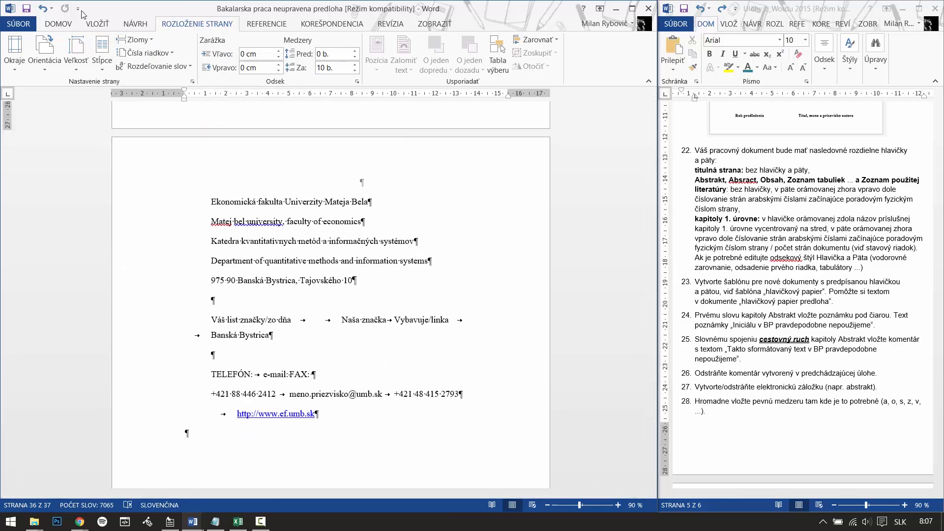
pyautogui.click(58, 23)
pyautogui.click(309, 48)
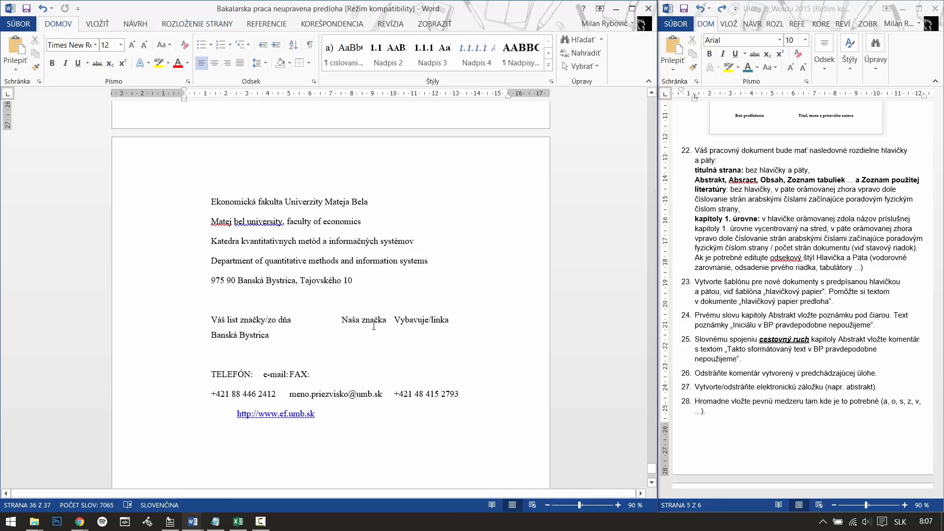
# Remove the tabs between the items of the reference line, from "Váš list značky/zo dňa" to "Banská Bystrica".
pyautogui.scroll(-1, 291, 282)
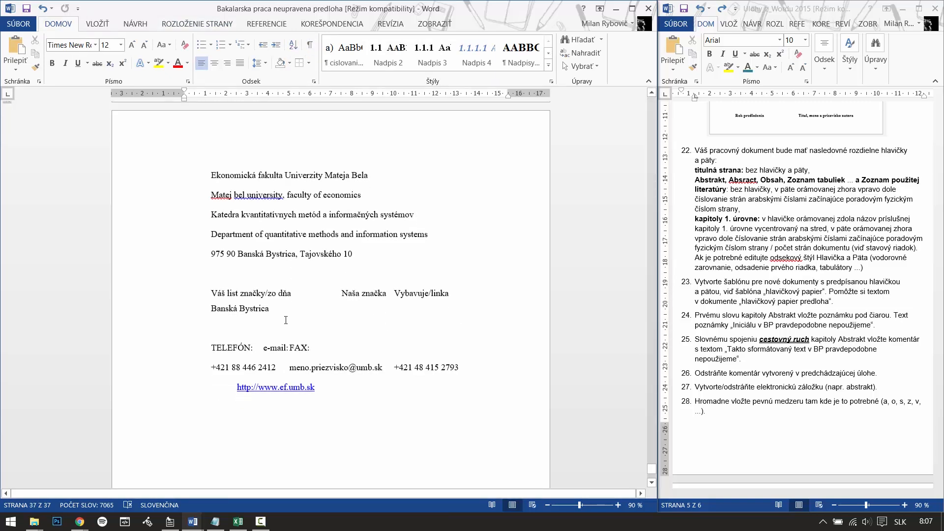
pyautogui.click(341, 295)
pyautogui.press('BackSpace')
pyautogui.press('BackSpace')
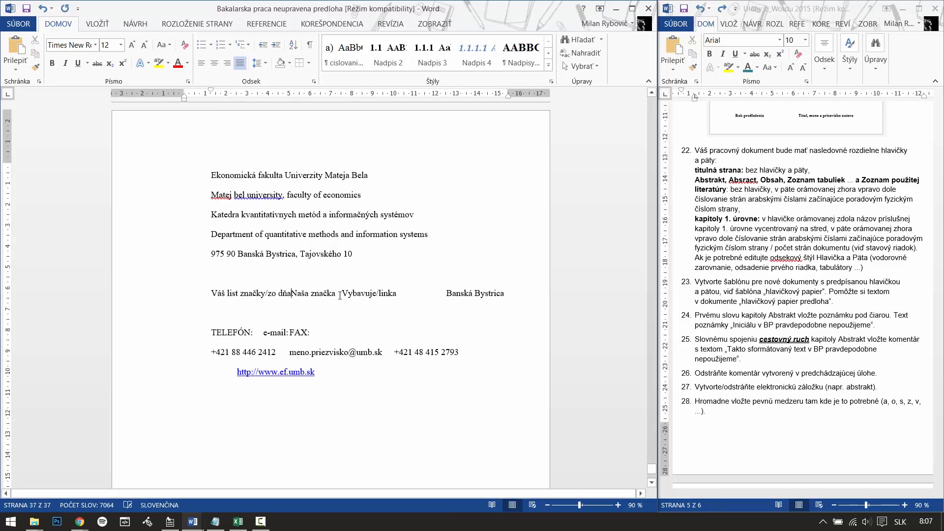
pyautogui.click(342, 293)
pyautogui.press('BackSpace')
pyautogui.click(422, 292)
pyautogui.press('BackSpace')
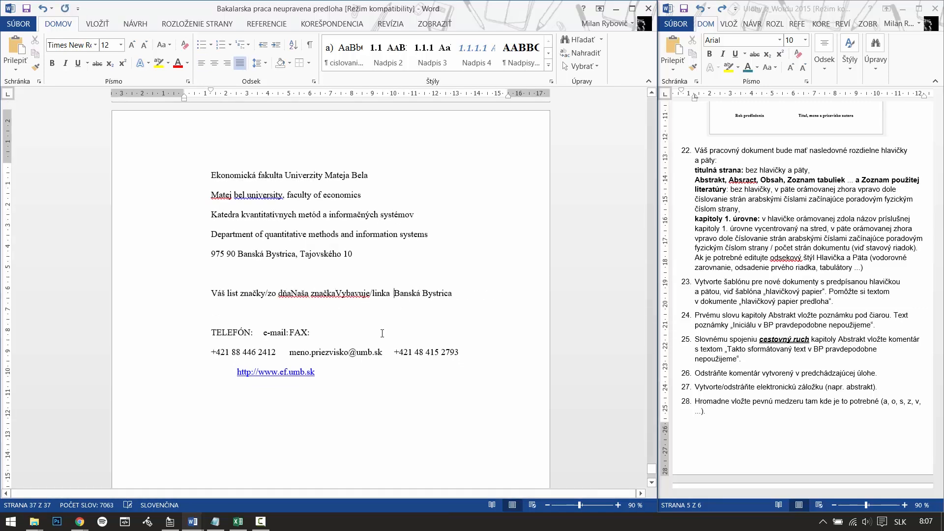
pyautogui.press('BackSpace')
# Remove the tabs and indents from the contact lines, from "TELEFÓN" down to the web address.
pyautogui.click(263, 333)
pyautogui.press('BackSpace')
pyautogui.click(289, 332)
pyautogui.press('BackSpace')
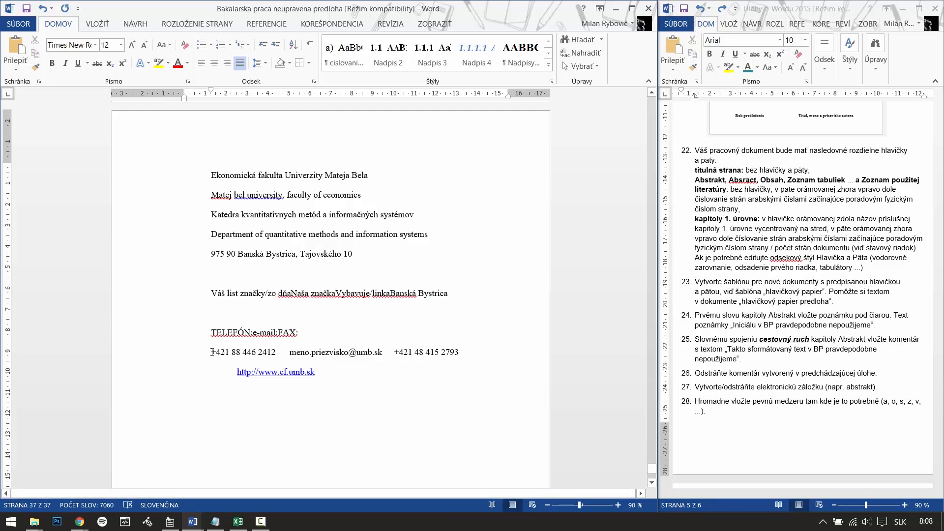
pyautogui.click(290, 353)
pyautogui.press('BackSpace')
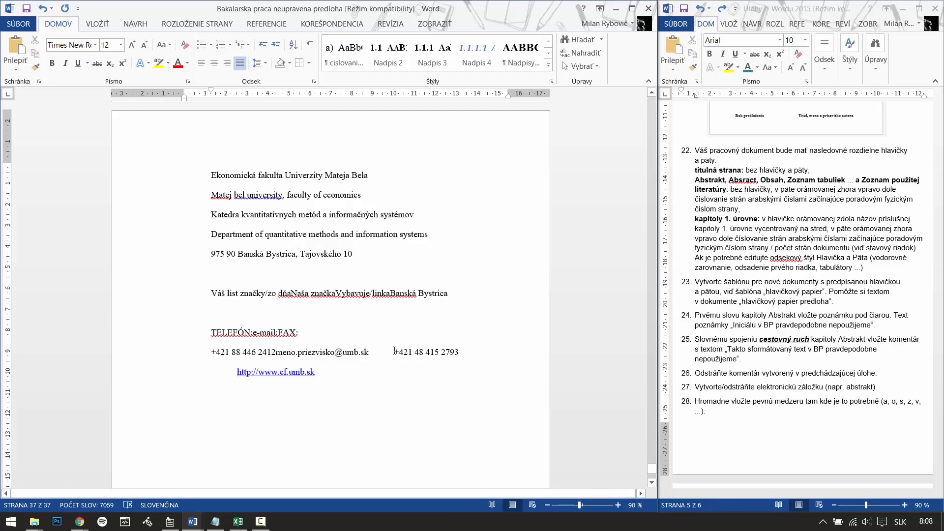
pyautogui.press('BackSpace')
pyautogui.press('BackSpace')
# Remove the first-line indents from the reference line and from the five faculty, department and address lines above it.
pyautogui.click(211, 294)
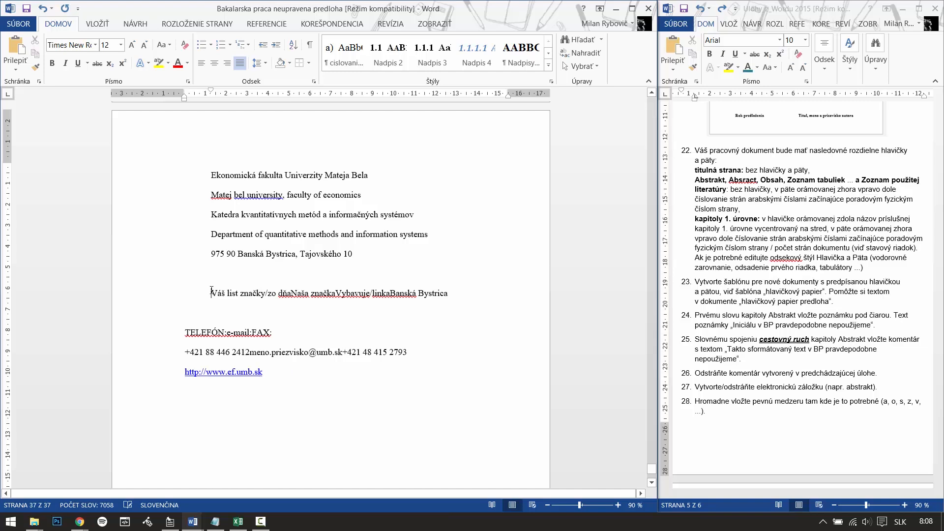
pyautogui.press('BackSpace')
pyautogui.click(212, 254)
pyautogui.press('BackSpace')
pyautogui.click(211, 235)
pyautogui.press('BackSpace')
pyautogui.click(212, 214)
pyautogui.press('BackSpace')
pyautogui.click(212, 195)
pyautogui.press('BackSpace')
pyautogui.click(211, 175)
pyautogui.press('BackSpace')
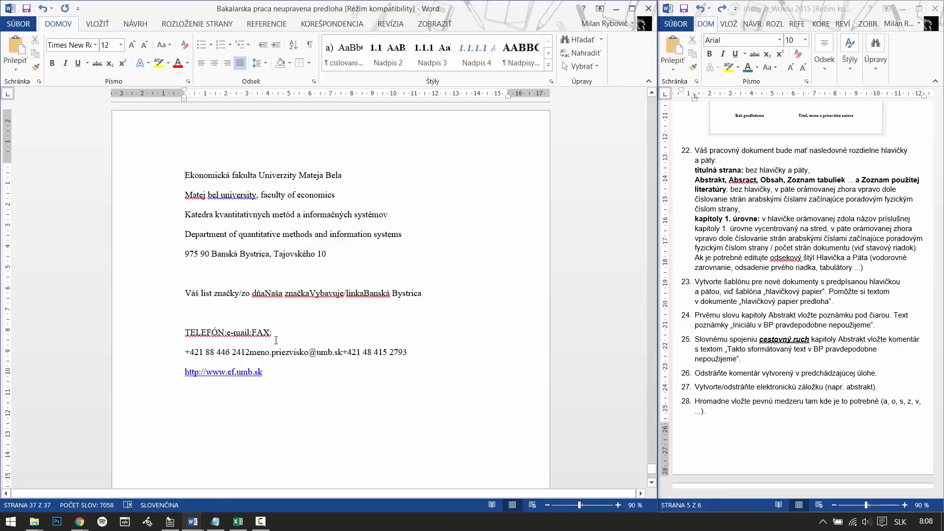
# Open the footer of the letterhead page and unlink it from the previous section.
pyautogui.scroll(-8, 276, 340)
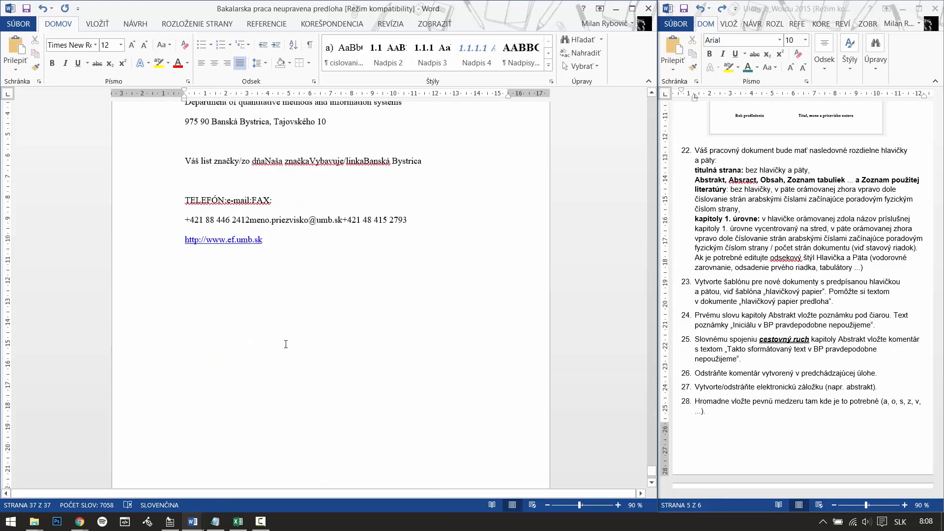
pyautogui.doubleClick(273, 444)
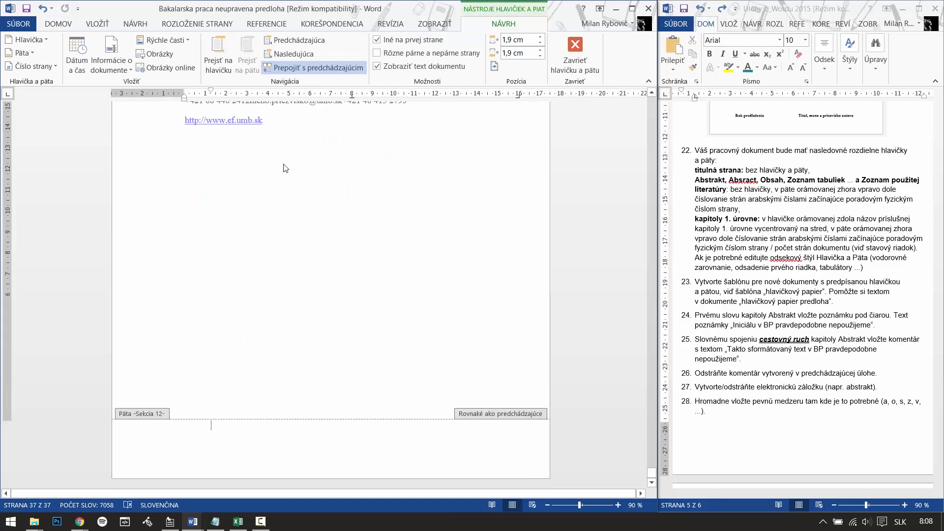
pyautogui.click(334, 74)
# Move the three contact lines from the page body into the Section 12 footer and delete the empty paragraph below them.
pyautogui.scroll(3, 237, 195)
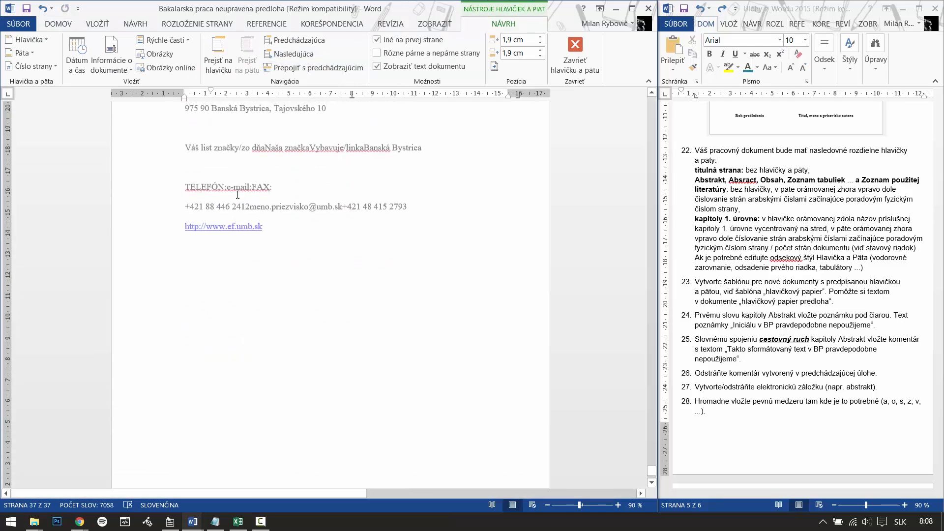
pyautogui.doubleClick(237, 195)
pyautogui.moveTo(179, 226); pyautogui.dragTo(180, 188)
pyautogui.hotkey('ctrl', 'c')
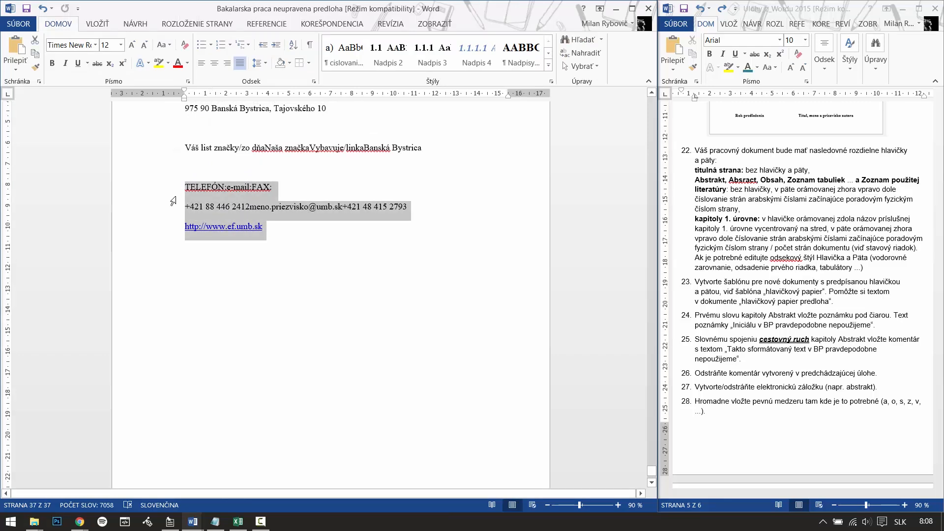
pyautogui.press('Delete')
pyautogui.scroll(-3, 263, 354)
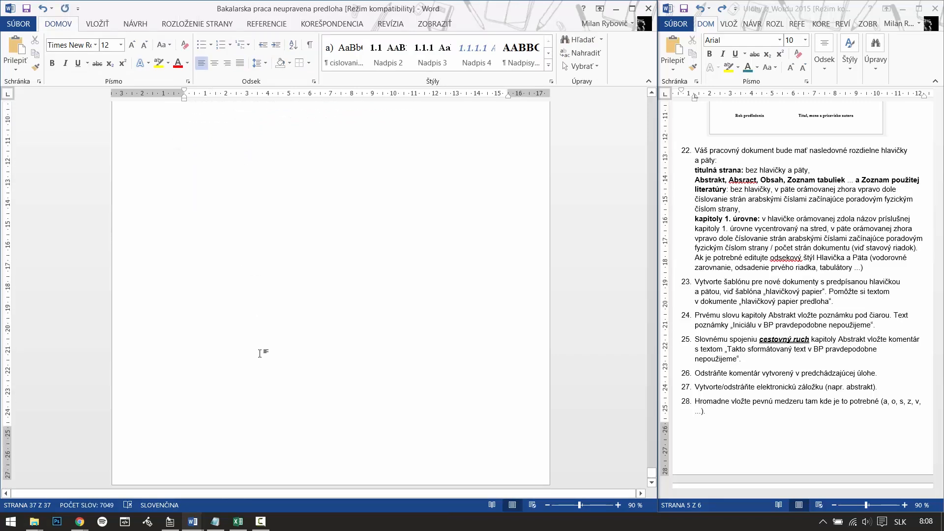
pyautogui.doubleClick(276, 445)
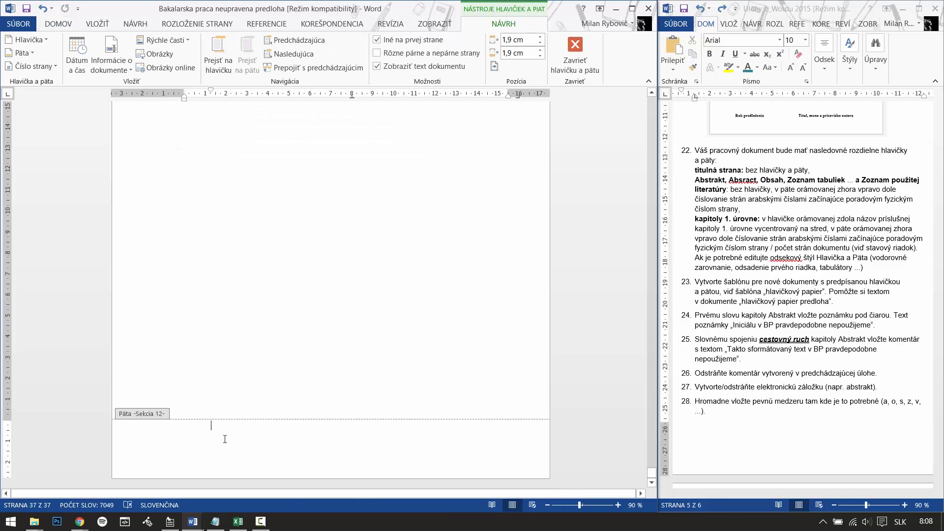
pyautogui.hotkey('ctrl', 'v')
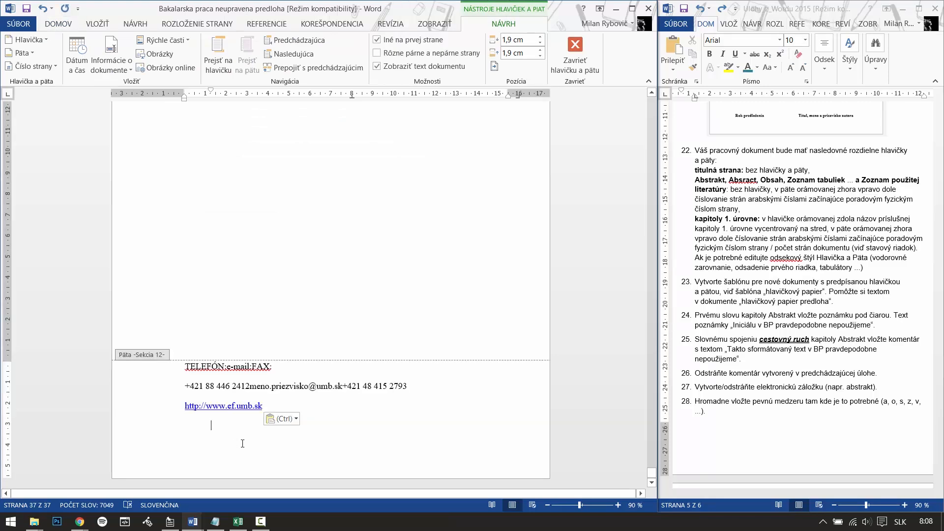
pyautogui.press('BackSpace')
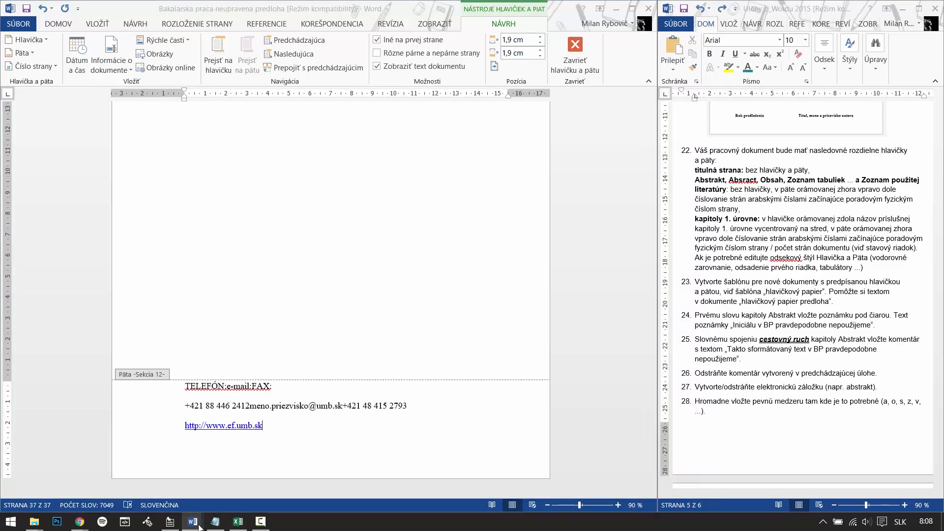
# Check the font and size of the footer's contact lines in "Hlavičkový papier 2013" and return to the thesis document.
pyautogui.moveTo(193, 521)
pyautogui.click(350, 477)
pyautogui.scroll(-10, 331, 418)
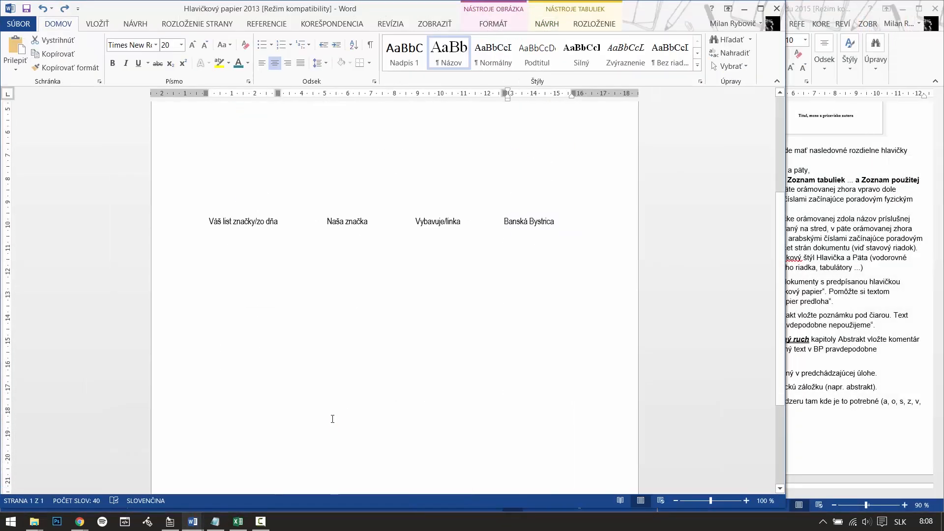
pyautogui.doubleClick(260, 450)
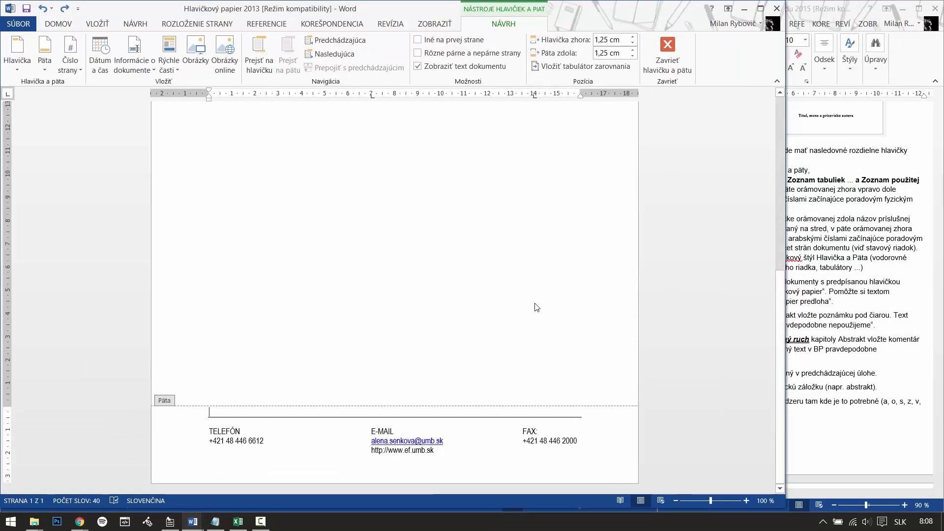
pyautogui.moveTo(213, 440); pyautogui.dragTo(580, 441)
pyautogui.click(58, 24)
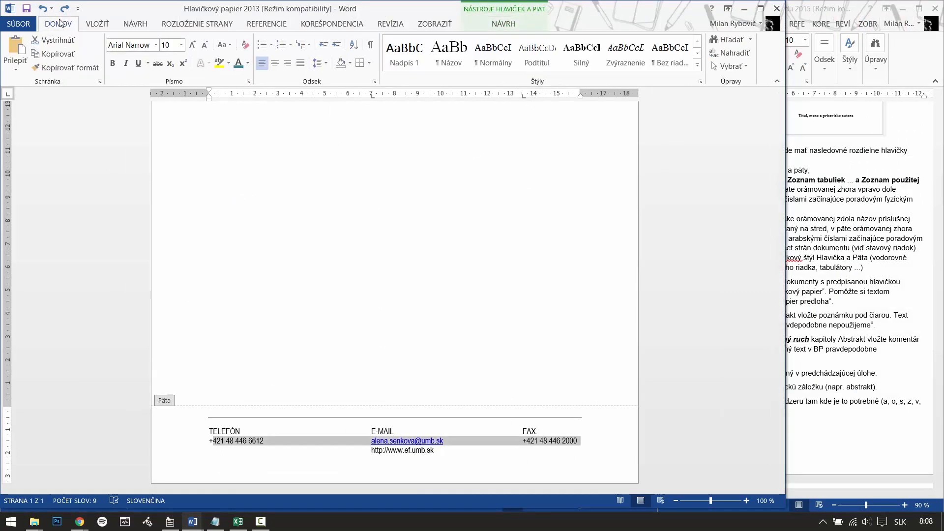
pyautogui.click(744, 9)
# Format the three contact lines in the footer as Arial Narrow, size 10.
pyautogui.moveTo(184, 386); pyautogui.dragTo(265, 429)
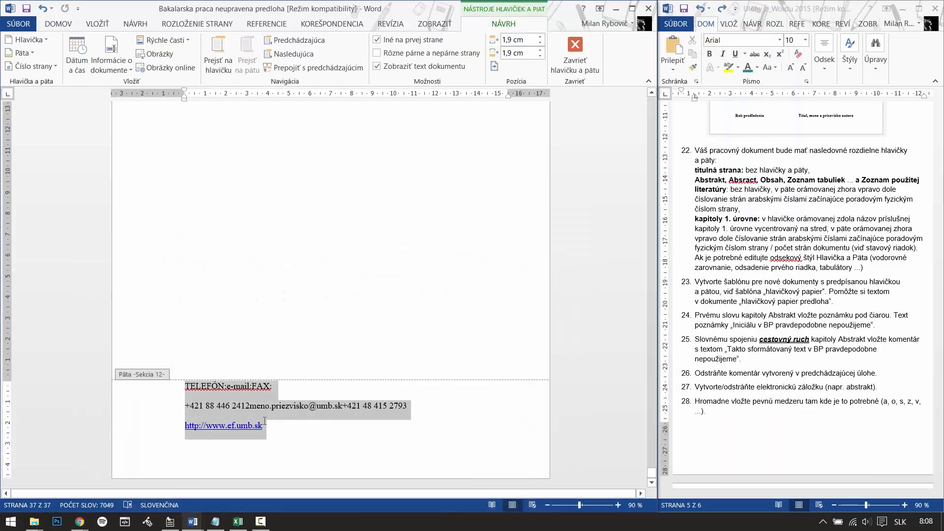
pyautogui.click(61, 25)
pyautogui.click(71, 45)
pyautogui.write('Arial Narrow')
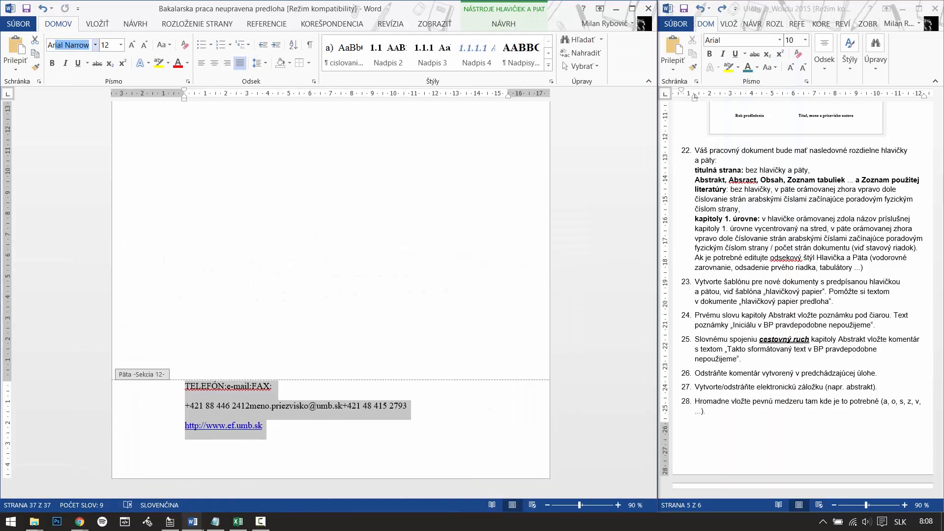
pyautogui.press('Return')
pyautogui.click(108, 44)
pyautogui.write('10')
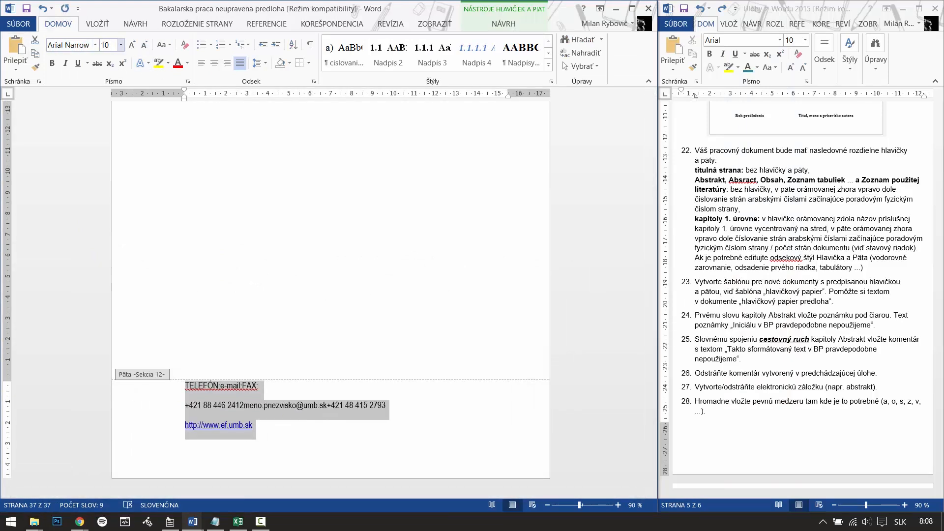
pyautogui.press('Return')
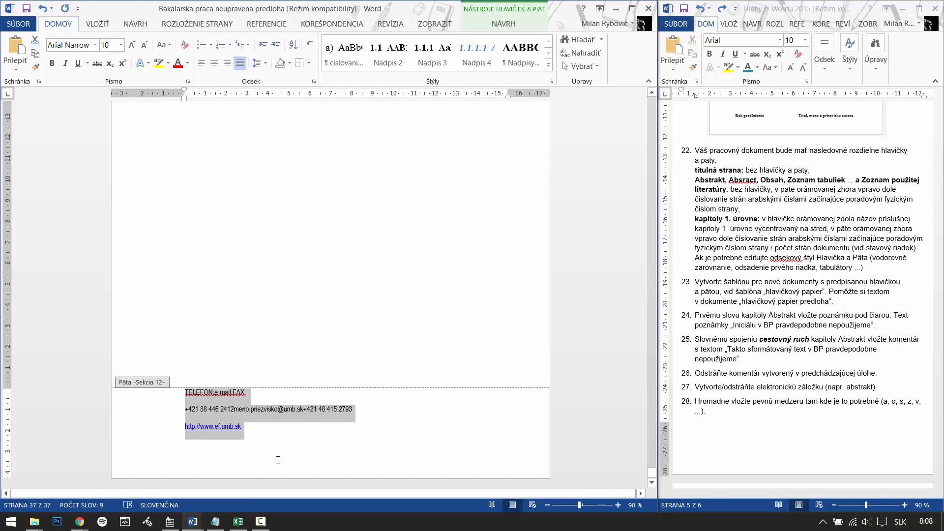
# Set left-aligned tab stops at 7 cm and 13,5 cm for all the footer's contact lines.
pyautogui.click(233, 457)
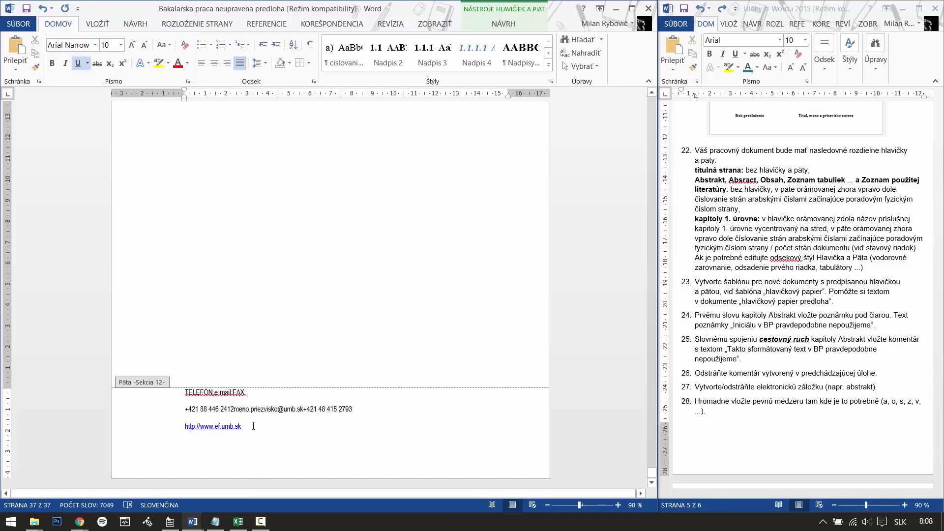
pyautogui.hotkey('ctrl', 'a')
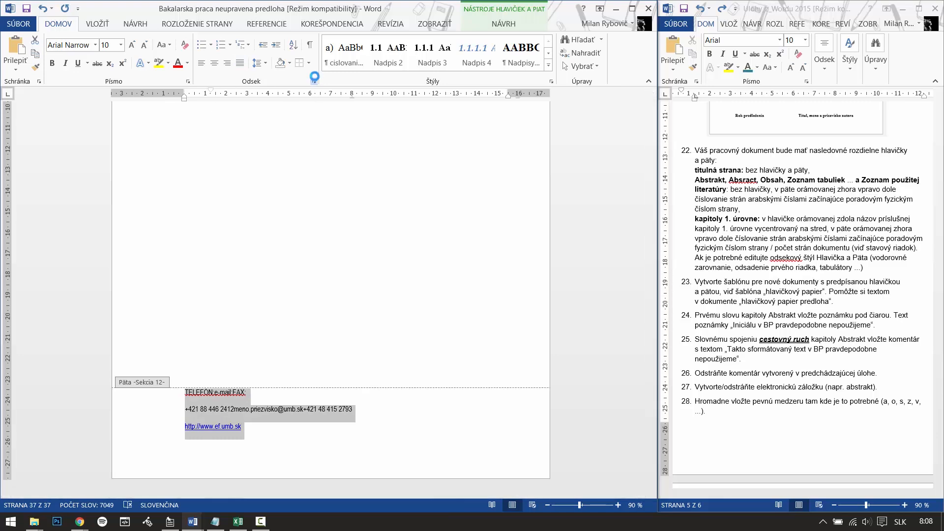
pyautogui.click(314, 79)
pyautogui.click(508, 400)
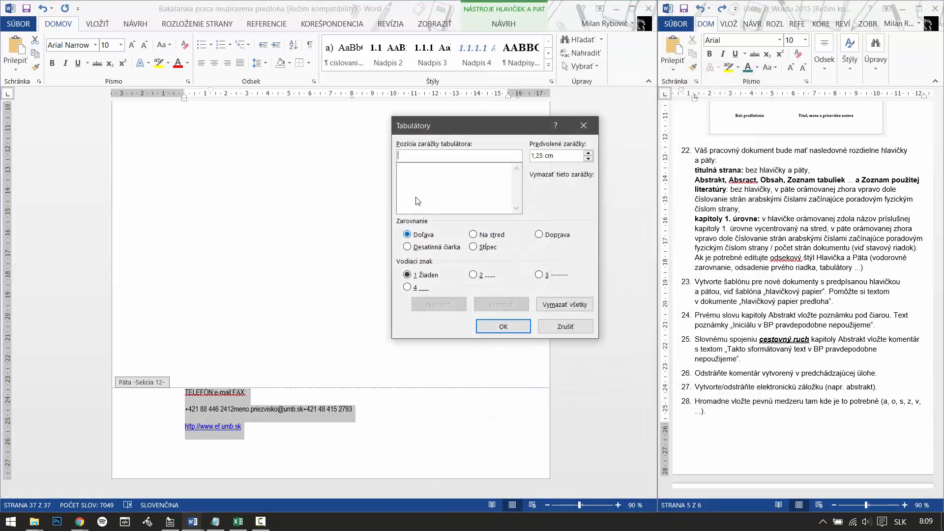
pyautogui.write('7')
pyautogui.press('Return')
pyautogui.write('13,5')
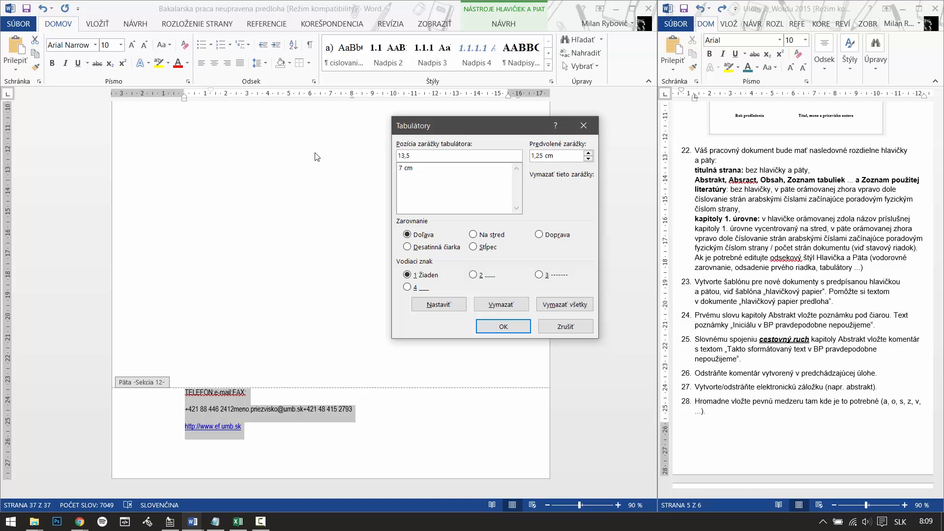
pyautogui.click(438, 303)
pyautogui.click(517, 332)
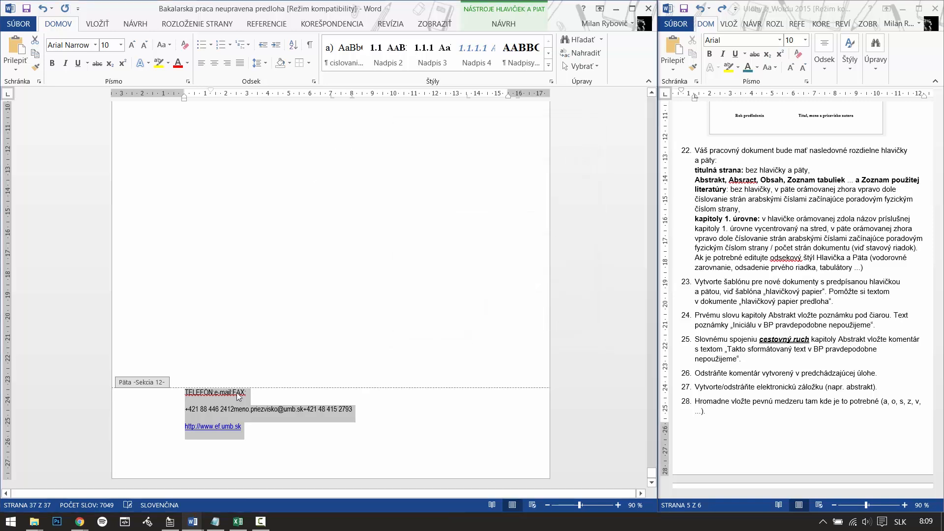
# Separate the phone, e-mail and fax labels and the values below them in the footer with tabs, forming three columns.
pyautogui.click(214, 396)
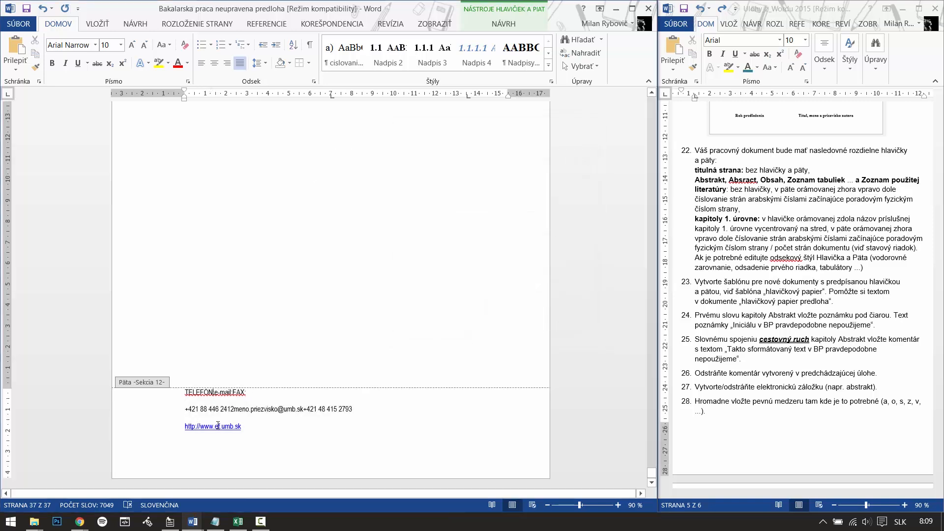
pyautogui.press('Tab')
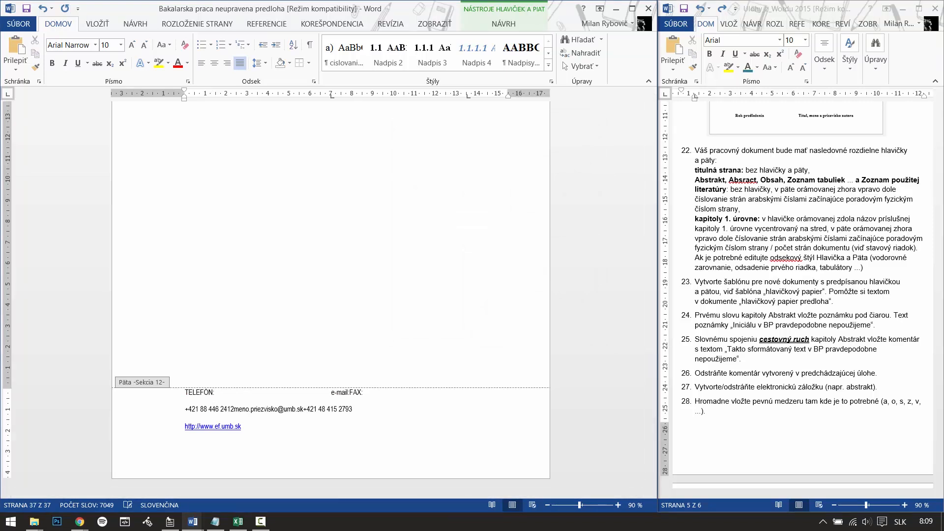
pyautogui.press('Tab')
pyautogui.click(235, 410)
pyautogui.press('Tab')
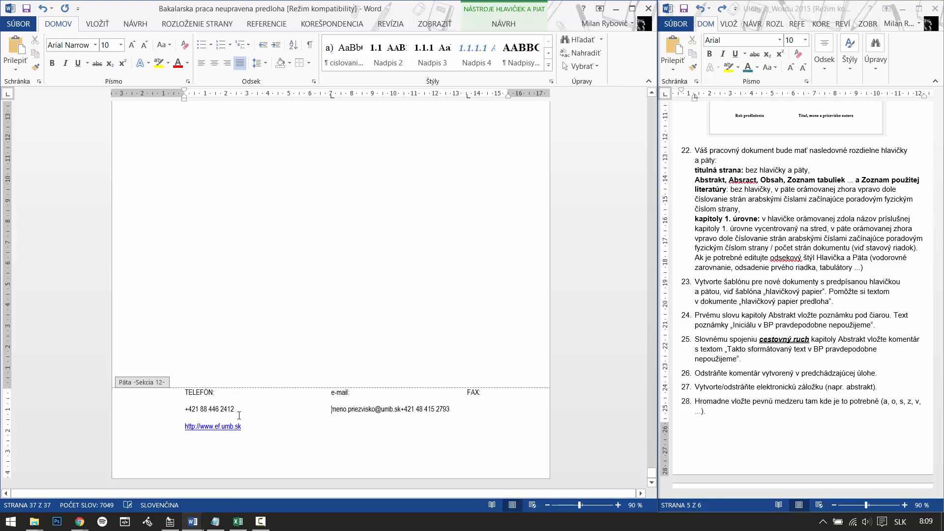
pyautogui.click(401, 410)
pyautogui.press('Tab')
# Replace the 13,5 cm tab stop with one at 12,5 cm for all the footer's contact lines.
pyautogui.moveTo(291, 434); pyautogui.dragTo(161, 383)
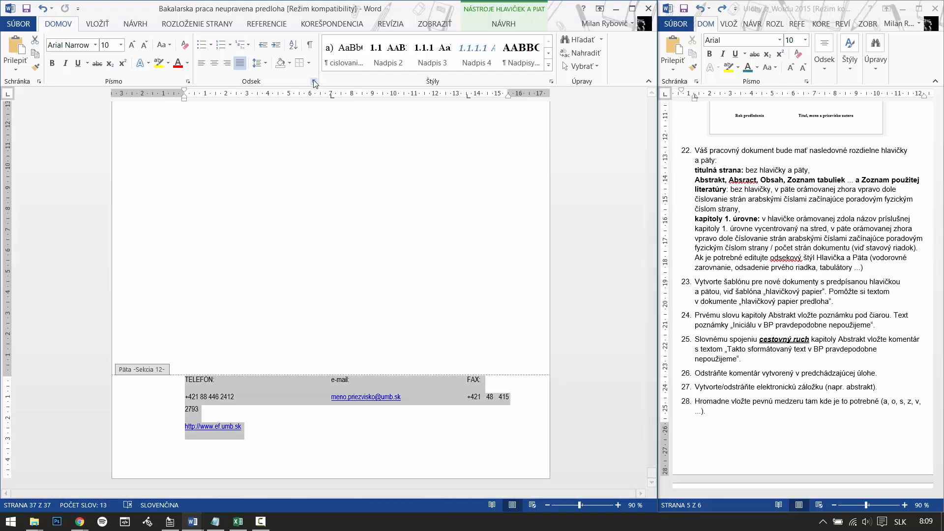
pyautogui.click(313, 82)
pyautogui.click(511, 400)
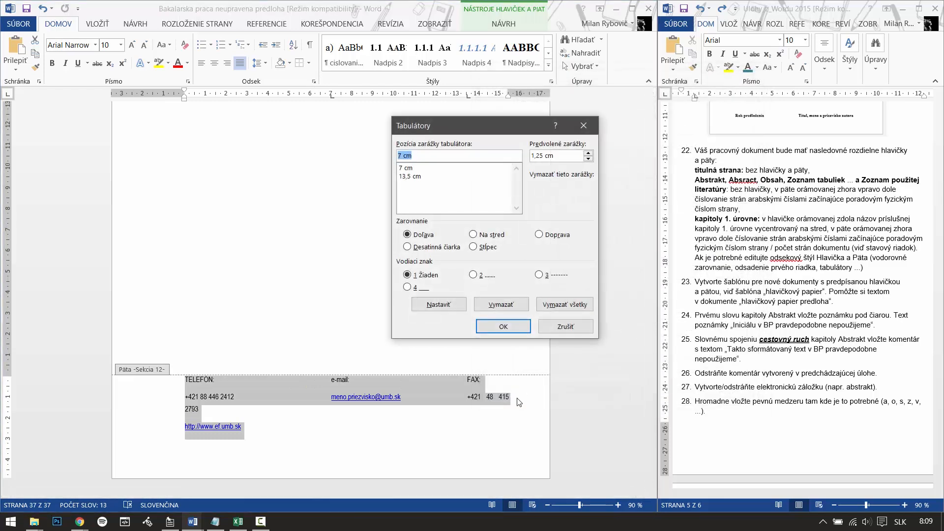
pyautogui.click(408, 177)
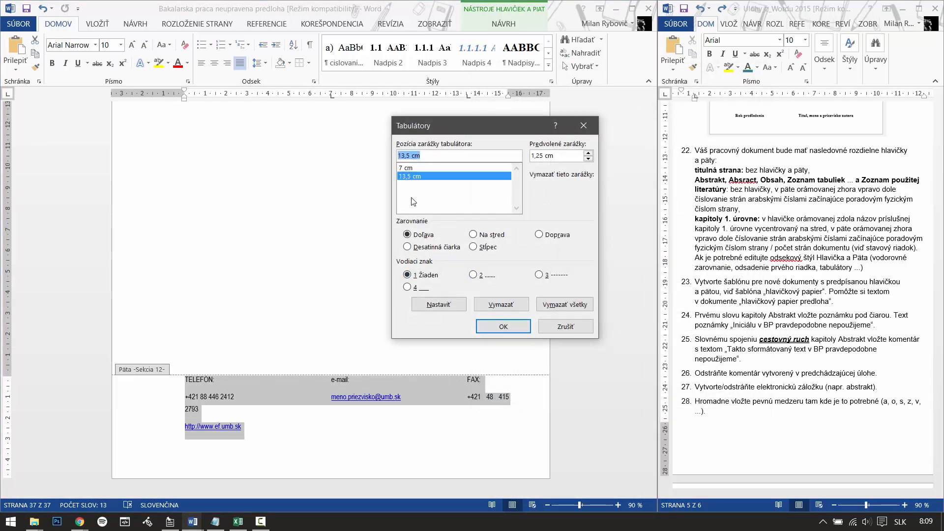
pyautogui.click(414, 155)
pyautogui.write('2')
pyautogui.click(449, 305)
pyautogui.click(407, 185)
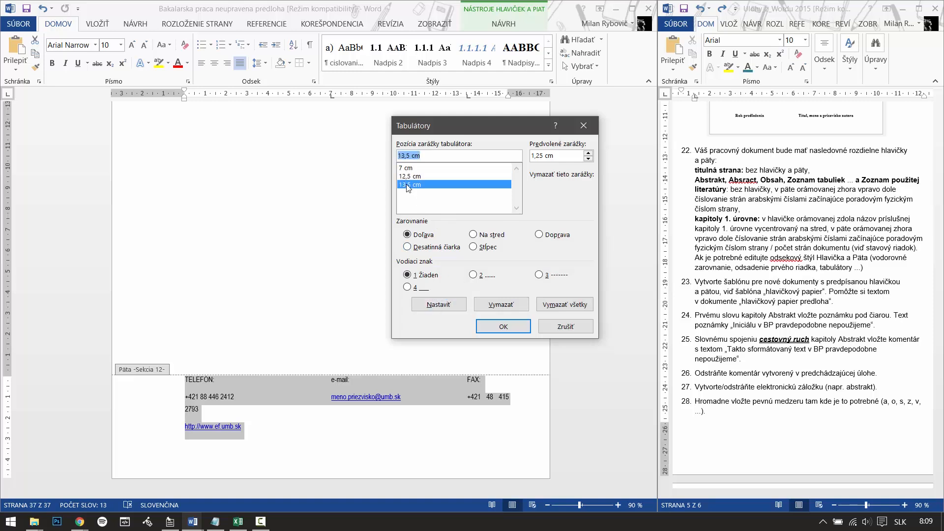
pyautogui.click(510, 306)
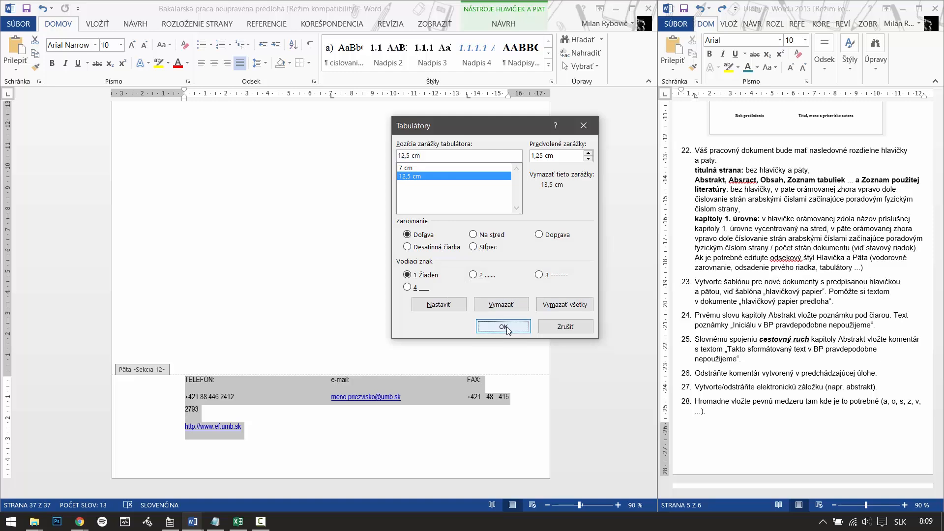
pyautogui.click(506, 328)
pyautogui.moveTo(444, 95)
pyautogui.mouseDown()
pyautogui.moveTo(432, 97)
pyautogui.moveTo(447, 99)
pyautogui.mouseUp()
pyautogui.click(302, 441)
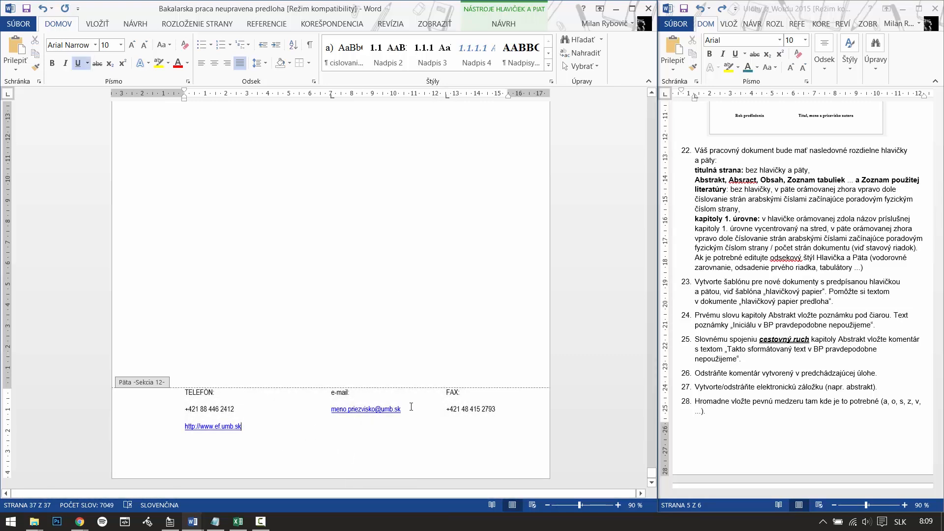
# Move the footer's 7 cm tab stop to about 6,5 cm and indent the web address to it with a tab.
pyautogui.moveTo(332, 94); pyautogui.dragTo(322, 96)
pyautogui.hotkey('ctrl', 'a')
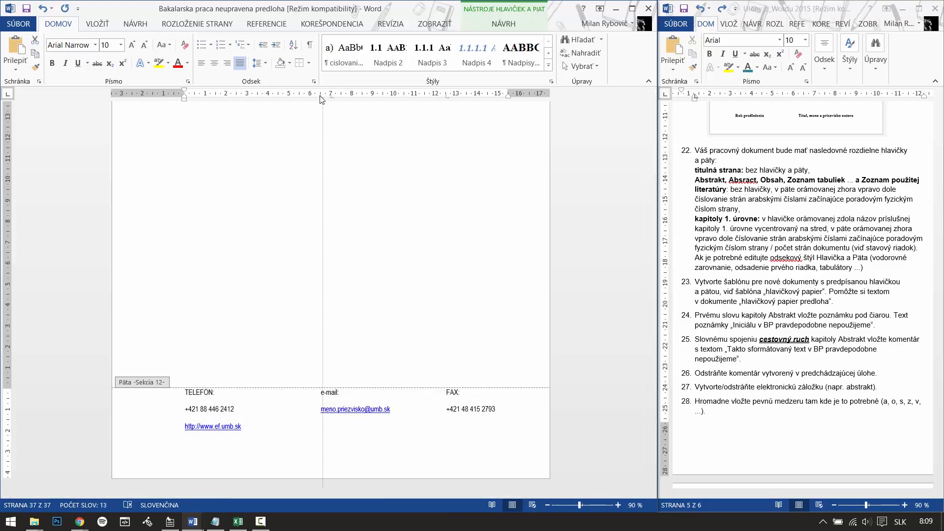
pyautogui.click(246, 439)
pyautogui.click(187, 426)
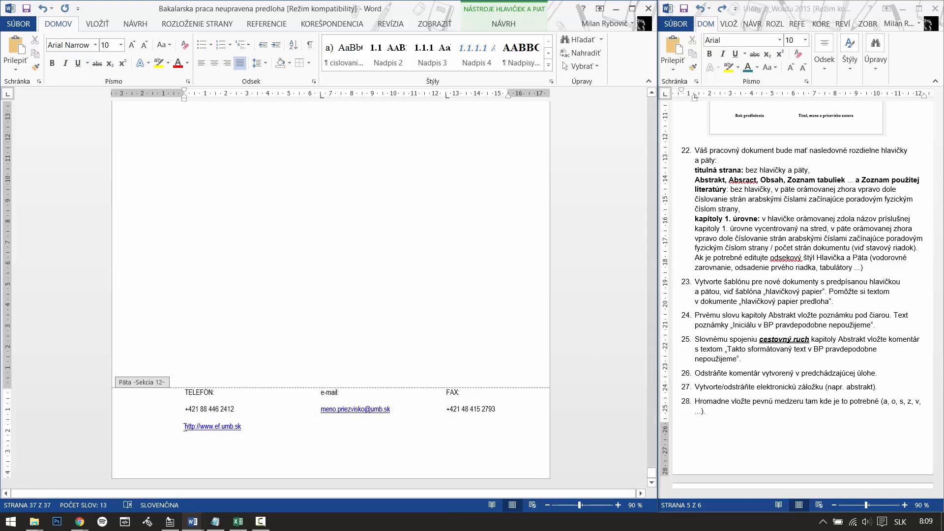
pyautogui.press('Tab')
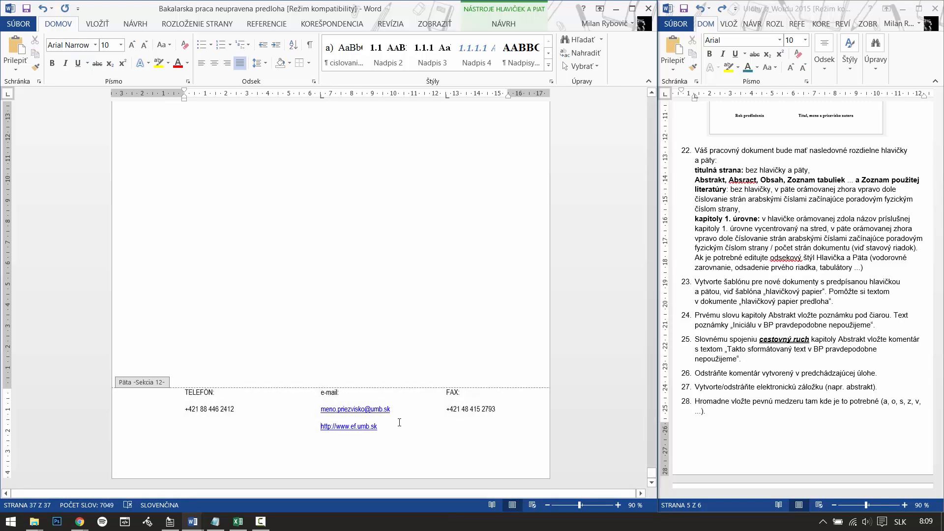
# Reduce the line spacing of all the footer's contact lines and return to the page body.
pyautogui.hotkey('ctrl', 'a')
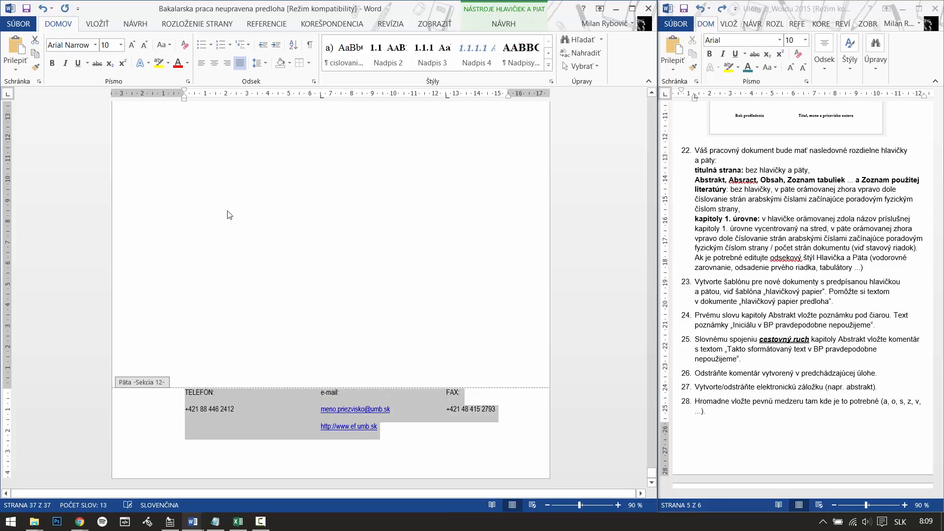
pyautogui.click(259, 63)
pyautogui.click(273, 79)
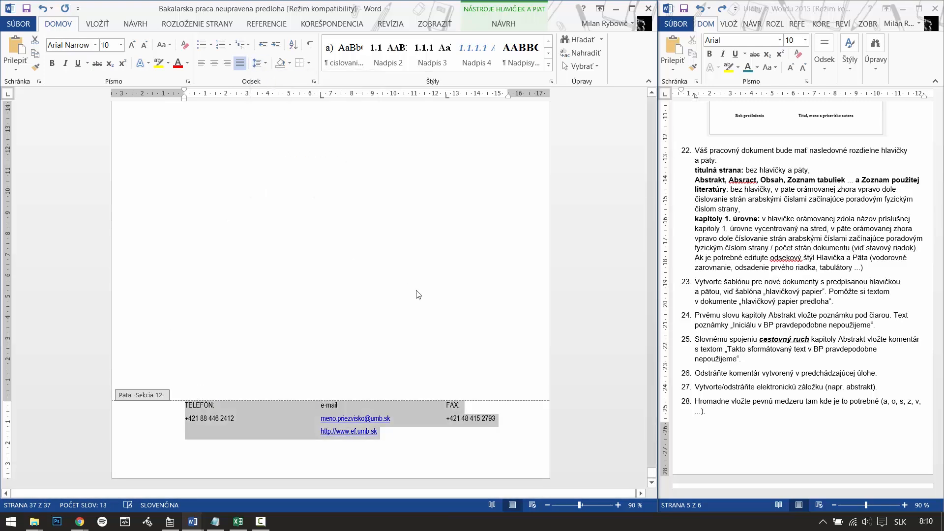
pyautogui.doubleClick(417, 334)
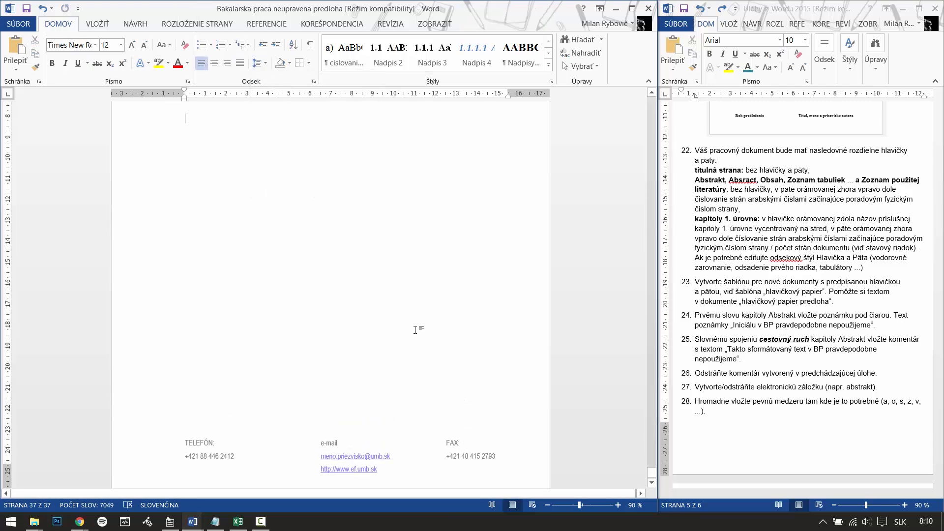
# Check the font settings of the phone label in the footer of "Hlavičkový papier 2013" and return to the thesis document.
pyautogui.click(193, 521)
pyautogui.click(292, 479)
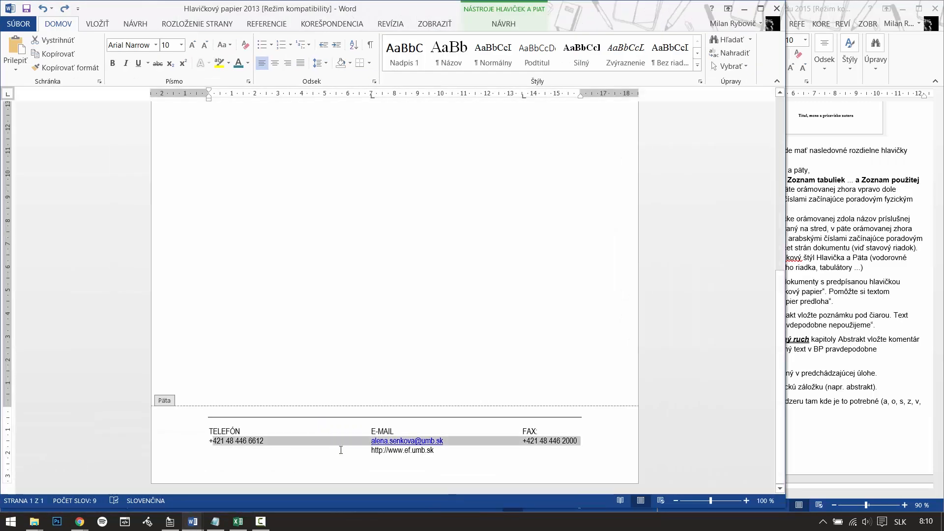
pyautogui.moveTo(209, 431); pyautogui.dragTo(230, 431)
pyautogui.click(249, 81)
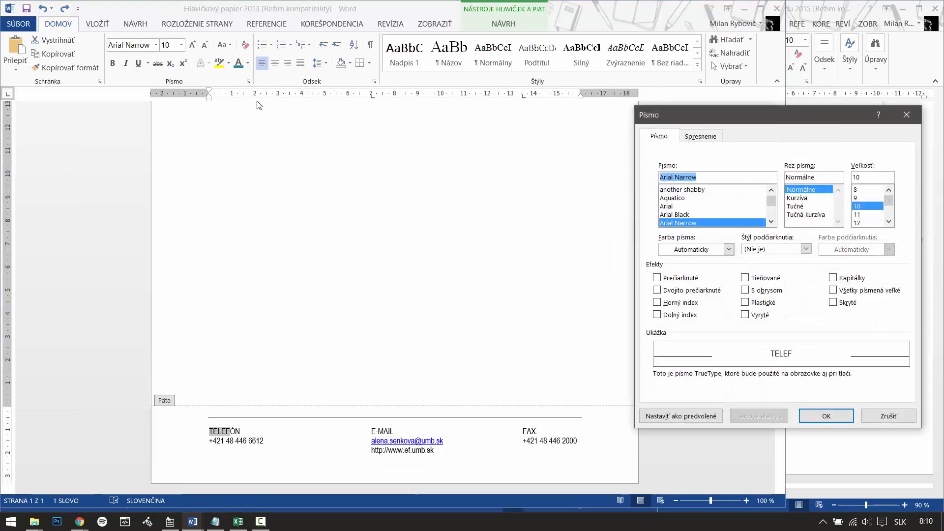
pyautogui.click(887, 416)
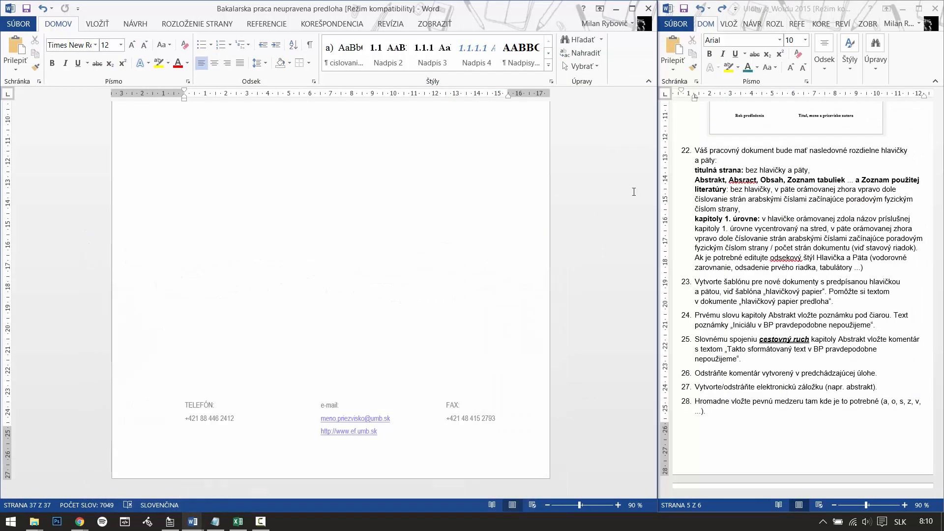
pyautogui.click(744, 9)
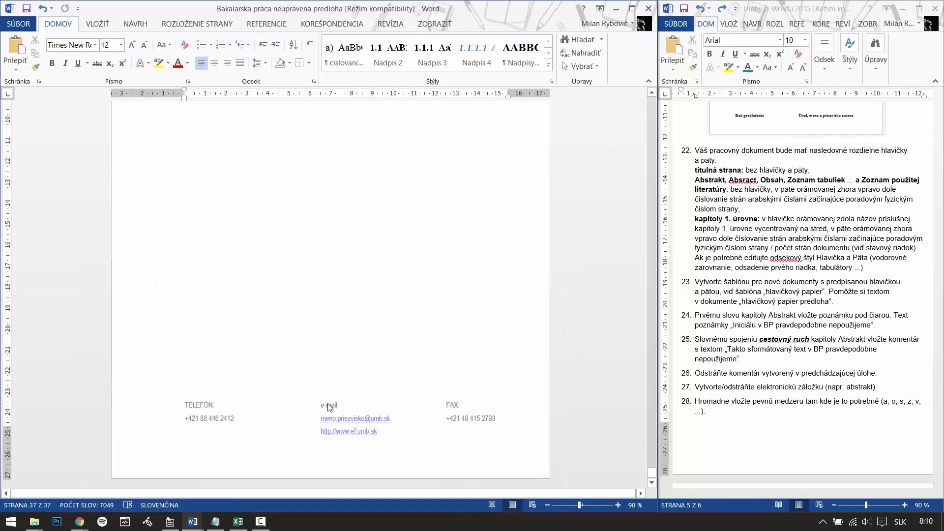
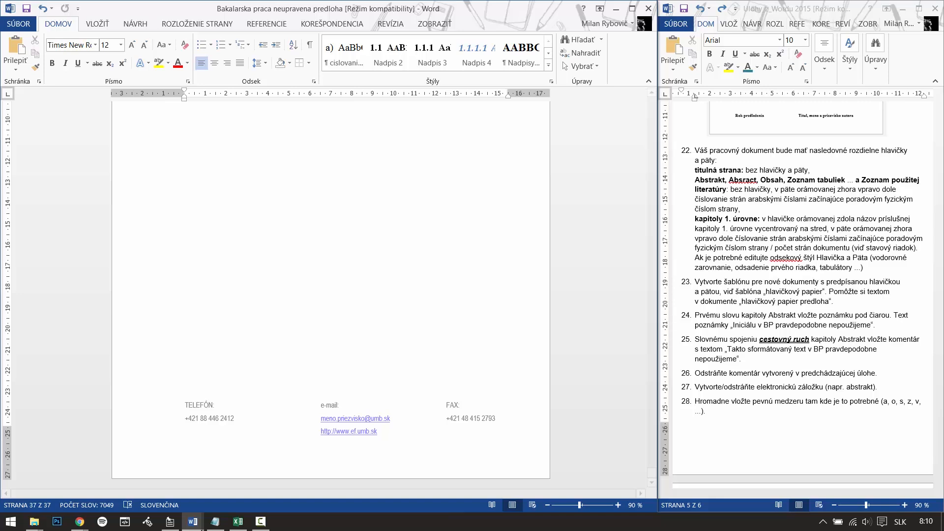
# Check the font and tab stops of the "Naša značka" line in "Hlavičkový papier 2013" and return to the thesis document.
pyautogui.scroll(-10, 330, 290)
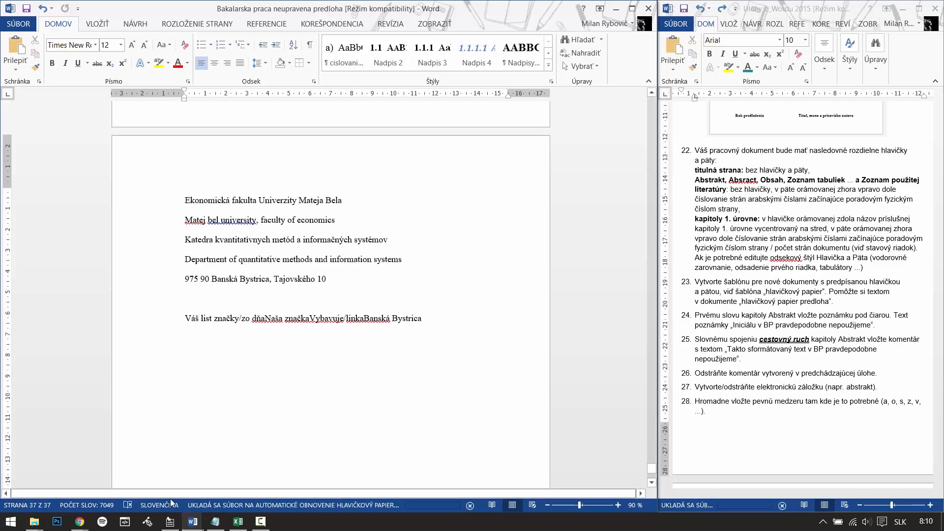
pyautogui.click(192, 521)
pyautogui.click(316, 475)
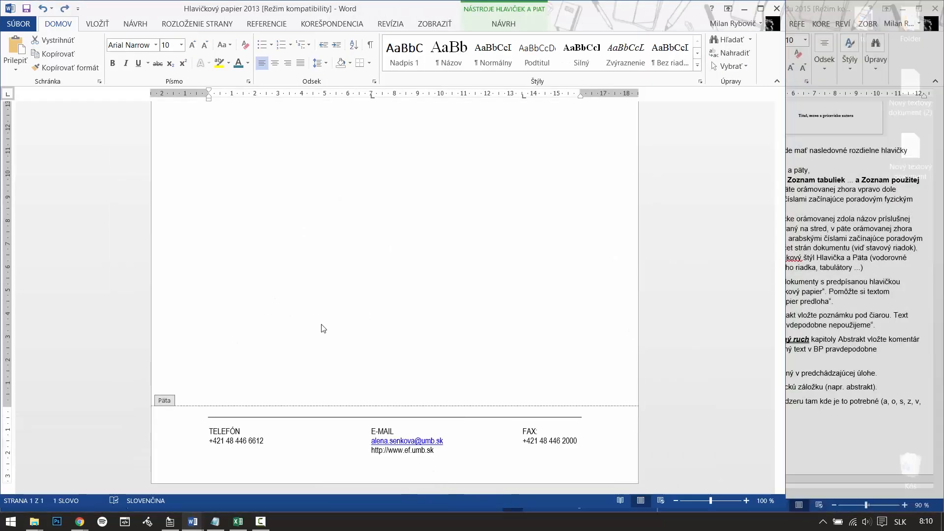
pyautogui.scroll(10, 330, 275)
pyautogui.doubleClick(349, 282)
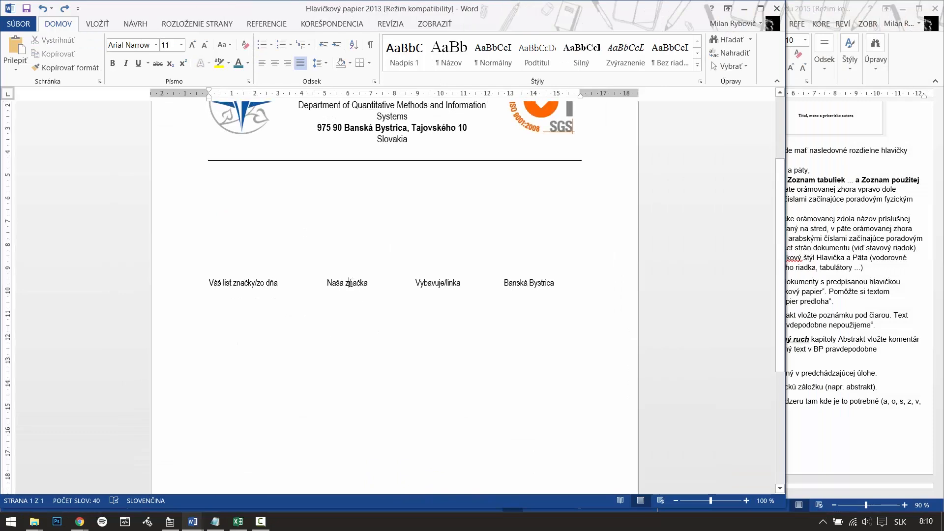
pyautogui.tripleClick(340, 283)
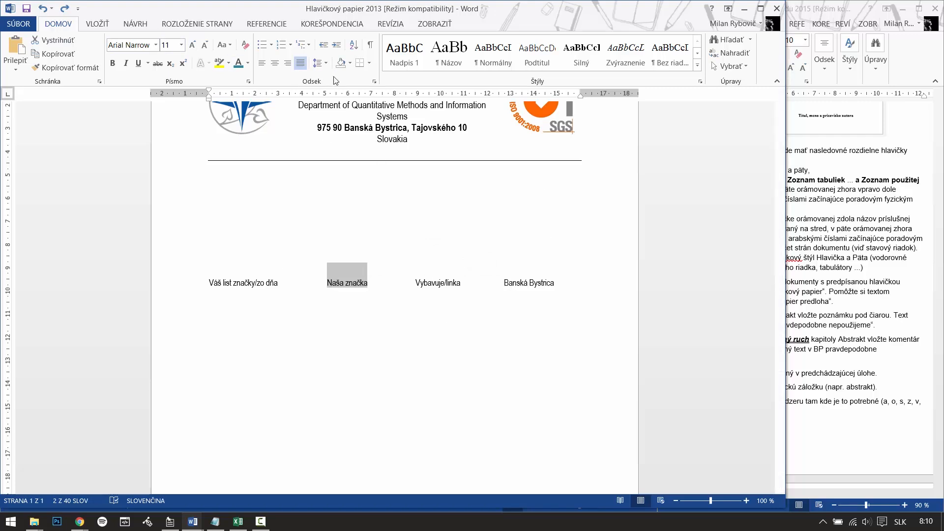
pyautogui.click(374, 81)
pyautogui.click(509, 401)
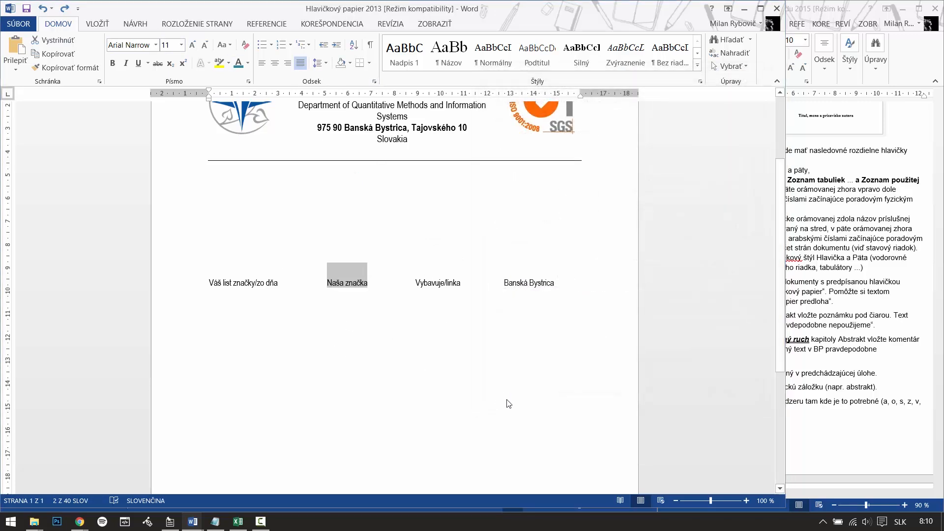
pyautogui.click(565, 326)
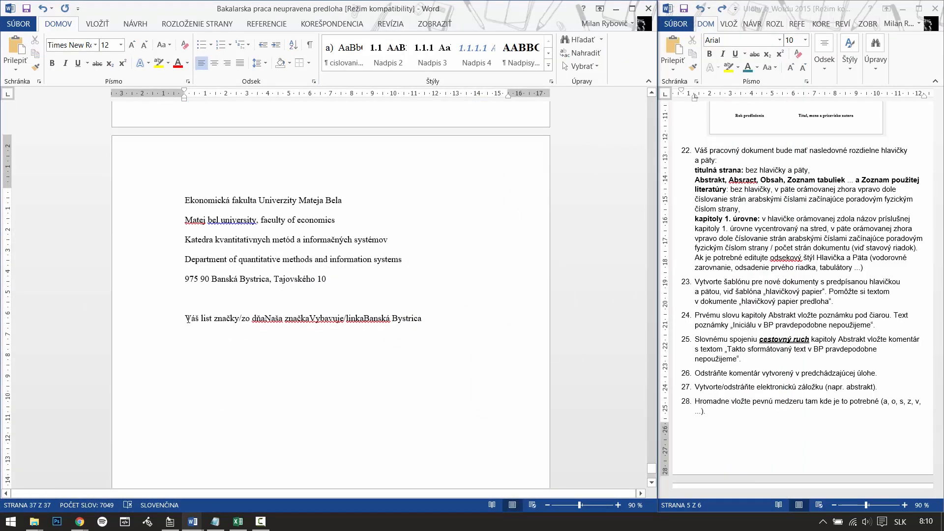
# Format the "Váš list značky/zo dňa" reference line on the last page as Arial Narrow, size 11.
pyautogui.moveTo(188, 319); pyautogui.dragTo(424, 324)
pyautogui.click(69, 44)
pyautogui.write('Arial Narrow')
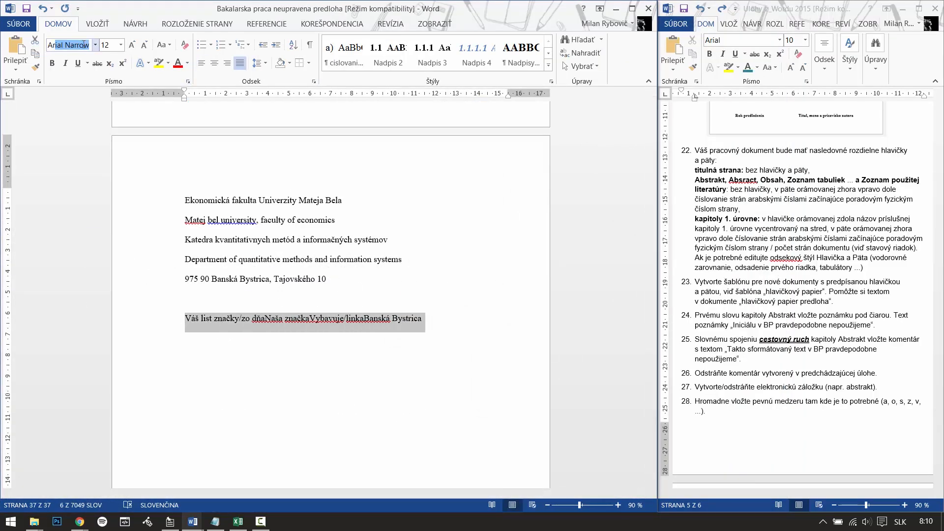
pyautogui.press('Return')
pyautogui.click(105, 45)
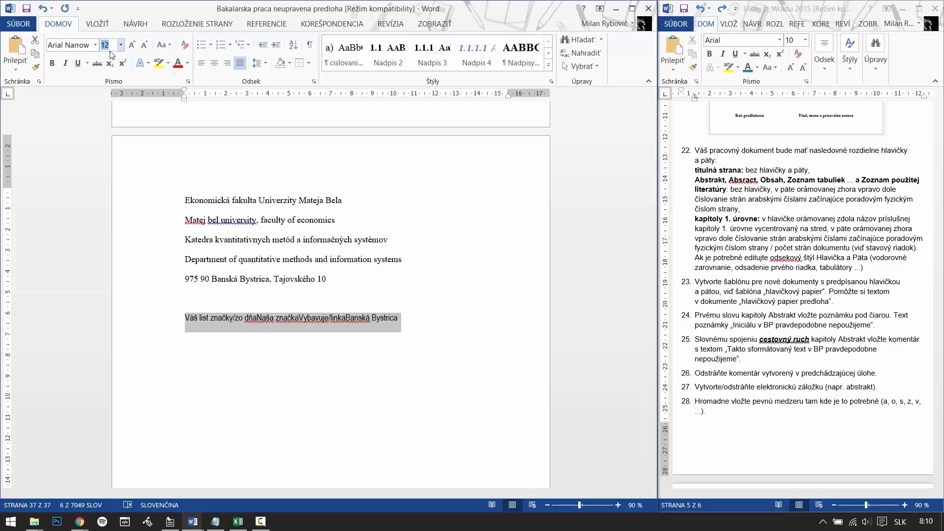
pyautogui.write('11')
pyautogui.press('Return')
# Space out "Váš list značky/zo dňa", "Naša značka", "Vybavuje/linka" and "Banská Bystrica" in the reference line with two tabs between neighbours.
pyautogui.click(219, 319)
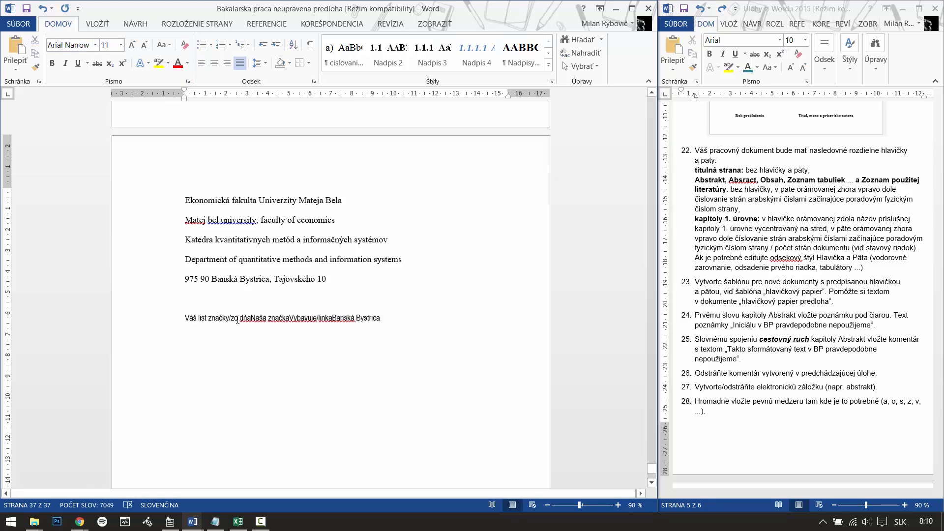
pyautogui.press('Tab')
pyautogui.press('Tab')
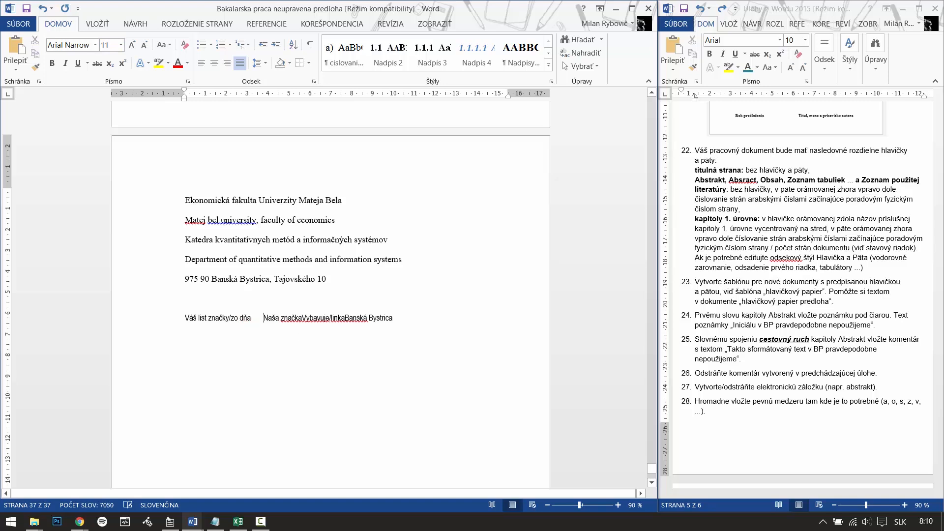
pyautogui.press('Tab')
pyautogui.press('Tab')
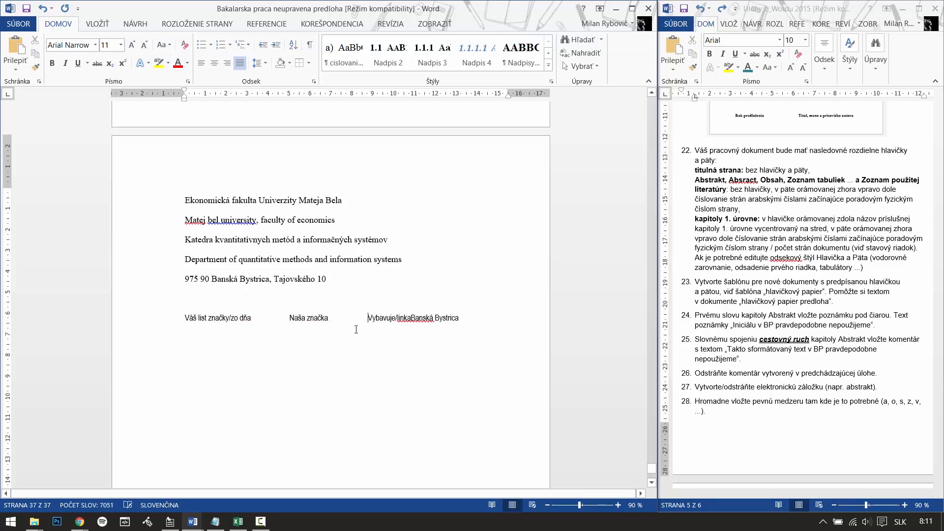
pyautogui.click(412, 318)
pyautogui.press('Tab')
pyautogui.press('Tab')
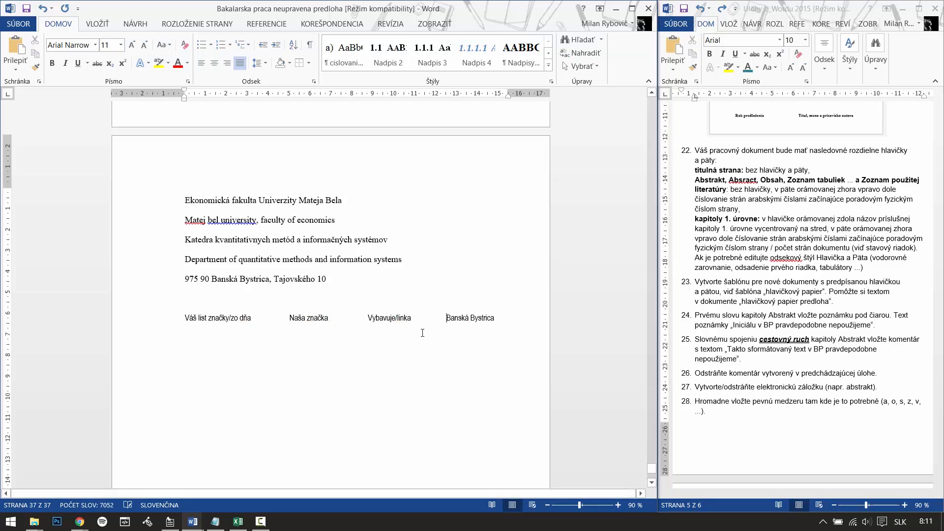
# Check how the faculty header is laid out in "Hlavičkový papier 2013" and return to the thesis document.
pyautogui.scroll(4, 302, 297)
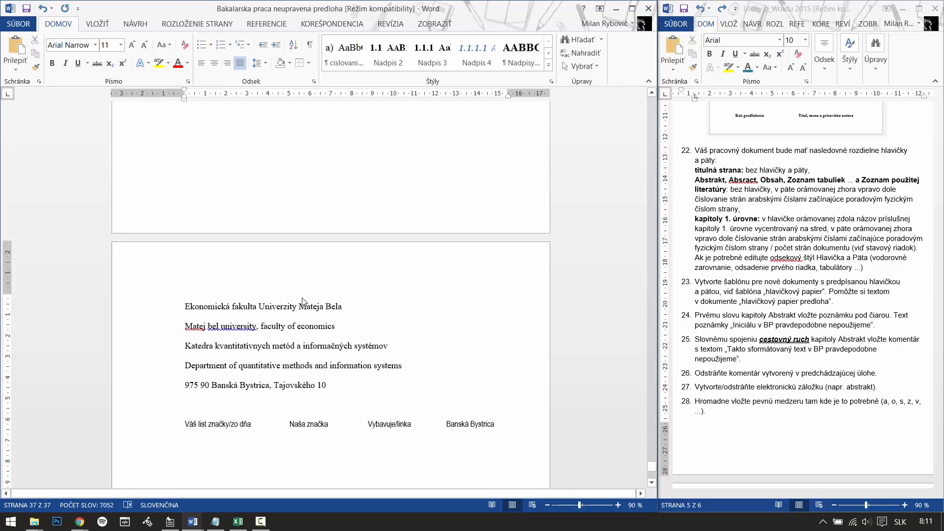
pyautogui.moveTo(356, 379); pyautogui.dragTo(226, 293)
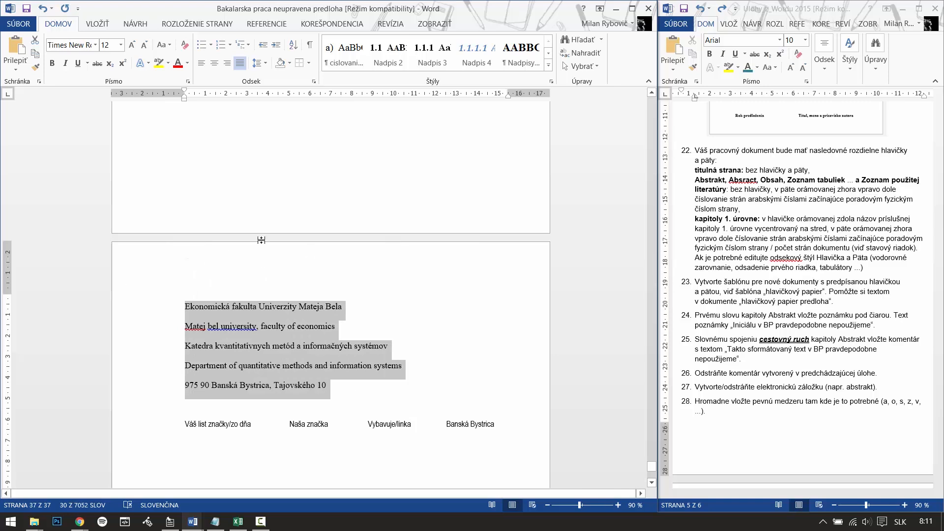
pyautogui.click(99, 25)
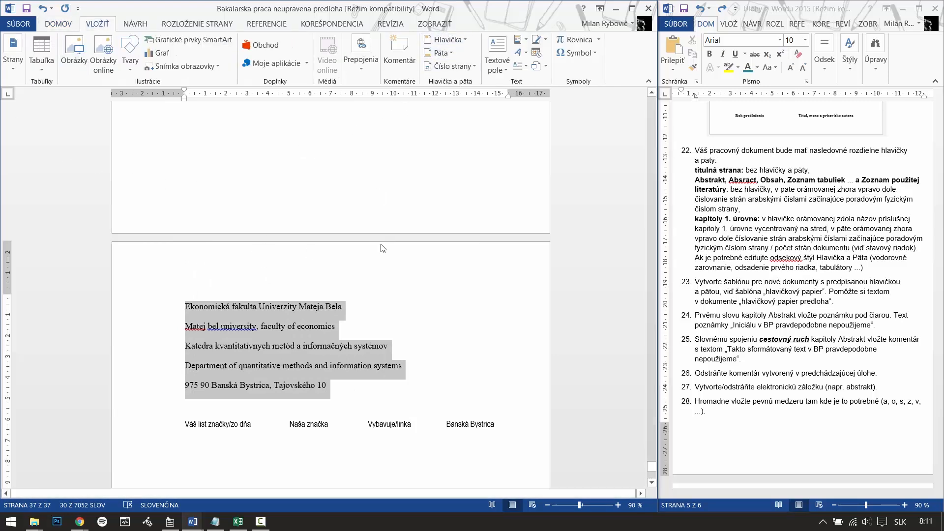
pyautogui.moveTo(193, 521)
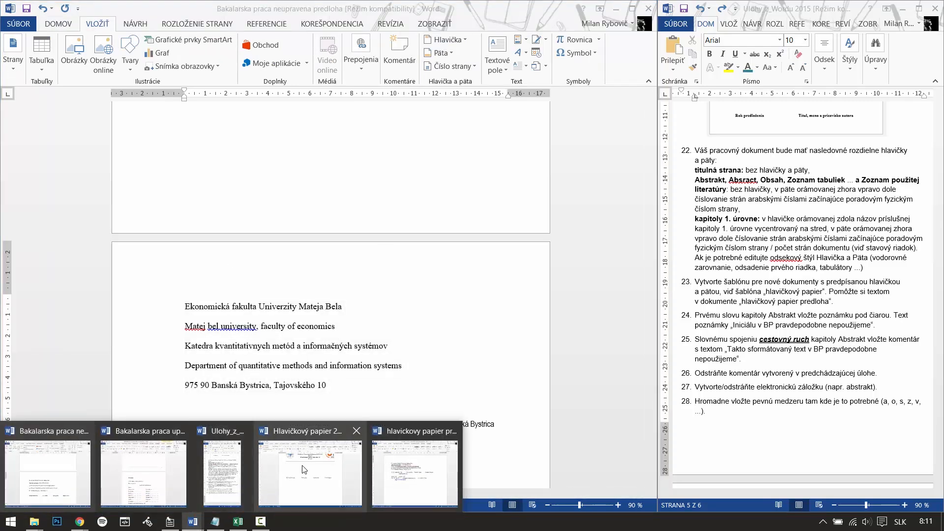
pyautogui.click(306, 468)
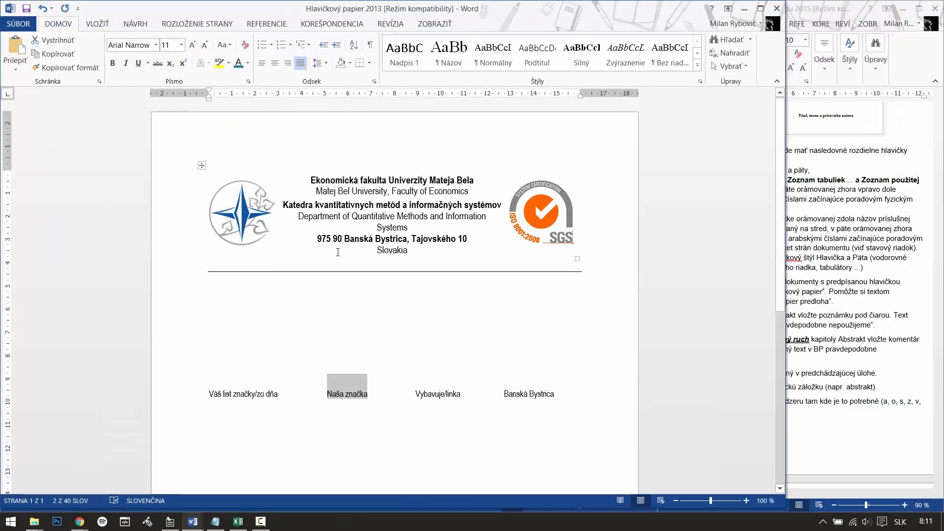
pyautogui.click(744, 8)
# Insert a one-row, three-column table in a new line above "Ekonomická fakulta Univerzity Mateja Bela" on the last page.
pyautogui.click(174, 305)
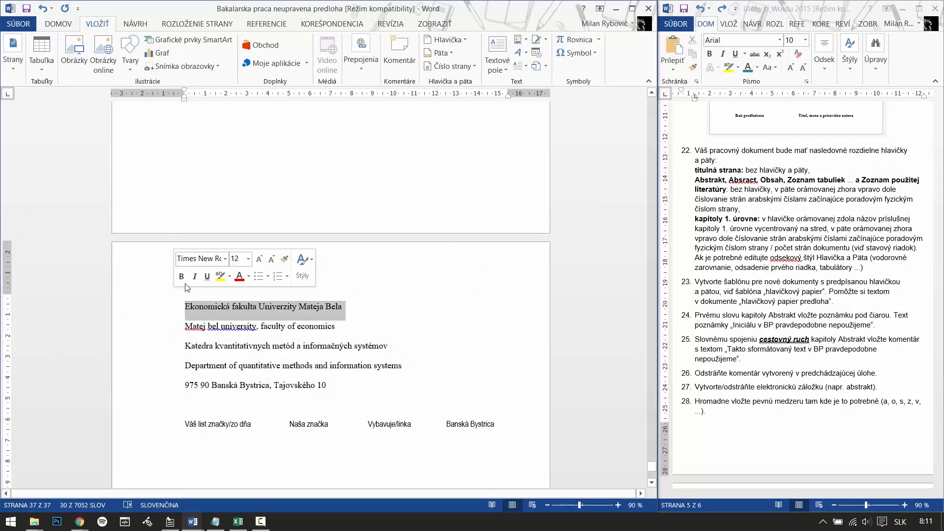
pyautogui.click(185, 308)
pyautogui.press('Return')
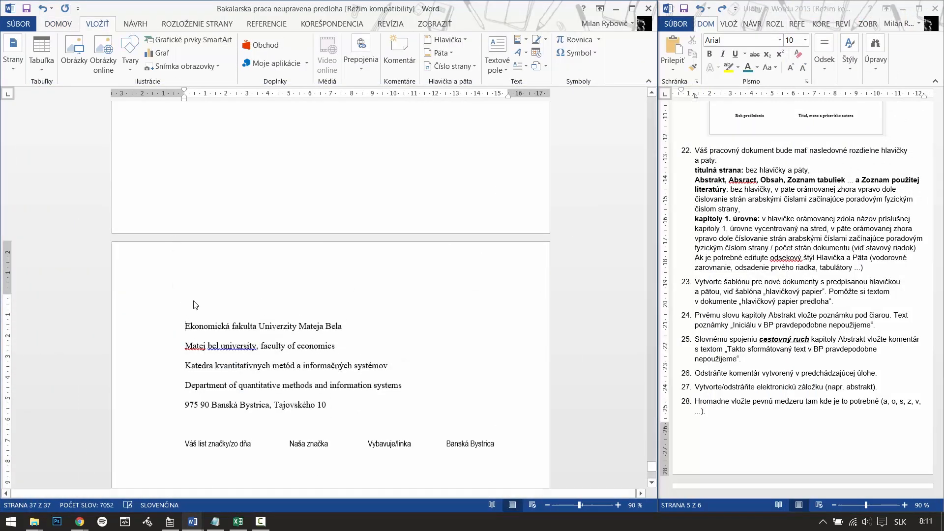
pyautogui.click(40, 70)
pyautogui.click(67, 101)
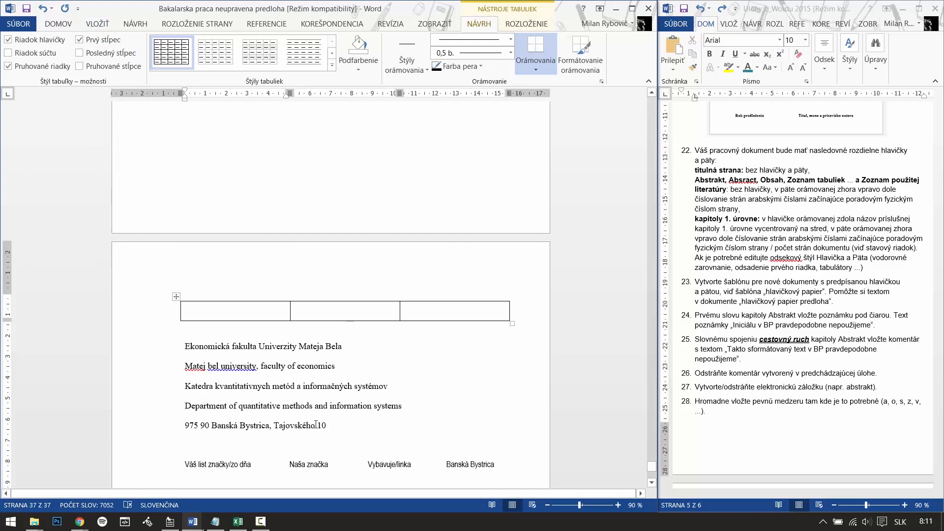
# Move the five faculty header lines into the table's middle cell and centre them.
pyautogui.moveTo(330, 425); pyautogui.dragTo(185, 354)
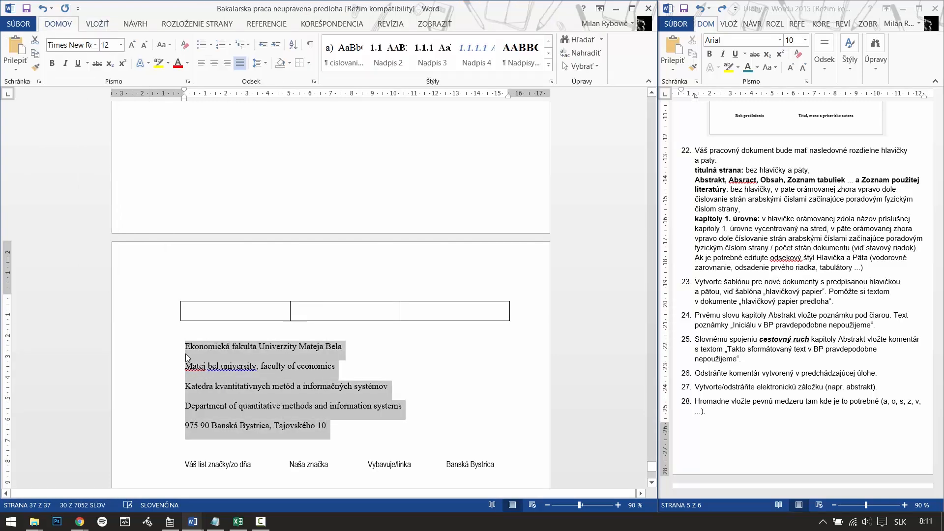
pyautogui.hotkey('ctrl', 'x')
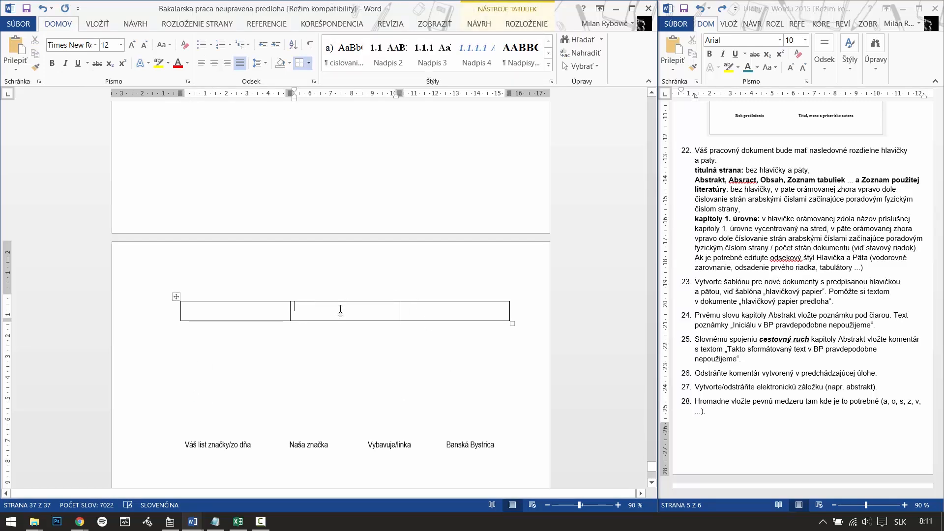
pyautogui.hotkey('ctrl', 'v')
pyautogui.moveTo(353, 450); pyautogui.dragTo(306, 265)
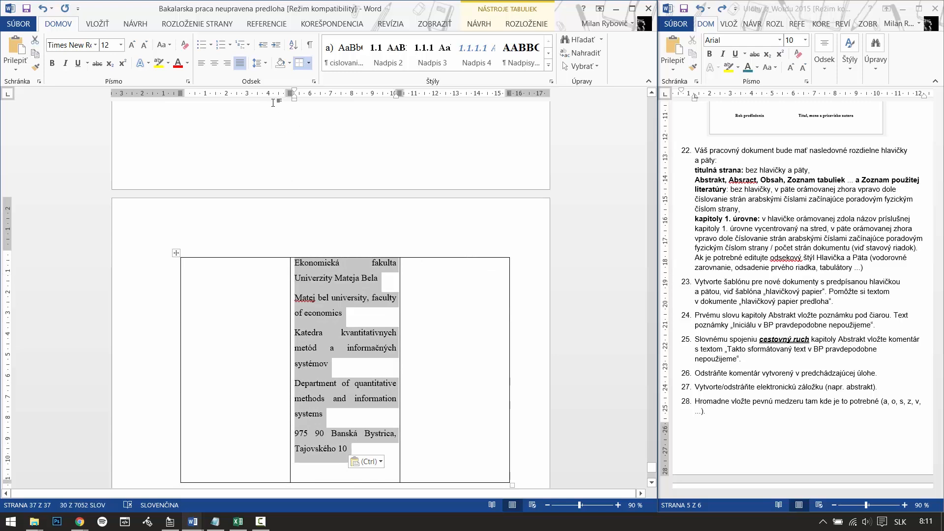
pyautogui.click(214, 63)
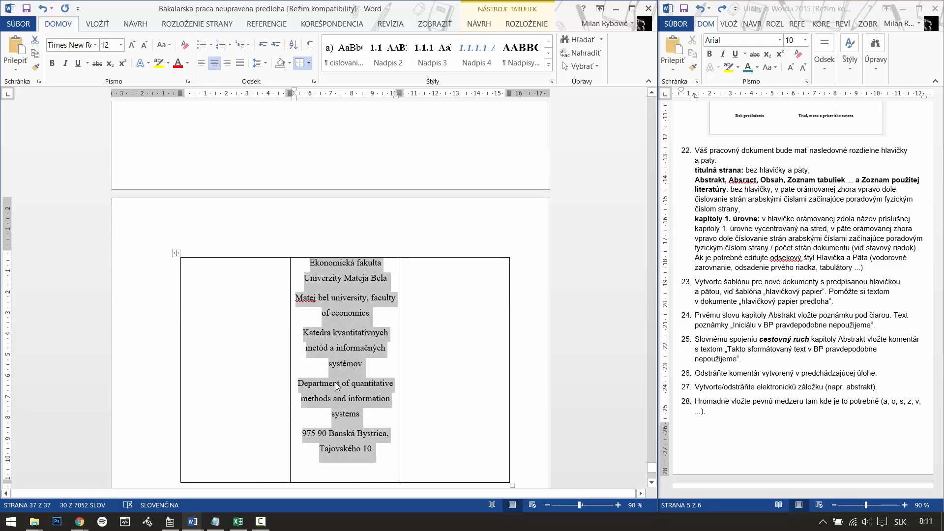
# Extend the header table beyond both text margins and widen its middle column, narrowing the two outer columns.
pyautogui.moveTo(179, 93); pyautogui.dragTo(140, 96)
pyautogui.moveTo(472, 93); pyautogui.dragTo(527, 98)
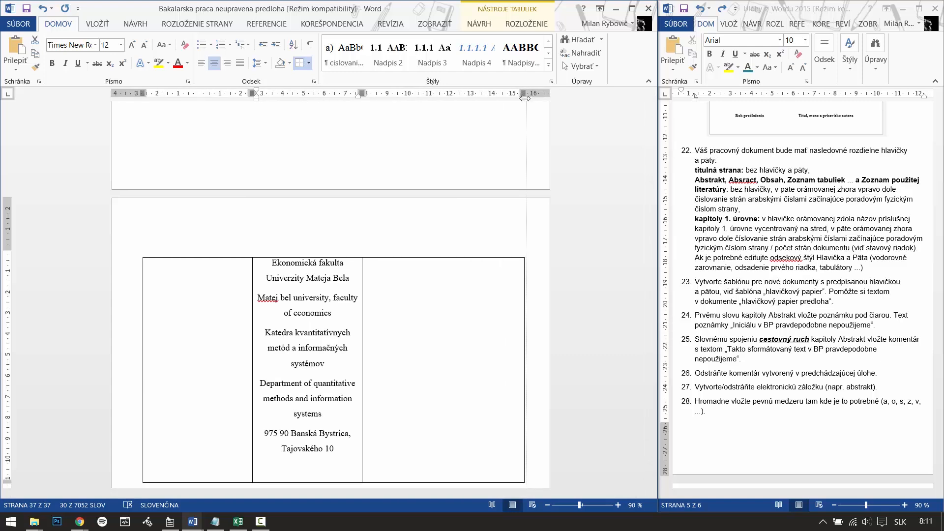
pyautogui.moveTo(142, 94); pyautogui.dragTo(136, 94)
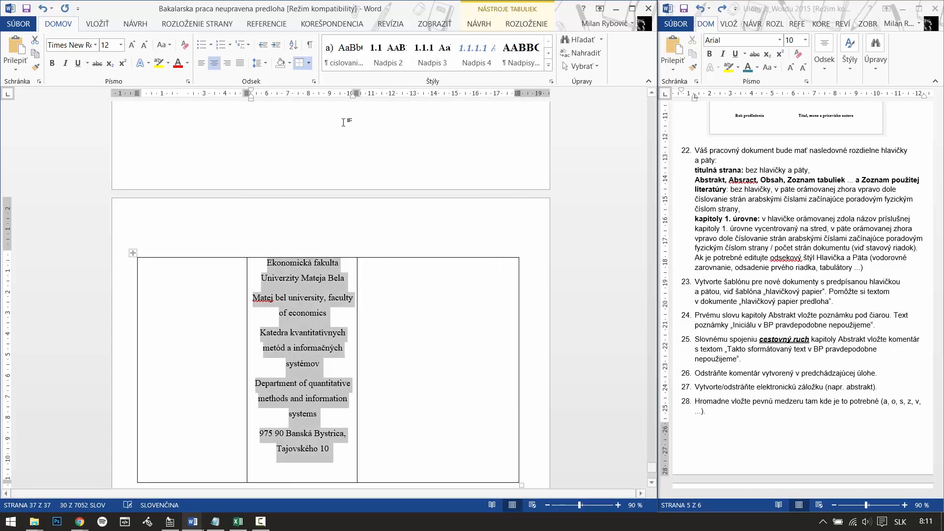
pyautogui.moveTo(518, 93); pyautogui.dragTo(524, 95)
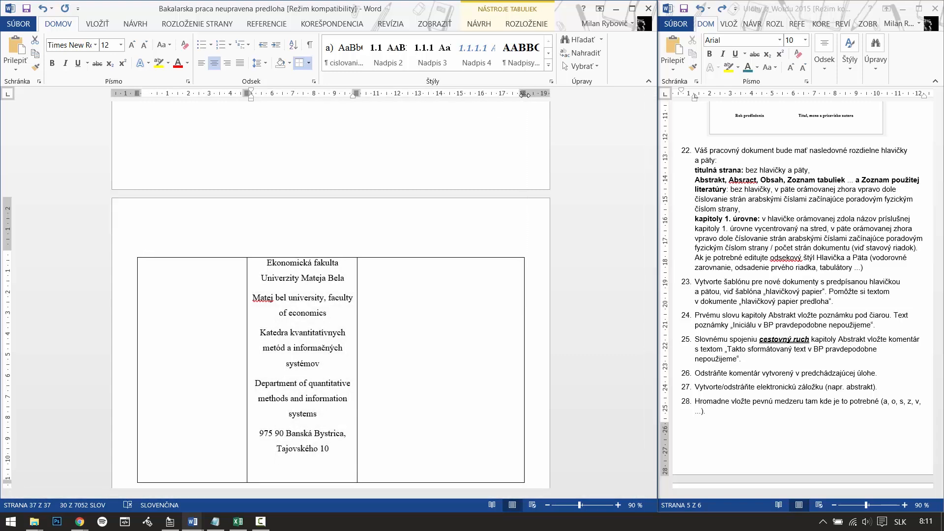
pyautogui.moveTo(358, 92); pyautogui.dragTo(461, 110)
pyautogui.moveTo(246, 94); pyautogui.dragTo(216, 94)
pyautogui.moveTo(597, 93); pyautogui.dragTo(527, 110)
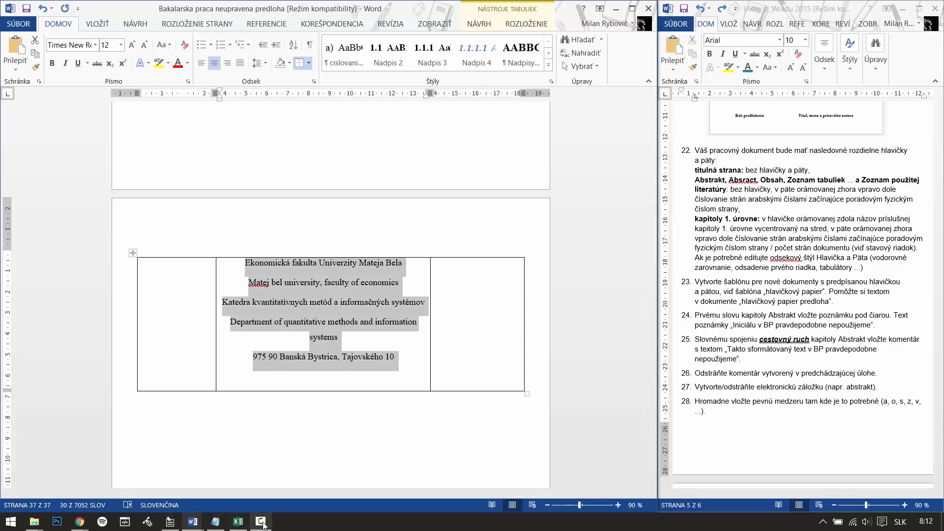
# Copy the blue star university logo from "Hlavičkový papier 2013" into the first cell of the thesis header table.
pyautogui.click(192, 521)
pyautogui.click(318, 467)
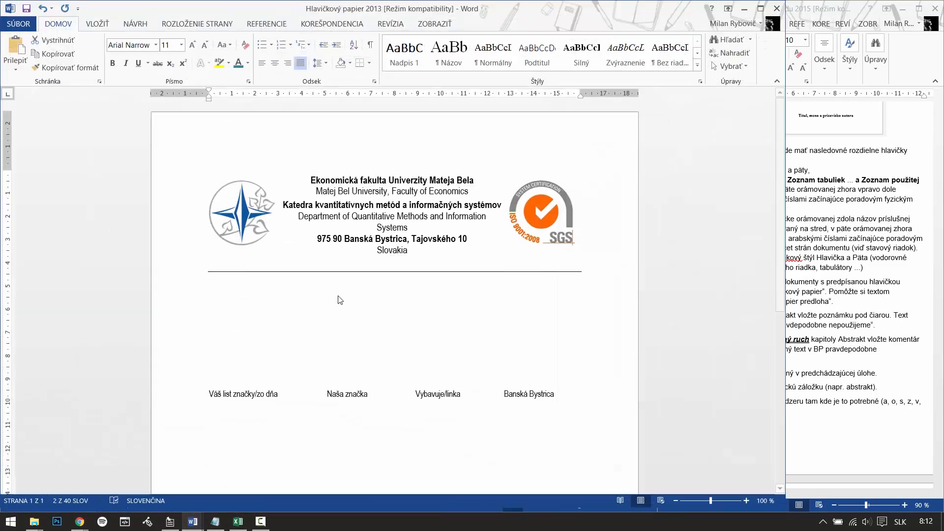
pyautogui.click(240, 226)
pyautogui.moveTo(375, 217); pyautogui.dragTo(395, 217)
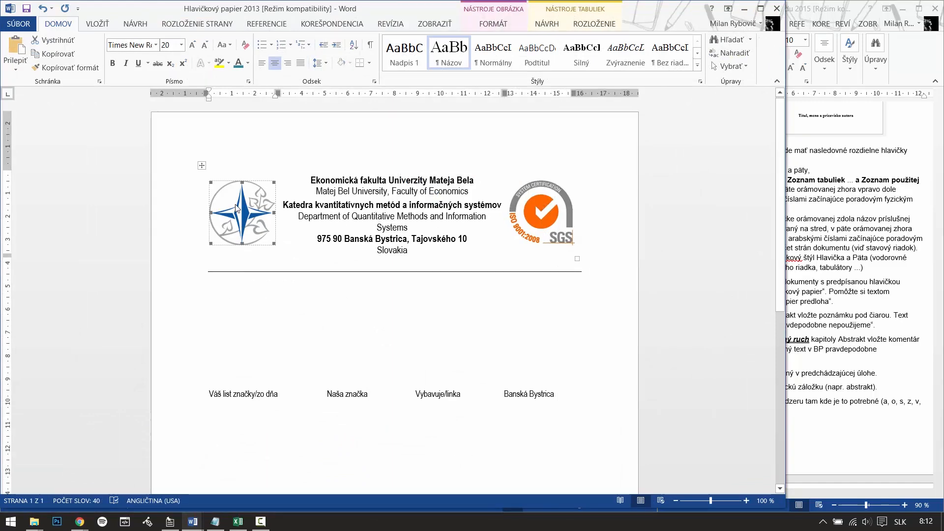
pyautogui.click(744, 9)
pyautogui.click(165, 329)
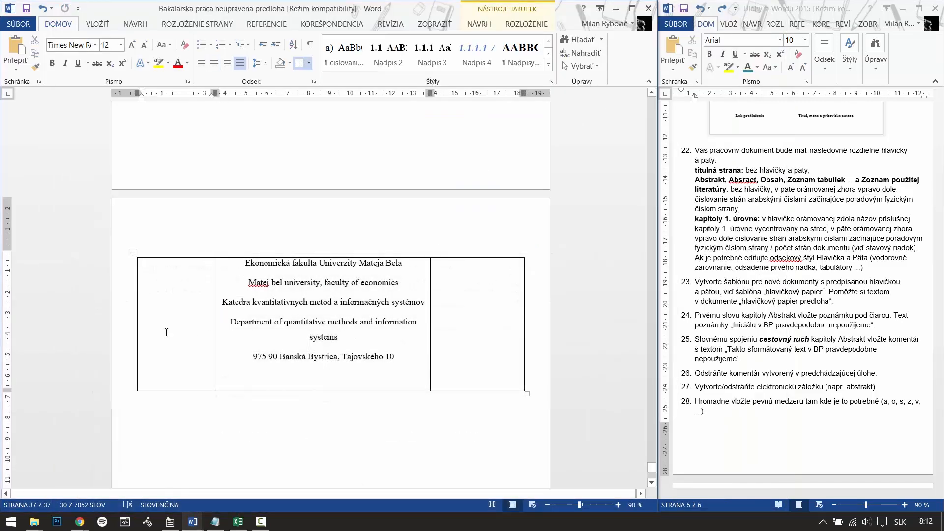
pyautogui.hotkey('ctrl', 'v')
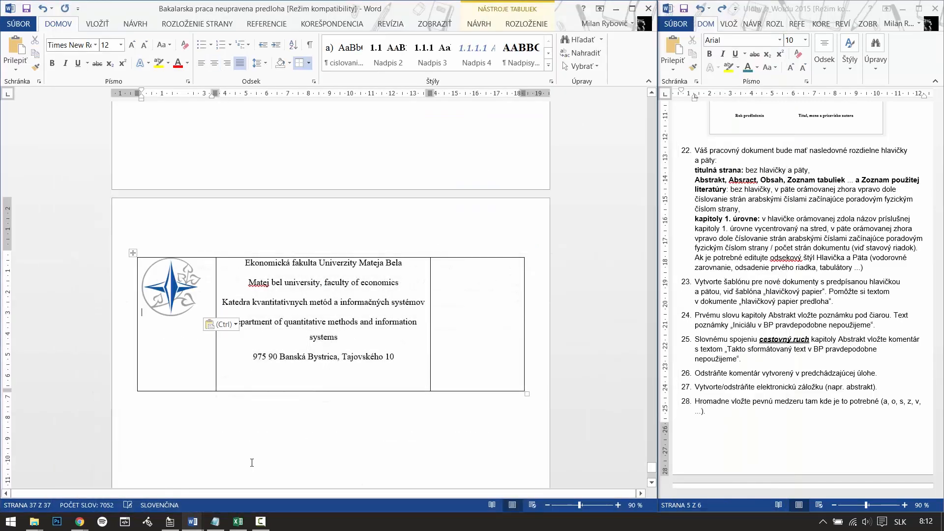
# Copy the SGS ISO 9001:2008 certification logo from "Hlavičkový papier 2013" into the third cell of the header table.
pyautogui.click(193, 521)
pyautogui.click(273, 487)
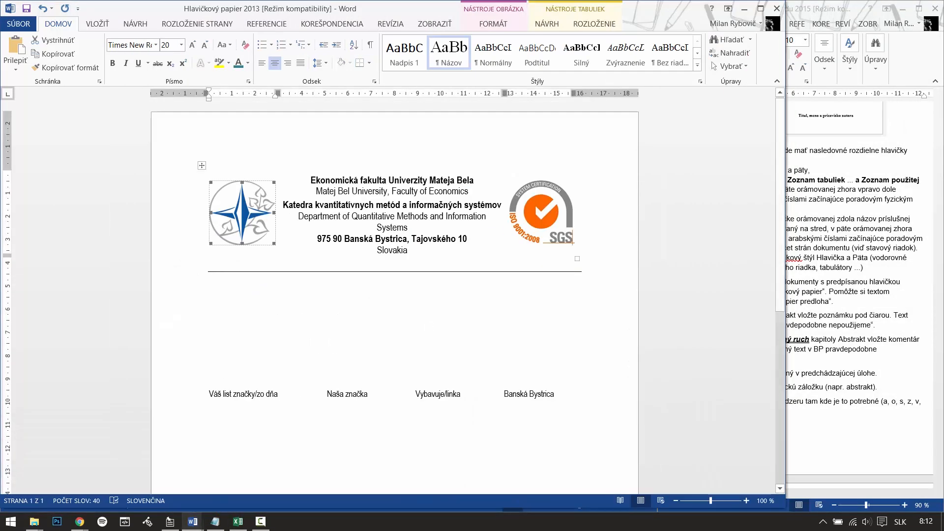
pyautogui.click(744, 8)
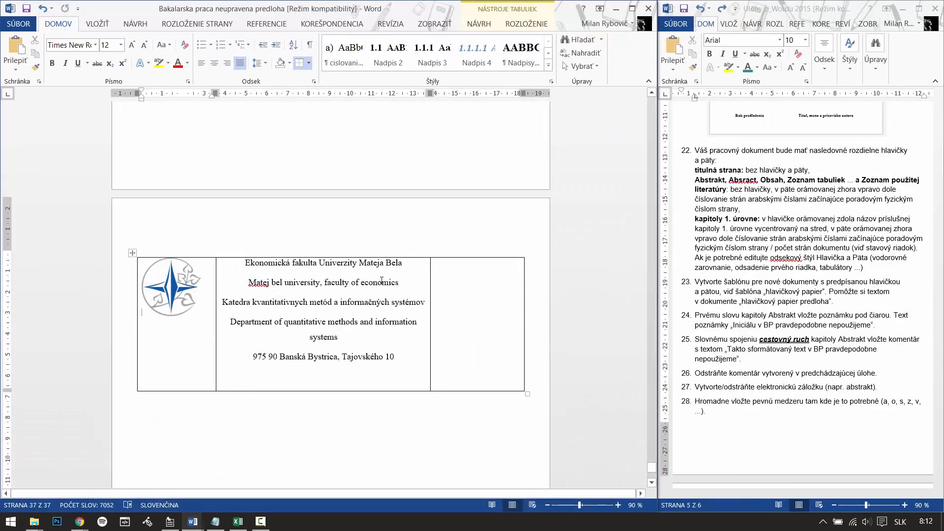
pyautogui.hotkey('ctrl', 'v')
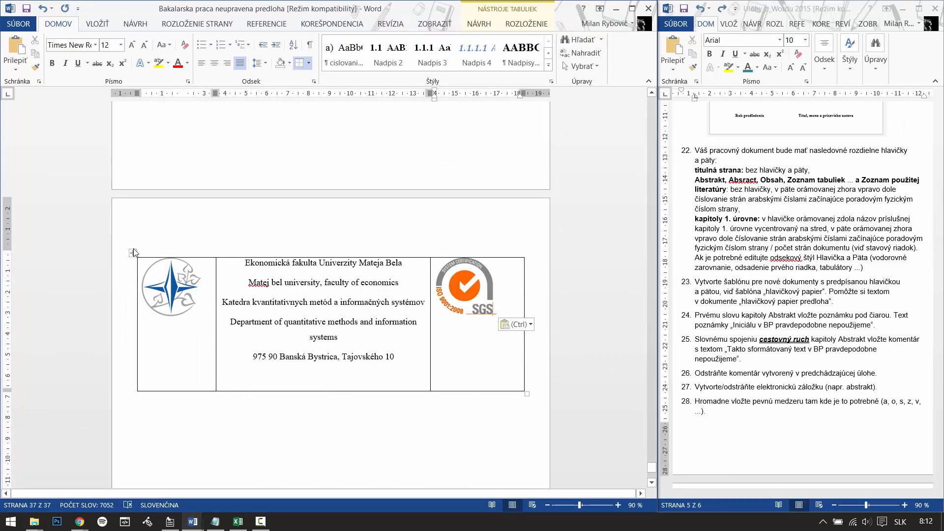
# Format the header text as Arial Narrow with the faculty, department and address lines in Slovak bold, and delete the empty paragraph below it.
pyautogui.moveTo(260, 270); pyautogui.dragTo(408, 359)
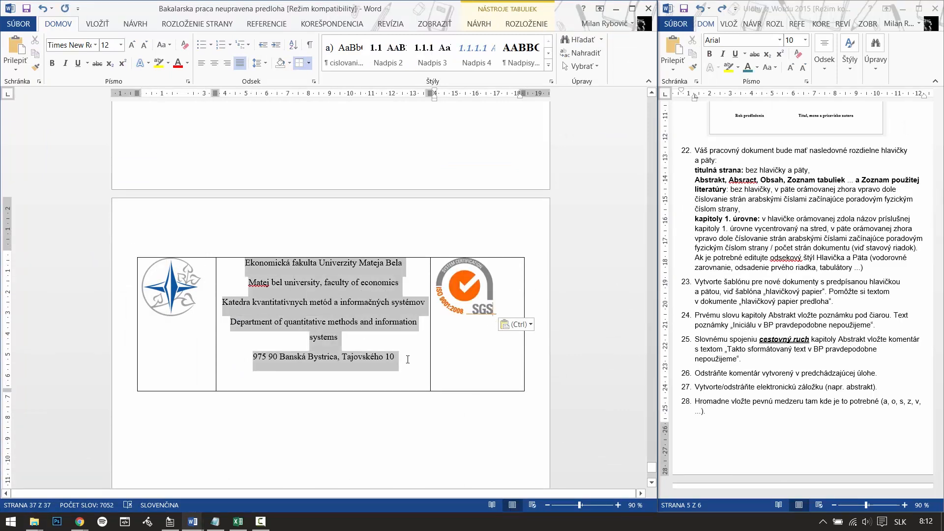
pyautogui.click(84, 45)
pyautogui.write('Arial Narrow')
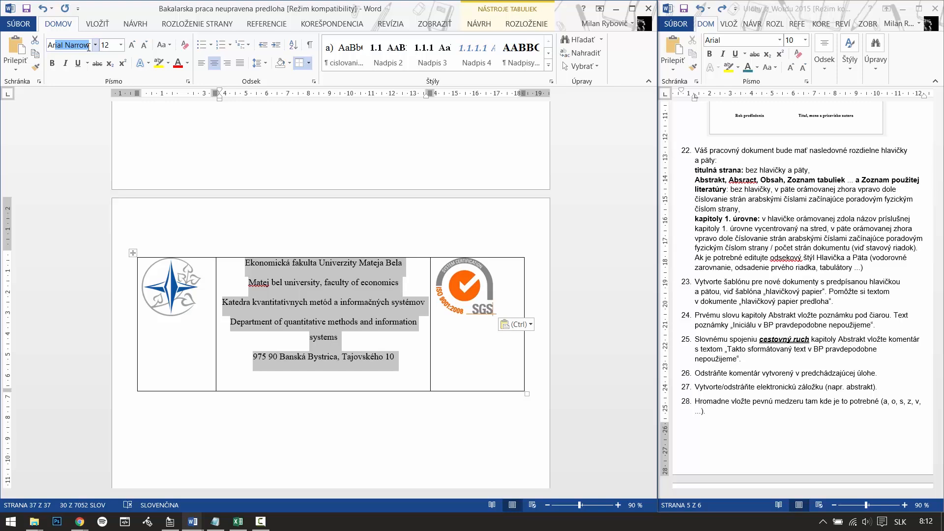
pyautogui.click(342, 366)
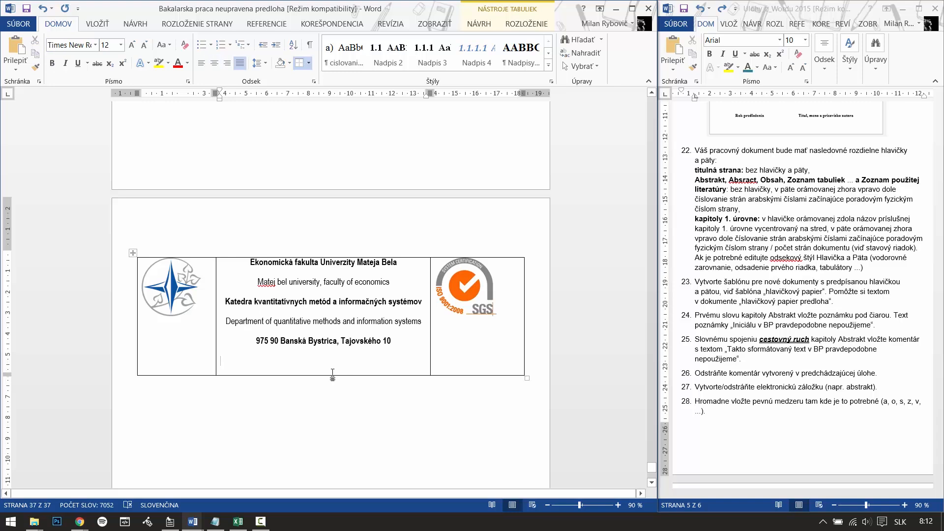
pyautogui.press('BackSpace')
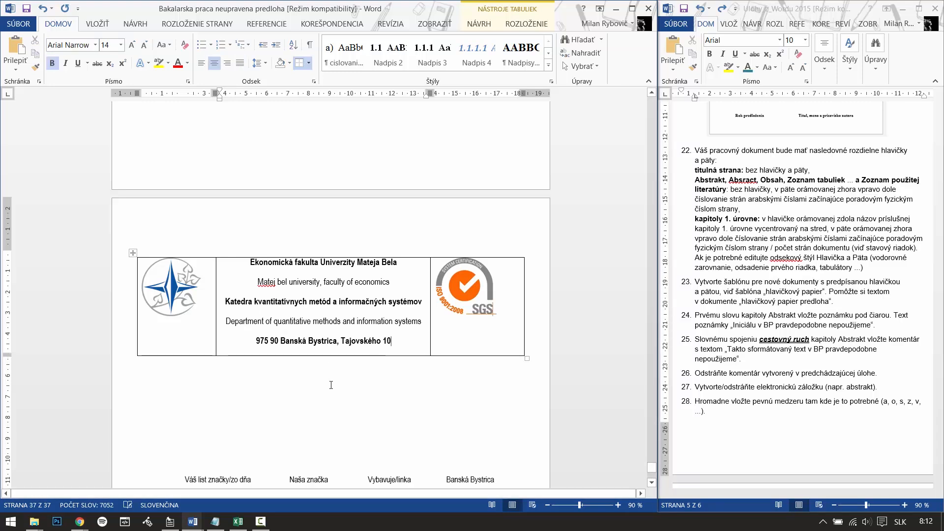
# Remove the header table's top, side and inner borders, keeping only the bottom border.
pyautogui.click(133, 253)
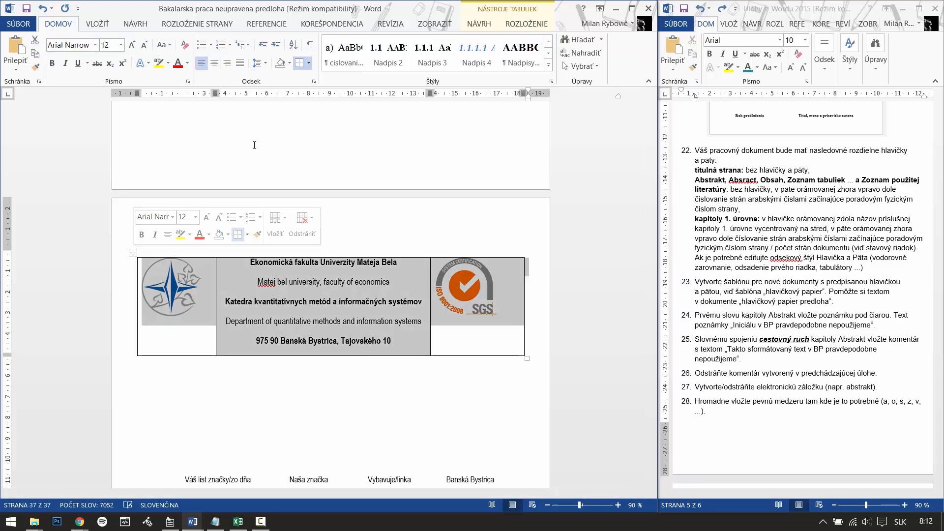
pyautogui.click(309, 63)
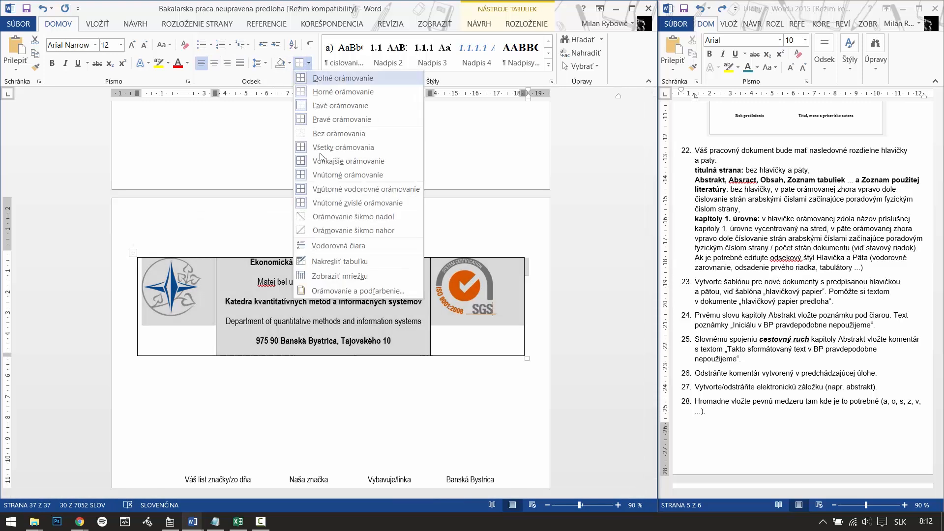
pyautogui.click(338, 291)
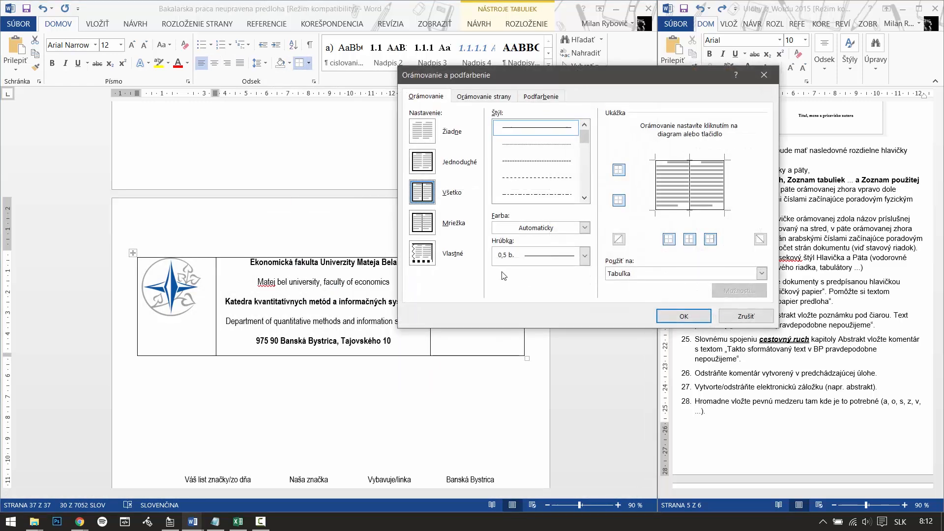
pyautogui.click(621, 173)
pyautogui.click(668, 241)
pyautogui.click(691, 242)
pyautogui.click(711, 241)
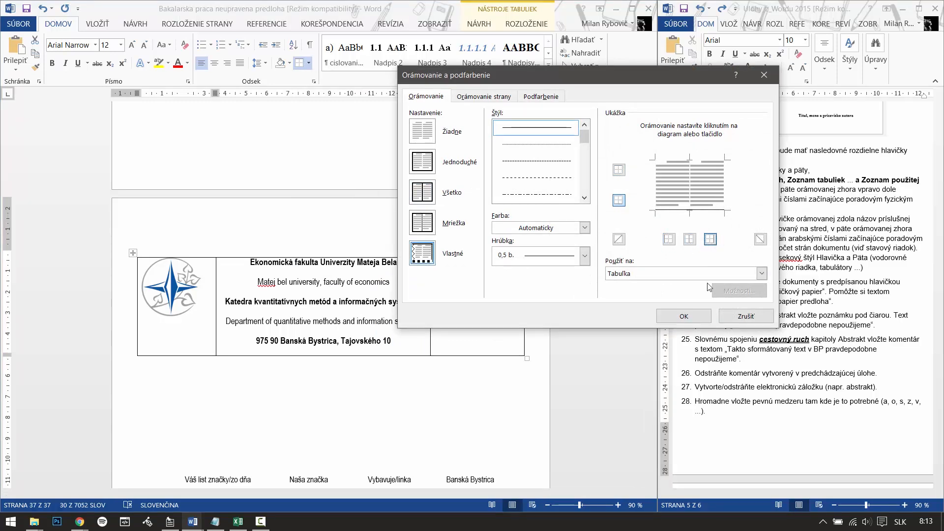
pyautogui.click(662, 313)
pyautogui.click(412, 405)
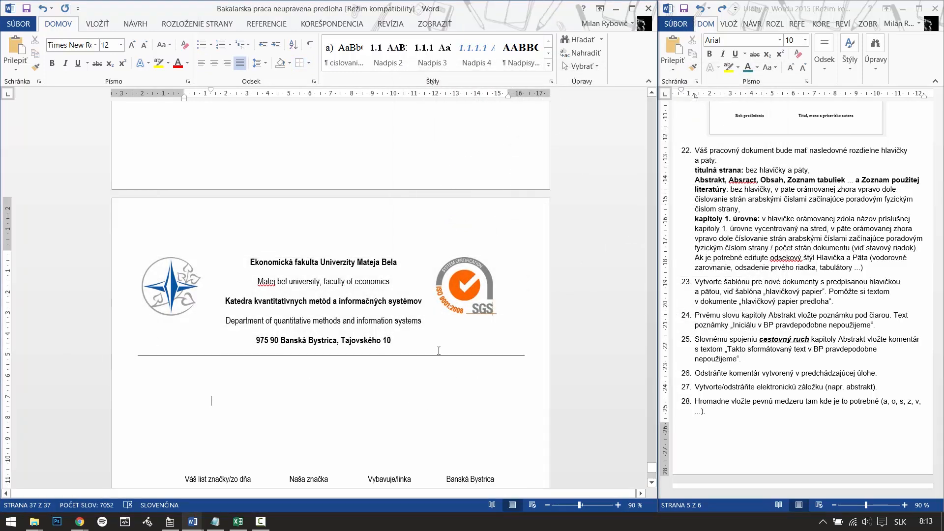
# Compare the finished header table with the header in "Hlavičkový papier 2013".
pyautogui.moveTo(190, 527)
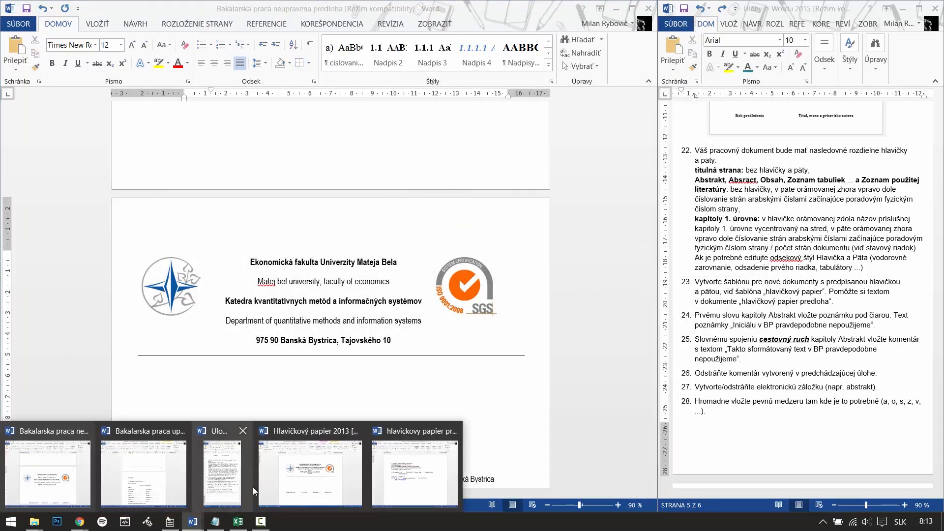
pyautogui.moveTo(297, 482)
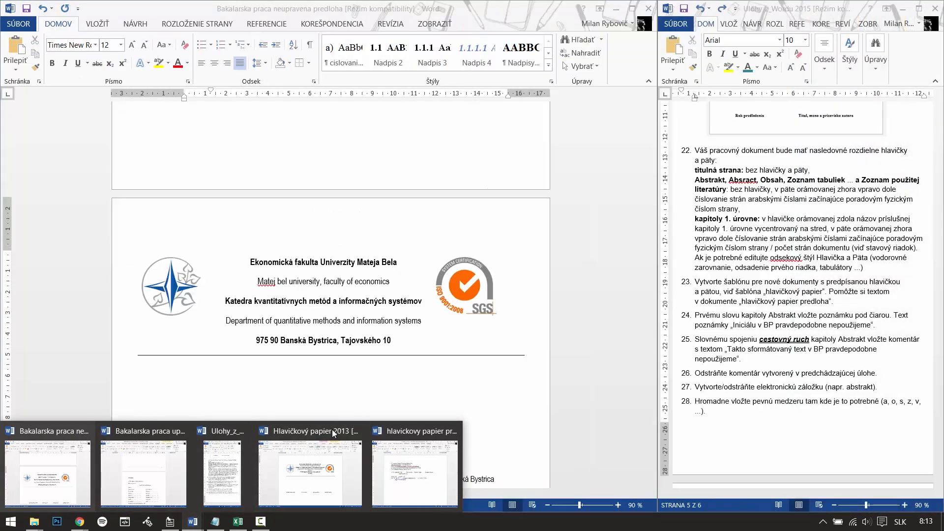
pyautogui.click(310, 475)
pyautogui.moveTo(310, 475)
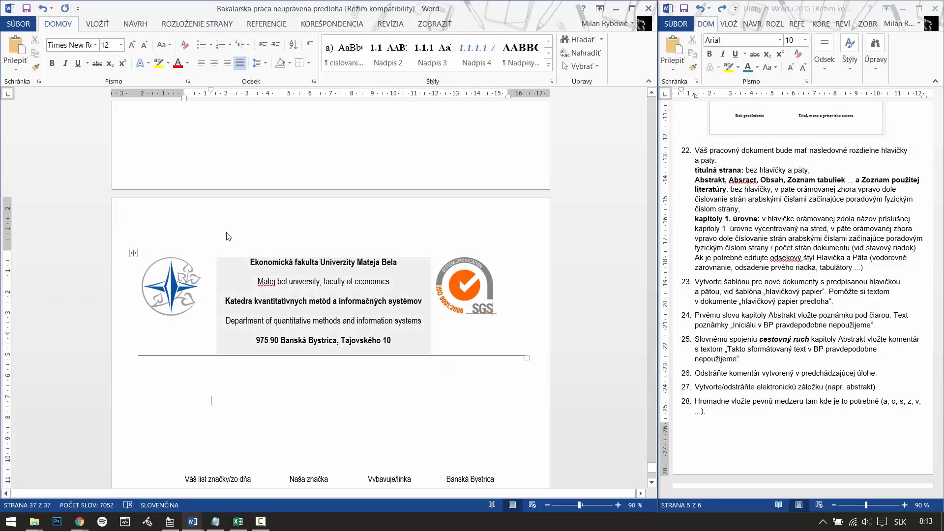
# Review the finished letterhead page from the header table down past the reference line at a smaller zoom.
pyautogui.click(227, 237)
pyautogui.click(295, 441)
pyautogui.scroll(-5, 319, 438)
pyautogui.scroll(-3, 336, 414)
pyautogui.click(547, 505)
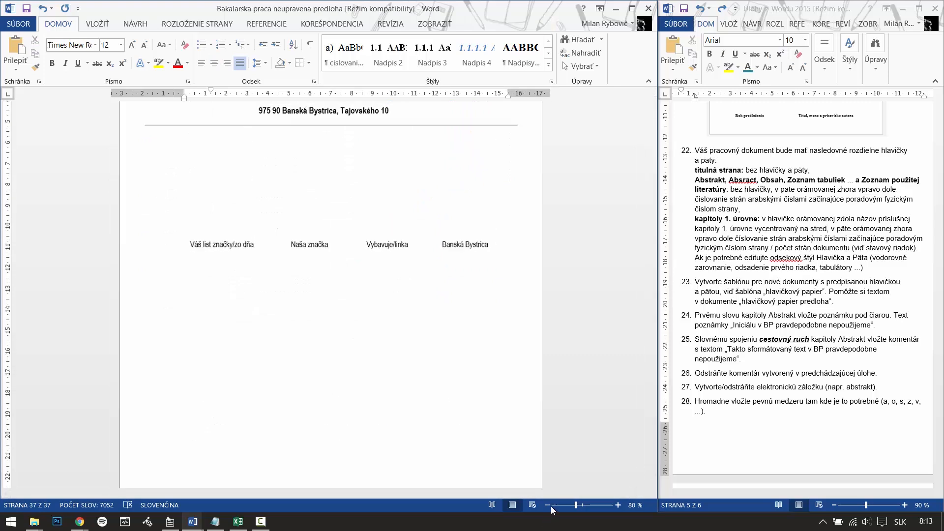
pyautogui.click(549, 506)
pyautogui.click(549, 505)
pyautogui.scroll(-1, 445, 460)
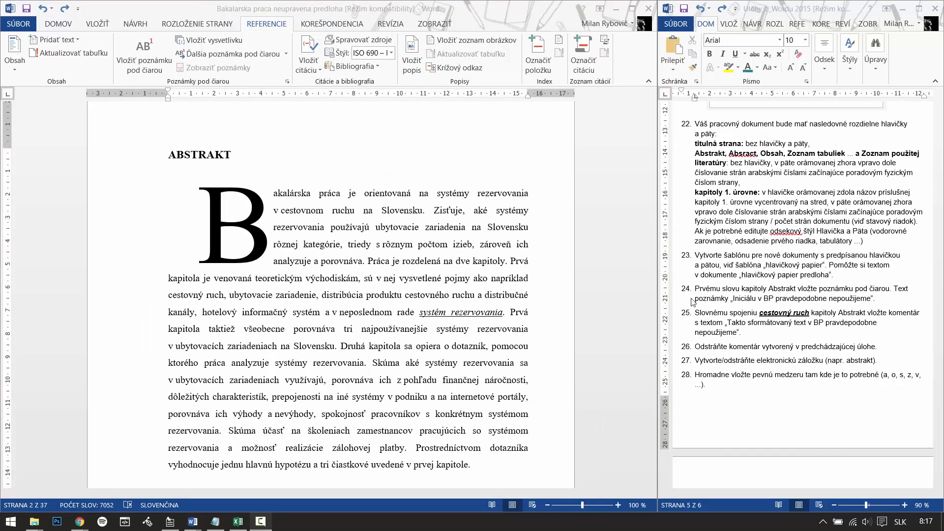
# Copy the footnote text "Iniciálu v BP pravdepodobne nepoužijeme" from task 24 of the assignment document.
pyautogui.click(860, 302)
pyautogui.moveTo(872, 297); pyautogui.dragTo(746, 301)
pyautogui.hotkey('ctrl', 'c')
pyautogui.rightClick(746, 301)
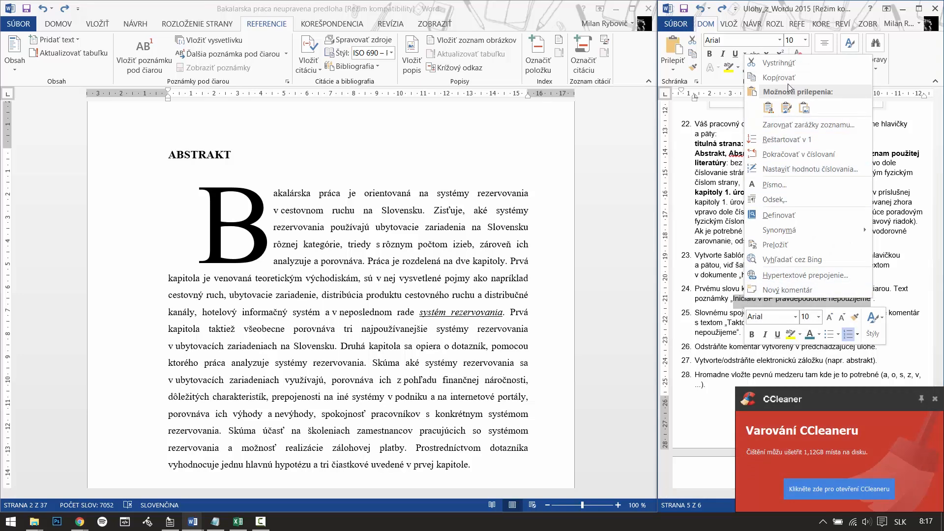
pyautogui.click(791, 80)
pyautogui.click(762, 290)
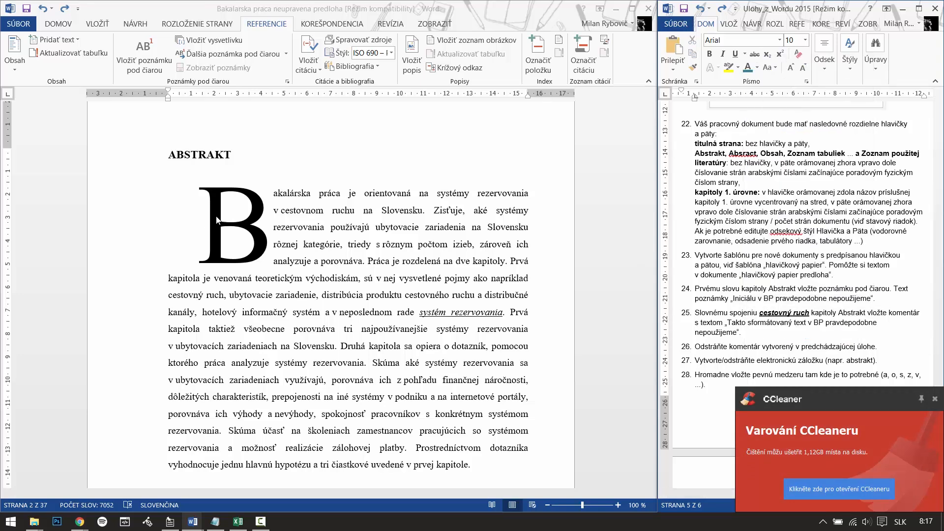
# Insert a footnote at the opening words "Bakalárska práca" of the Abstrakt chapter and paste the copied text into it without formatting.
pyautogui.click(203, 225)
pyautogui.moveTo(204, 214); pyautogui.dragTo(348, 193)
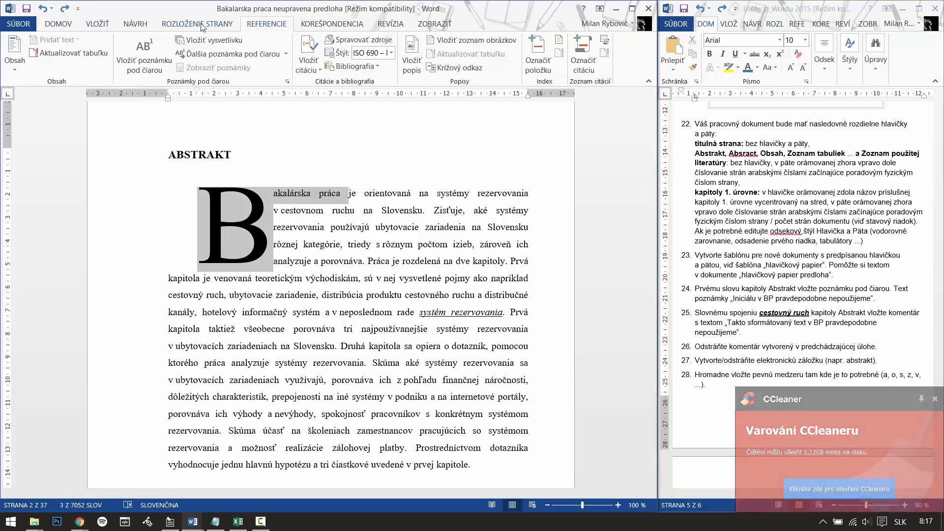
pyautogui.click(144, 54)
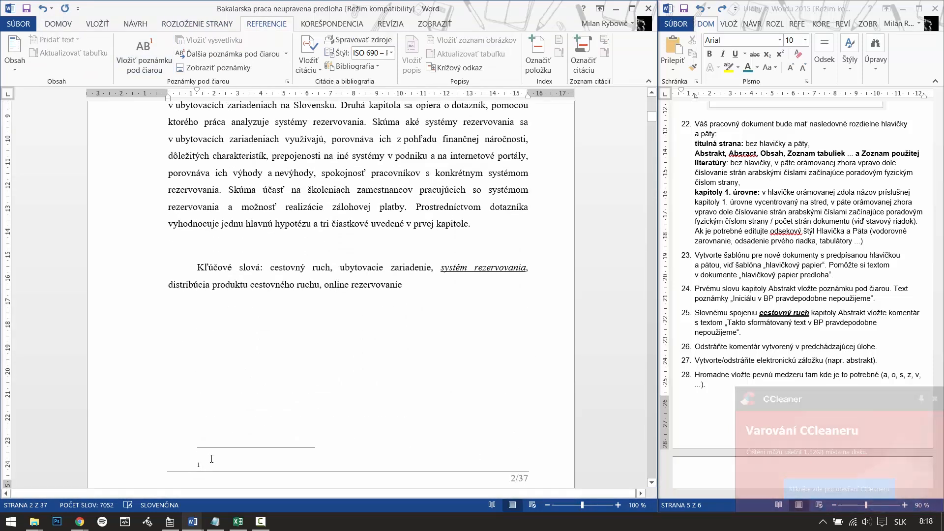
pyautogui.rightClick(211, 461)
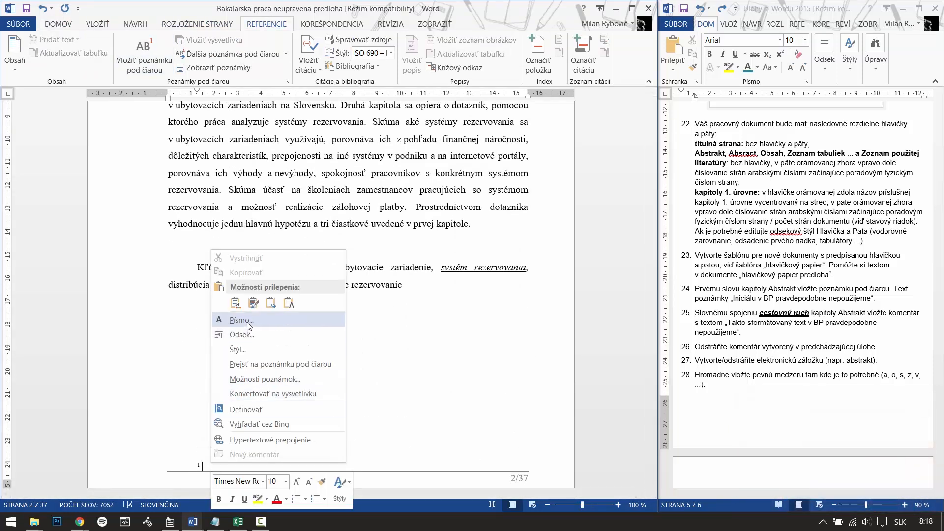
pyautogui.click(288, 303)
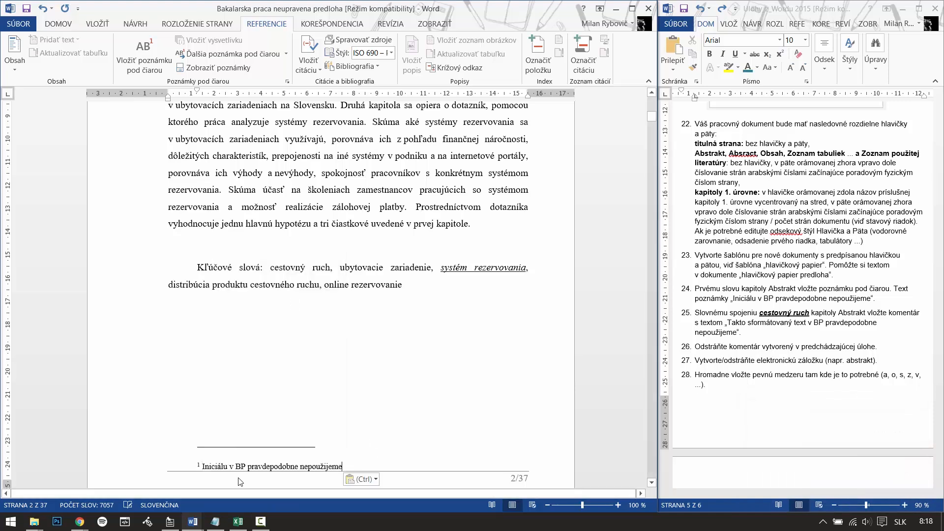
pyautogui.click(401, 429)
pyautogui.scroll(-3, 405, 453)
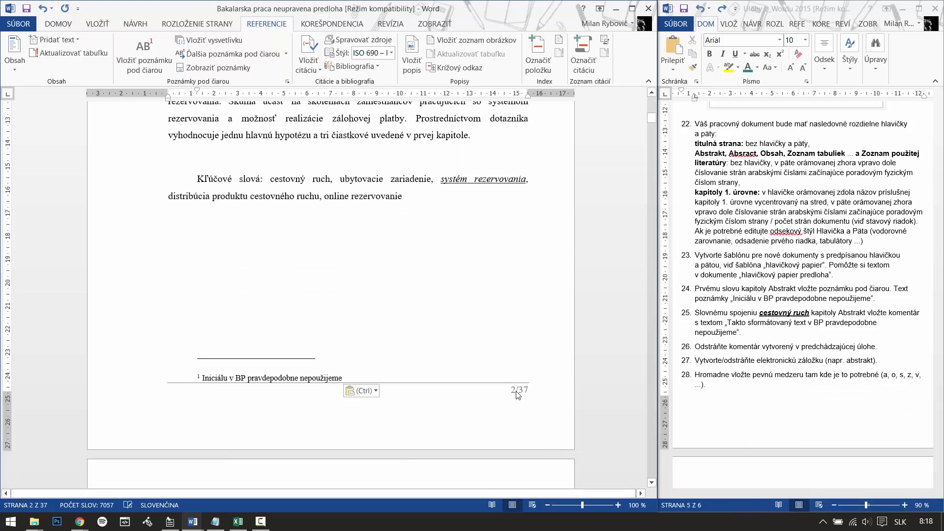
pyautogui.scroll(1, 459, 295)
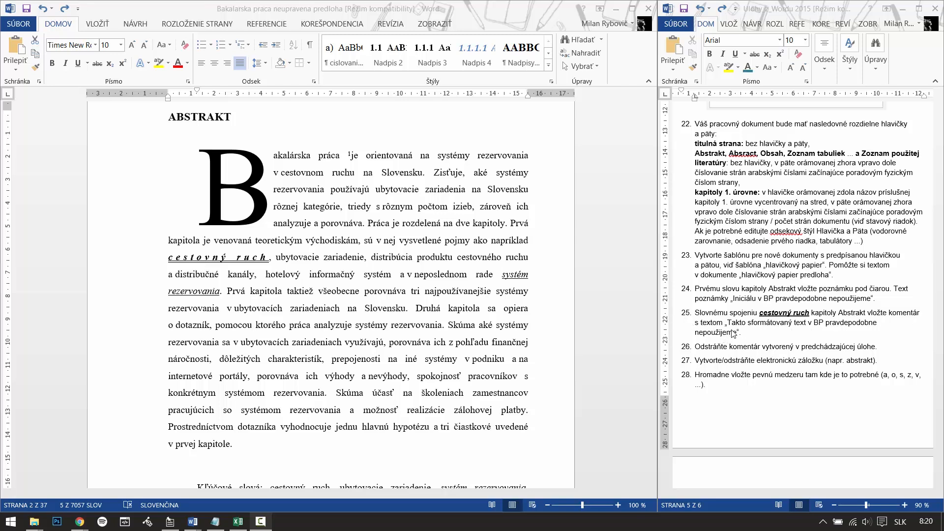
# Copy the comment text "Takto sformátovaný text v BP pravdepodobne nepoužijeme" from task 25 of the assignment document.
pyautogui.click(728, 322)
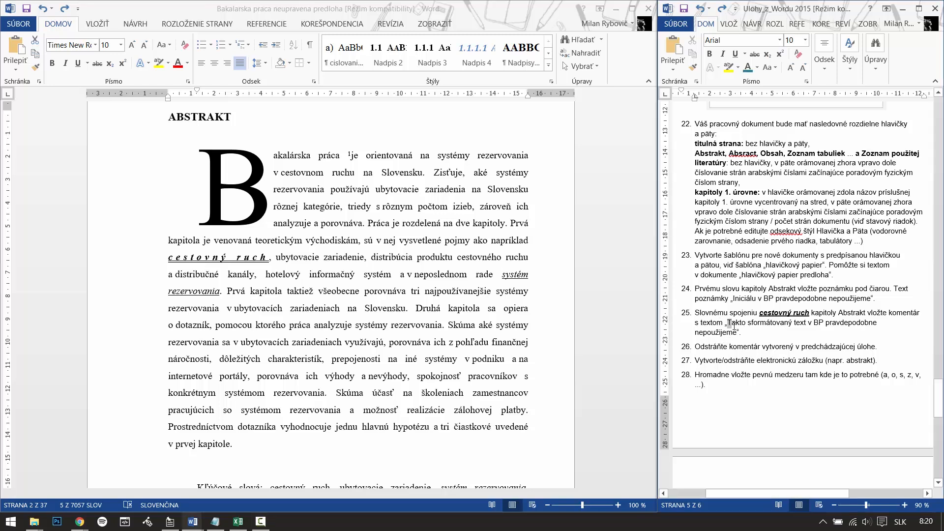
pyautogui.moveTo(734, 325); pyautogui.dragTo(729, 344)
pyautogui.hotkey('ctrl', 'c')
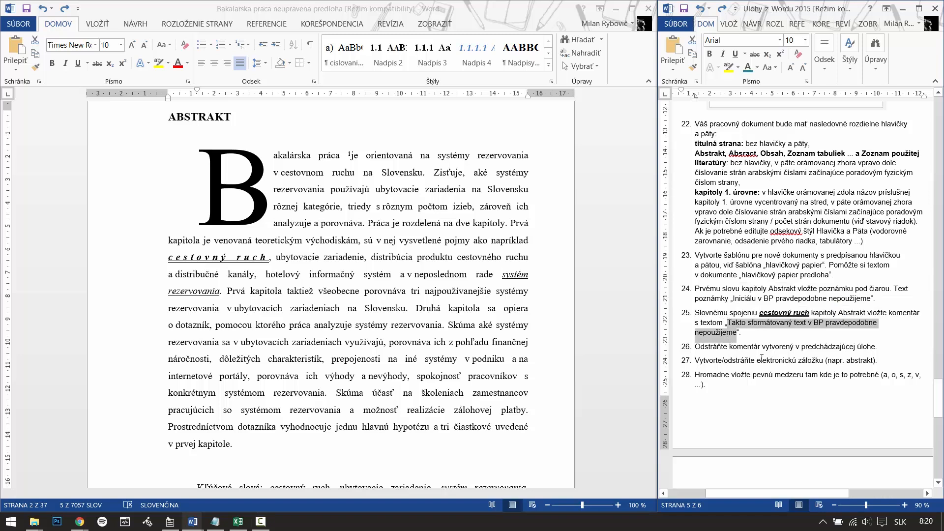
pyautogui.click(775, 346)
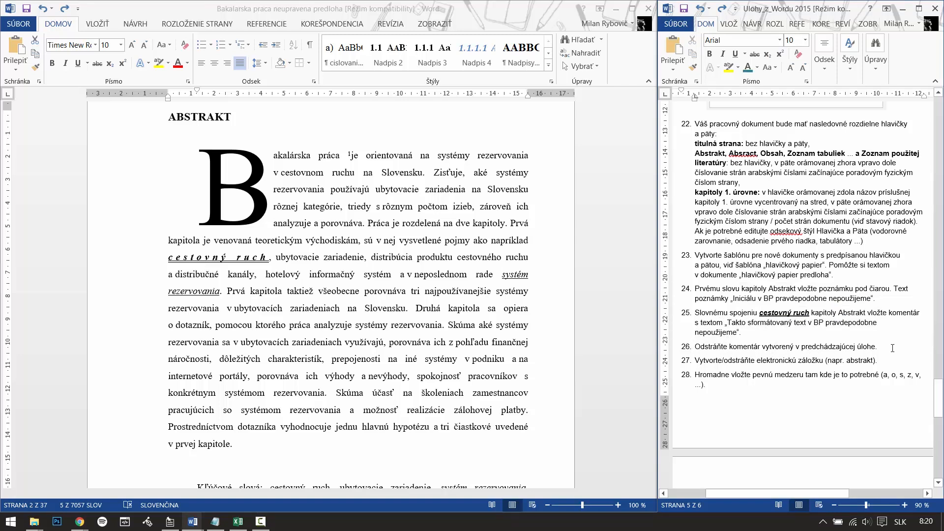
# Add a comment to the phrase "cestovný ruch" in the Abstrakt chapter and paste the copied text into it.
pyautogui.click(261, 256)
pyautogui.moveTo(170, 258); pyautogui.dragTo(269, 257)
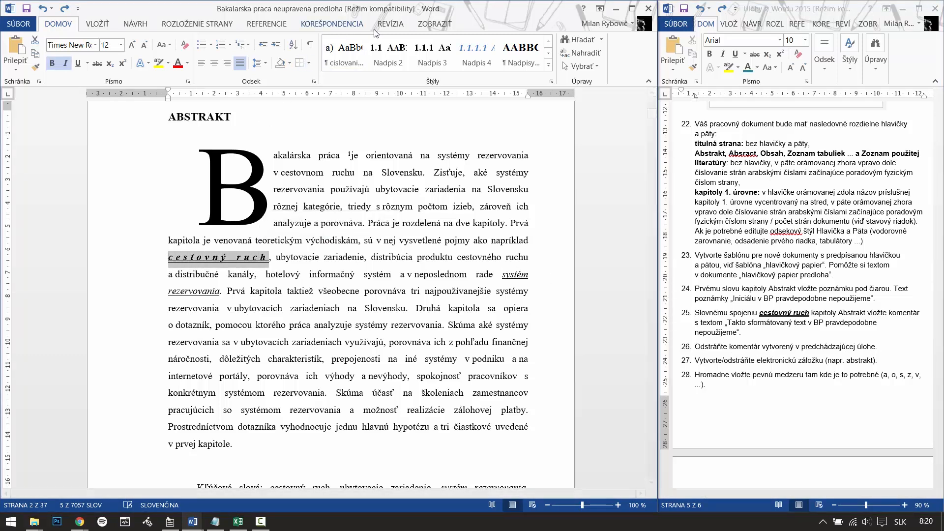
pyautogui.click(390, 25)
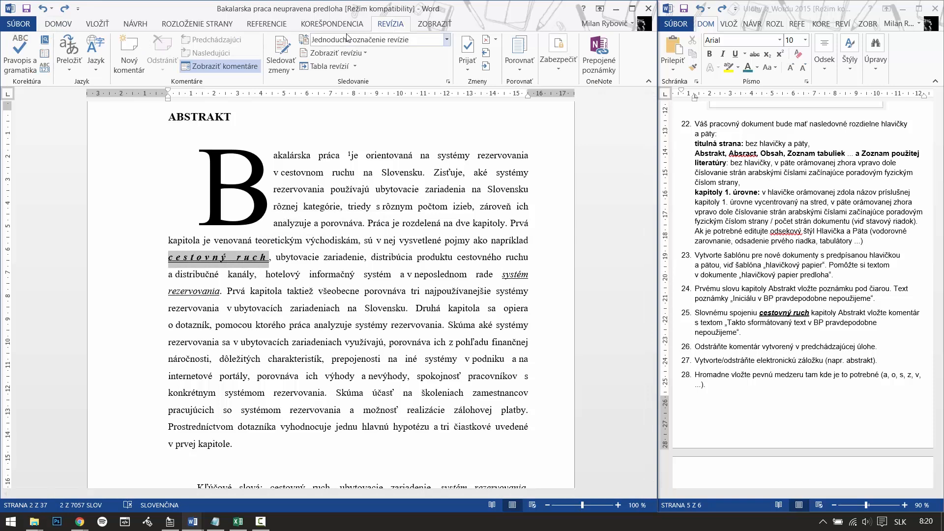
pyautogui.click(129, 55)
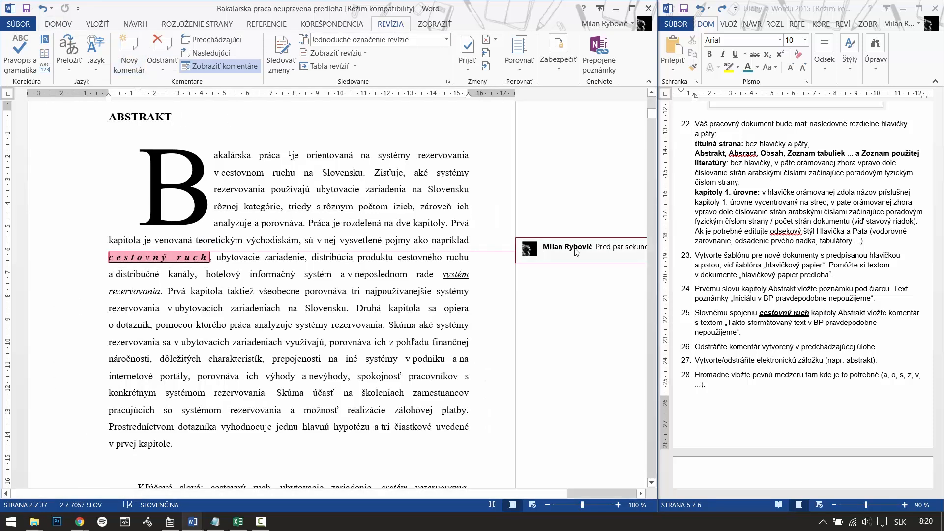
pyautogui.hotkey('ctrl', 'v')
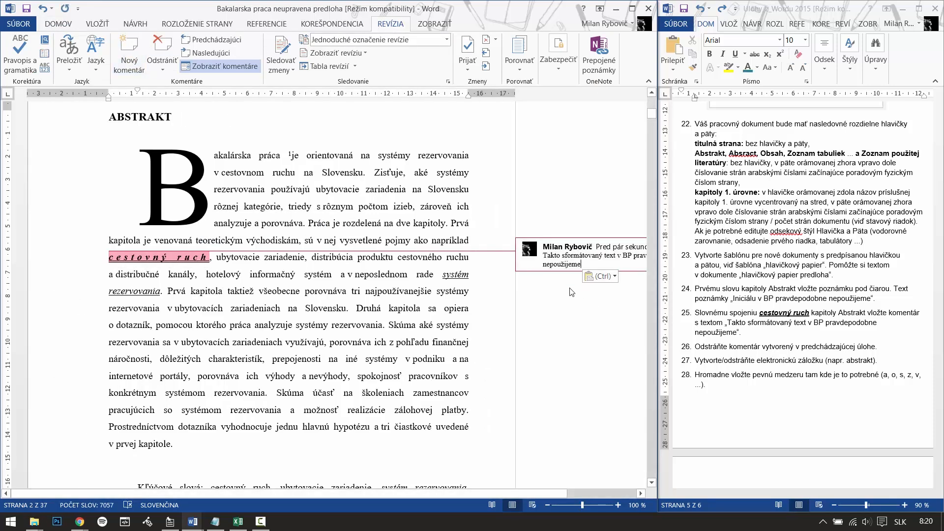
pyautogui.click(273, 275)
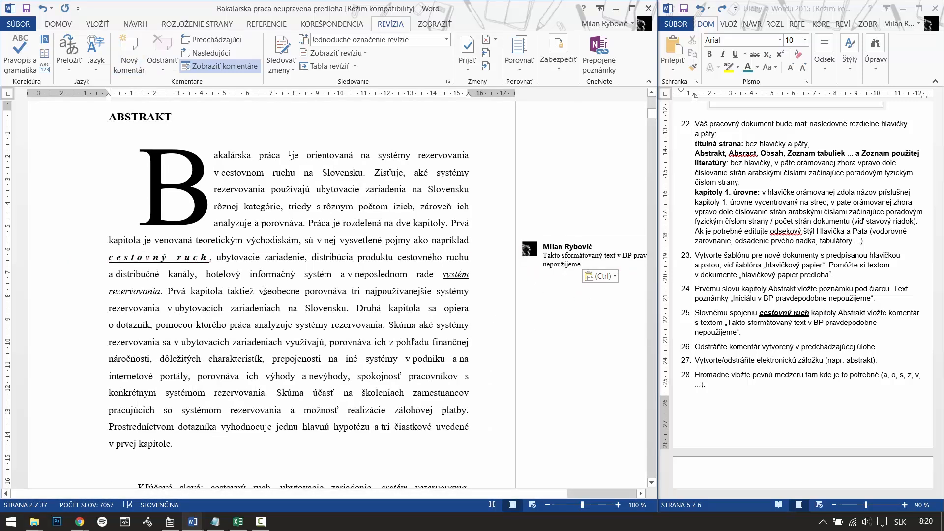
# Check the Abstrakt page with its comments displayed, hidden and displayed again.
pyautogui.scroll(2, 492, 206)
pyautogui.scroll(-5, 606, 246)
pyautogui.scroll(-3, 604, 295)
pyautogui.scroll(8, 605, 295)
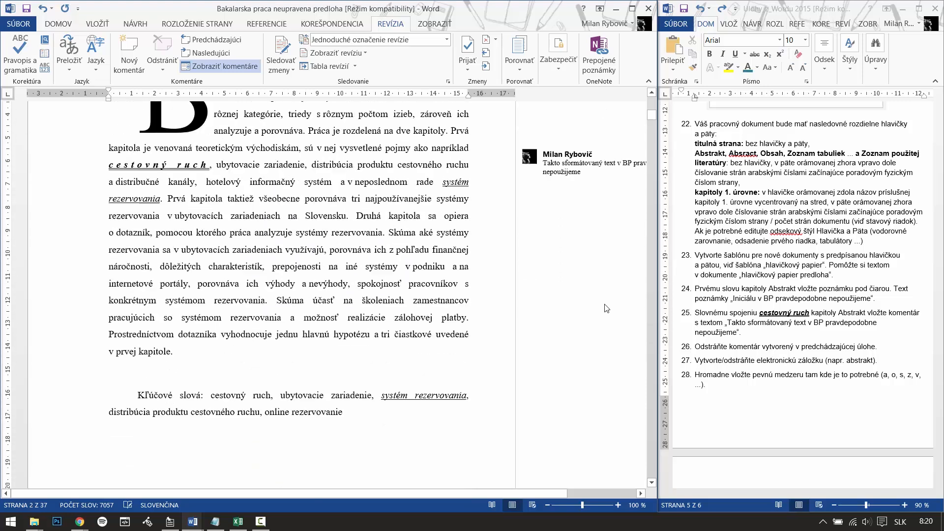
pyautogui.click(216, 67)
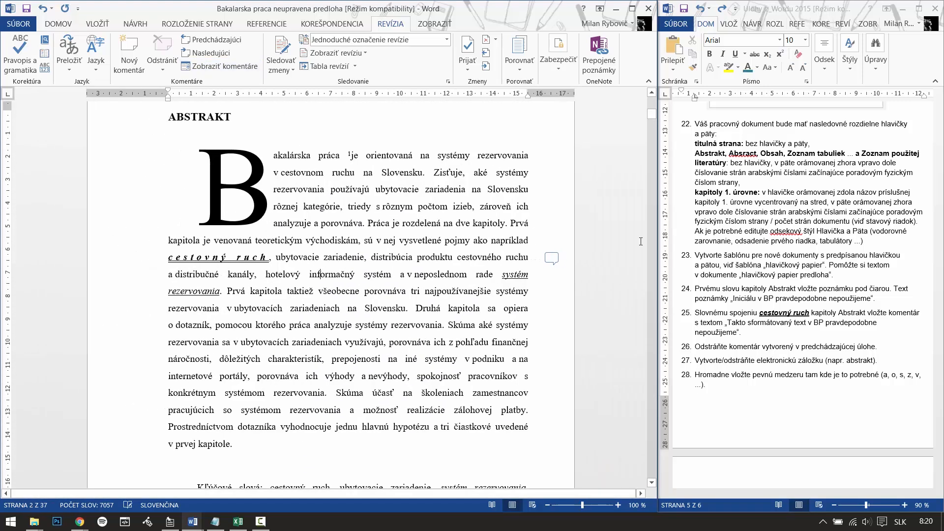
pyautogui.click(221, 69)
# Delete the comment attached to "cestovný ruch" in the Abstrakt chapter.
pyautogui.click(548, 247)
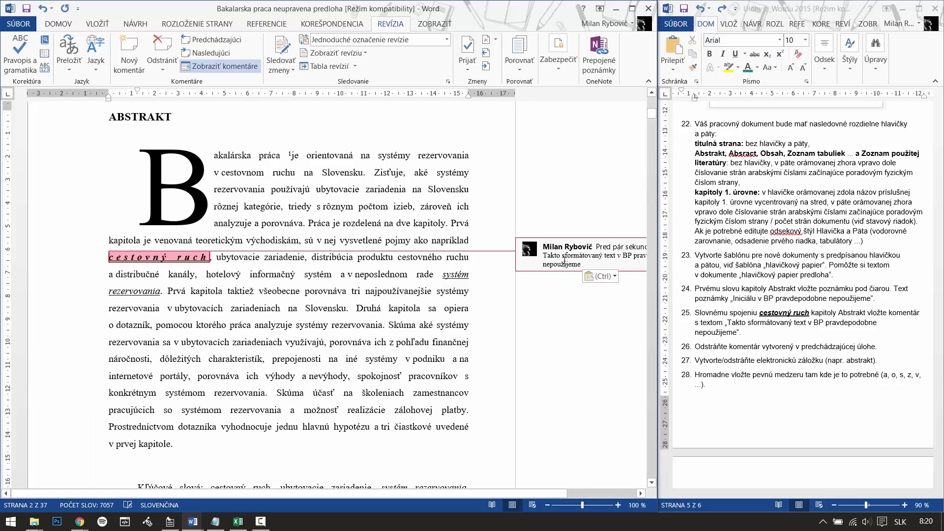
pyautogui.rightClick(542, 247)
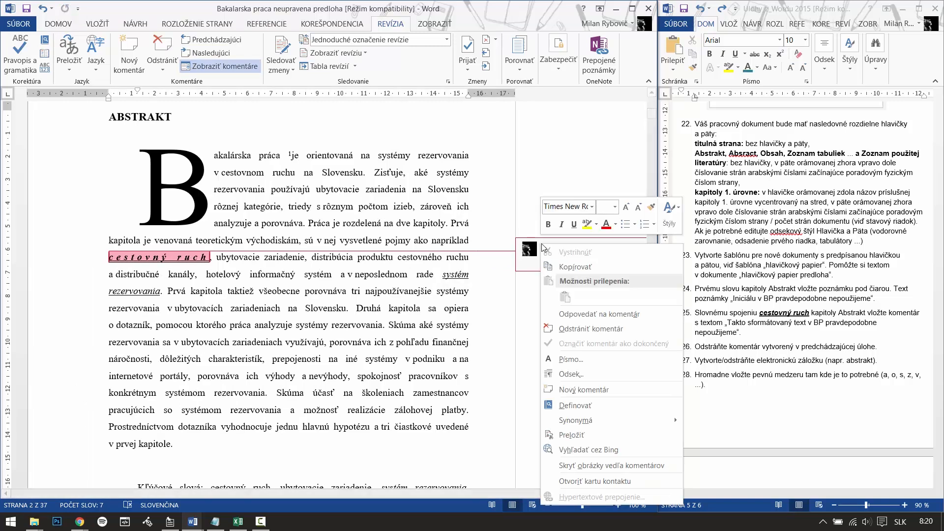
pyautogui.click(585, 328)
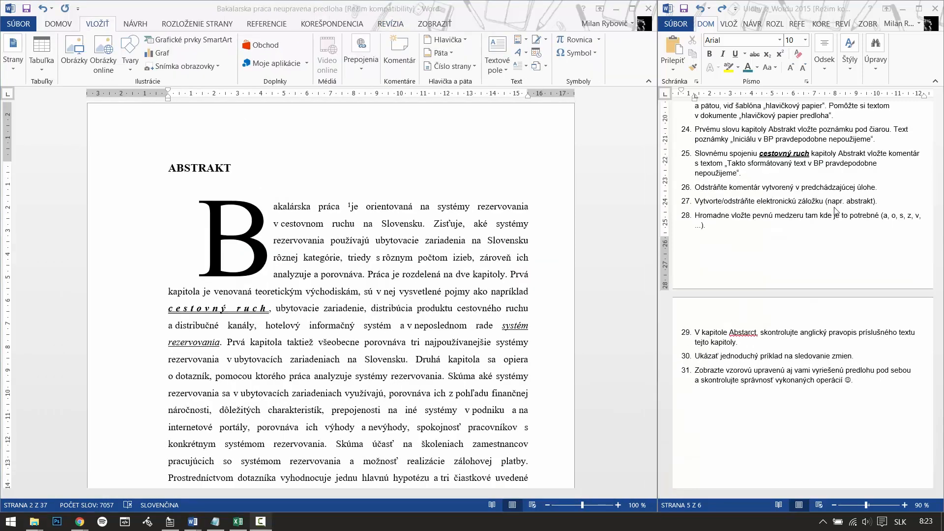
# Add a bookmark named "abstrakt1" to the ABSTRAKT heading.
pyautogui.click(310, 207)
pyautogui.moveTo(235, 167); pyautogui.dragTo(167, 169)
pyautogui.click(59, 24)
pyautogui.click(97, 24)
pyautogui.click(361, 55)
pyautogui.click(393, 115)
pyautogui.click(388, 295)
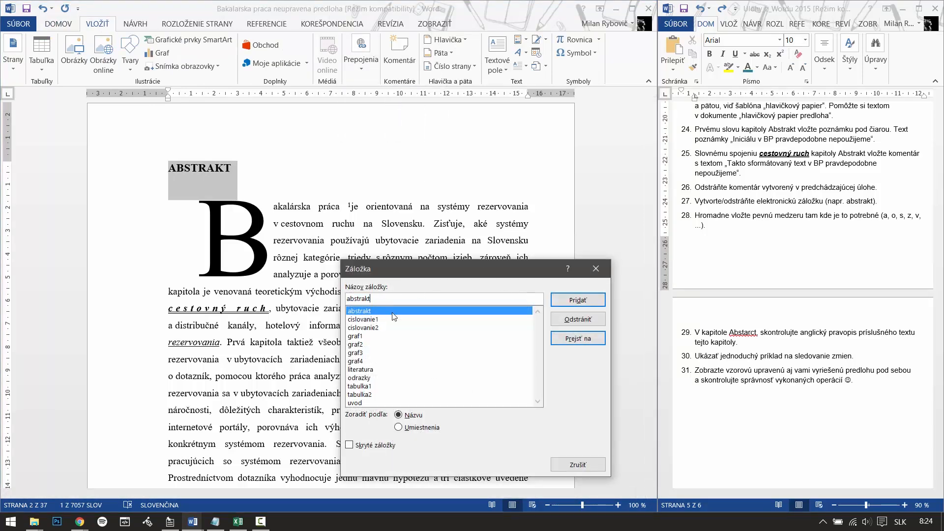
pyautogui.write('1')
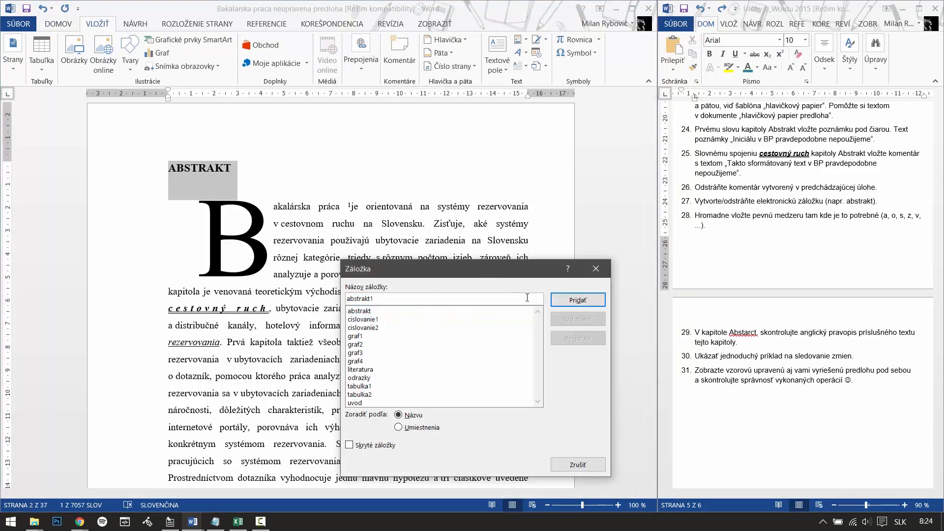
pyautogui.click(578, 299)
# Jump from the English ABSTRACT chapter to the bookmark "abstrakt1" and delete that bookmark.
pyautogui.scroll(-3, 315, 386)
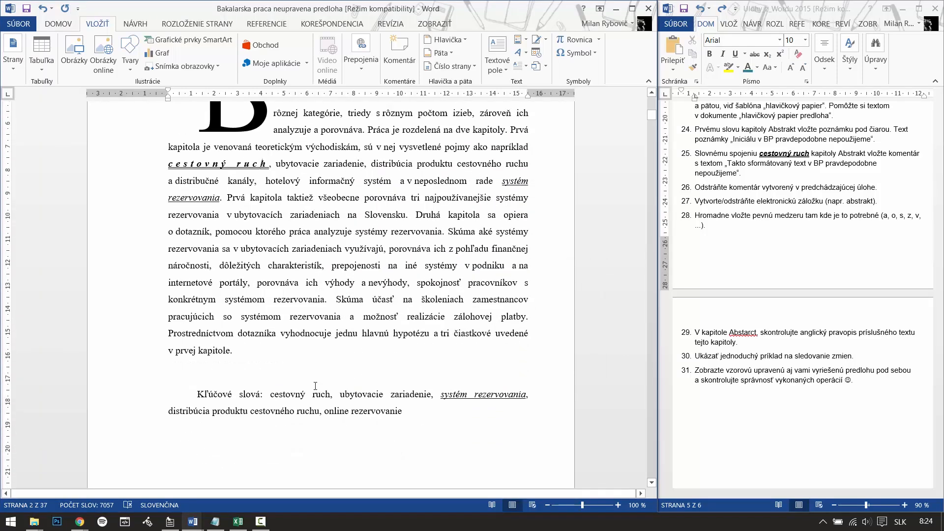
pyautogui.scroll(-5, 315, 386)
pyautogui.scroll(-3, 272, 456)
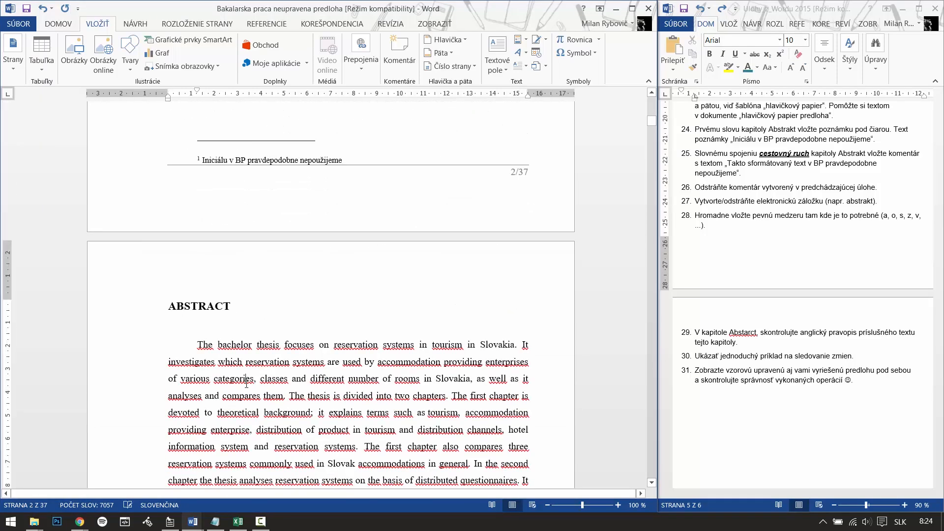
pyautogui.click(361, 54)
pyautogui.click(392, 100)
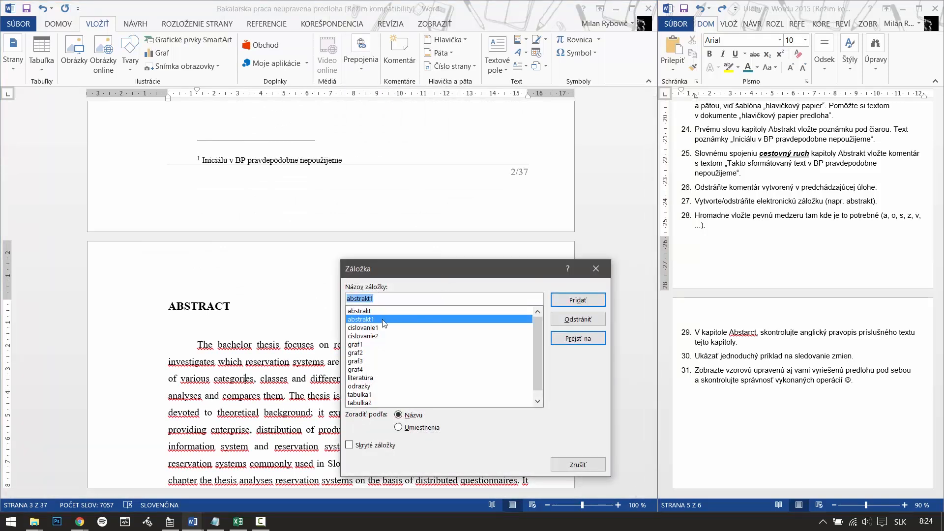
pyautogui.click(578, 339)
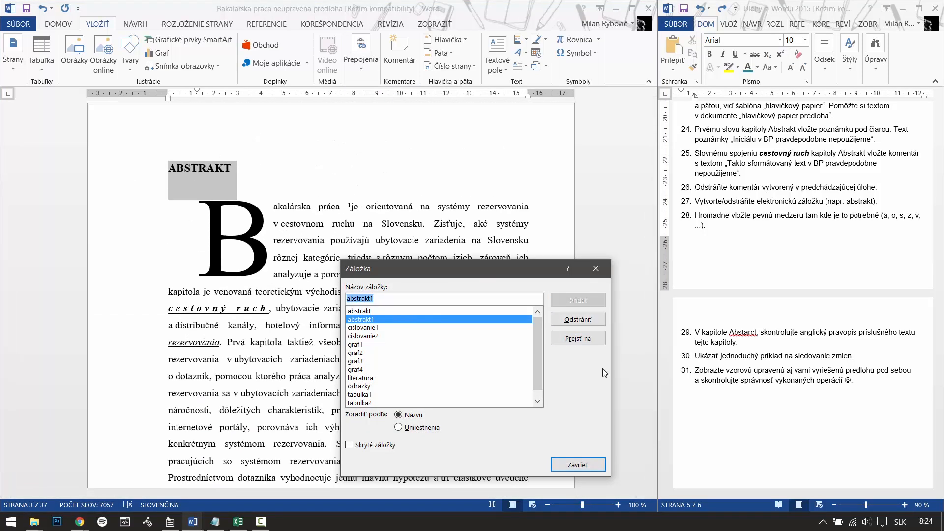
pyautogui.click(579, 320)
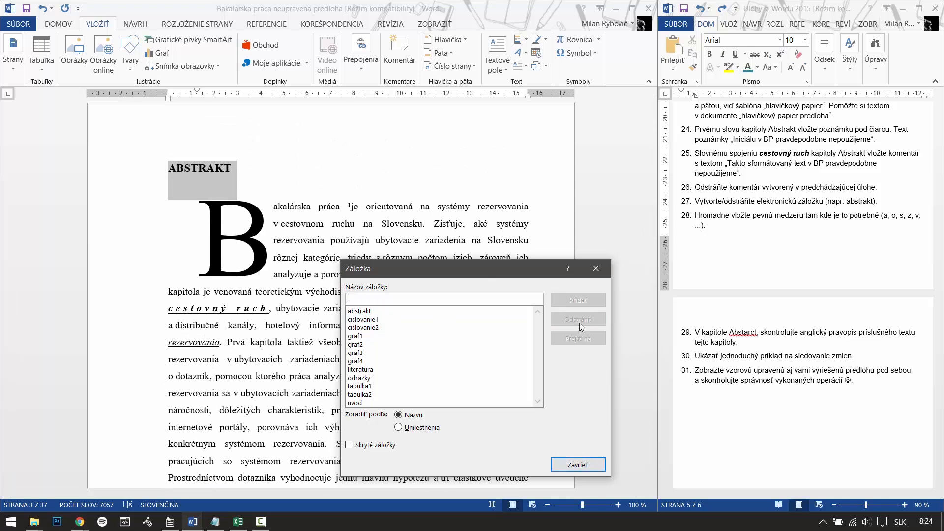
pyautogui.click(592, 464)
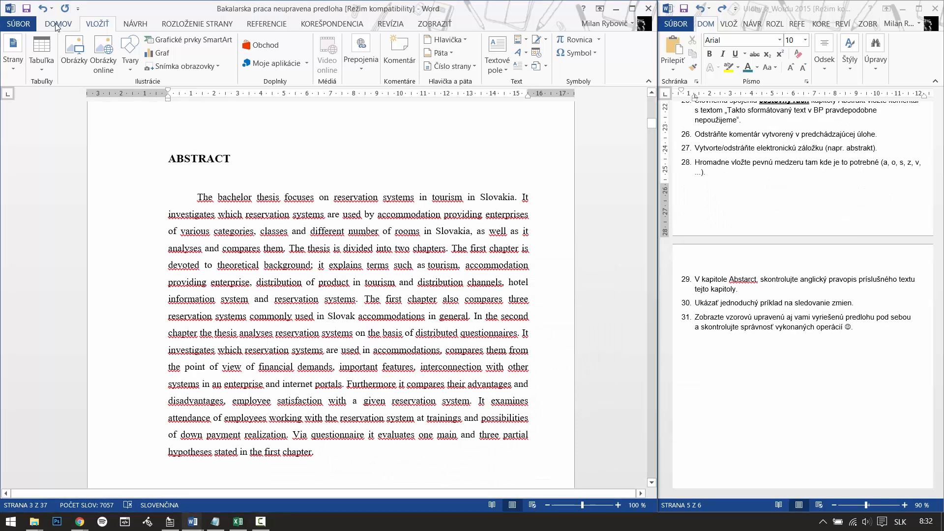
# Select the whole body paragraph of the English ABSTRACT chapter for proofing.
pyautogui.click(57, 24)
pyautogui.click(701, 286)
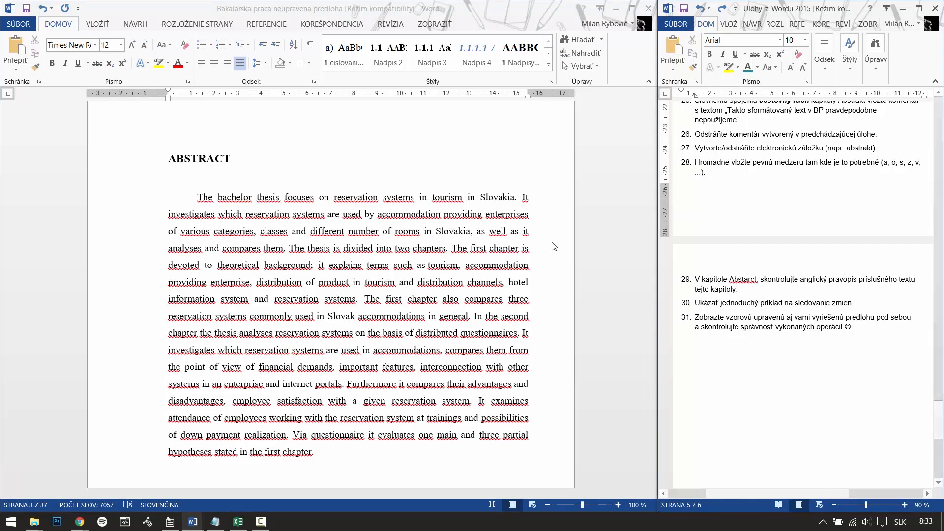
pyautogui.click(193, 196)
pyautogui.moveTo(193, 197); pyautogui.dragTo(322, 455)
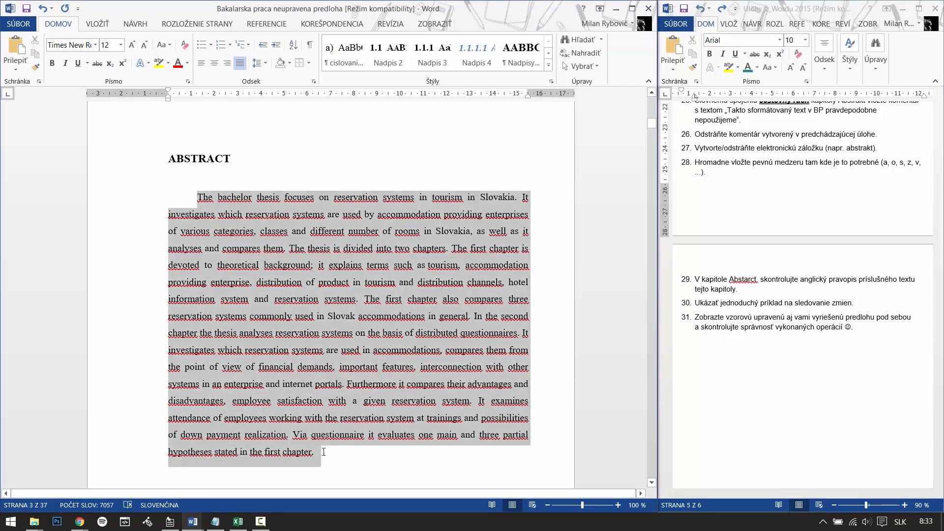
pyautogui.click(138, 27)
pyautogui.click(224, 27)
pyautogui.click(279, 28)
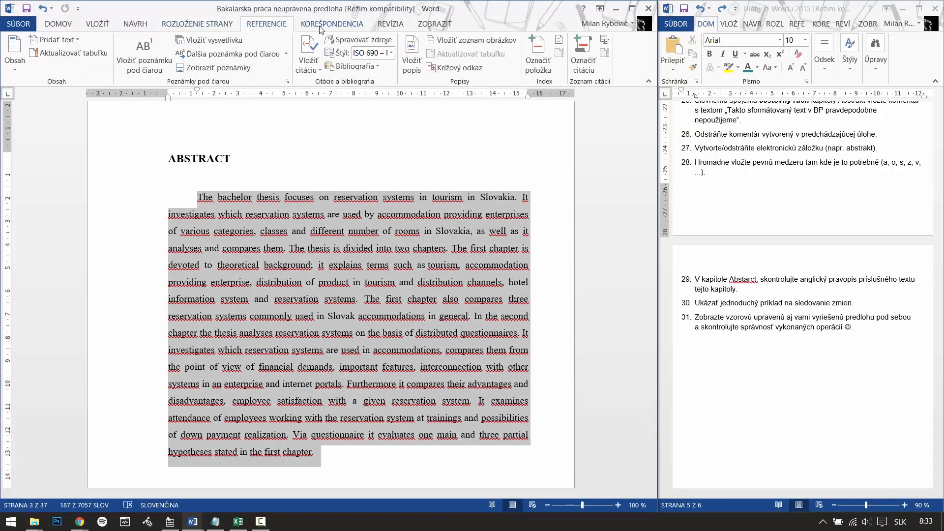
pyautogui.click(333, 25)
pyautogui.click(388, 26)
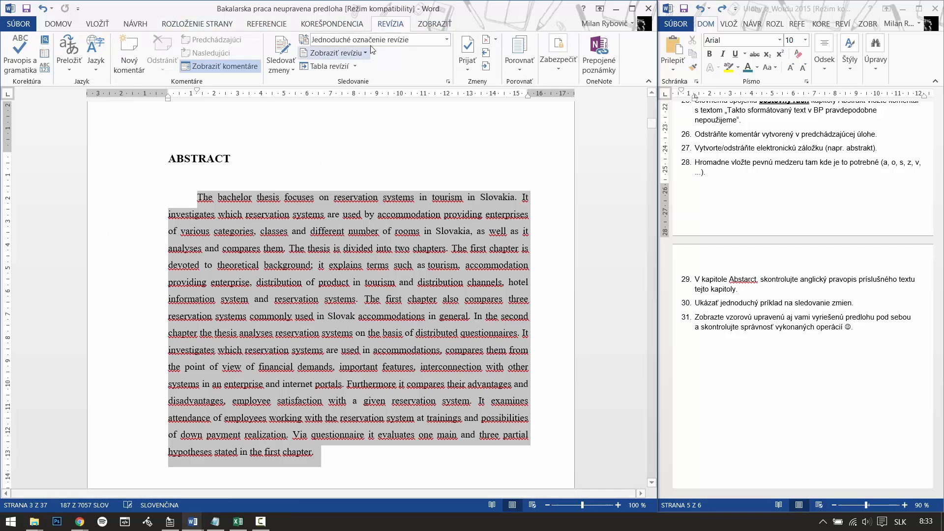
pyautogui.click(97, 71)
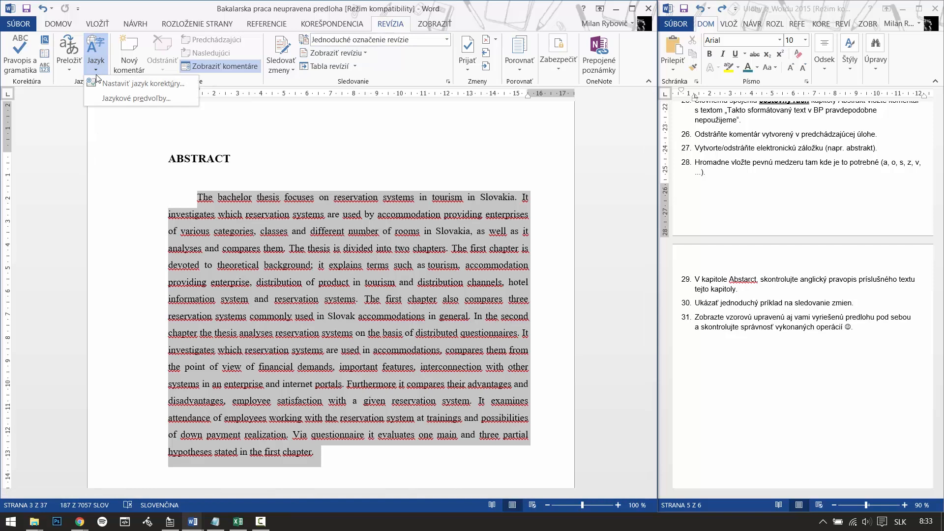
pyautogui.click(120, 98)
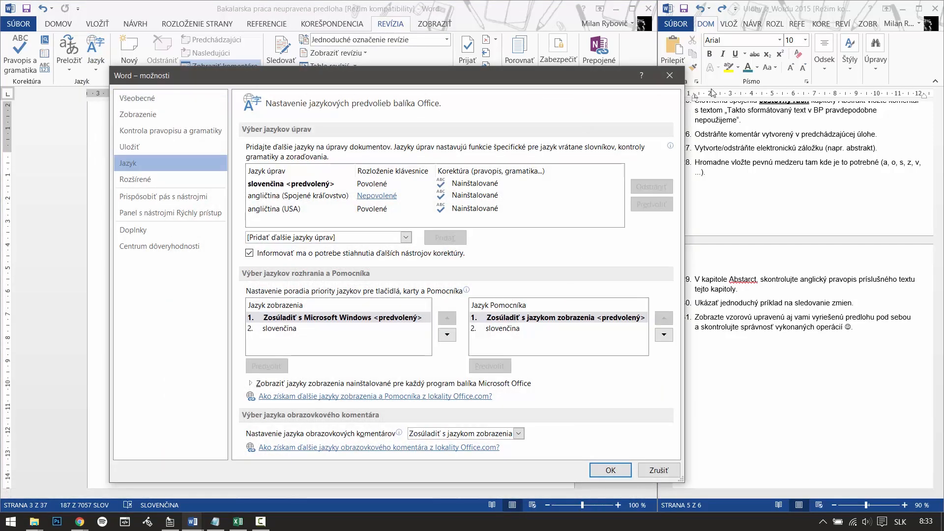
pyautogui.click(669, 76)
# Set the proofing language of the selected ABSTRACT paragraph to English (United Kingdom).
pyautogui.click(98, 72)
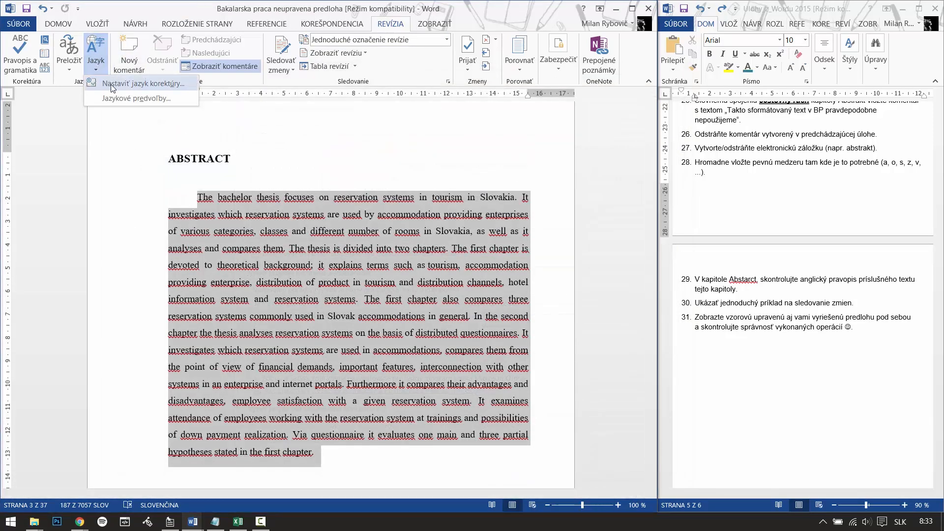
pyautogui.click(112, 84)
pyautogui.click(261, 201)
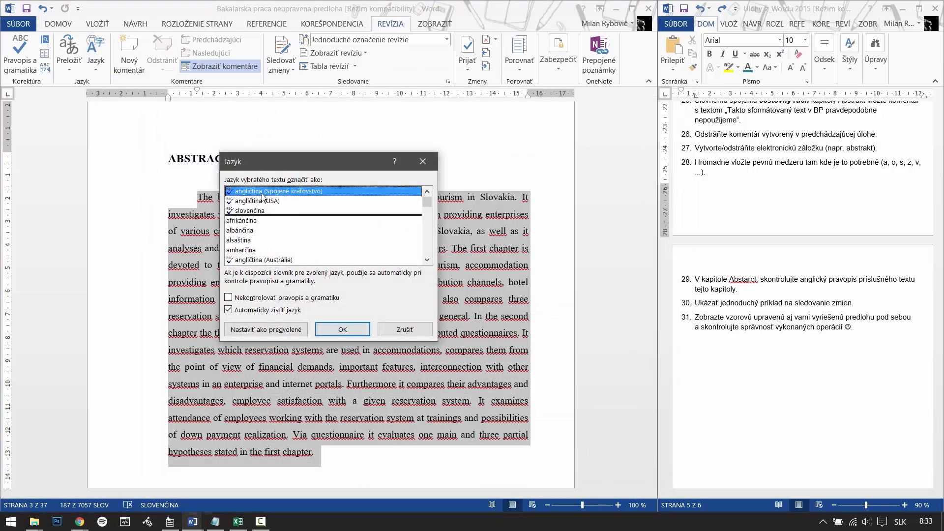
pyautogui.click(346, 332)
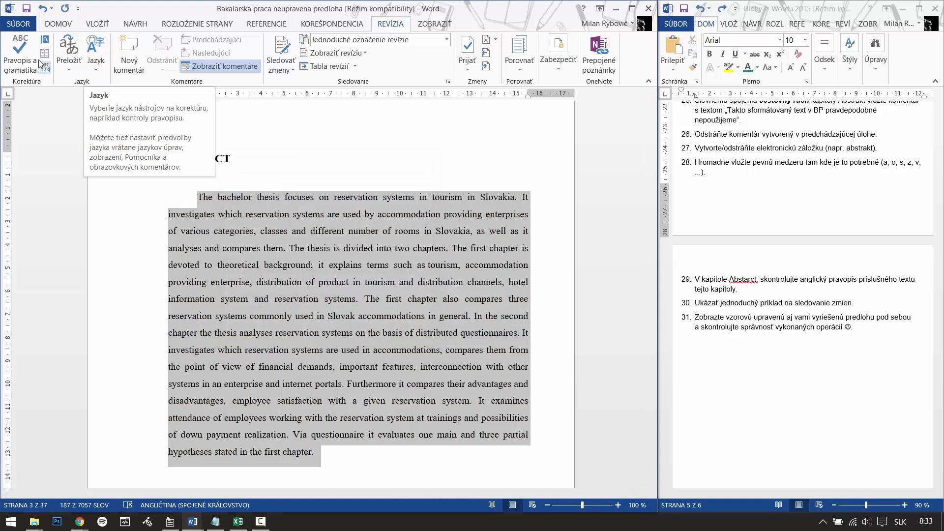
# Run the spelling and grammar check on the selected ABSTRACT paragraph only, declining to check the rest of the document.
pyautogui.click(20, 54)
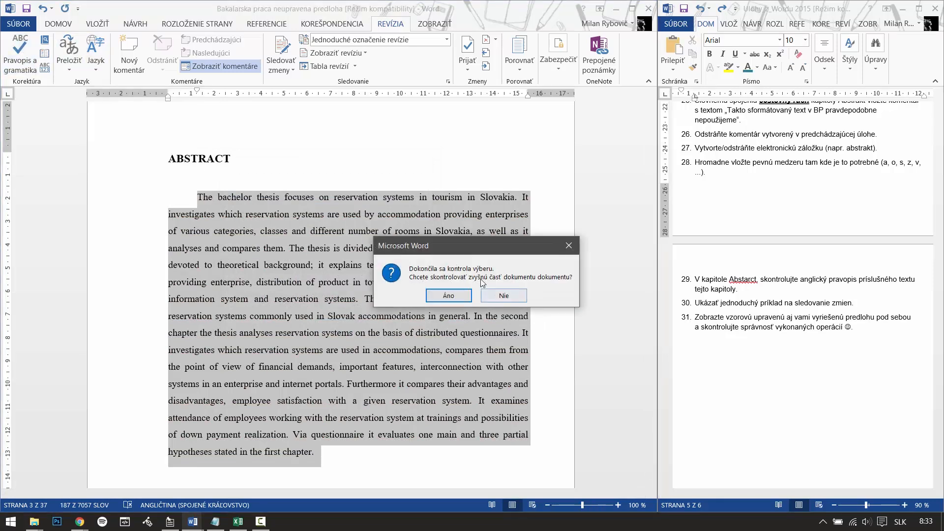
pyautogui.click(512, 296)
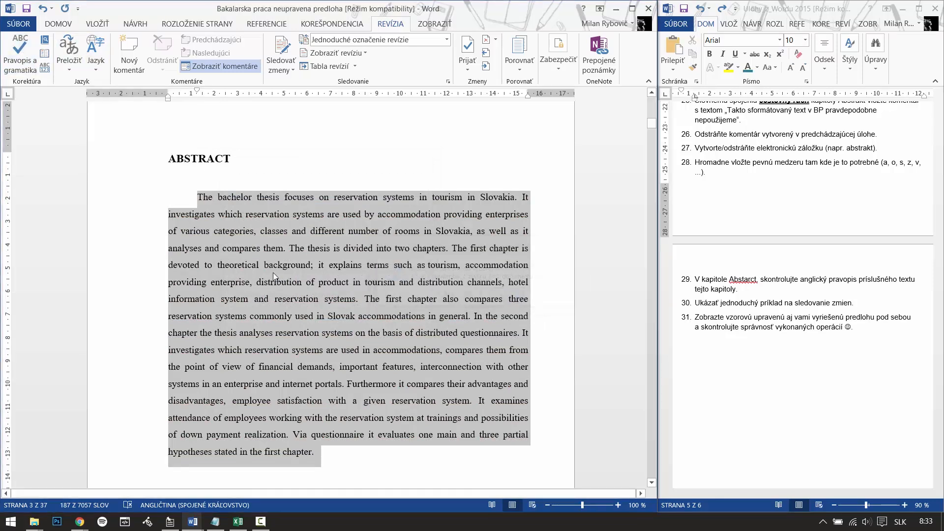
pyautogui.click(352, 455)
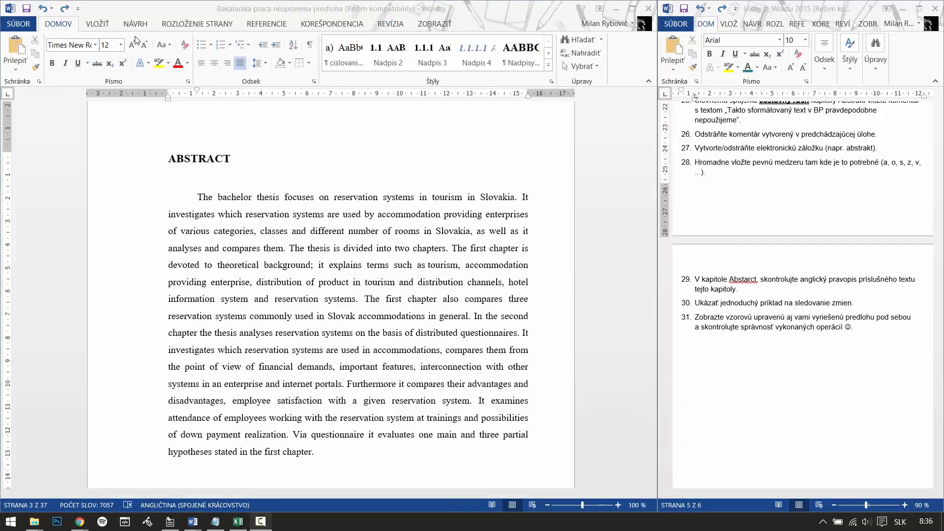
# Turn on change tracking and replace "classes and different" in the ABSTRACT paragraph with "classes".
pyautogui.click(390, 24)
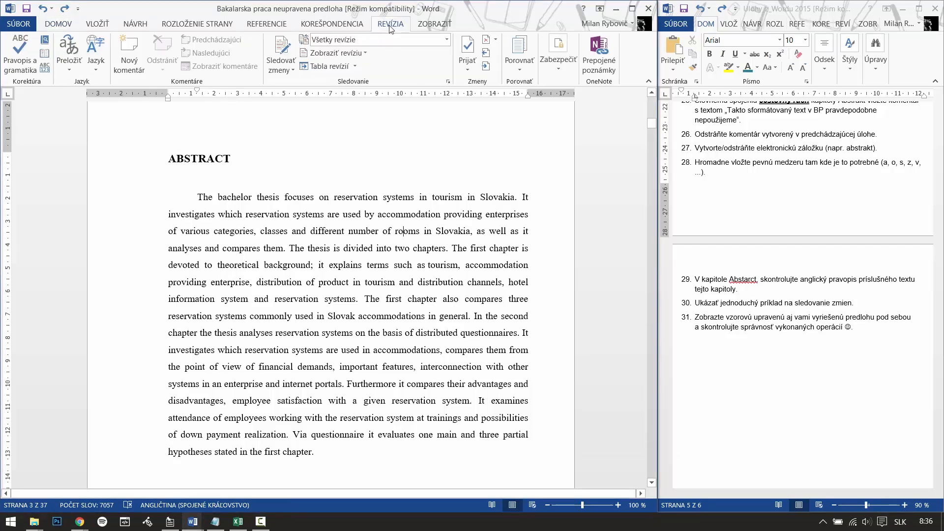
pyautogui.click(280, 47)
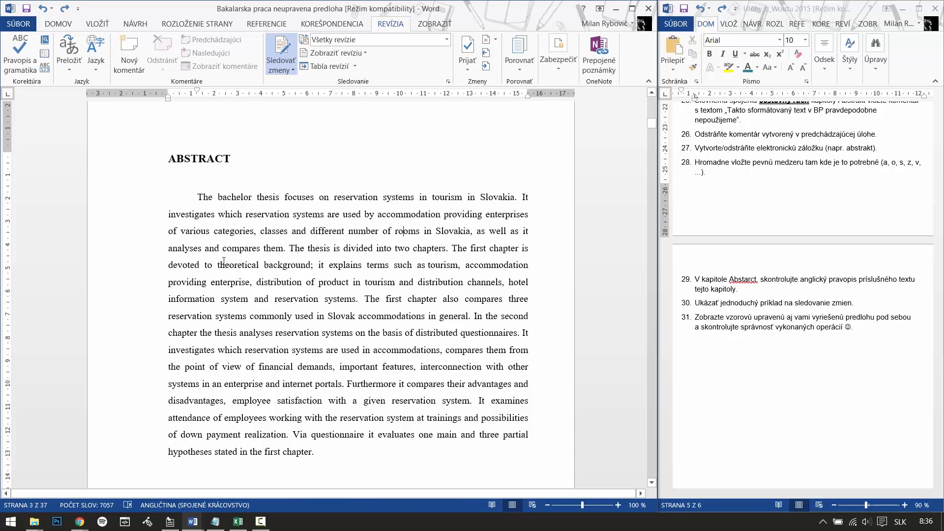
pyautogui.moveTo(261, 231); pyautogui.dragTo(343, 235)
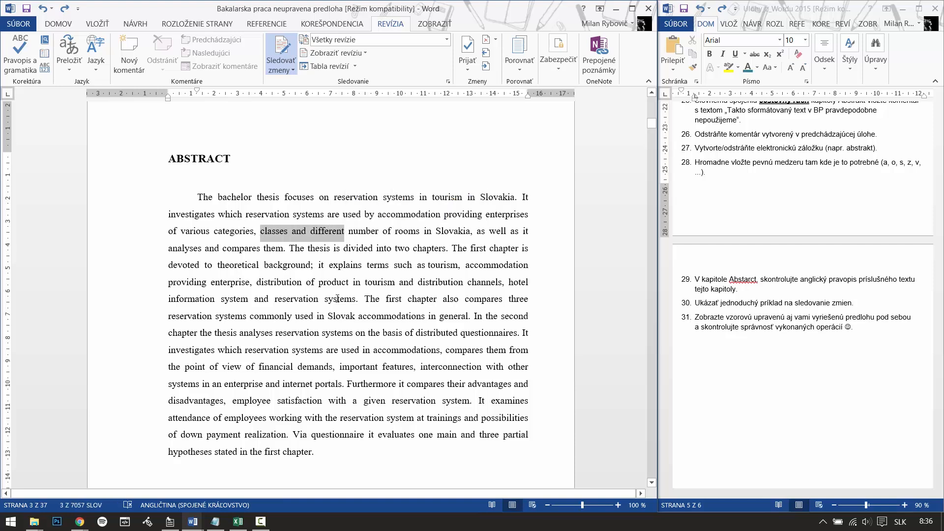
pyautogui.press('Delete')
pyautogui.write('classes')
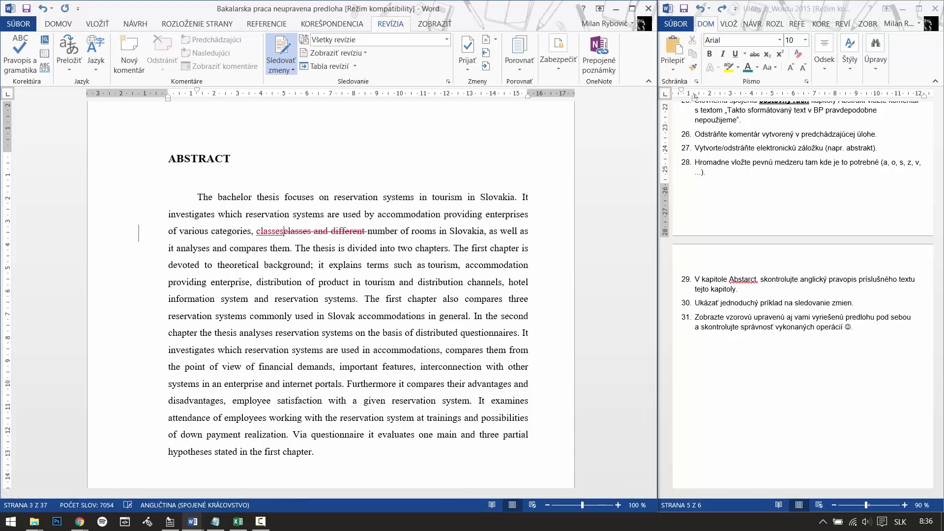
# Format the newly inserted word "classes" in bold red and add a space between it and "number".
pyautogui.moveTo(256, 230); pyautogui.dragTo(281, 231)
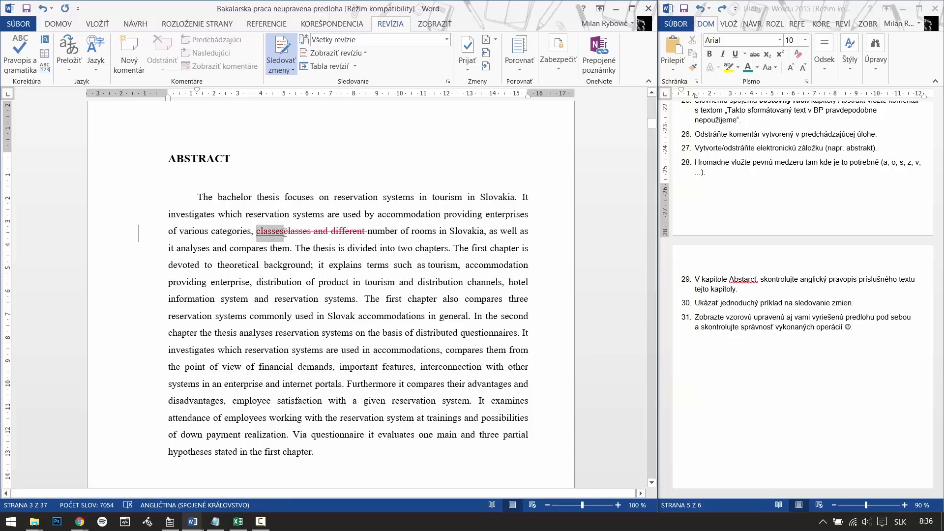
pyautogui.click(58, 24)
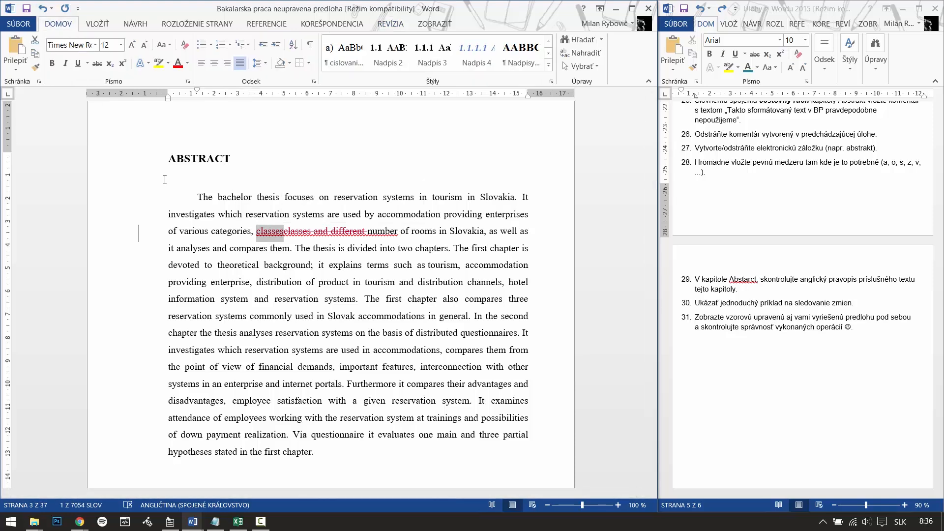
pyautogui.click(177, 66)
pyautogui.click(52, 63)
pyautogui.click(175, 247)
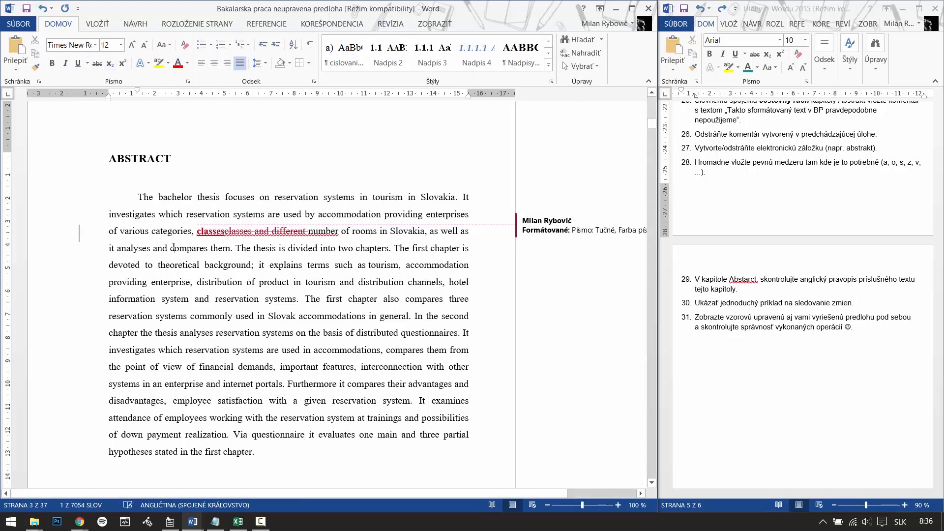
pyautogui.click(80, 234)
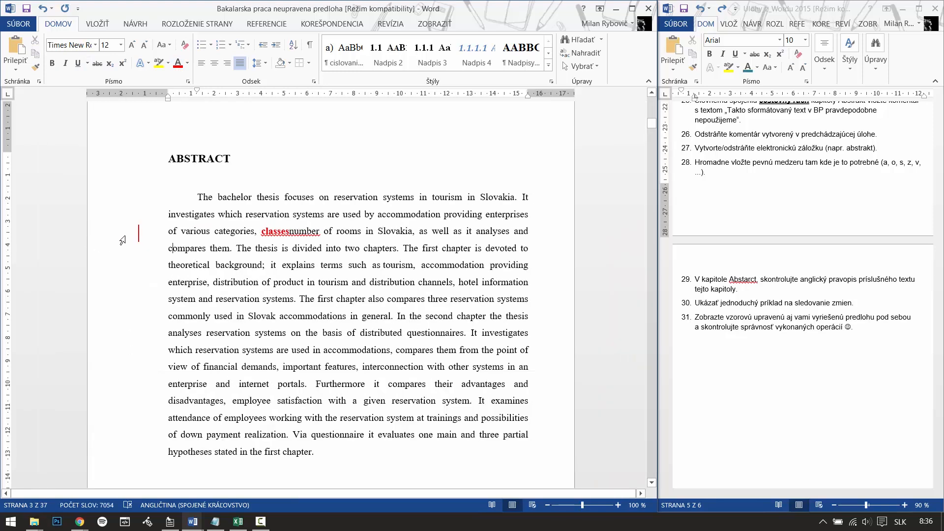
pyautogui.click(287, 230)
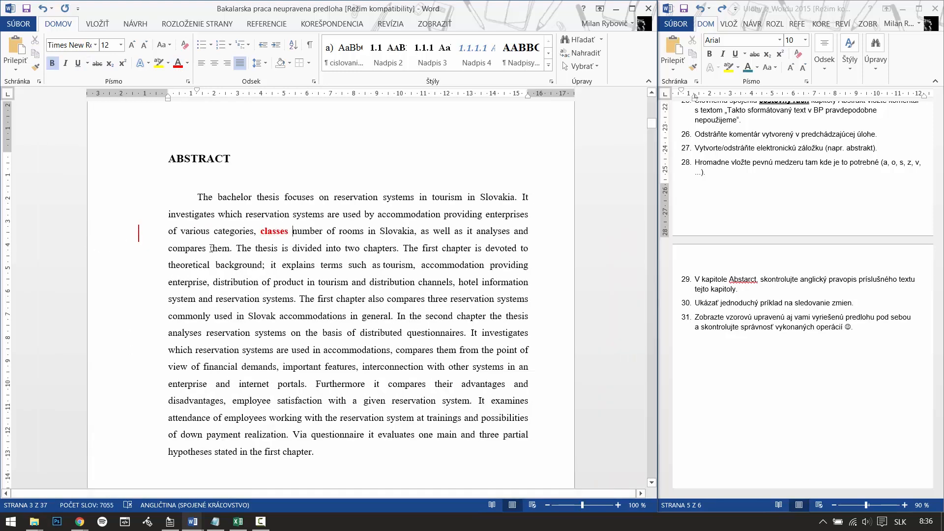
# Show the full markup of the tracked changes in the ABSTRACT paragraph, examine the formatting note, and hide the markup again.
pyautogui.click(139, 234)
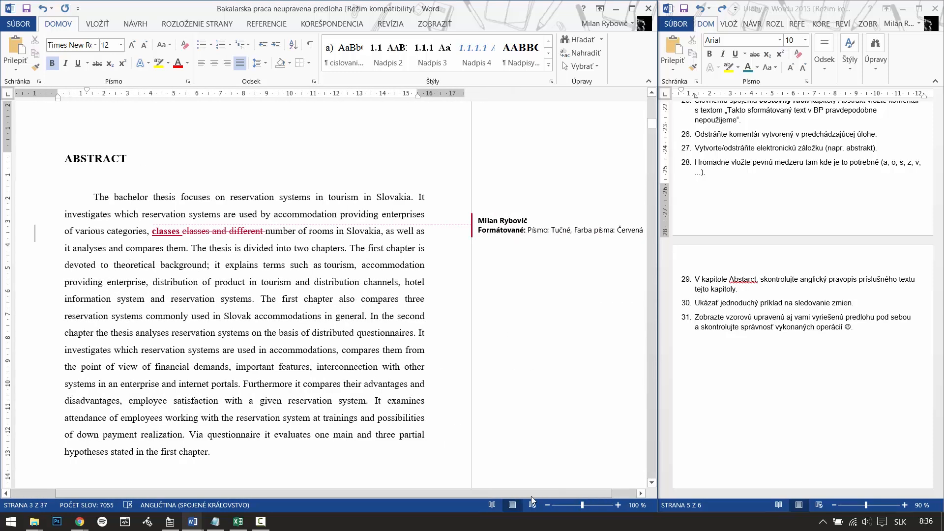
pyautogui.moveTo(531, 497); pyautogui.dragTo(556, 496)
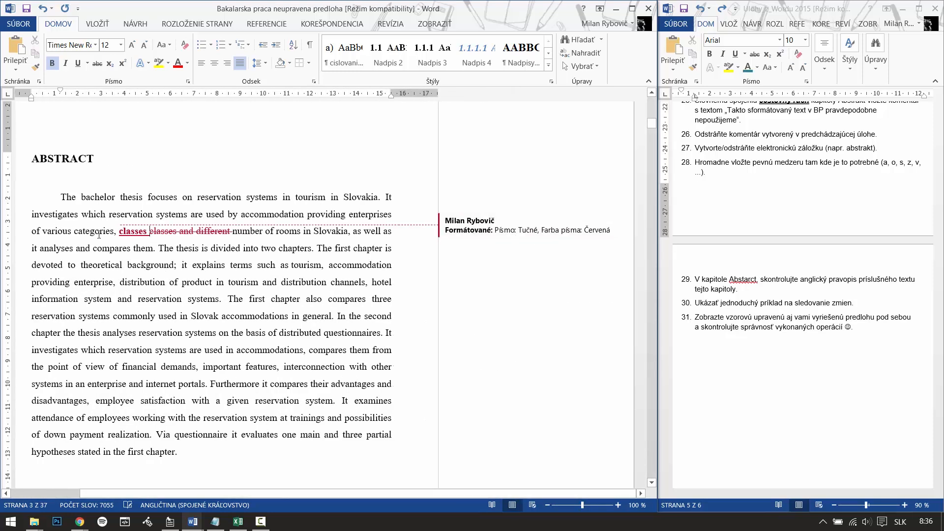
pyautogui.moveTo(203, 494); pyautogui.dragTo(150, 493)
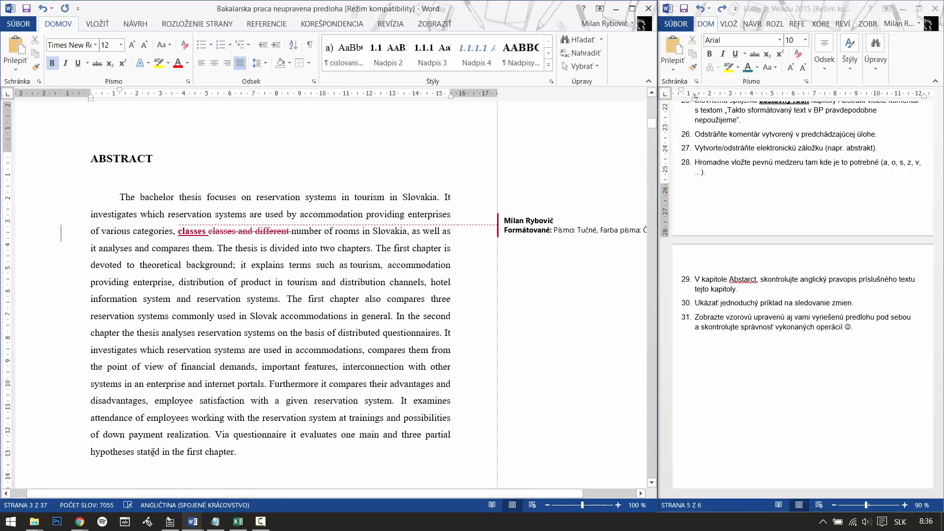
pyautogui.click(62, 235)
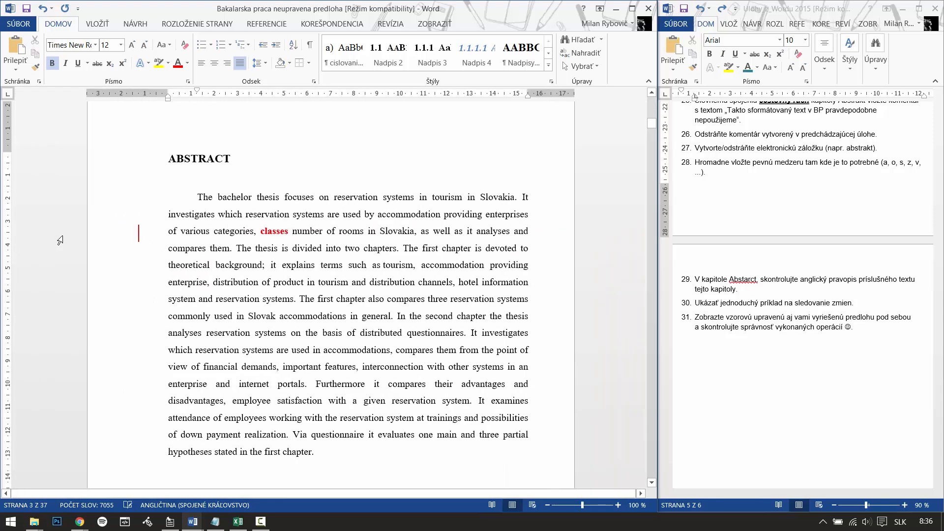